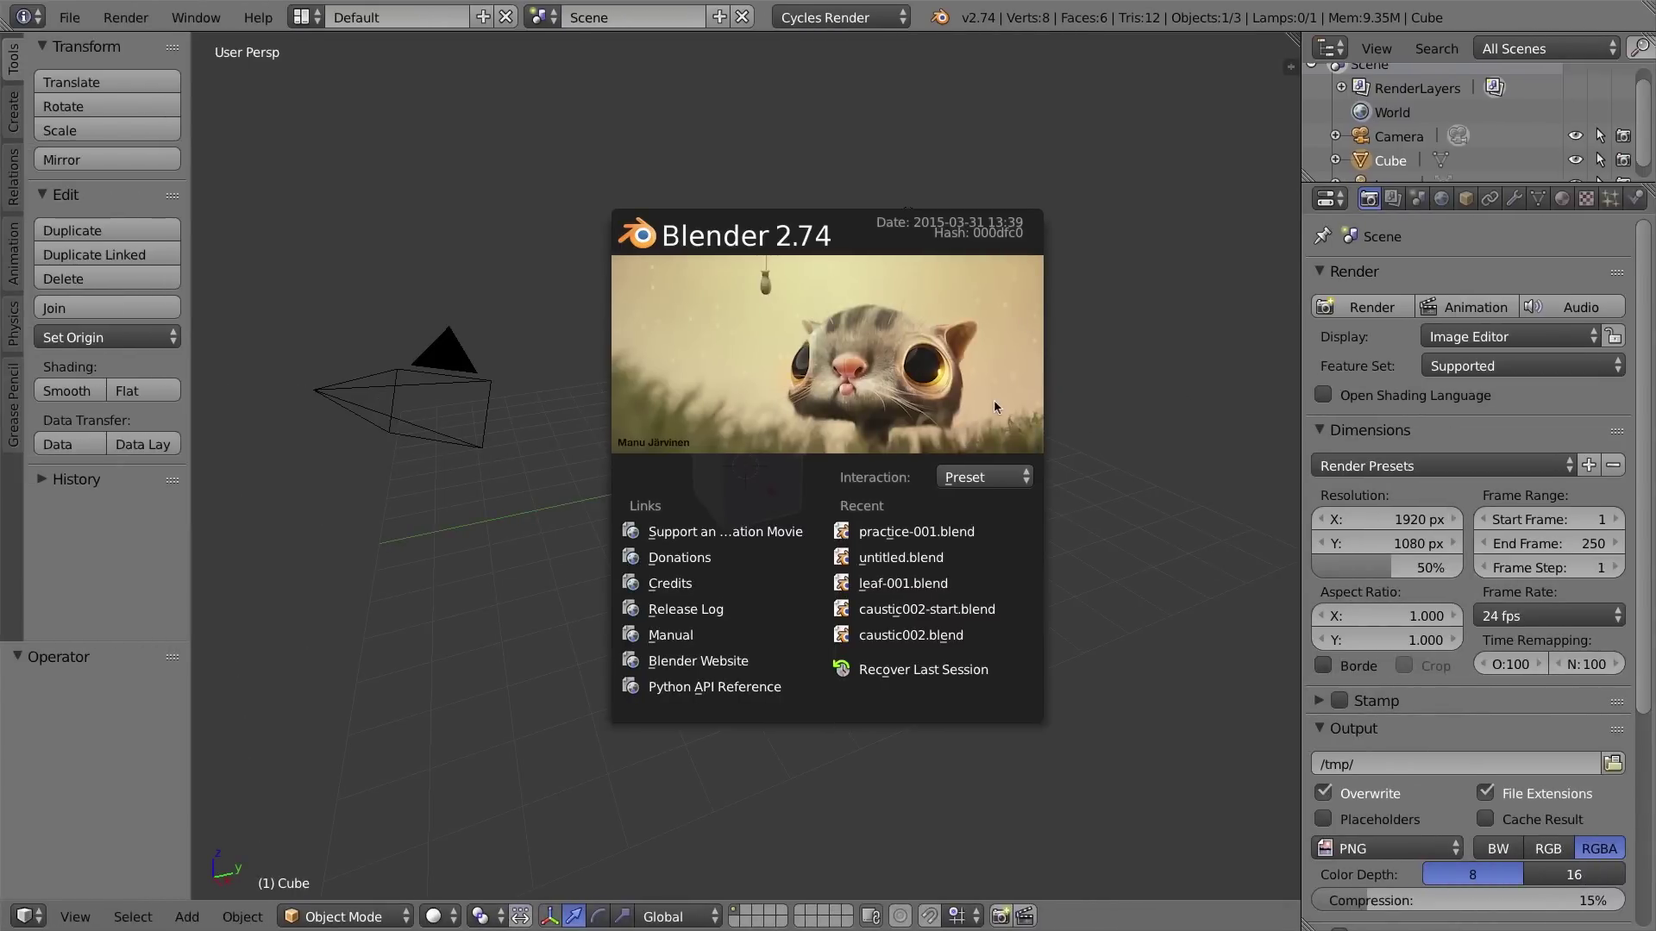
# Dismiss the splash screen, split the 3D view into two side-by-side areas and make the new one a UV/Image Editor.
pyautogui.click(862, 363)
pyautogui.scroll(5, 665, 522)
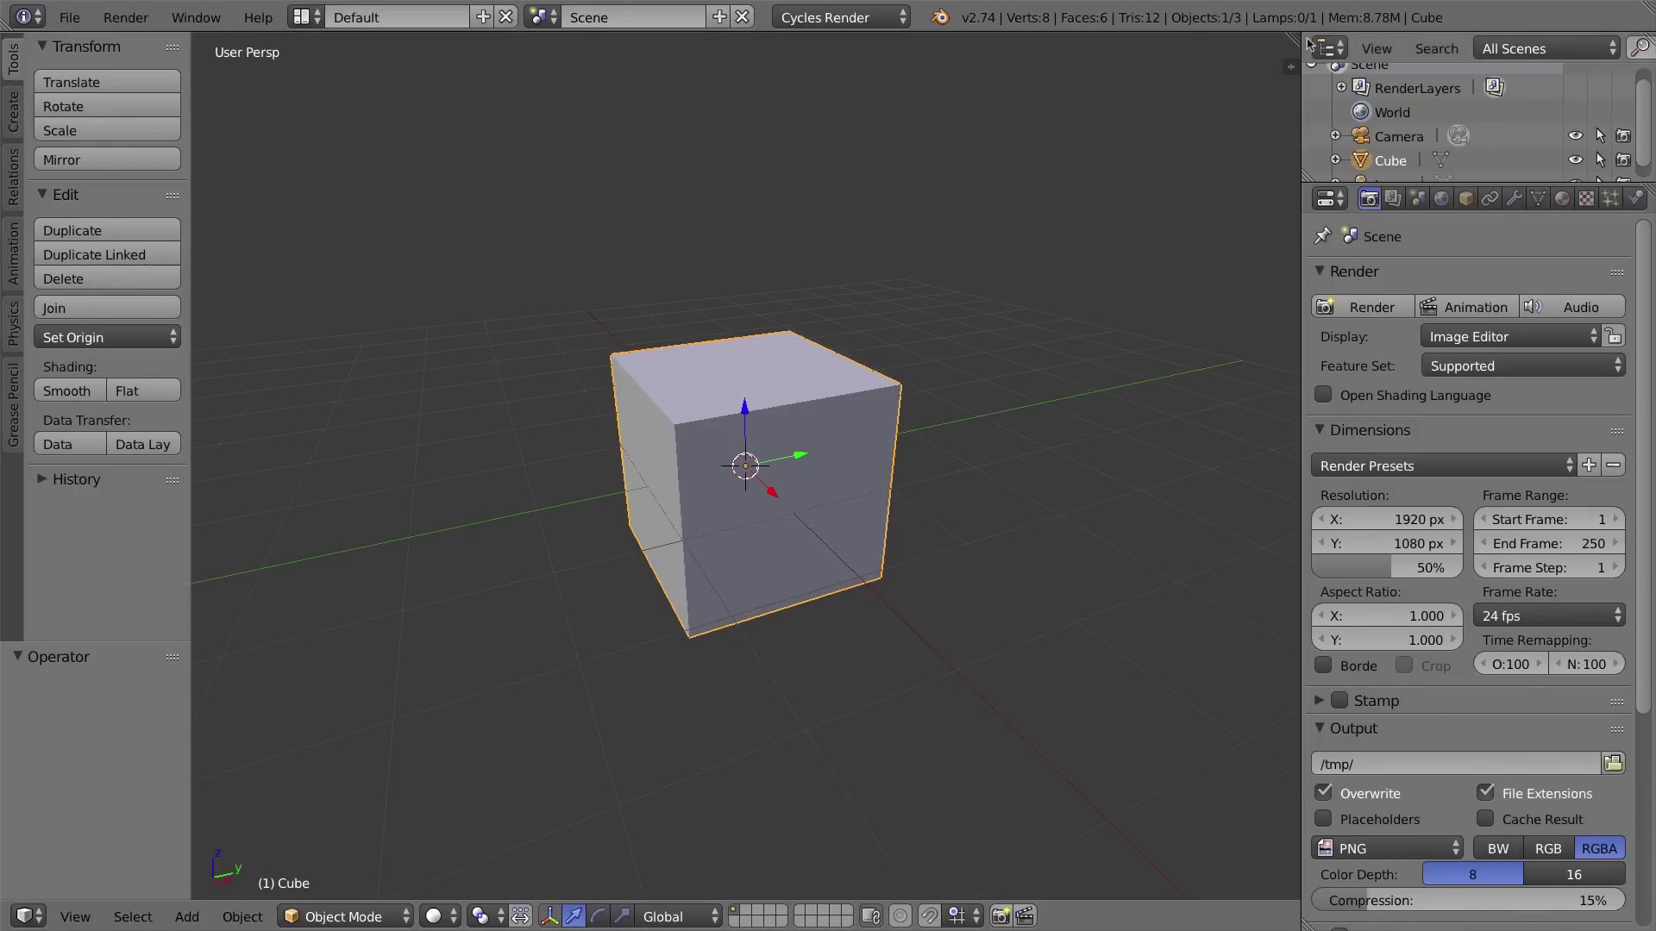
pyautogui.moveTo(1294, 38); pyautogui.dragTo(793, 43)
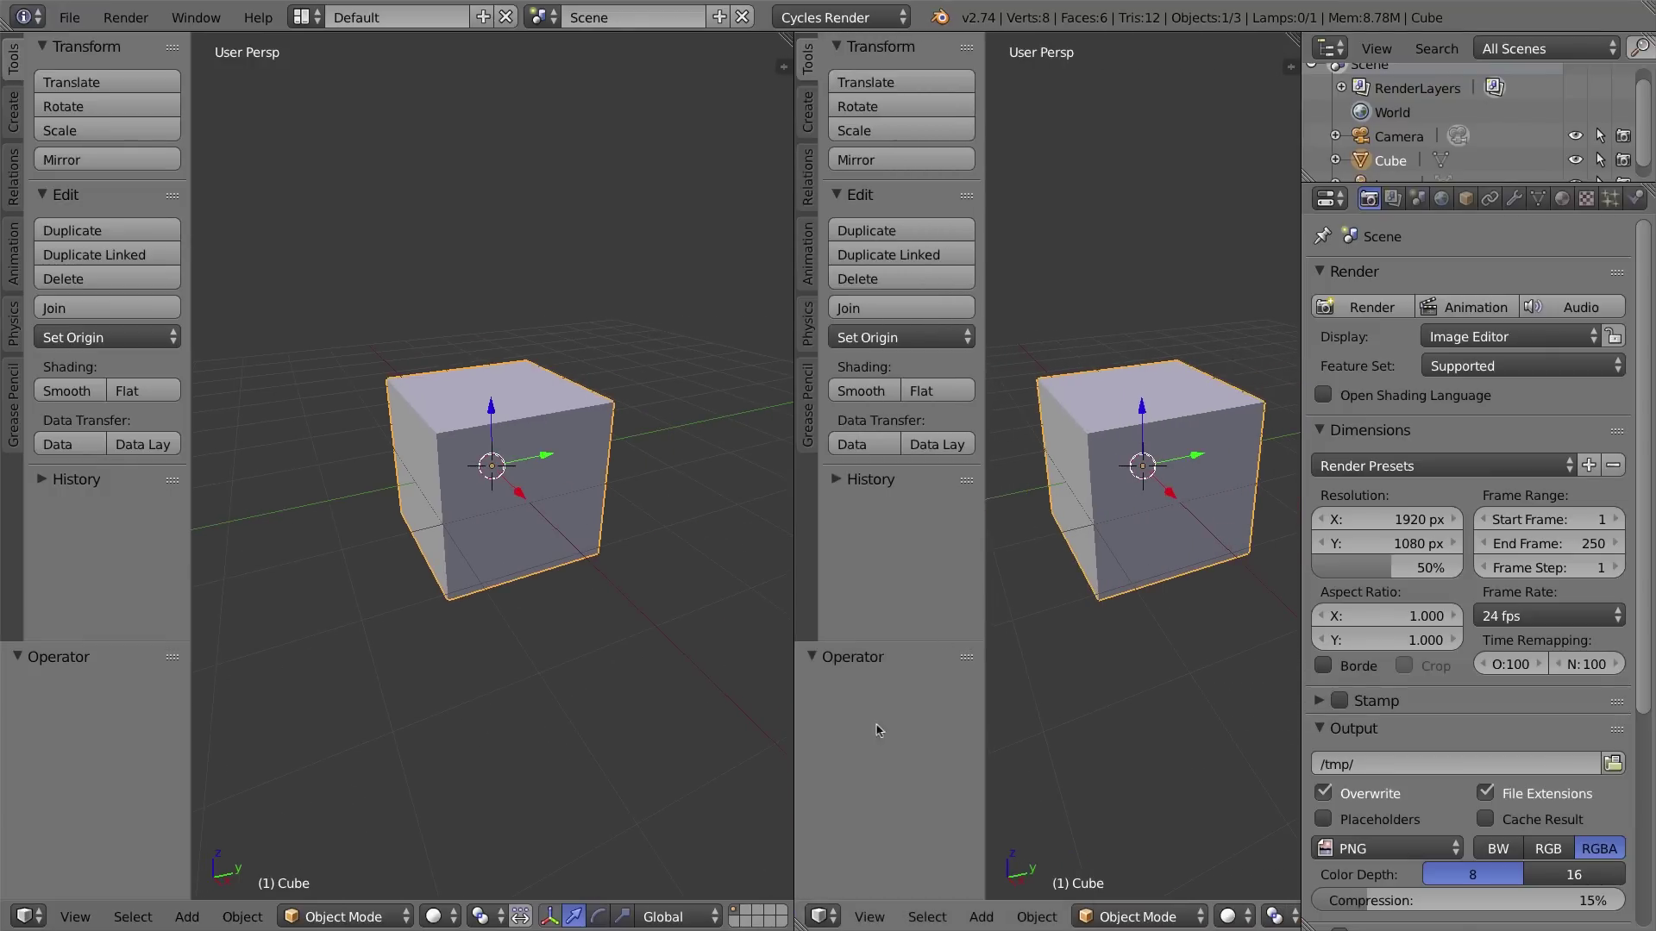
pyautogui.click(824, 916)
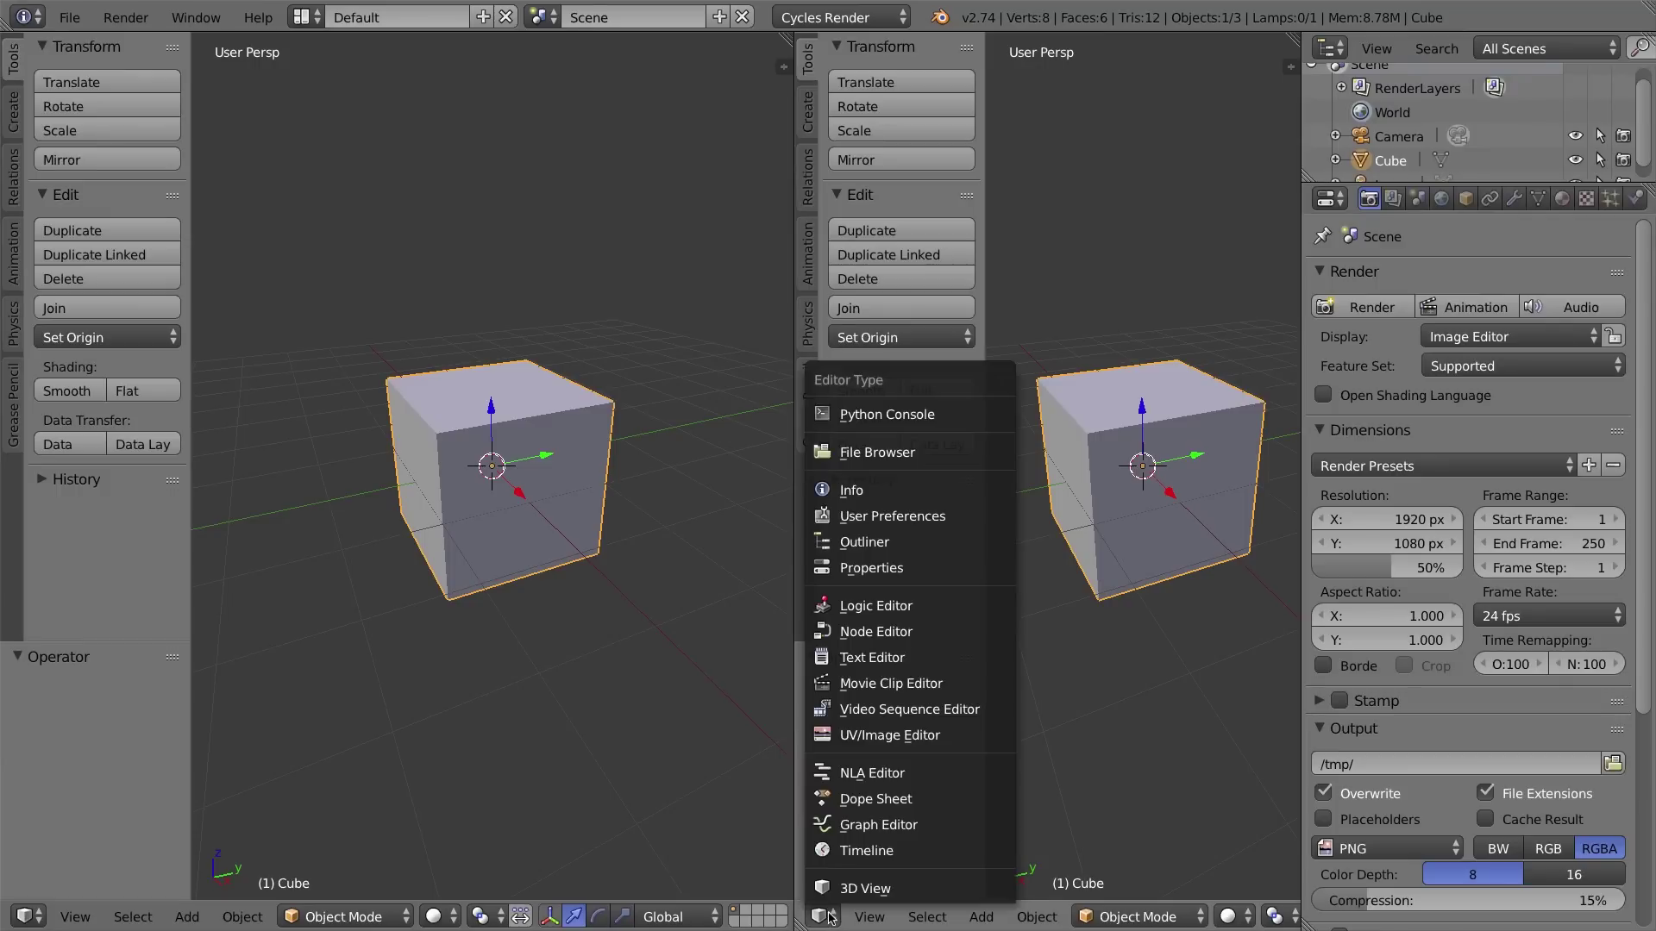
pyautogui.click(949, 740)
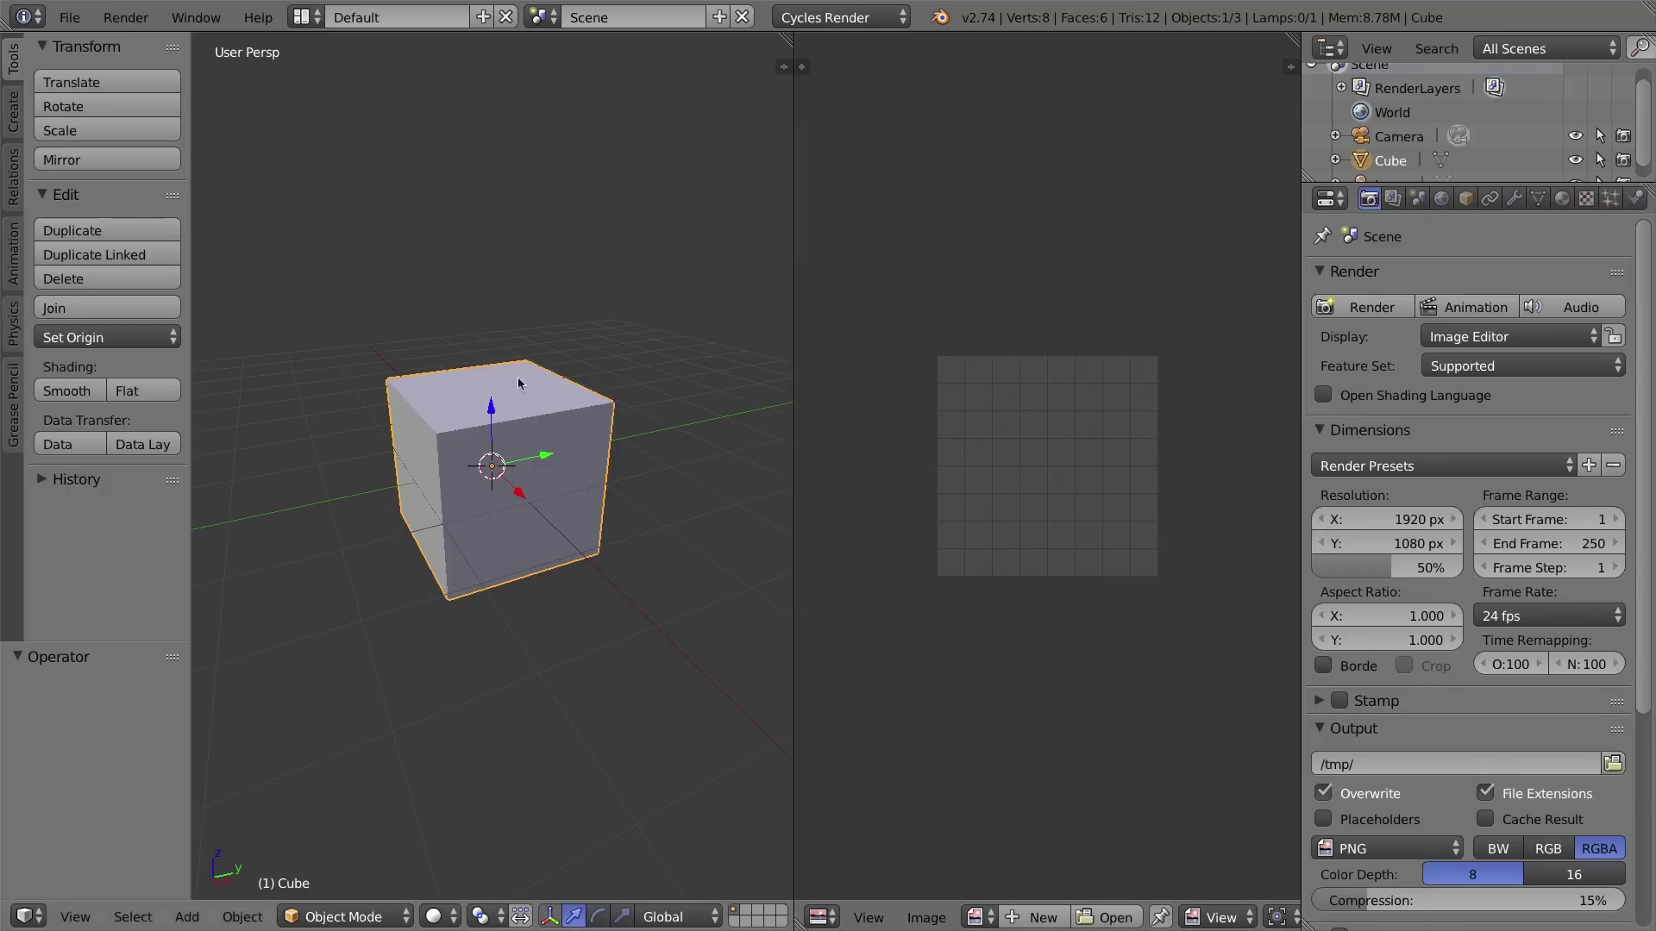
# Unwrap all of the cube's faces in Edit Mode using Smart UV Project with its default settings.
pyautogui.press('Tab')
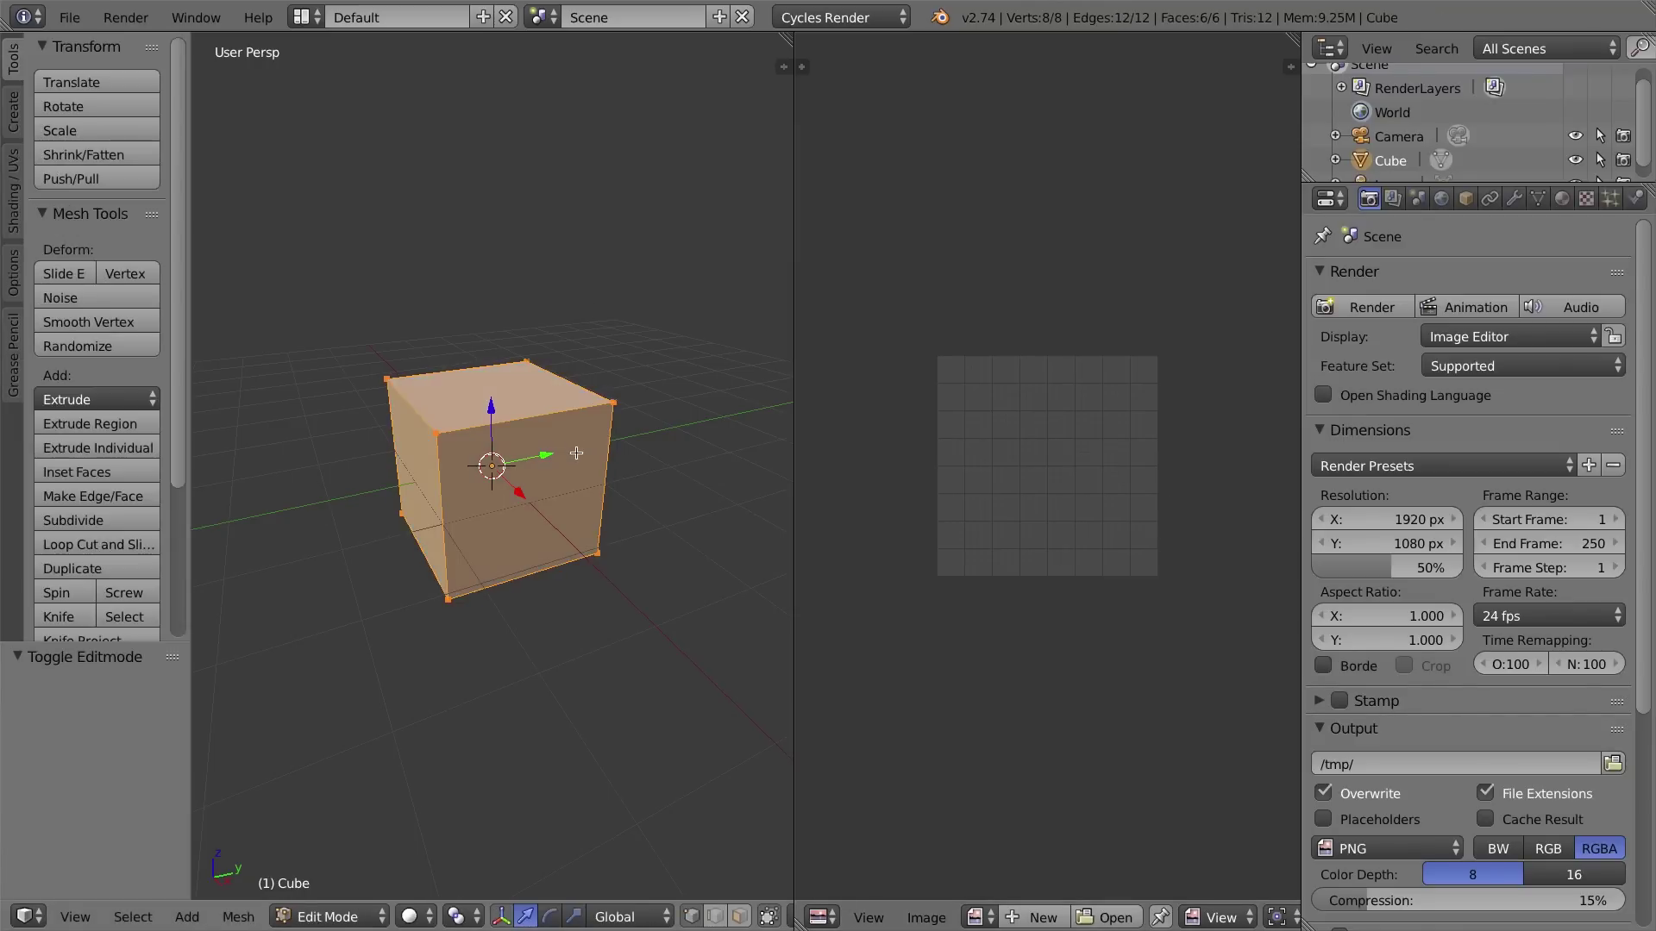
pyautogui.press('a')
pyautogui.press('a')
pyautogui.press('a')
pyautogui.press('a')
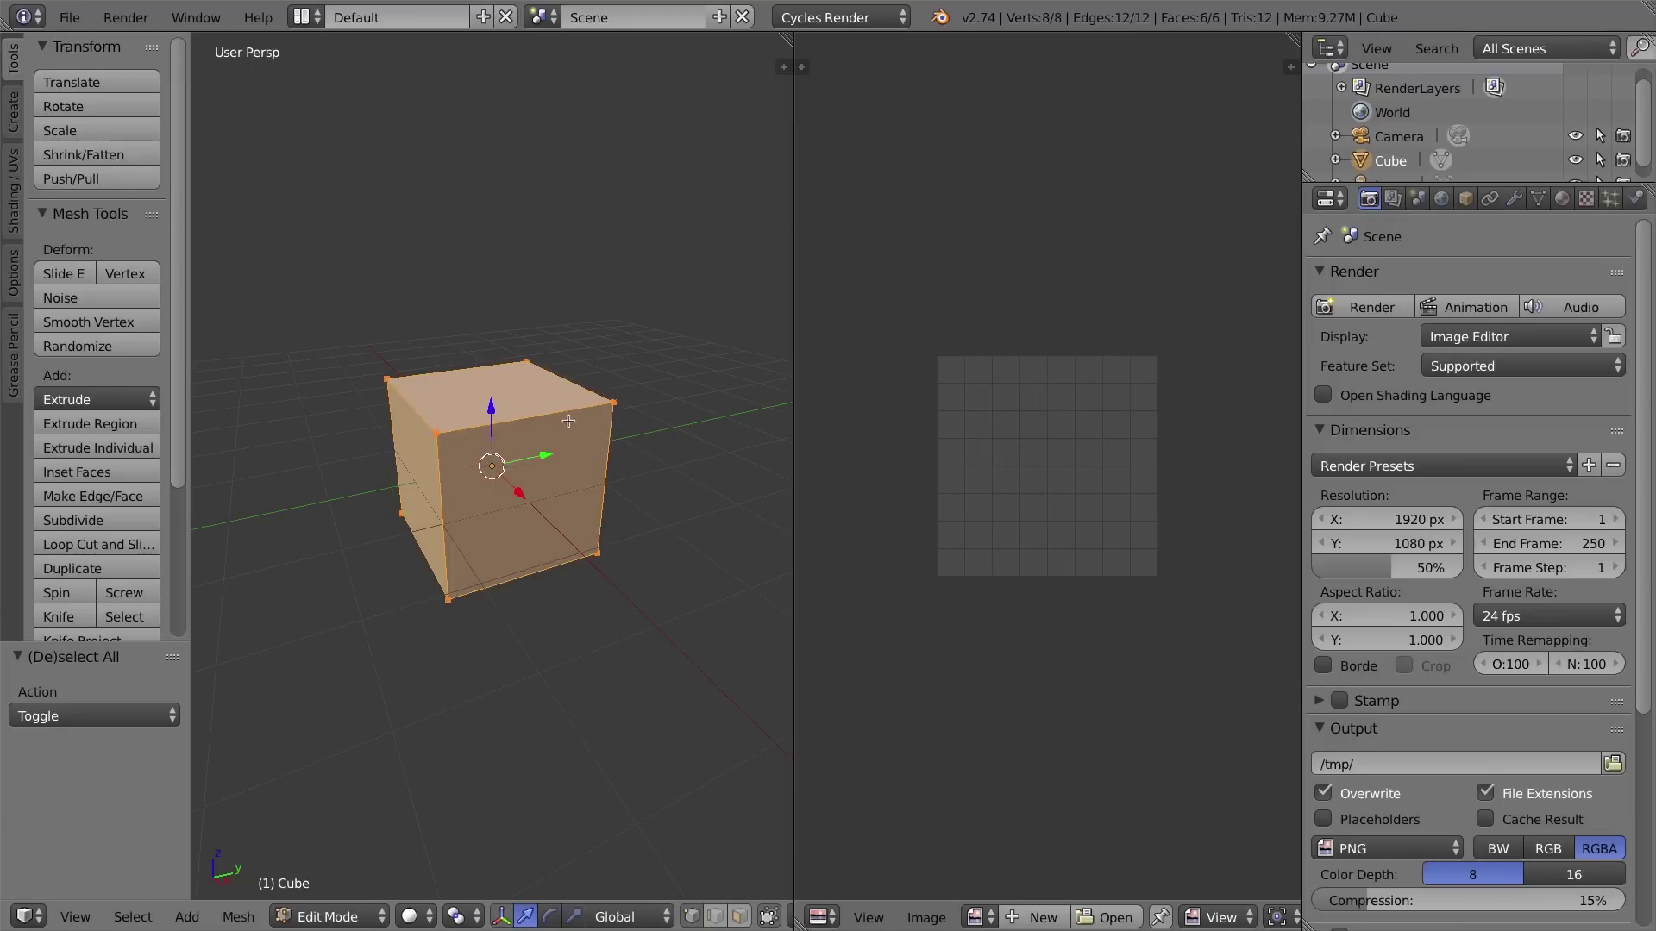
pyautogui.press('u')
pyautogui.press('u')
pyautogui.press('u')
pyautogui.click(562, 360)
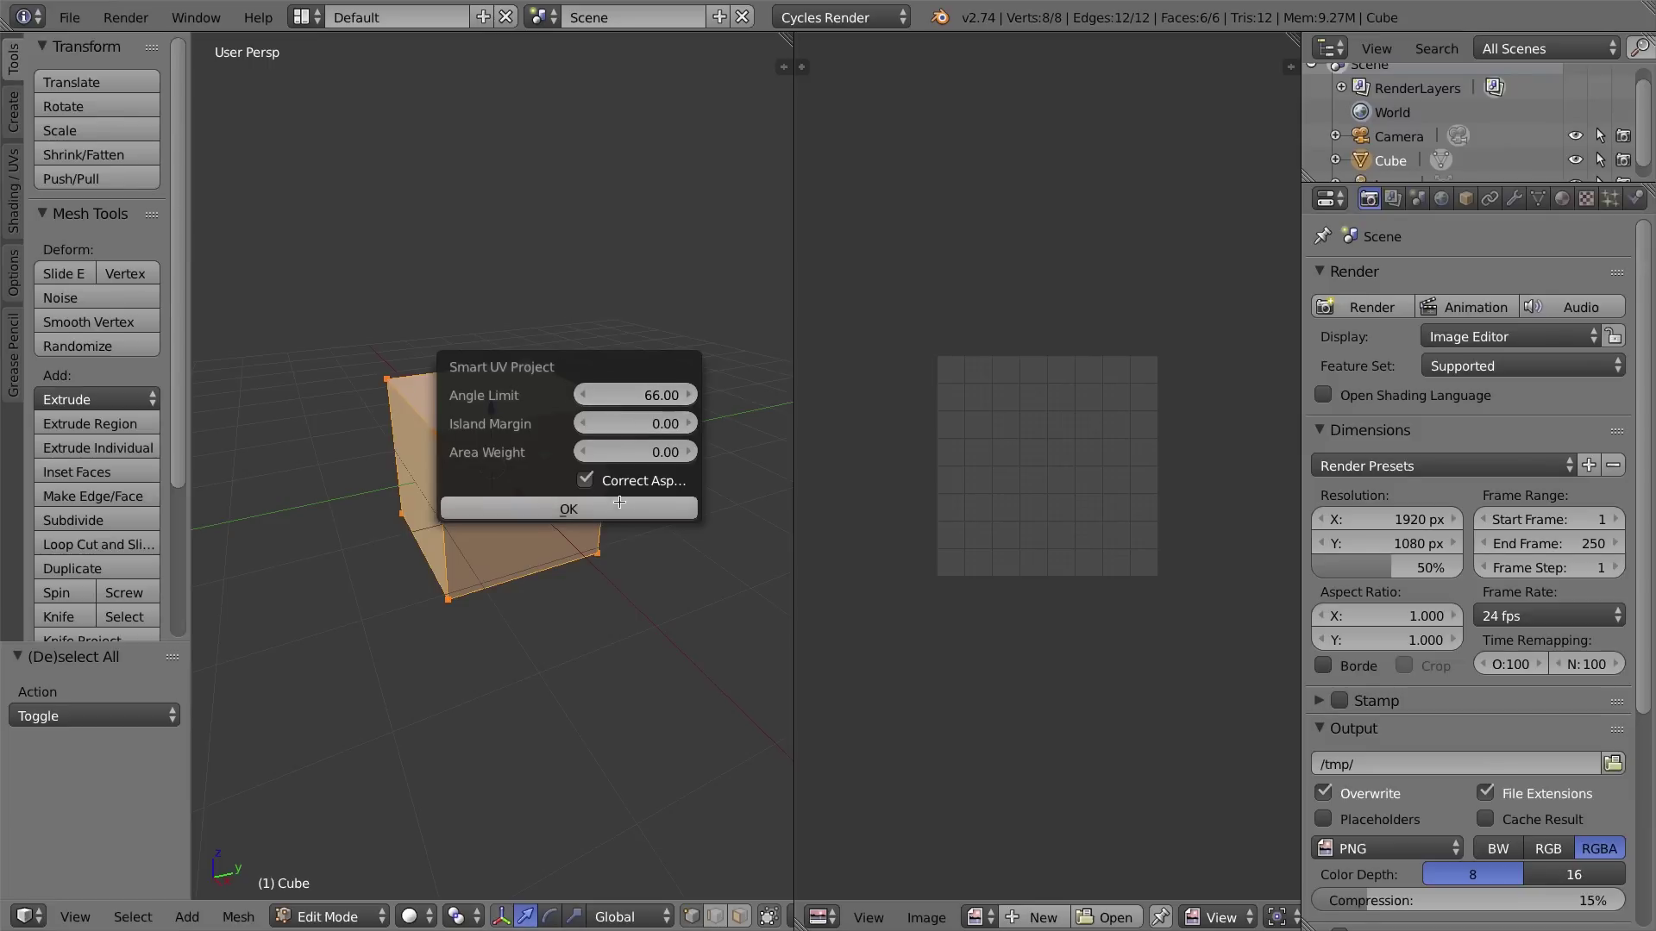
pyautogui.click(611, 509)
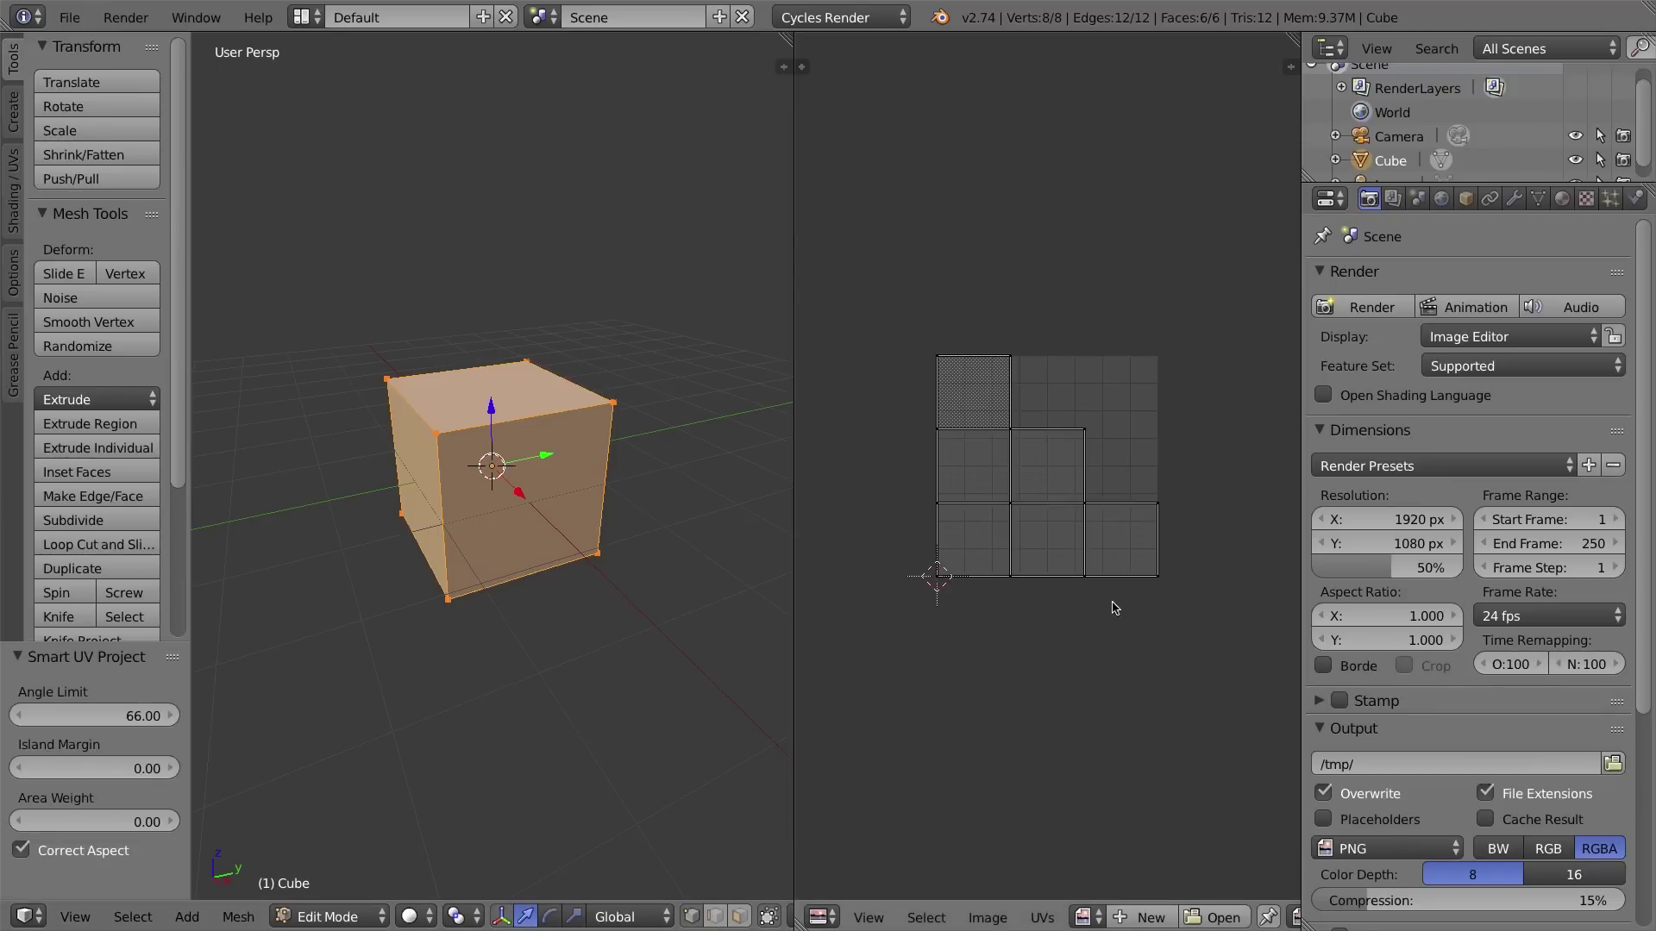
pyautogui.scroll(1, 1164, 565)
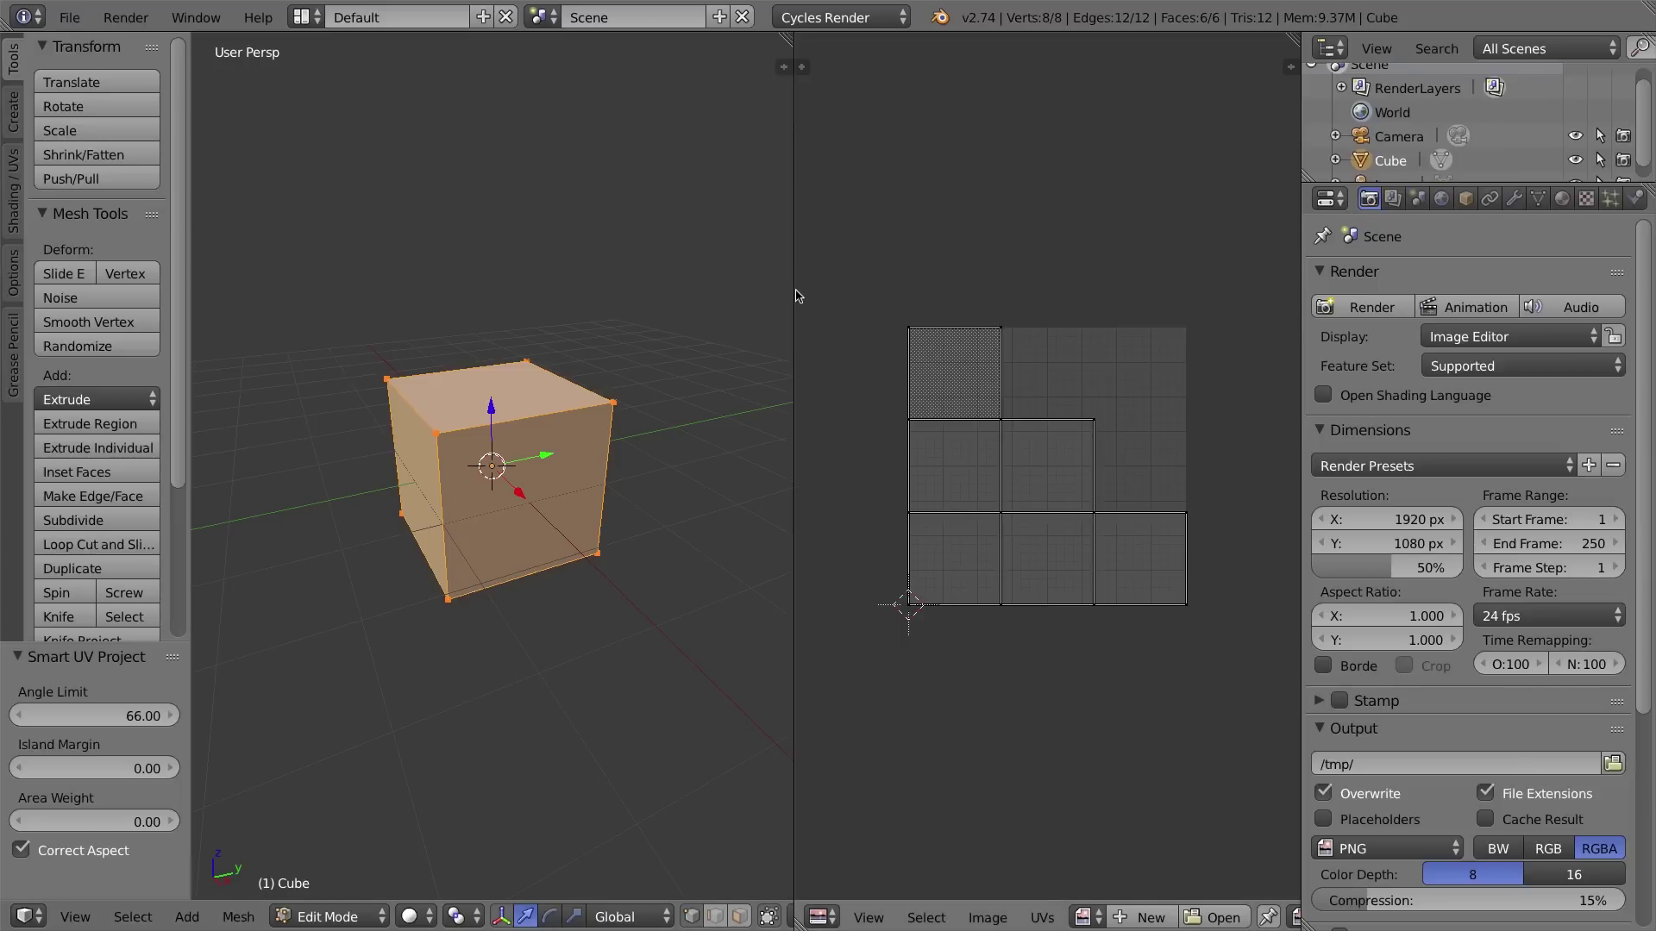
# Widen the 3D view, split it into two stacked areas and turn the upper one into a Node Editor.
pyautogui.moveTo(794, 293); pyautogui.dragTo(1090, 292)
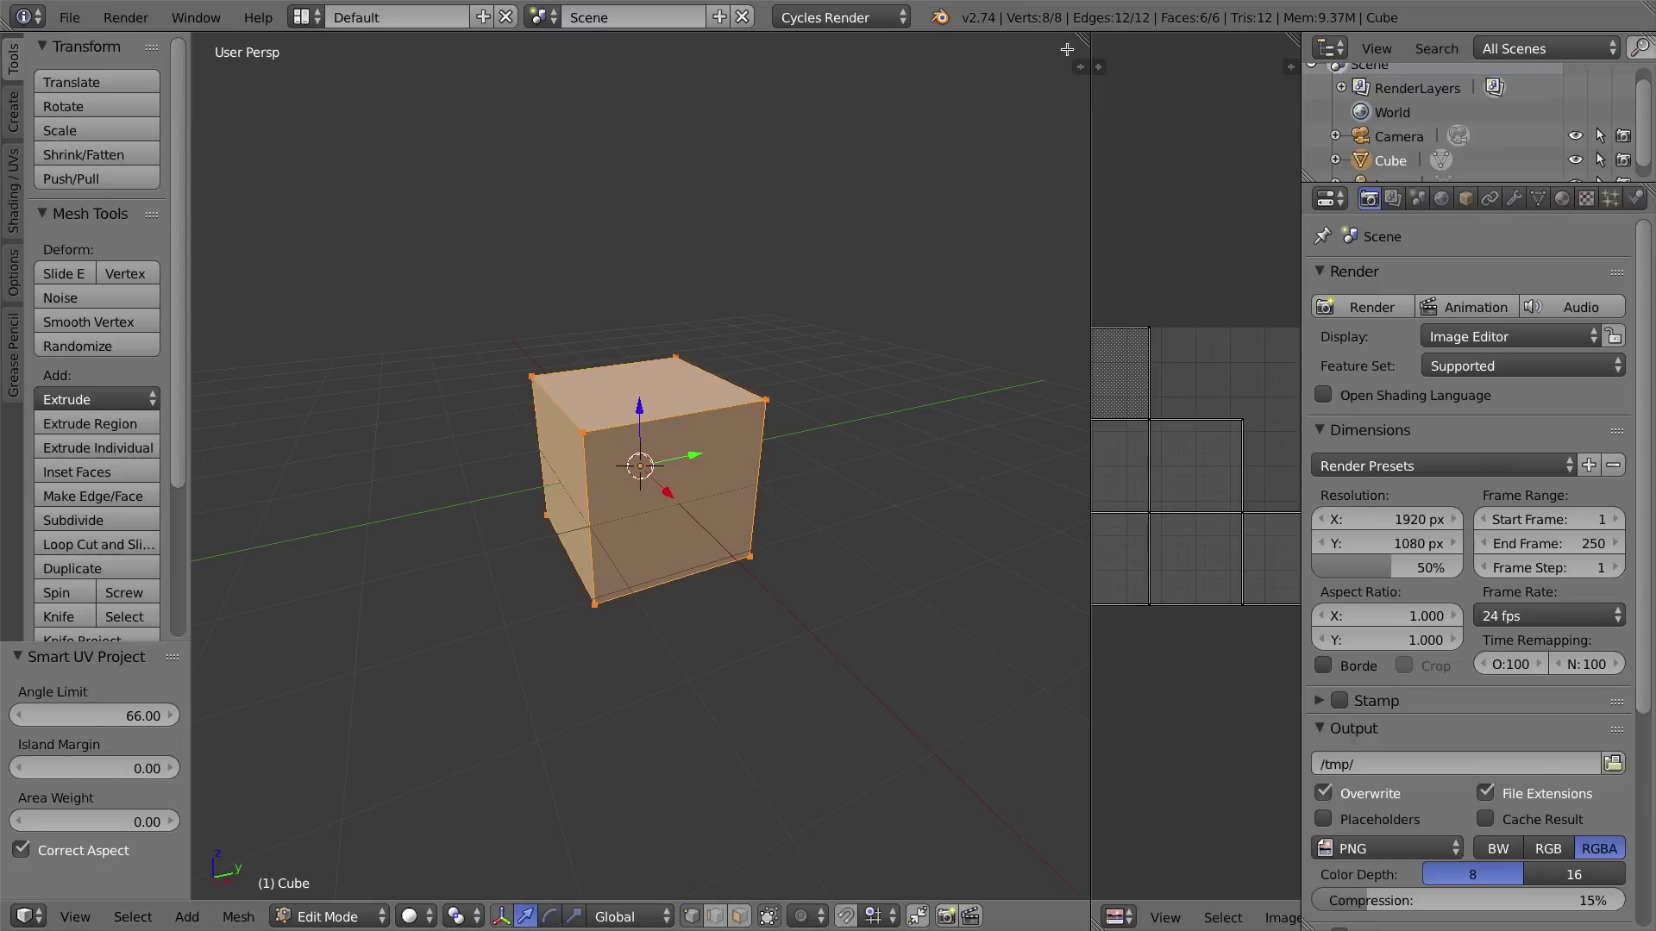
pyautogui.moveTo(1081, 39); pyautogui.dragTo(1053, 408)
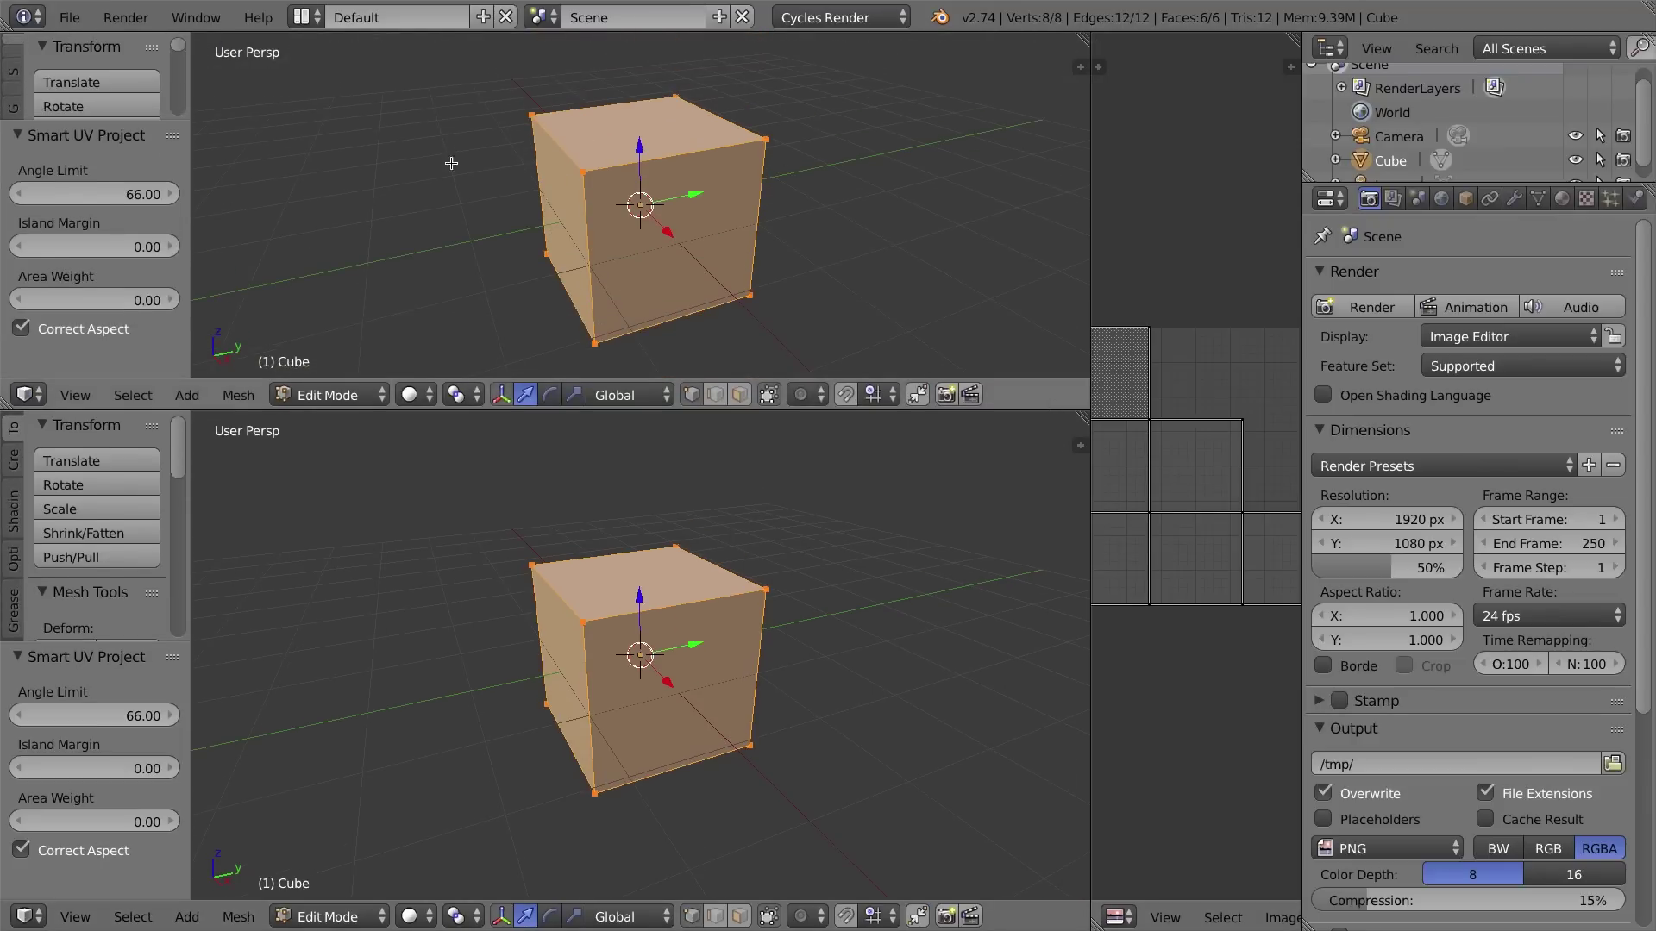
pyautogui.click(26, 395)
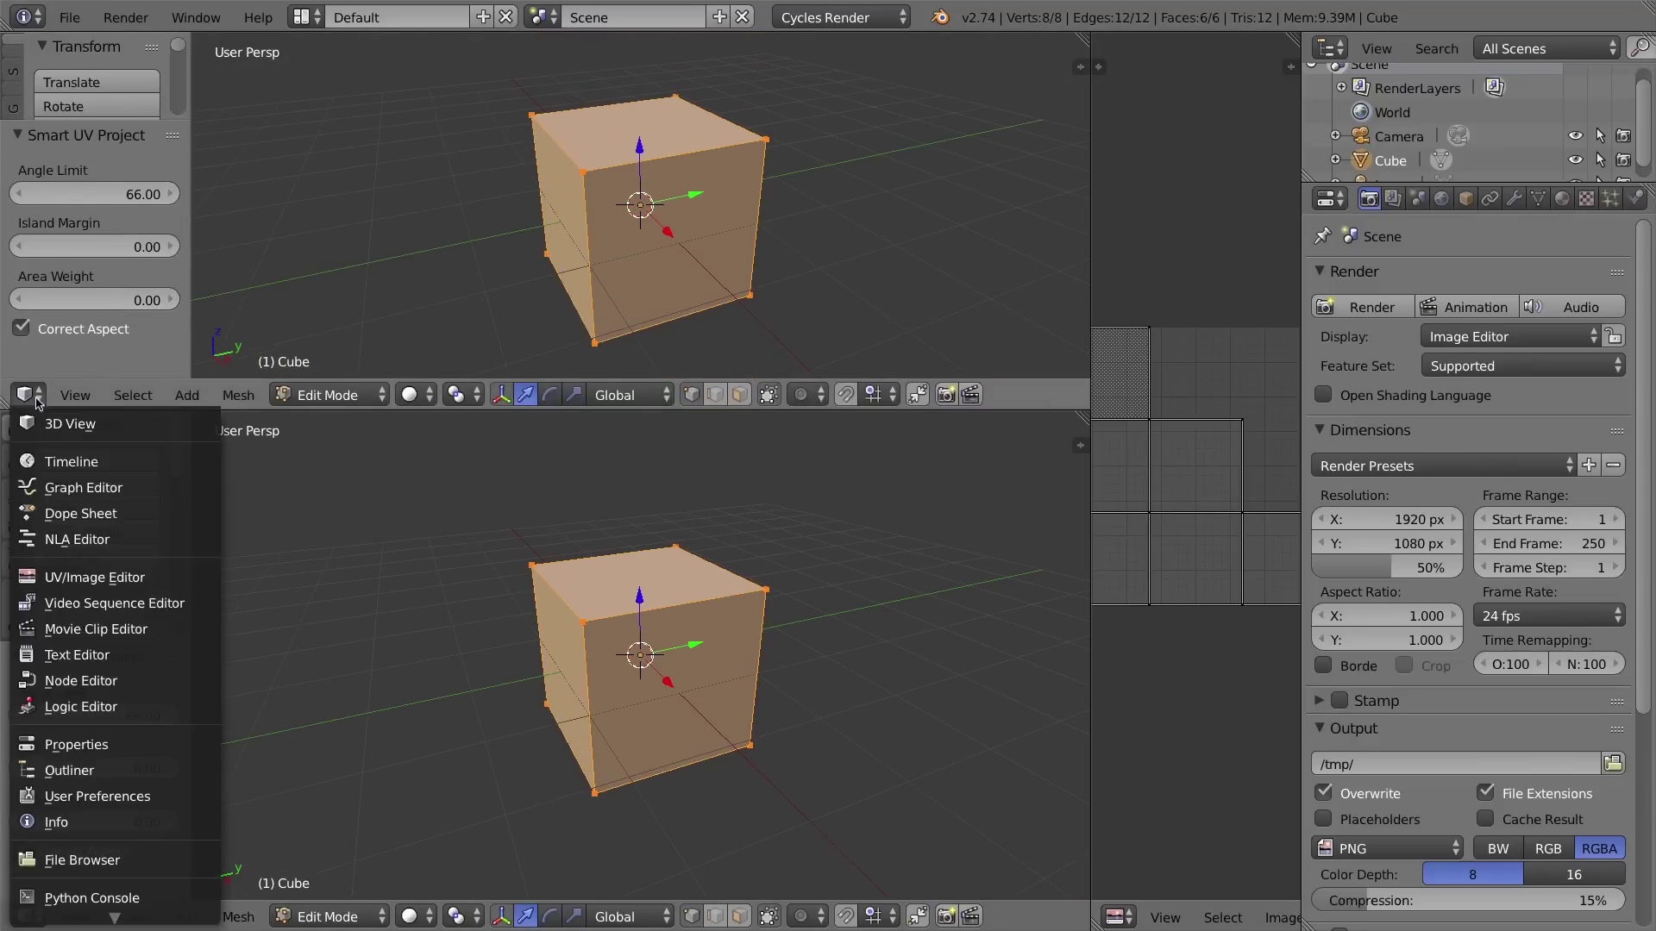
pyautogui.click(106, 681)
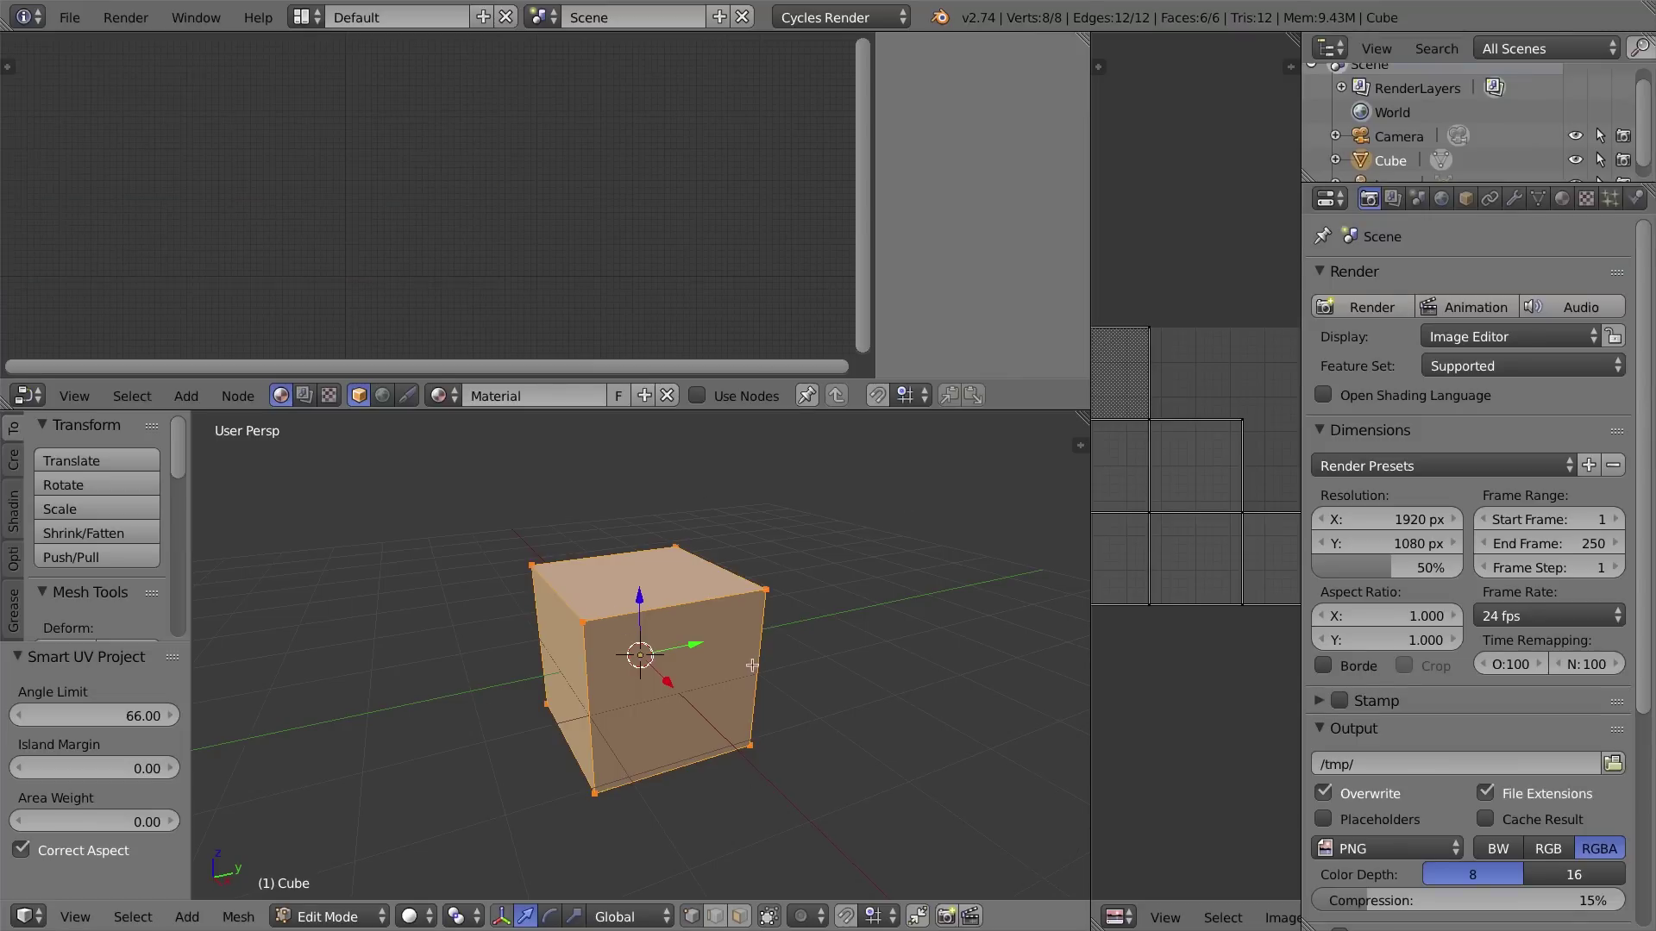
# Return the cube to Object Mode and enable nodes for its material.
pyautogui.press('Tab')
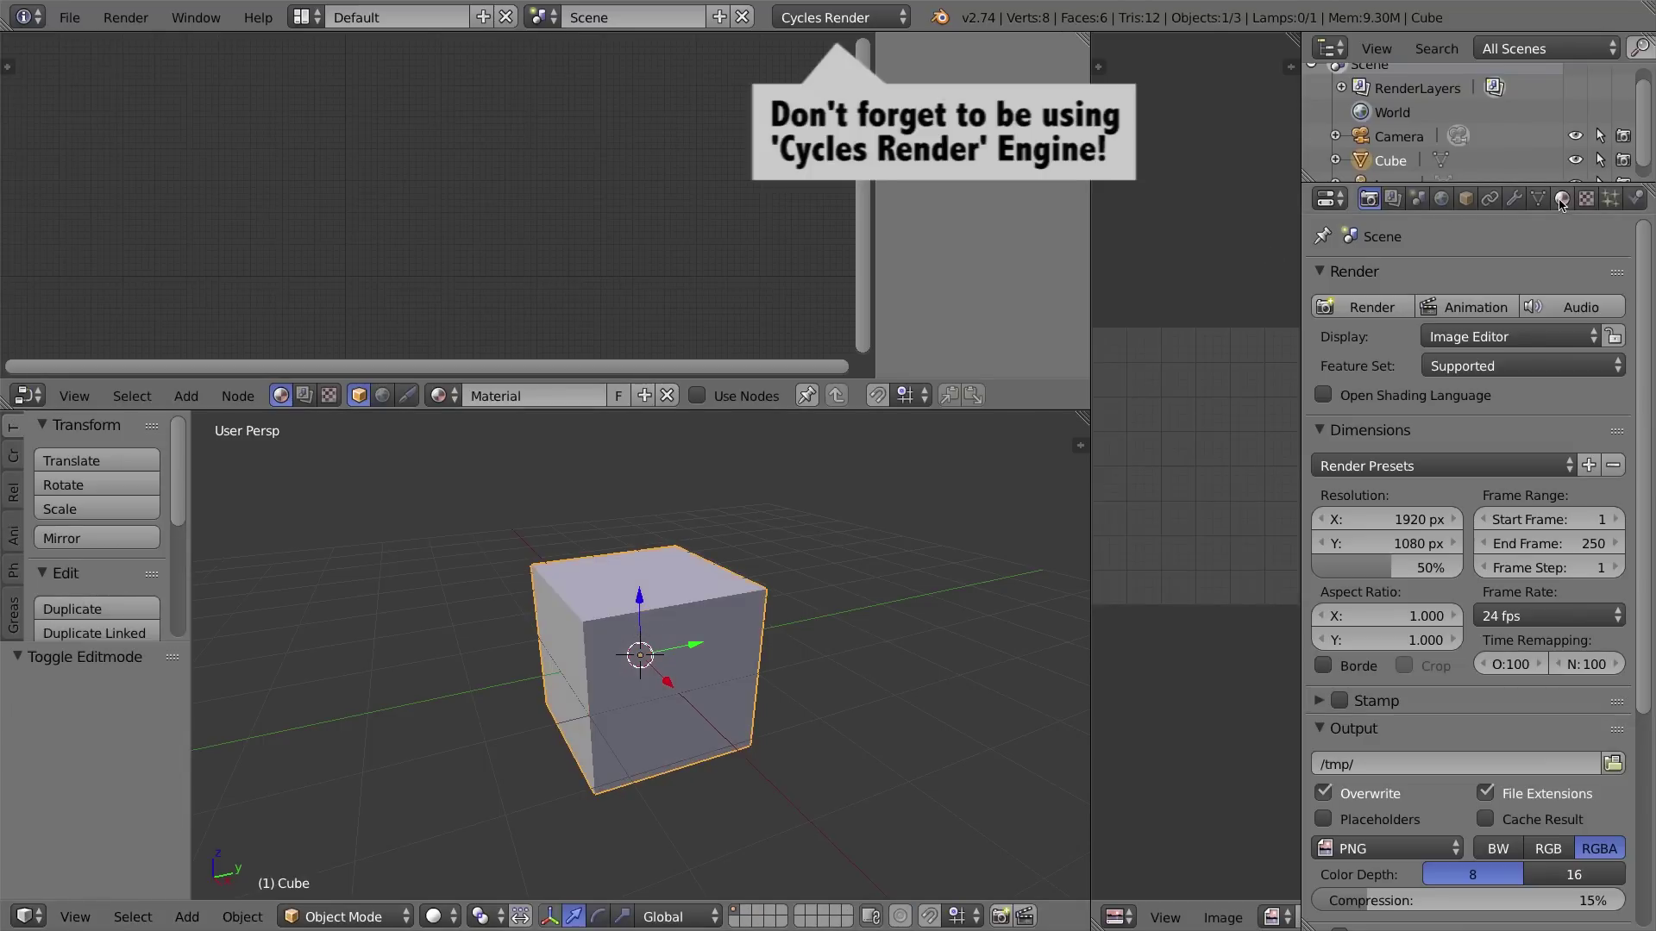
pyautogui.click(1561, 200)
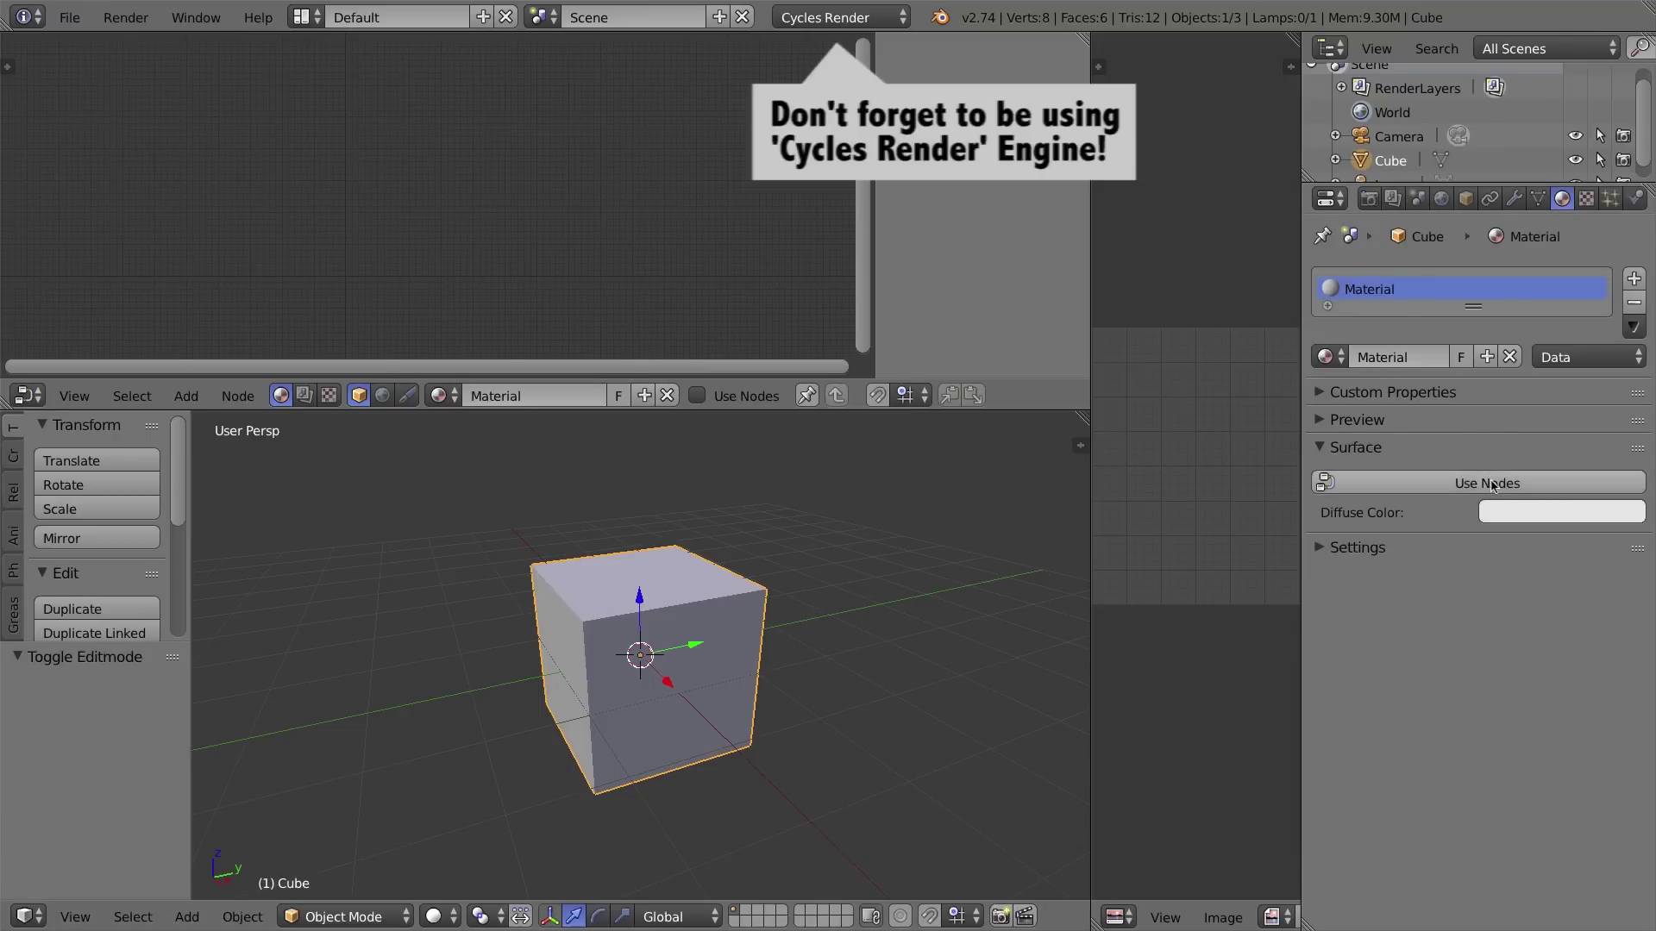
pyautogui.click(1491, 484)
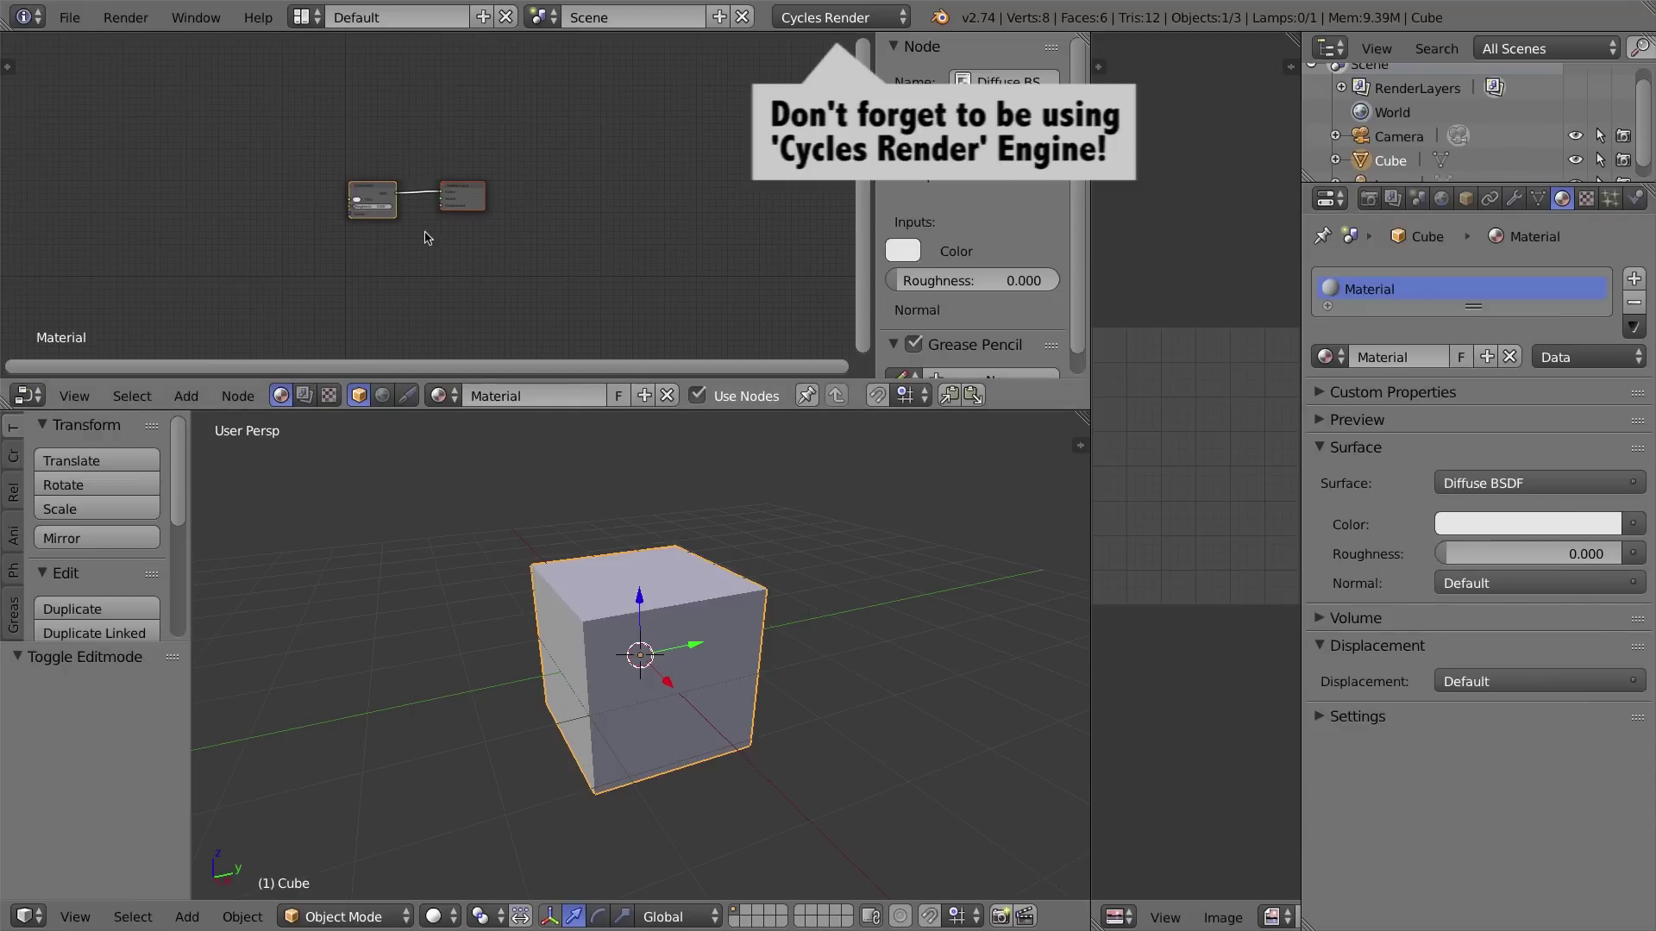
pyautogui.scroll(15, 425, 233)
pyautogui.scroll(-5, 425, 231)
pyautogui.moveTo(363, 209); pyautogui.dragTo(484, 206, button='middle')
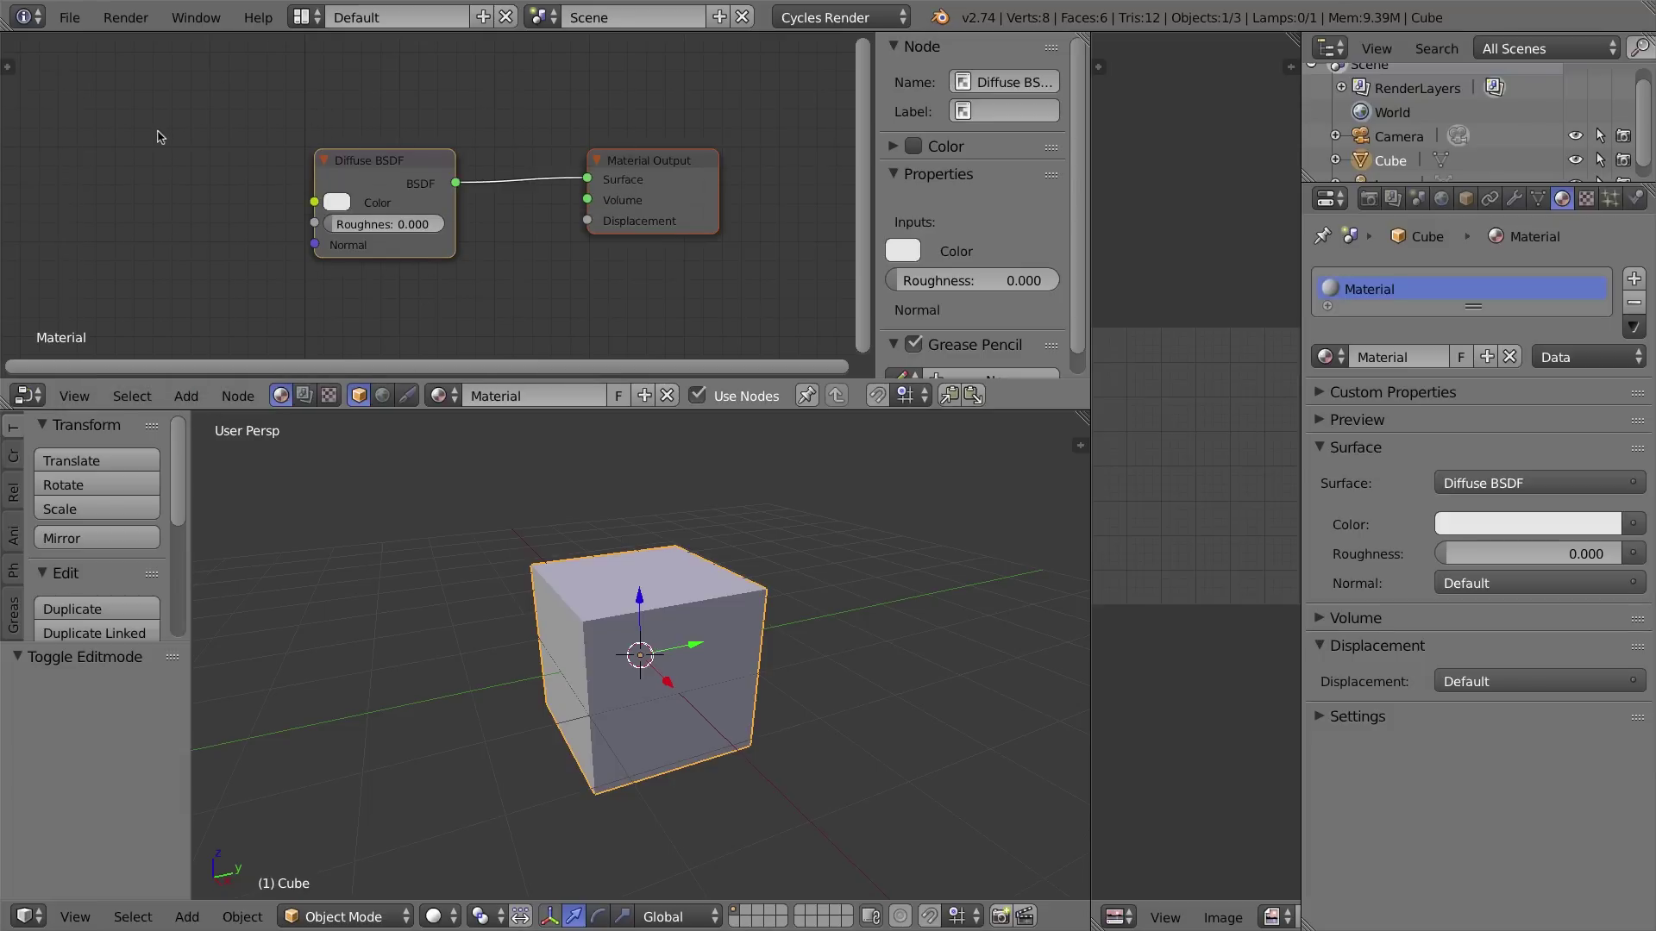
# Add an Image Texture node before the Diffuse BSDF node and connect its Color output to the shader's Color input.
pyautogui.hotkey('shift', 'a')
pyautogui.moveTo(152, 231)
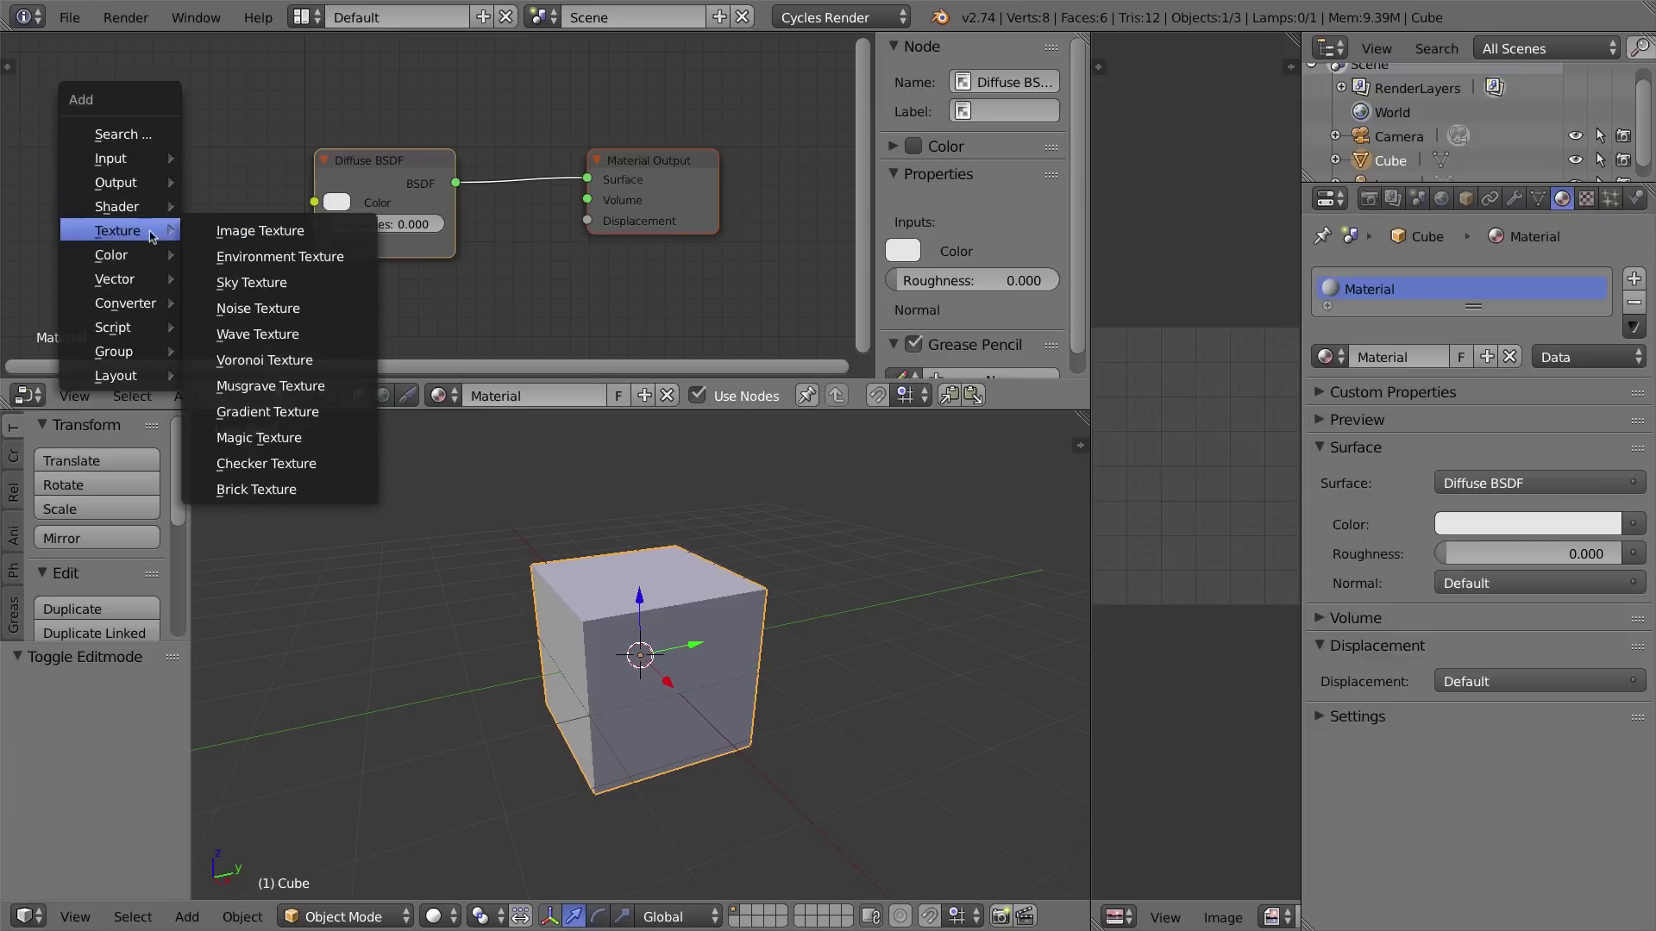
pyautogui.click(244, 231)
pyautogui.click(89, 95)
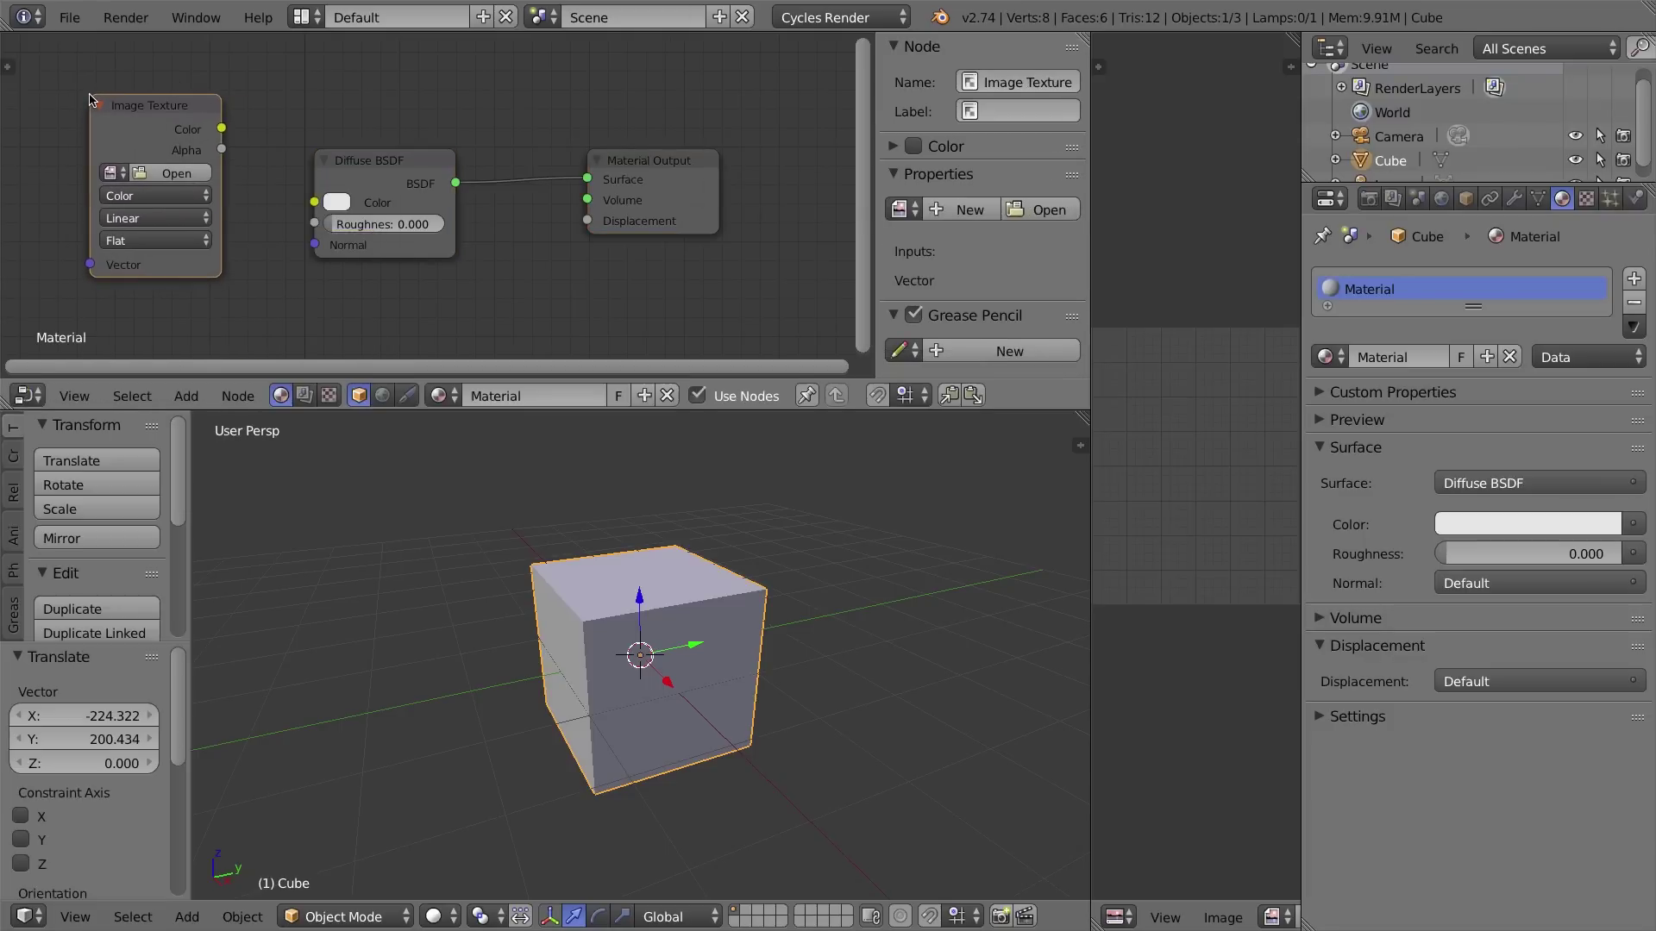
pyautogui.moveTo(138, 101); pyautogui.dragTo(386, 163)
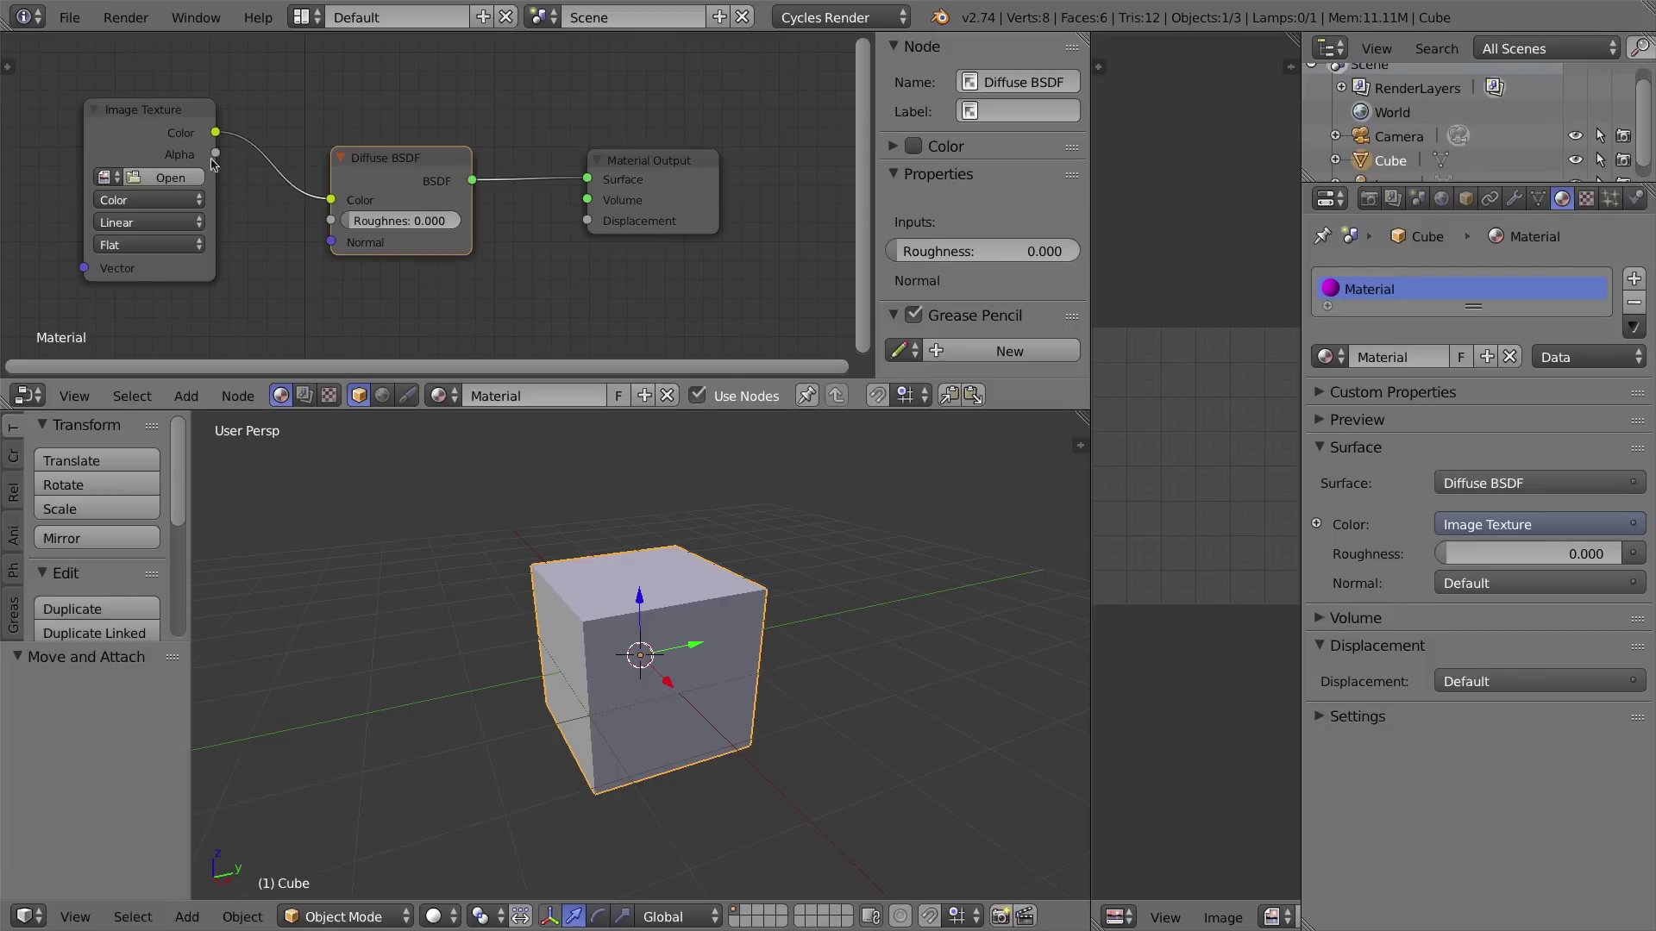
# Load BrickSmallBrown0149_2_S.jpg from the Blender27-48-decals folder on the Desktop into the Image Texture node.
pyautogui.click(165, 179)
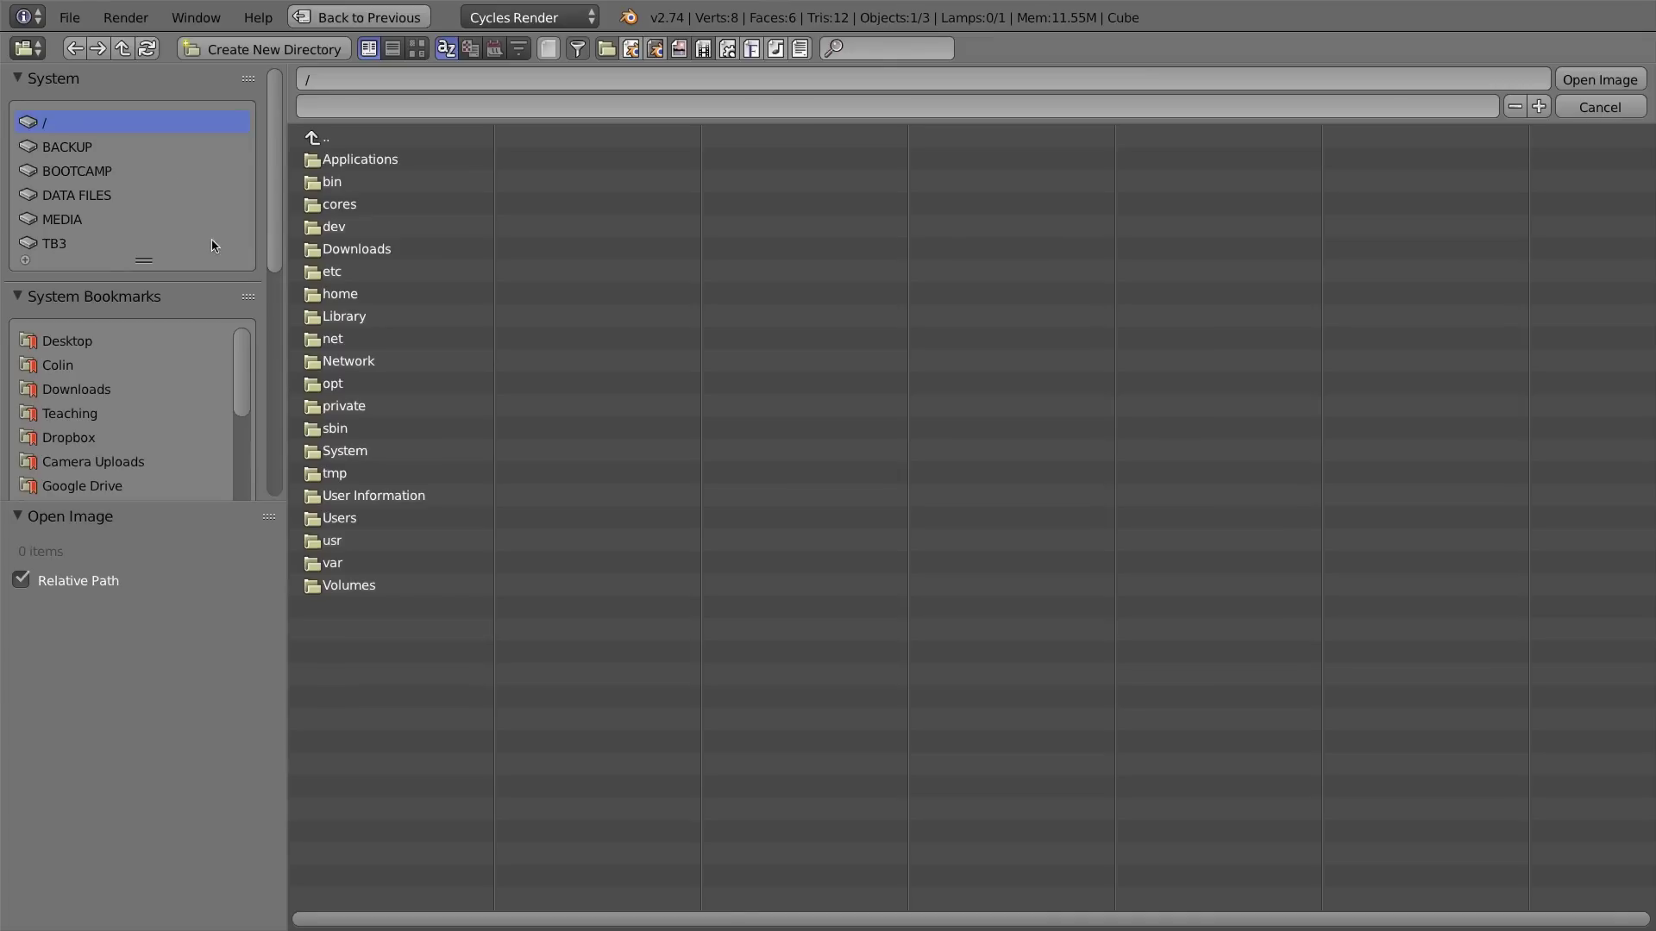
pyautogui.click(69, 340)
pyautogui.click(388, 265)
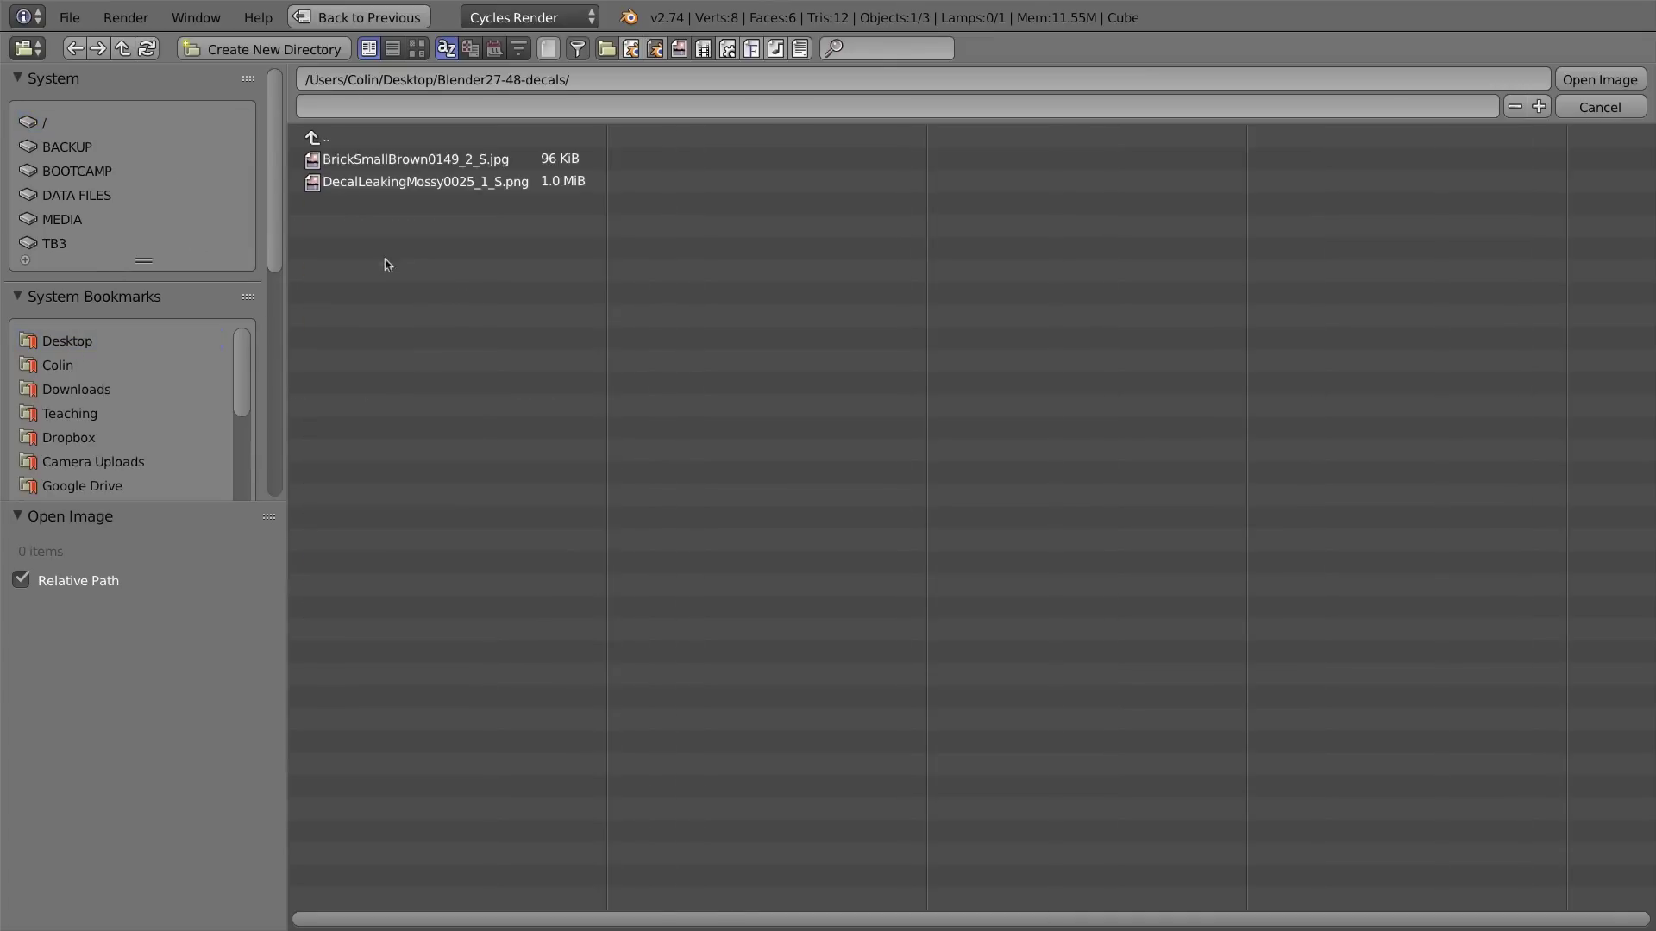
pyautogui.click(355, 161)
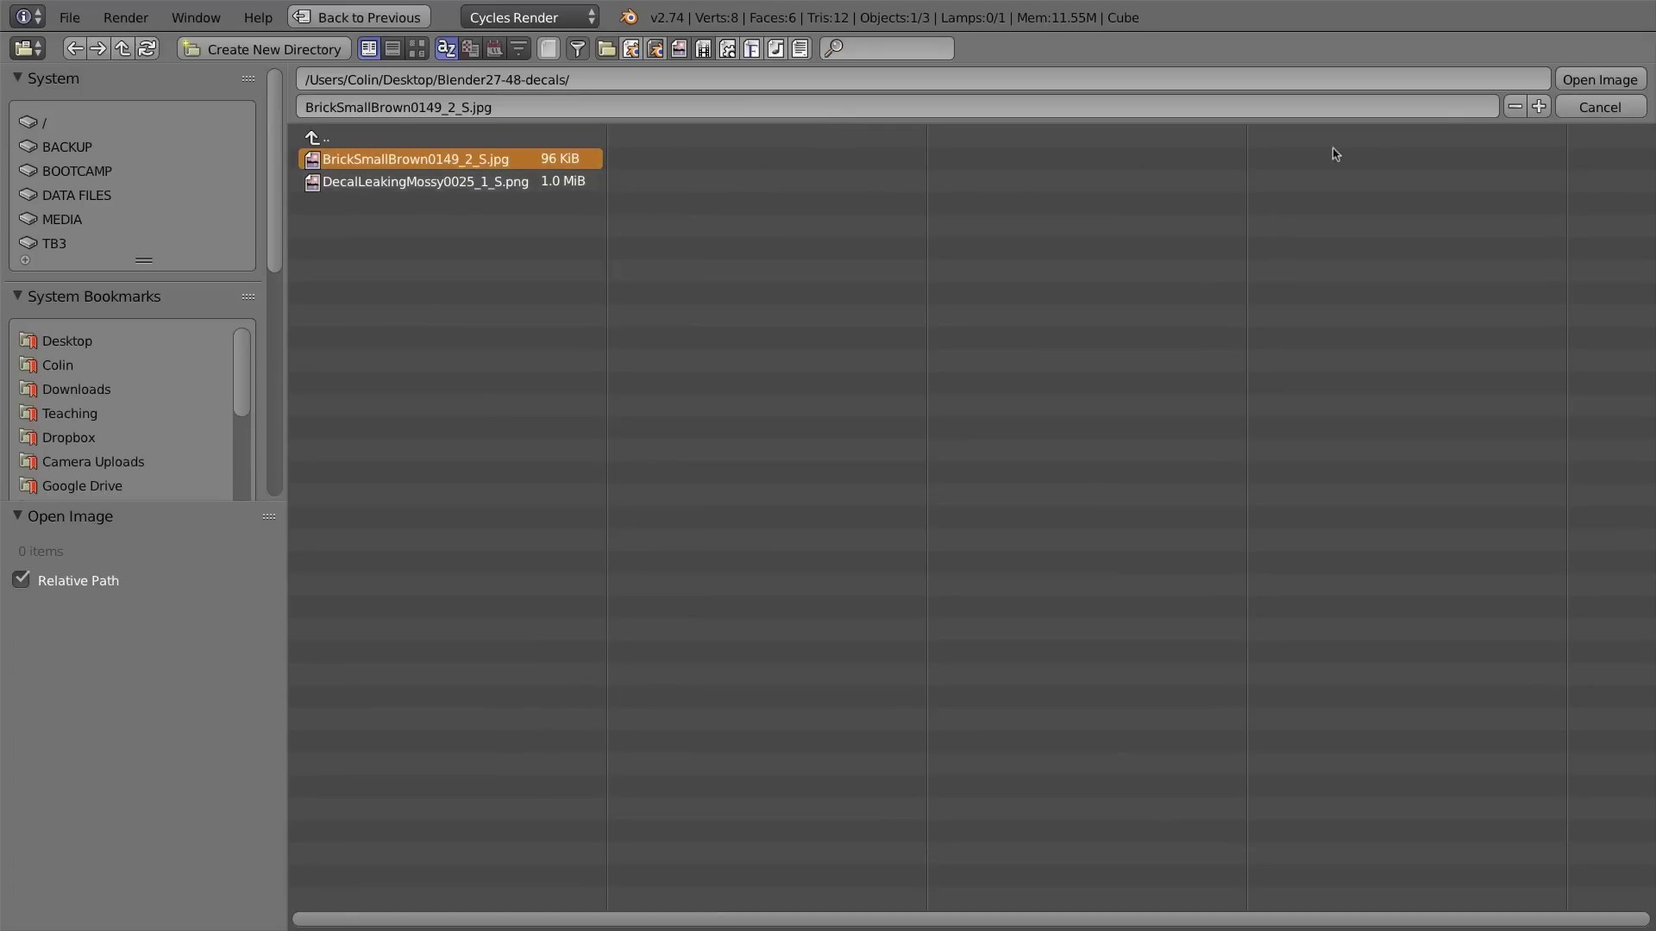
pyautogui.click(1586, 80)
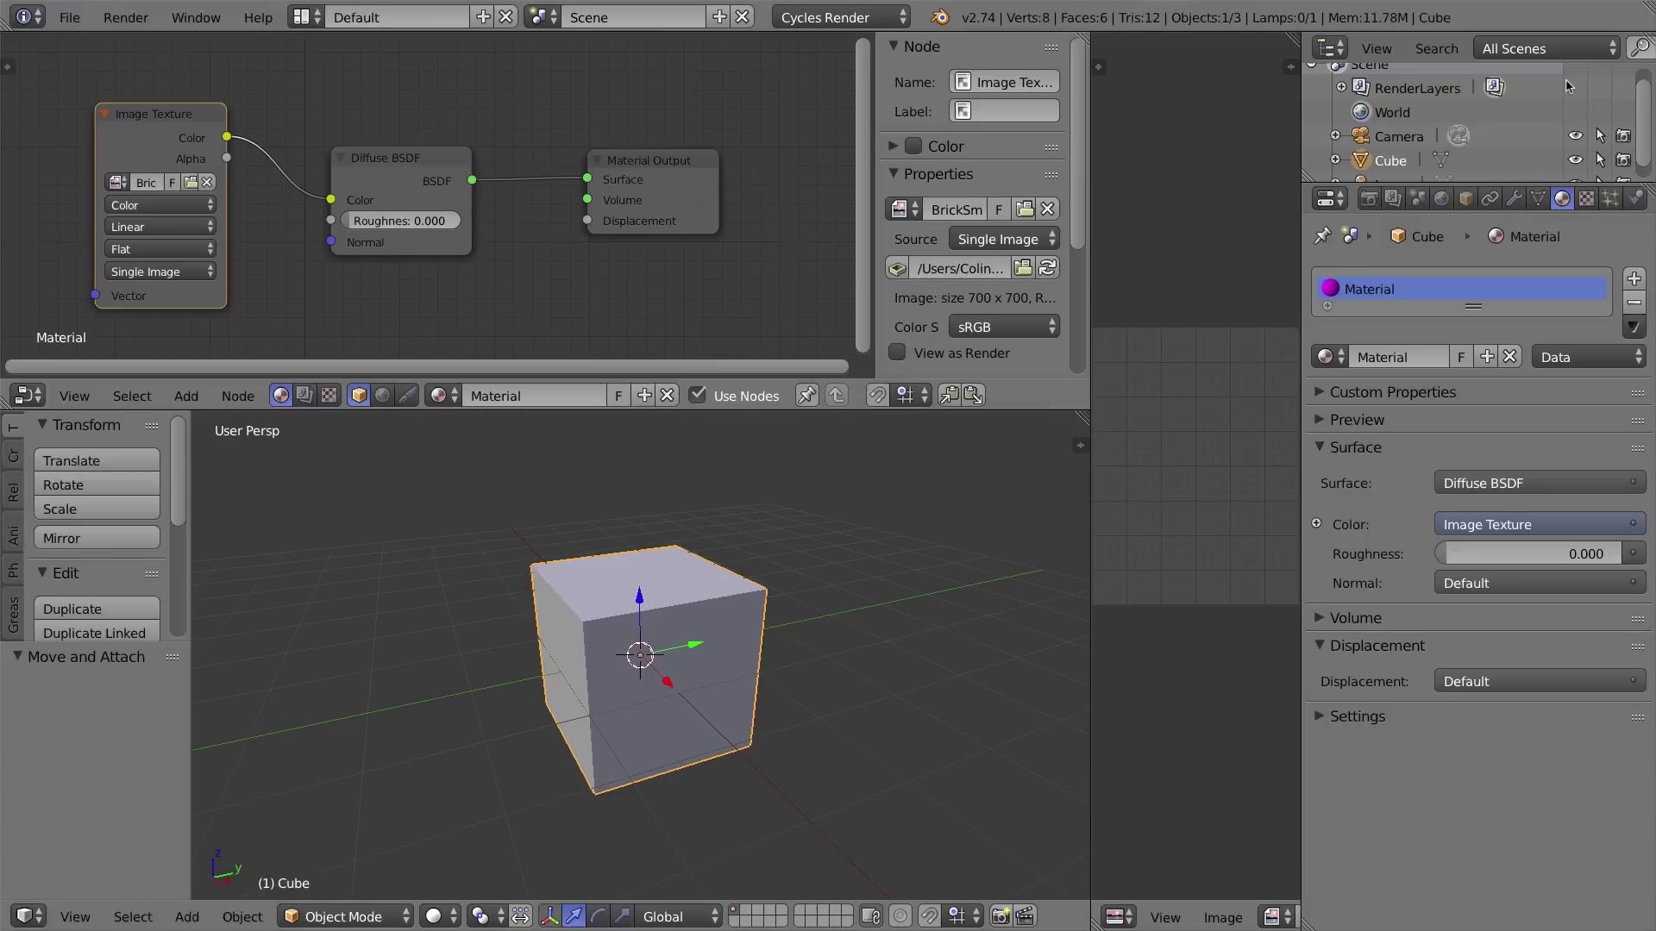
pyautogui.moveTo(161, 119); pyautogui.dragTo(182, 113)
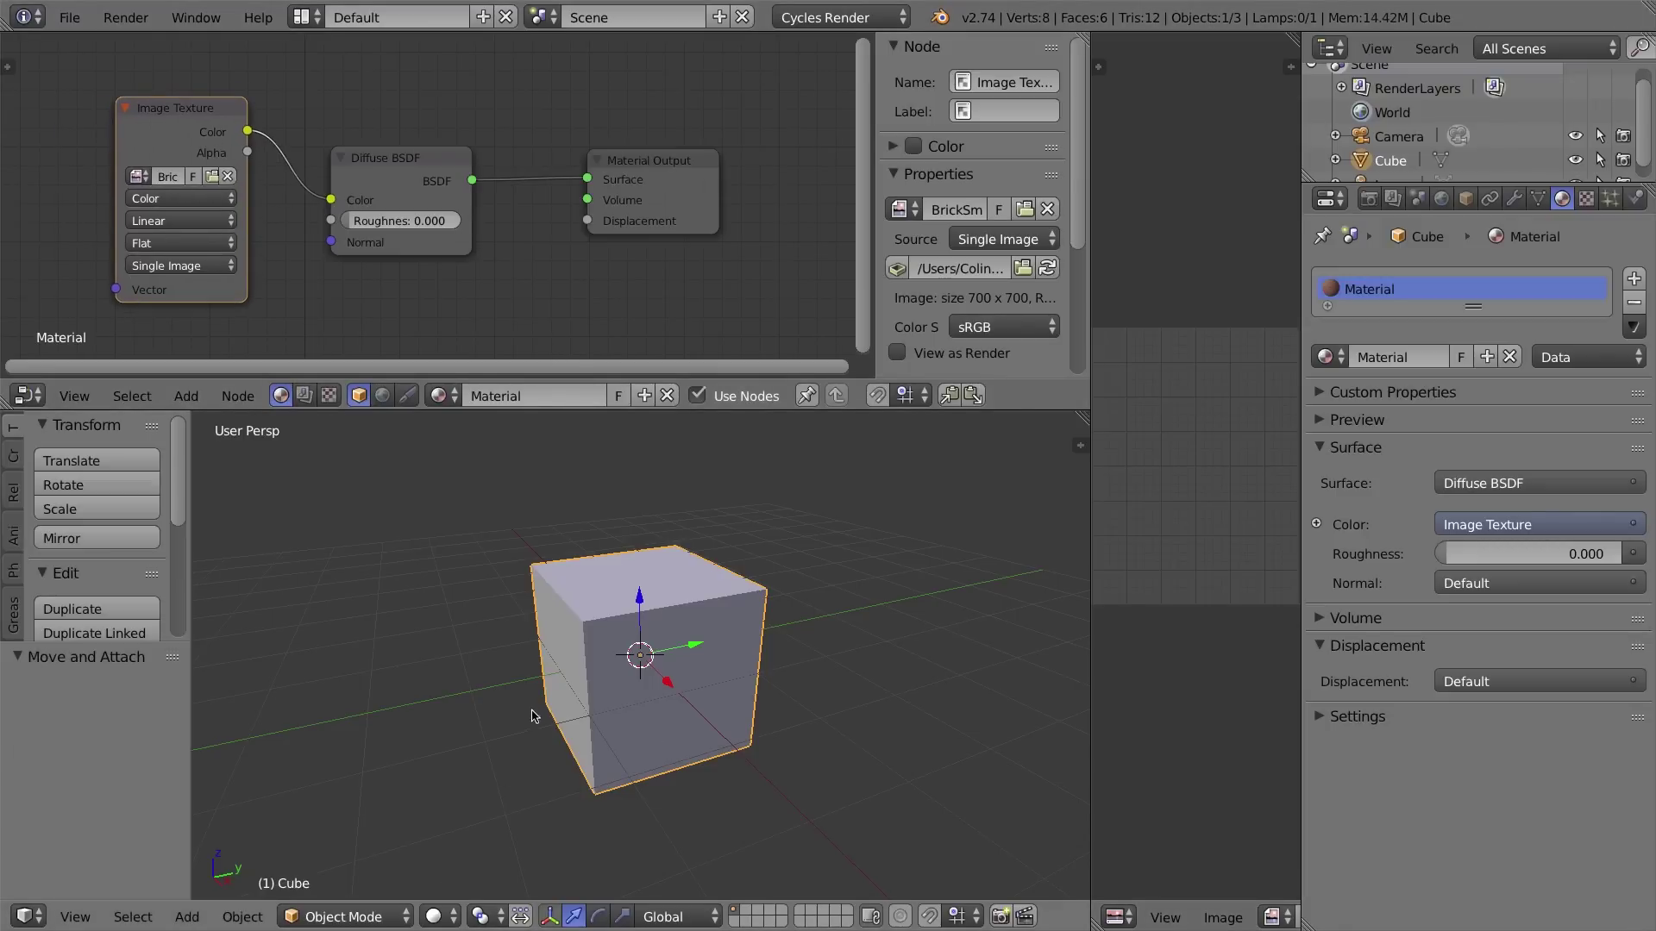
# Set the 3D view's viewport shading to Material to preview the cube's brick texture.
pyautogui.click(434, 916)
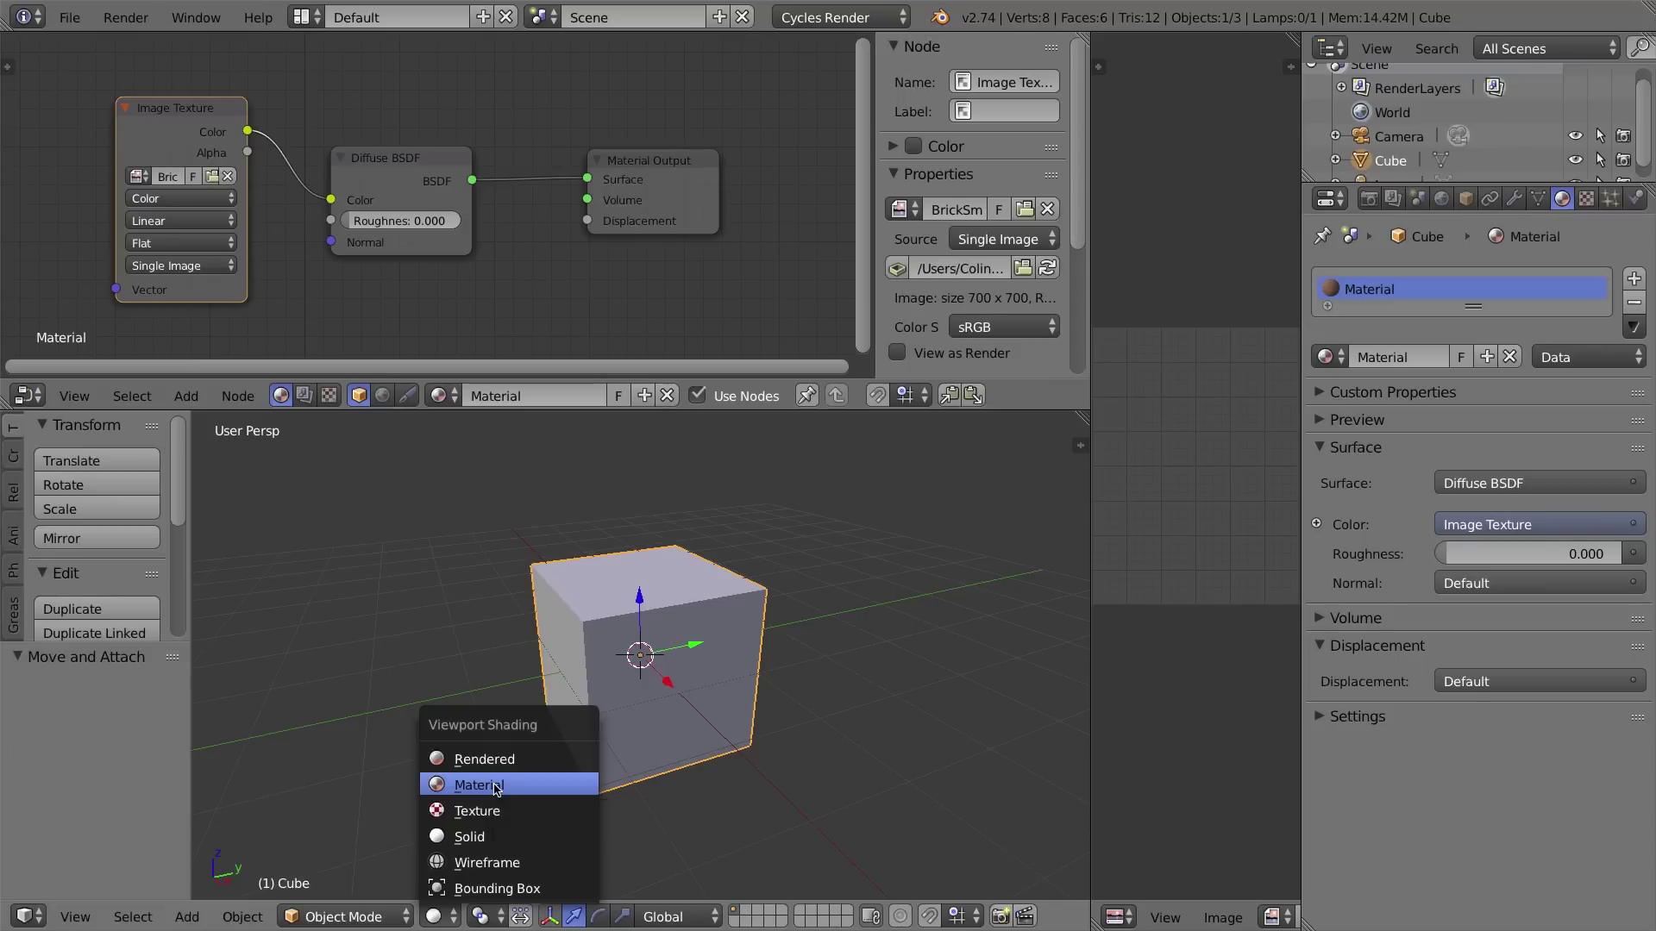
pyautogui.click(497, 787)
pyautogui.moveTo(610, 609); pyautogui.dragTo(785, 681, button='middle')
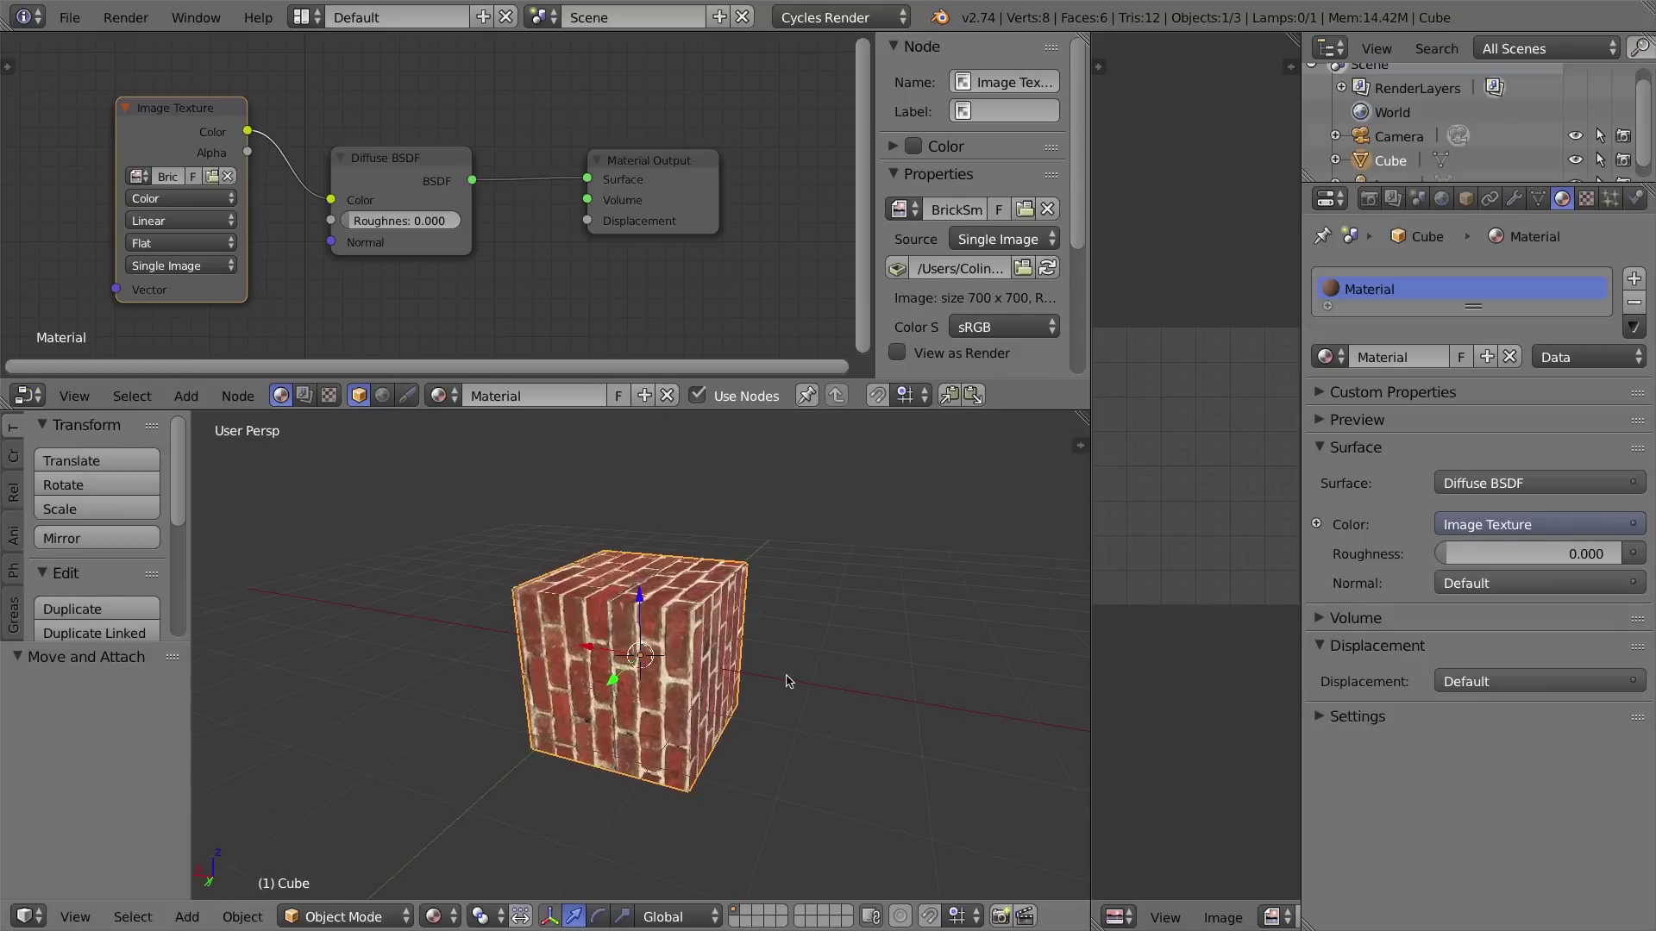
# Move the cube up 1 unit along the global Z axis.
pyautogui.press('g')
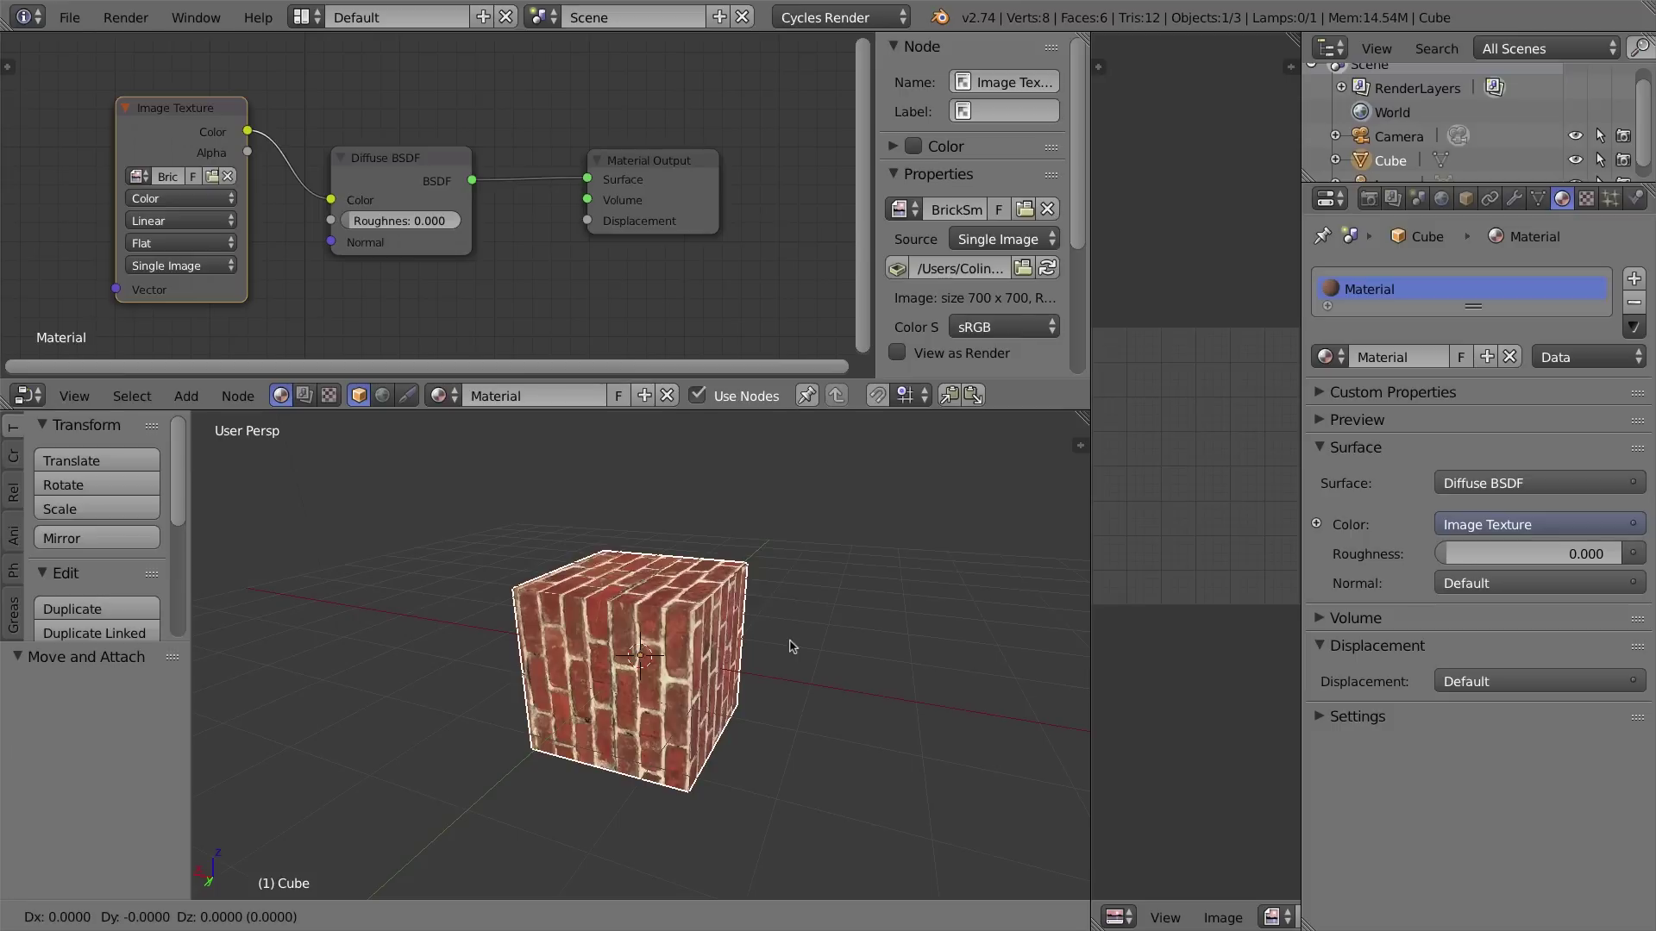
pyautogui.write('z')
pyautogui.write('1')
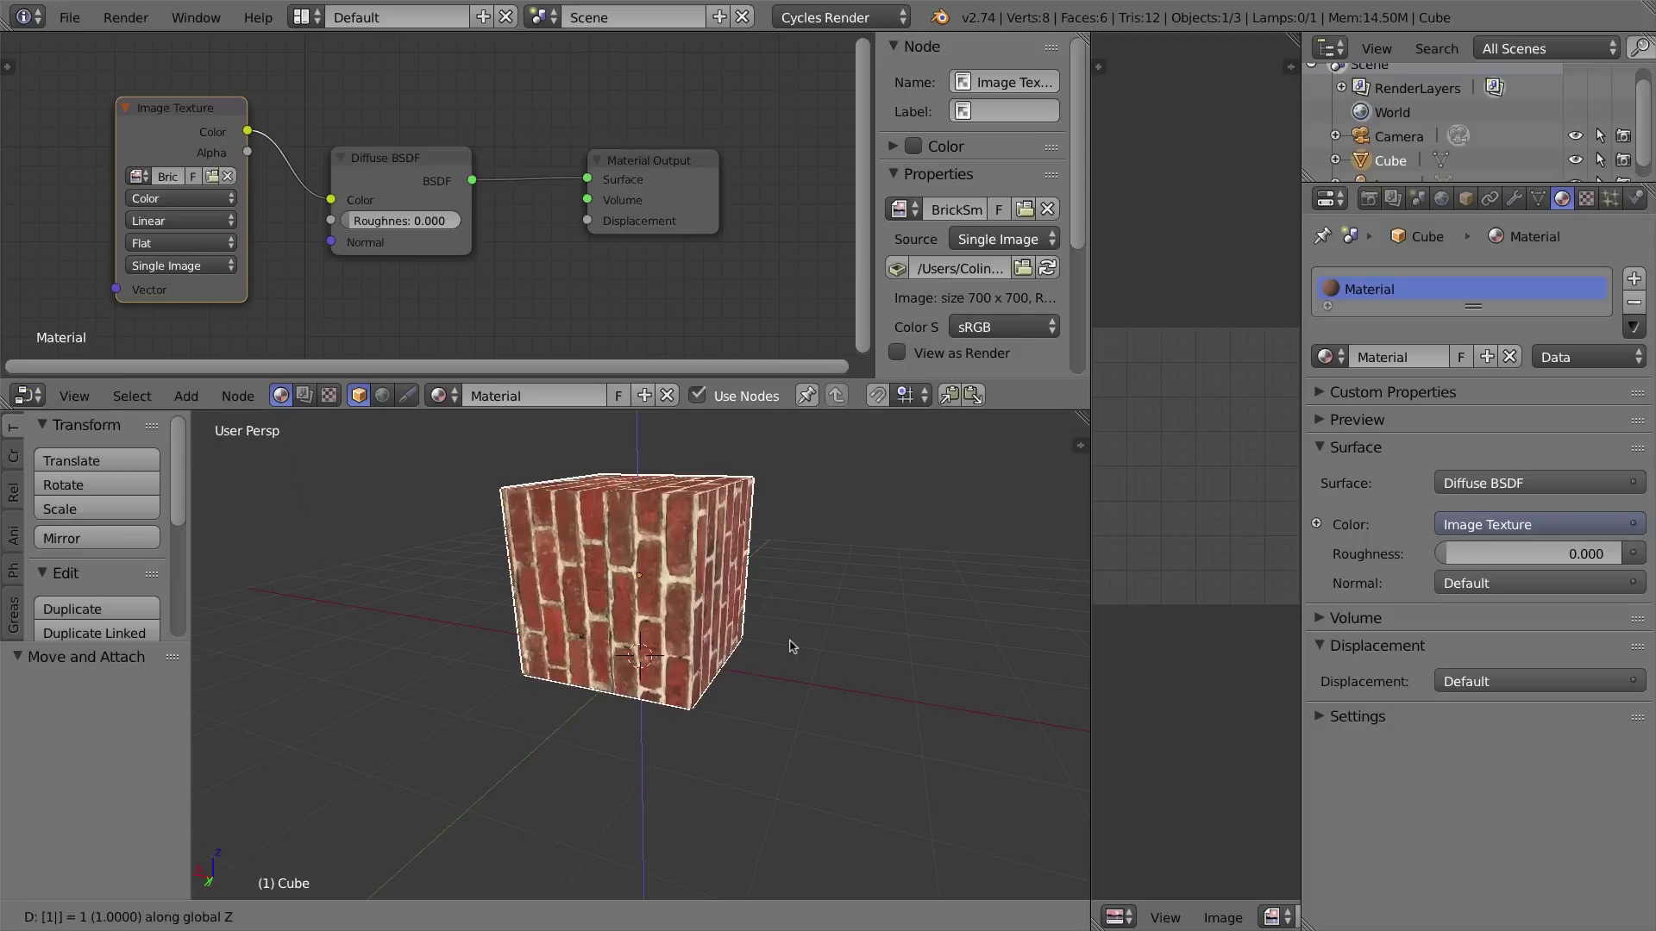
pyautogui.press('Return')
pyautogui.moveTo(901, 618); pyautogui.dragTo(640, 634, button='middle')
pyautogui.moveTo(756, 693)
pyautogui.mouseDown(button='middle')
pyautogui.moveTo(755, 680)
pyautogui.moveTo(740, 690)
pyautogui.mouseUp(button='middle')
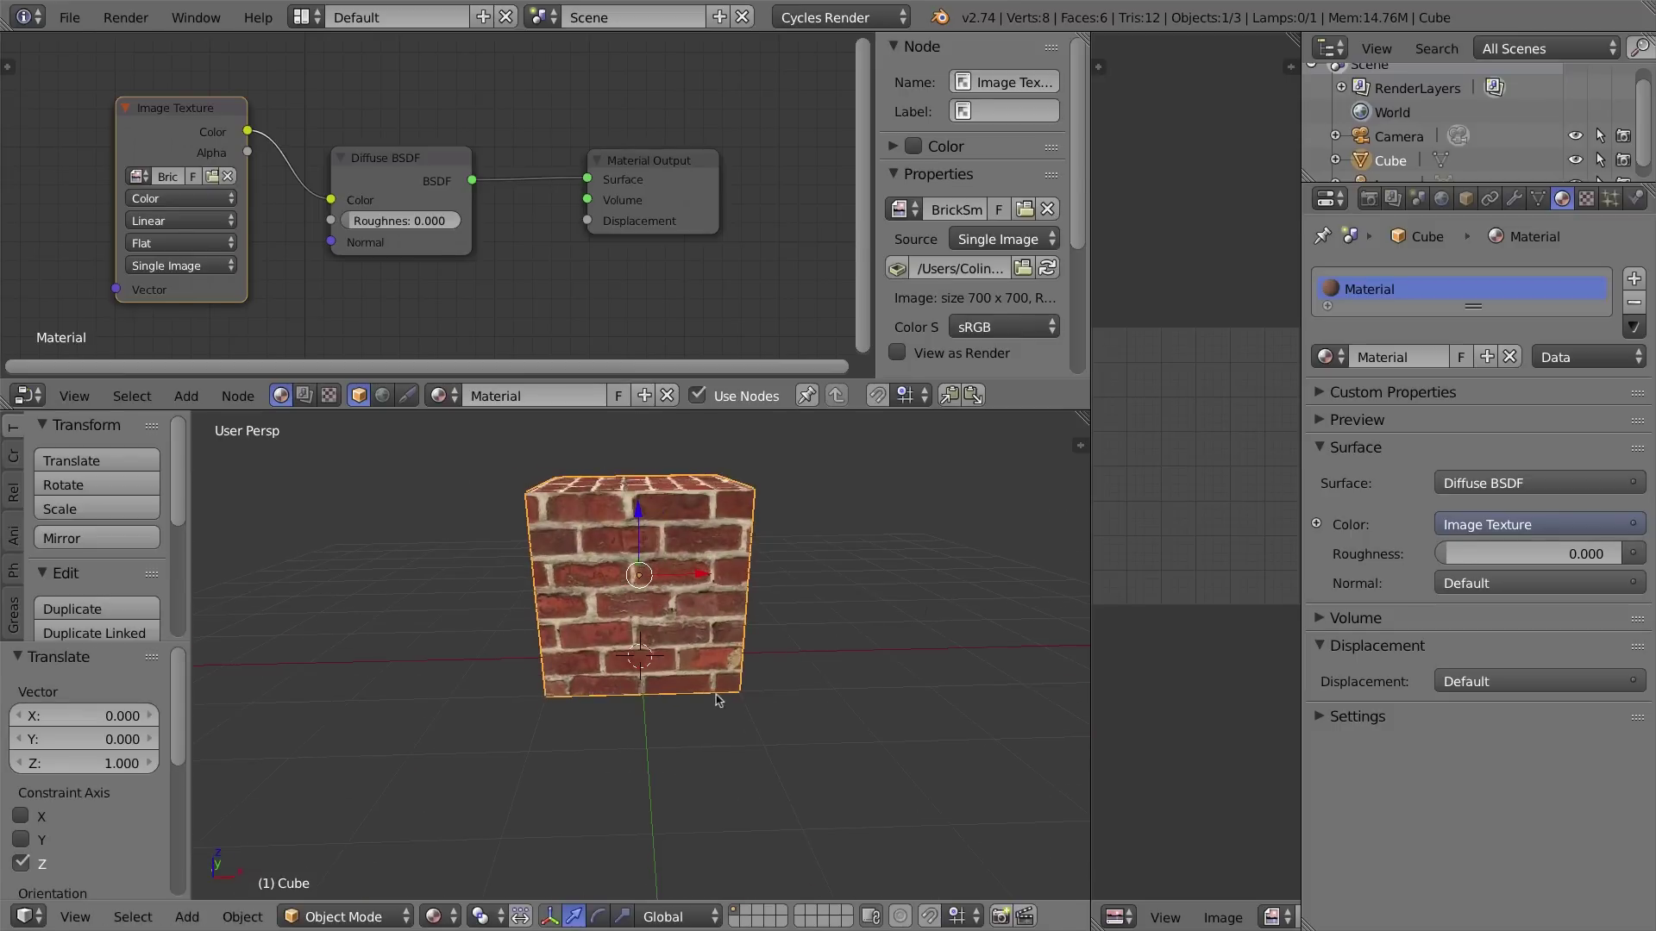
pyautogui.hotkey('shift', 'a')
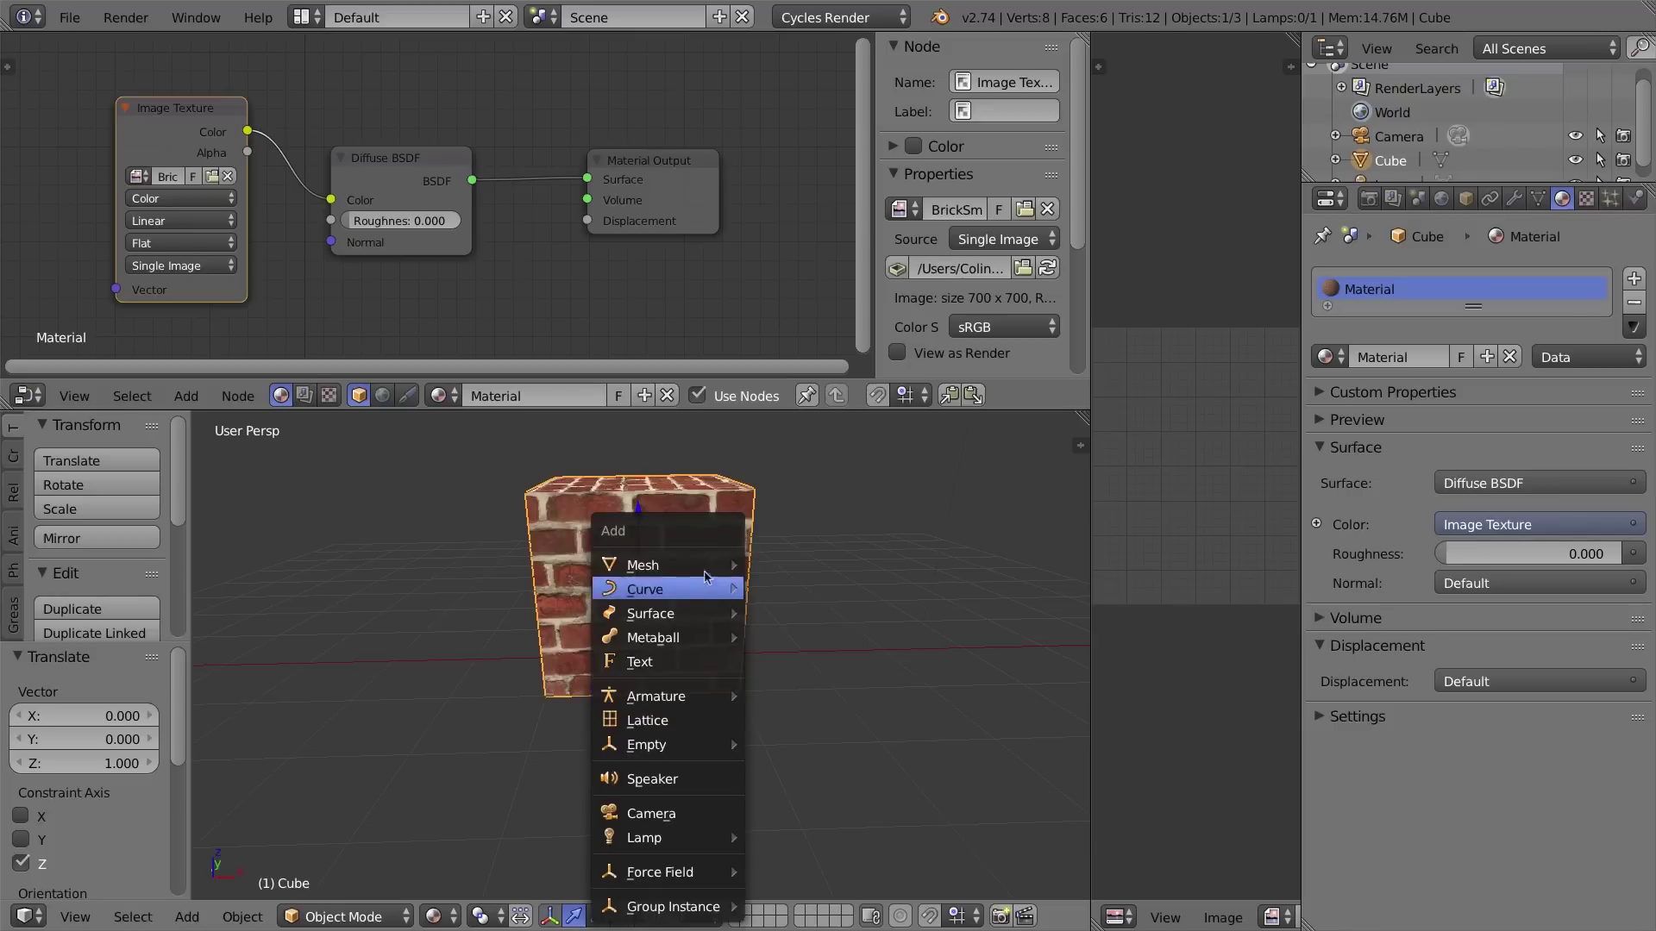
pyautogui.moveTo(624, 571)
pyautogui.click(189, 920)
# Add a mesh plane under the cube and scale it by 10 as the ground.
pyautogui.hotkey('shift', 'a')
pyautogui.moveTo(687, 565)
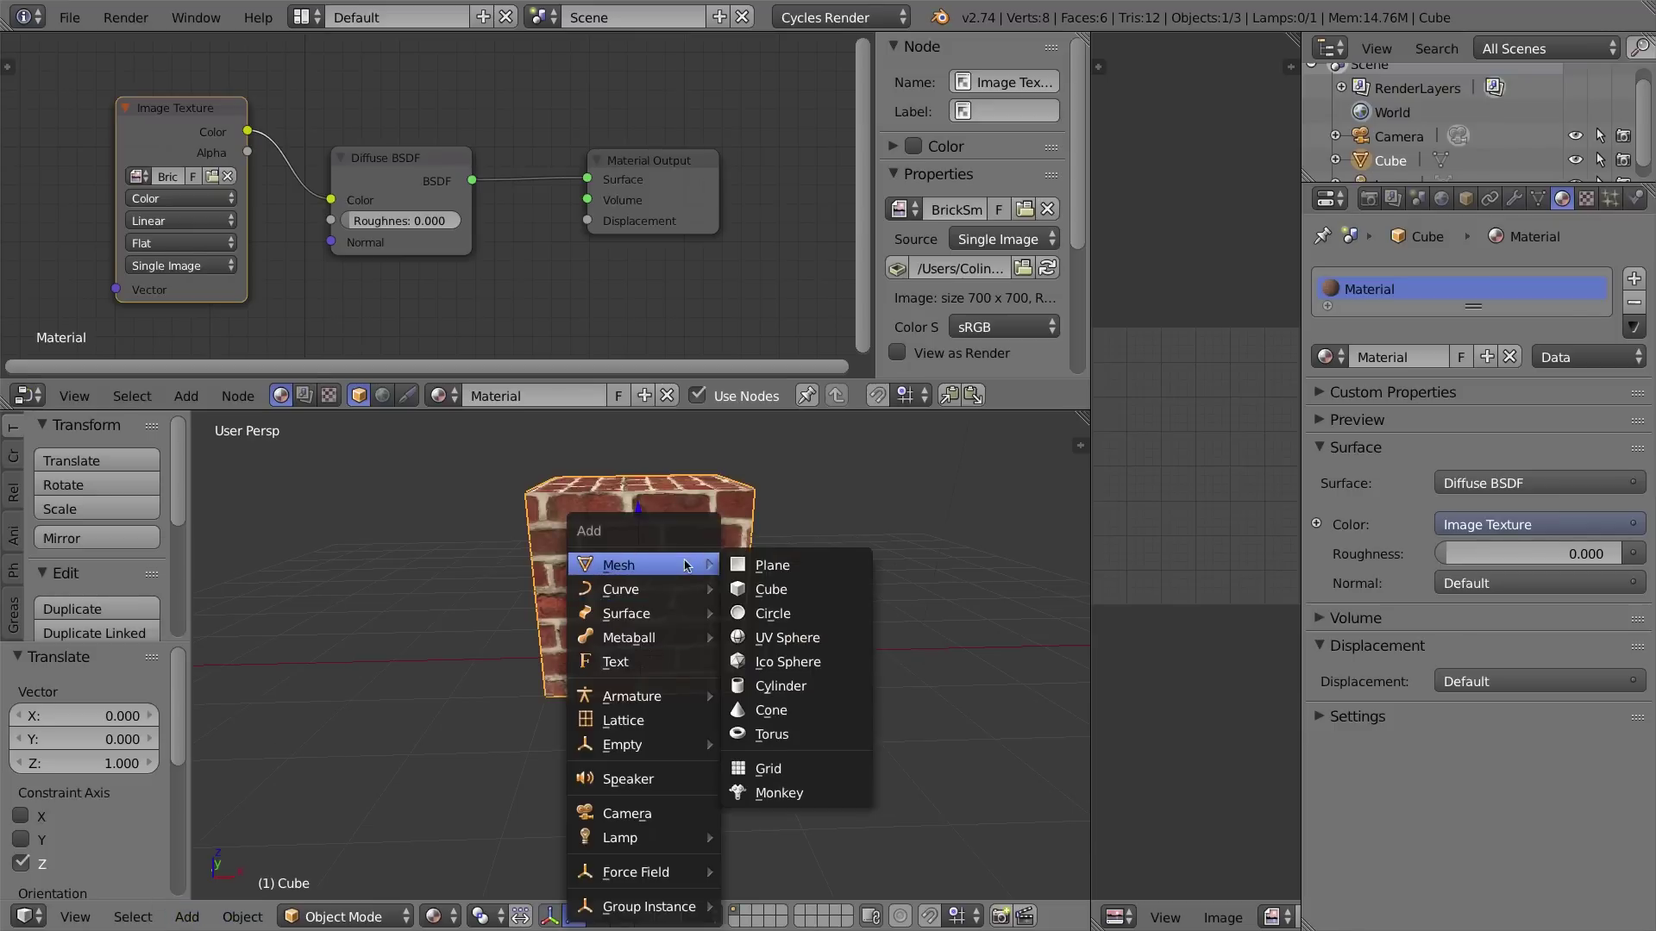
pyautogui.click(833, 567)
pyautogui.moveTo(616, 697); pyautogui.dragTo(684, 716, button='middle')
pyautogui.write('s10')
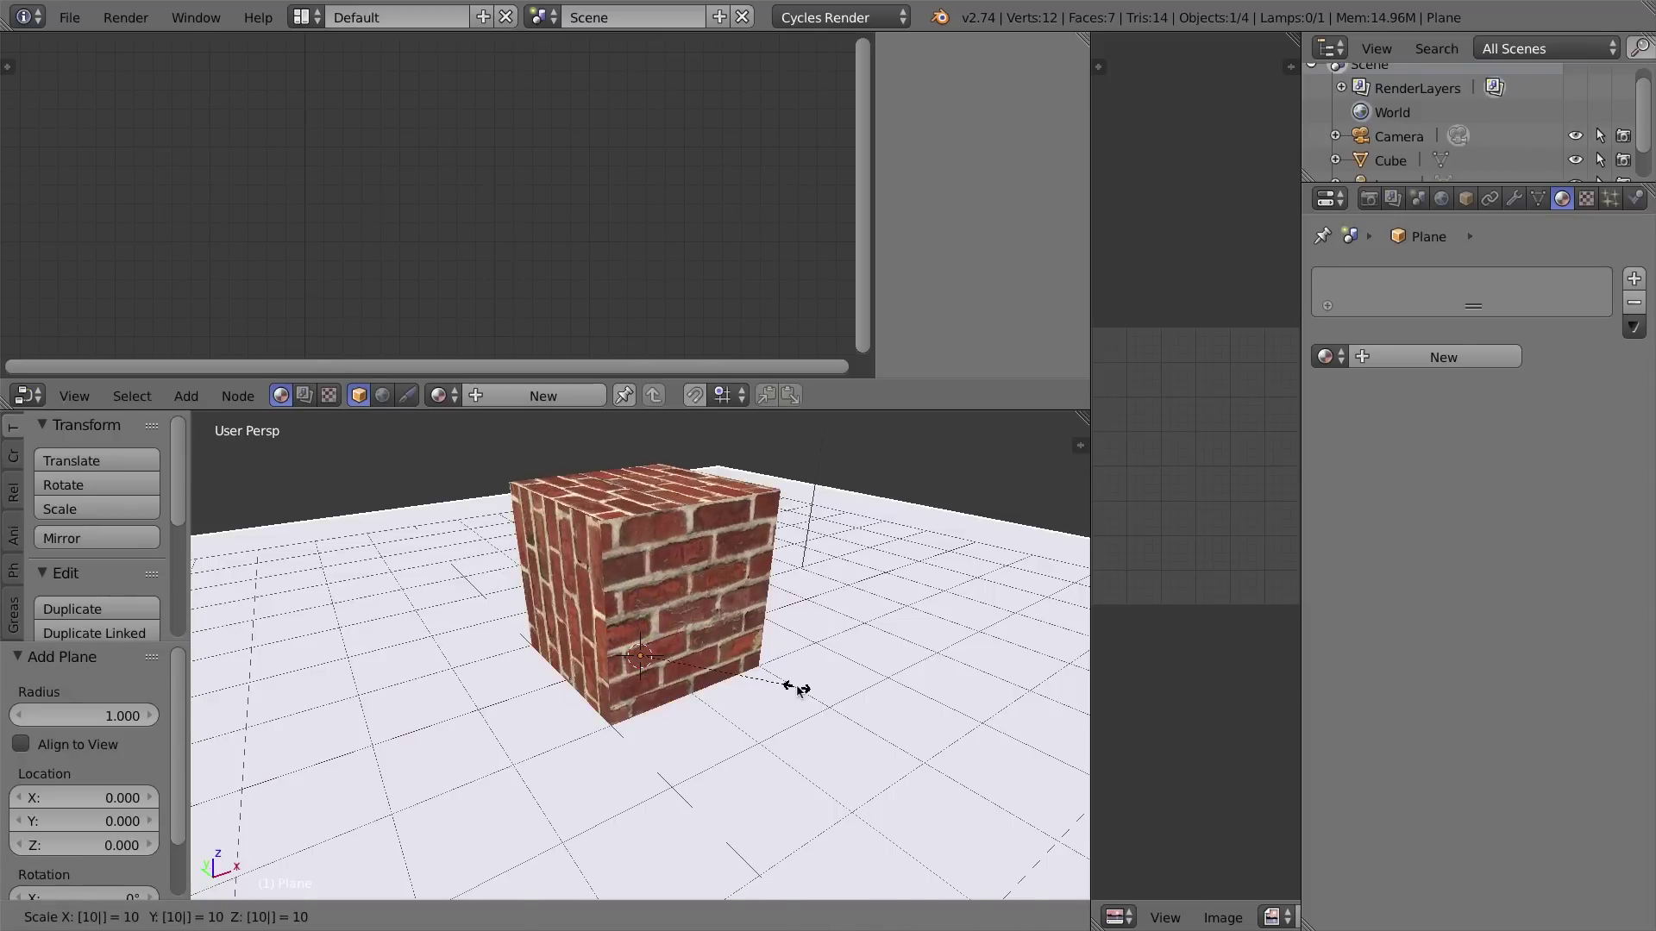
pyautogui.press('Return')
# View the scene with the cube and ground plane through the camera.
pyautogui.scroll(5, 802, 694)
pyautogui.scroll(-6, 807, 697)
pyautogui.scroll(-3, 806, 697)
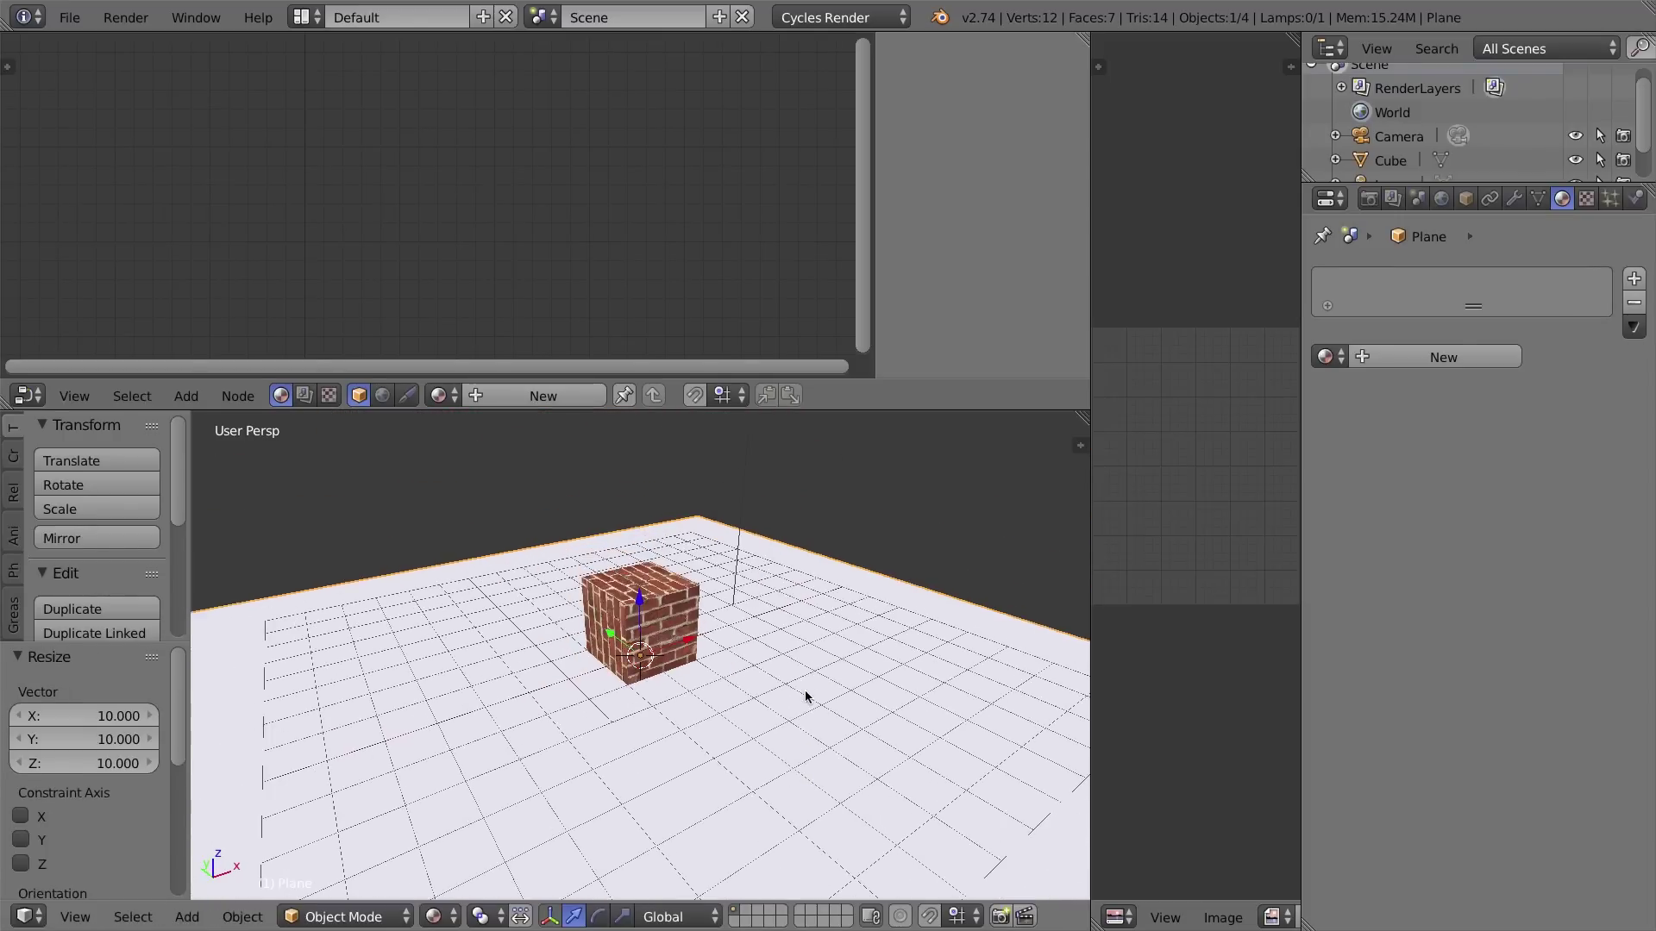
pyautogui.press('KP_0')
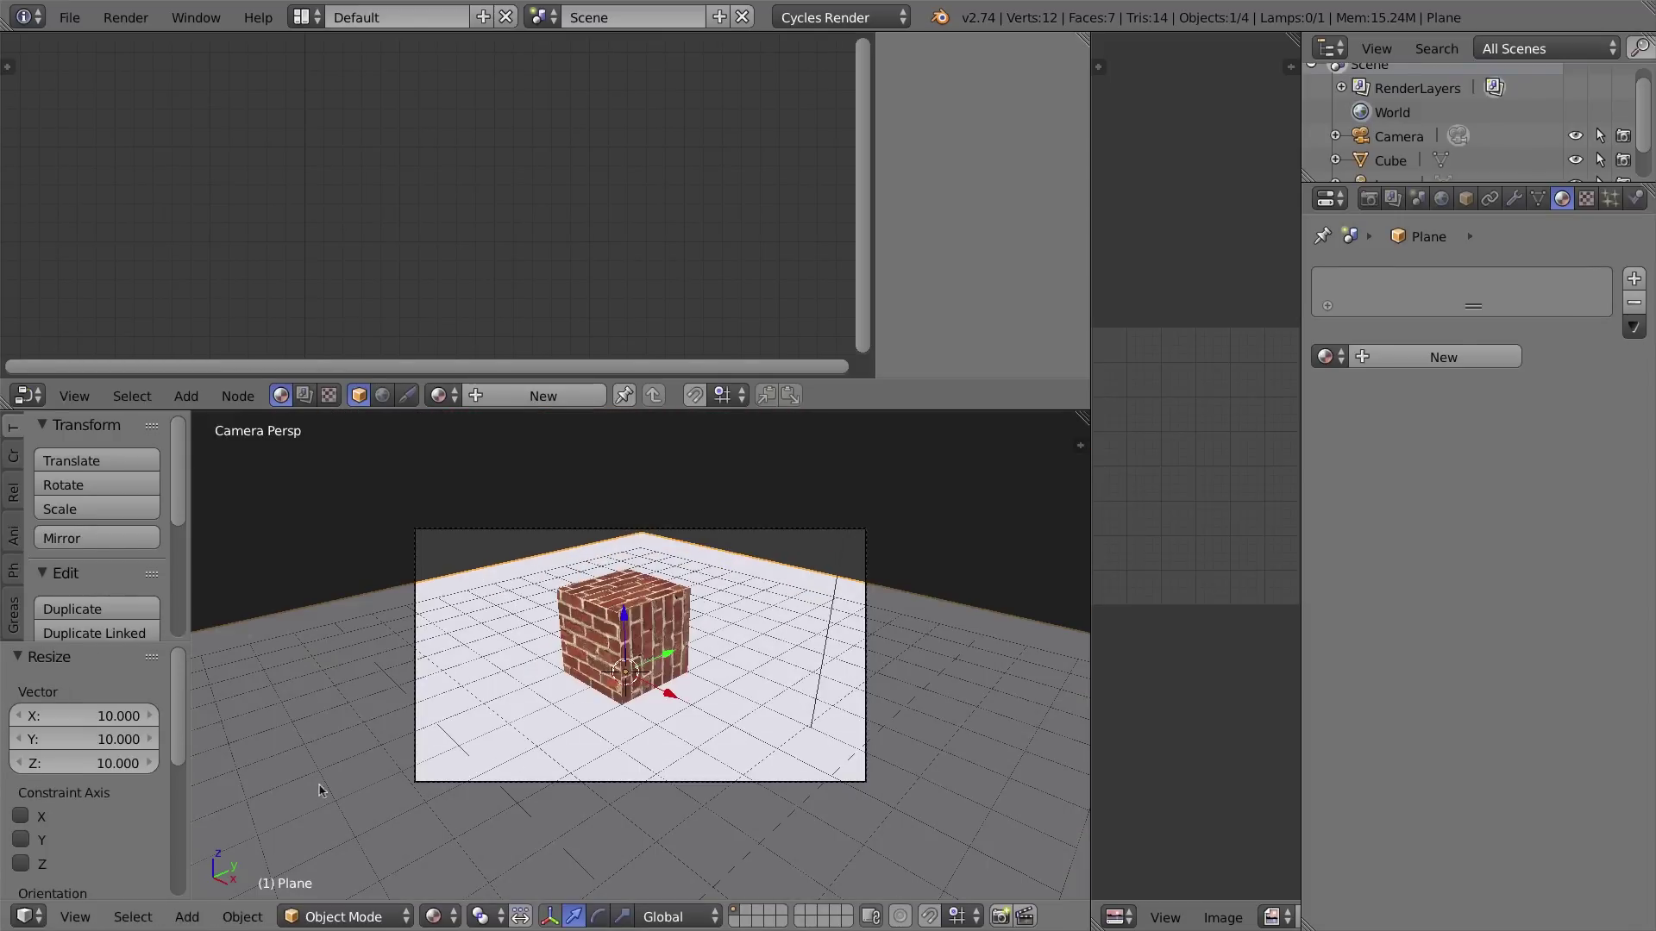
# Preview the camera view in Rendered shading and return the 3D view to Material shading.
pyautogui.click(434, 917)
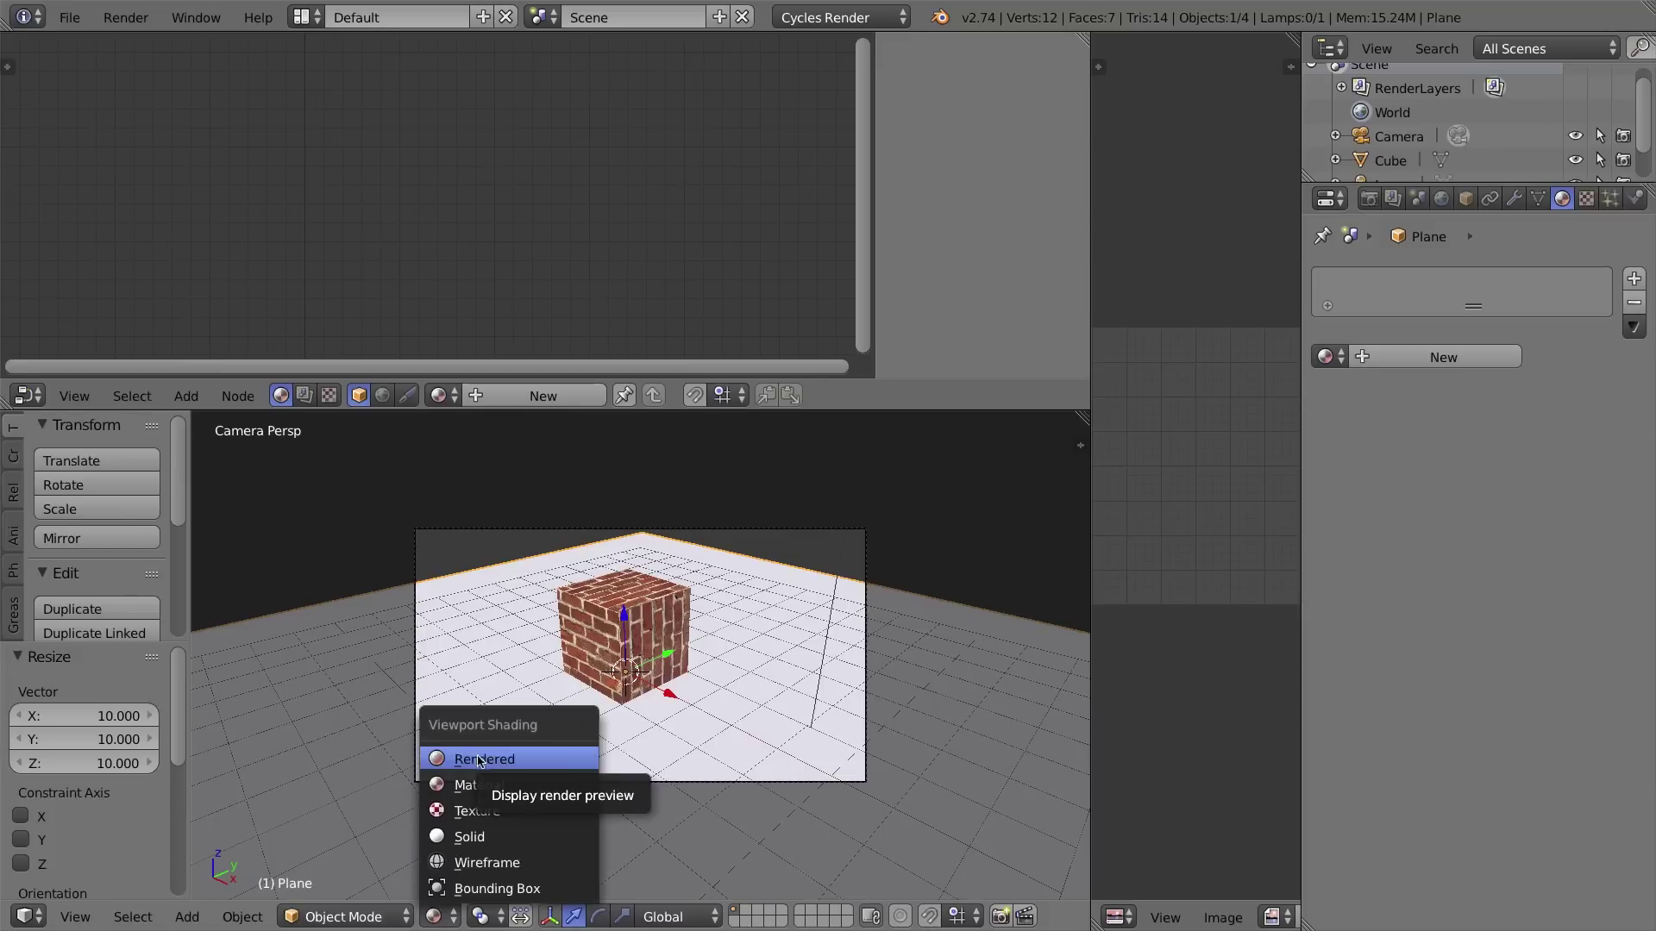
pyautogui.click(517, 759)
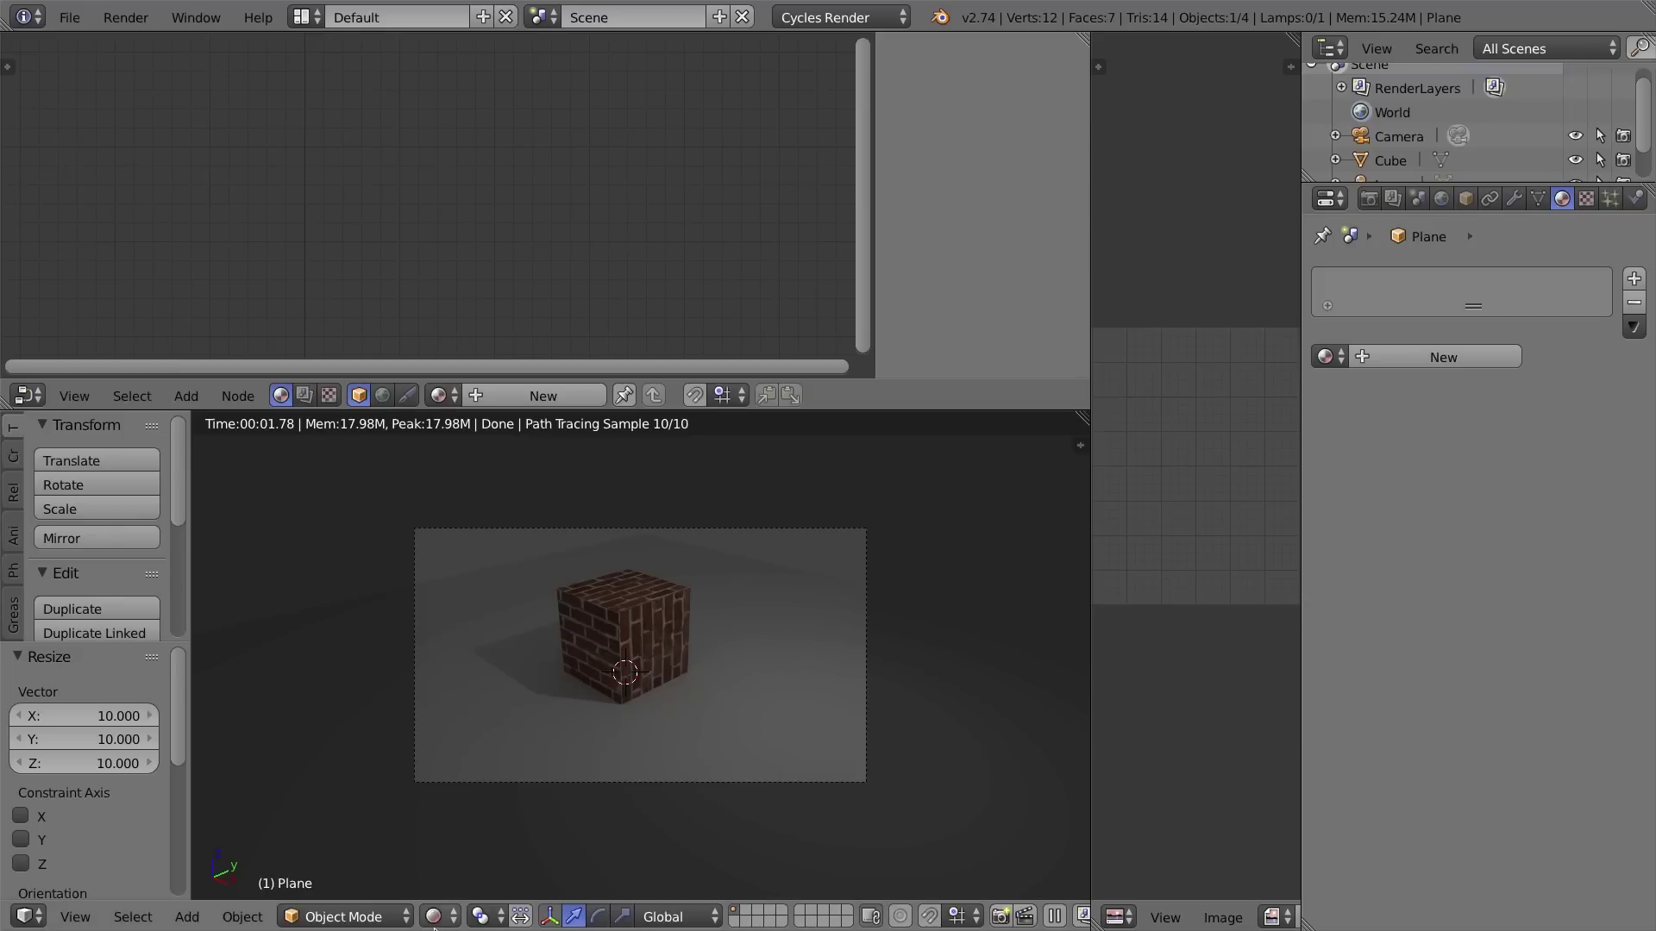
pyautogui.click(433, 917)
pyautogui.click(489, 787)
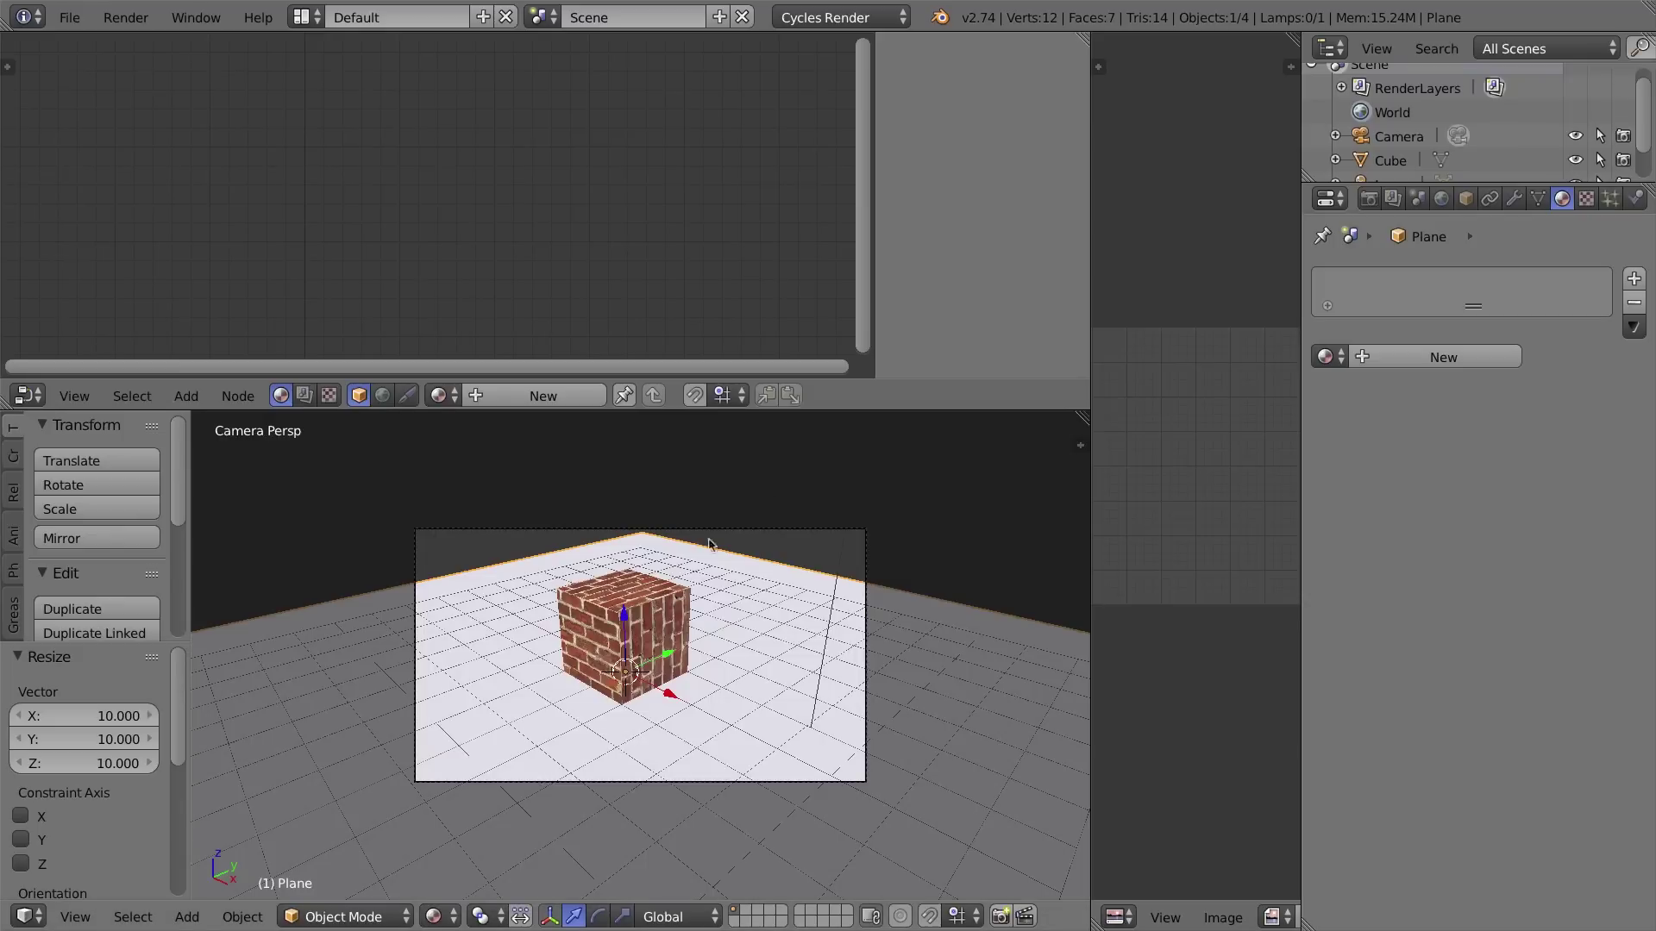
# Select the lamp above the cube, enable its nodes and set the Emission strength to 500.
pyautogui.moveTo(863, 493); pyautogui.dragTo(798, 457, button='middle')
pyautogui.scroll(3, 794, 459)
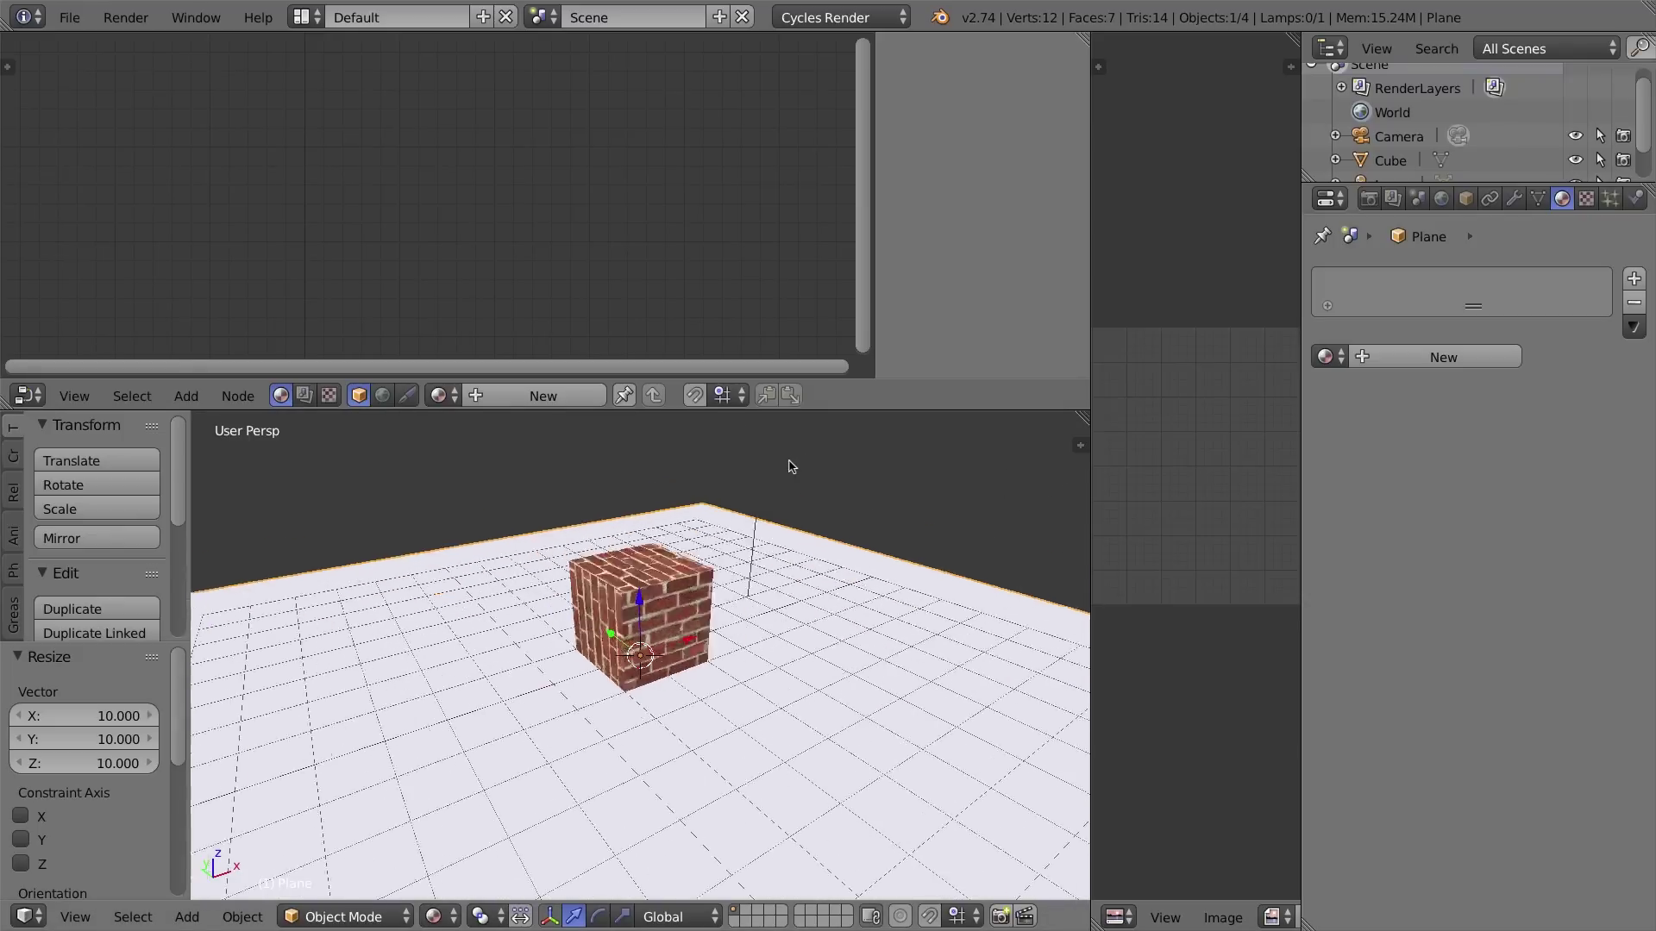
pyautogui.scroll(-4, 788, 460)
pyautogui.rightClick(720, 473)
pyautogui.click(1466, 531)
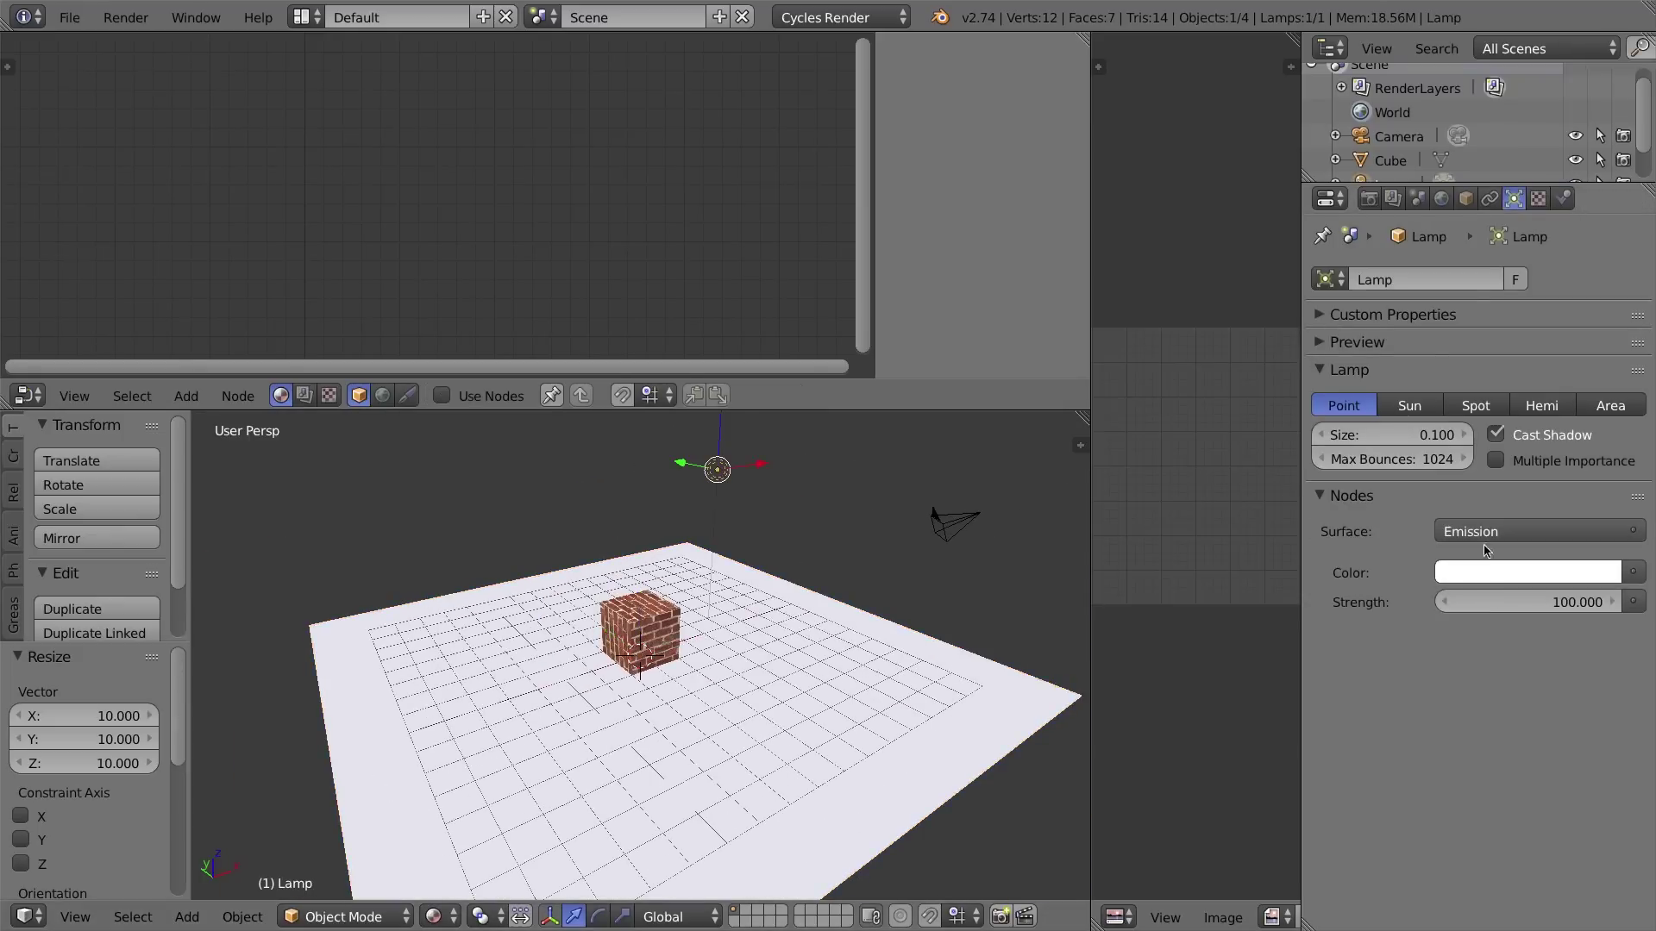
pyautogui.click(1549, 603)
pyautogui.write('5')
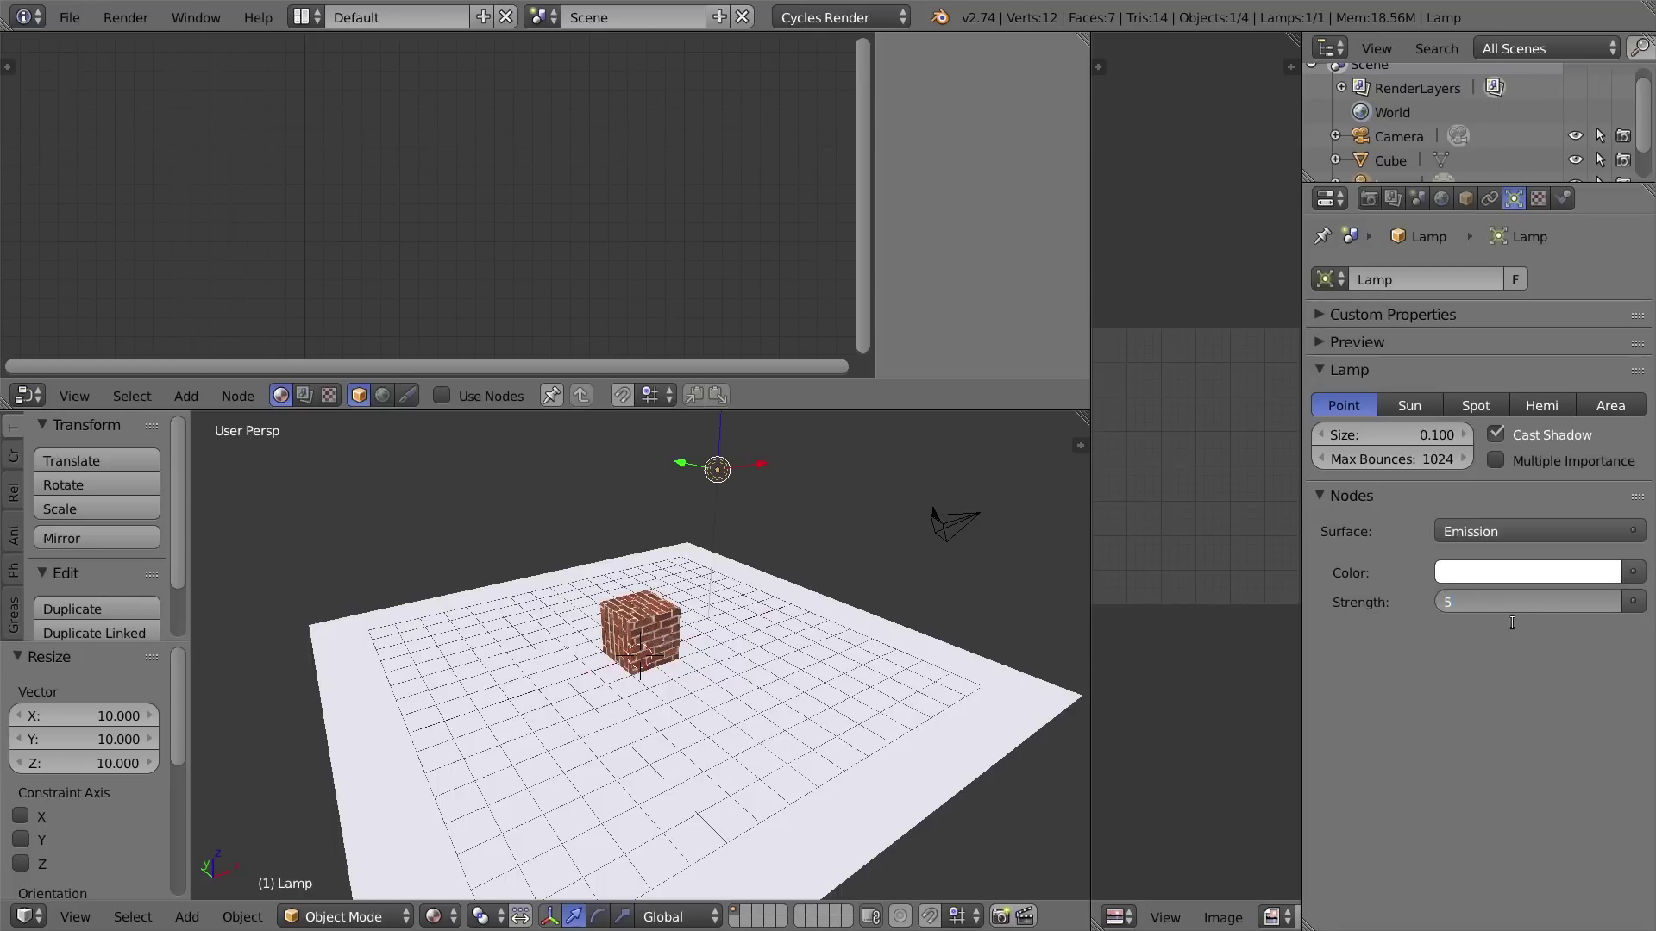
pyautogui.write('00')
pyautogui.press('Return')
# Set the 3D view to Rendered shading and view the brick cube from another side under the lamp.
pyautogui.click(433, 916)
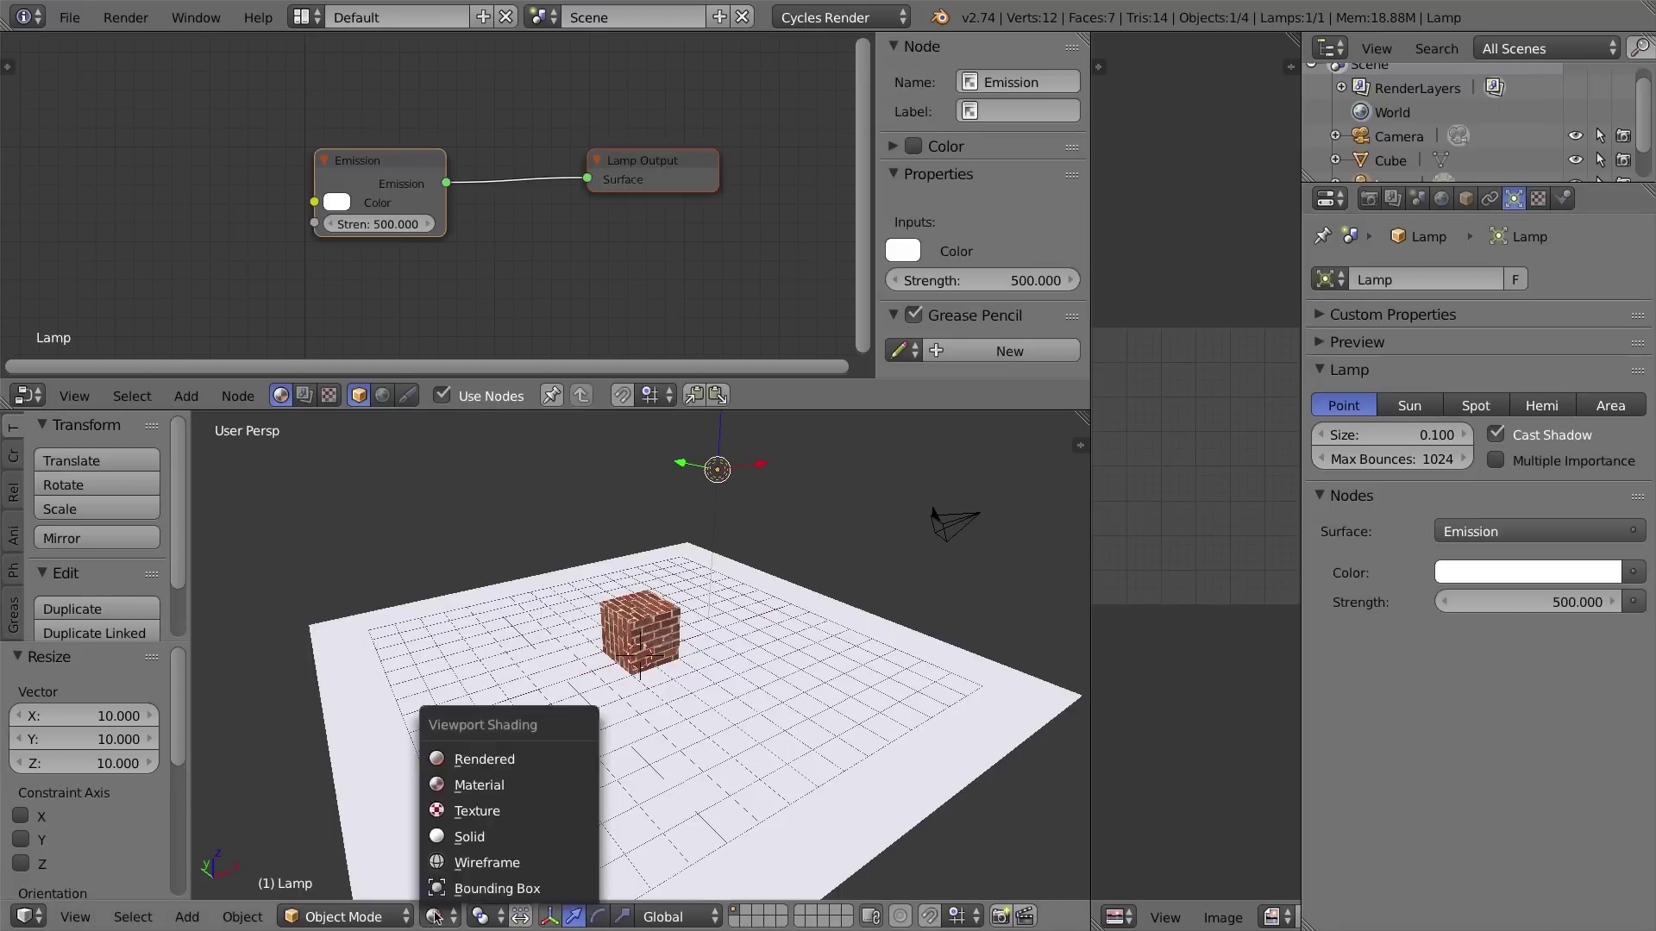
pyautogui.click(483, 758)
pyautogui.scroll(5, 777, 608)
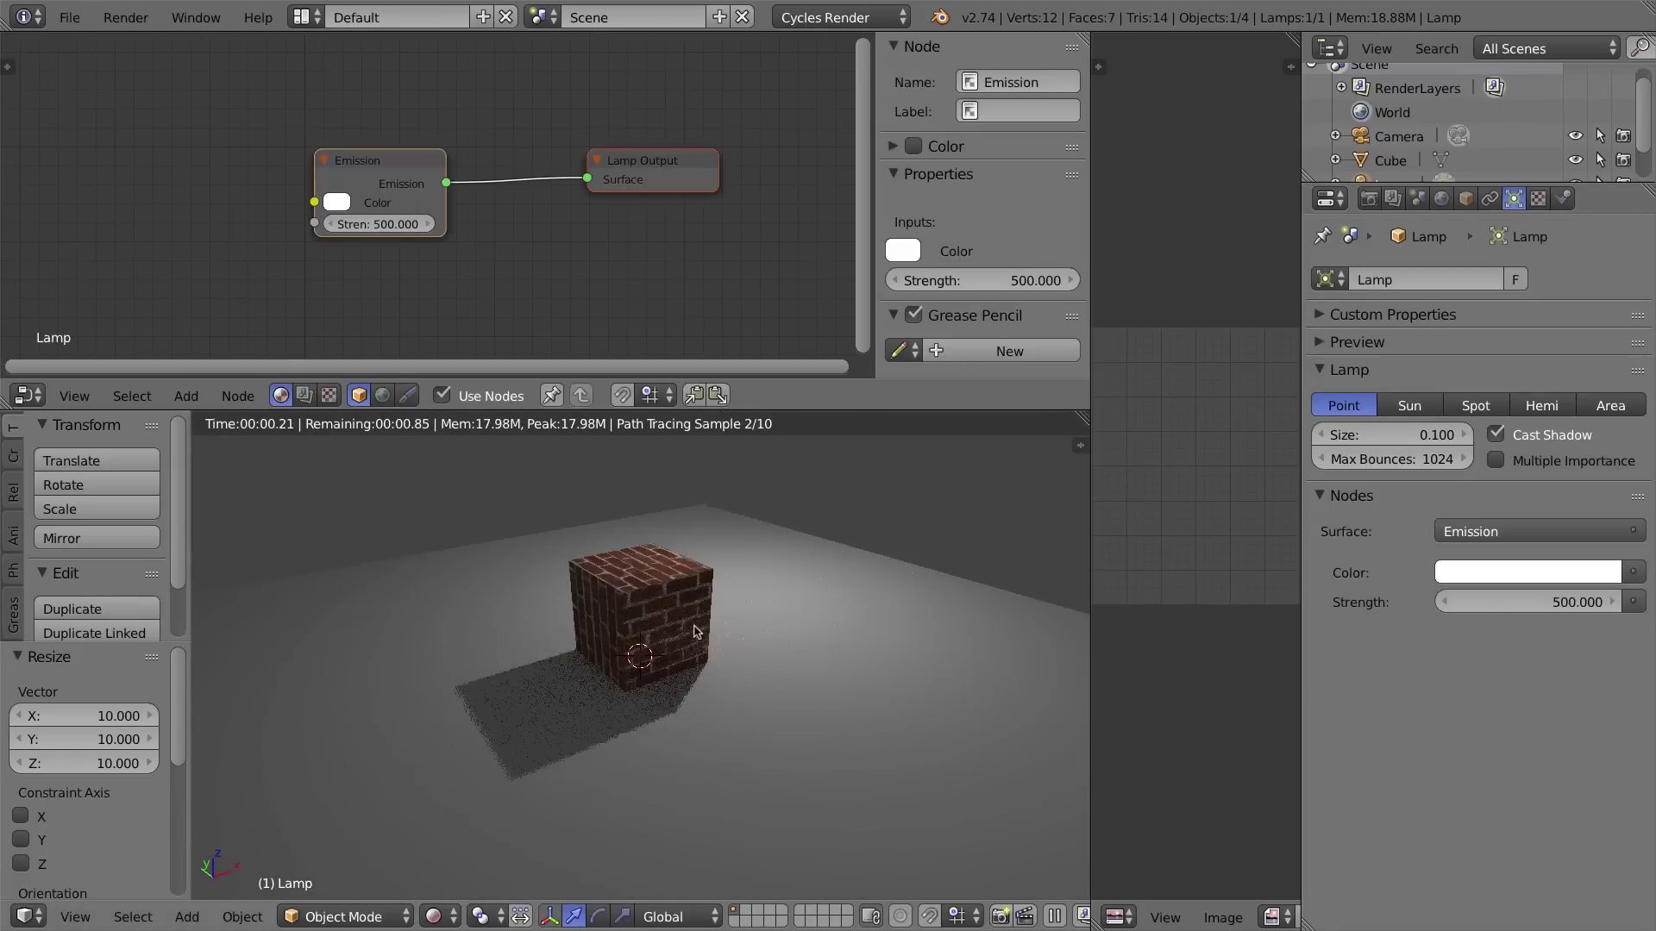
pyautogui.moveTo(776, 608); pyautogui.dragTo(690, 601, button='middle')
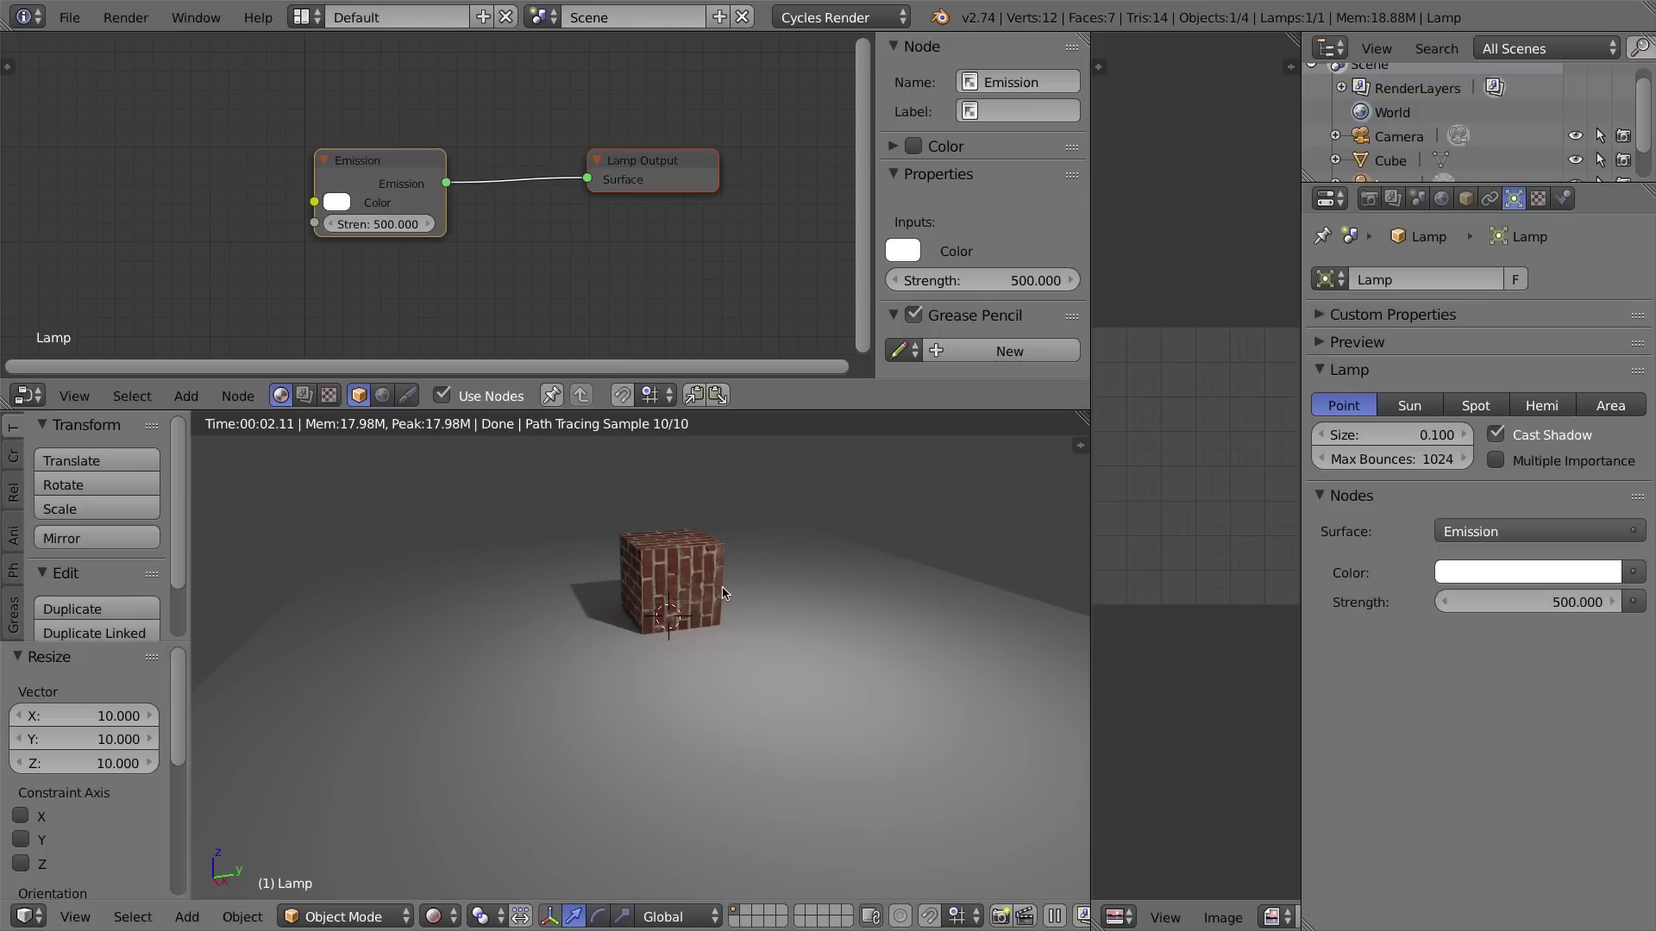
# Spread the lamp's Emission and Lamp Output nodes further apart in the node editor.
pyautogui.moveTo(358, 164); pyautogui.dragTo(326, 145)
pyautogui.moveTo(641, 163); pyautogui.dragTo(674, 153)
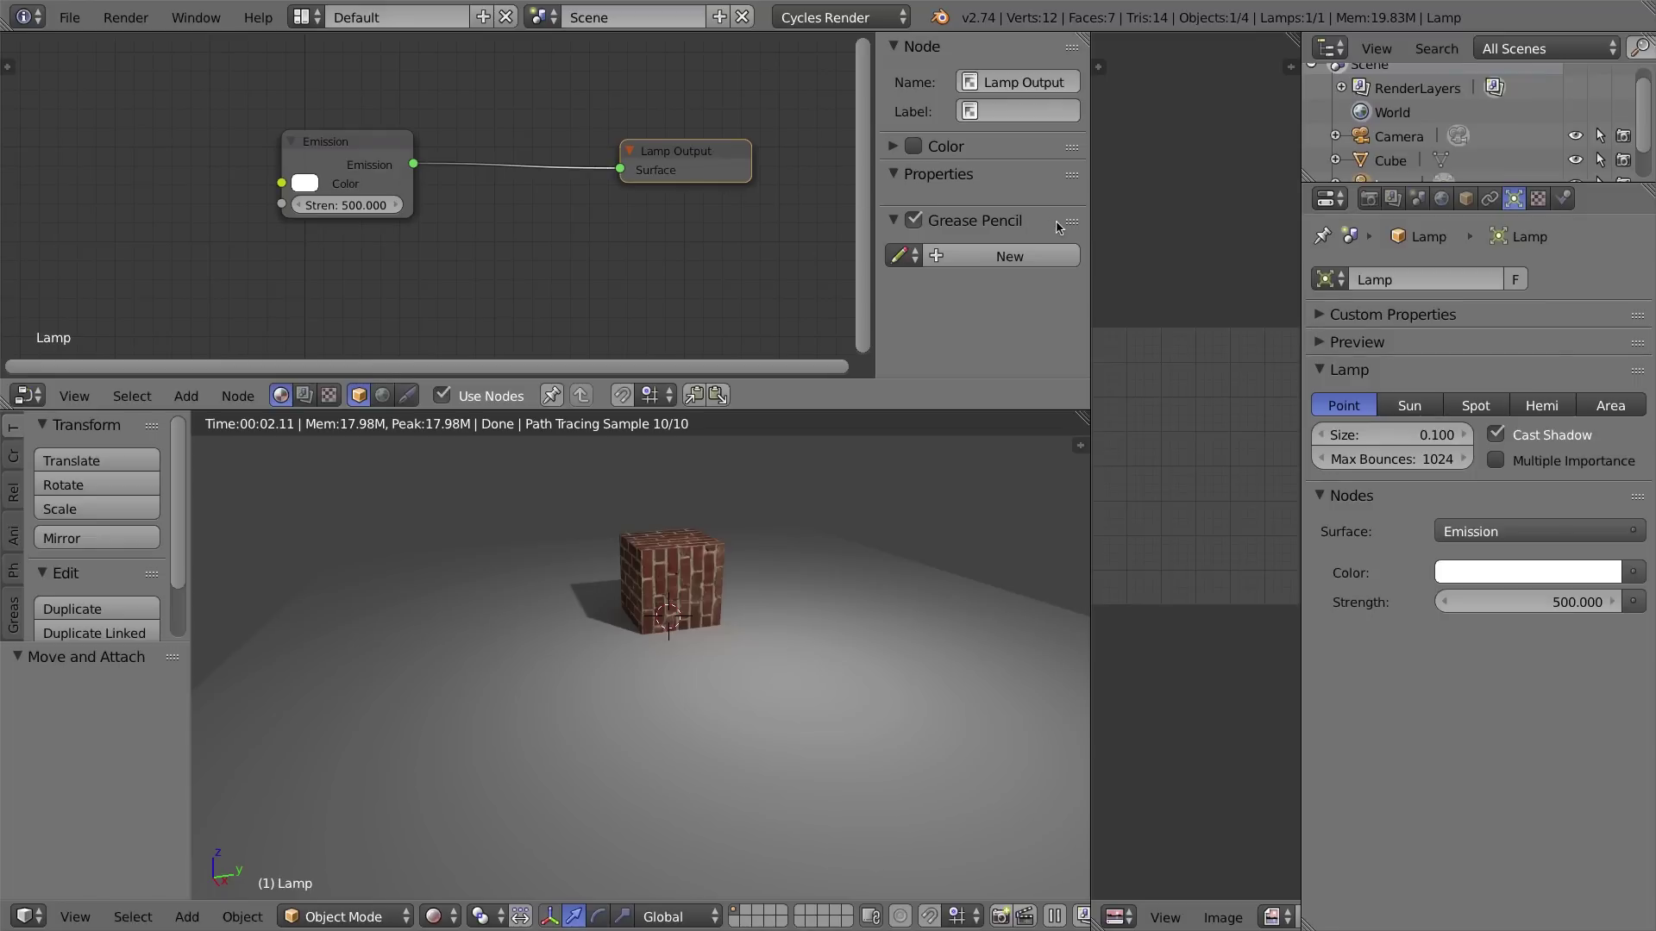
# Widen the image editor and create a 1024 × 1024 px blank image named CG with black colour and zero alpha.
pyautogui.moveTo(1090, 203); pyautogui.dragTo(403, 214)
pyautogui.scroll(-4, 833, 312)
pyautogui.scroll(6, 833, 316)
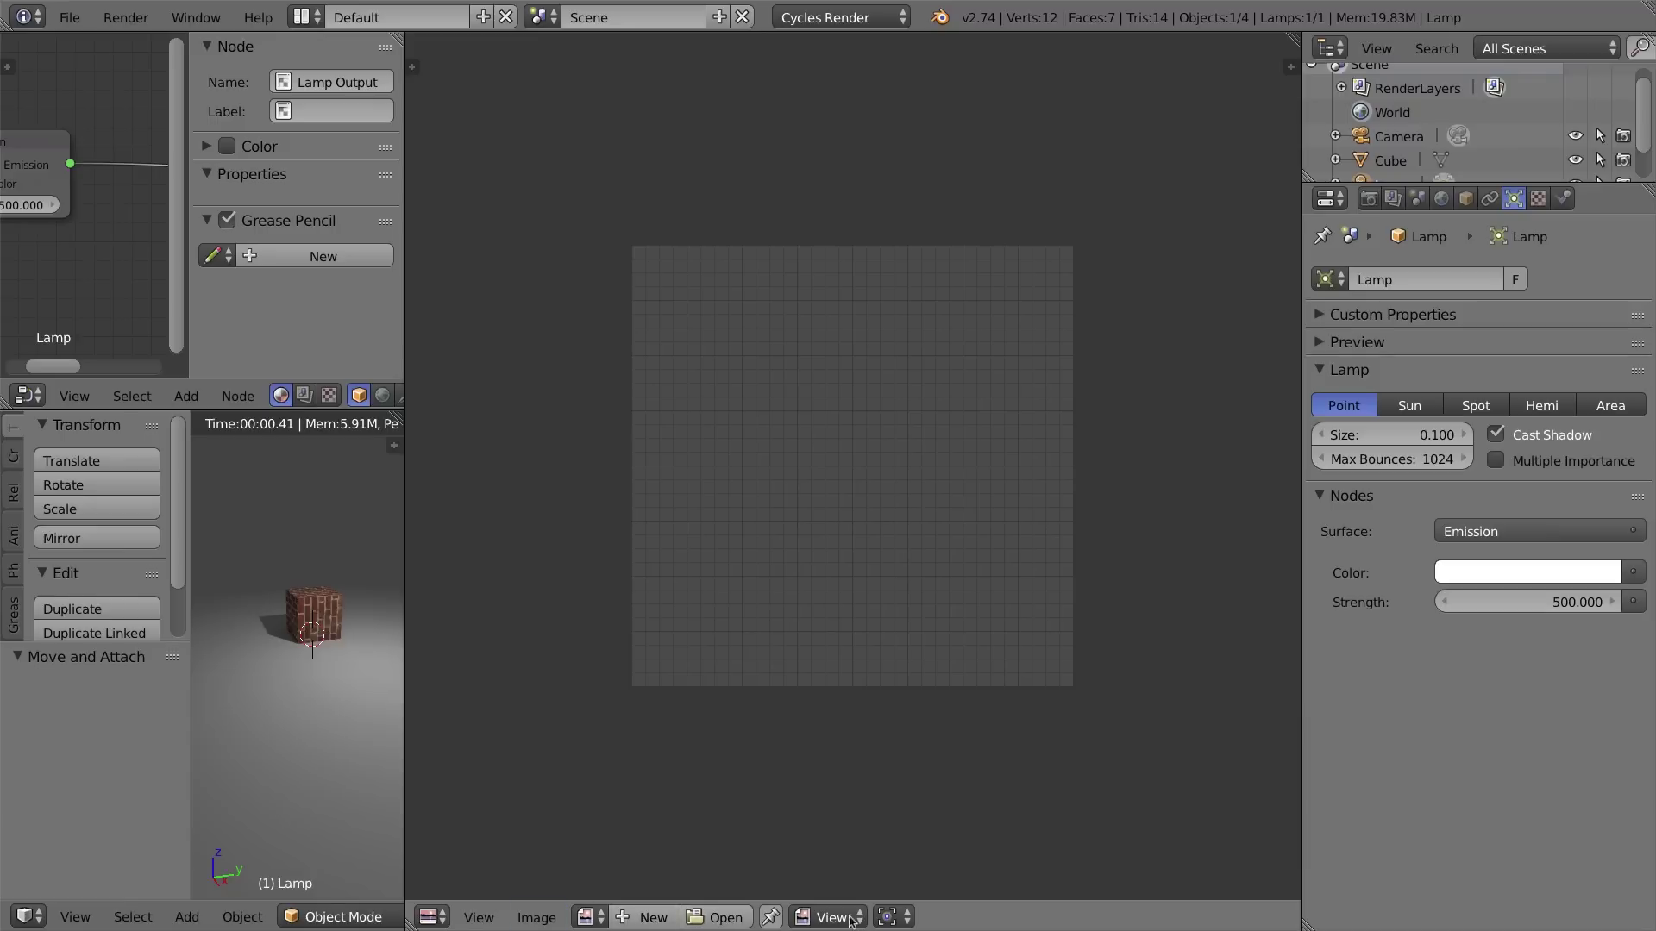
pyautogui.click(648, 920)
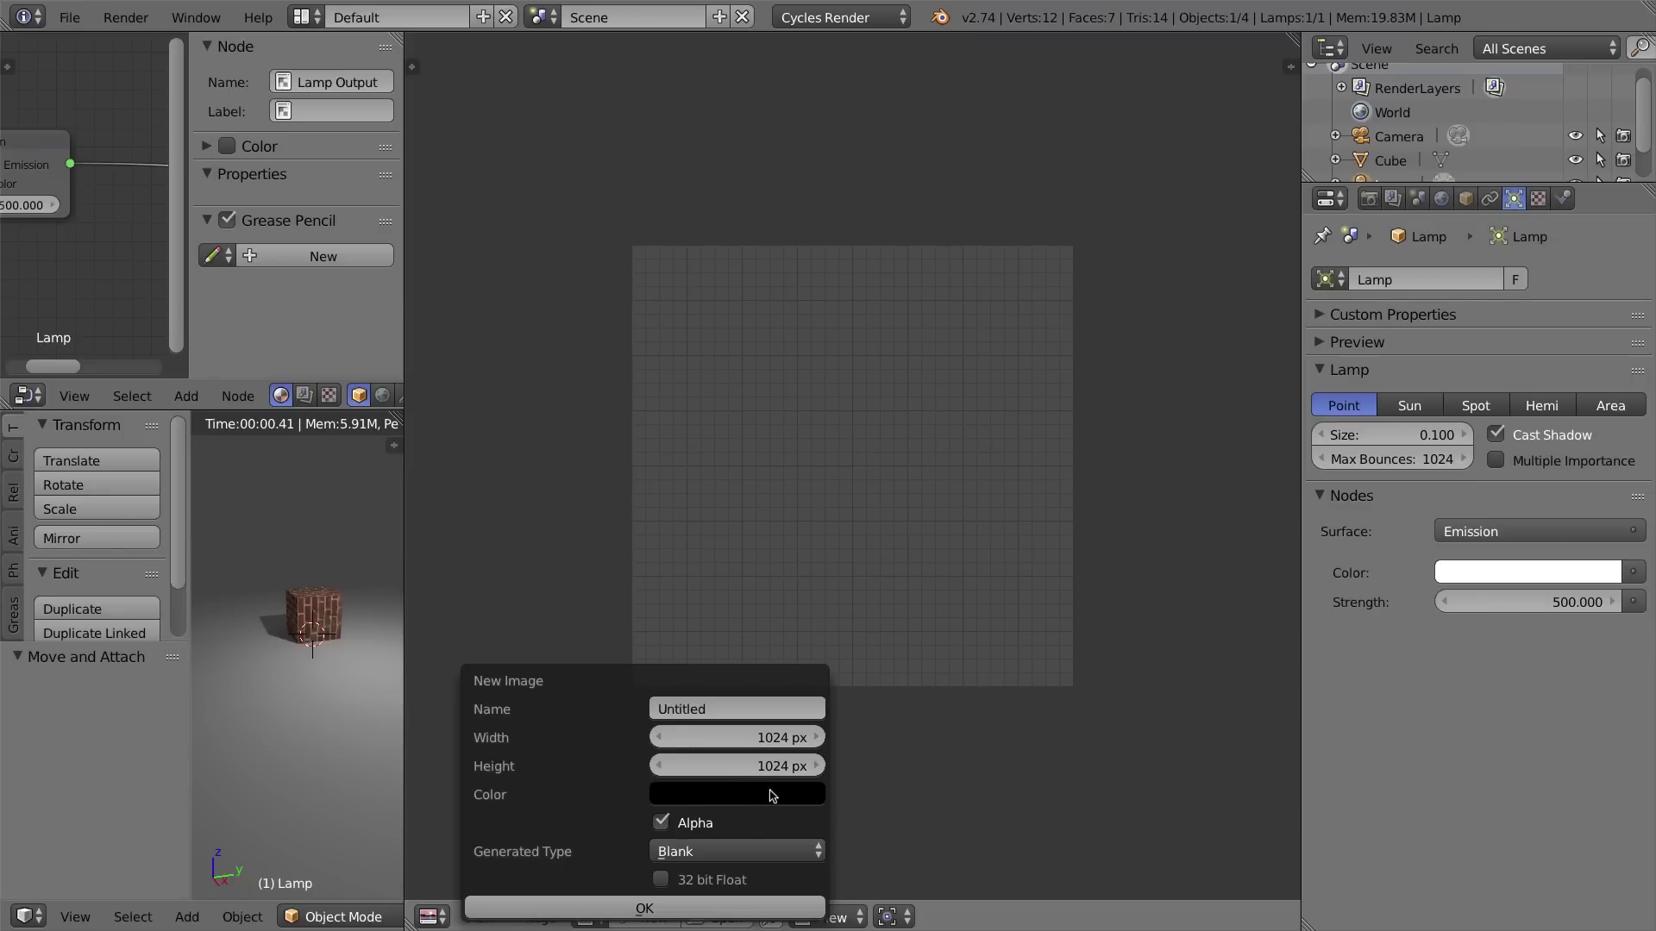
pyautogui.click(735, 798)
pyautogui.click(722, 804)
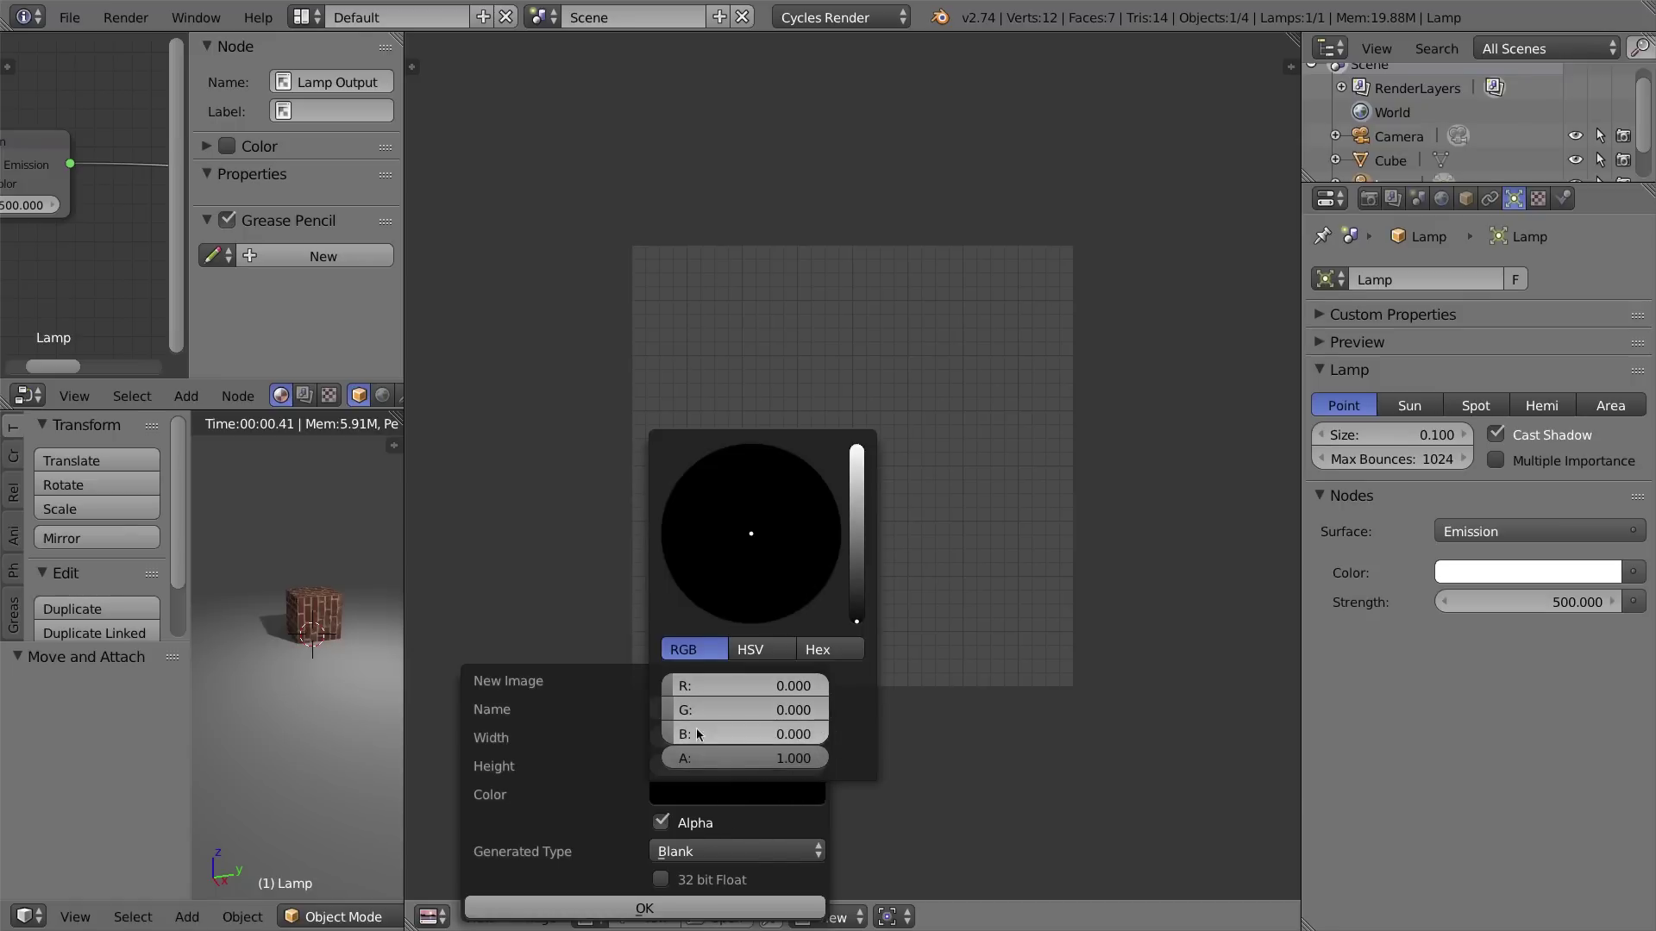
pyautogui.moveTo(811, 756); pyautogui.dragTo(656, 756)
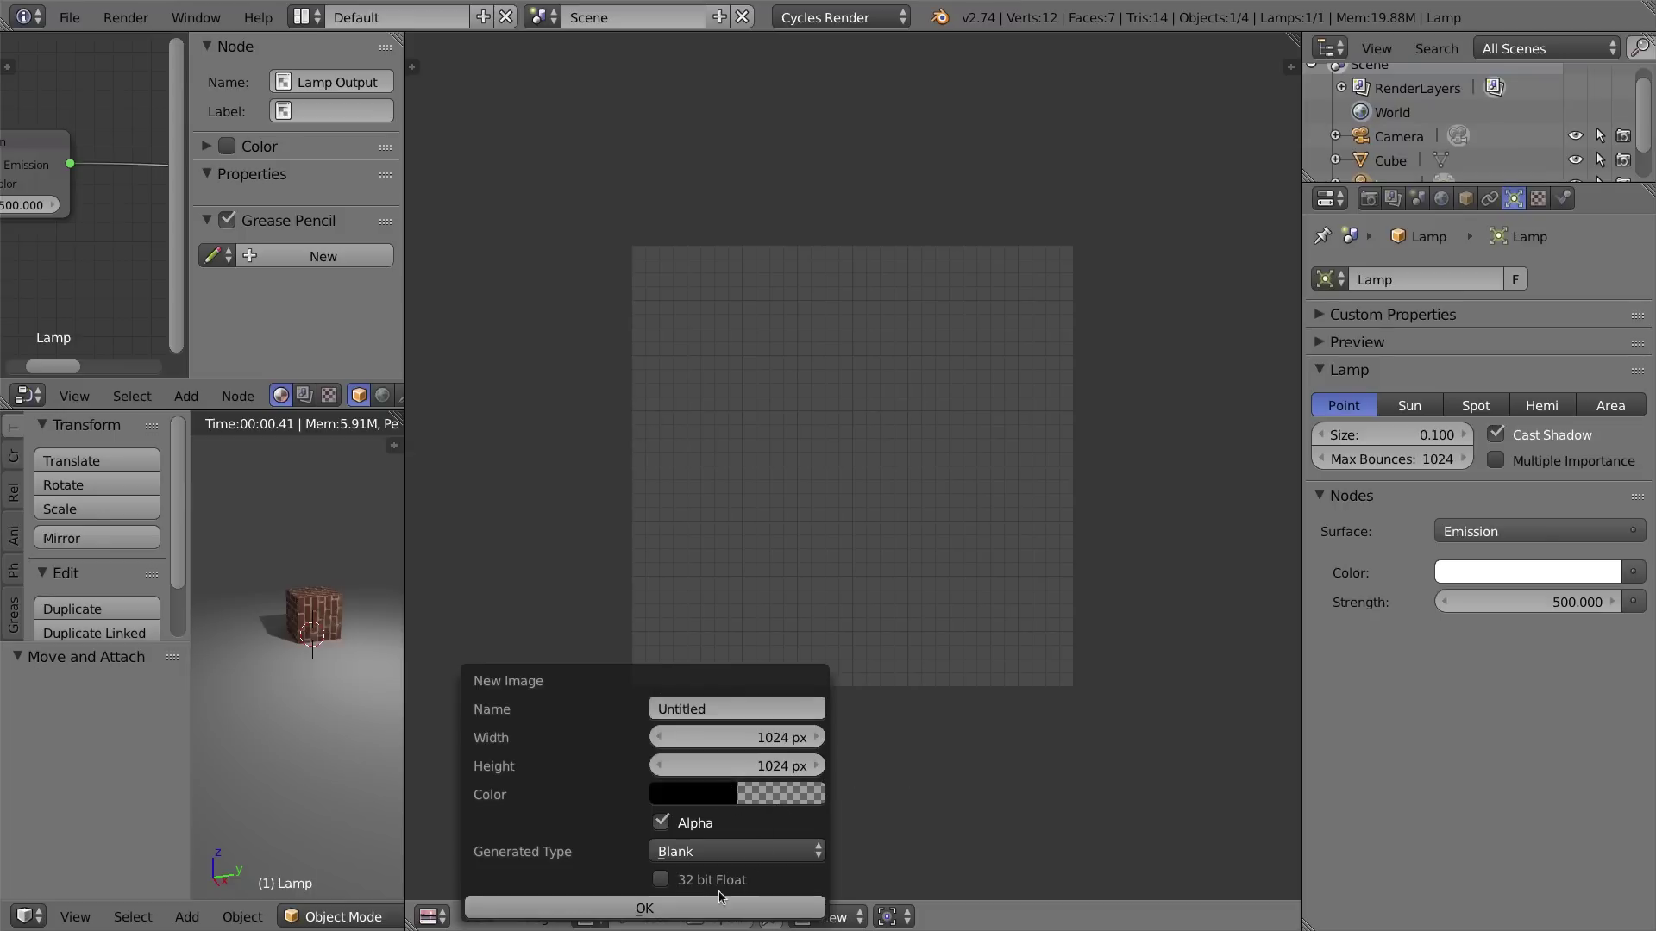
pyautogui.click(719, 708)
pyautogui.write('CG')
pyautogui.click(676, 906)
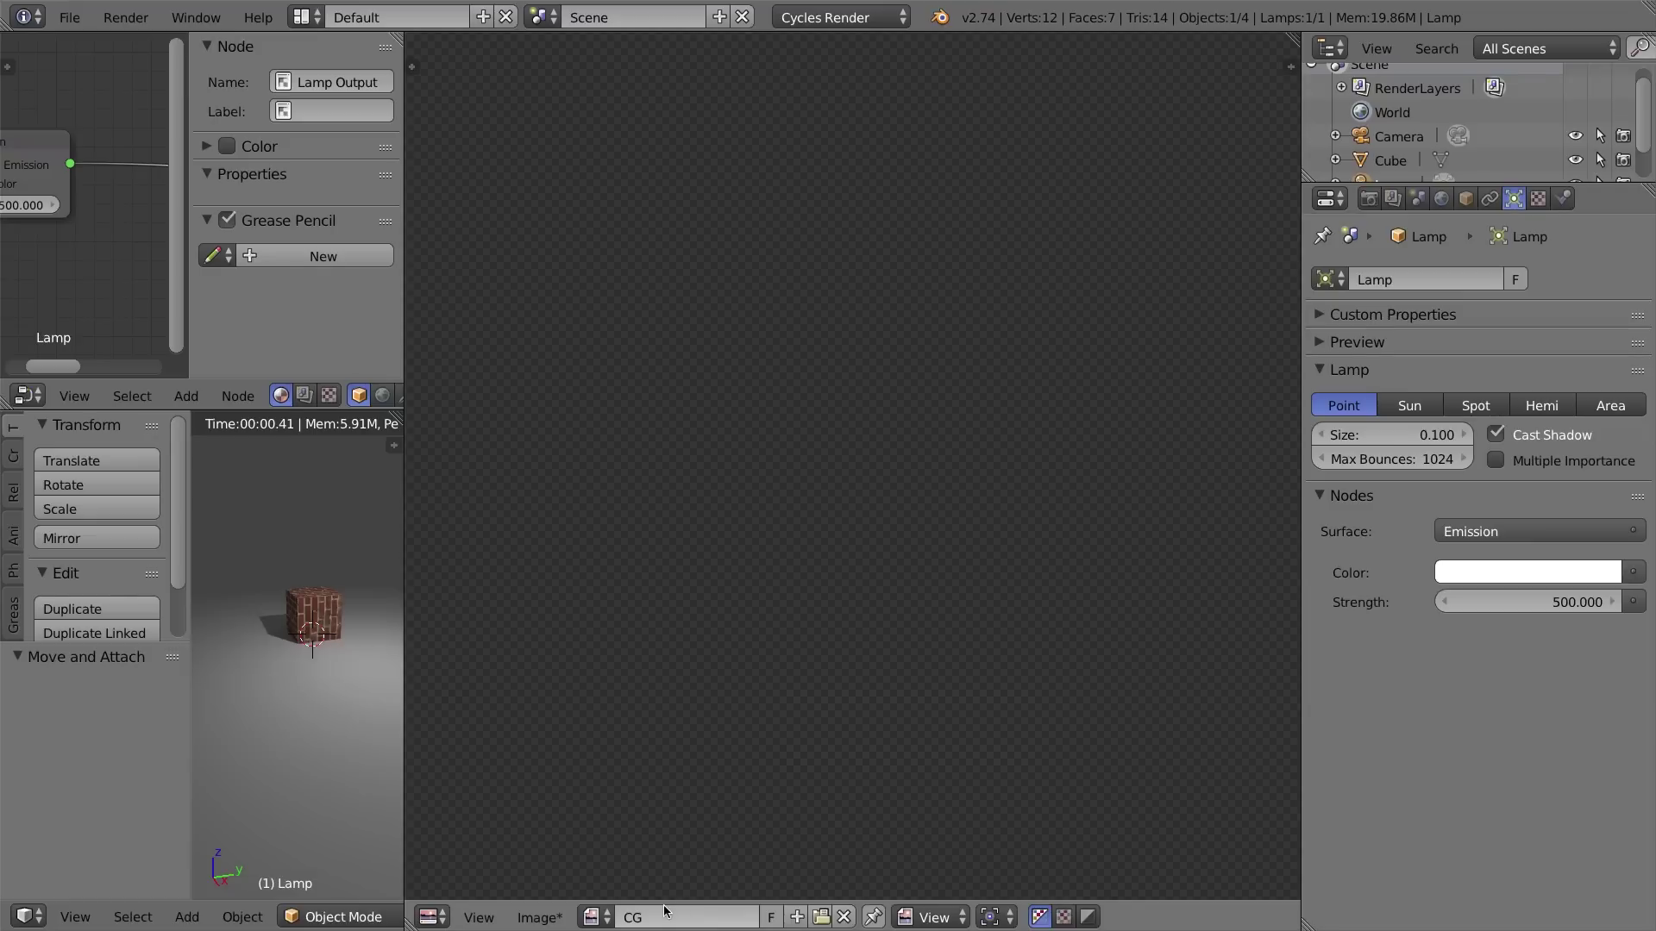
pyautogui.click(826, 471)
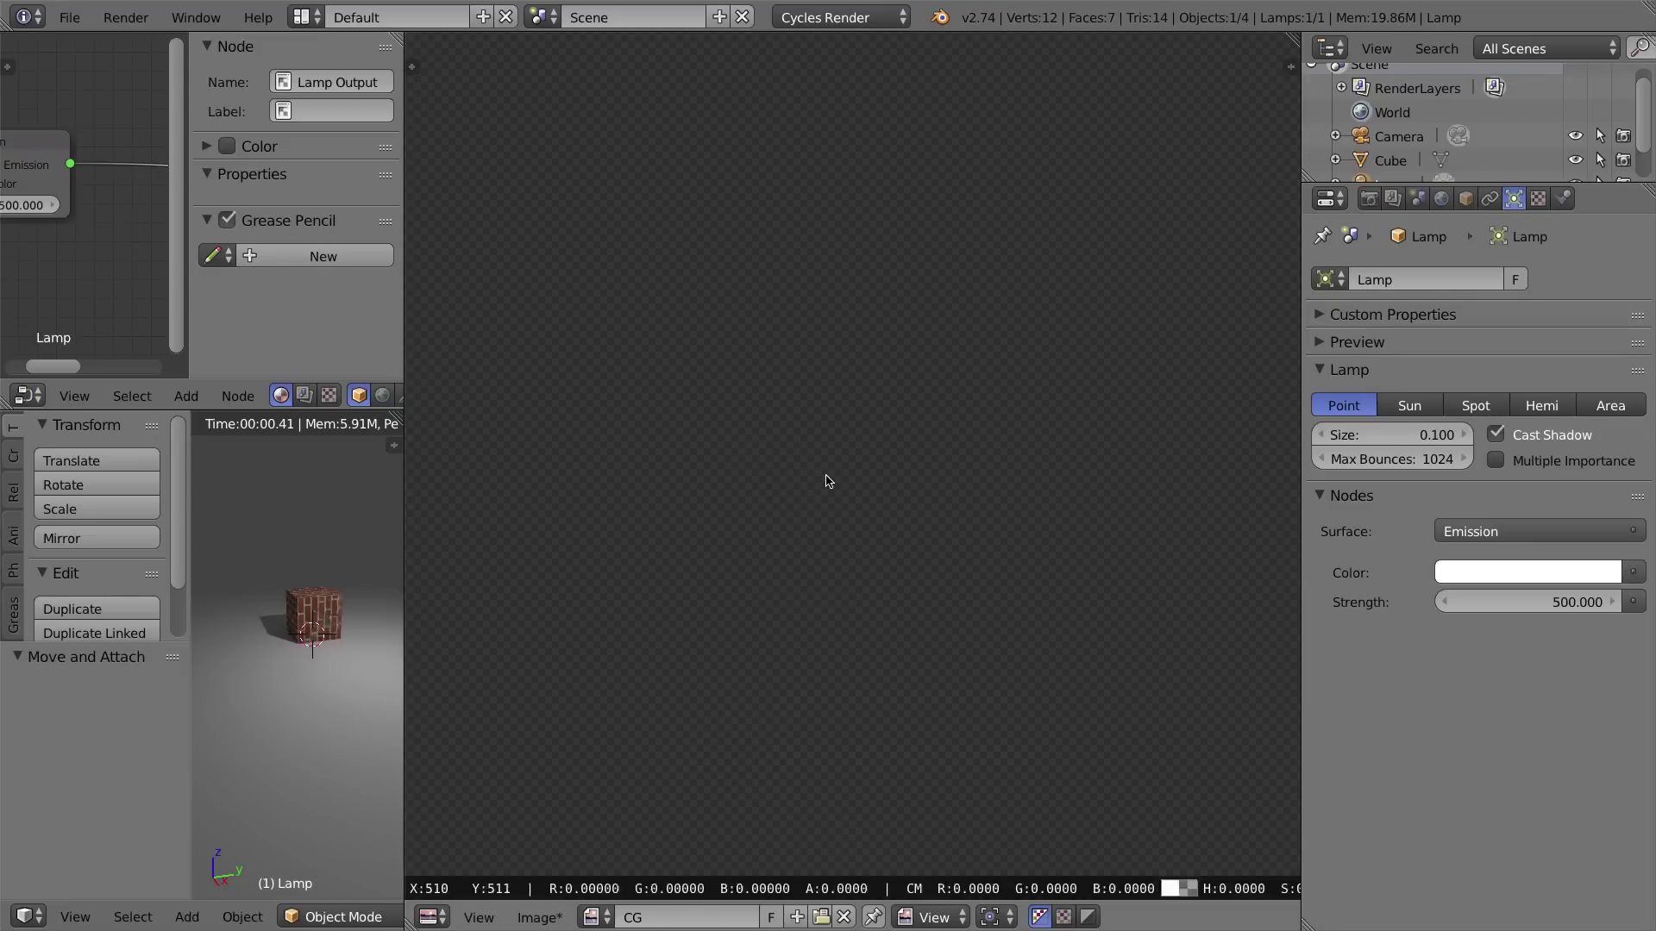
pyautogui.scroll(-4, 705, 562)
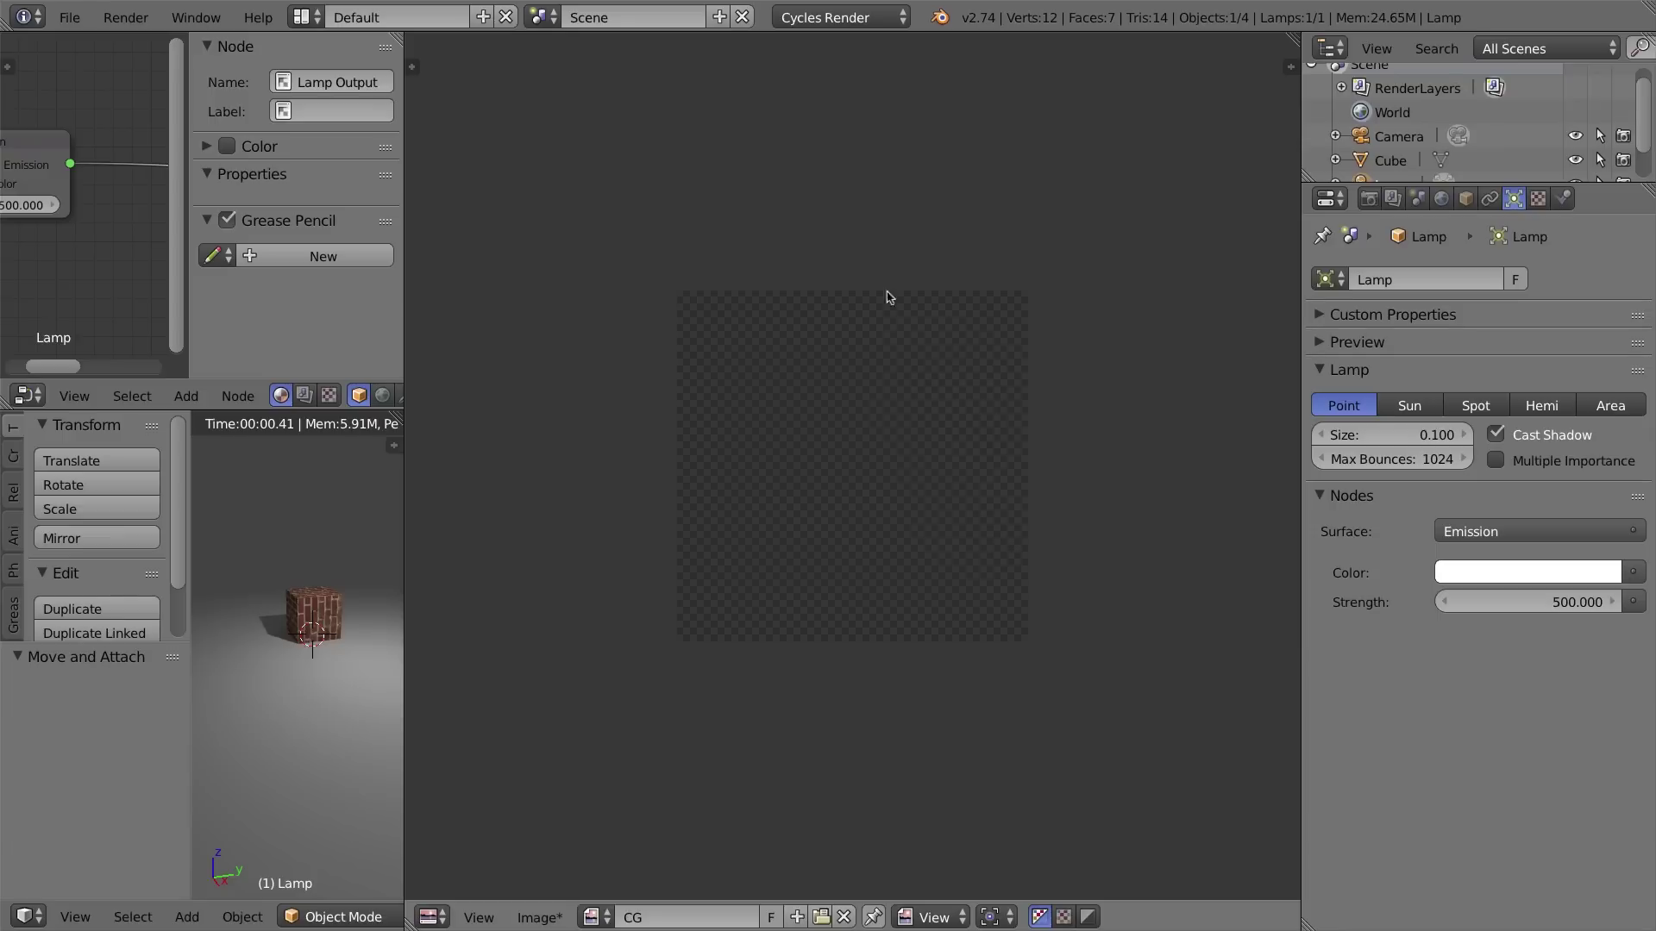
# Switch the image editor to Paint mode and choose the TexDraw brush.
pyautogui.click(940, 916)
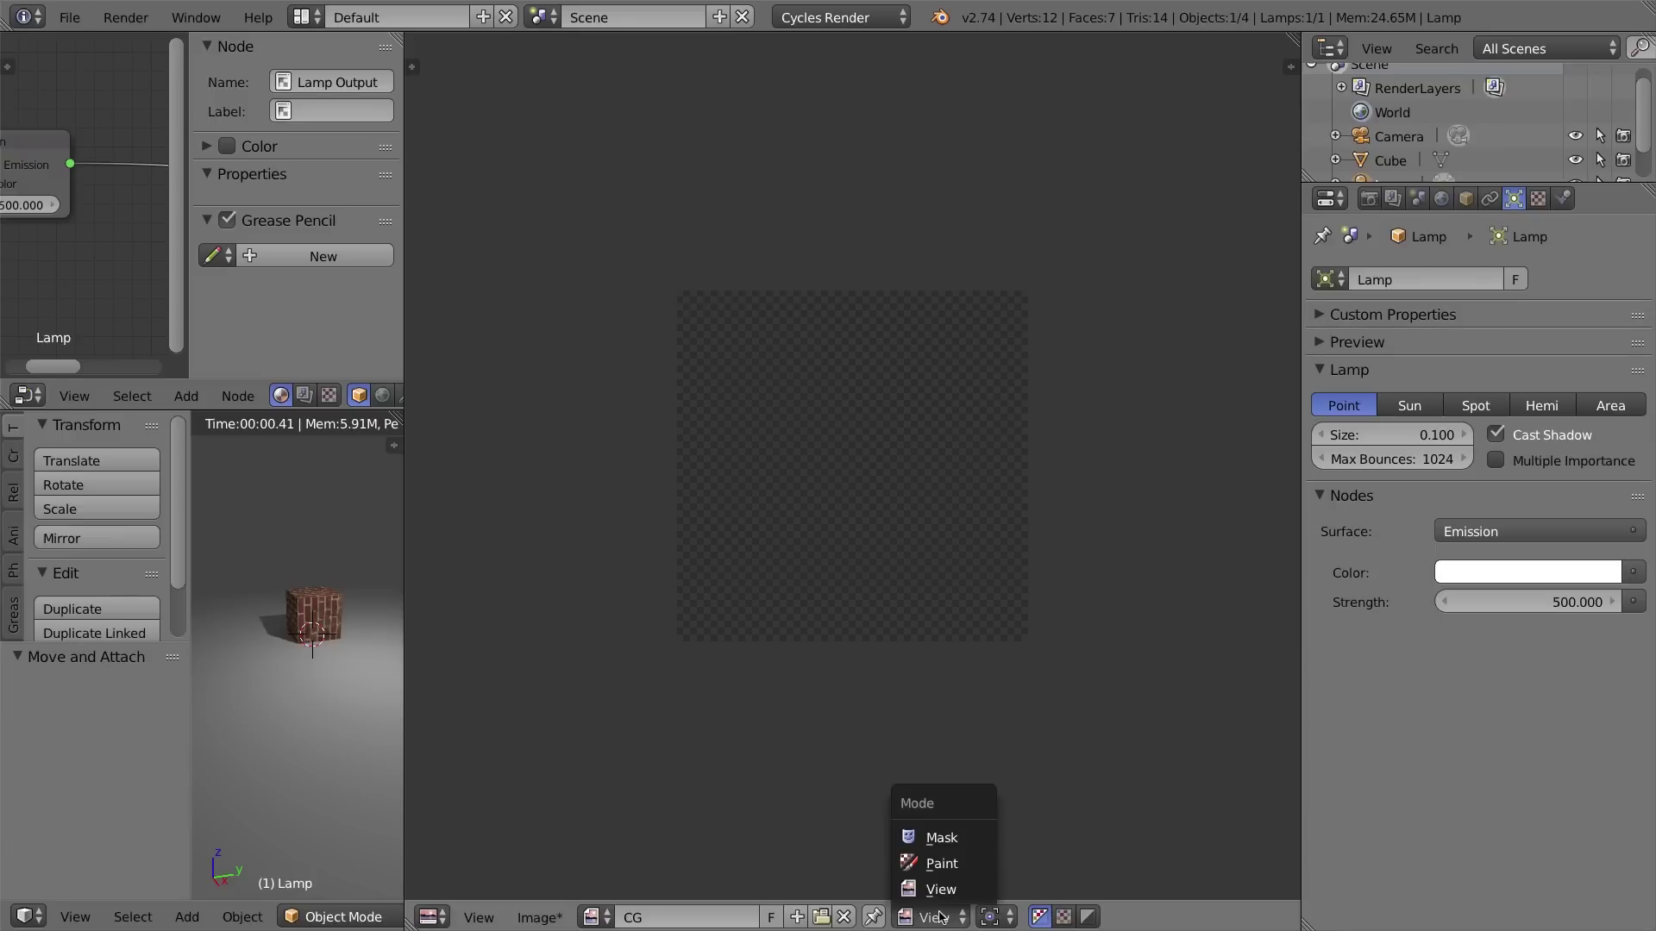
pyautogui.click(966, 864)
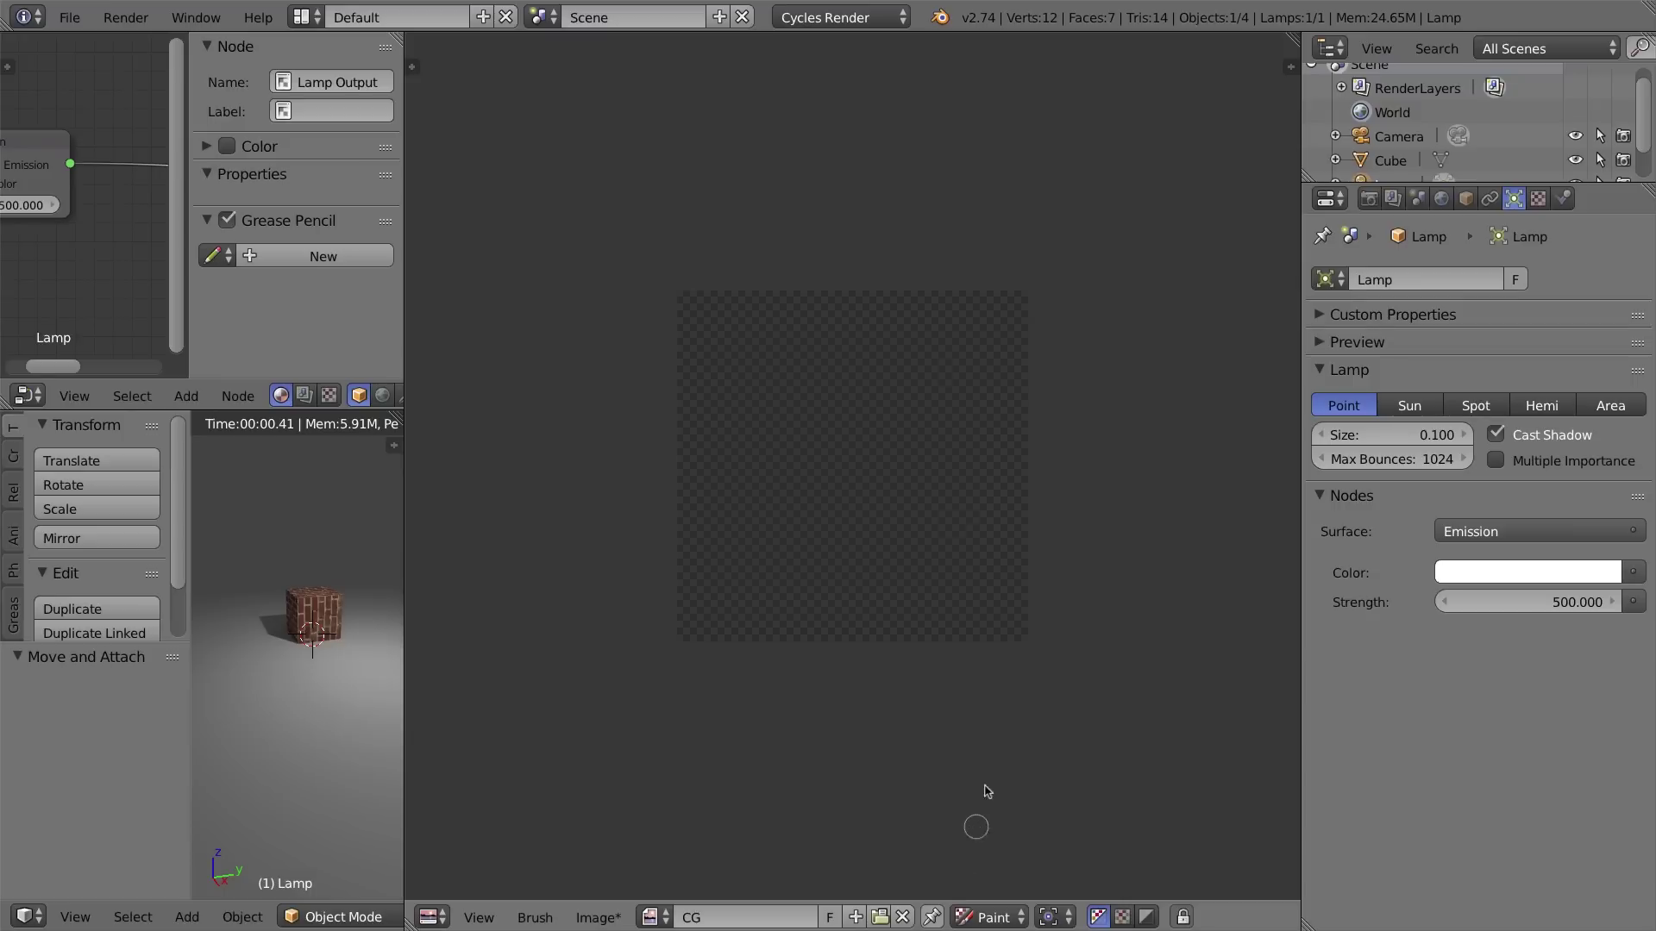
pyautogui.scroll(4, 833, 419)
pyautogui.scroll(-3, 835, 420)
pyautogui.click(416, 65)
pyautogui.moveTo(531, 295)
pyautogui.mouseDown()
pyautogui.moveTo(485, 296)
pyautogui.moveTo(531, 339)
pyautogui.moveTo(484, 294)
pyautogui.mouseUp()
pyautogui.click(558, 122)
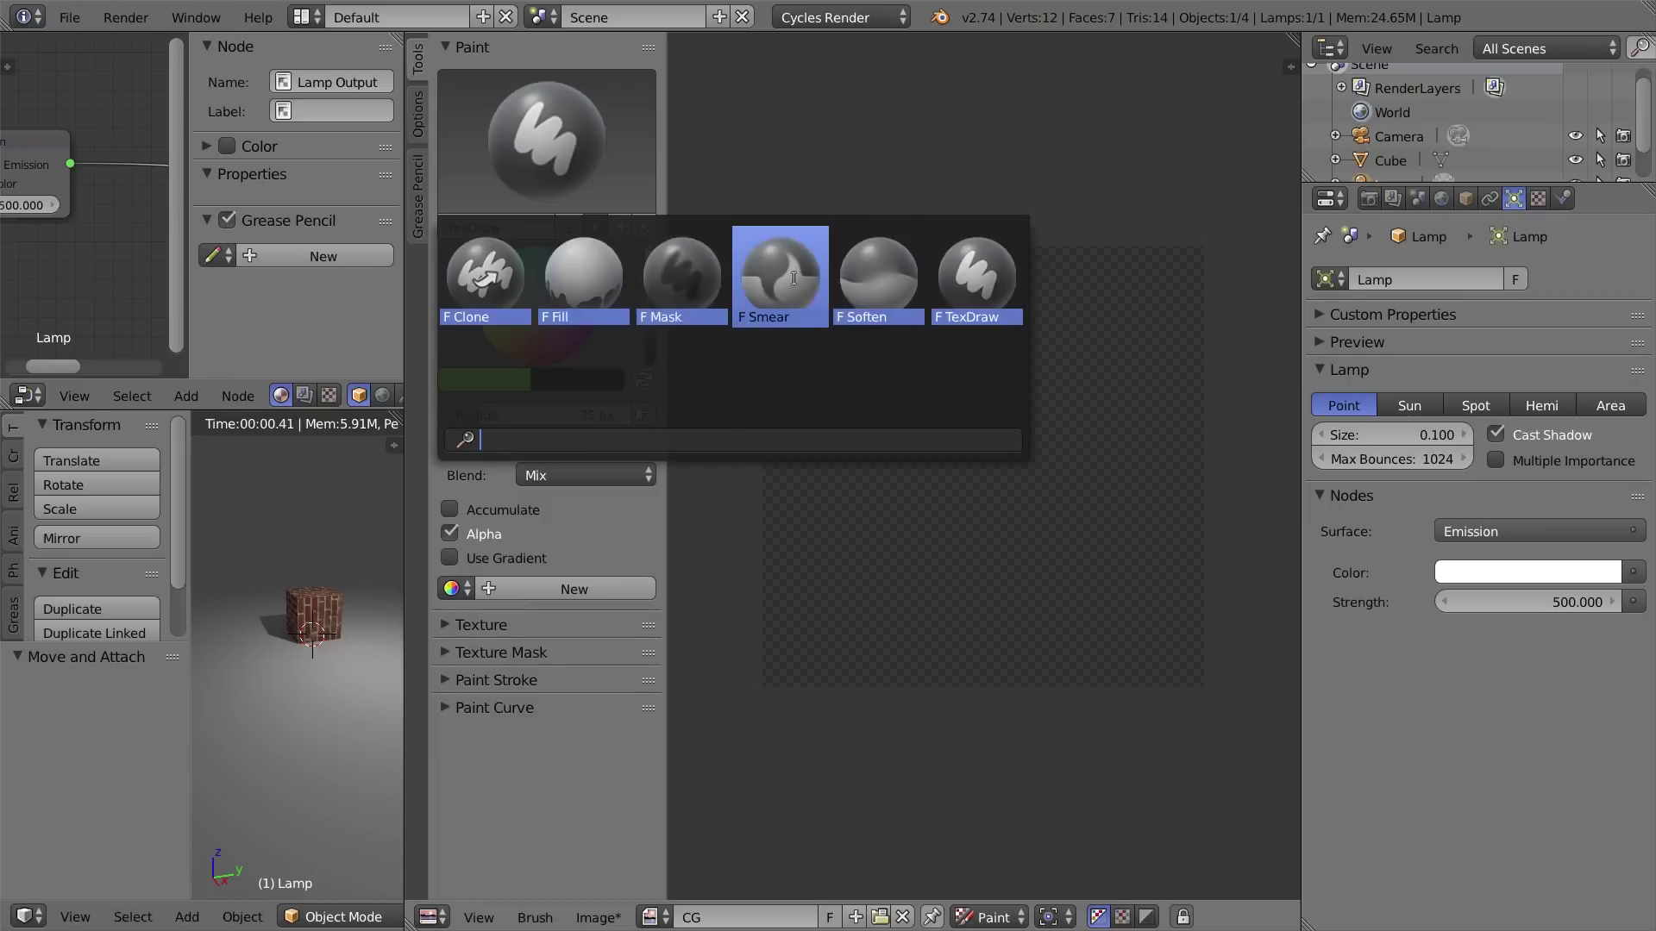
pyautogui.click(975, 272)
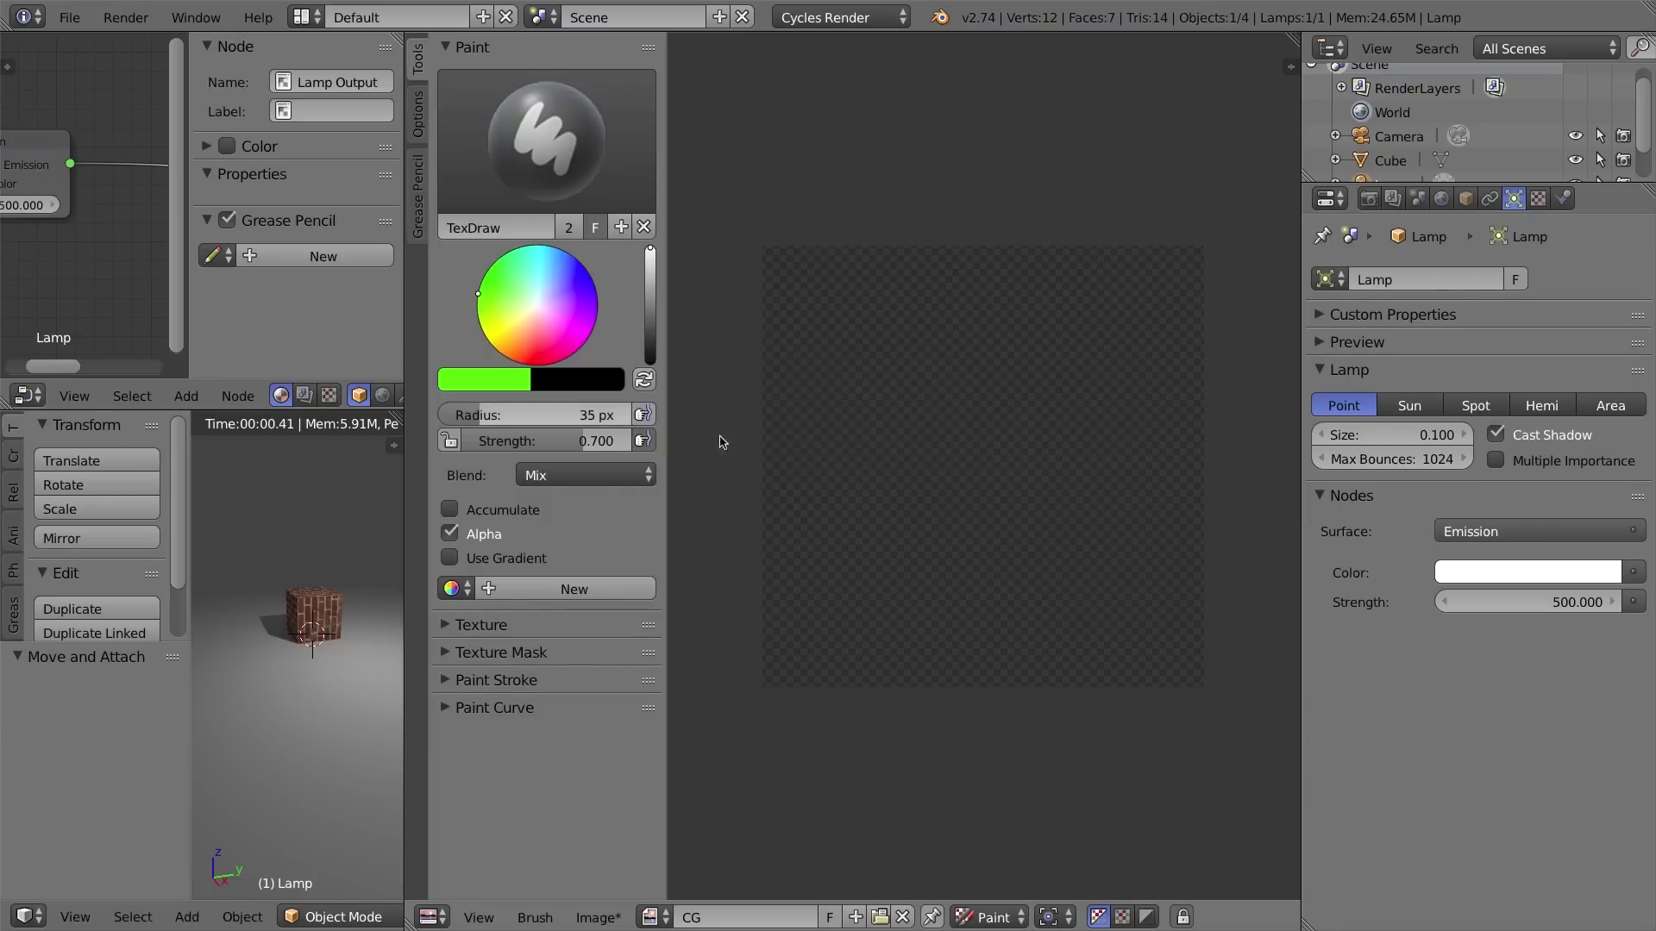
# Set the TexDraw brush colour to orange and its radius to 40 px.
pyautogui.moveTo(481, 415)
pyautogui.mouseDown()
pyautogui.moveTo(594, 415)
pyautogui.moveTo(460, 415)
pyautogui.mouseUp()
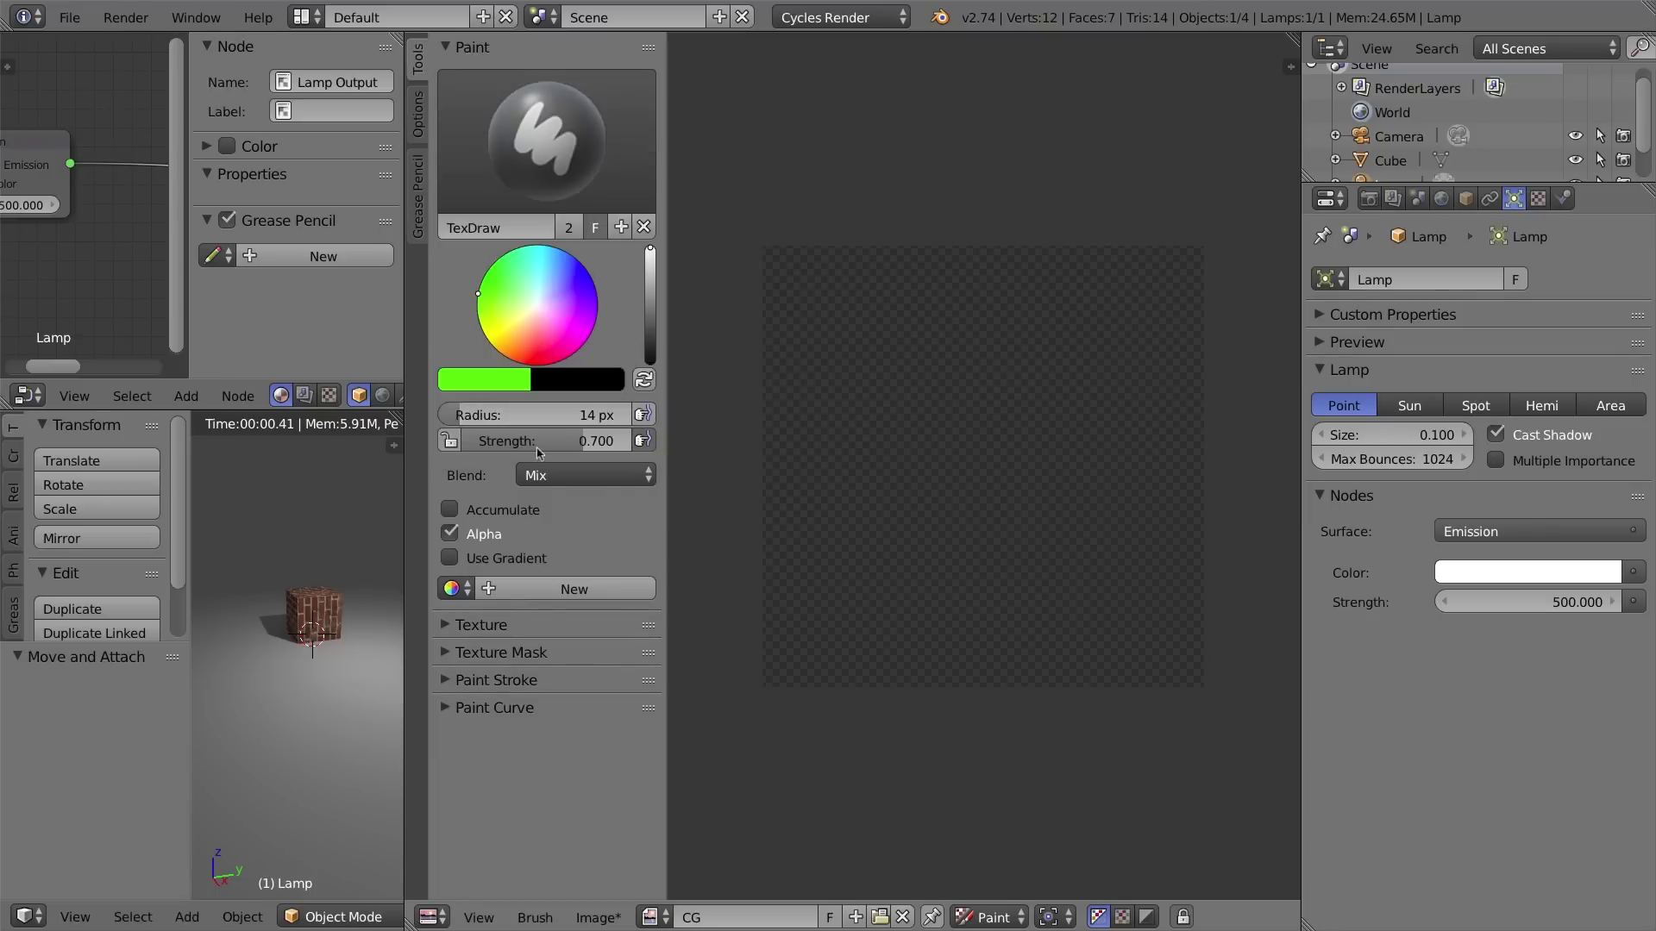
pyautogui.moveTo(478, 294); pyautogui.dragTo(508, 357)
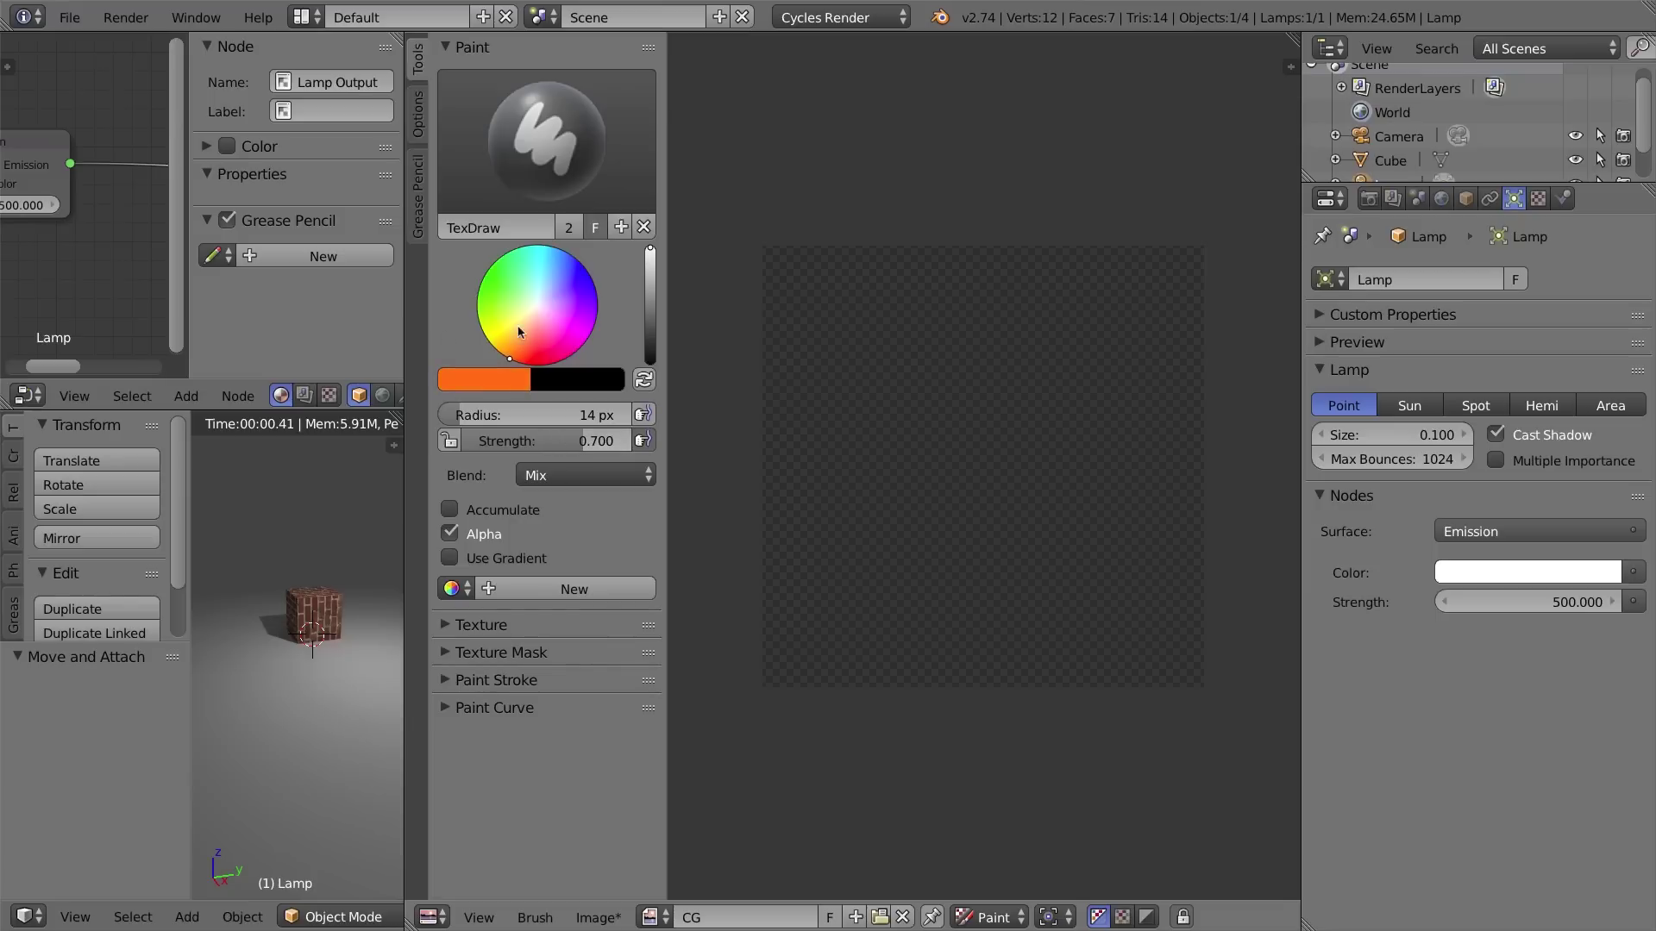
pyautogui.moveTo(460, 419); pyautogui.dragTo(480, 417)
# Paint large letters C and G in orange side by side across the transparent image.
pyautogui.moveTo(941, 364)
pyautogui.mouseDown()
pyautogui.moveTo(854, 436)
pyautogui.moveTo(883, 495)
pyautogui.moveTo(950, 488)
pyautogui.mouseUp()
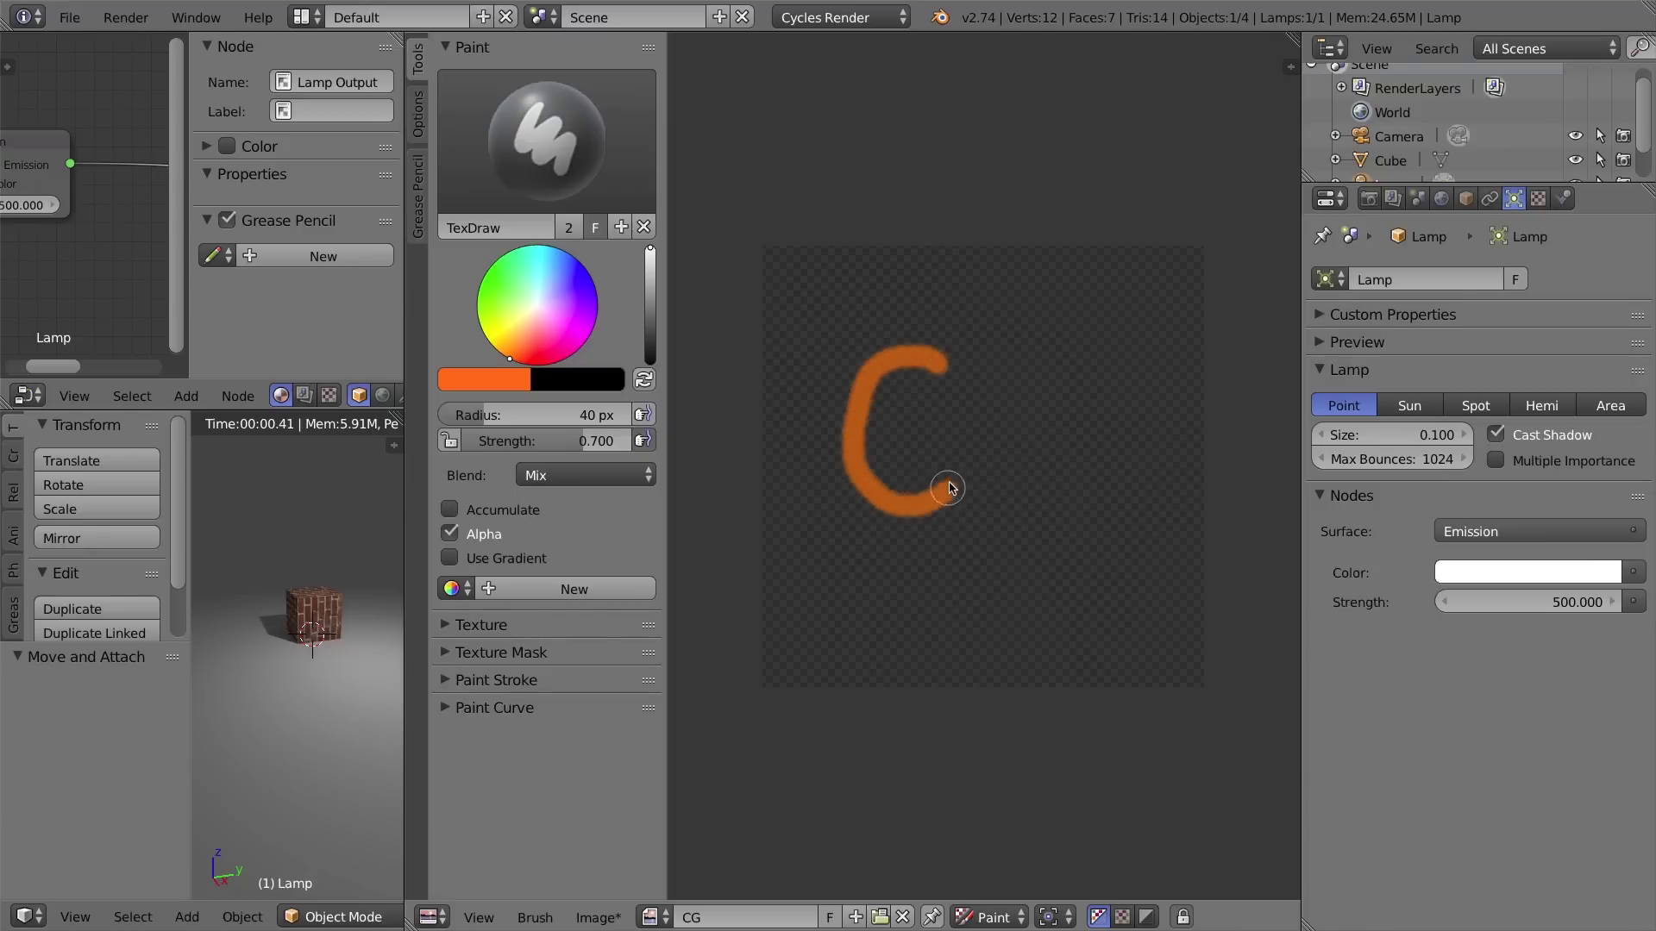
pyautogui.hotkey('ctrl', 'z')
pyautogui.moveTo(938, 378)
pyautogui.mouseDown()
pyautogui.moveTo(827, 416)
pyautogui.moveTo(860, 602)
pyautogui.moveTo(957, 569)
pyautogui.mouseUp()
pyautogui.moveTo(1119, 350)
pyautogui.mouseDown()
pyautogui.moveTo(991, 454)
pyautogui.moveTo(1006, 547)
pyautogui.moveTo(1131, 565)
pyautogui.moveTo(1154, 490)
pyautogui.moveTo(1082, 486)
pyautogui.mouseUp()
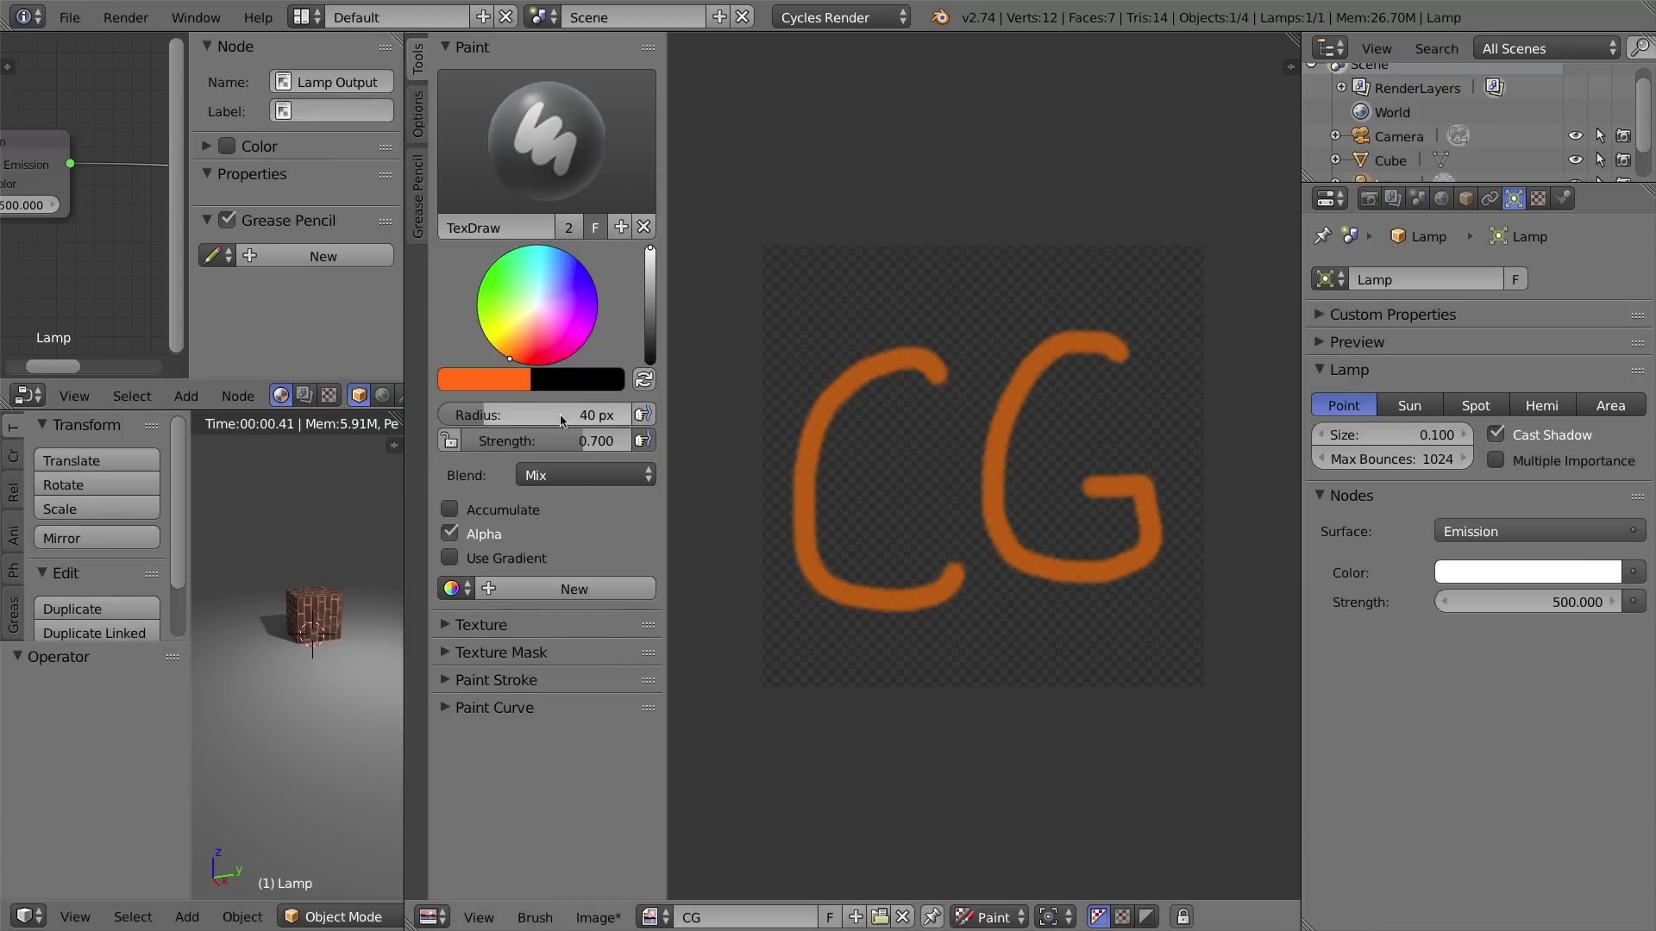
# Paint a soft orange glow over the letters CG with brush radius 81 px and strength 0.233.
pyautogui.moveTo(486, 417)
pyautogui.mouseDown()
pyautogui.moveTo(566, 438)
pyautogui.moveTo(495, 438)
pyautogui.mouseUp()
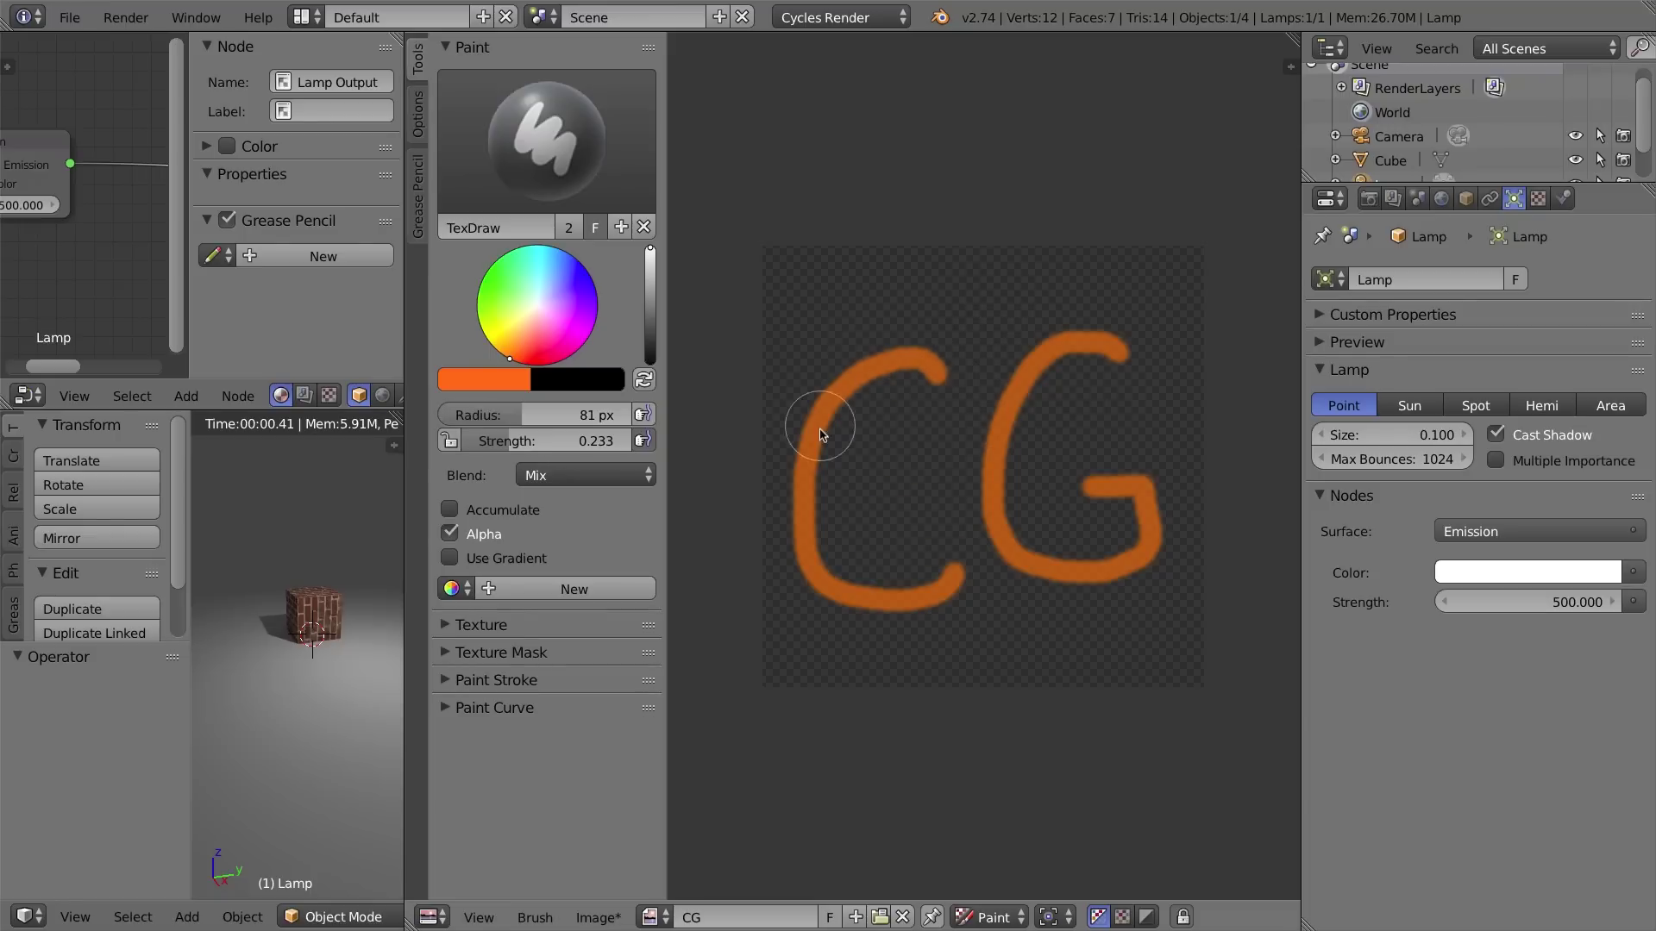
pyautogui.moveTo(938, 381)
pyautogui.mouseDown()
pyautogui.moveTo(897, 357)
pyautogui.moveTo(852, 364)
pyautogui.moveTo(809, 473)
pyautogui.moveTo(808, 544)
pyautogui.moveTo(820, 577)
pyautogui.moveTo(861, 599)
pyautogui.moveTo(942, 590)
pyautogui.moveTo(960, 571)
pyautogui.mouseUp()
pyautogui.moveTo(1125, 355)
pyautogui.mouseDown()
pyautogui.moveTo(1060, 345)
pyautogui.moveTo(992, 443)
pyautogui.moveTo(991, 522)
pyautogui.moveTo(1015, 558)
pyautogui.moveTo(1055, 568)
pyautogui.mouseUp()
pyautogui.hotkey('ctrl', 'z')
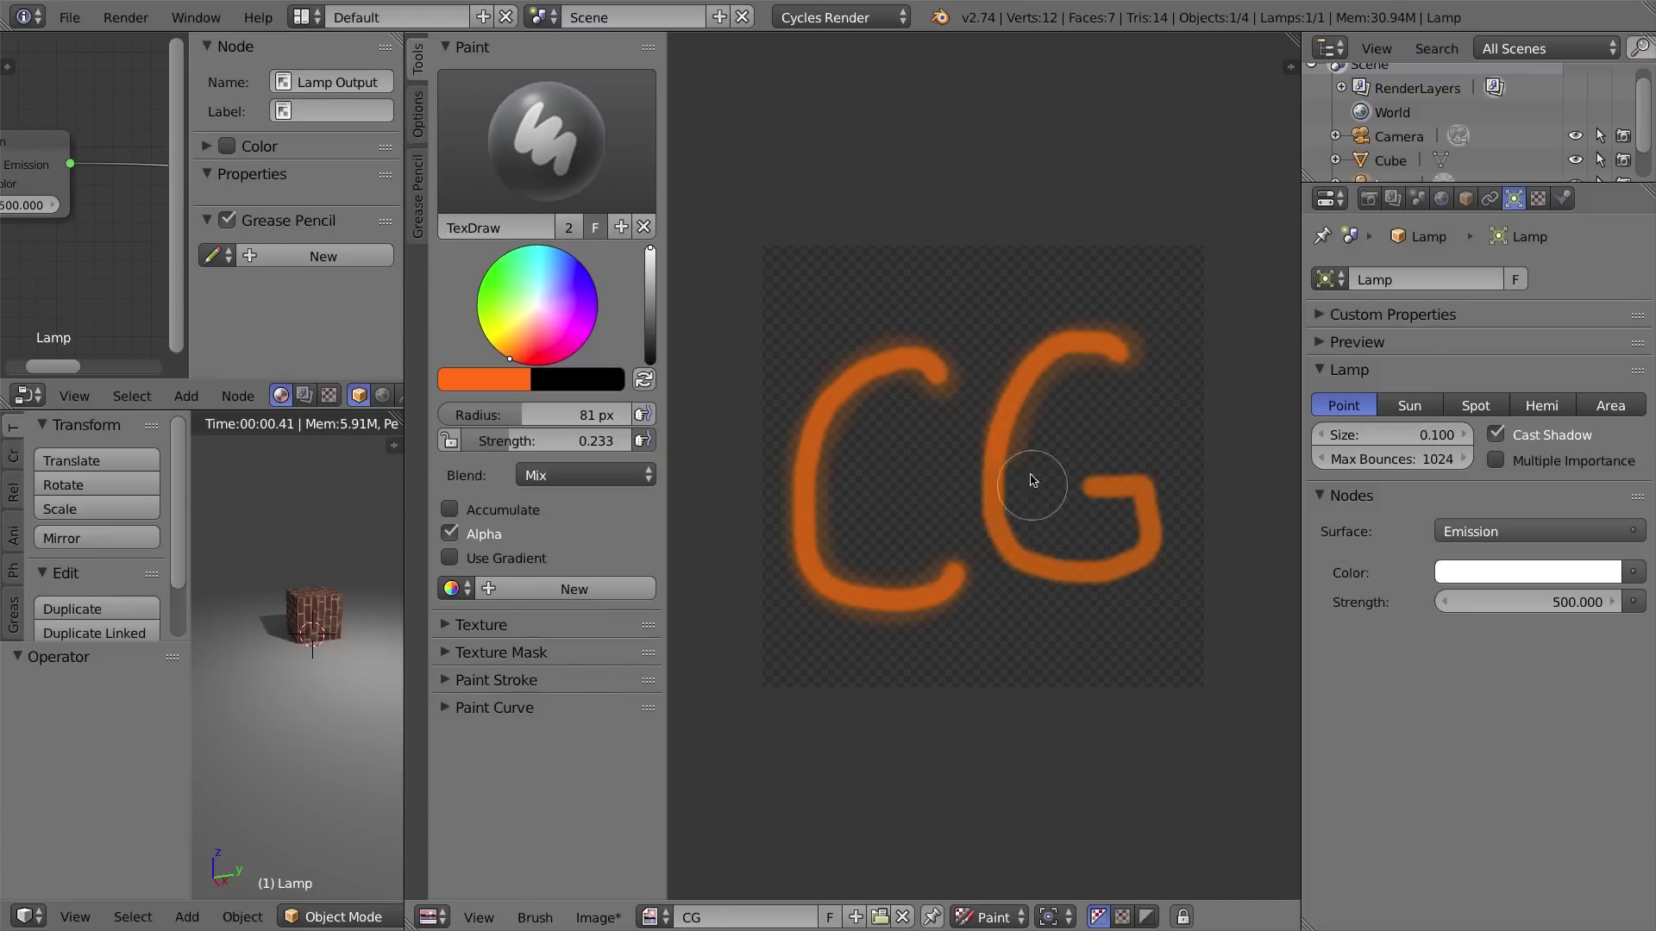
pyautogui.hotkey('ctrl', 'z')
pyautogui.moveTo(1120, 357)
pyautogui.mouseDown()
pyautogui.moveTo(1048, 349)
pyautogui.moveTo(1000, 445)
pyautogui.mouseUp()
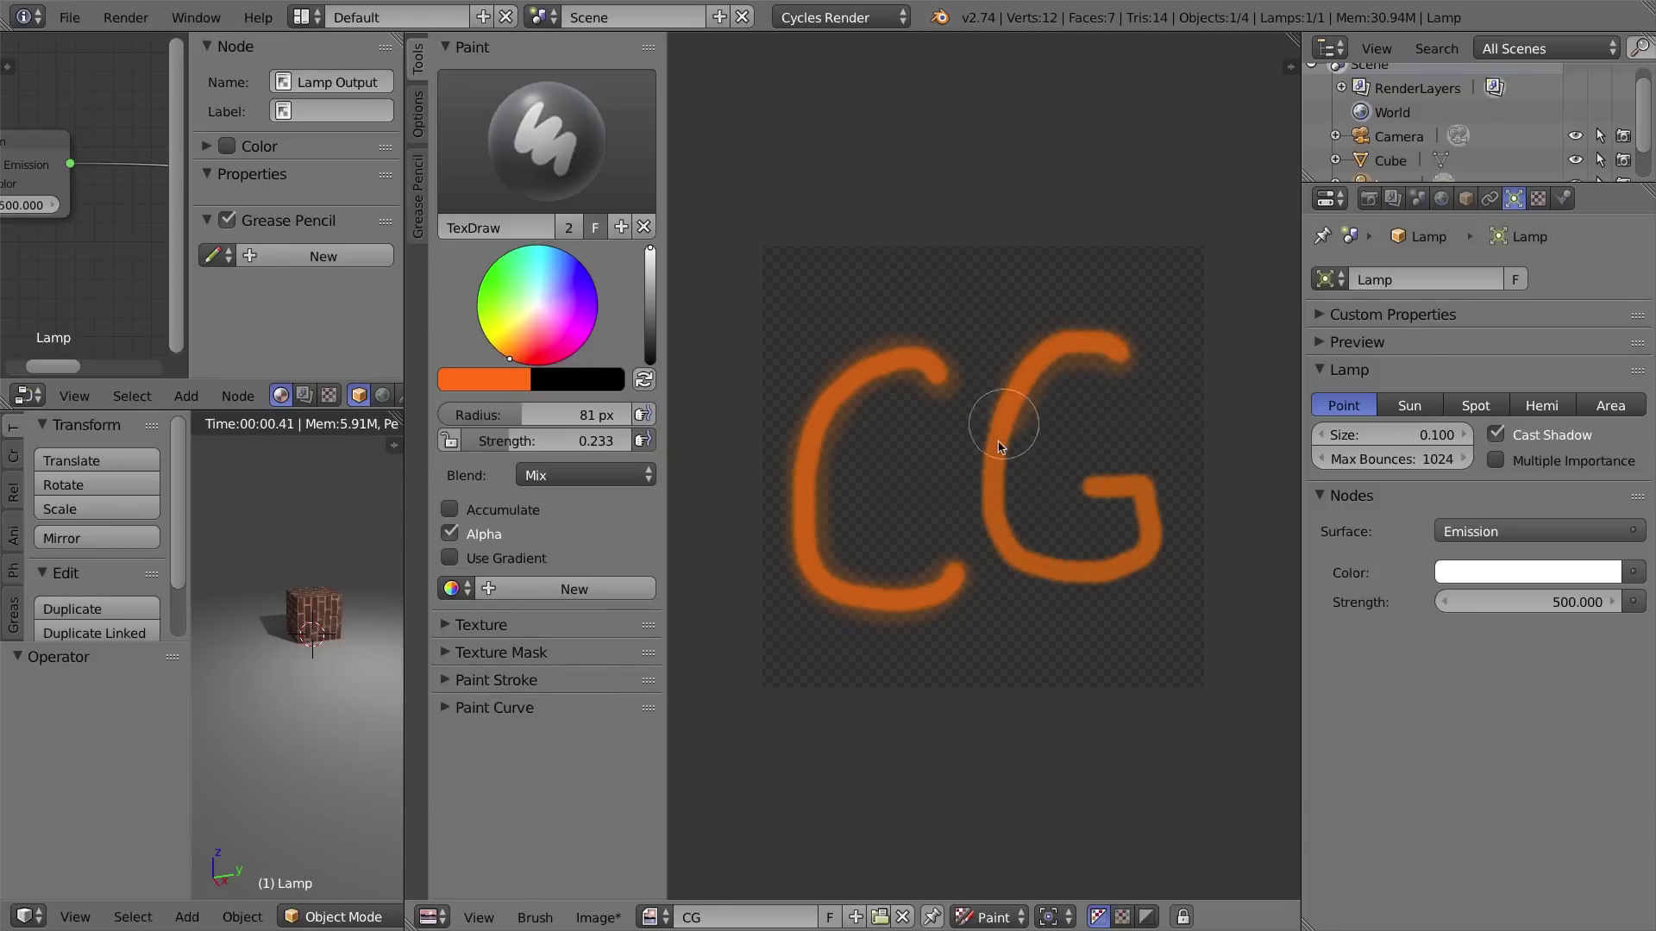
pyautogui.moveTo(997, 522)
pyautogui.mouseDown()
pyautogui.moveTo(1069, 566)
pyautogui.moveTo(1116, 556)
pyautogui.moveTo(1146, 530)
pyautogui.moveTo(1139, 489)
pyautogui.moveTo(1083, 489)
pyautogui.mouseUp()
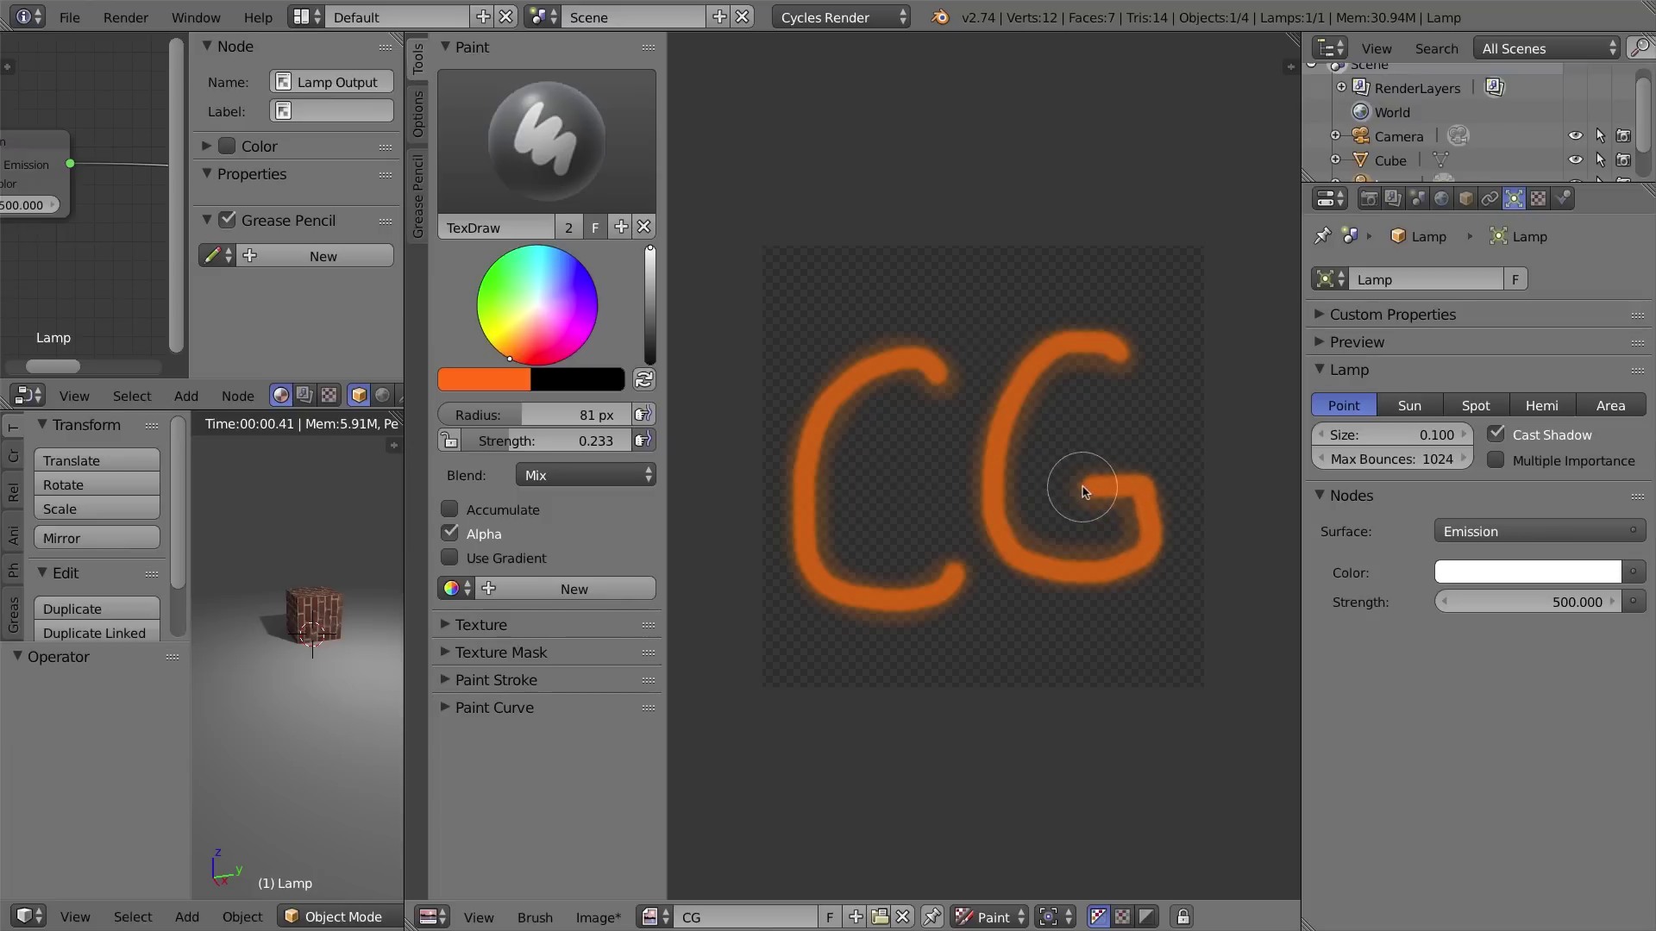
# Switch to the Smear brush and set its radius to 10 px.
pyautogui.click(573, 149)
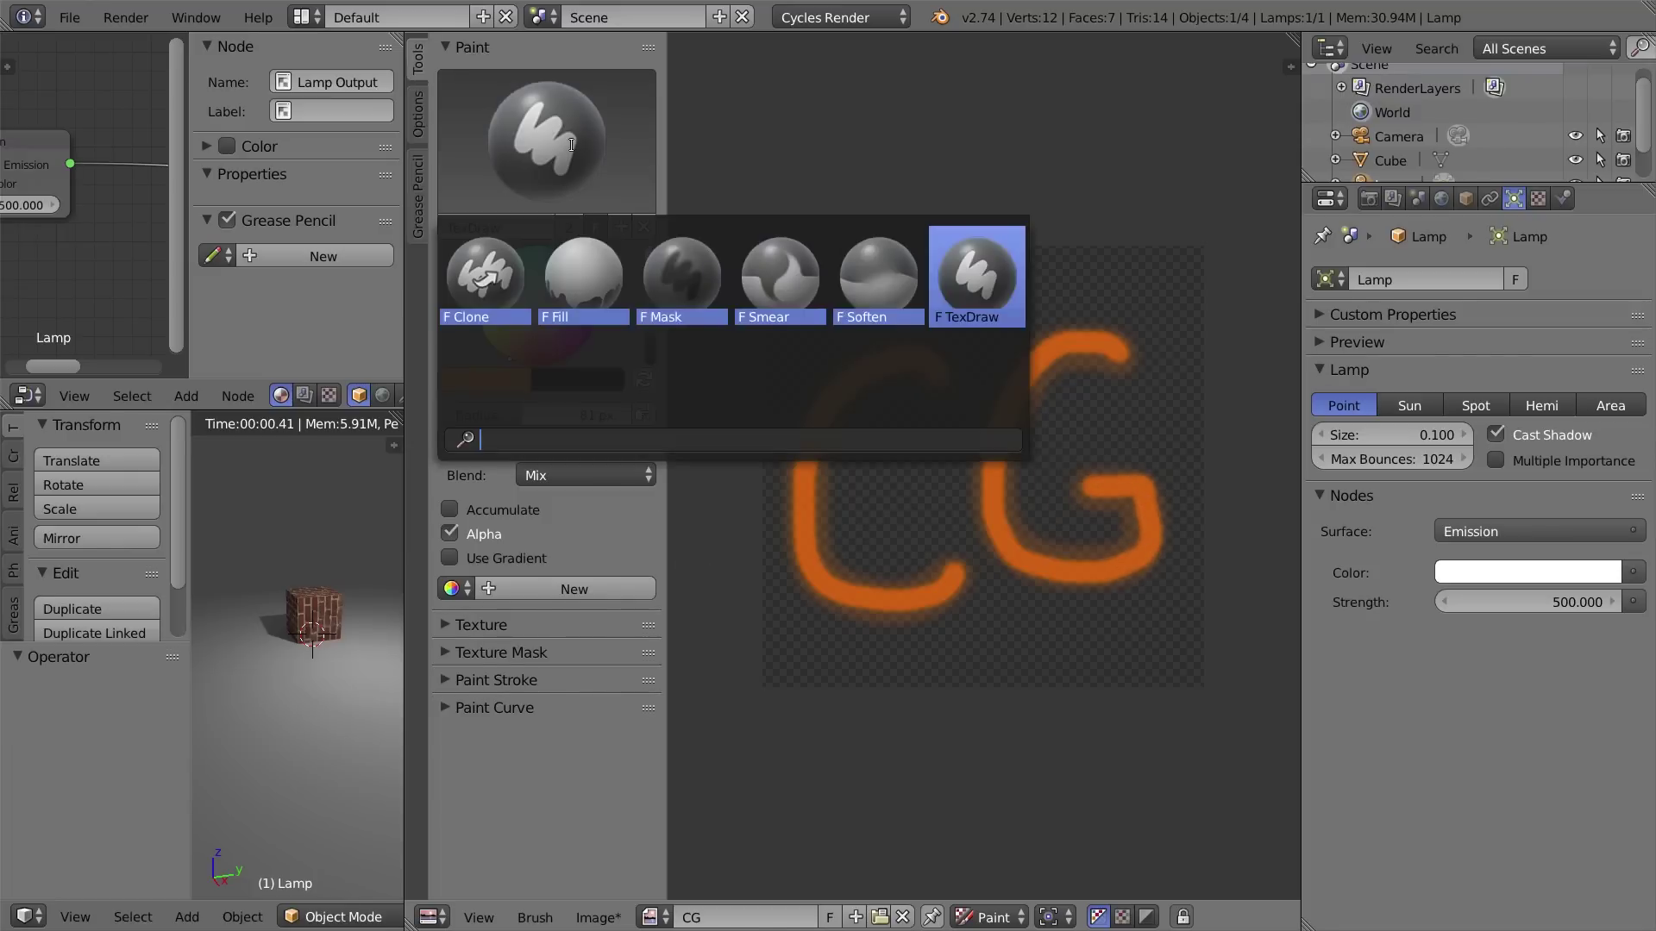
pyautogui.click(792, 276)
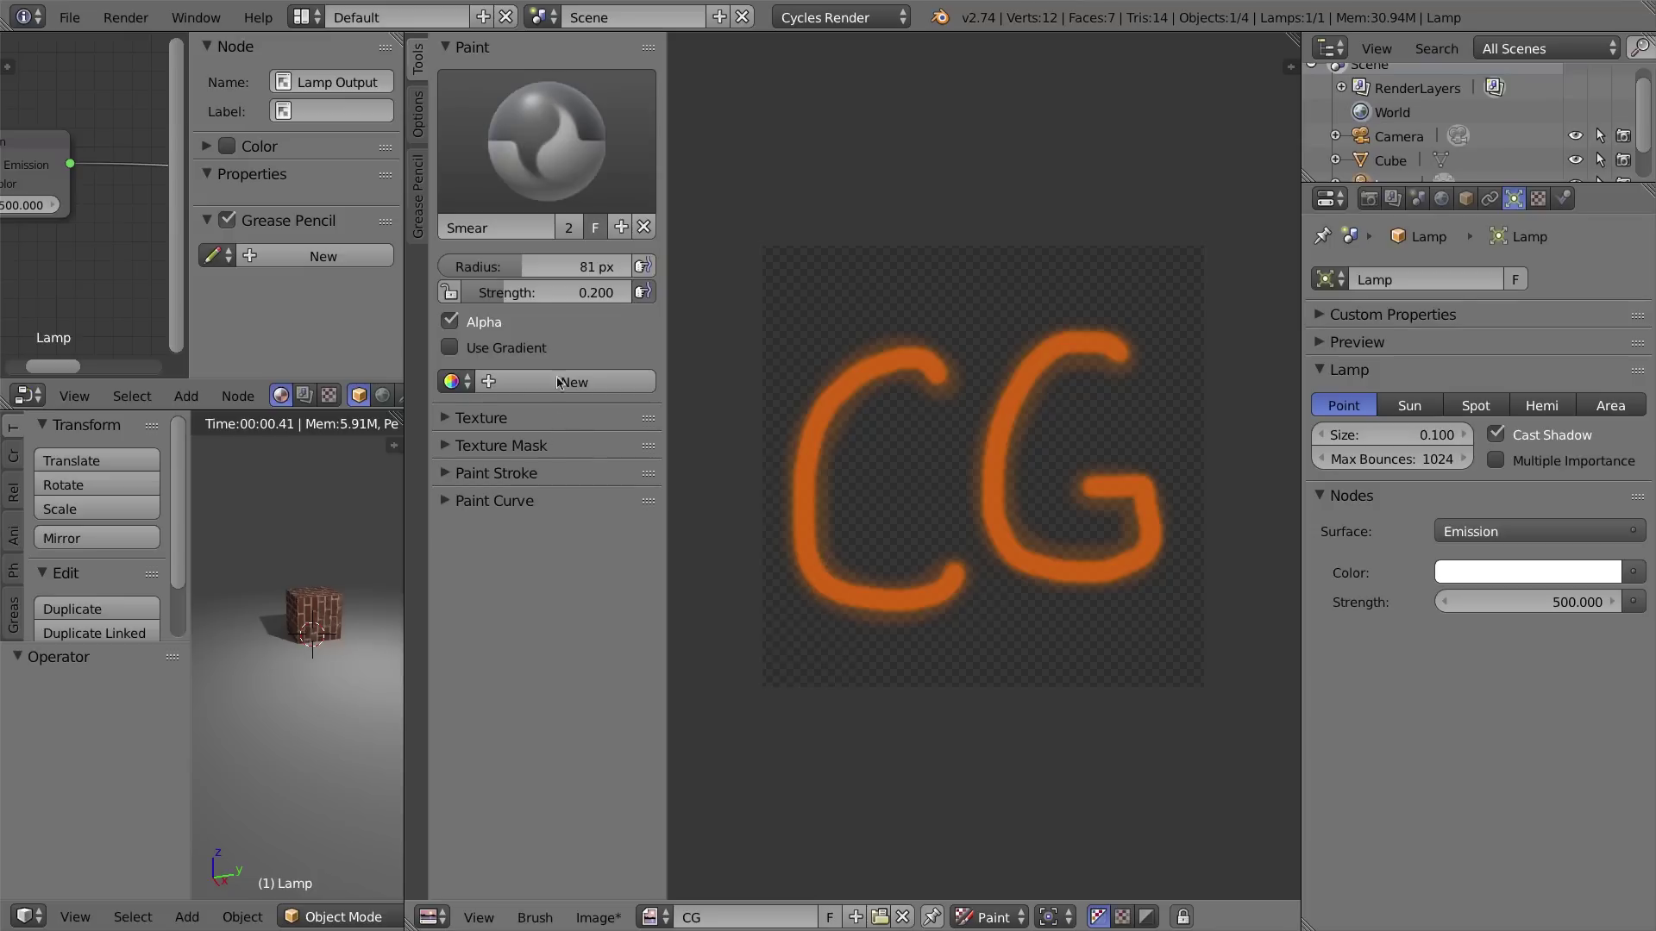
pyautogui.moveTo(495, 269); pyautogui.dragTo(429, 269)
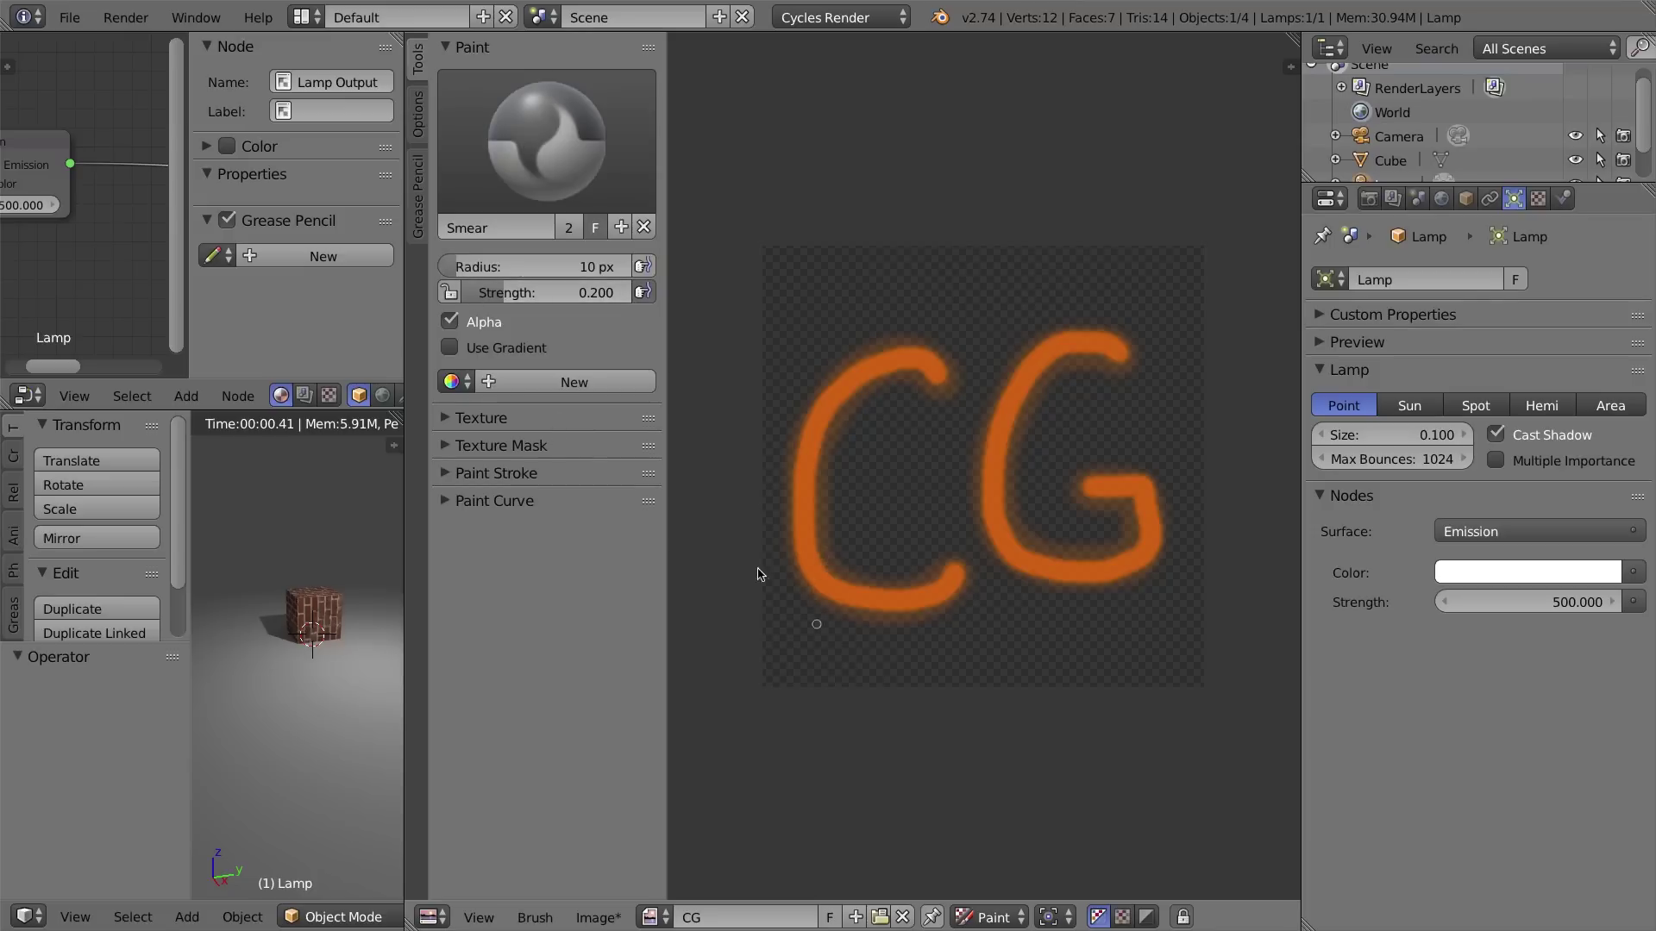
# Try smearing paint downwards from the lower curve of the letter C, undoing each stroke.
pyautogui.moveTo(799, 559); pyautogui.dragTo(799, 614)
pyautogui.hotkey('ctrl', 'z')
pyautogui.moveTo(799, 547); pyautogui.dragTo(793, 620)
pyautogui.hotkey('ctrl', 'z')
pyautogui.moveTo(801, 540); pyautogui.dragTo(803, 585)
pyautogui.hotkey('ctrl', 'z')
pyautogui.hotkey('ctrl', 'z')
pyautogui.click(558, 122)
# Pack the painted CG image into the blend file as PNG.
pyautogui.click(598, 918)
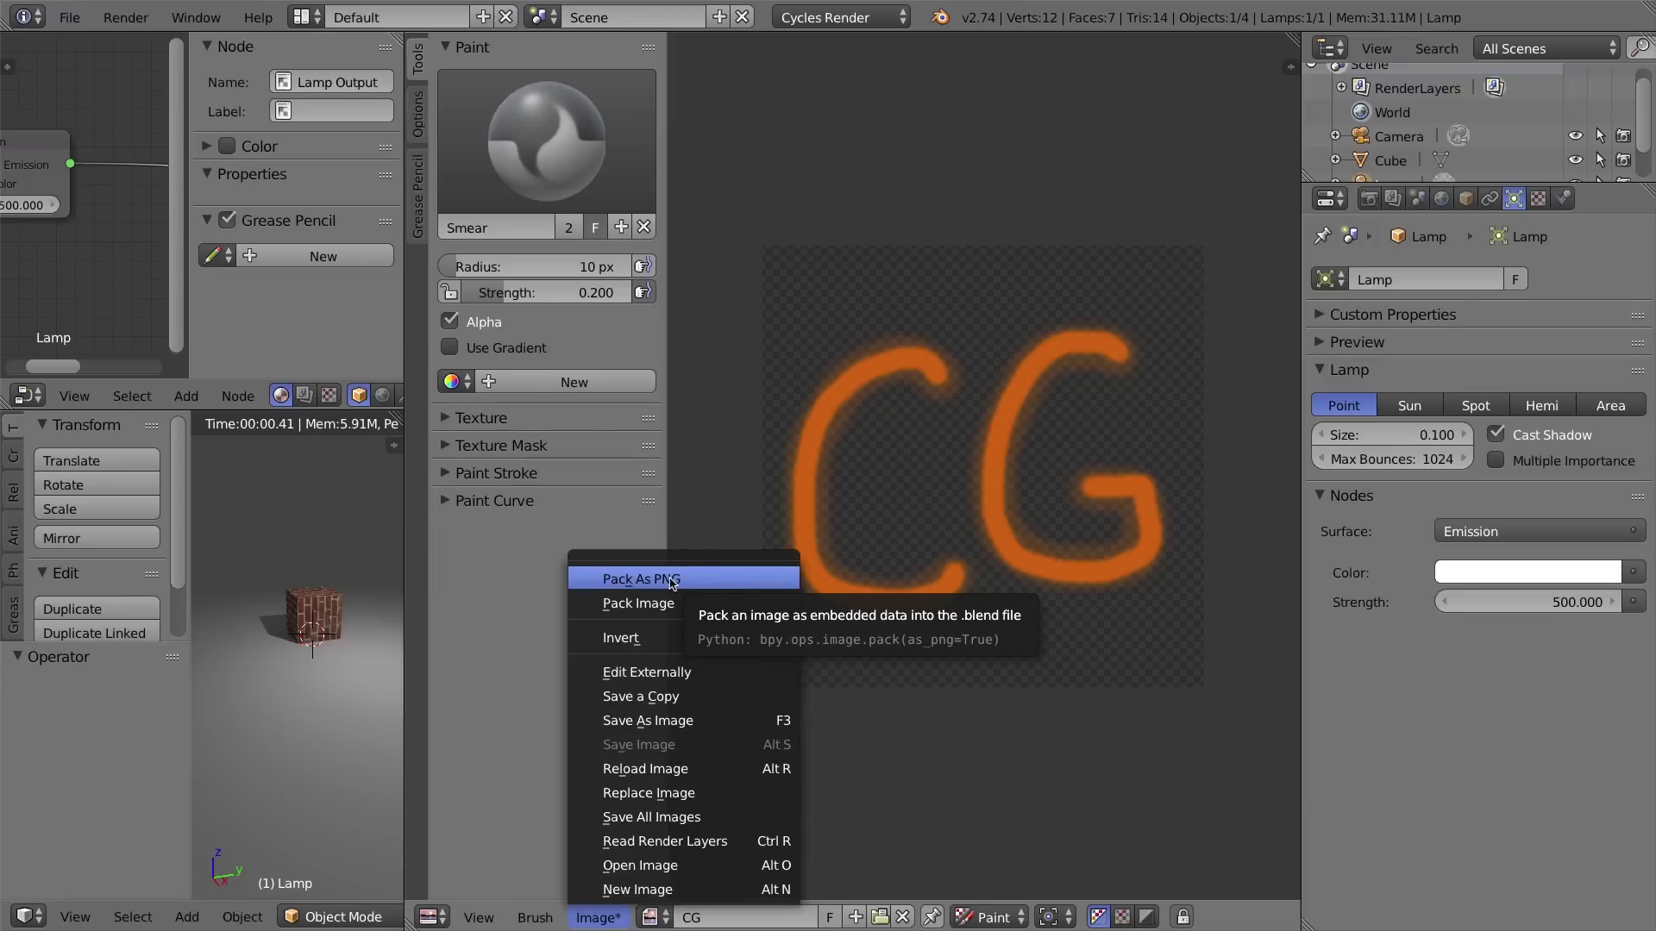
pyautogui.click(602, 920)
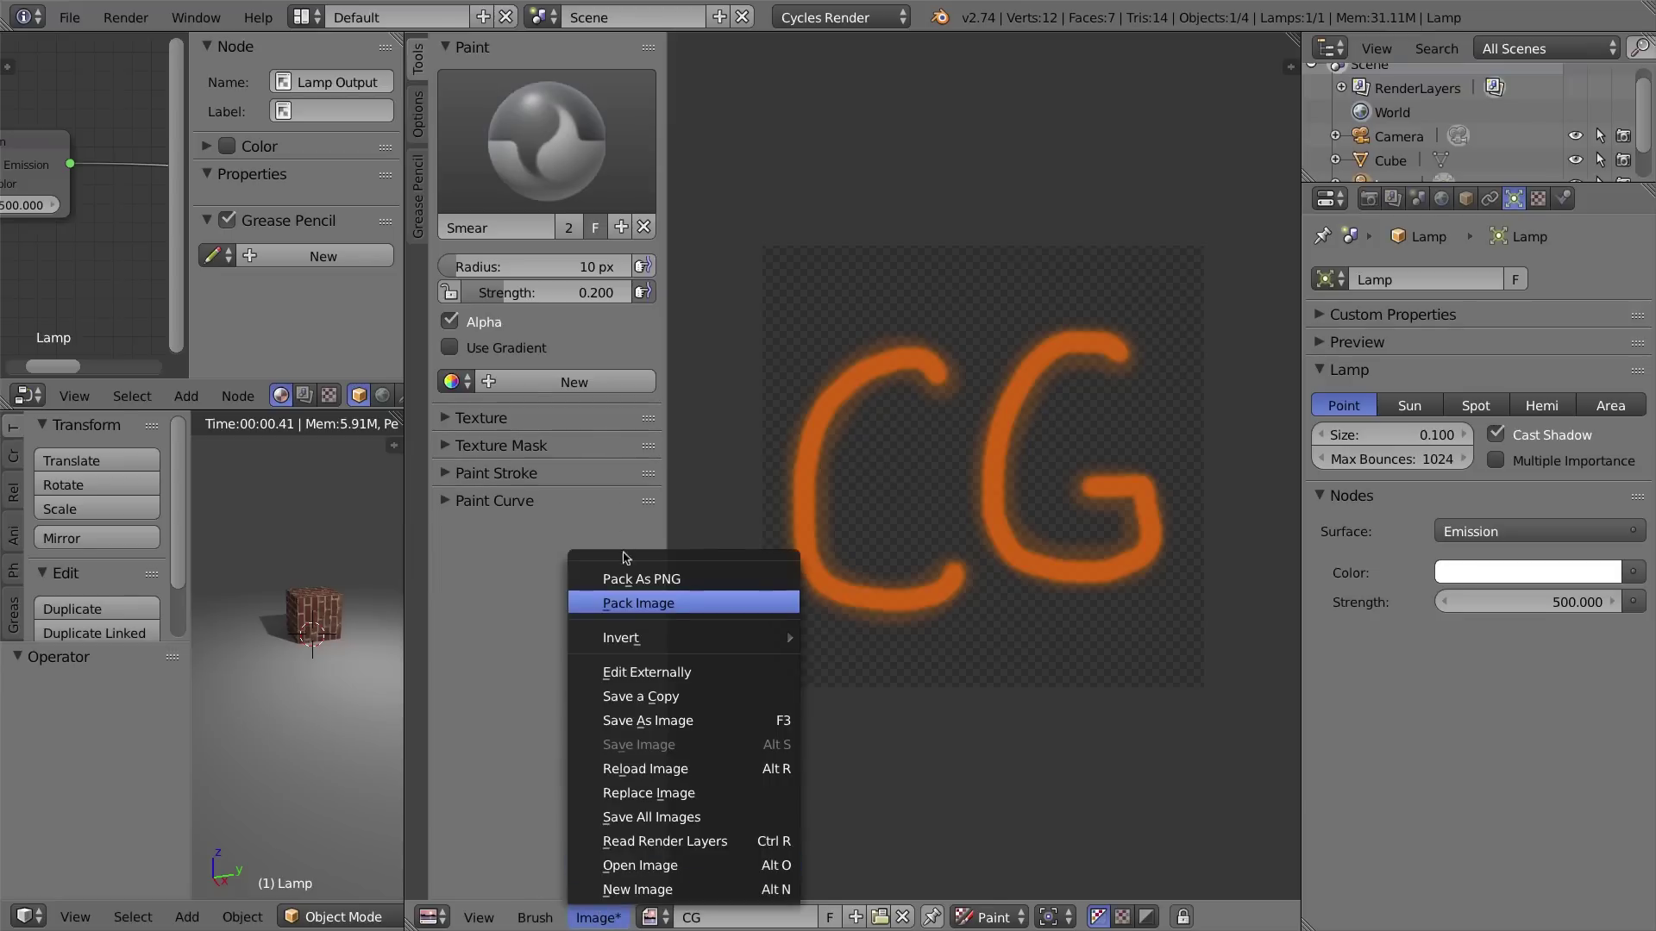
pyautogui.click(631, 583)
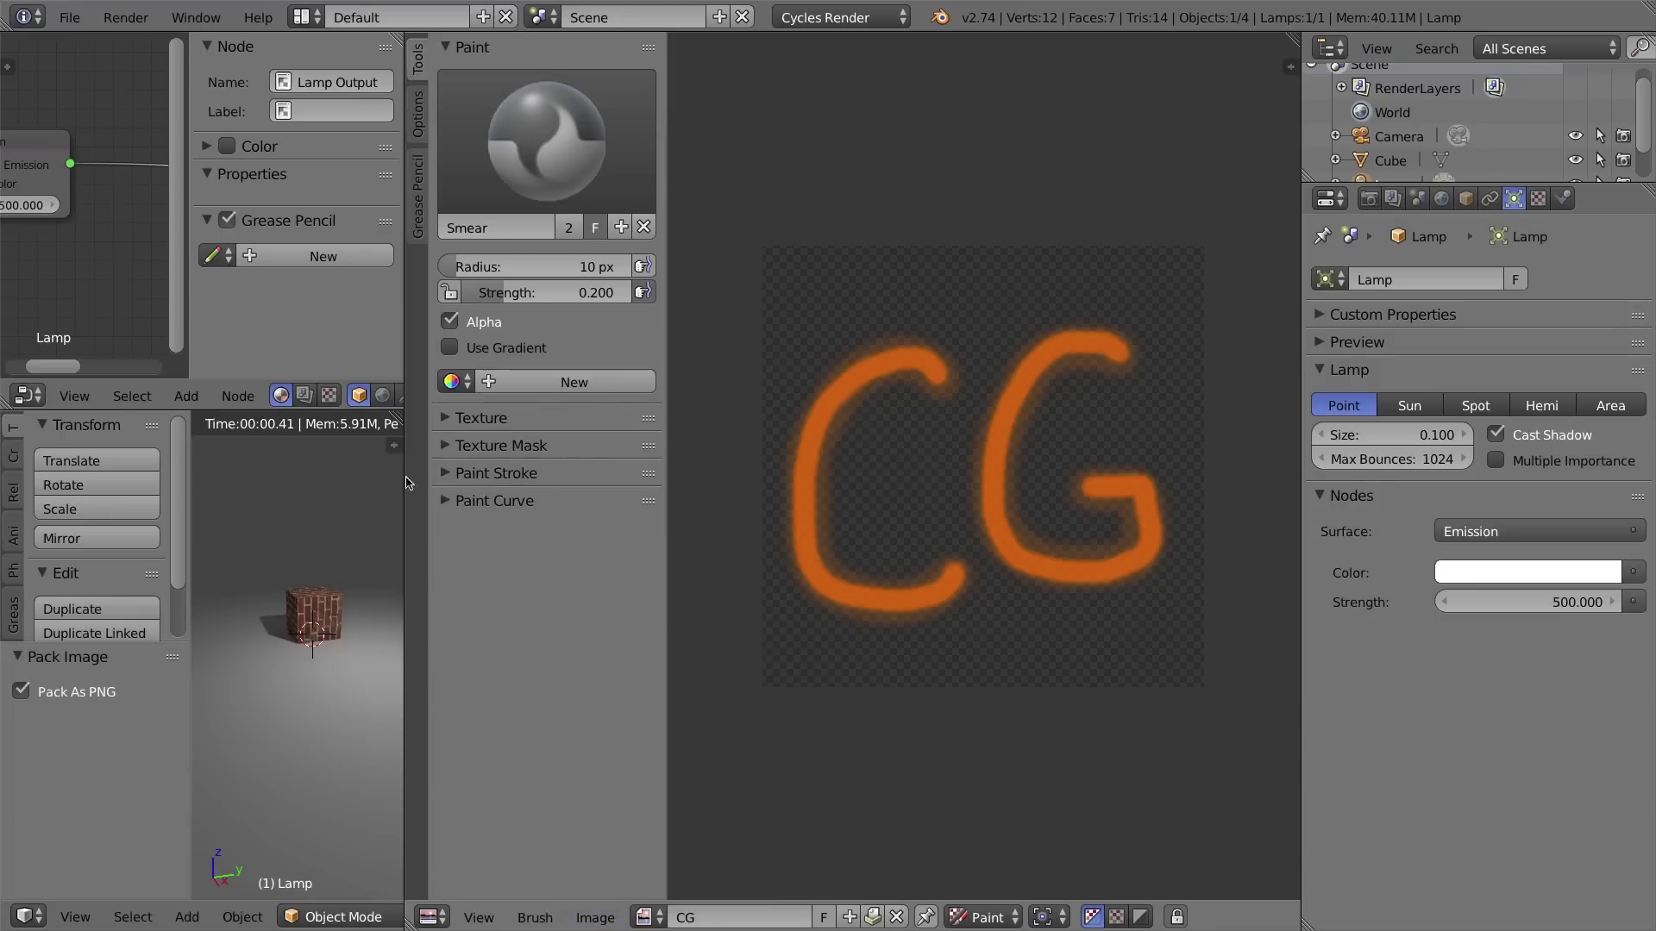
# Unlink the CG image from the image editor and widen the node editor and 3D viewport over most of its area.
pyautogui.click(896, 916)
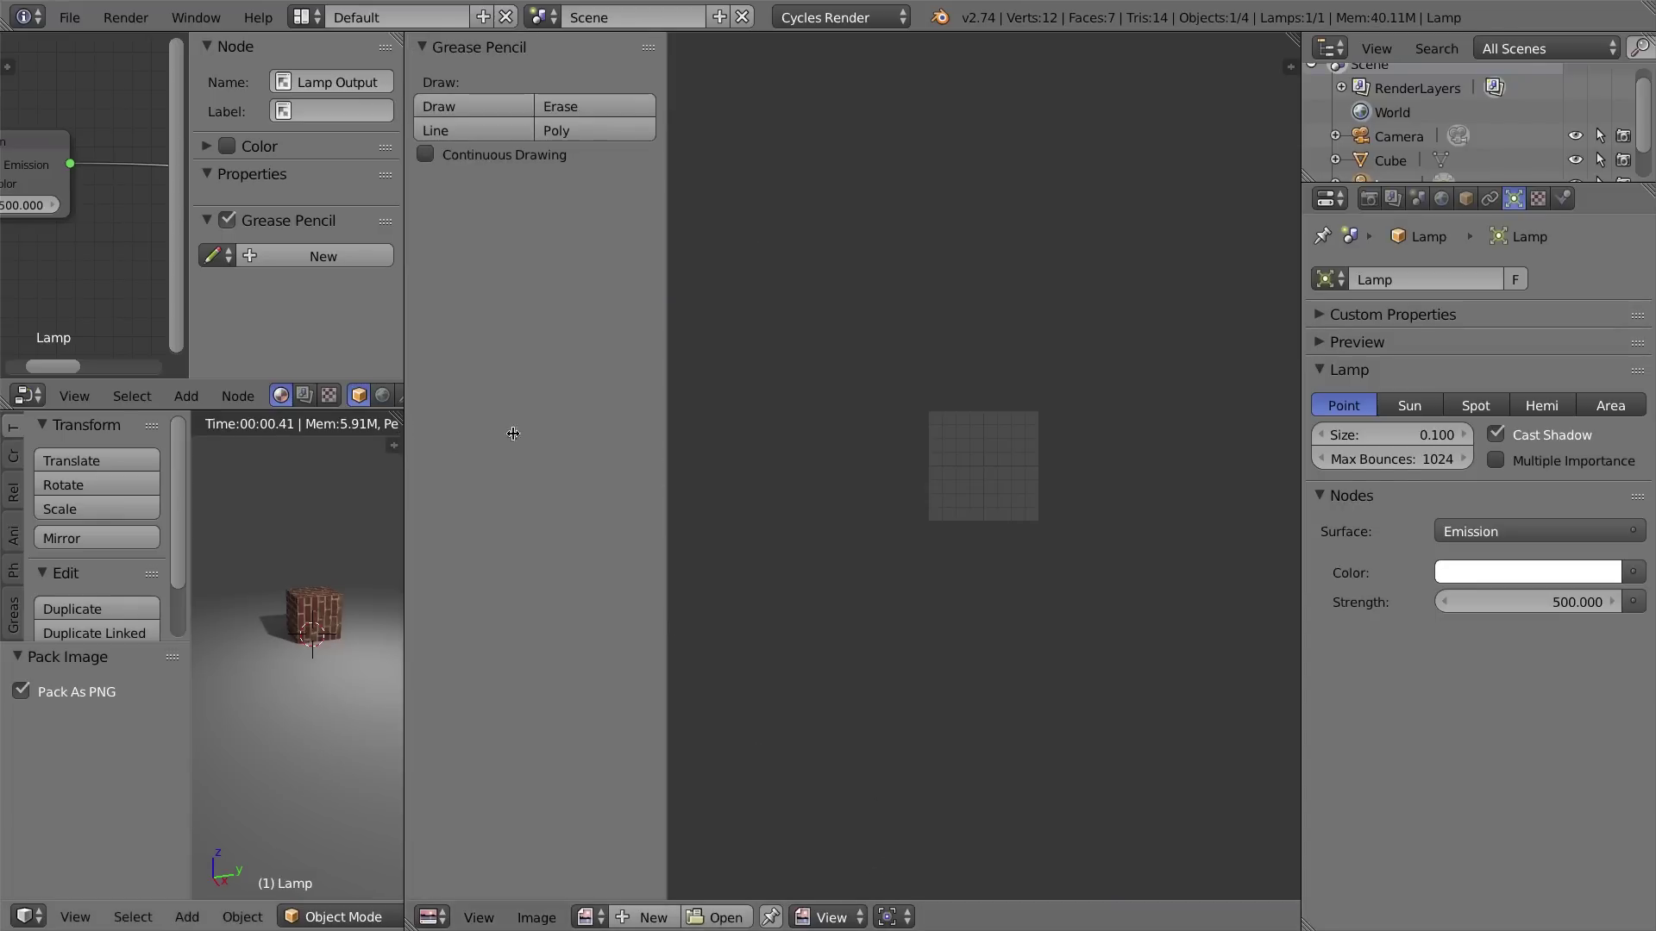
pyautogui.moveTo(403, 434); pyautogui.dragTo(1148, 433)
pyautogui.scroll(2, 723, 518)
pyautogui.keyDown('shift'); pyautogui.moveTo(712, 561); pyautogui.dragTo(690, 604, button='middle'); pyautogui.keyUp('shift')
pyautogui.moveTo(334, 147); pyautogui.dragTo(286, 111)
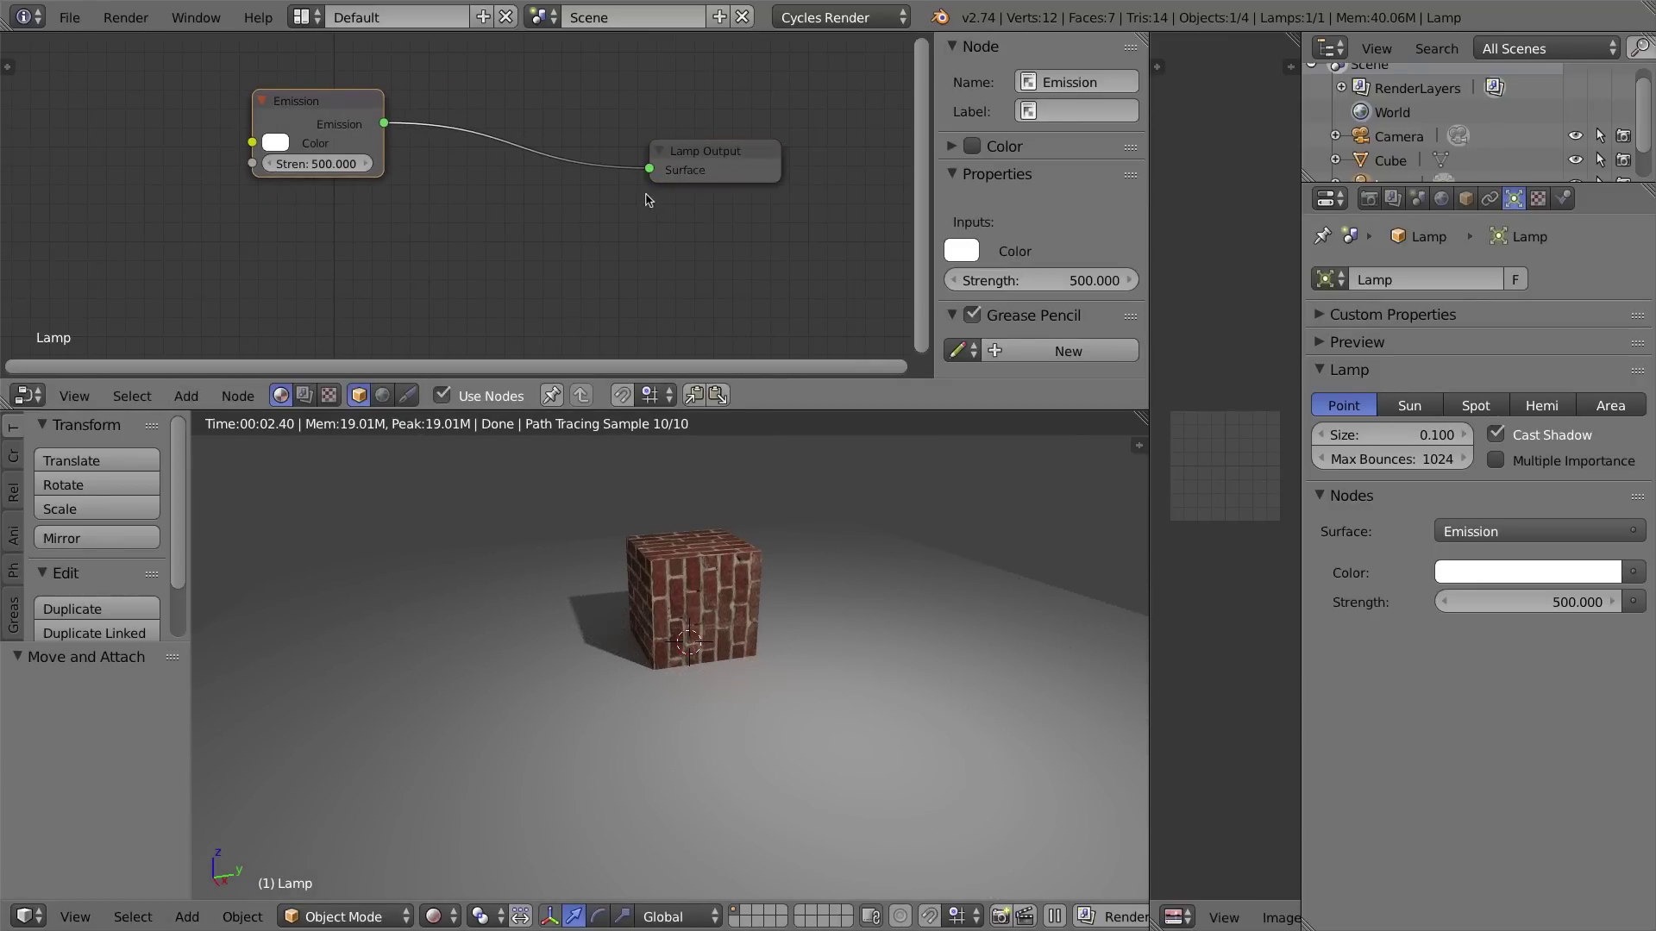
pyautogui.click(661, 154)
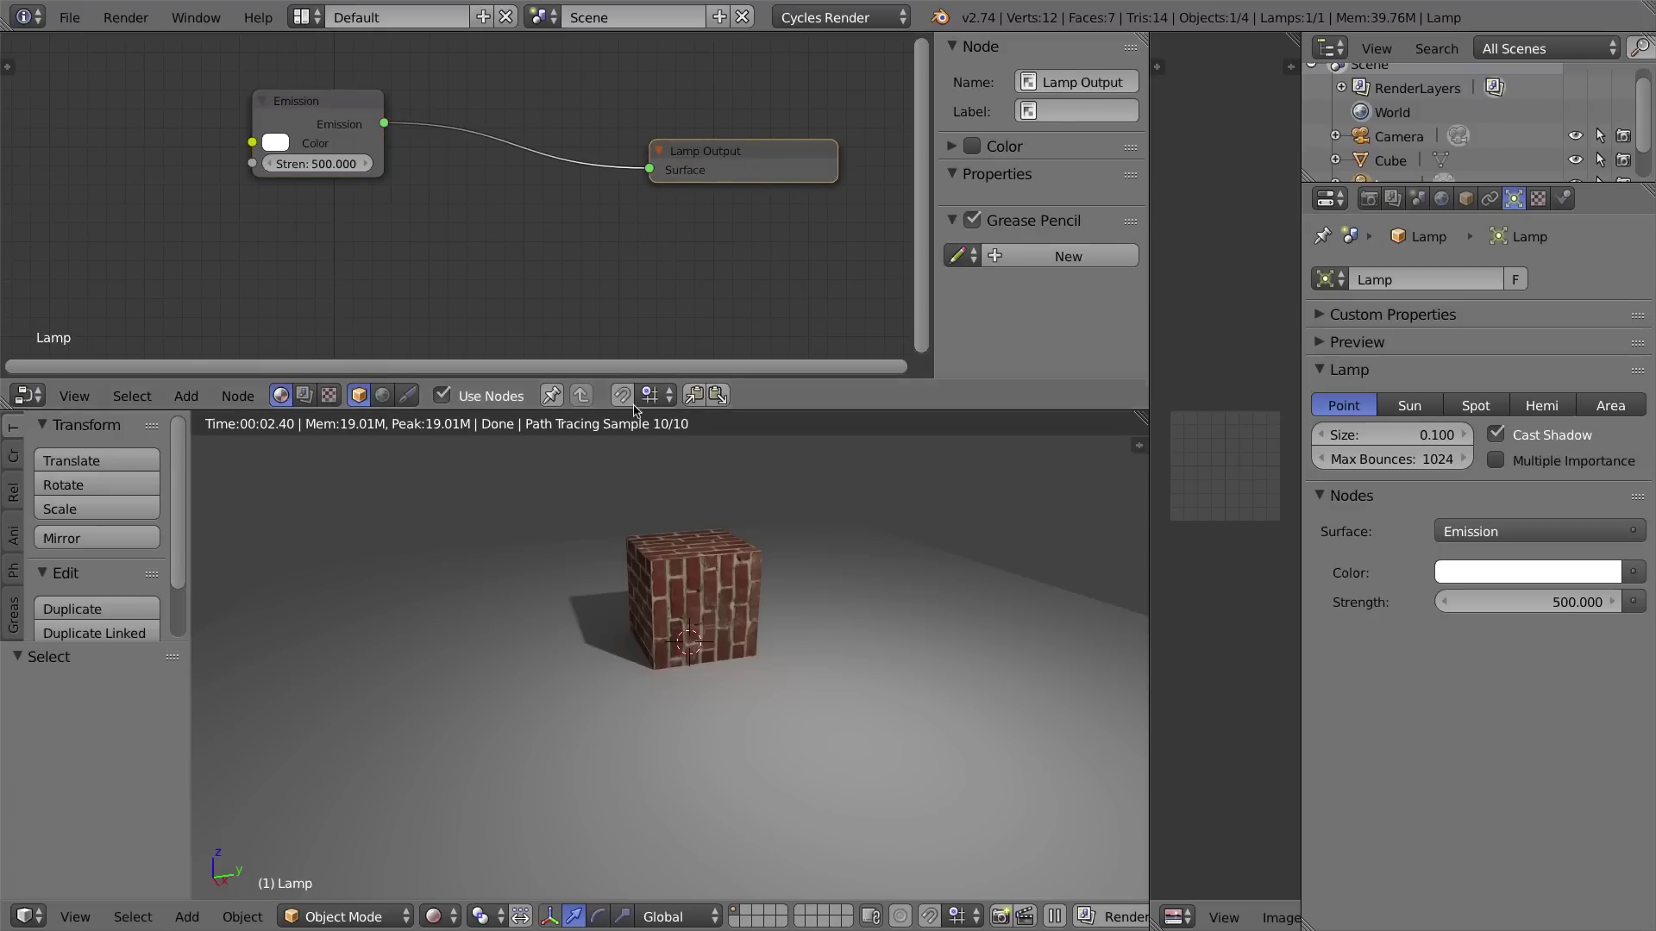
# Select the brick cube, spread out its material nodes, and enlarge the node editor's height.
pyautogui.rightClick(718, 544)
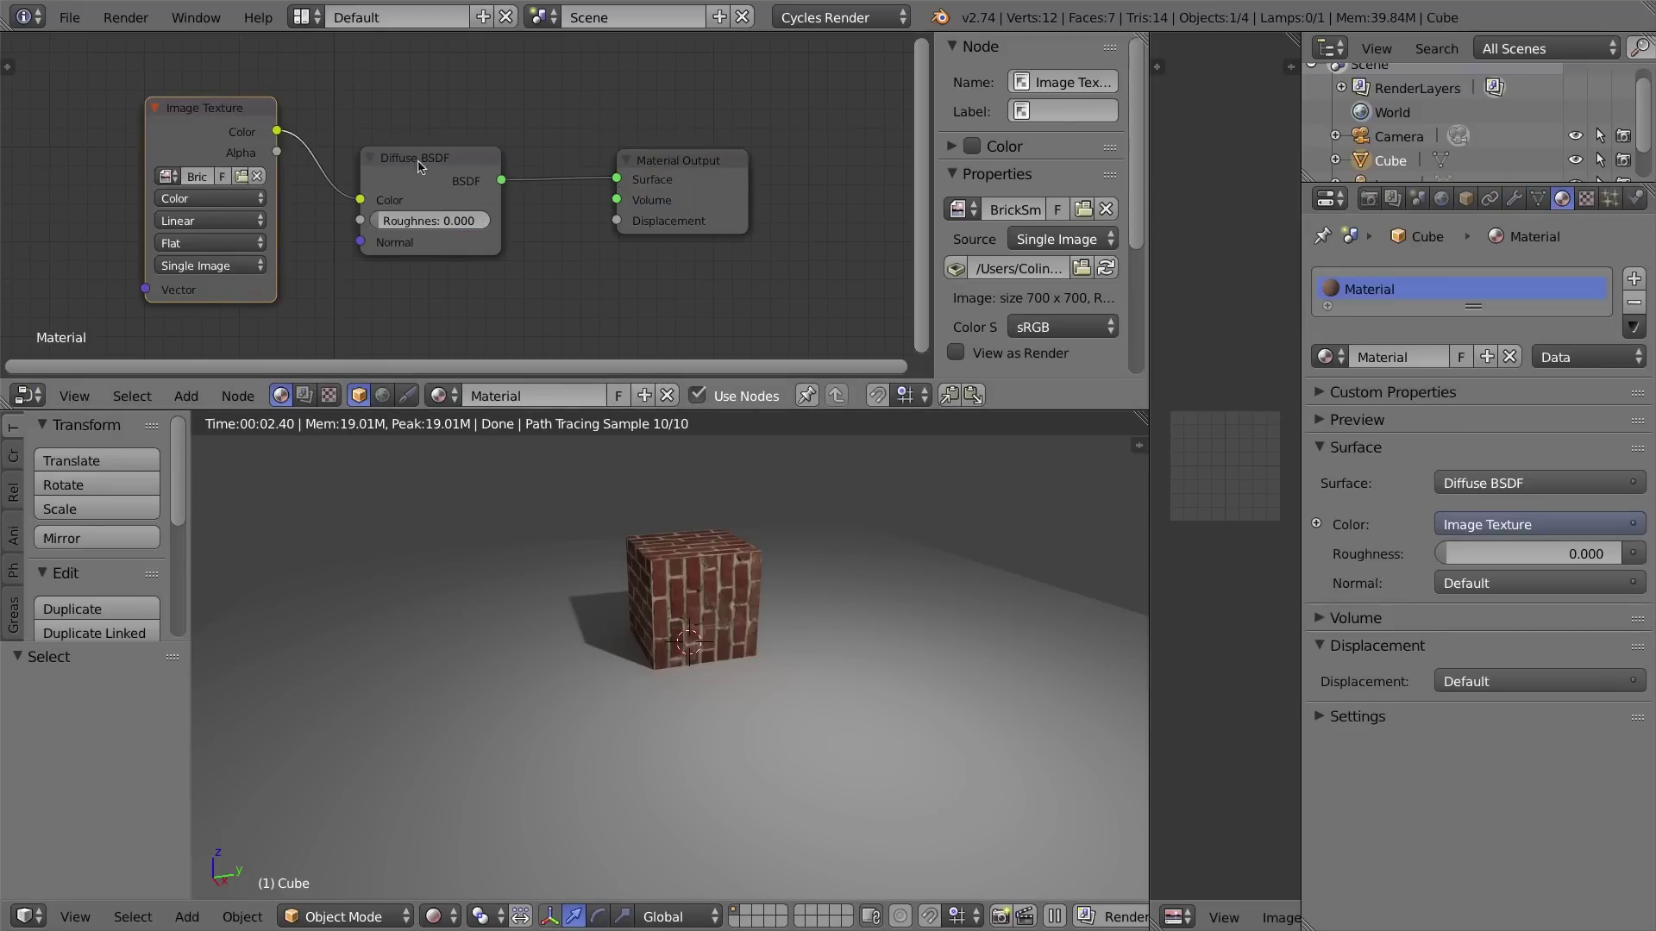
pyautogui.moveTo(411, 160); pyautogui.dragTo(452, 142)
pyautogui.moveTo(701, 152); pyautogui.dragTo(780, 137)
pyautogui.moveTo(425, 291); pyautogui.dragTo(449, 273, button='middle')
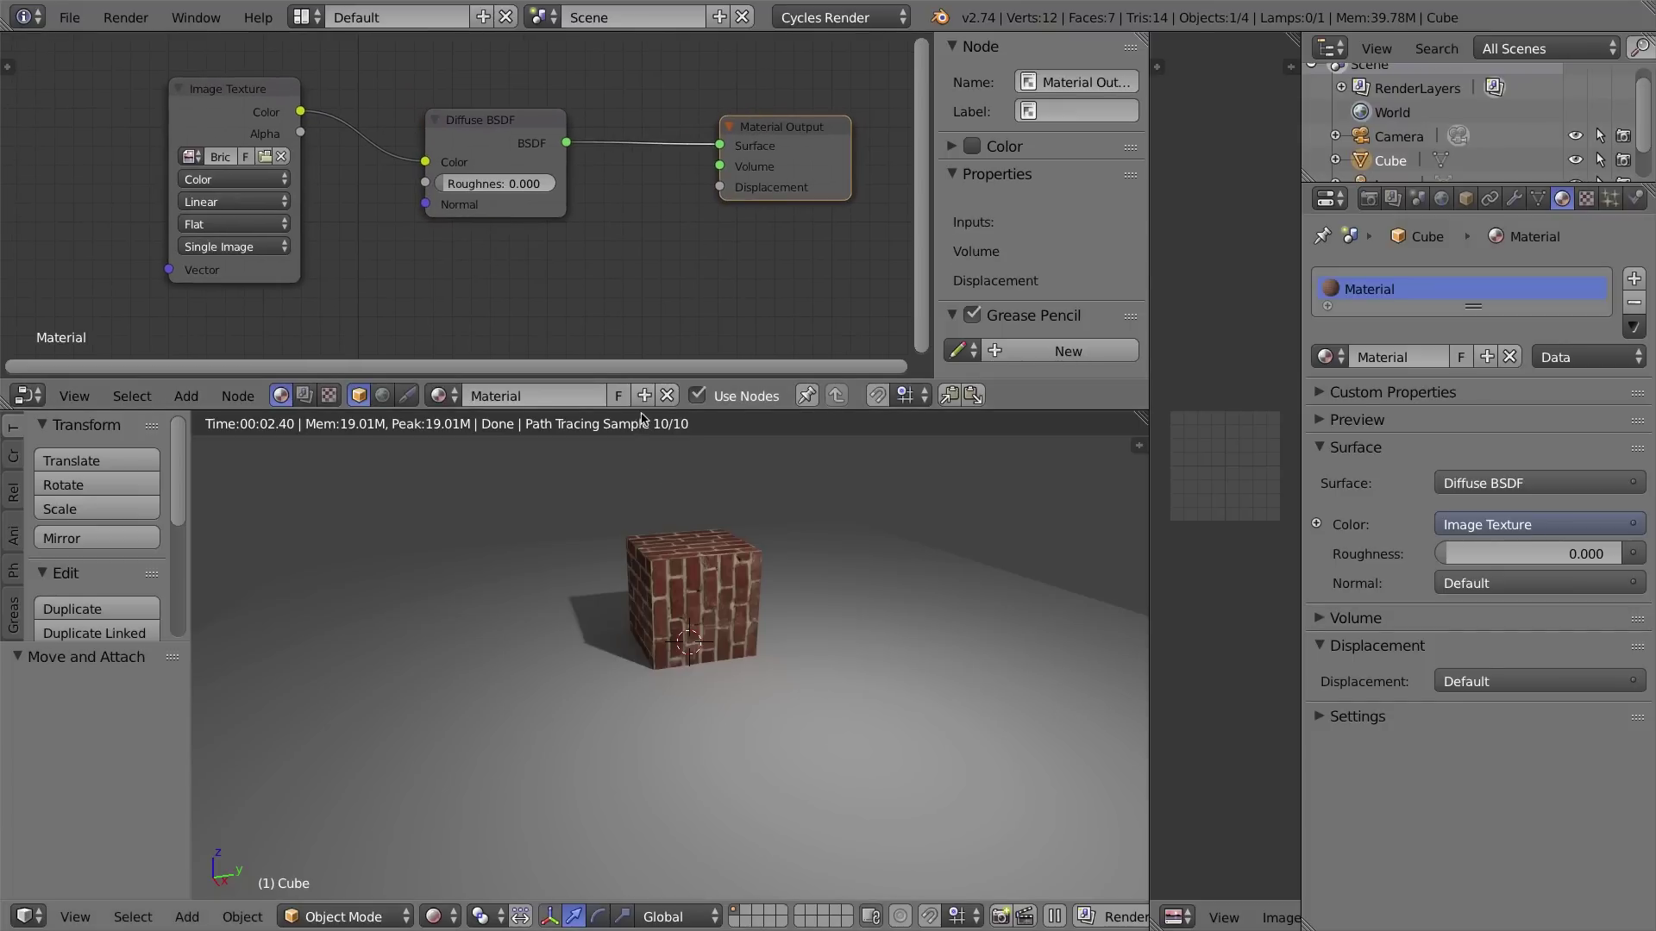
pyautogui.moveTo(641, 413); pyautogui.dragTo(642, 539)
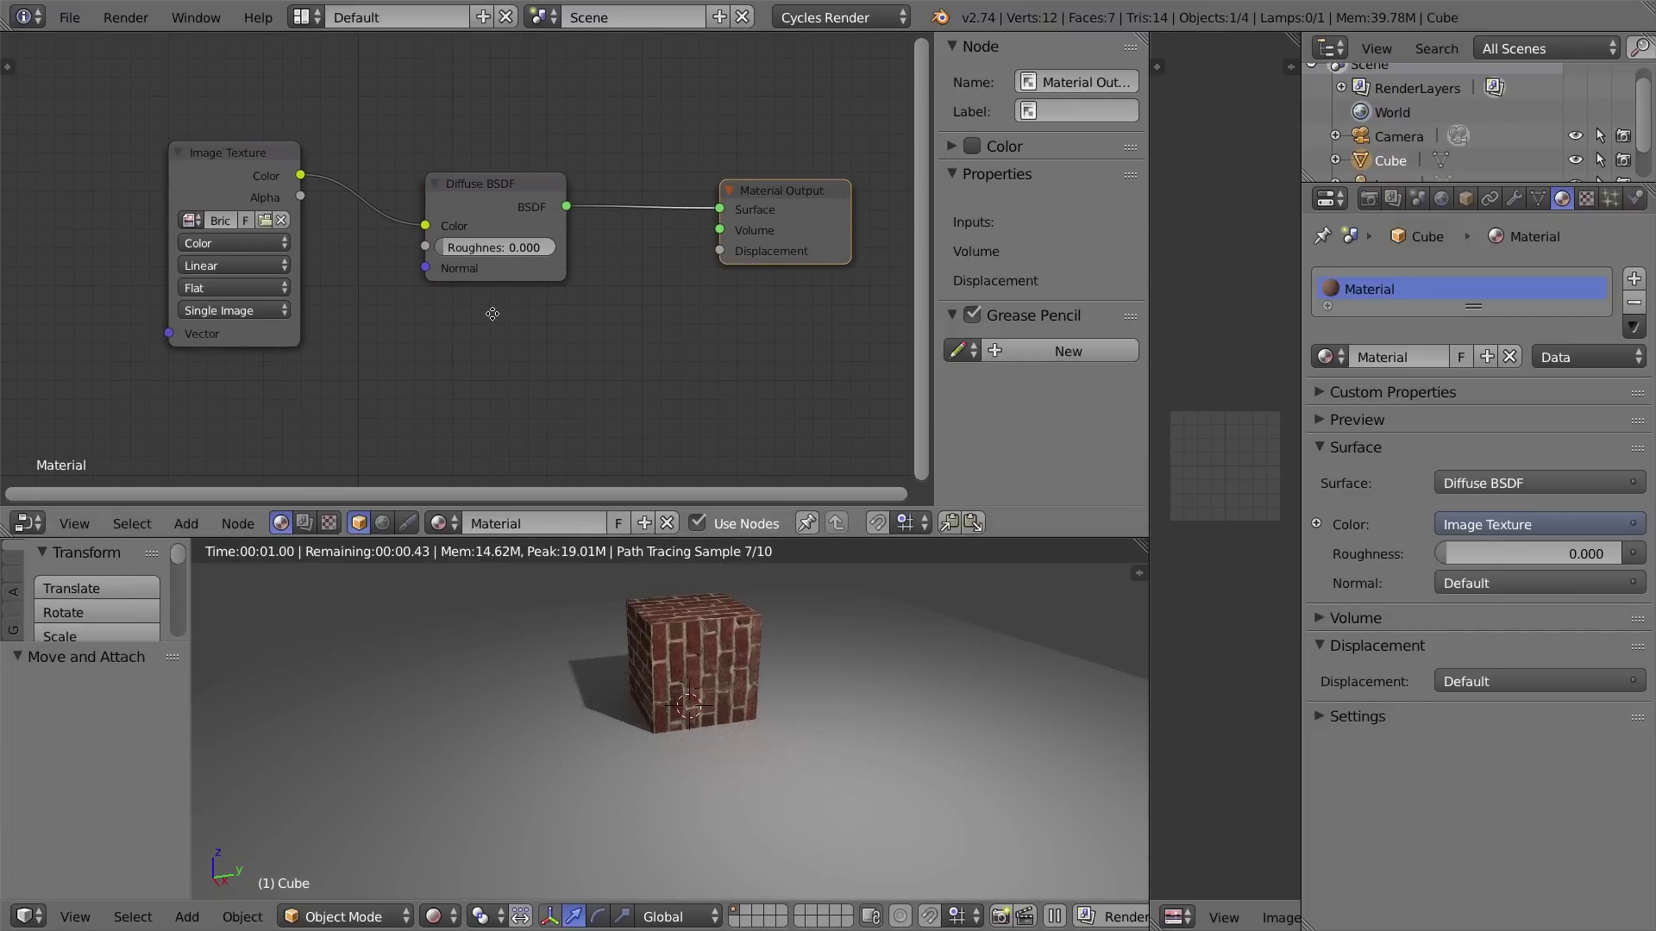
pyautogui.moveTo(492, 314); pyautogui.dragTo(469, 292, button='middle')
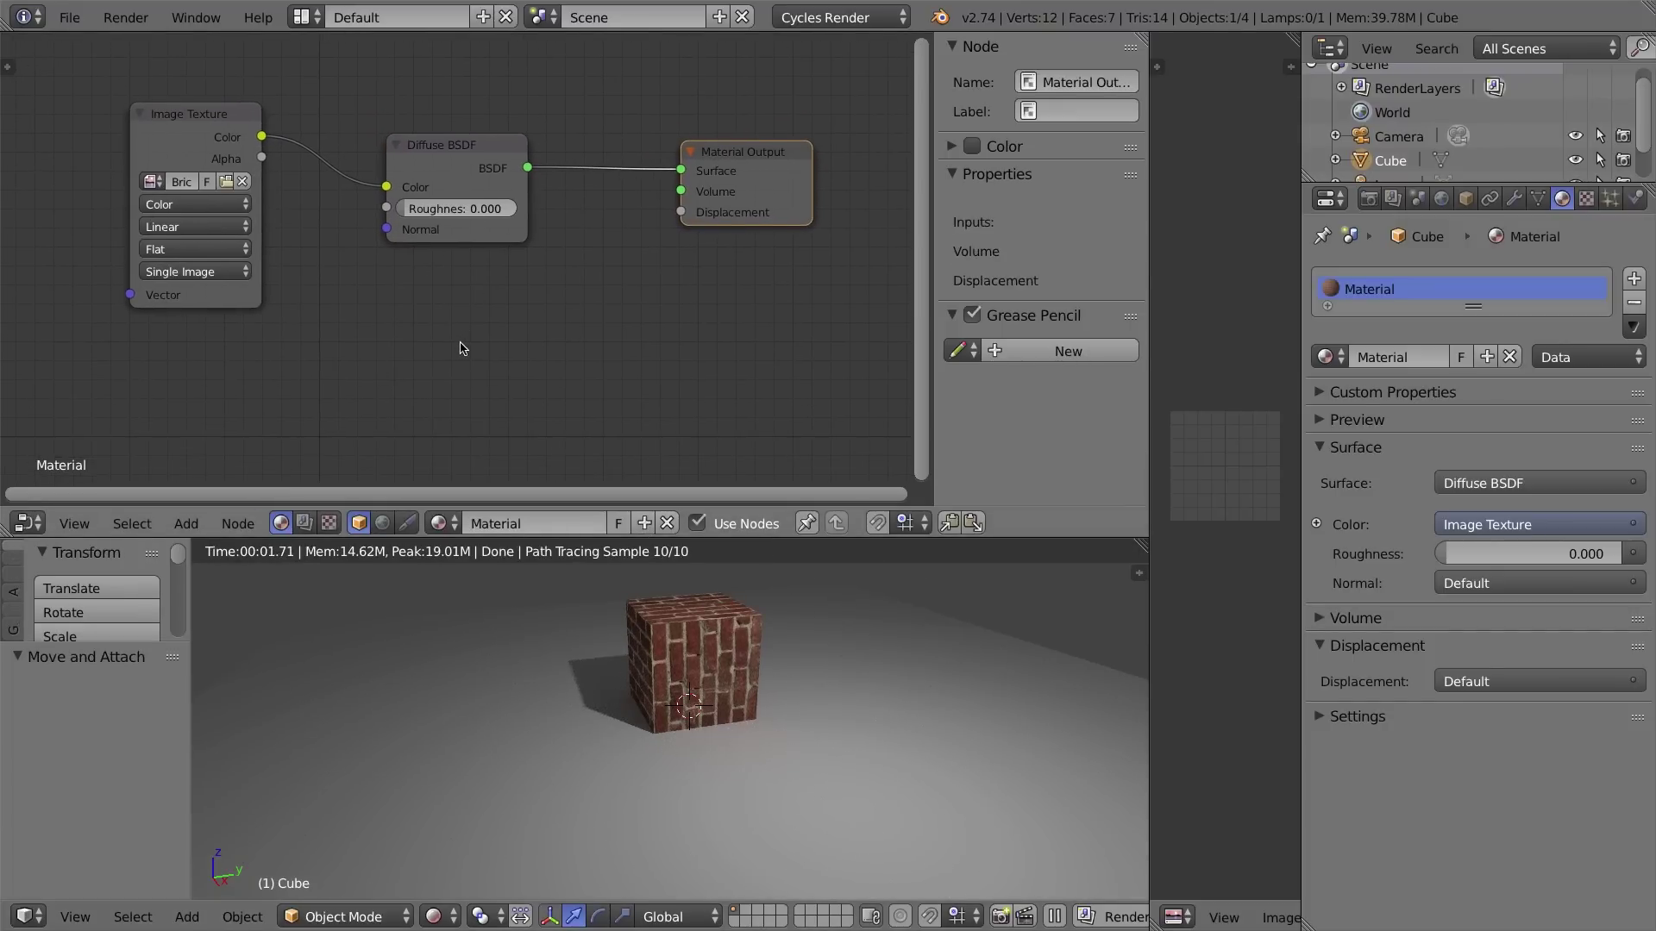
# Add a second Diffuse BSDF node below the existing one and move the Material Output further away to make room.
pyautogui.hotkey('shift', 'a')
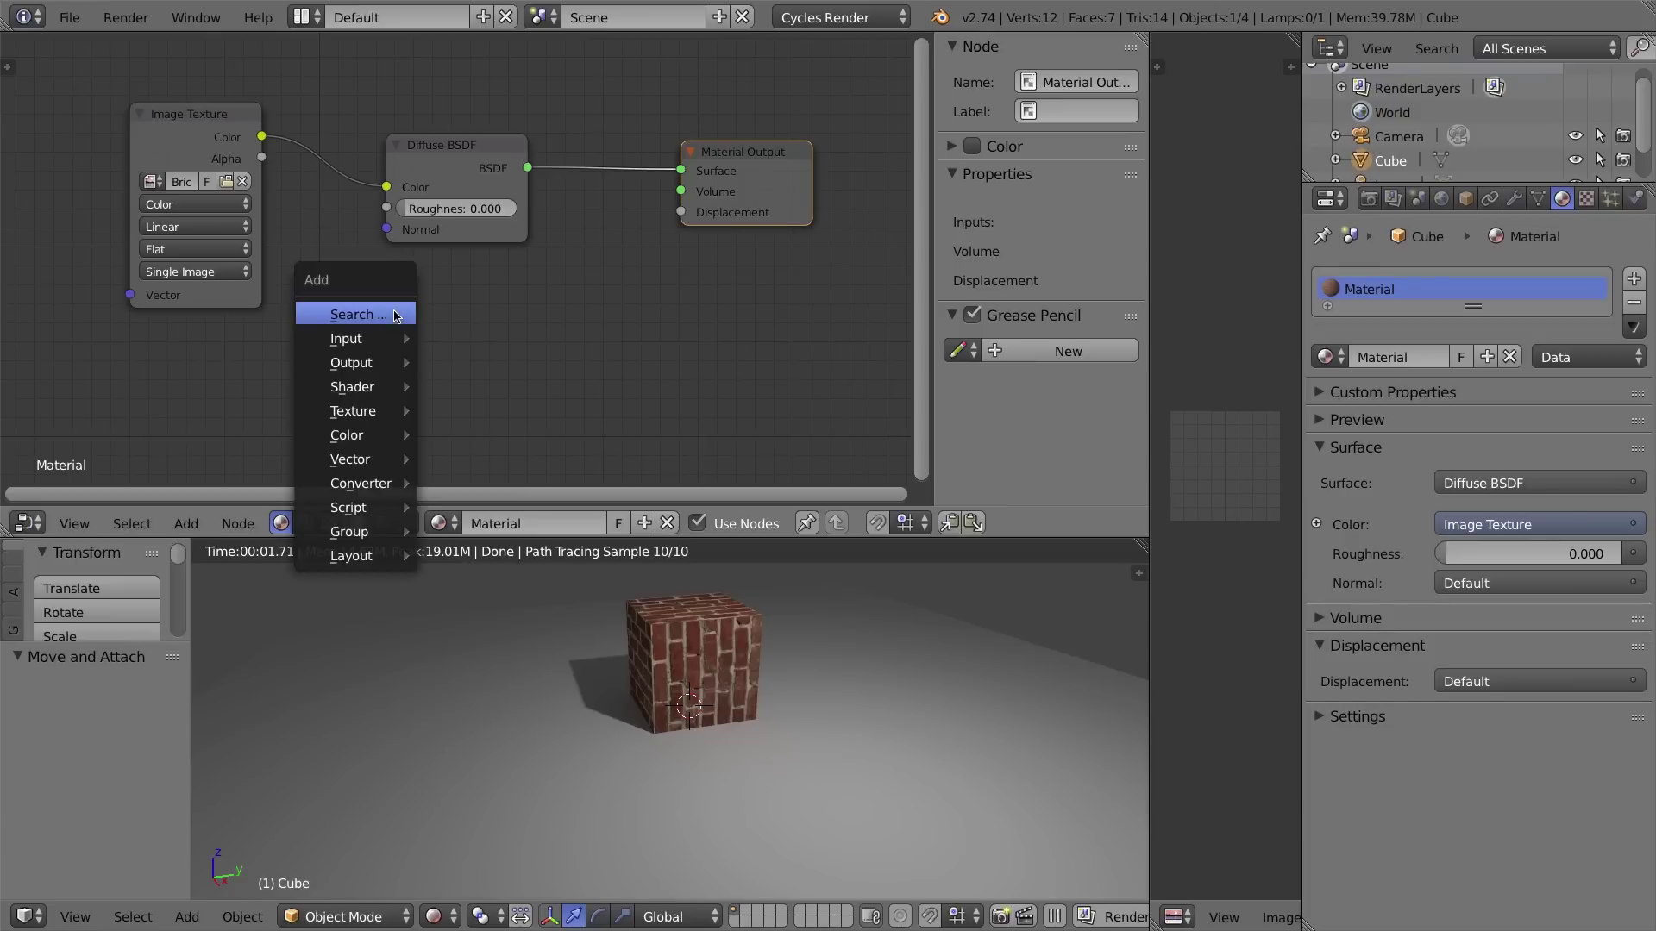
pyautogui.moveTo(377, 389)
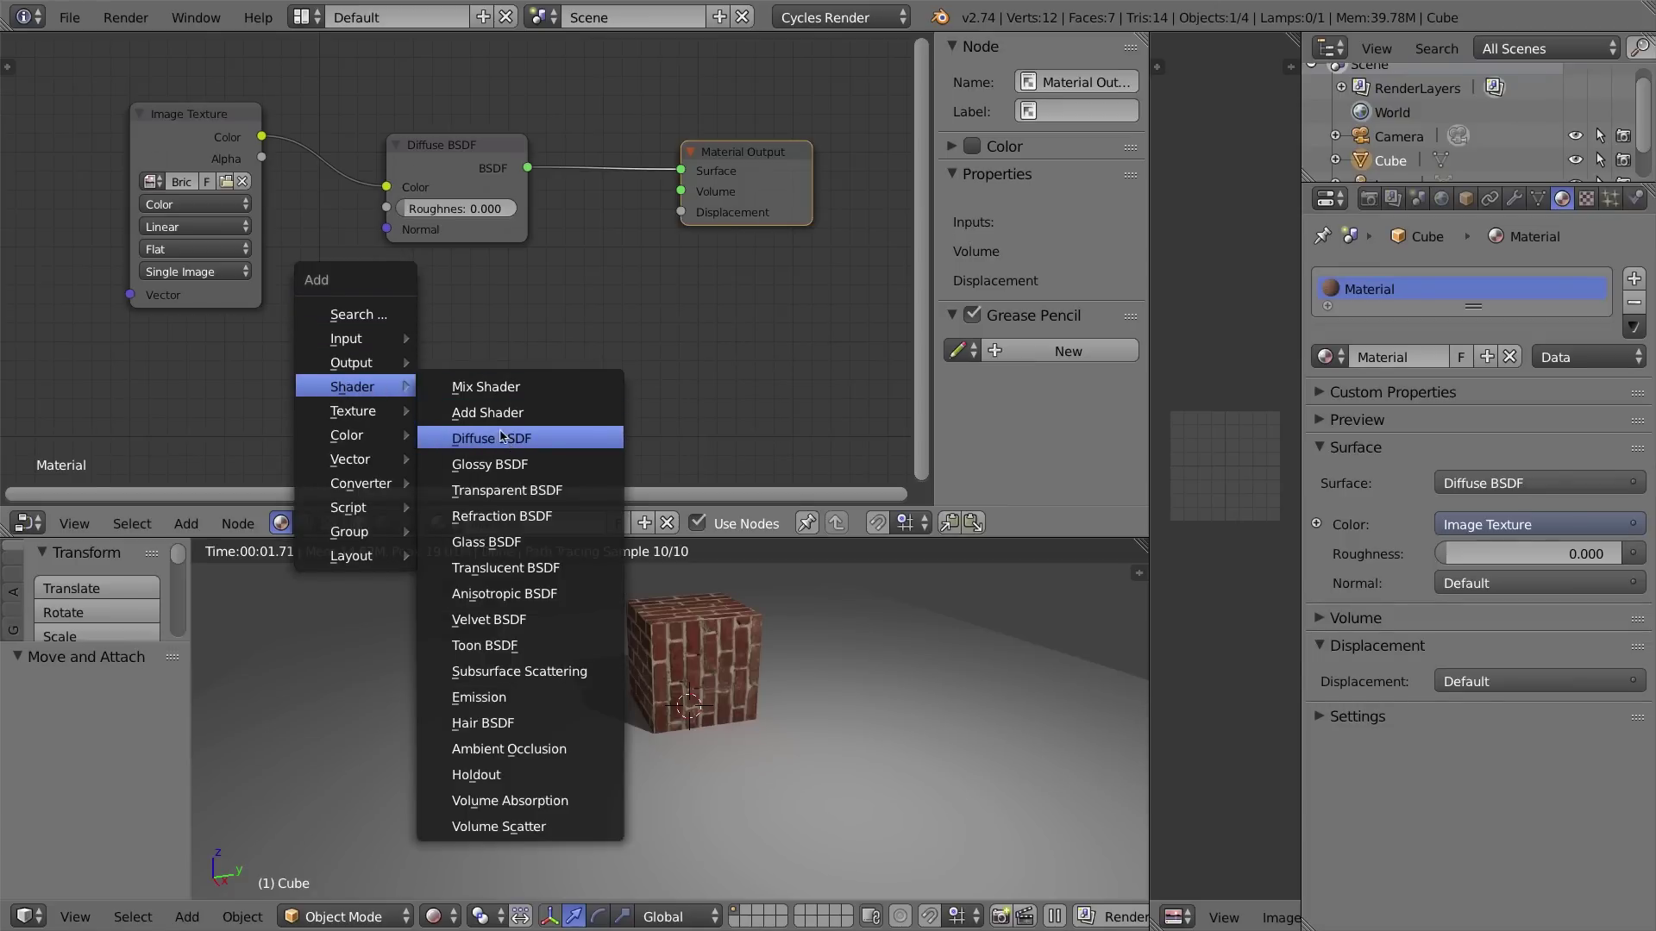
pyautogui.click(504, 442)
pyautogui.click(446, 345)
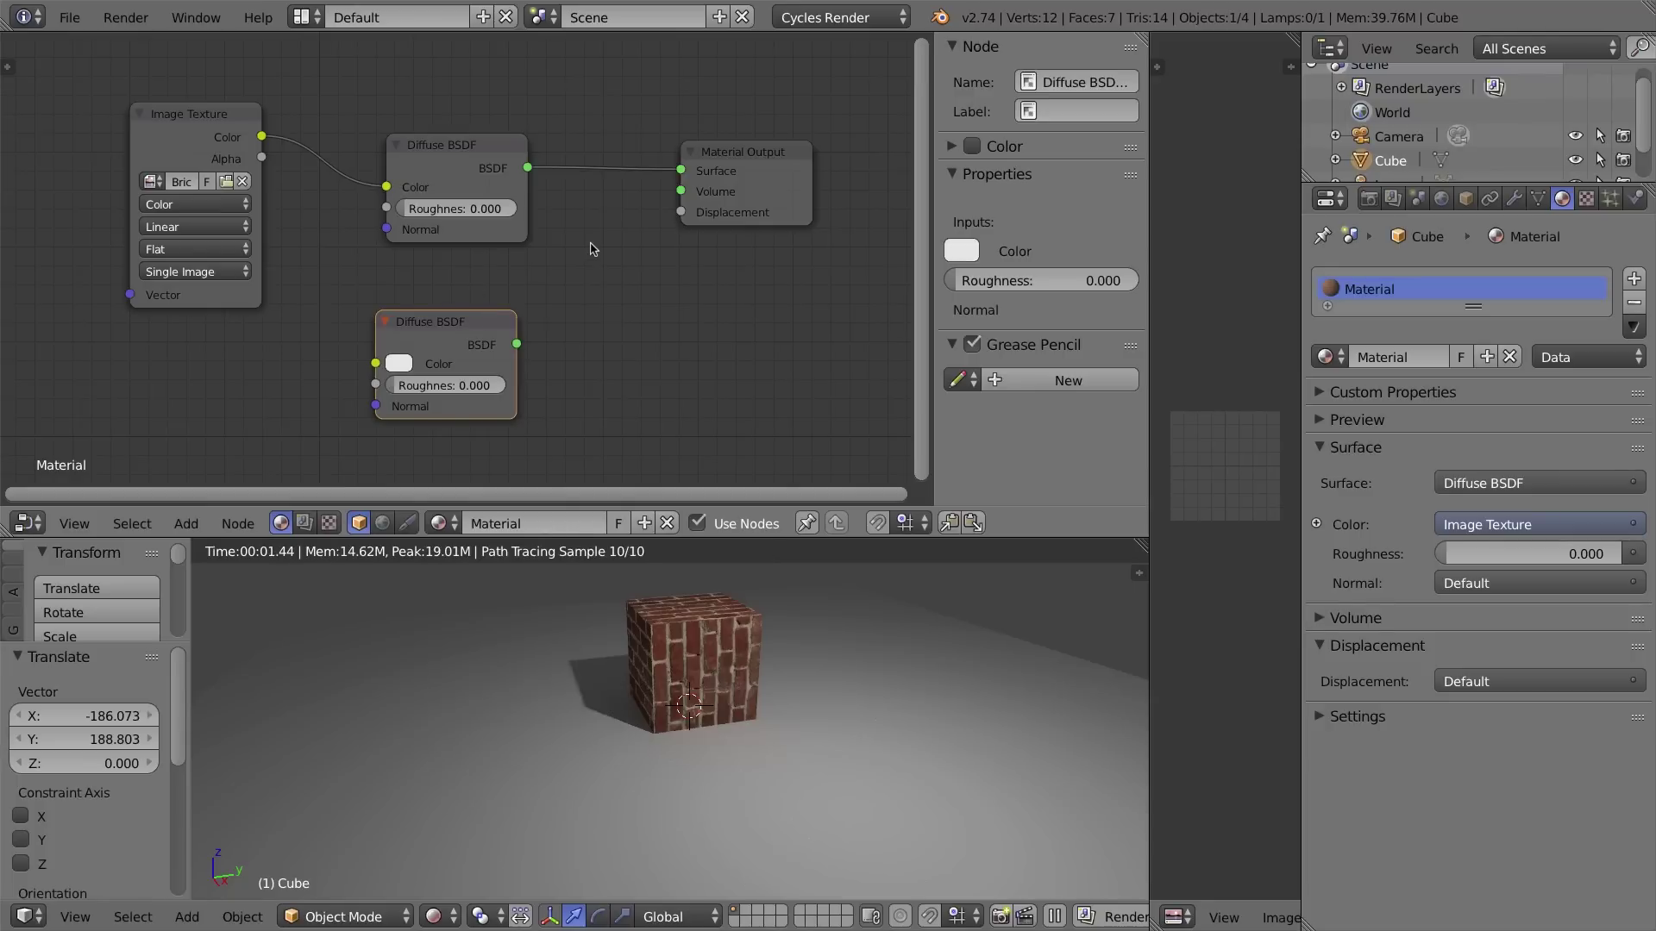
pyautogui.moveTo(704, 158); pyautogui.dragTo(789, 158)
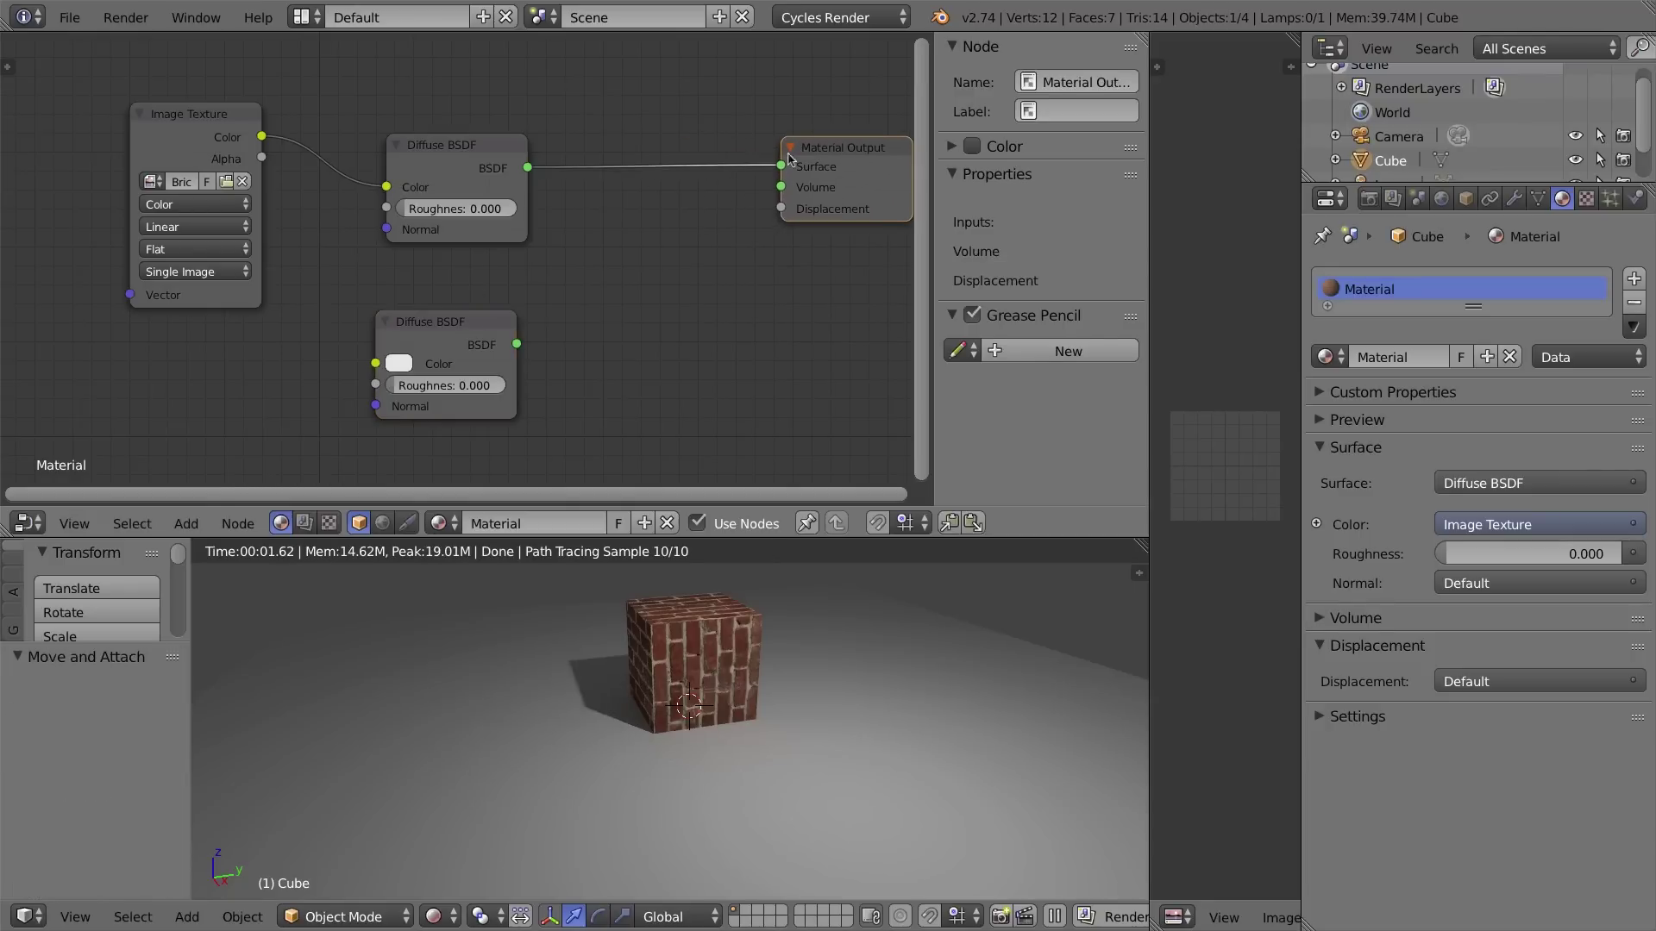
pyautogui.moveTo(471, 164); pyautogui.dragTo(462, 158)
pyautogui.moveTo(455, 329); pyautogui.dragTo(460, 323)
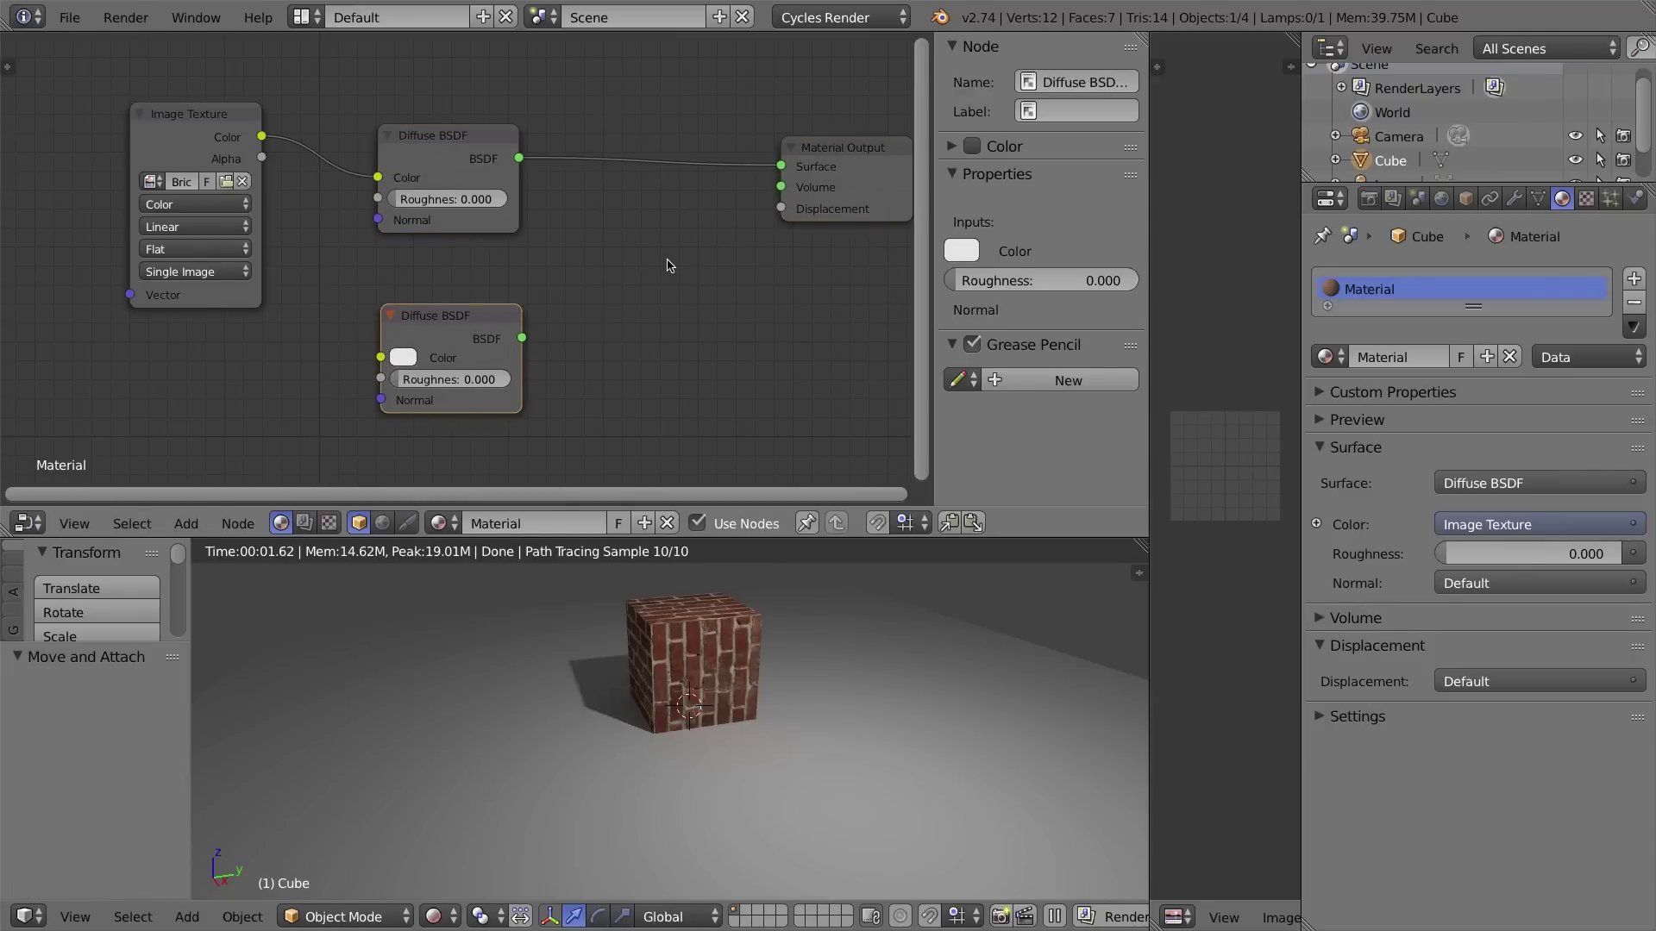
# Add a Mix Shader node between the two Diffuse BSDF nodes and the Material Output.
pyautogui.hotkey('shift', 'a')
pyautogui.moveTo(671, 263)
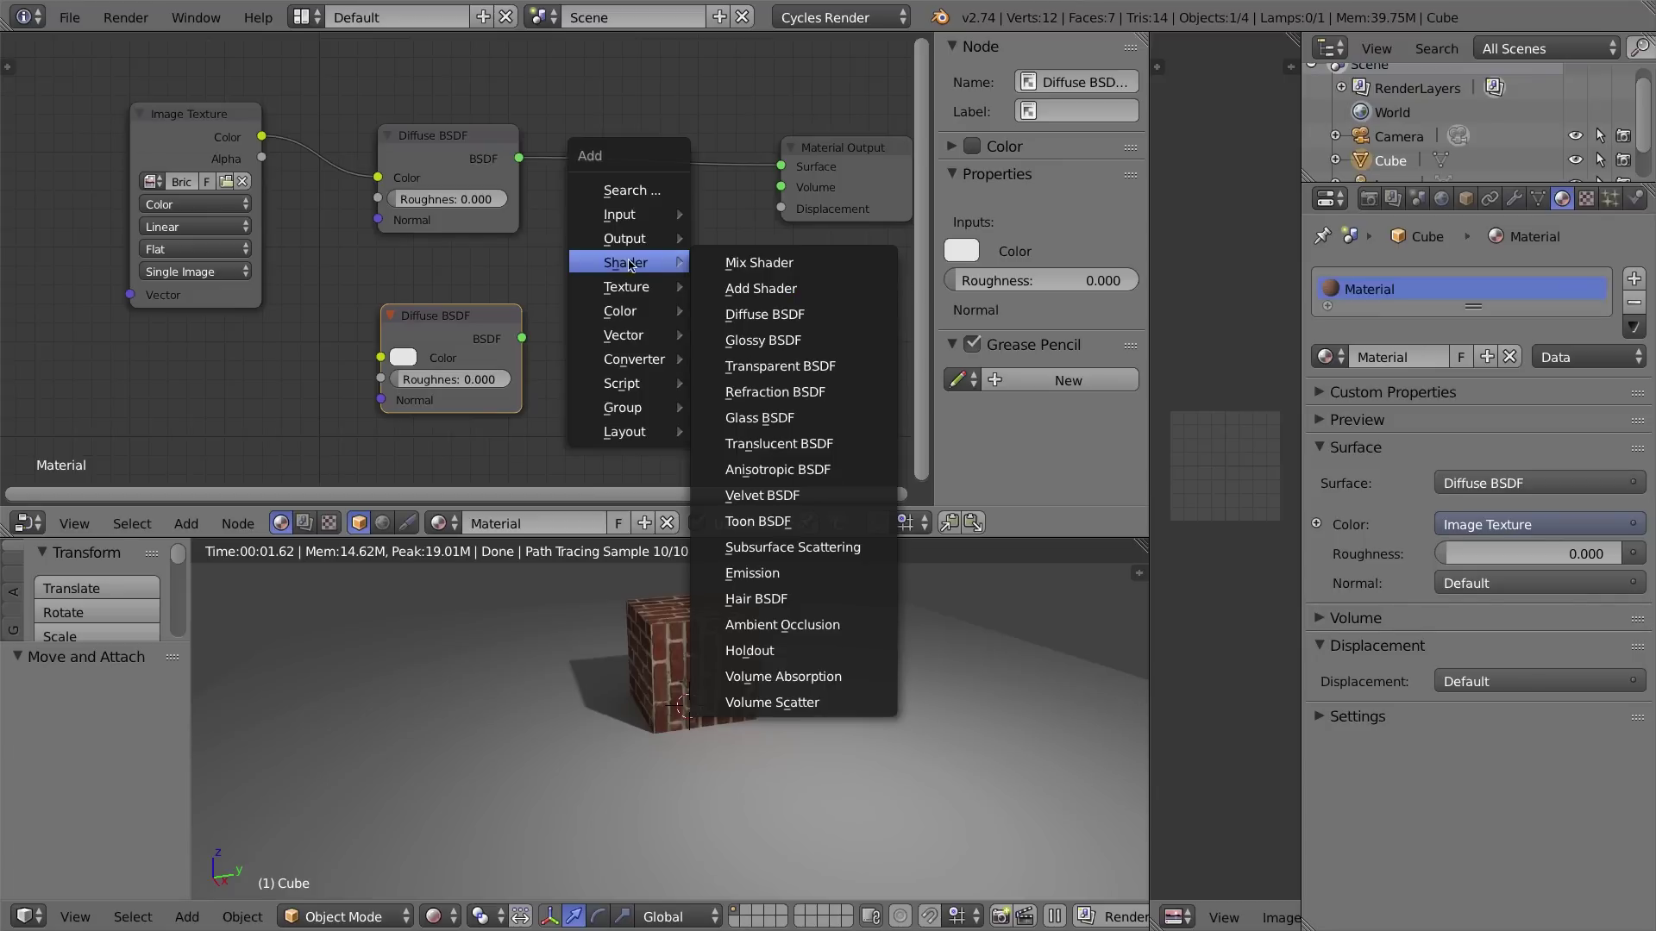
pyautogui.click(759, 262)
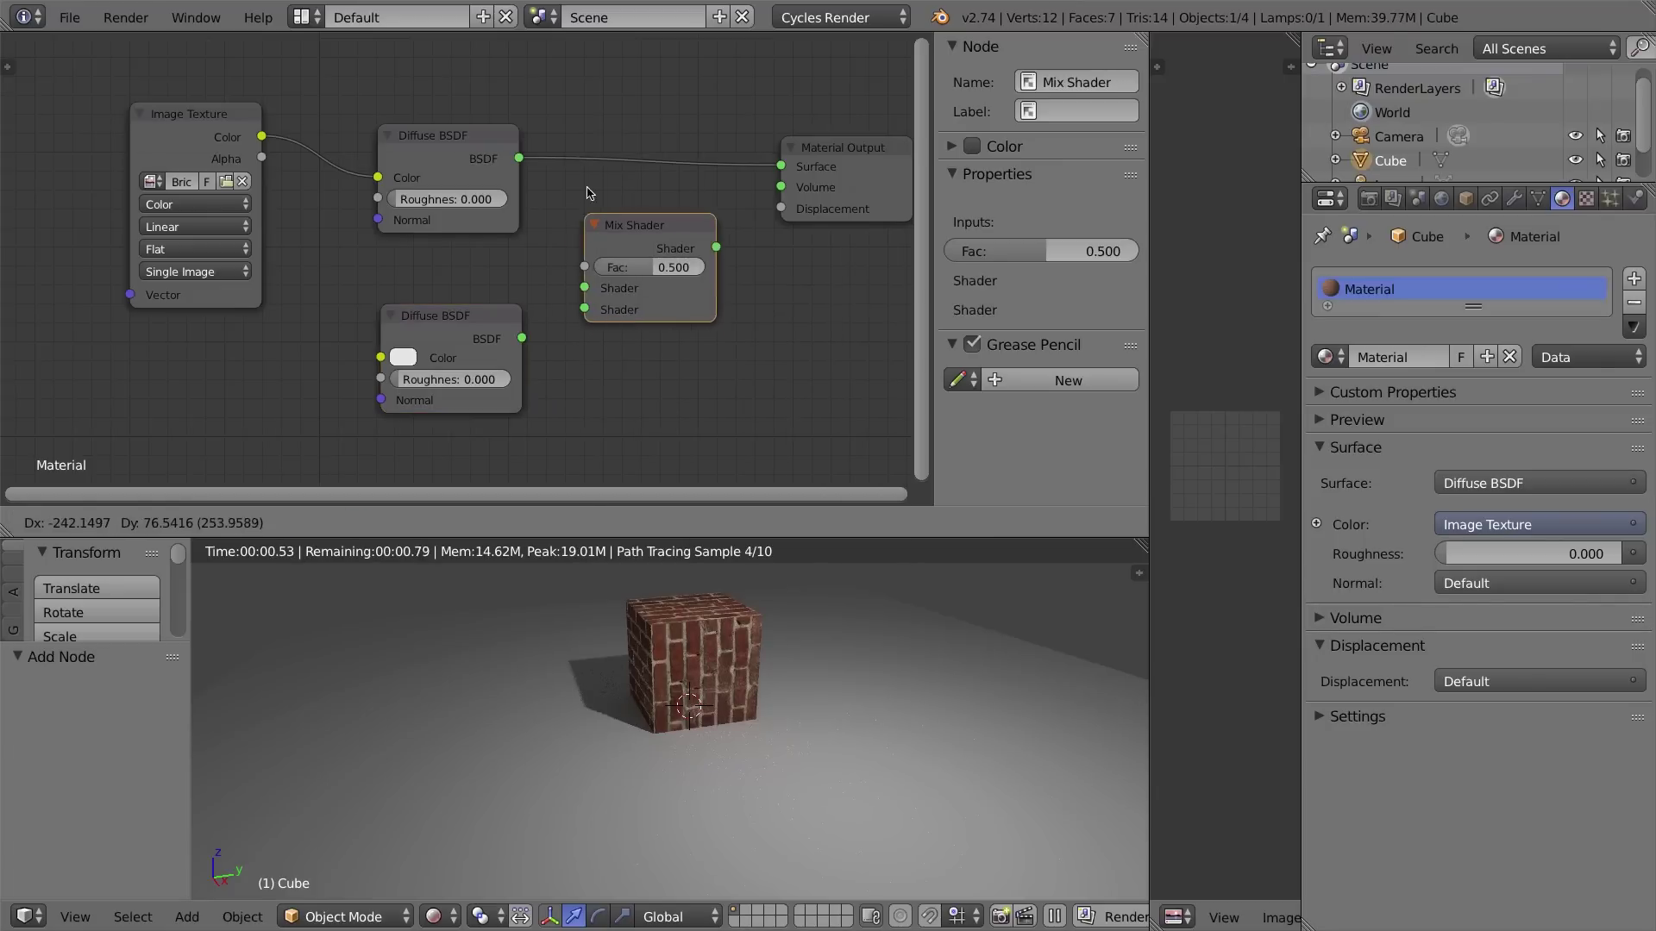
pyautogui.click(672, 229)
pyautogui.moveTo(465, 143); pyautogui.dragTo(481, 158)
pyautogui.click(632, 195)
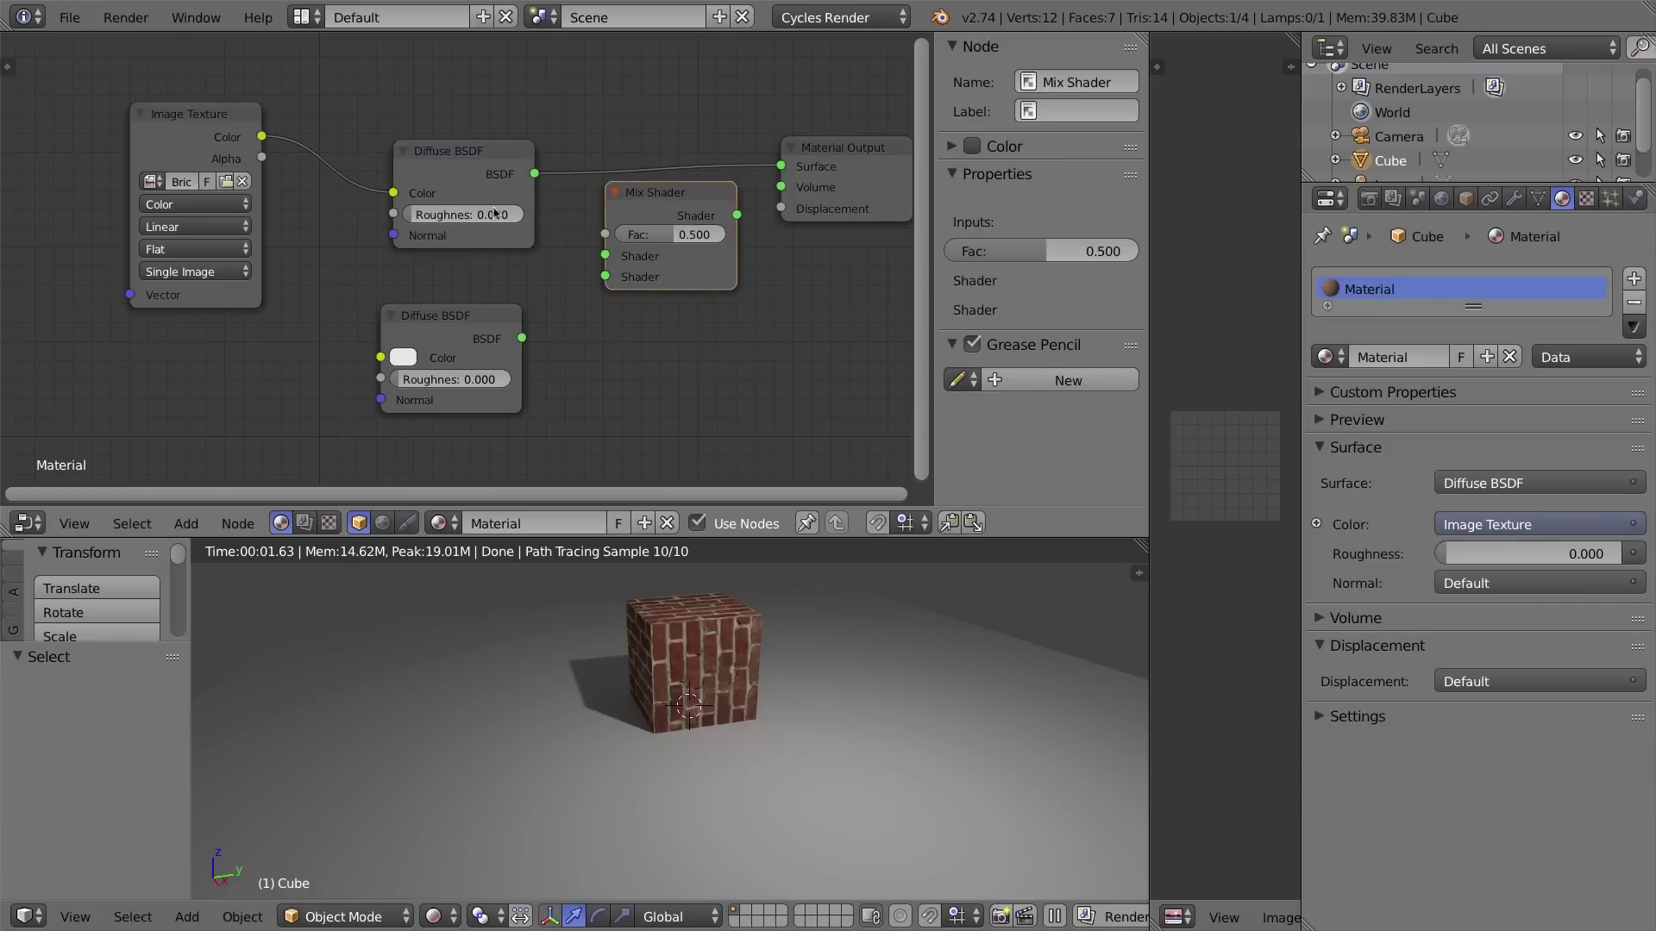
# Connect both Diffuse BSDF outputs to the Mix Shader's inputs and the Mix Shader to the Material Output's Surface.
pyautogui.moveTo(535, 175); pyautogui.dragTo(605, 256)
pyautogui.moveTo(522, 338); pyautogui.dragTo(605, 276)
pyautogui.moveTo(738, 214); pyautogui.dragTo(781, 166)
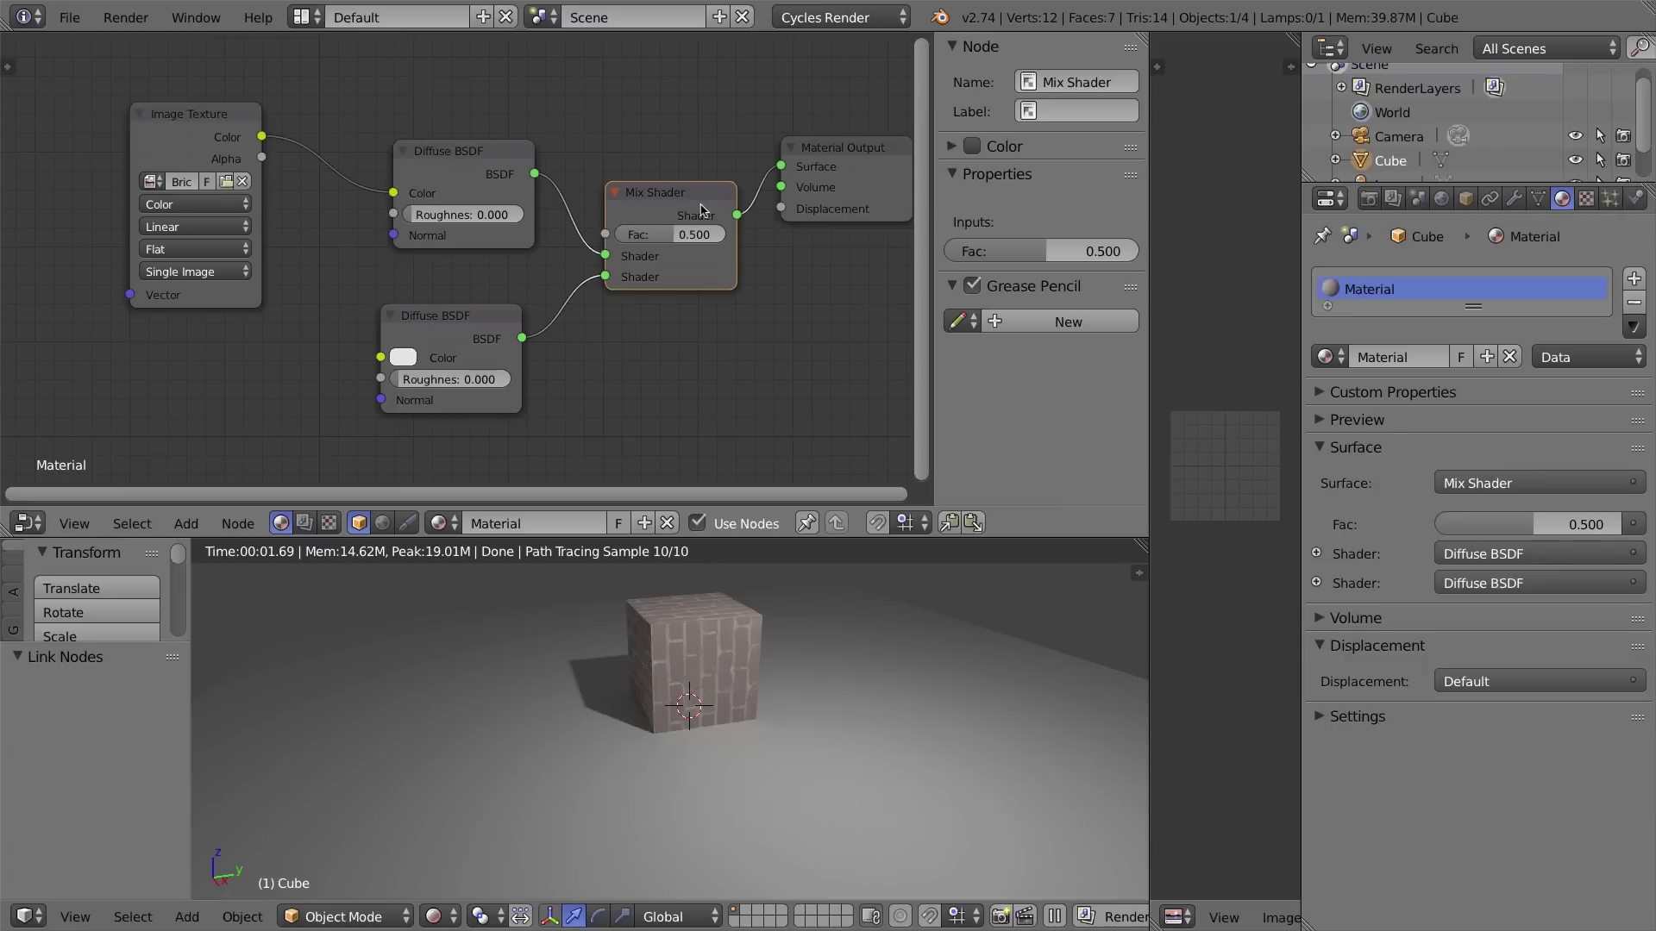
# Cut the link between the Mix Shader and the Material Output, and reconnect it to Surface.
pyautogui.moveTo(780, 167); pyautogui.dragTo(787, 167)
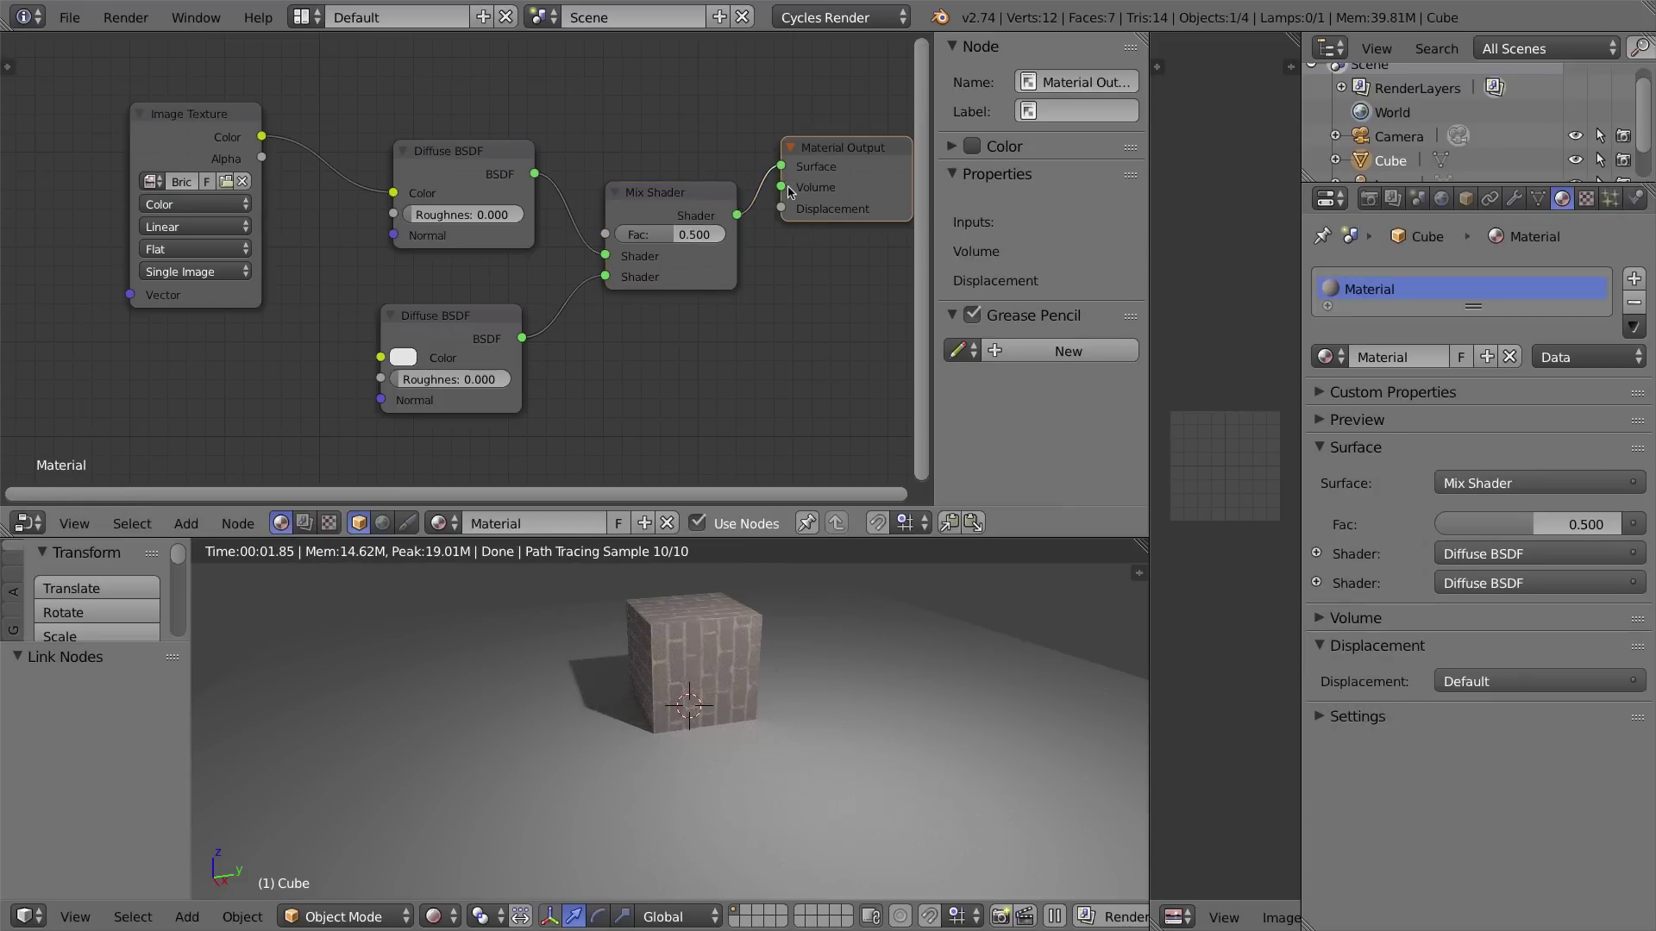
pyautogui.keyDown('ctrl'); pyautogui.moveTo(779, 310); pyautogui.dragTo(778, 313, button='right'); pyautogui.keyUp('ctrl')
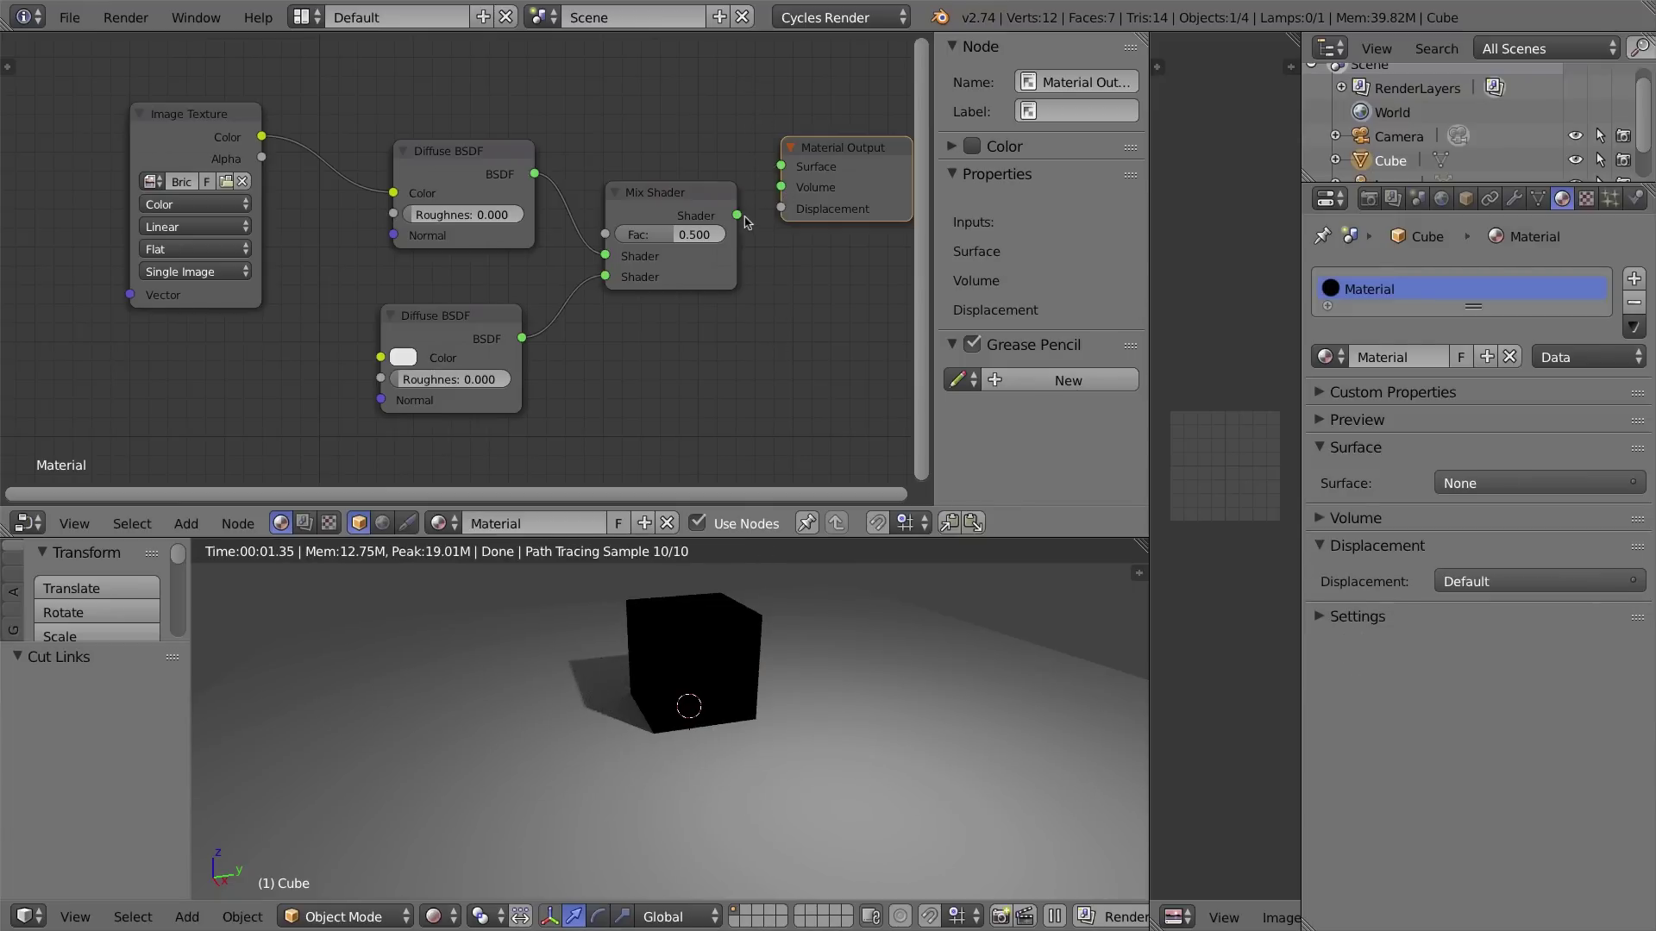
pyautogui.moveTo(738, 215); pyautogui.dragTo(781, 167)
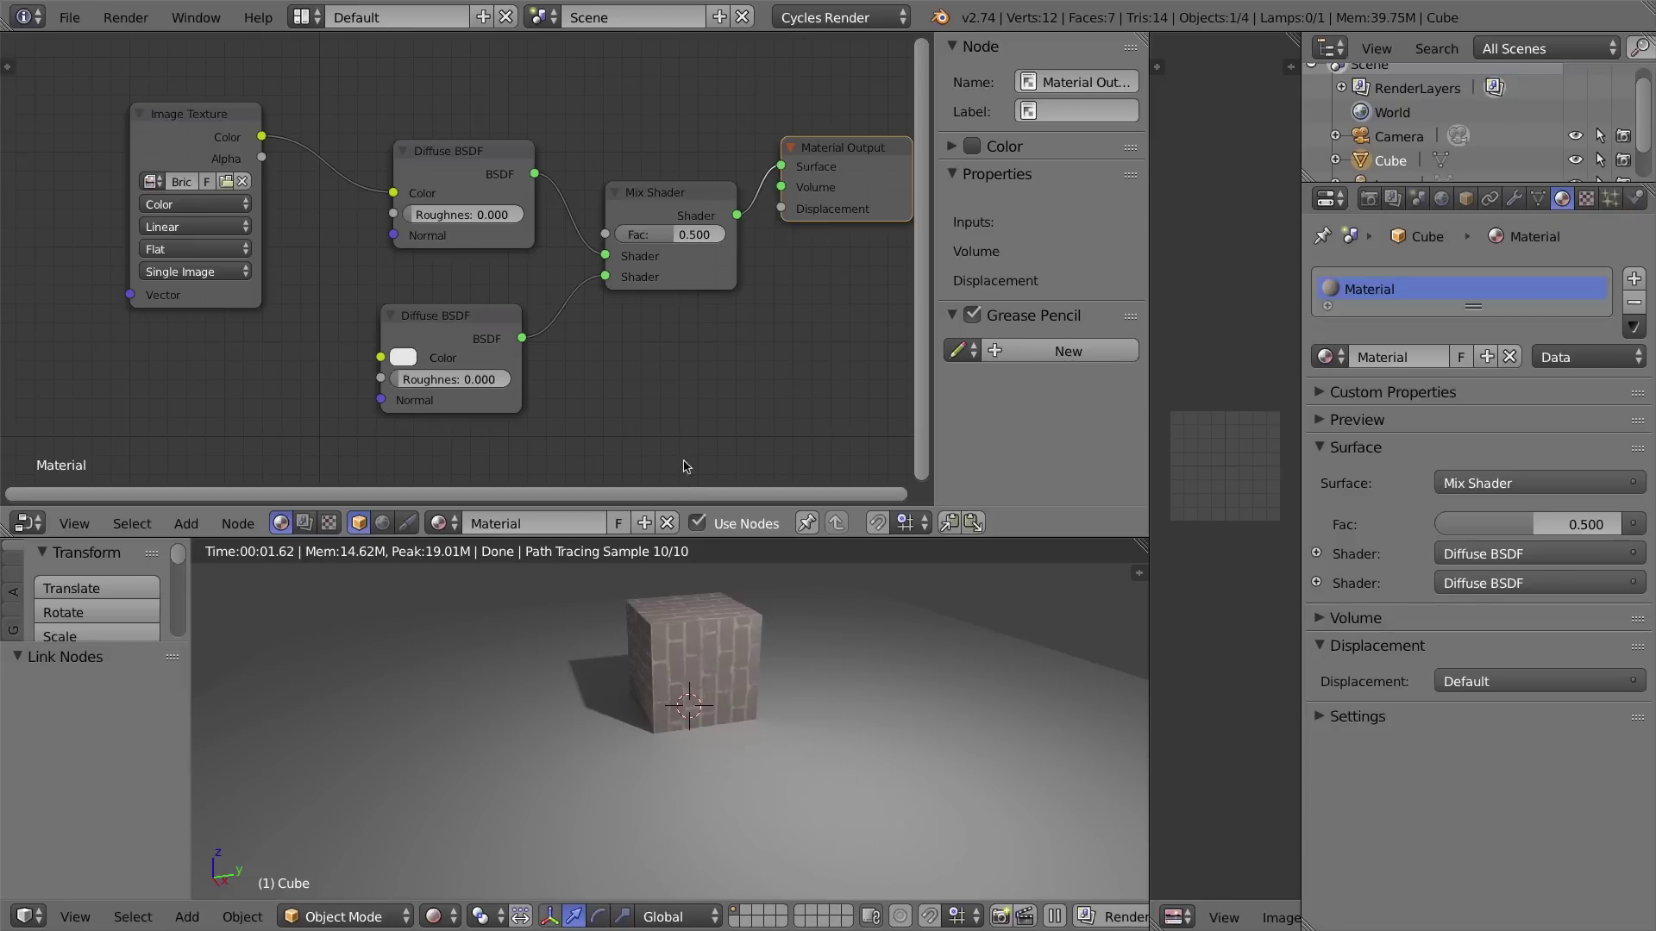
# Add a second Image Texture node below the brick texture node in the cube's material.
pyautogui.moveTo(449, 322); pyautogui.dragTo(457, 317)
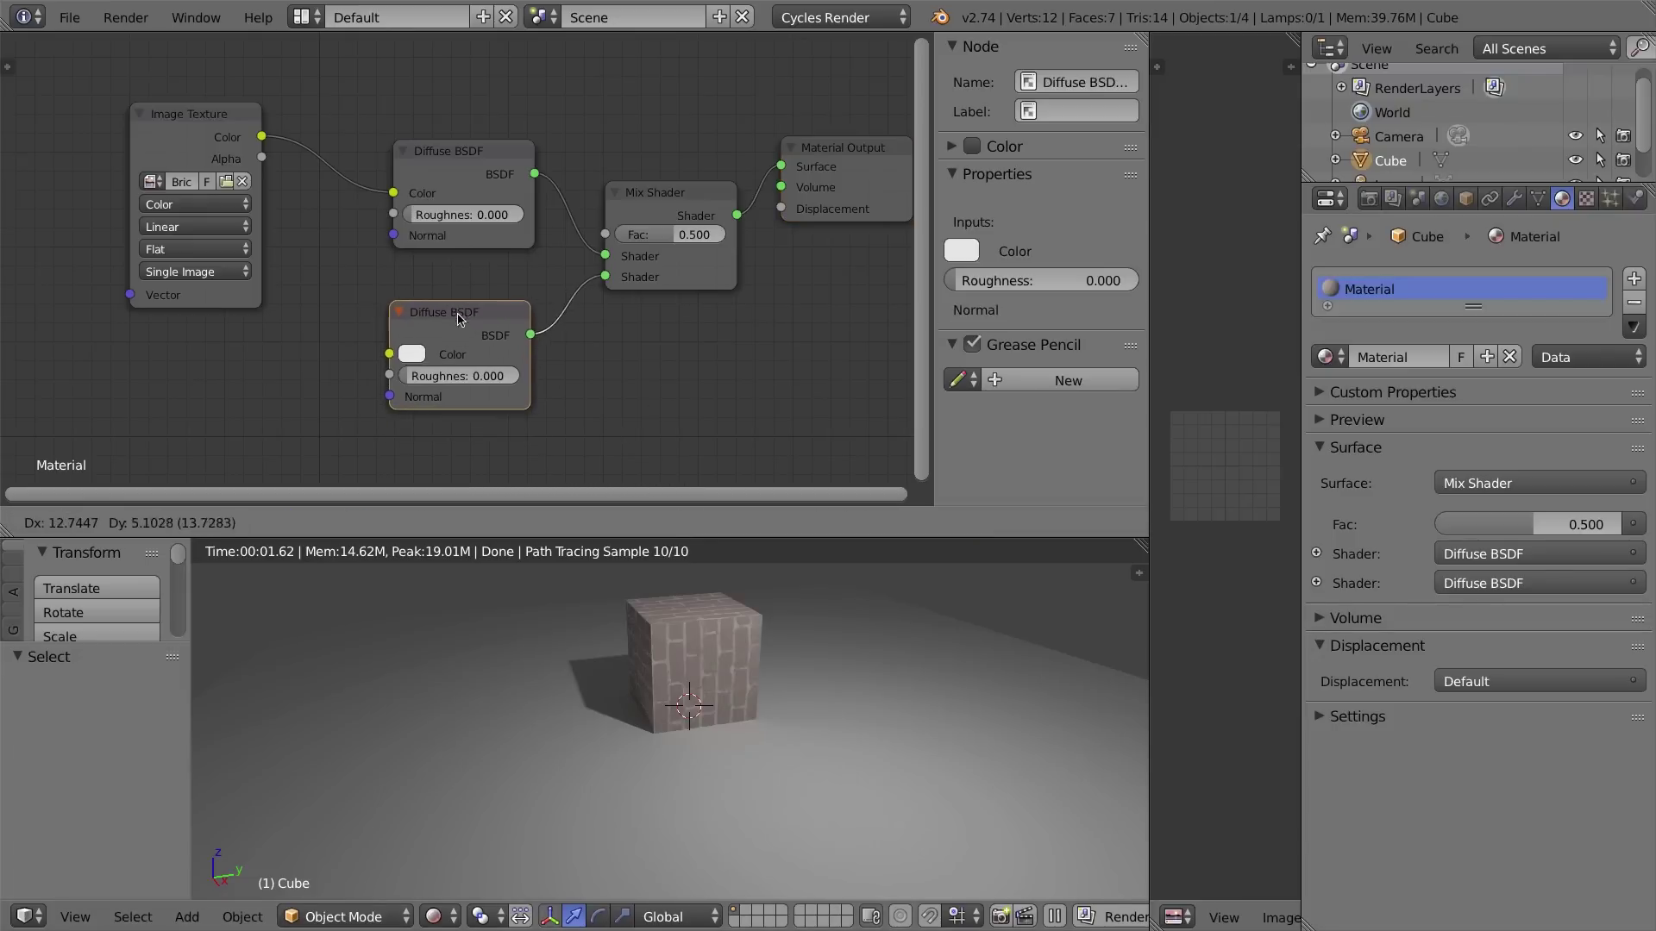
pyautogui.moveTo(653, 667); pyautogui.dragTo(812, 653, button='middle')
pyautogui.moveTo(689, 632); pyautogui.dragTo(721, 674, button='middle')
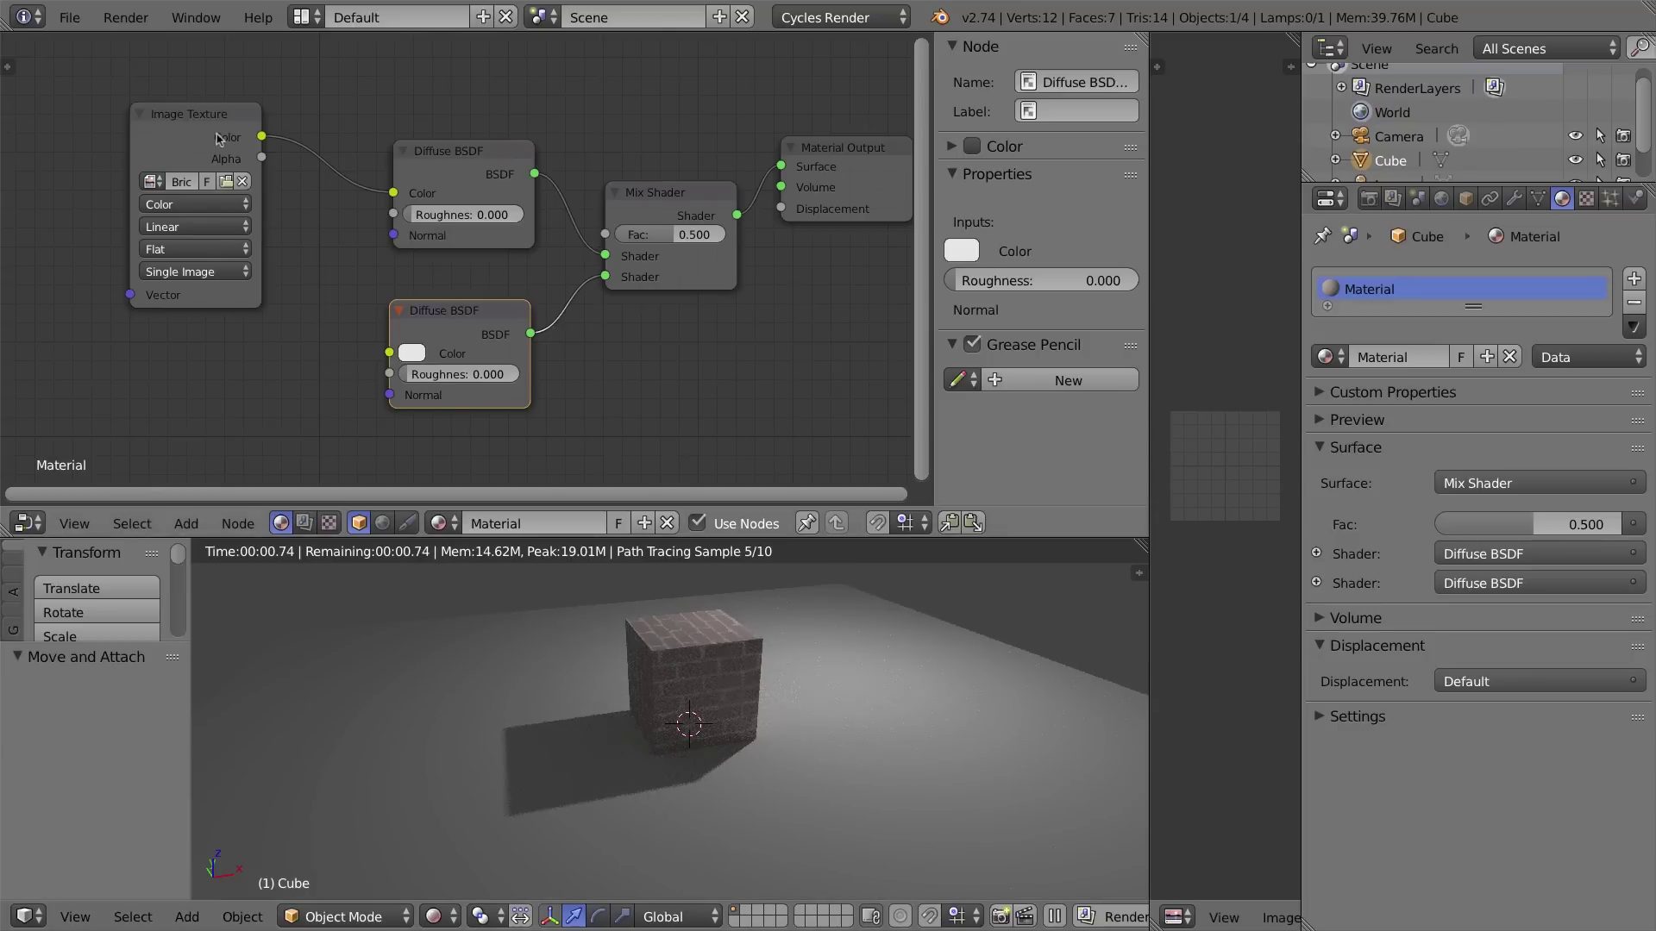
pyautogui.moveTo(218, 138); pyautogui.dragTo(224, 94)
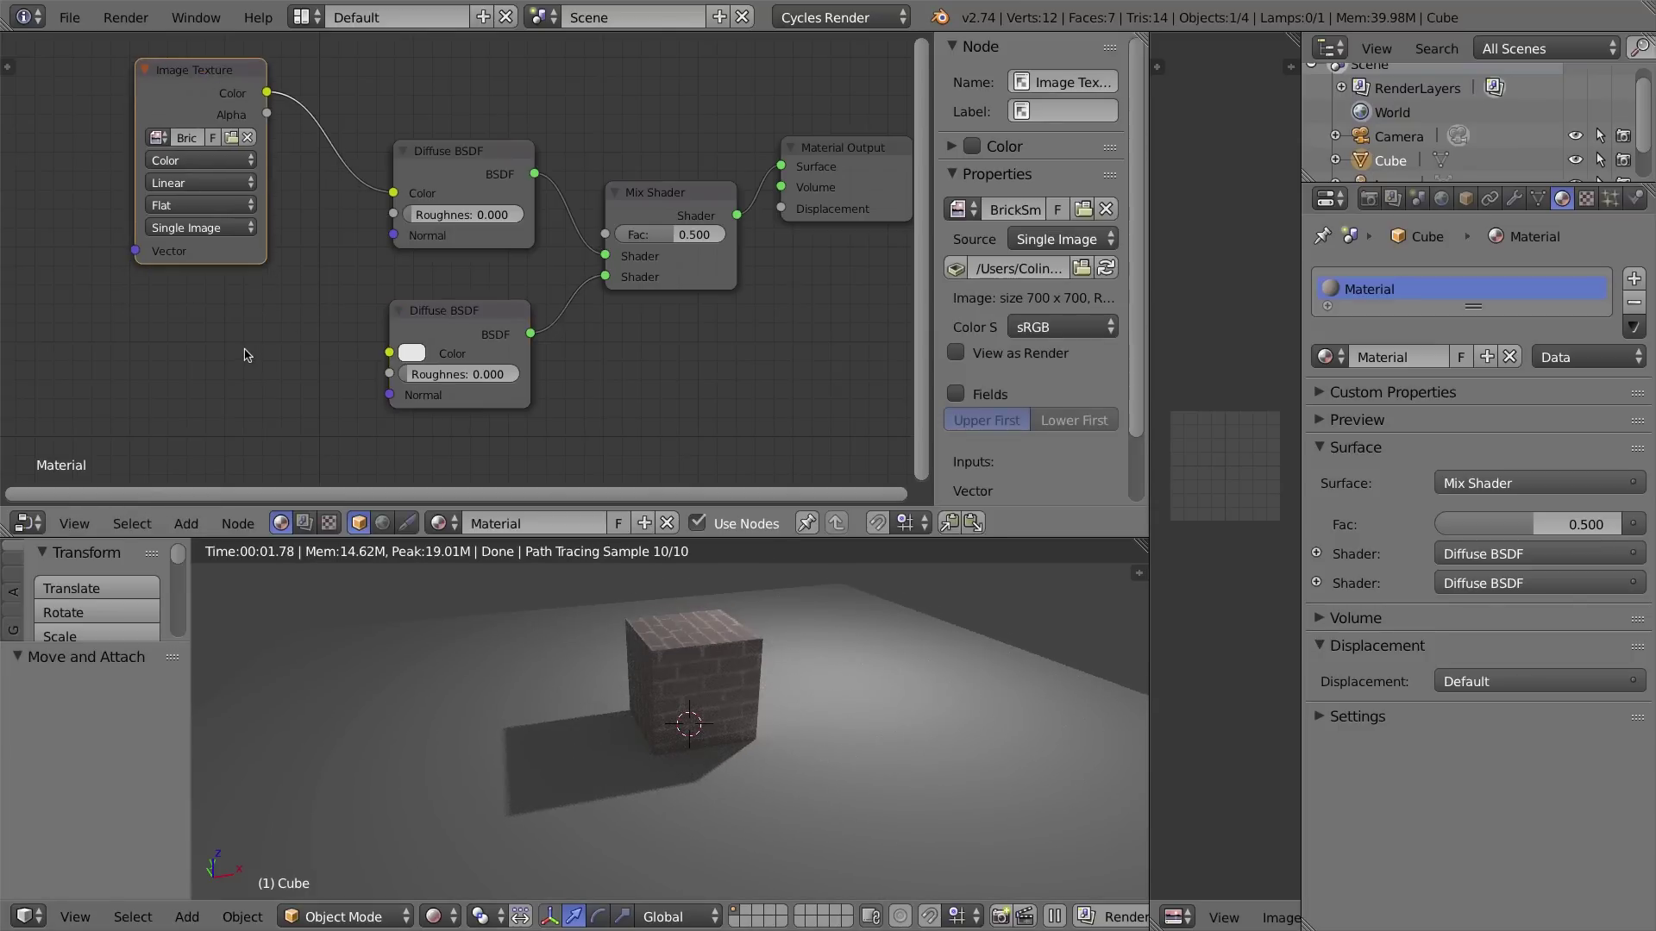
pyautogui.hotkey('shift', 'a')
pyautogui.moveTo(244, 349)
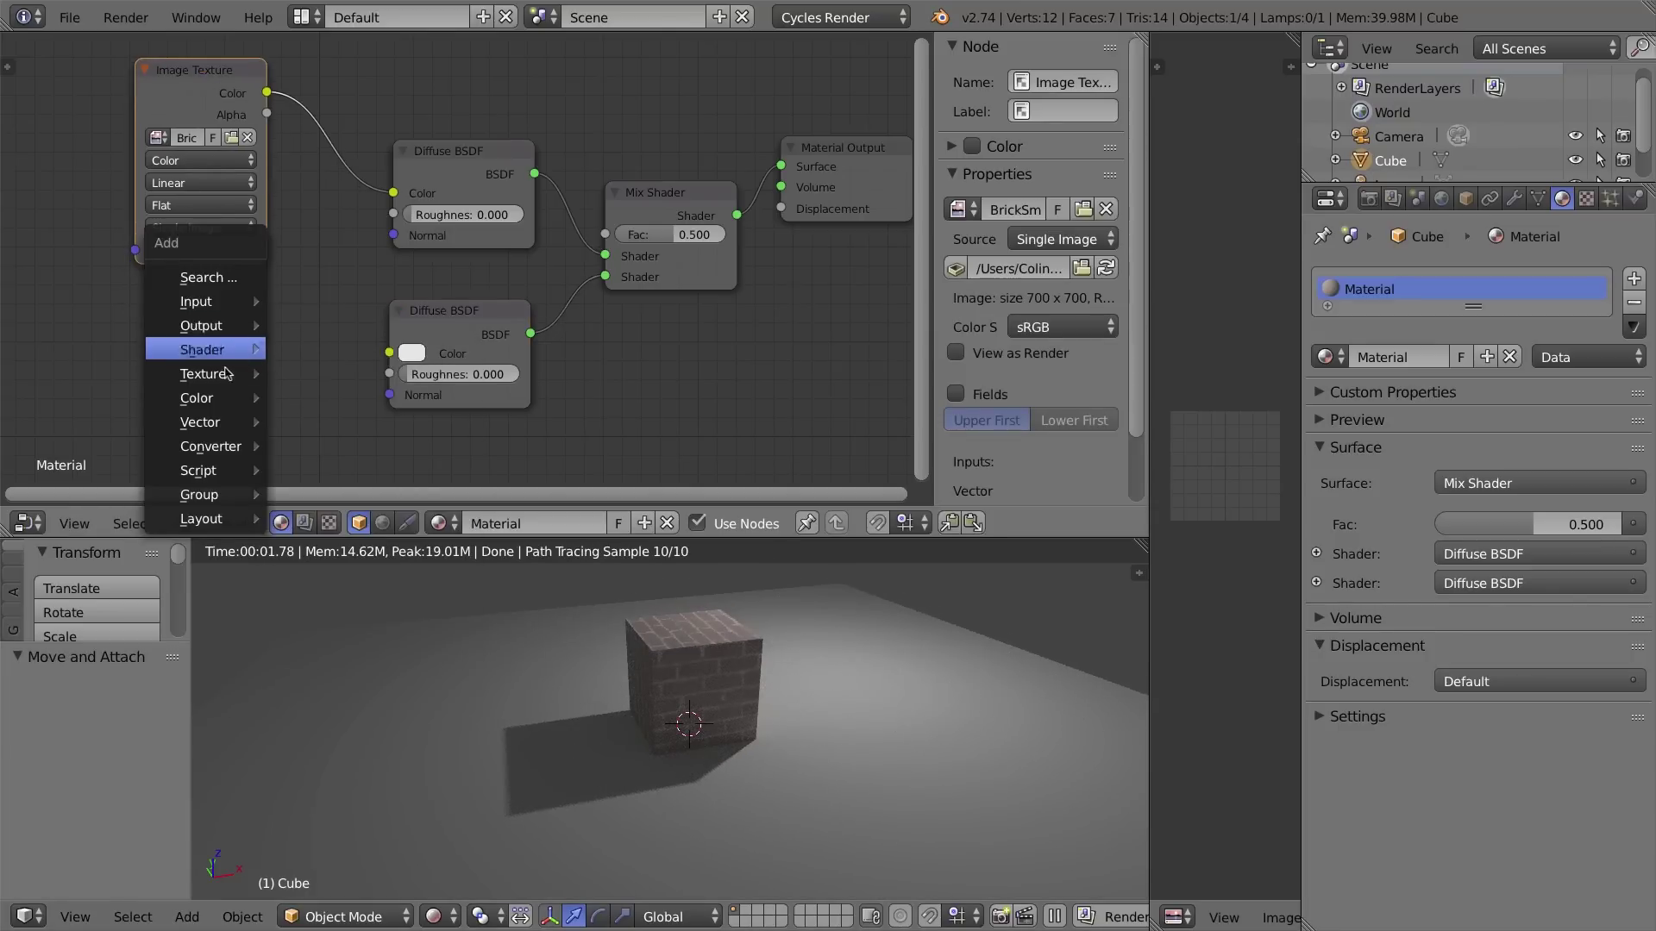
pyautogui.click(358, 375)
pyautogui.click(151, 307)
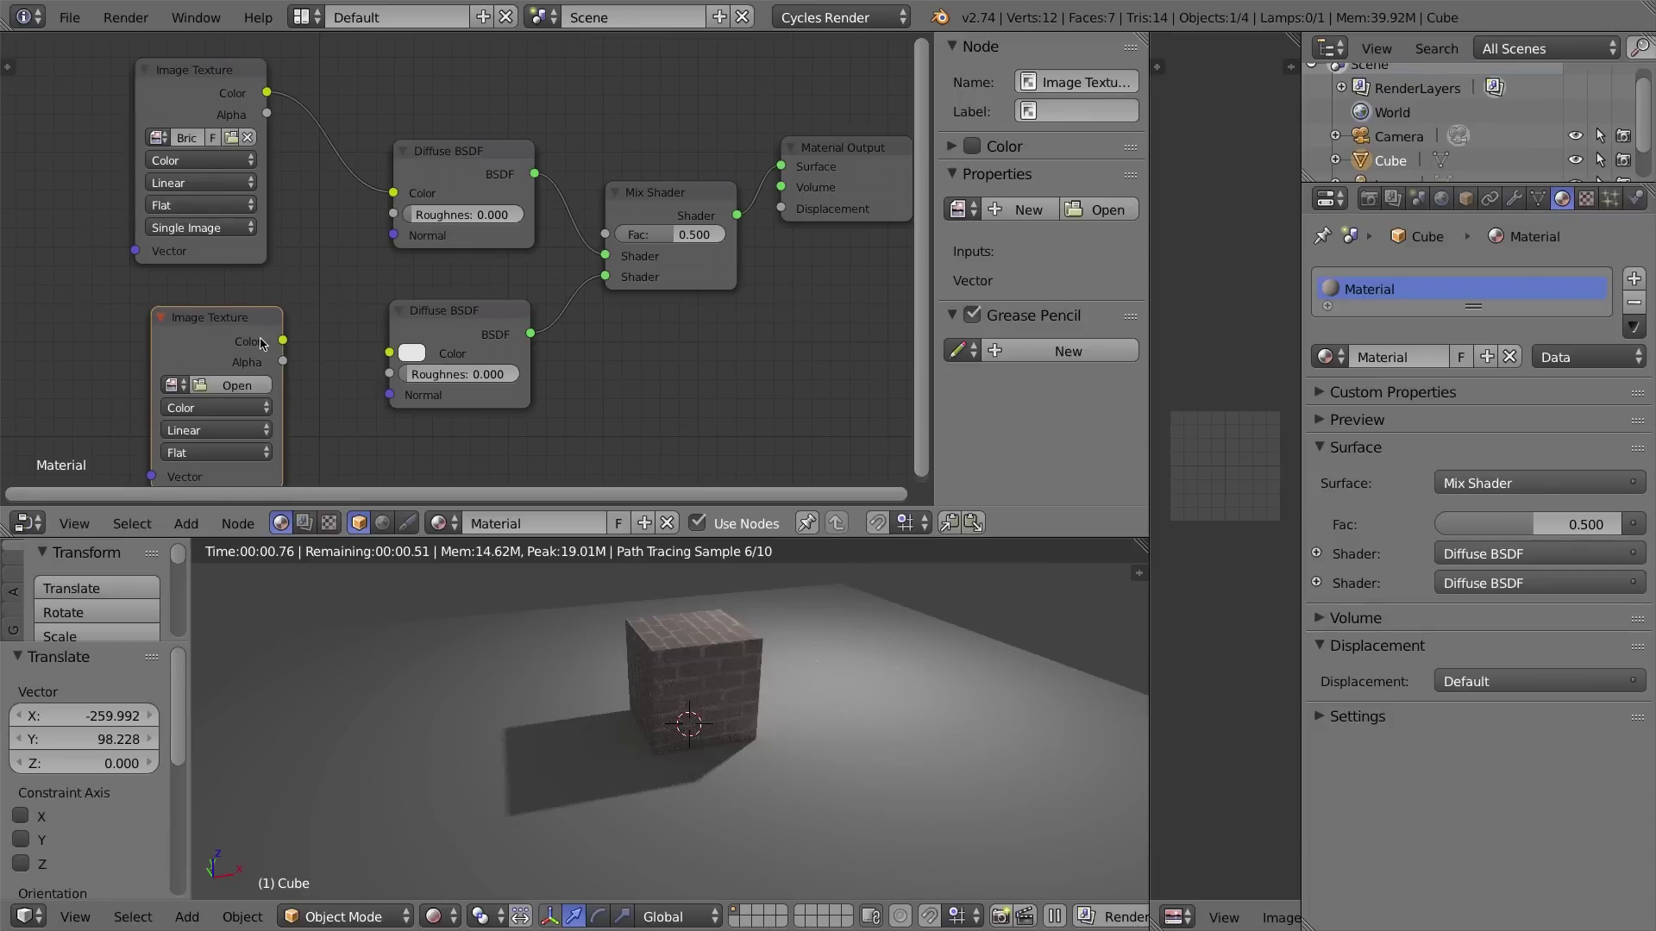
# Connect the new Image Texture's Color to the lower Diffuse BSDF's Color and assign the CG image to it.
pyautogui.moveTo(284, 342); pyautogui.dragTo(337, 352)
pyautogui.moveTo(394, 358); pyautogui.dragTo(394, 357)
pyautogui.moveTo(443, 314); pyautogui.dragTo(467, 320)
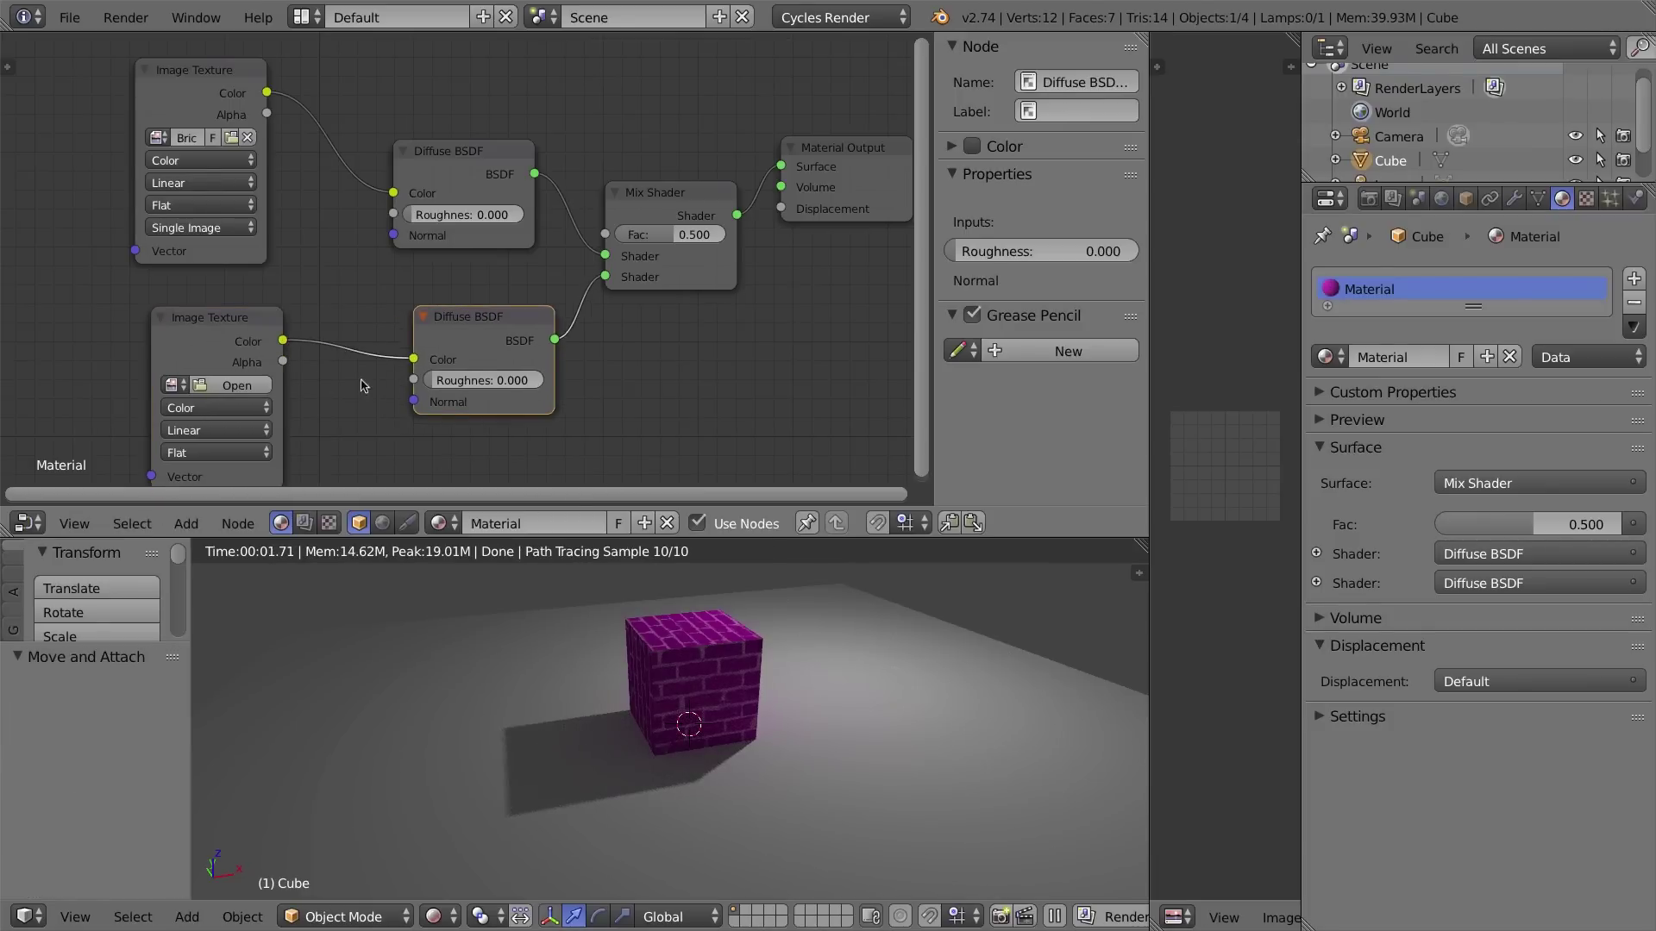
pyautogui.moveTo(240, 326)
pyautogui.mouseDown()
pyautogui.moveTo(271, 307)
pyautogui.moveTo(231, 315)
pyautogui.mouseUp()
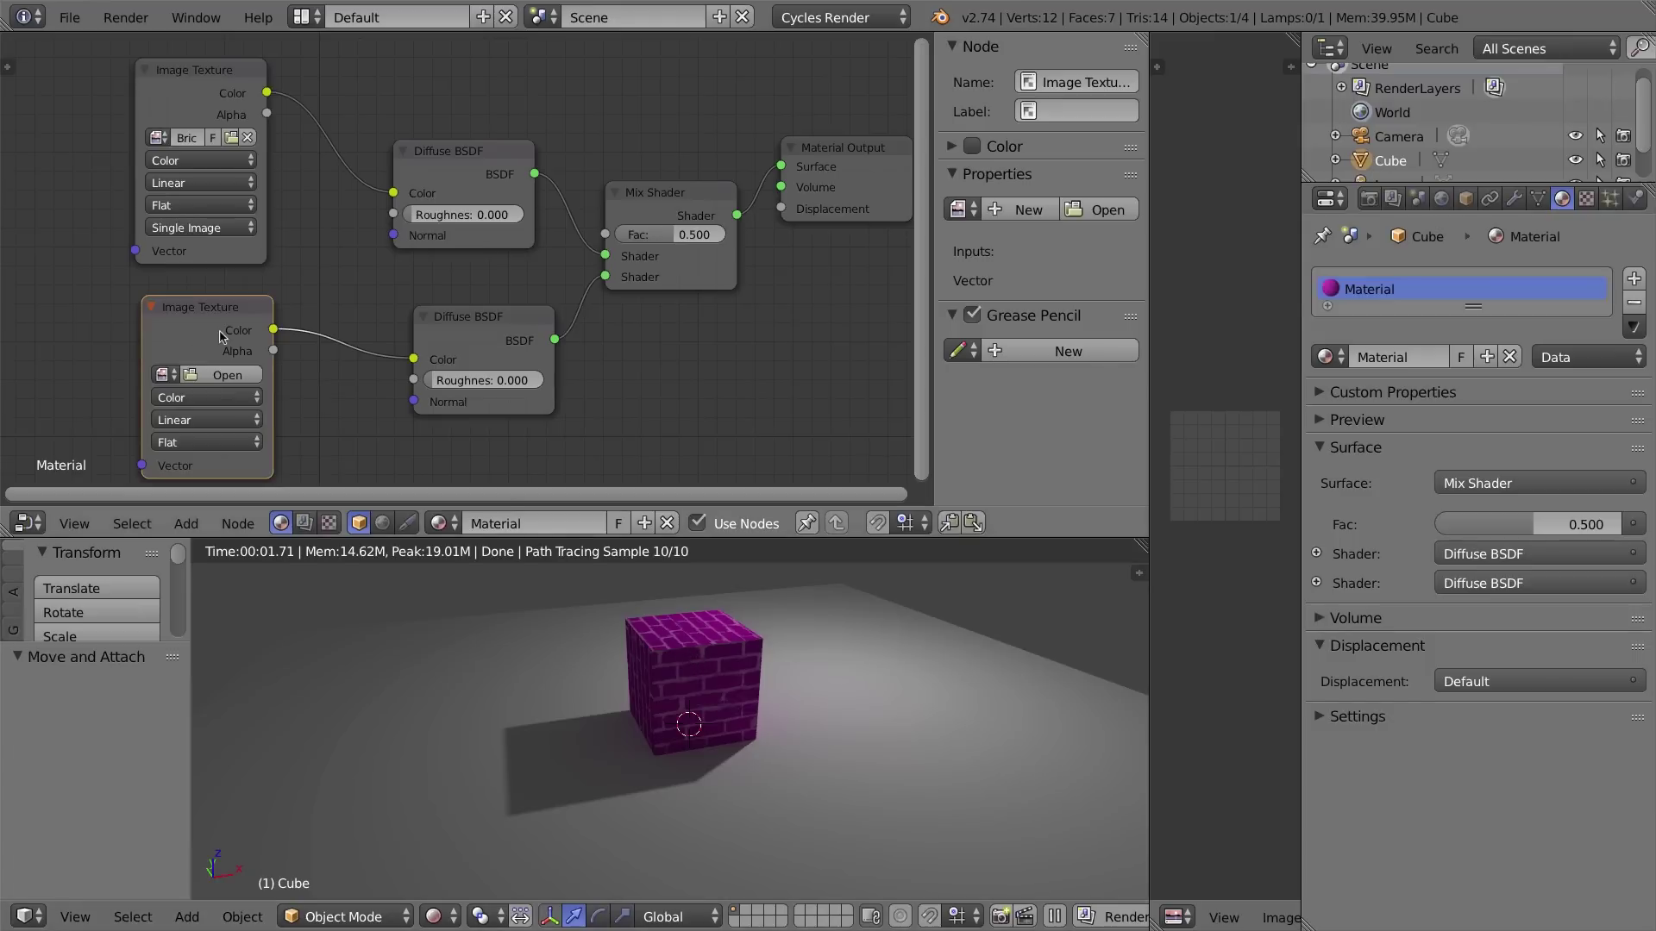
pyautogui.moveTo(389, 385); pyautogui.dragTo(543, 315, button='middle')
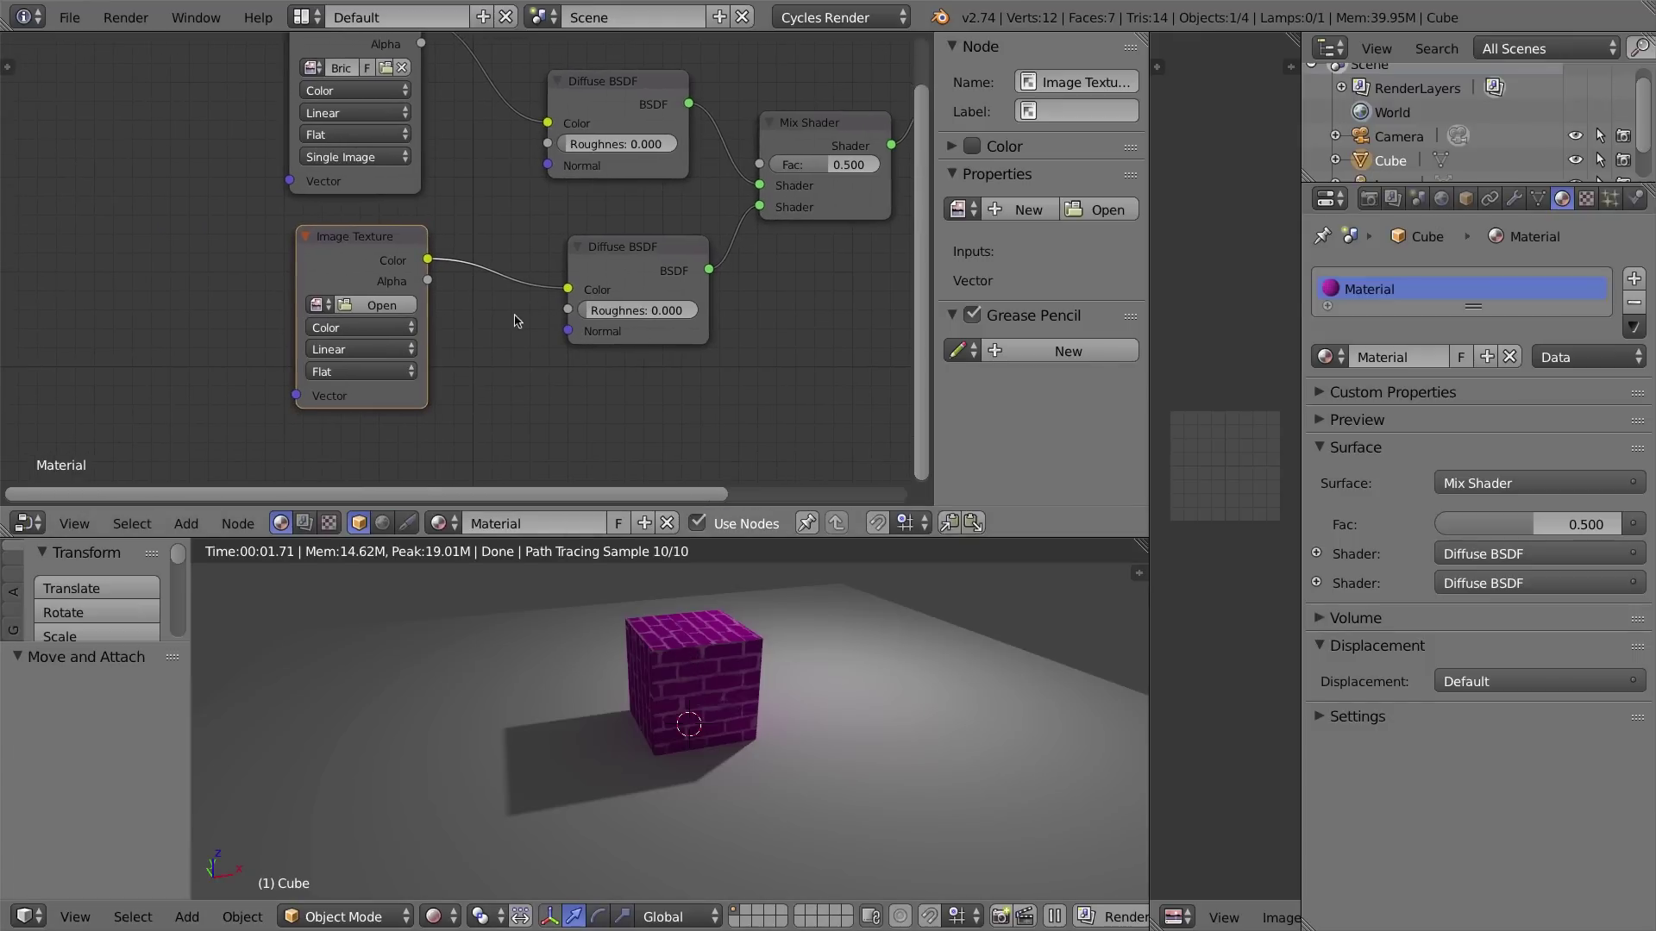
pyautogui.click(321, 305)
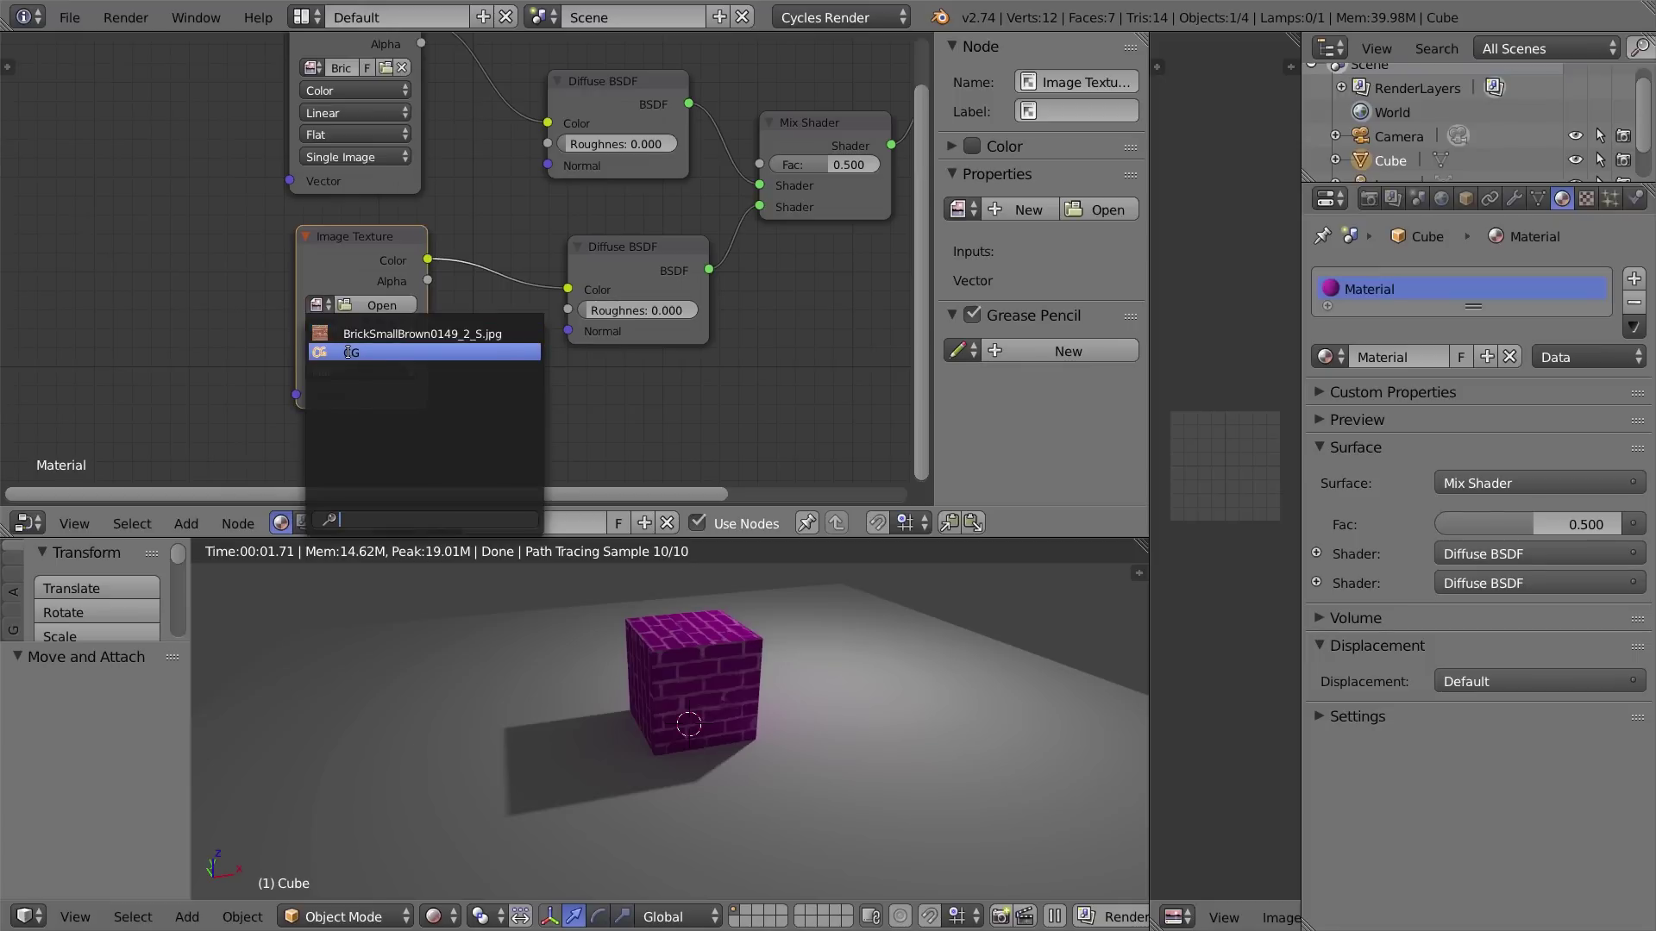
pyautogui.click(348, 352)
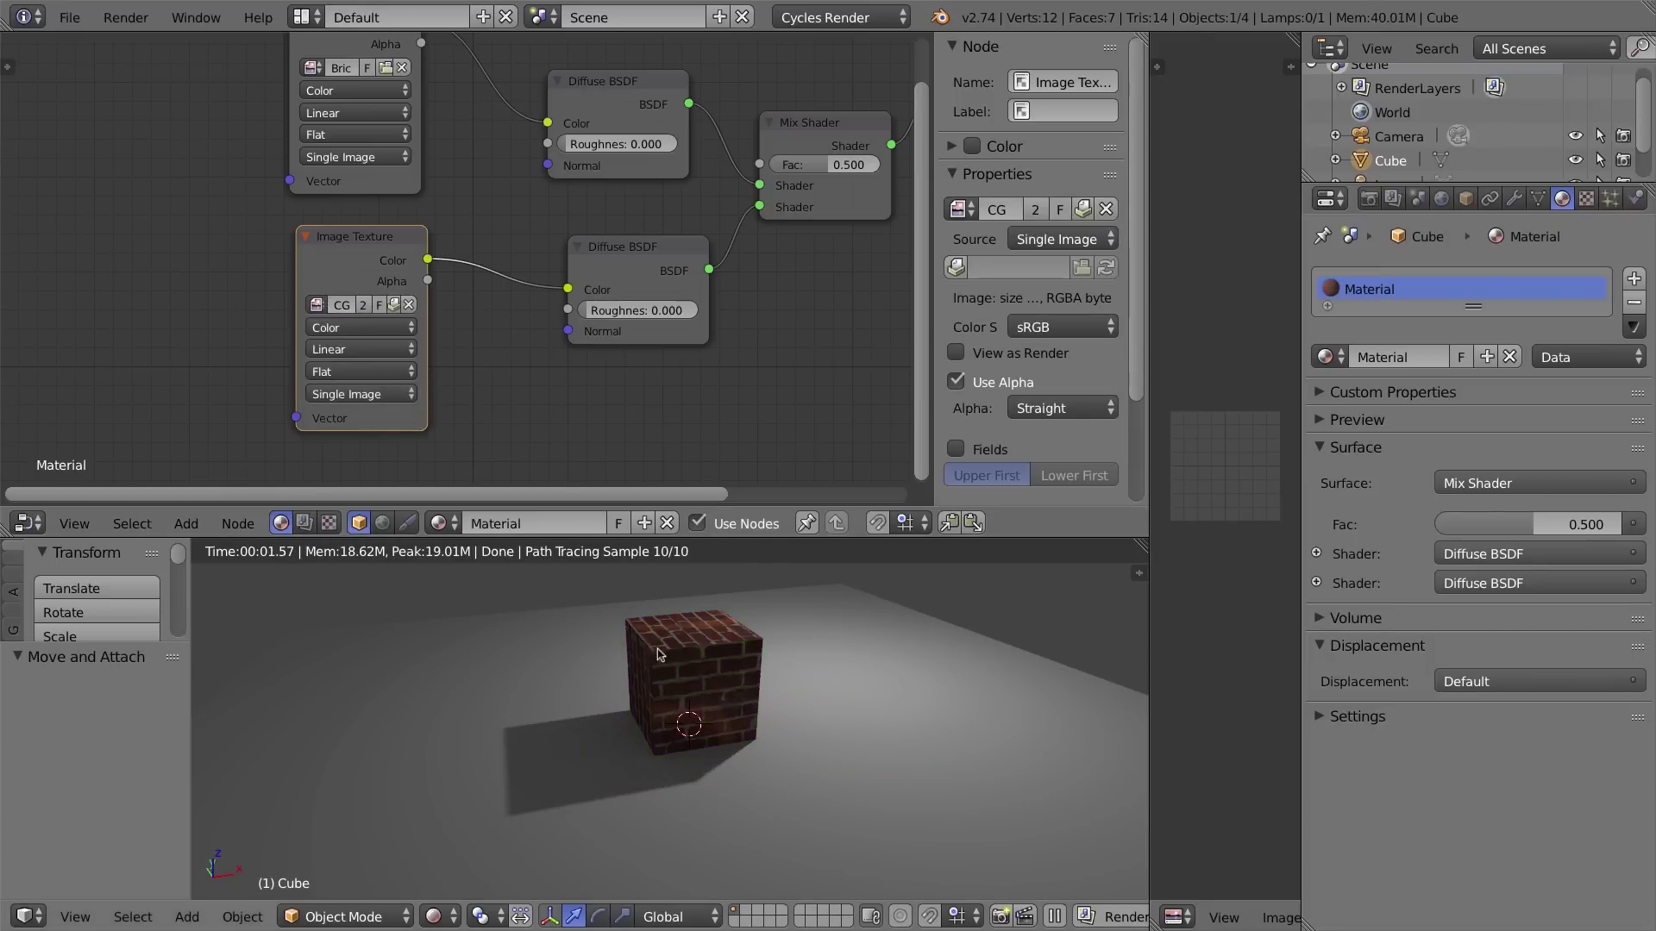
# Examine the mixed brick and CG textures on the cube from several sides.
pyautogui.moveTo(670, 680); pyautogui.dragTo(887, 700, button='middle')
pyautogui.moveTo(777, 754); pyautogui.dragTo(894, 704, button='middle')
pyautogui.moveTo(743, 703); pyautogui.dragTo(954, 691, button='middle')
pyautogui.moveTo(630, 695); pyautogui.dragTo(770, 688, button='middle')
pyautogui.moveTo(622, 723); pyautogui.dragTo(798, 743, button='middle')
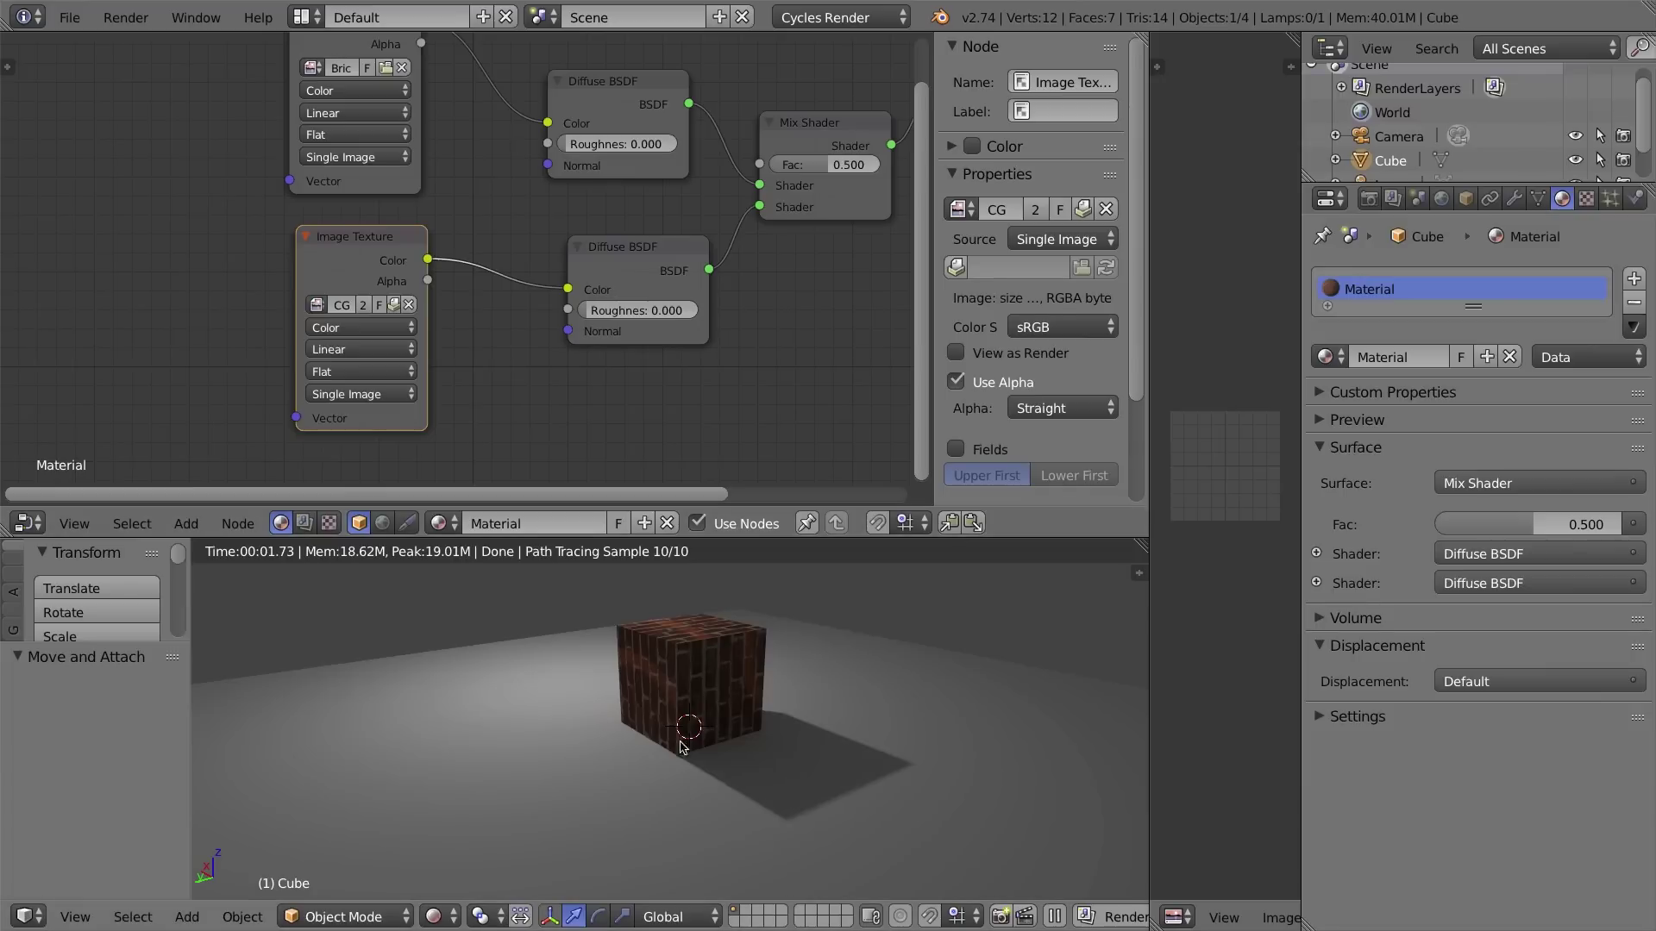
# Set the viewport shading to Material and put the cube into Edit Mode.
pyautogui.rightClick(700, 653)
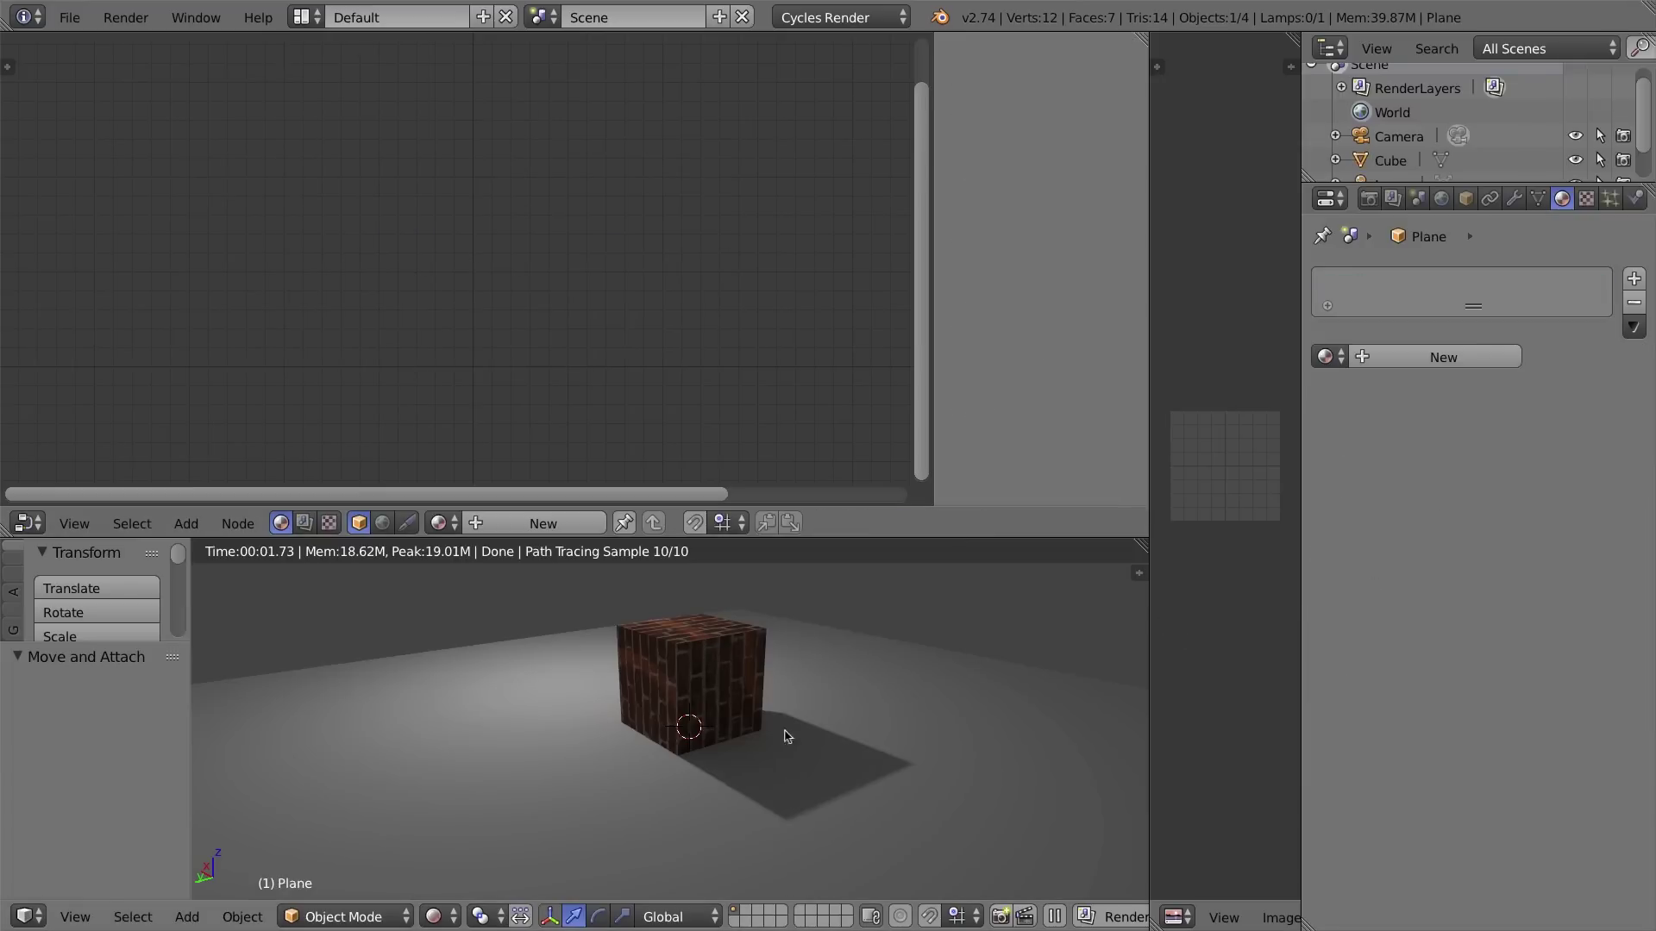
pyautogui.press('Tab')
pyautogui.press('Tab')
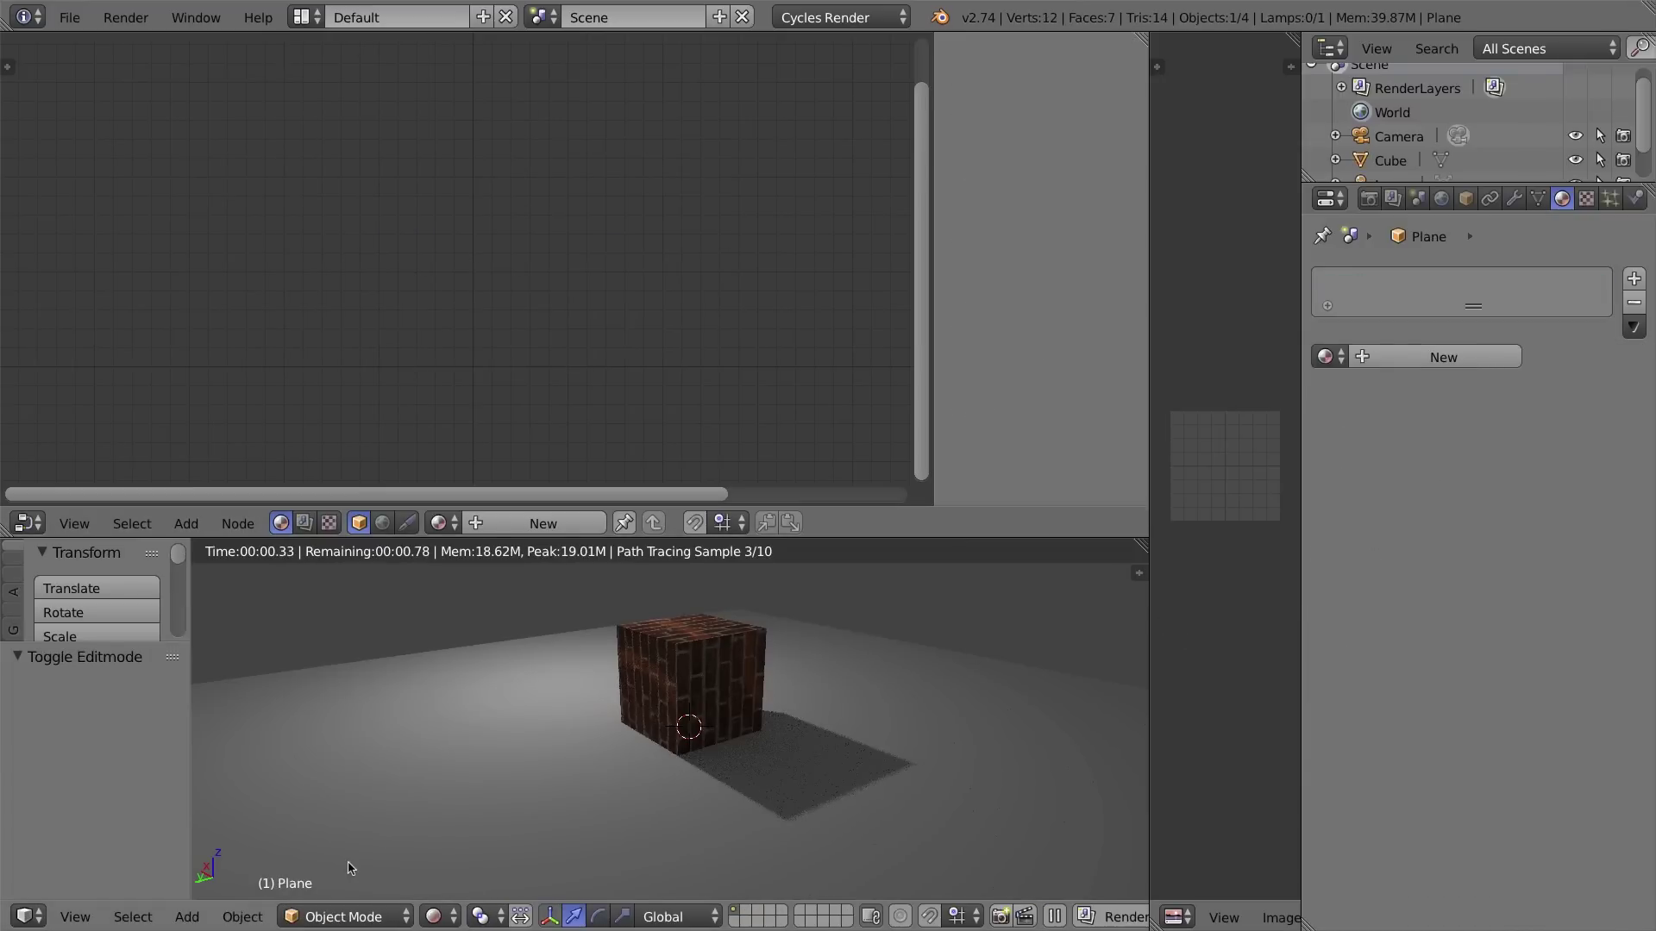
pyautogui.click(434, 917)
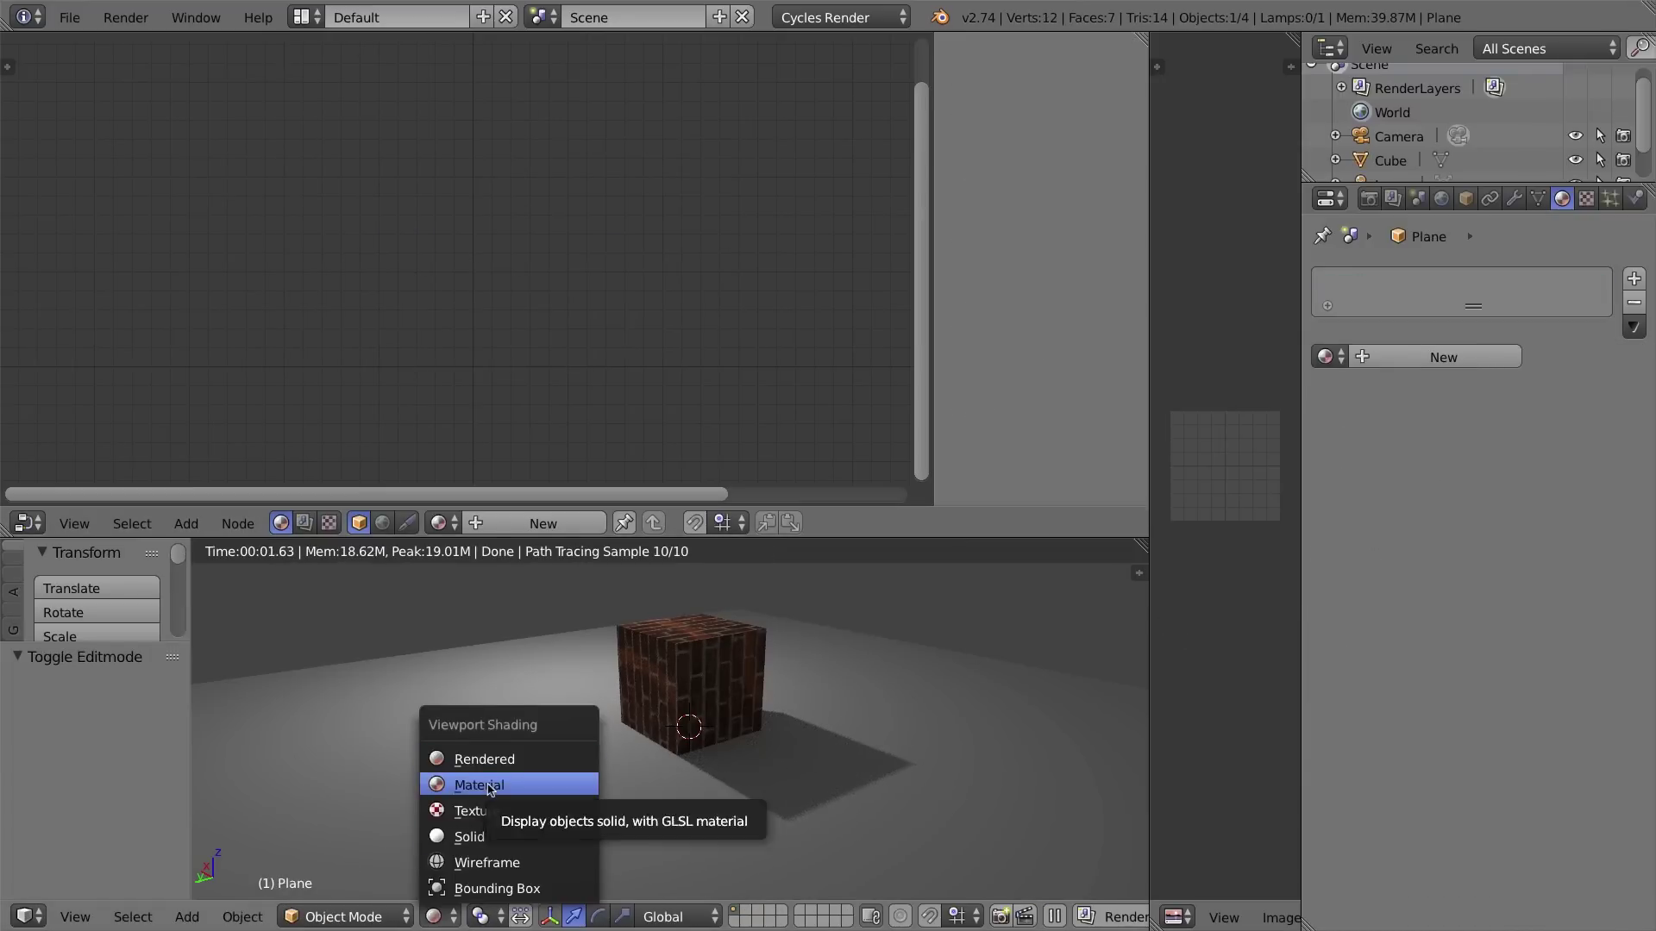
pyautogui.click(489, 786)
pyautogui.rightClick(703, 661)
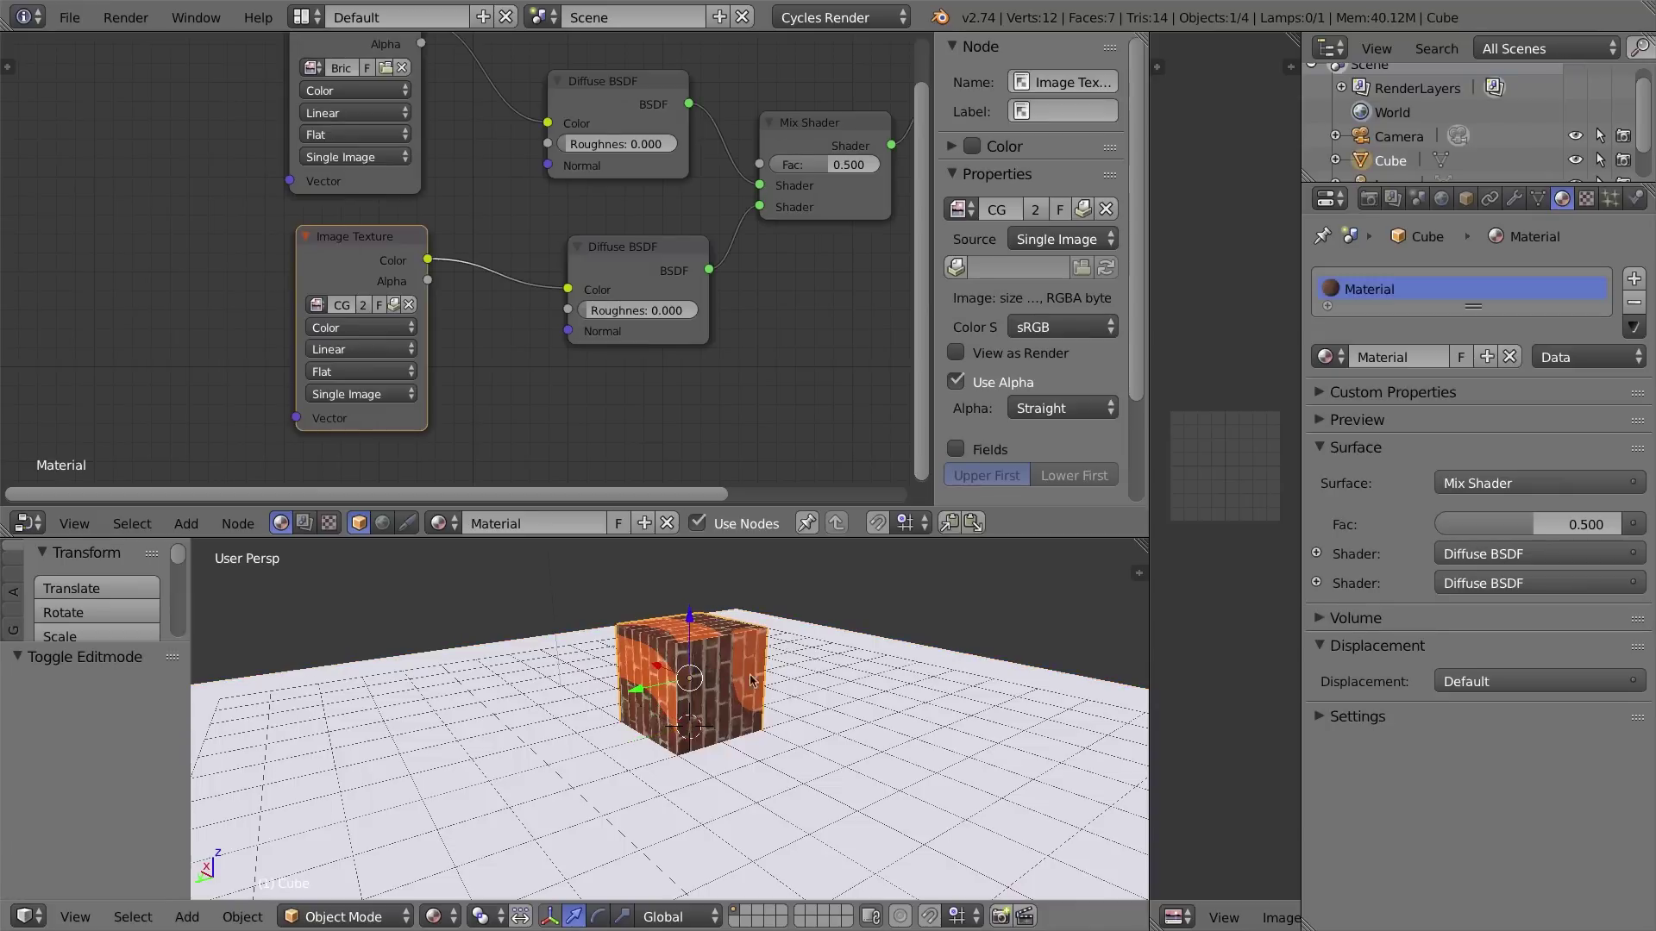
pyautogui.press('Tab')
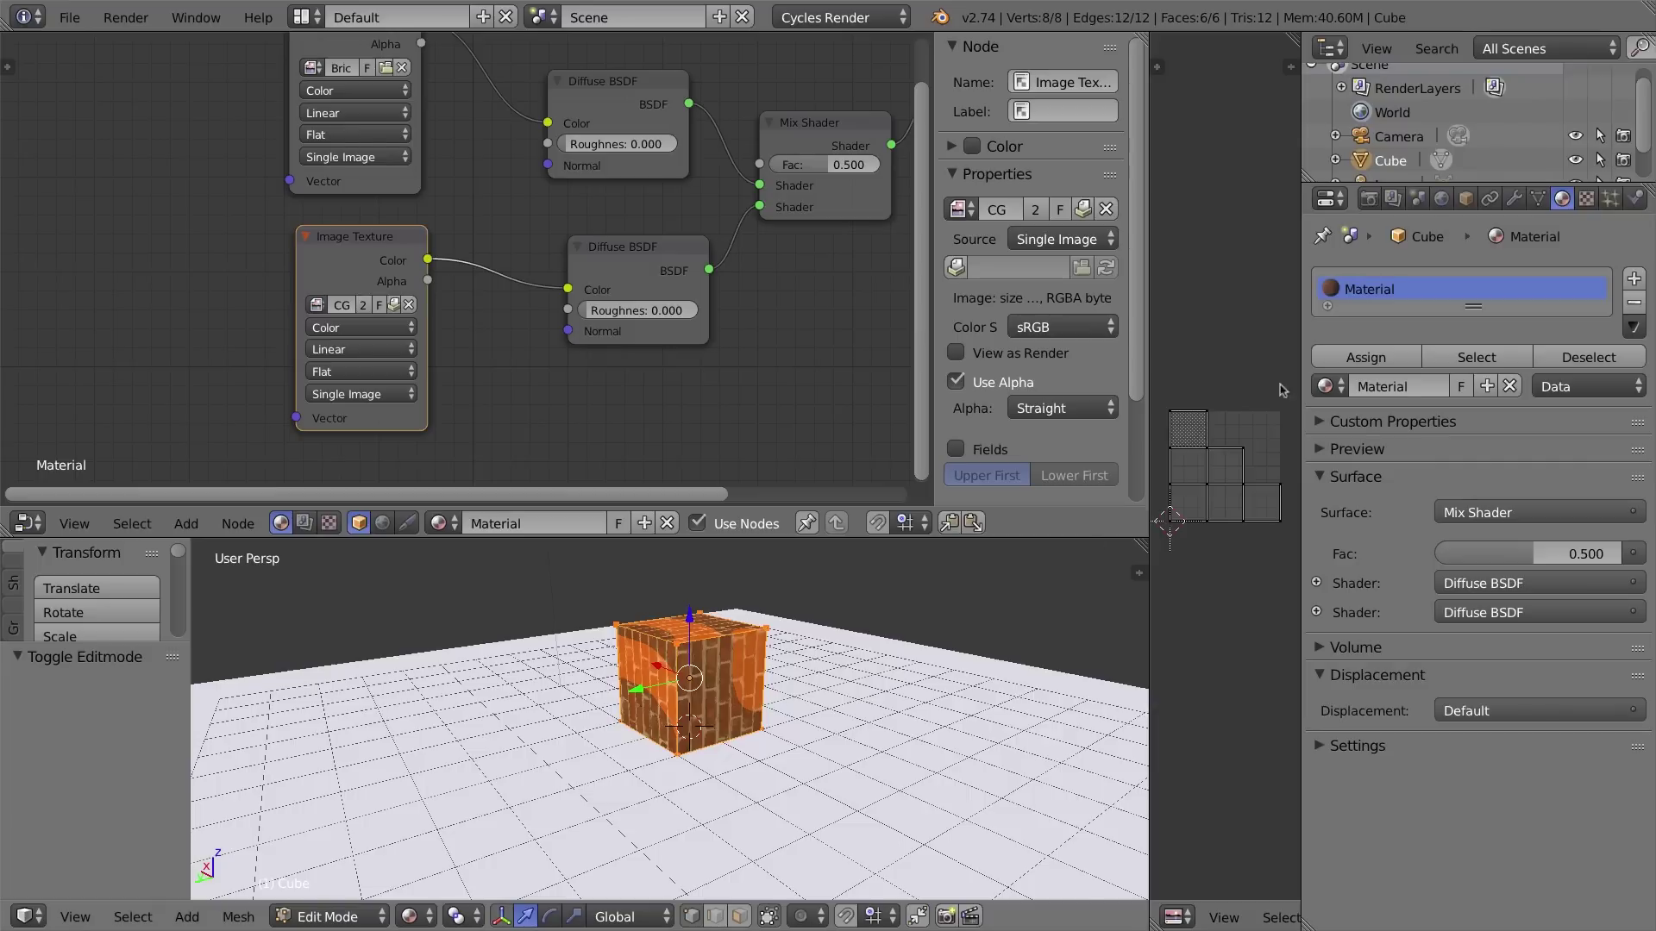
# Enlarge the UV/Image Editor and display the CG image behind the cube's UV layout.
pyautogui.moveTo(1148, 402); pyautogui.dragTo(434, 414)
pyautogui.scroll(5, 1113, 458)
pyautogui.scroll(-1, 1113, 461)
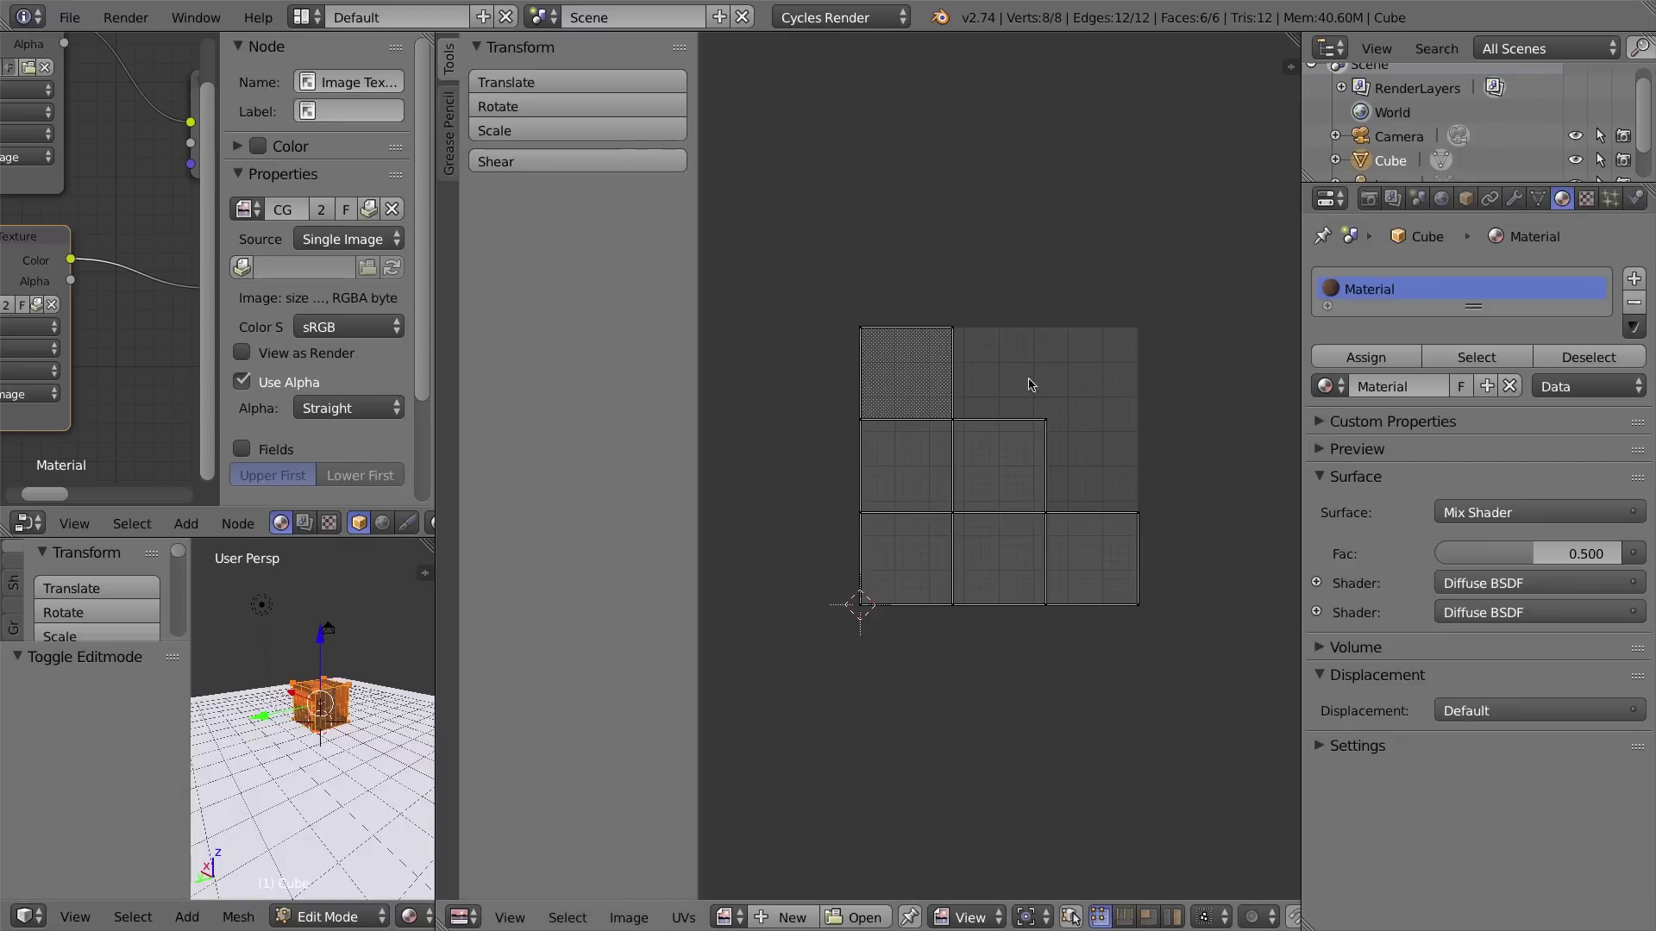
pyautogui.click(726, 917)
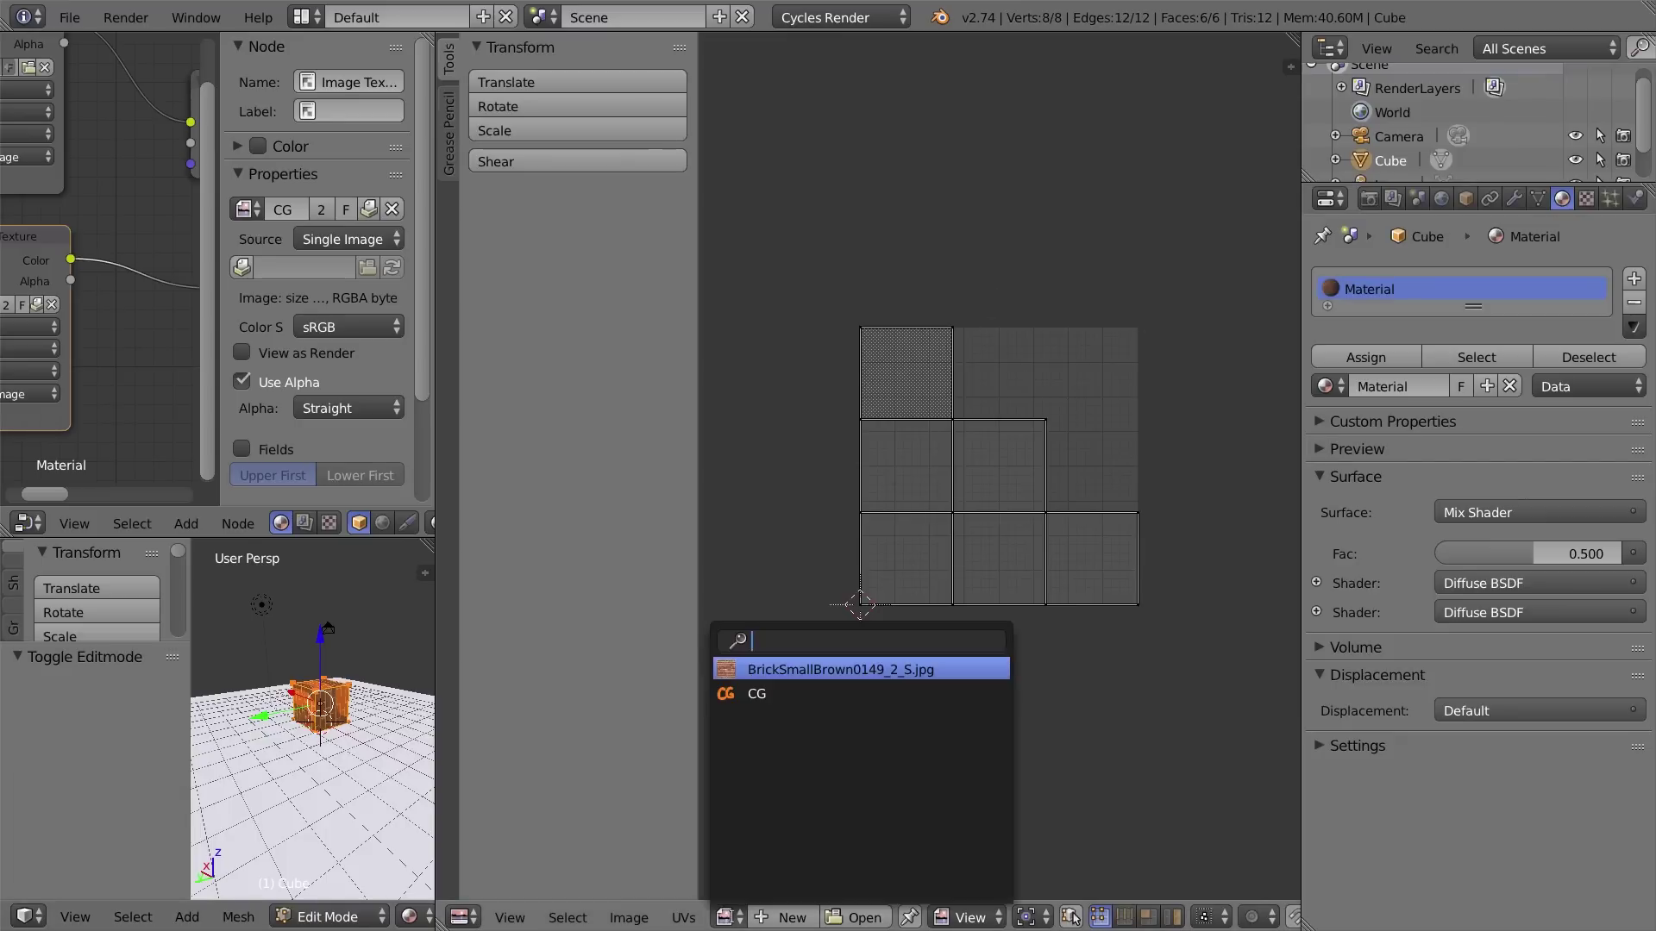
pyautogui.click(750, 693)
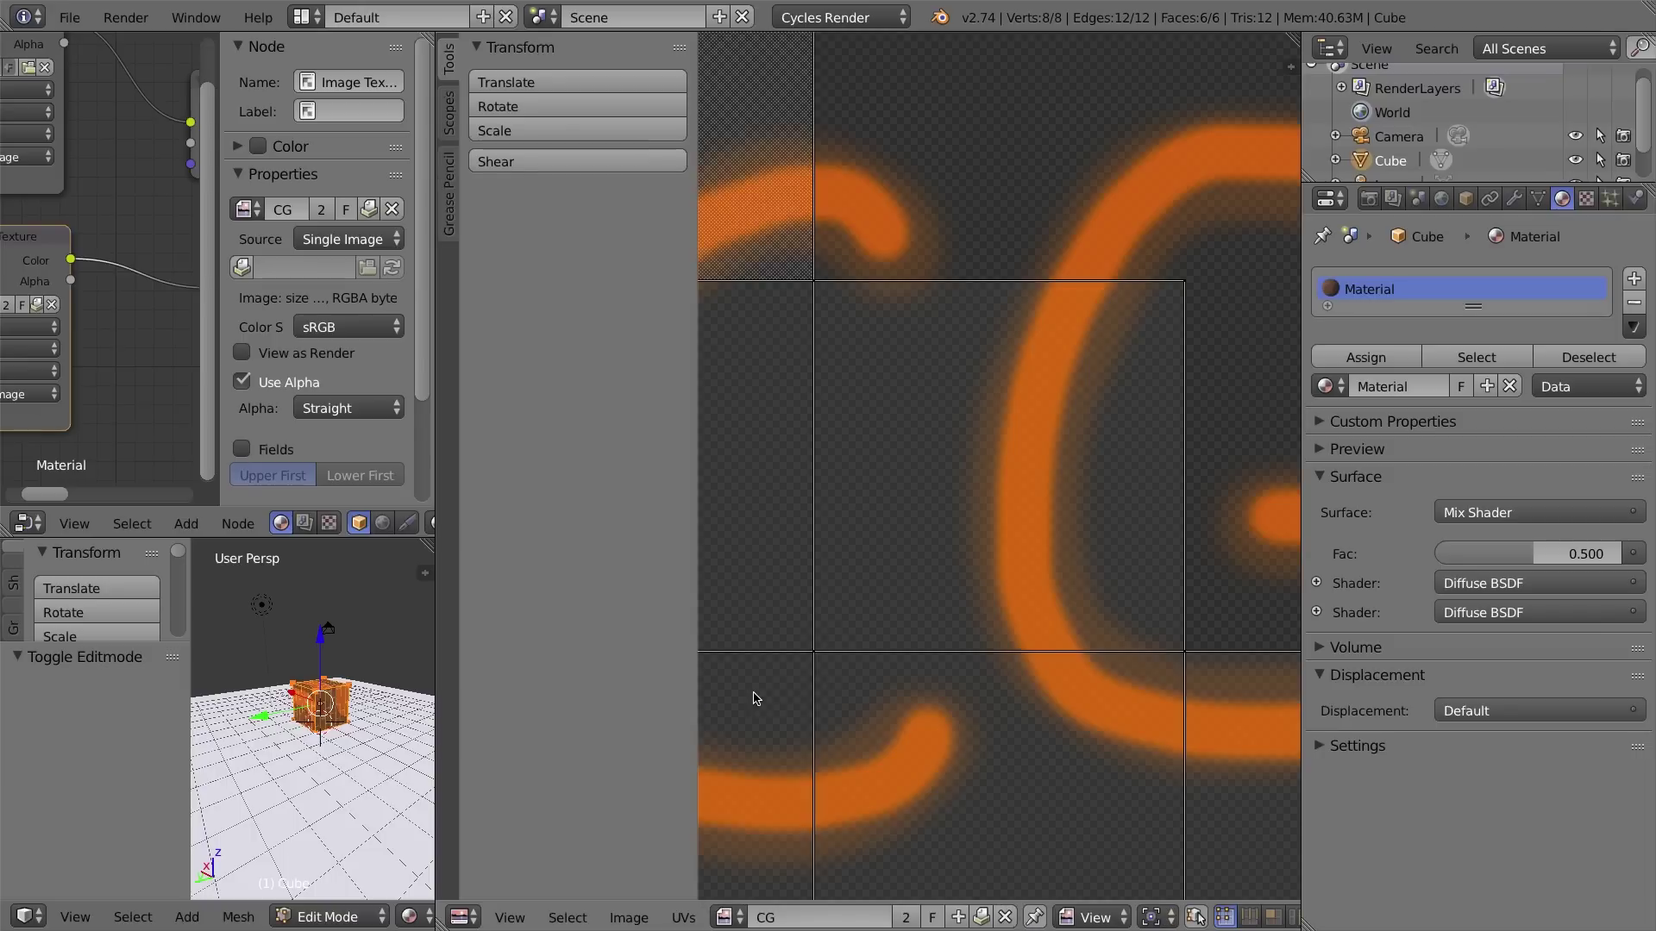
pyautogui.scroll(-3, 962, 491)
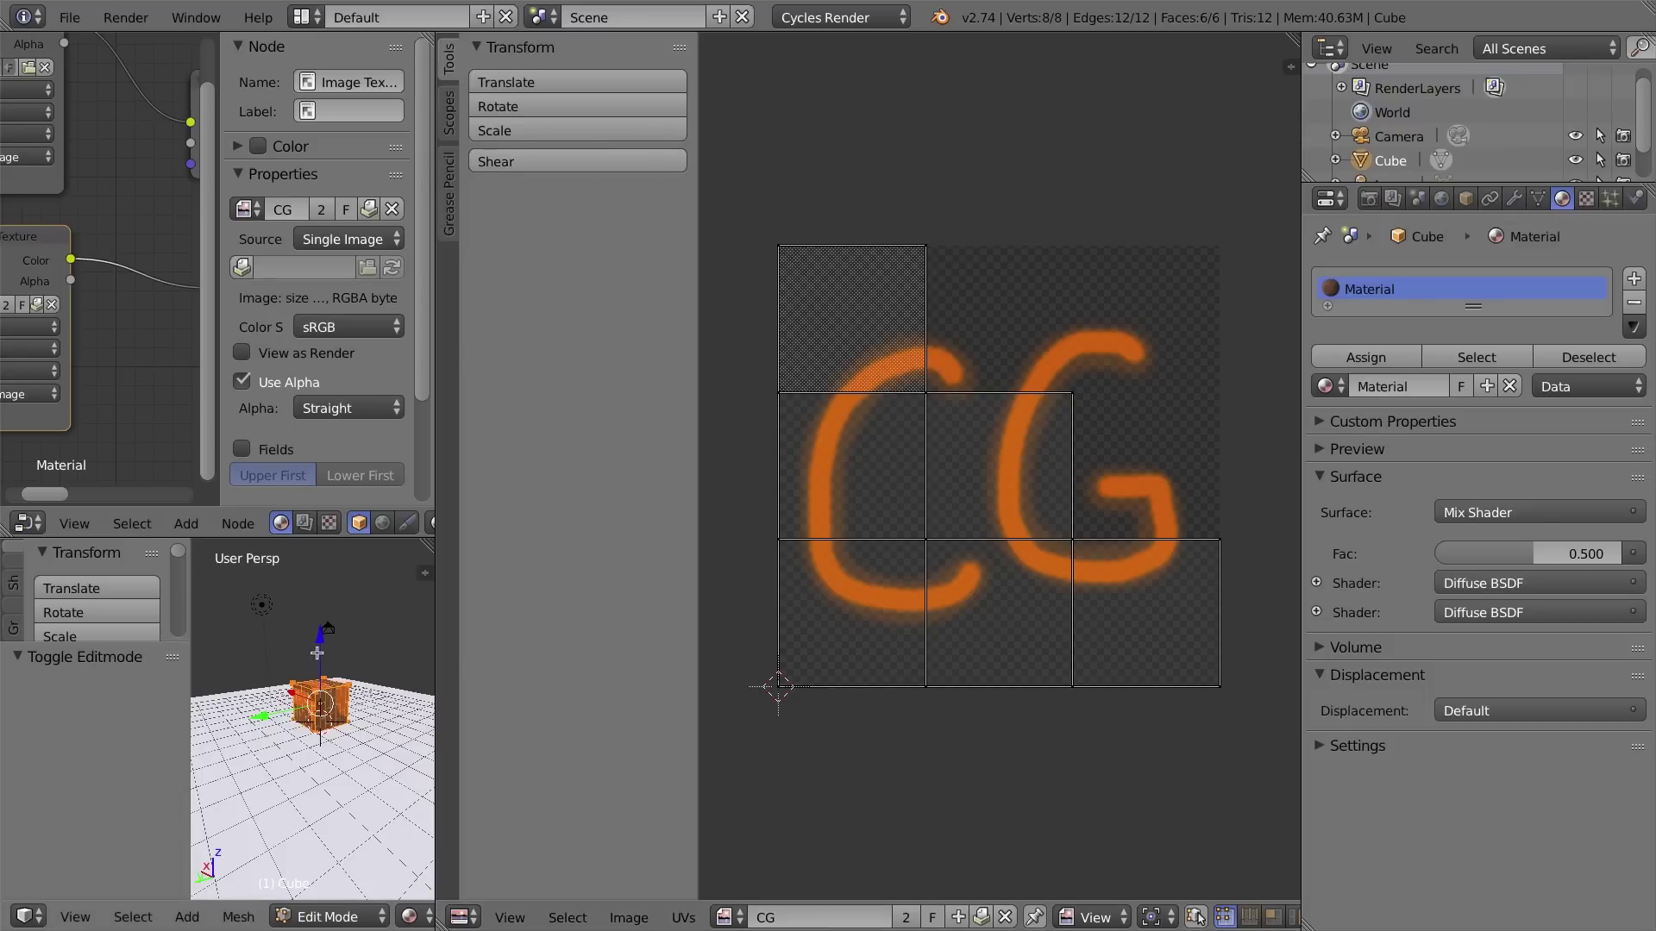
# Hide the node editor's properties sidebar and reposition the brick and CG Image Texture nodes slightly, keeping the UV editor wide.
pyautogui.scroll(-4, 95, 189)
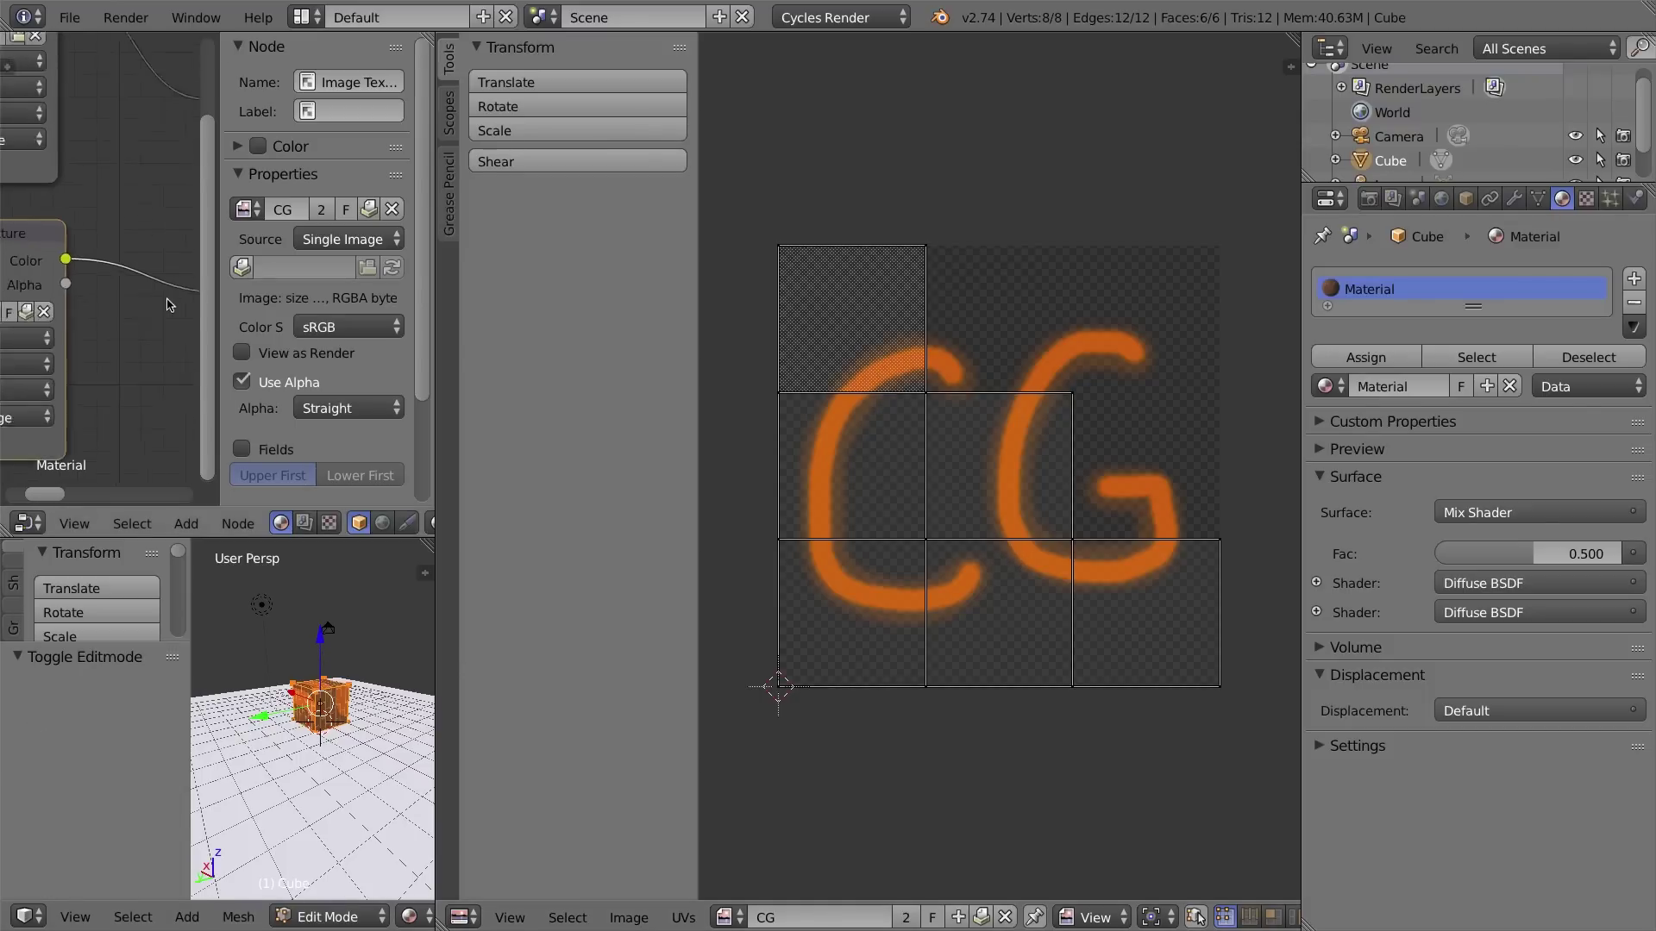
pyautogui.scroll(-1, 93, 188)
pyautogui.moveTo(53, 142); pyautogui.dragTo(50, 134)
pyautogui.press('n')
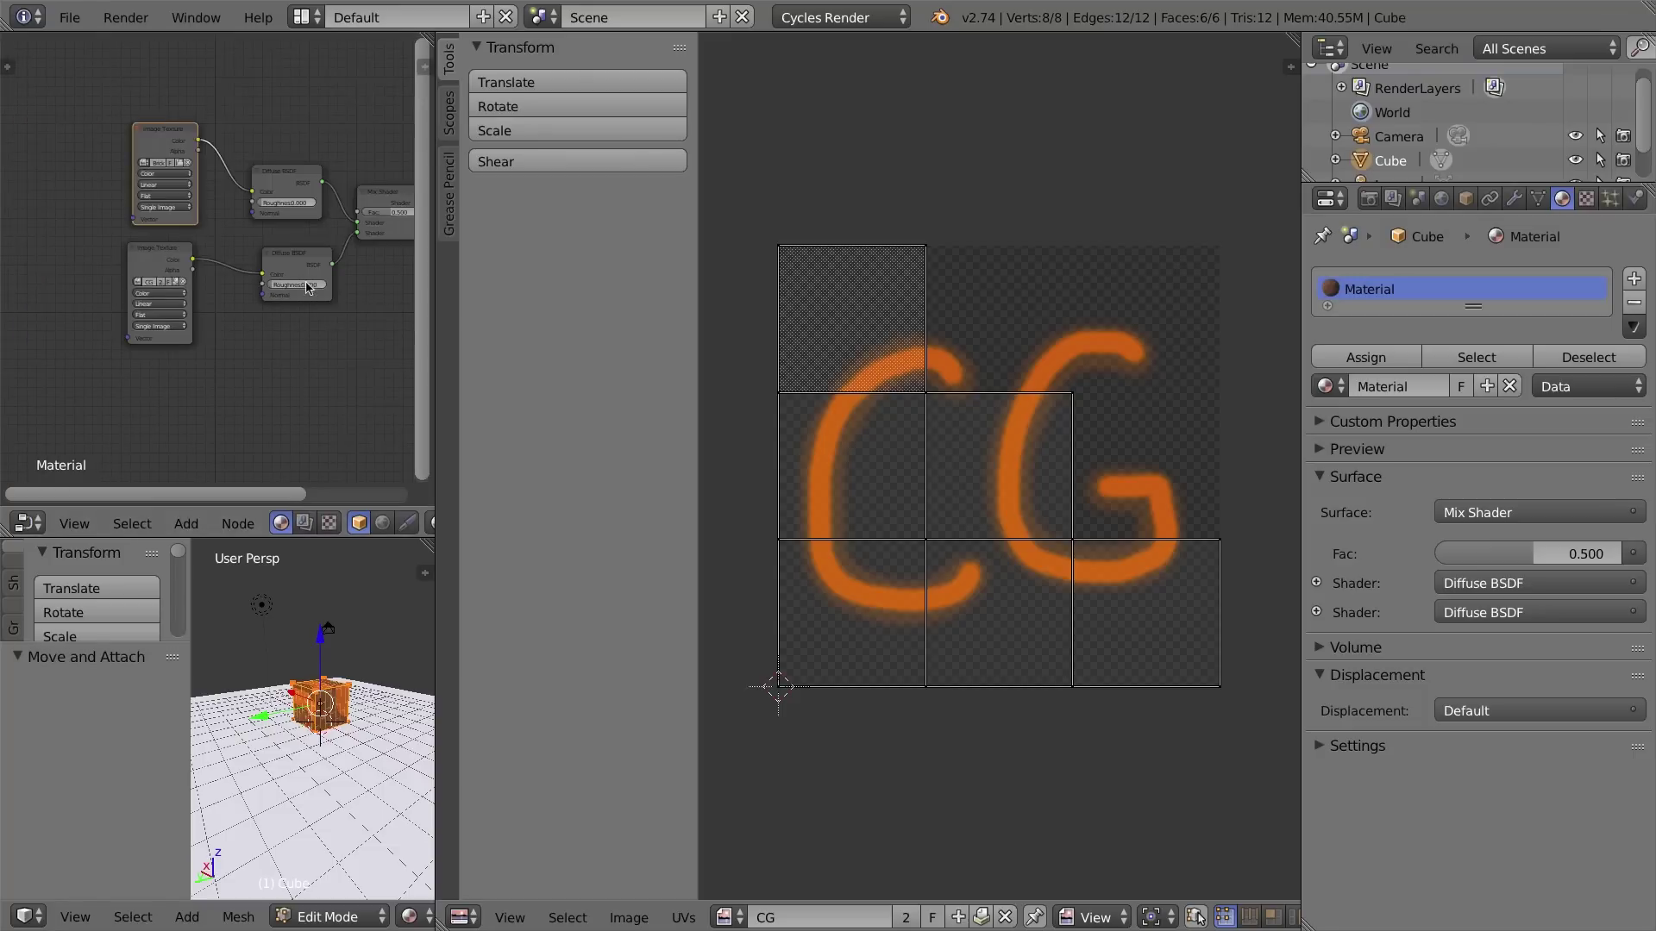
pyautogui.scroll(2, 324, 265)
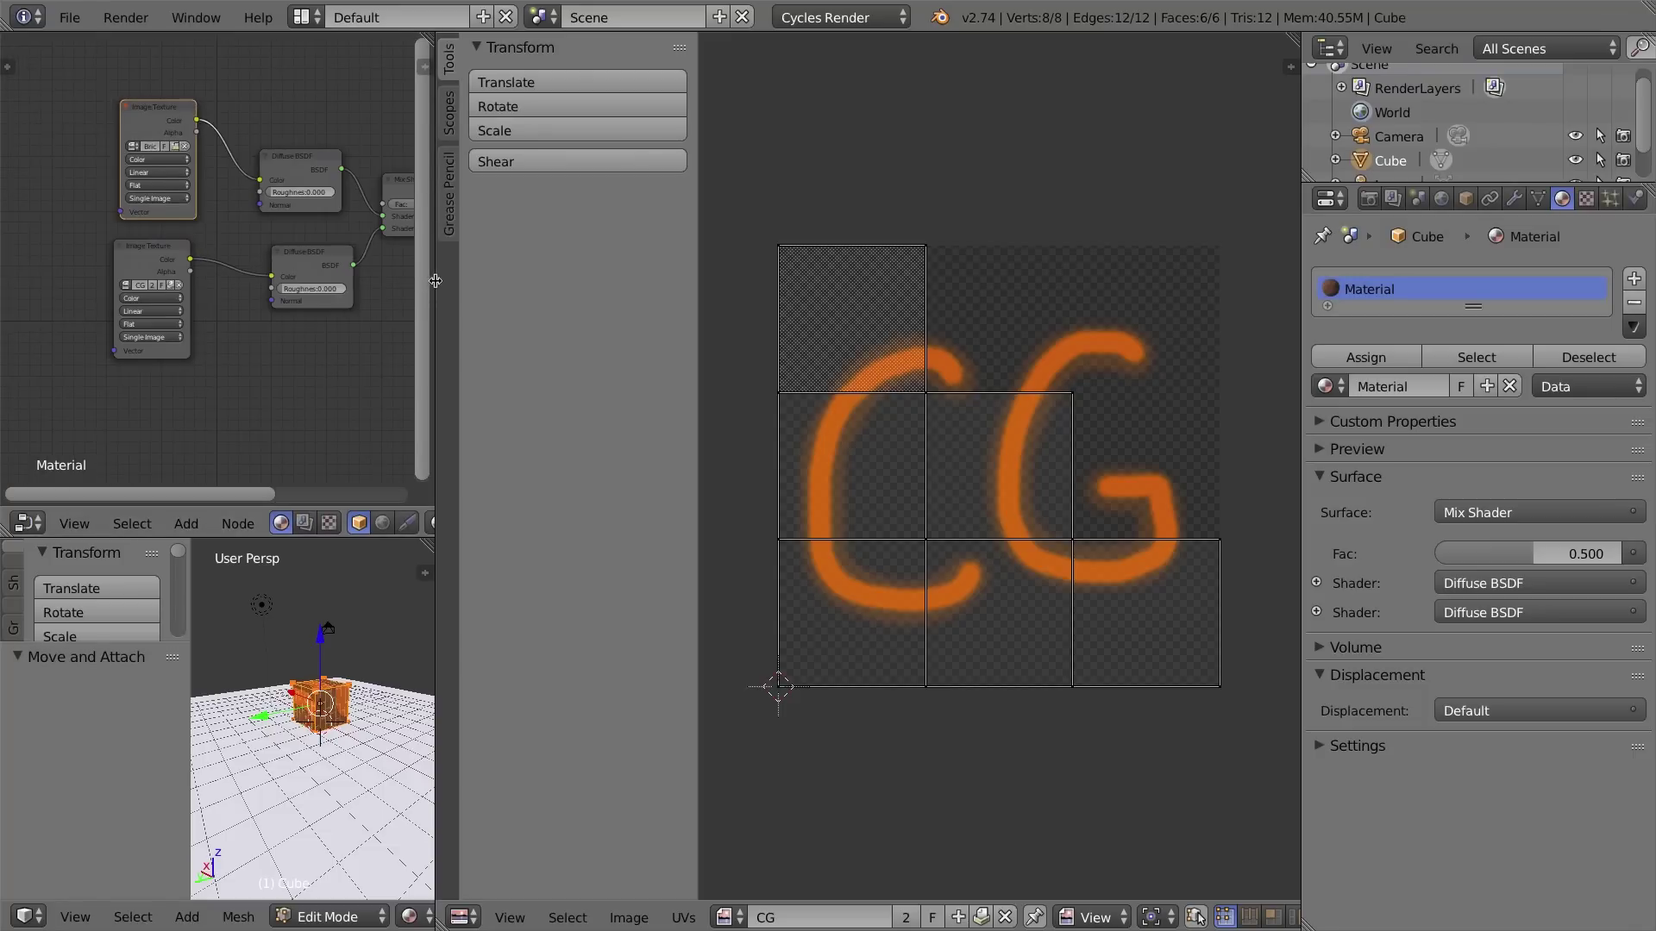
pyautogui.moveTo(425, 288); pyautogui.dragTo(854, 289)
pyautogui.moveTo(346, 104)
pyautogui.mouseDown()
pyautogui.moveTo(335, 85)
pyautogui.moveTo(368, 93)
pyautogui.mouseUp()
pyautogui.moveTo(358, 252); pyautogui.dragTo(365, 244)
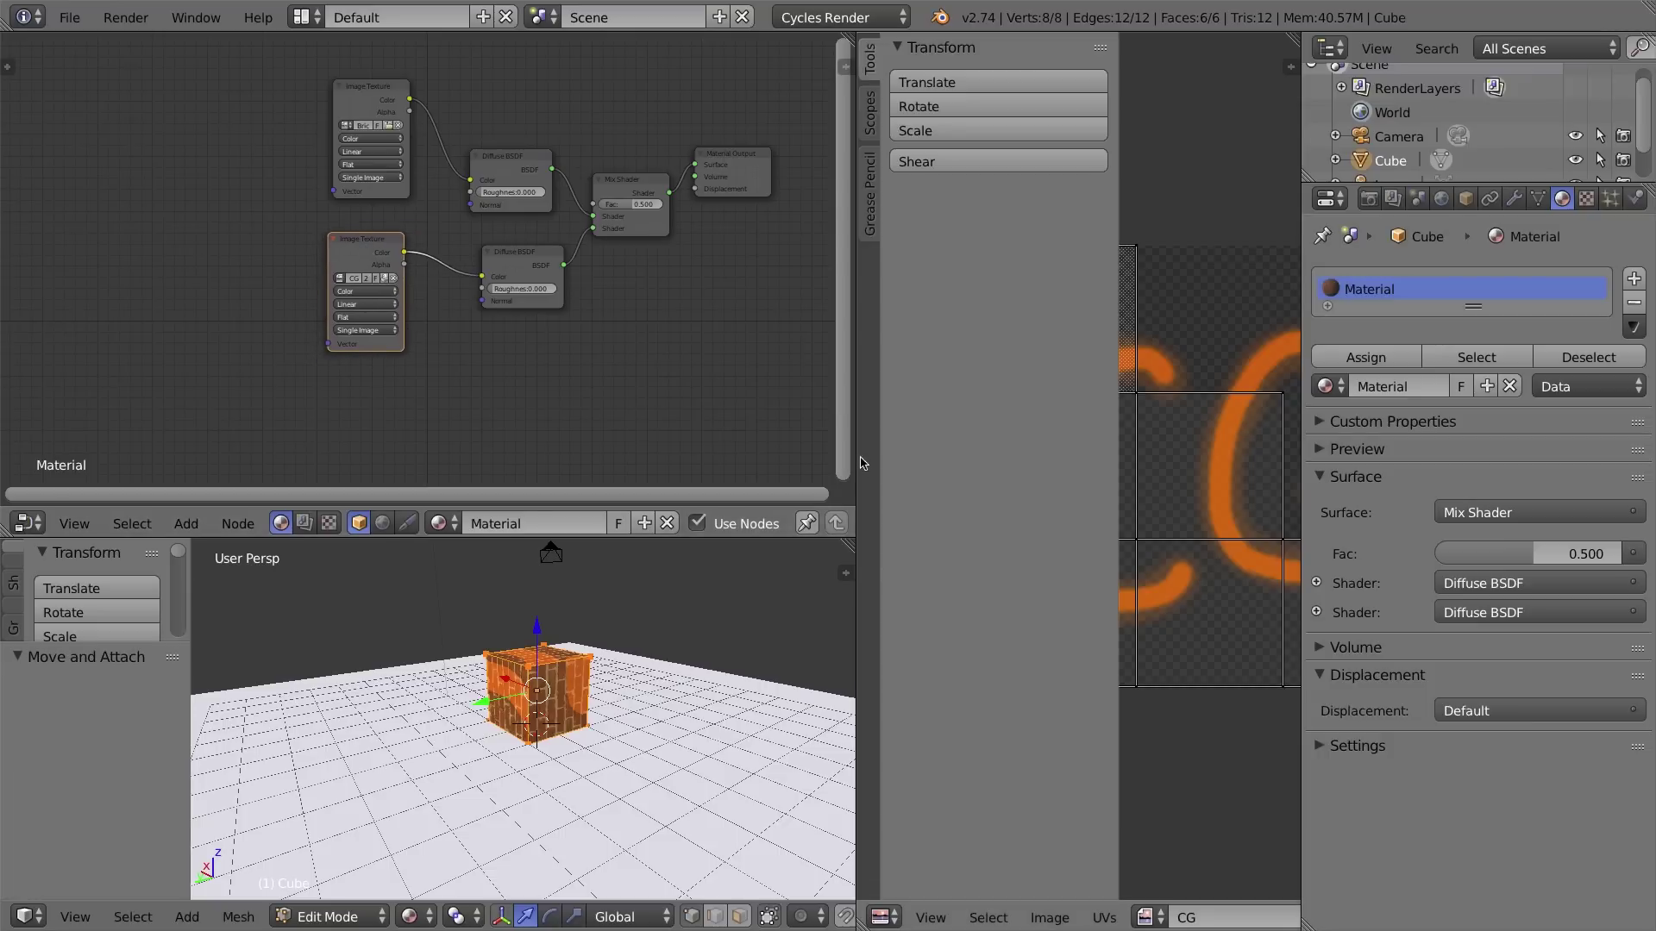
pyautogui.moveTo(854, 453); pyautogui.dragTo(470, 450)
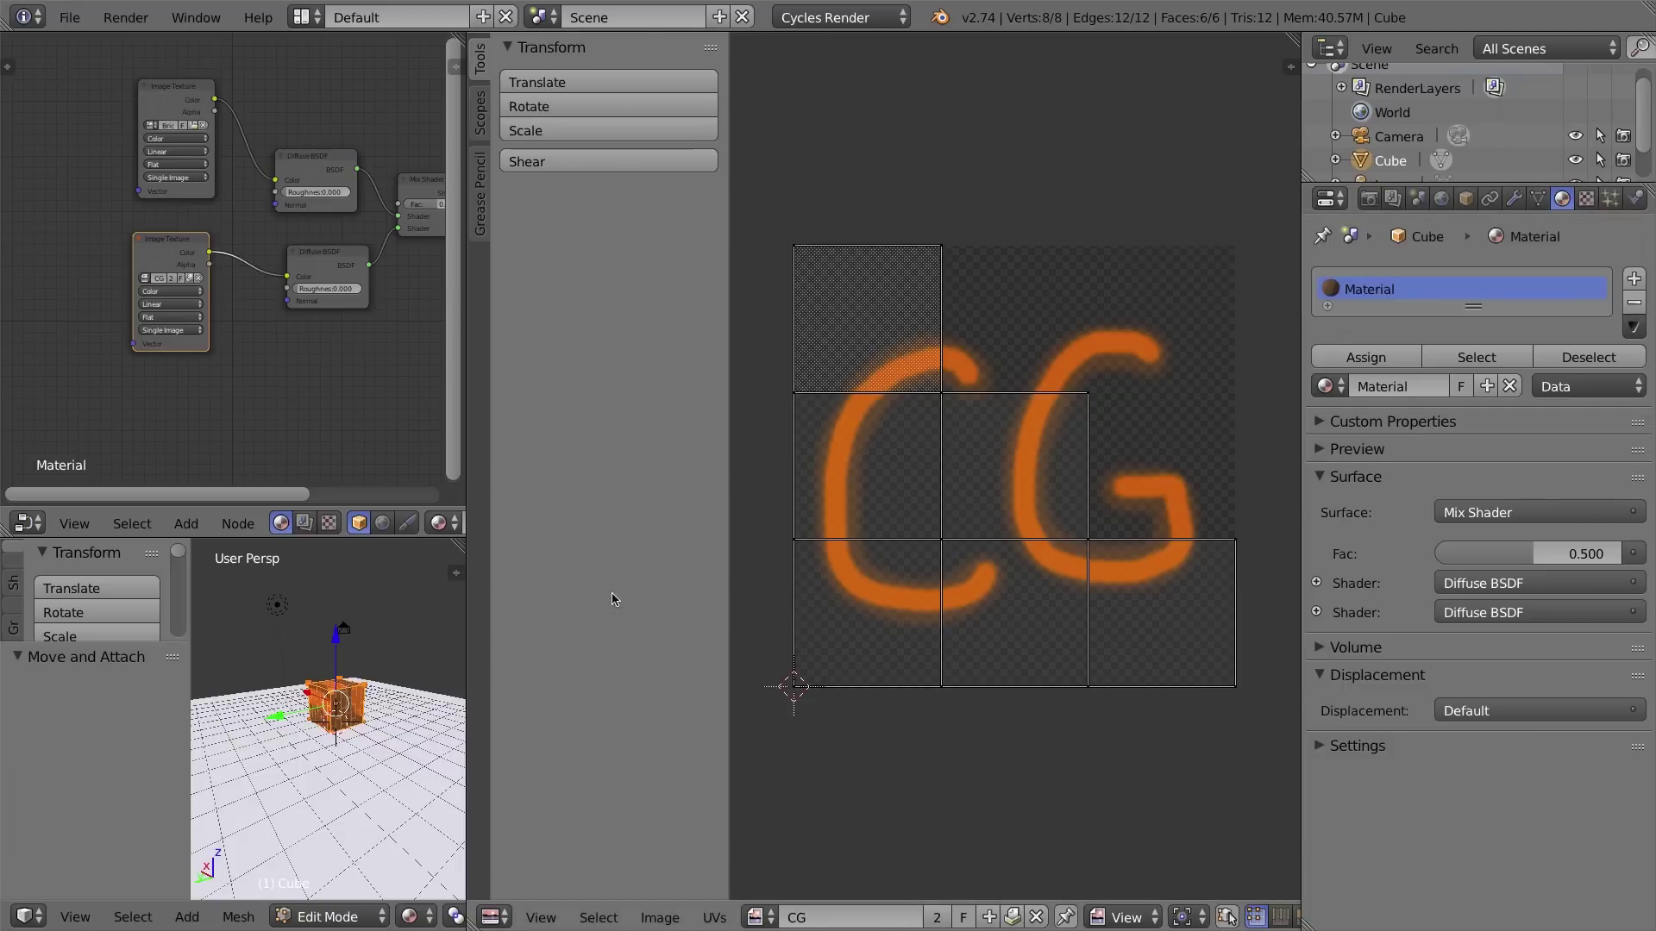
# Hide the 3D viewport's tool shelf and frame the view on the selected cube.
pyautogui.scroll(-1, 317, 670)
pyautogui.scroll(4, 324, 679)
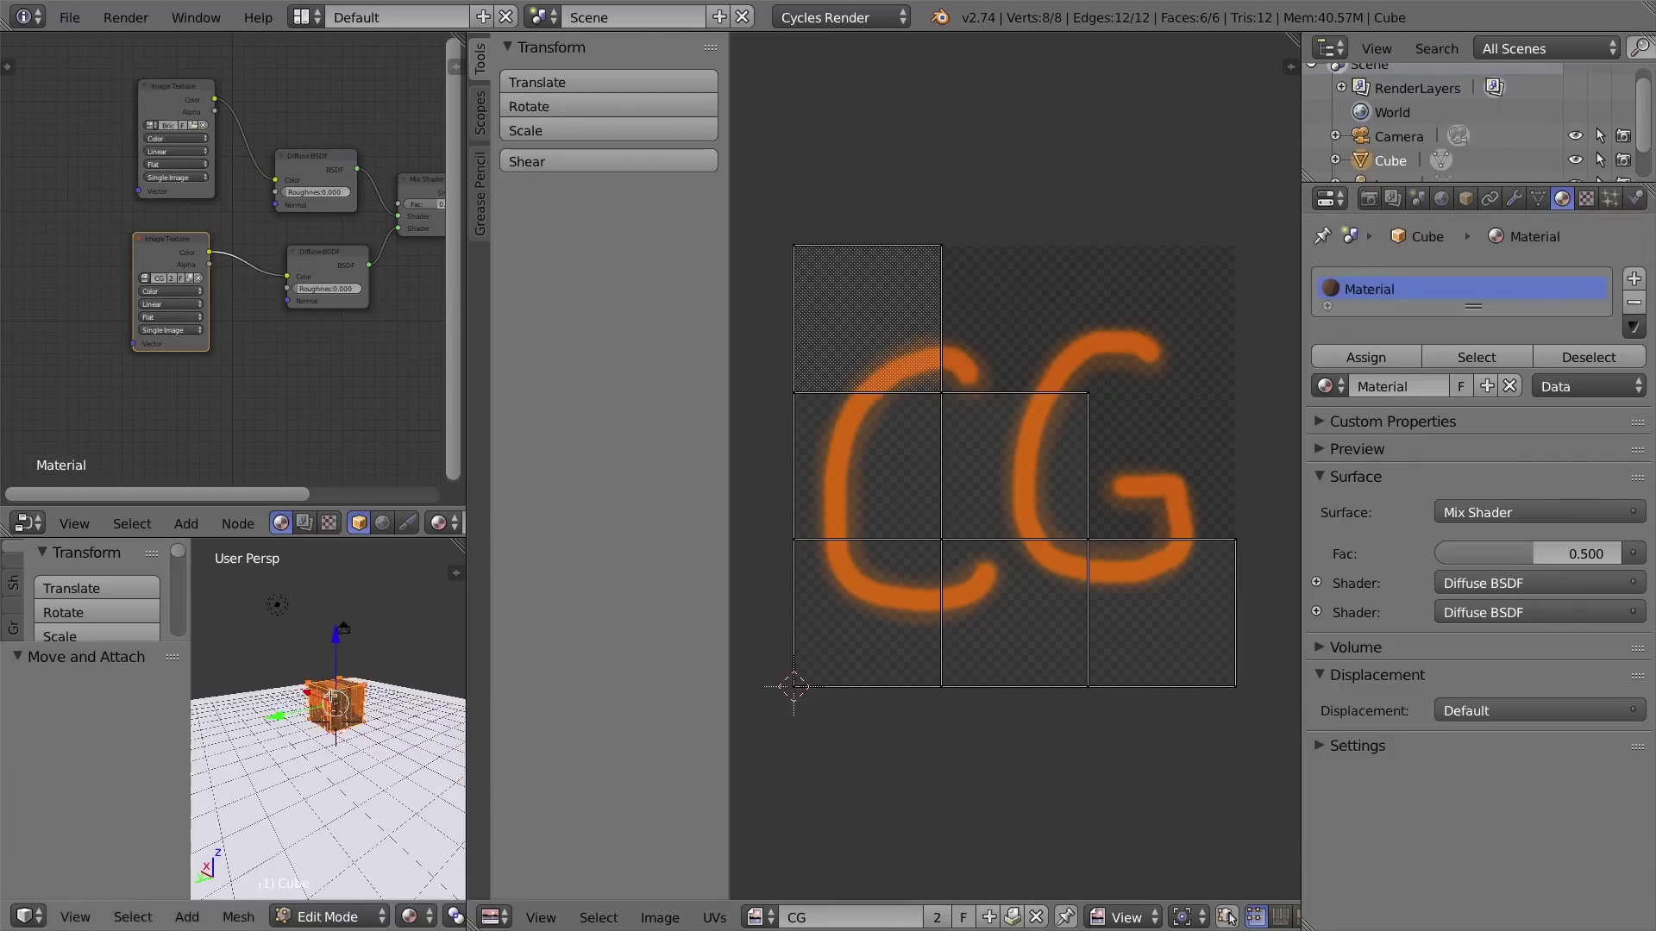
pyautogui.scroll(-1, 332, 693)
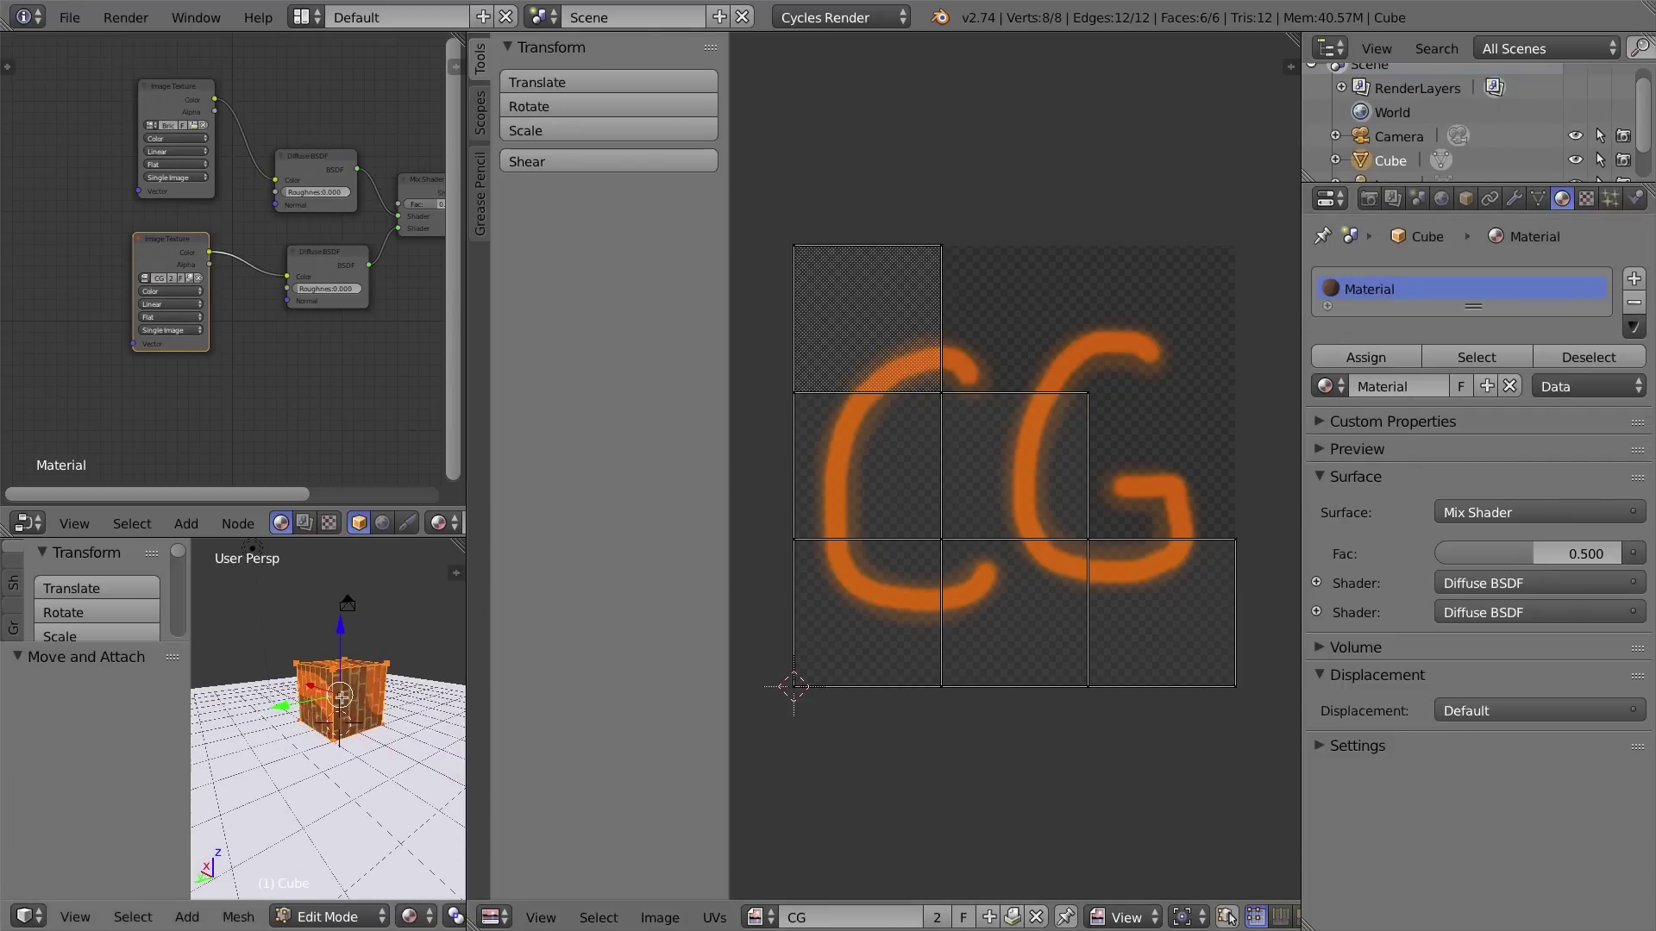
pyautogui.press('t')
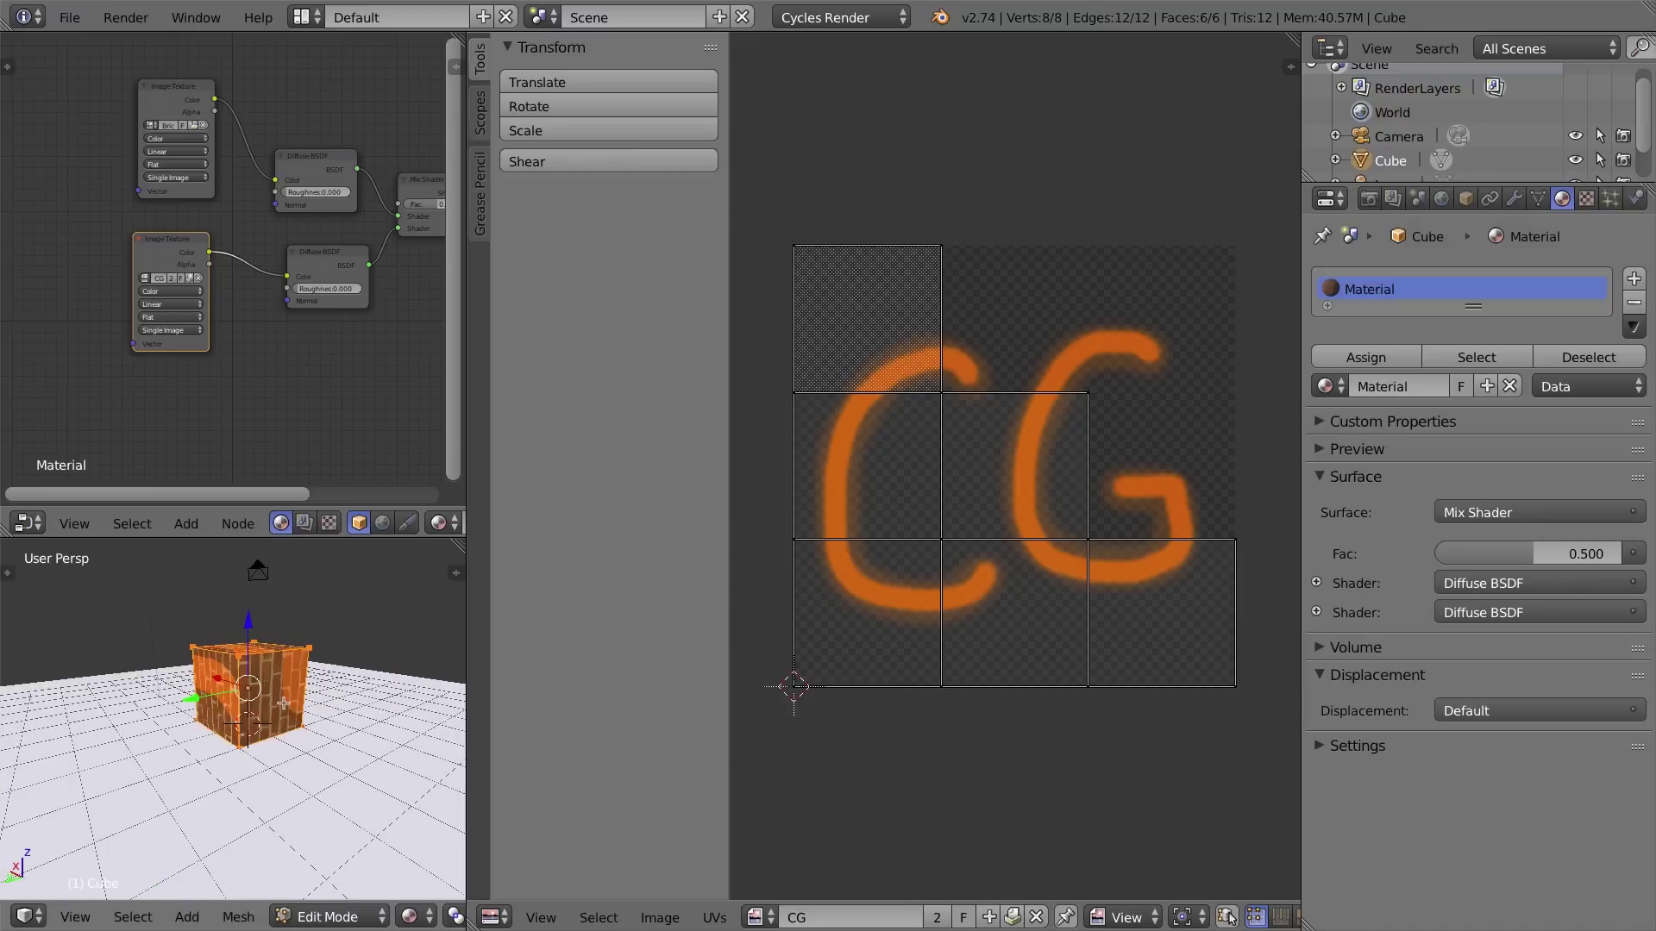
pyautogui.click(85, 918)
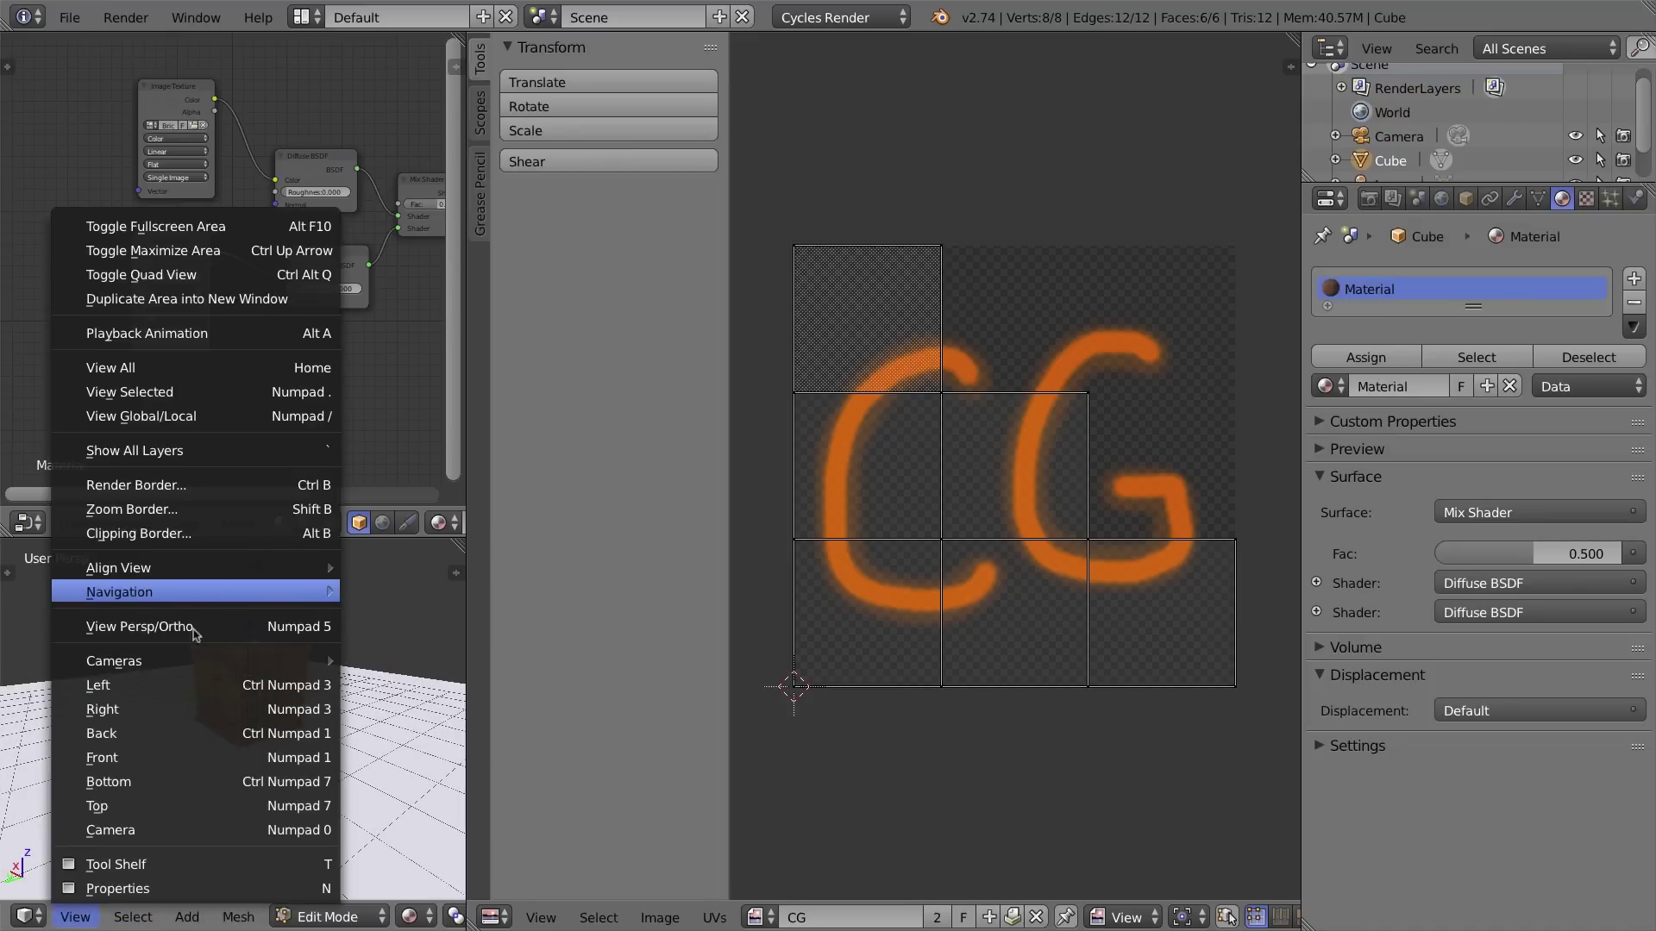
pyautogui.click(151, 398)
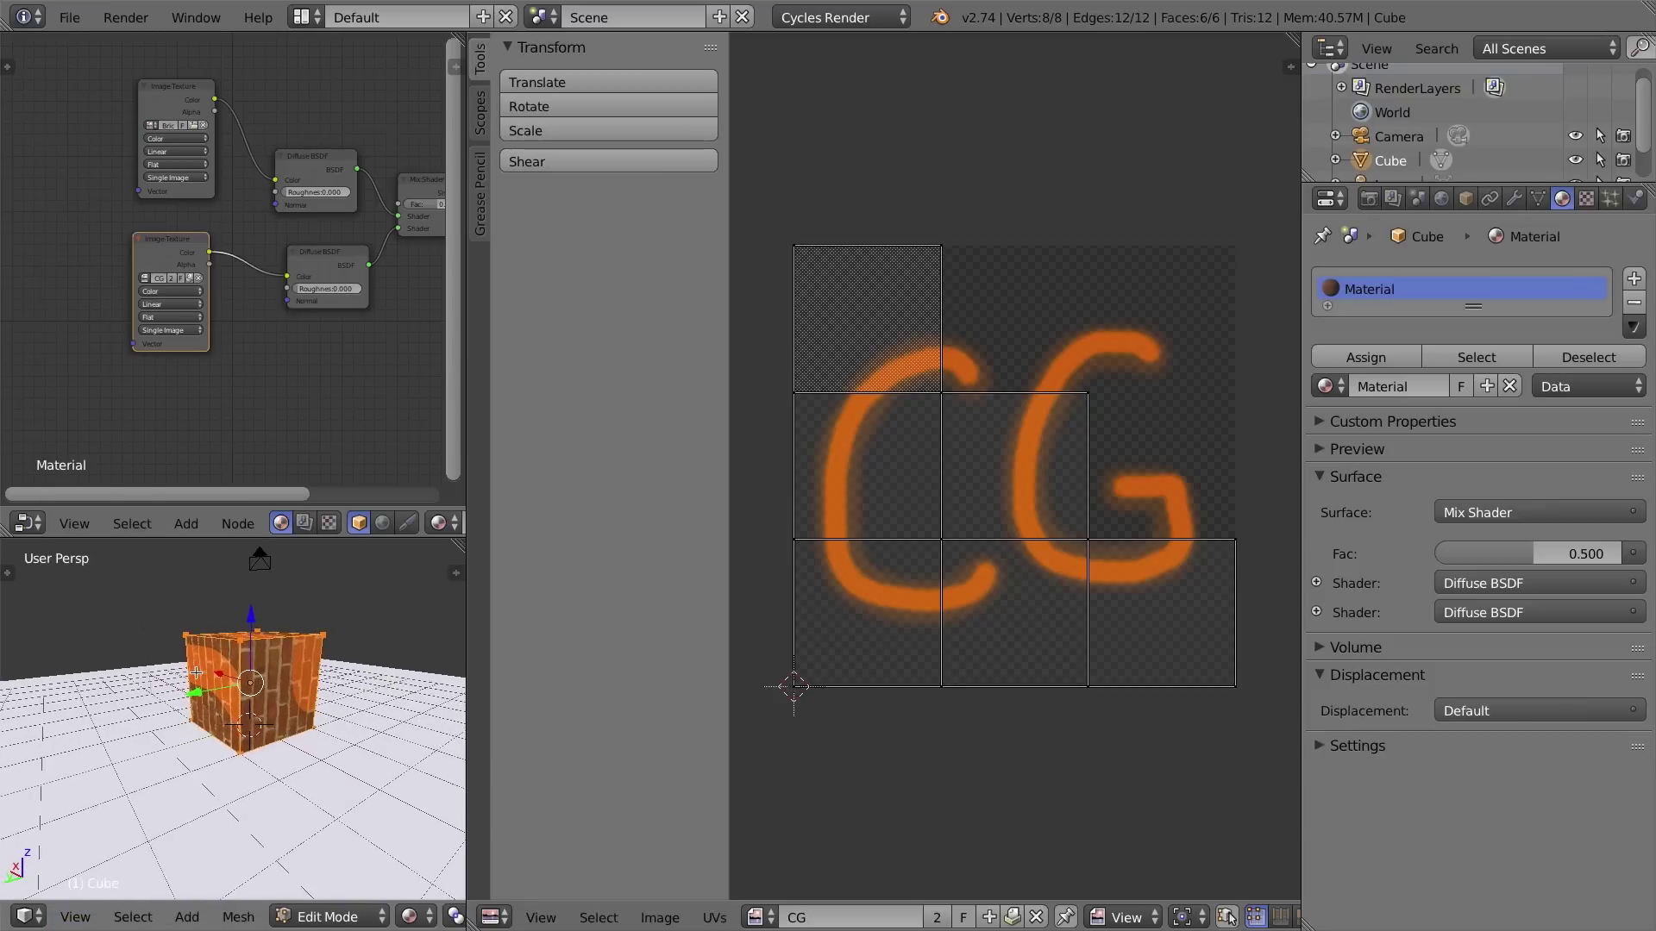
pyautogui.click(74, 917)
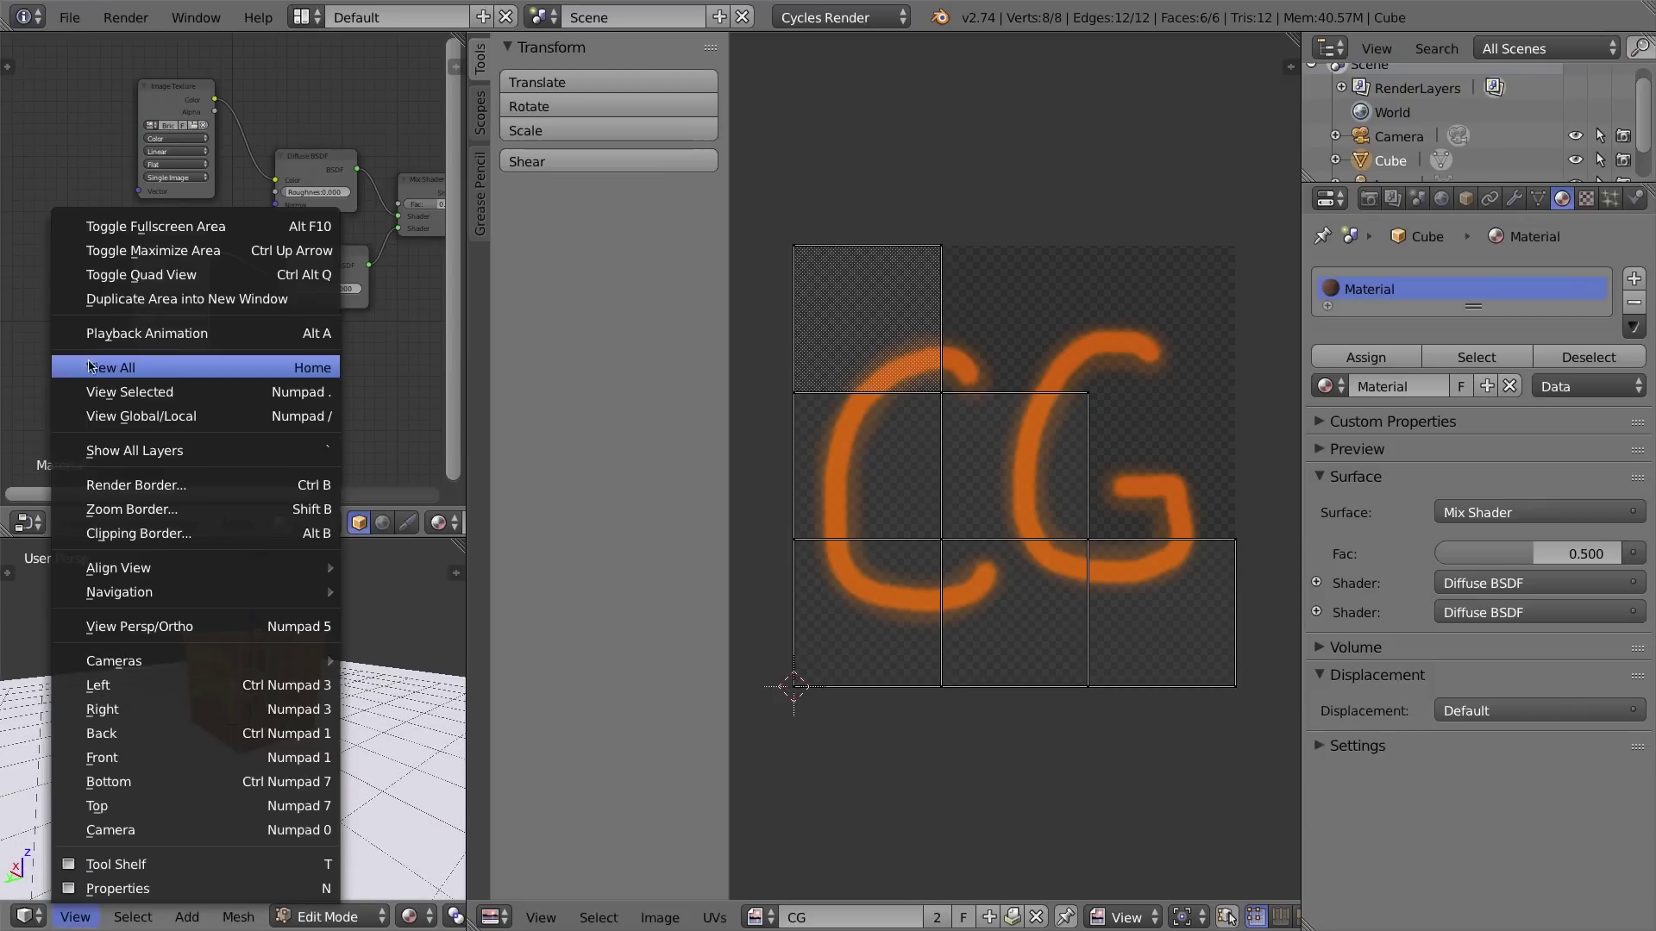
pyautogui.click(104, 390)
# Examine the cube in the 3D viewport at several zoom levels, ending with a close-up of its textured faces.
pyautogui.scroll(-8, 256, 590)
pyautogui.scroll(4, 254, 594)
pyautogui.scroll(-2, 262, 598)
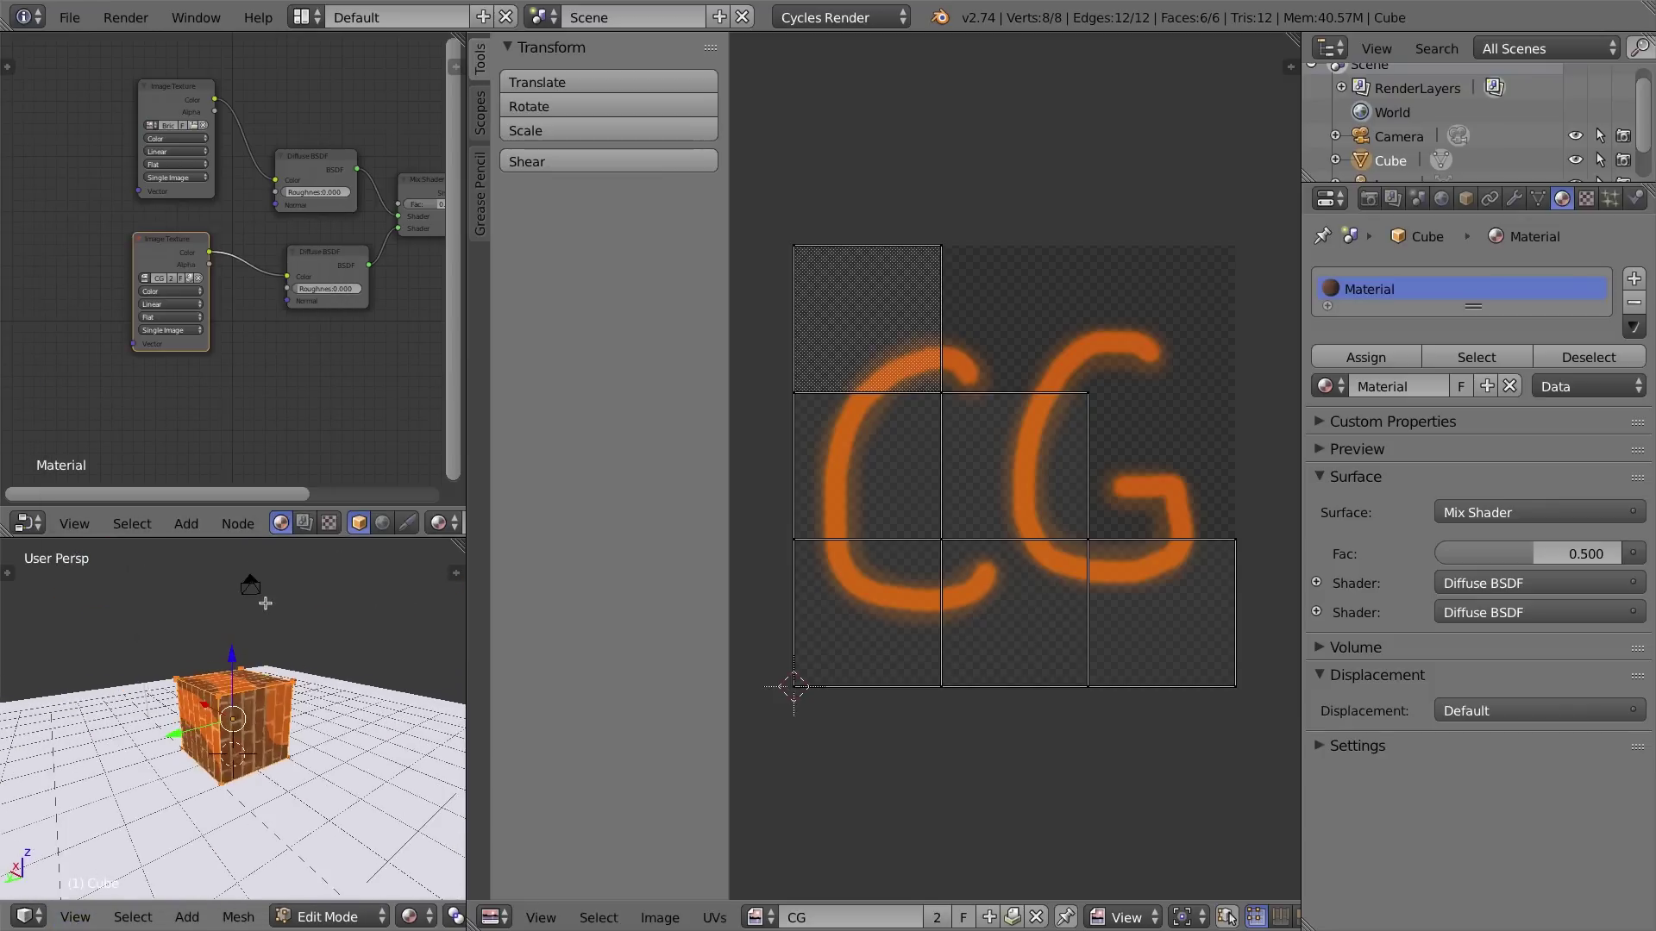
pyautogui.scroll(7, 263, 602)
pyautogui.scroll(-5, 265, 613)
pyautogui.scroll(-4, 274, 631)
pyautogui.scroll(4, 276, 629)
pyautogui.scroll(-5, 278, 627)
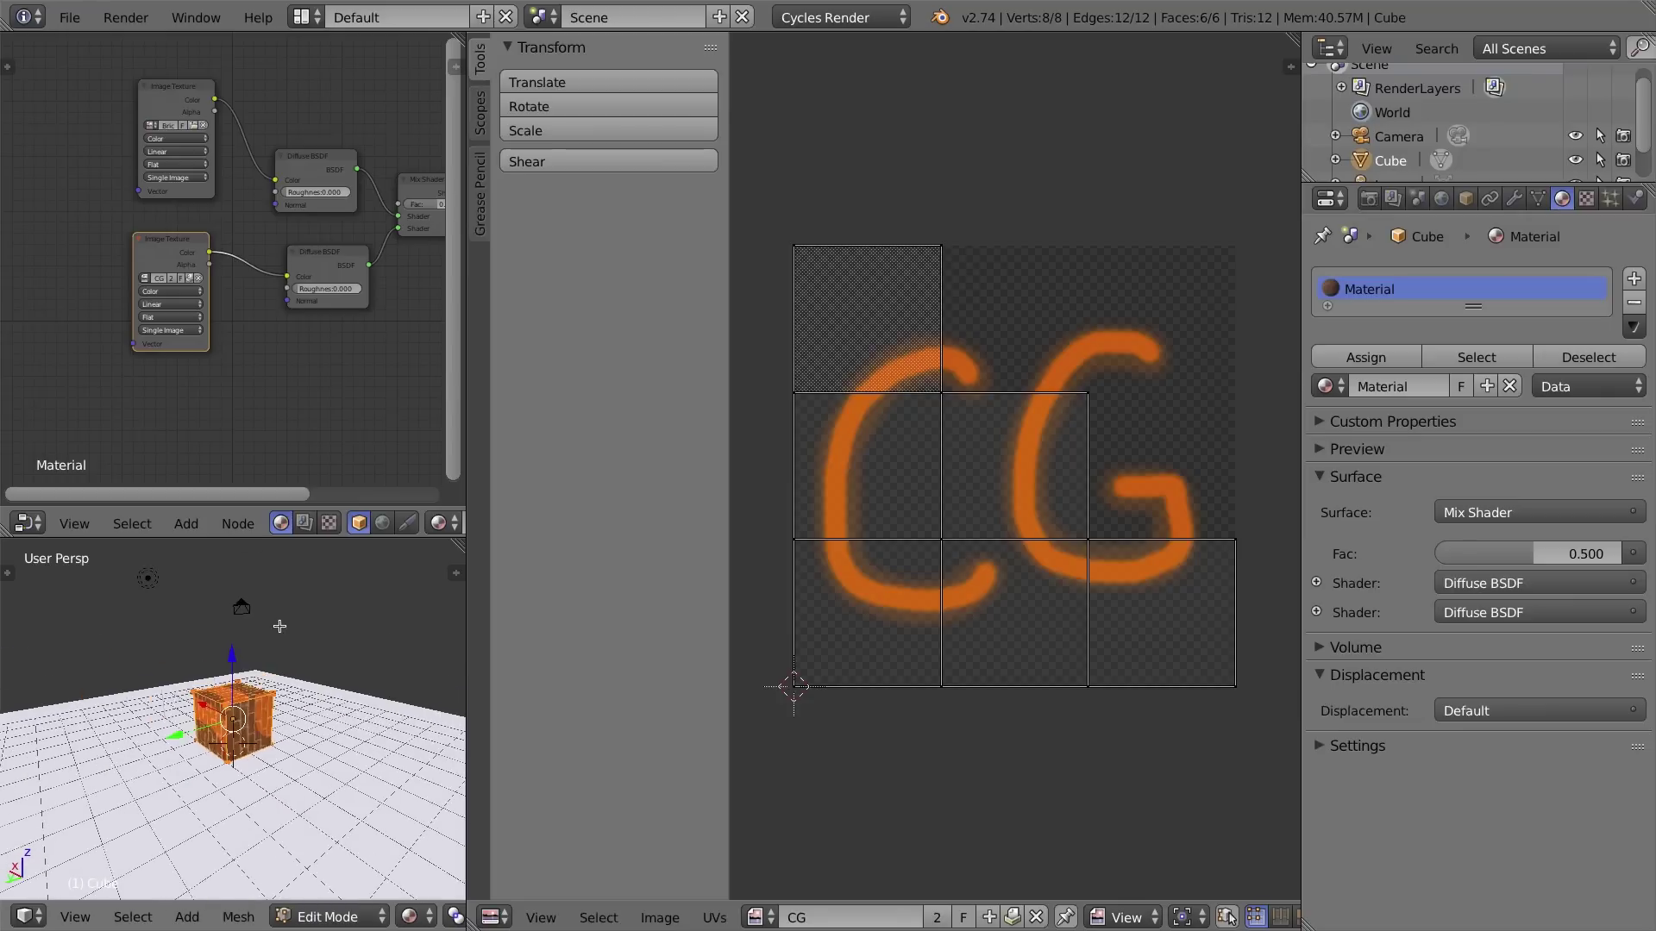
pyautogui.scroll(8, 279, 626)
pyautogui.scroll(-2, 281, 626)
pyautogui.moveTo(269, 644); pyautogui.dragTo(264, 656, button='middle')
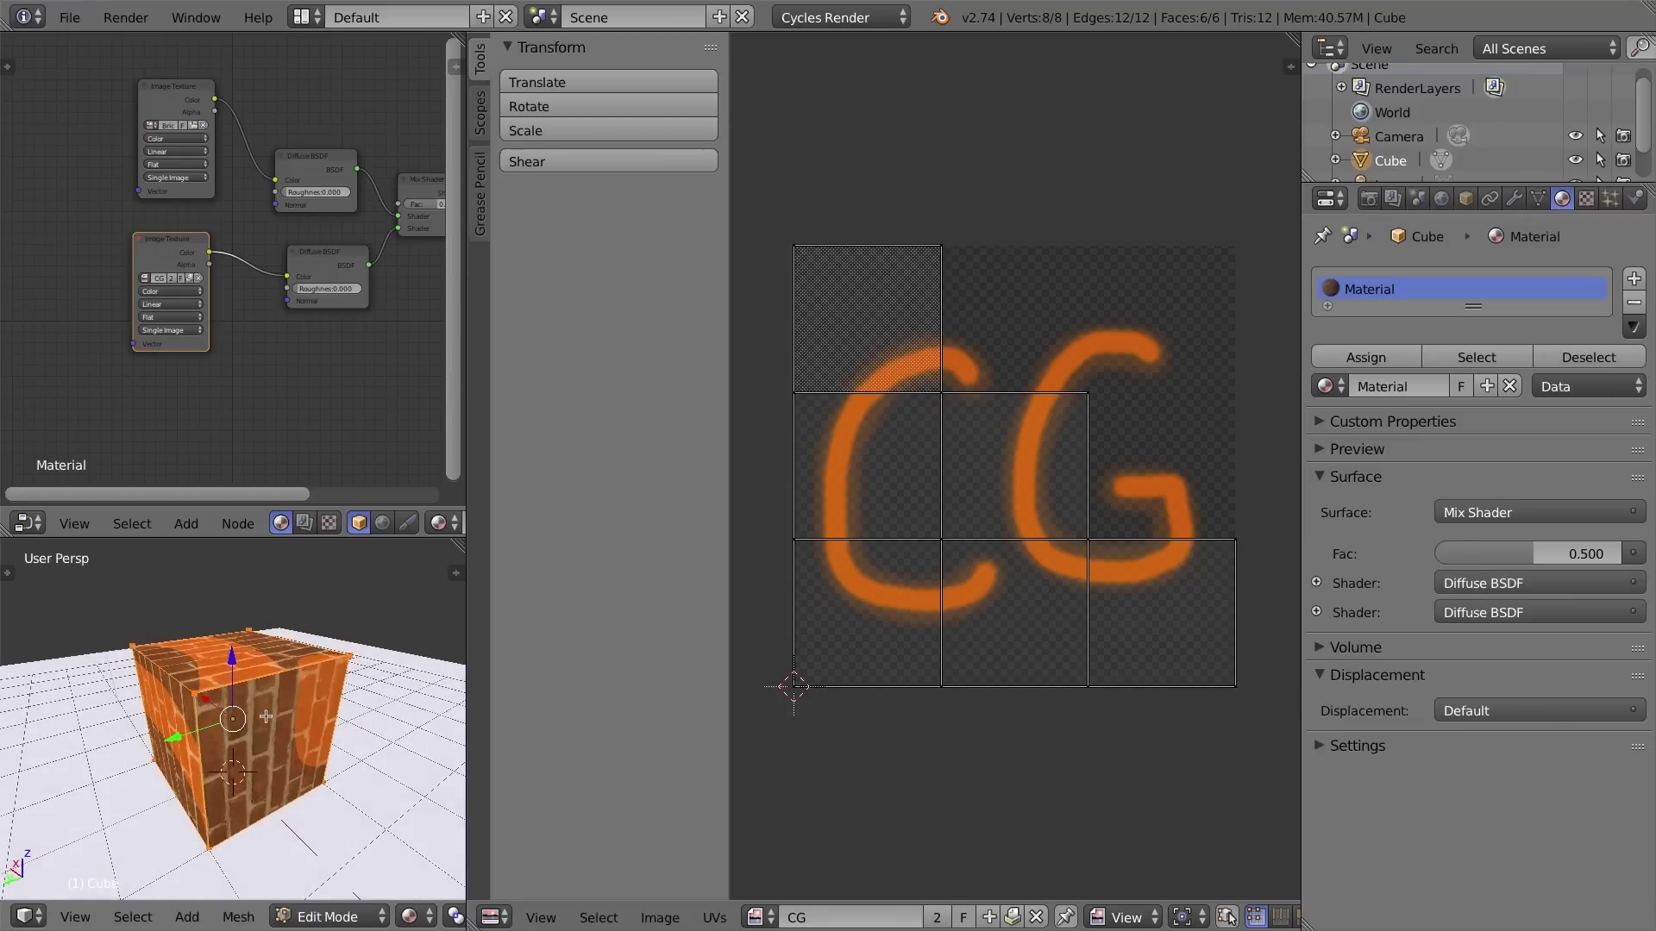
# Show the cube's mesh data settings, collapse the Normals, Vertex Groups and Shape Keys sections, and enlarge the UV Maps list.
pyautogui.click(1538, 199)
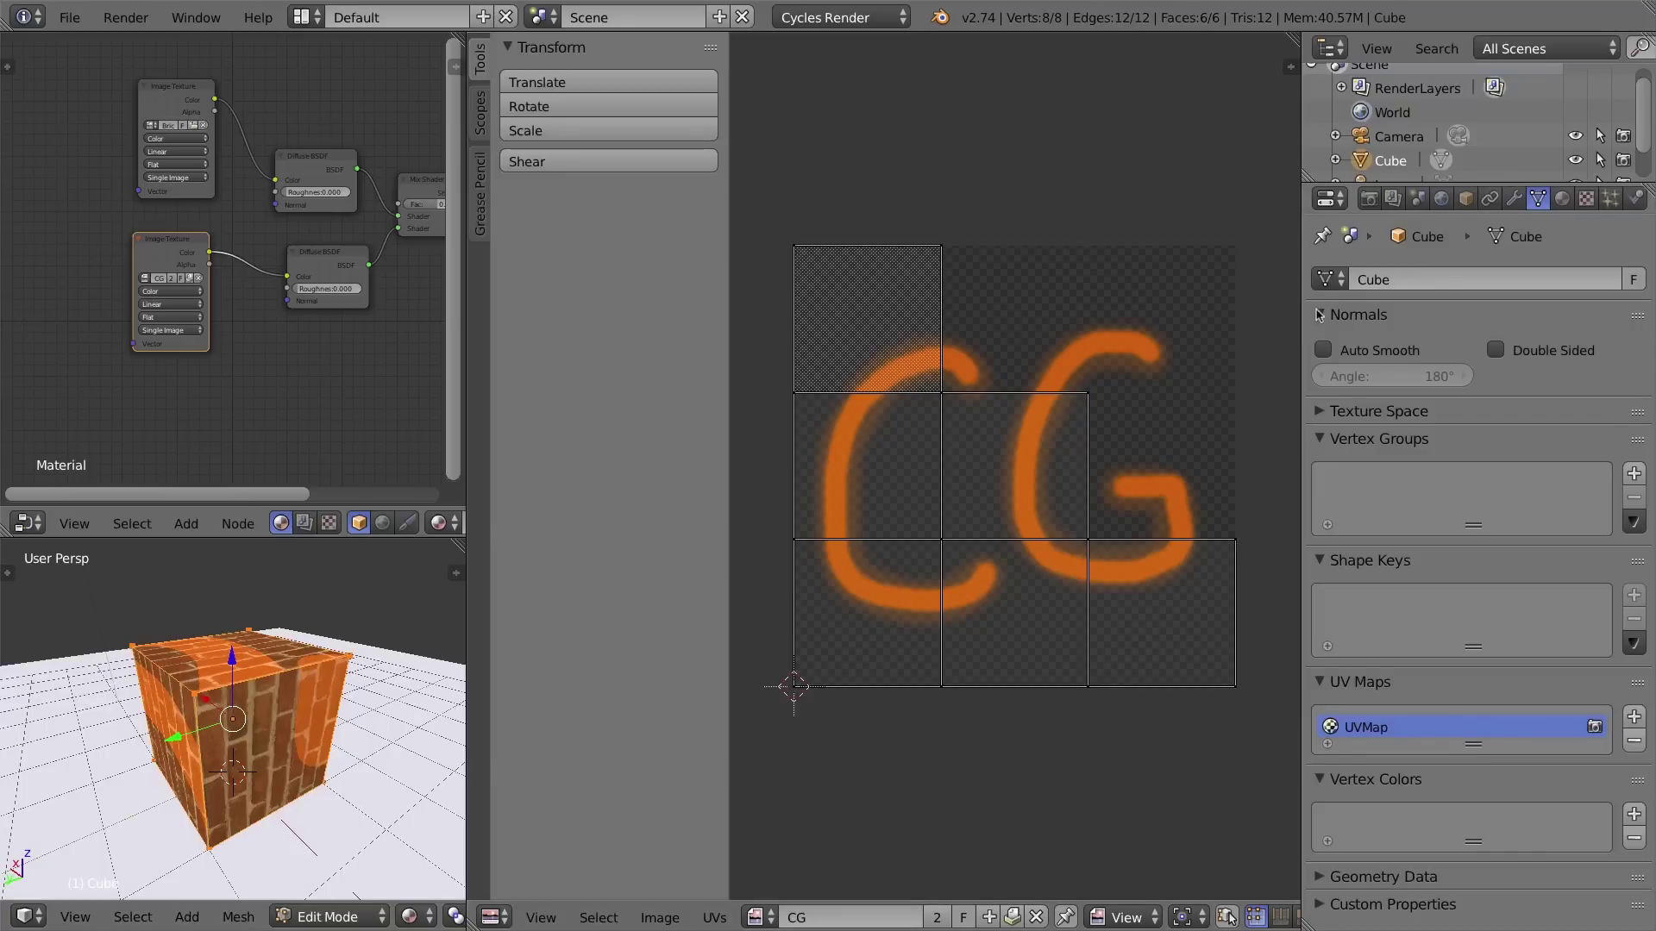
pyautogui.click(1320, 316)
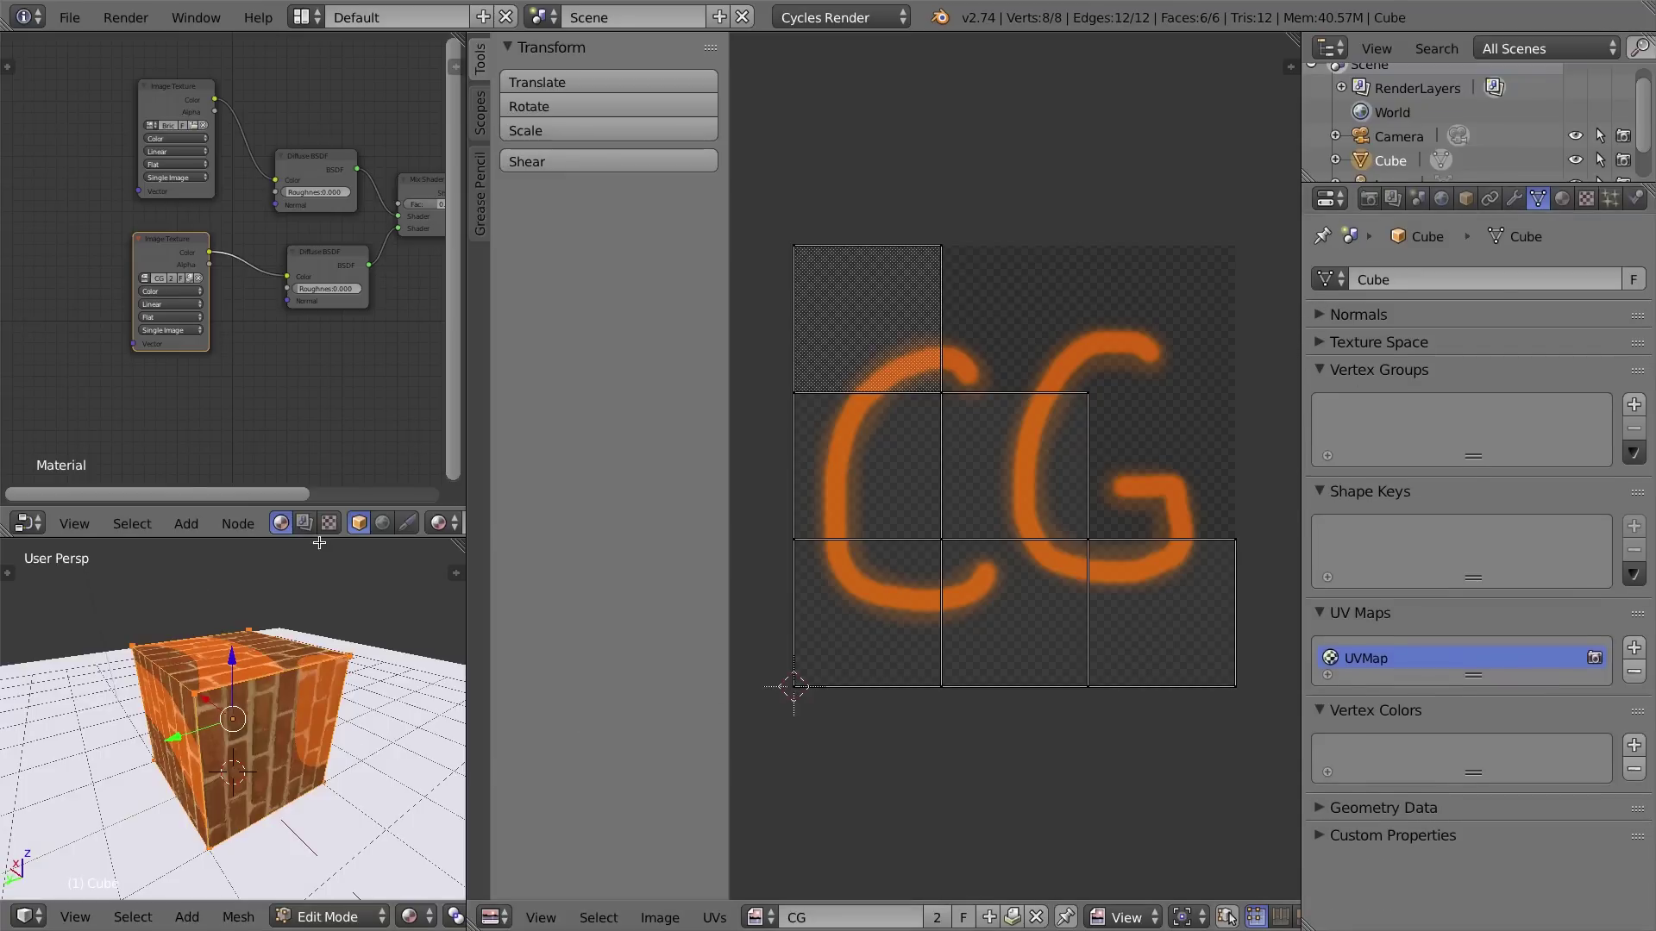
pyautogui.click(1320, 371)
pyautogui.click(1320, 397)
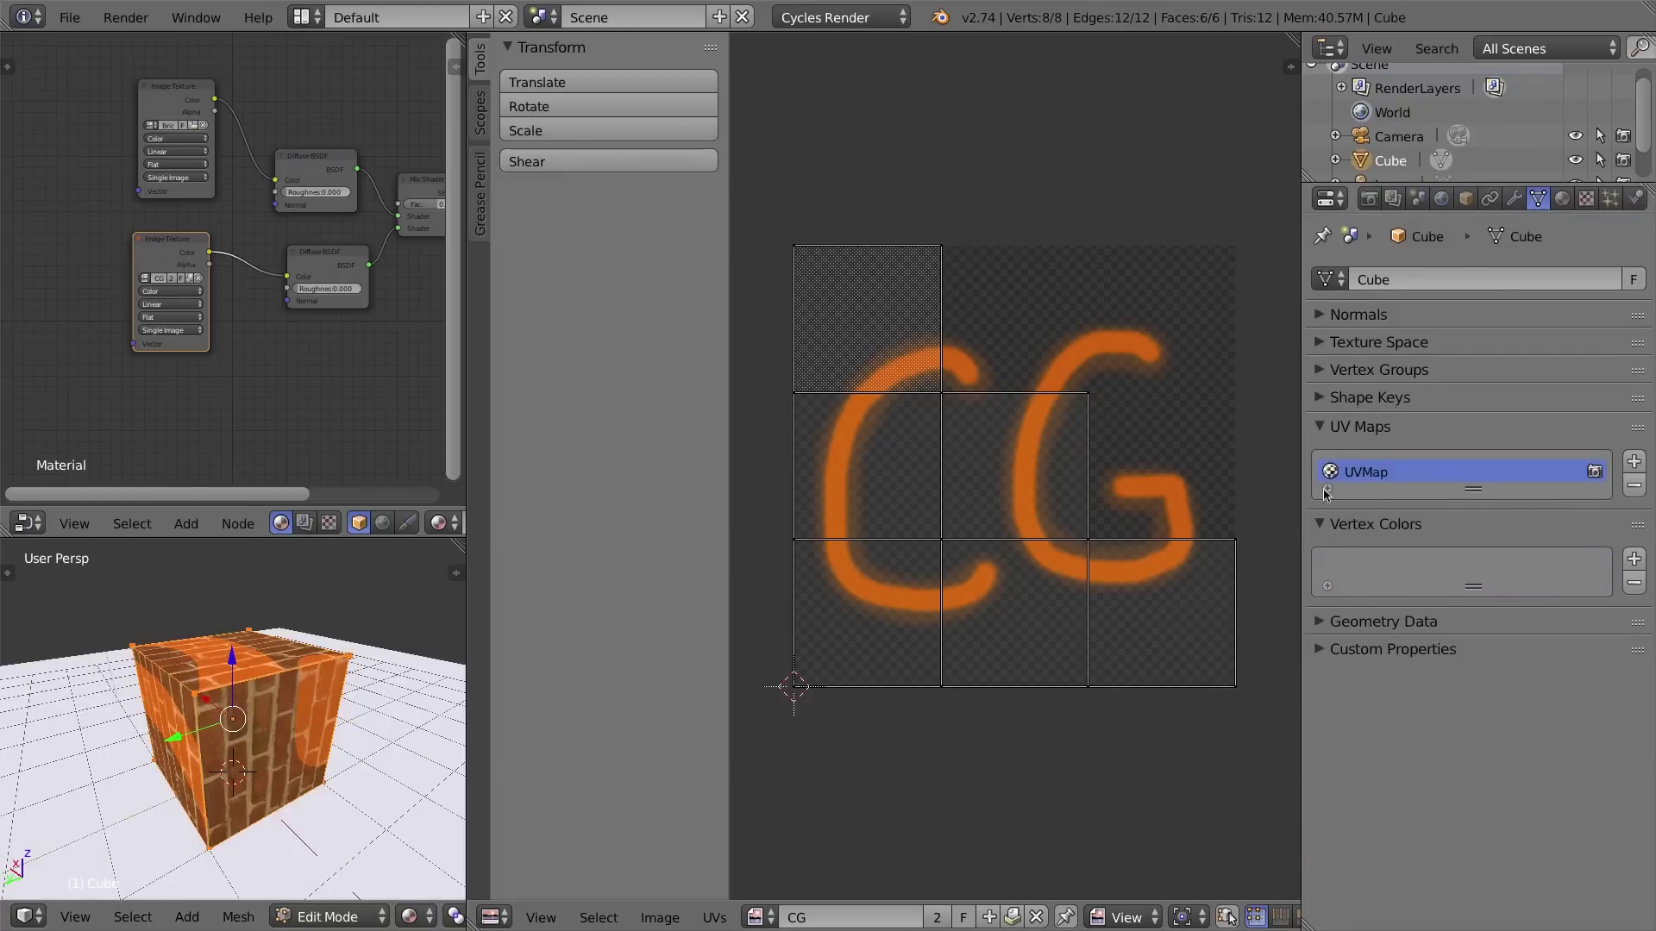
pyautogui.moveTo(1475, 486); pyautogui.dragTo(1462, 568)
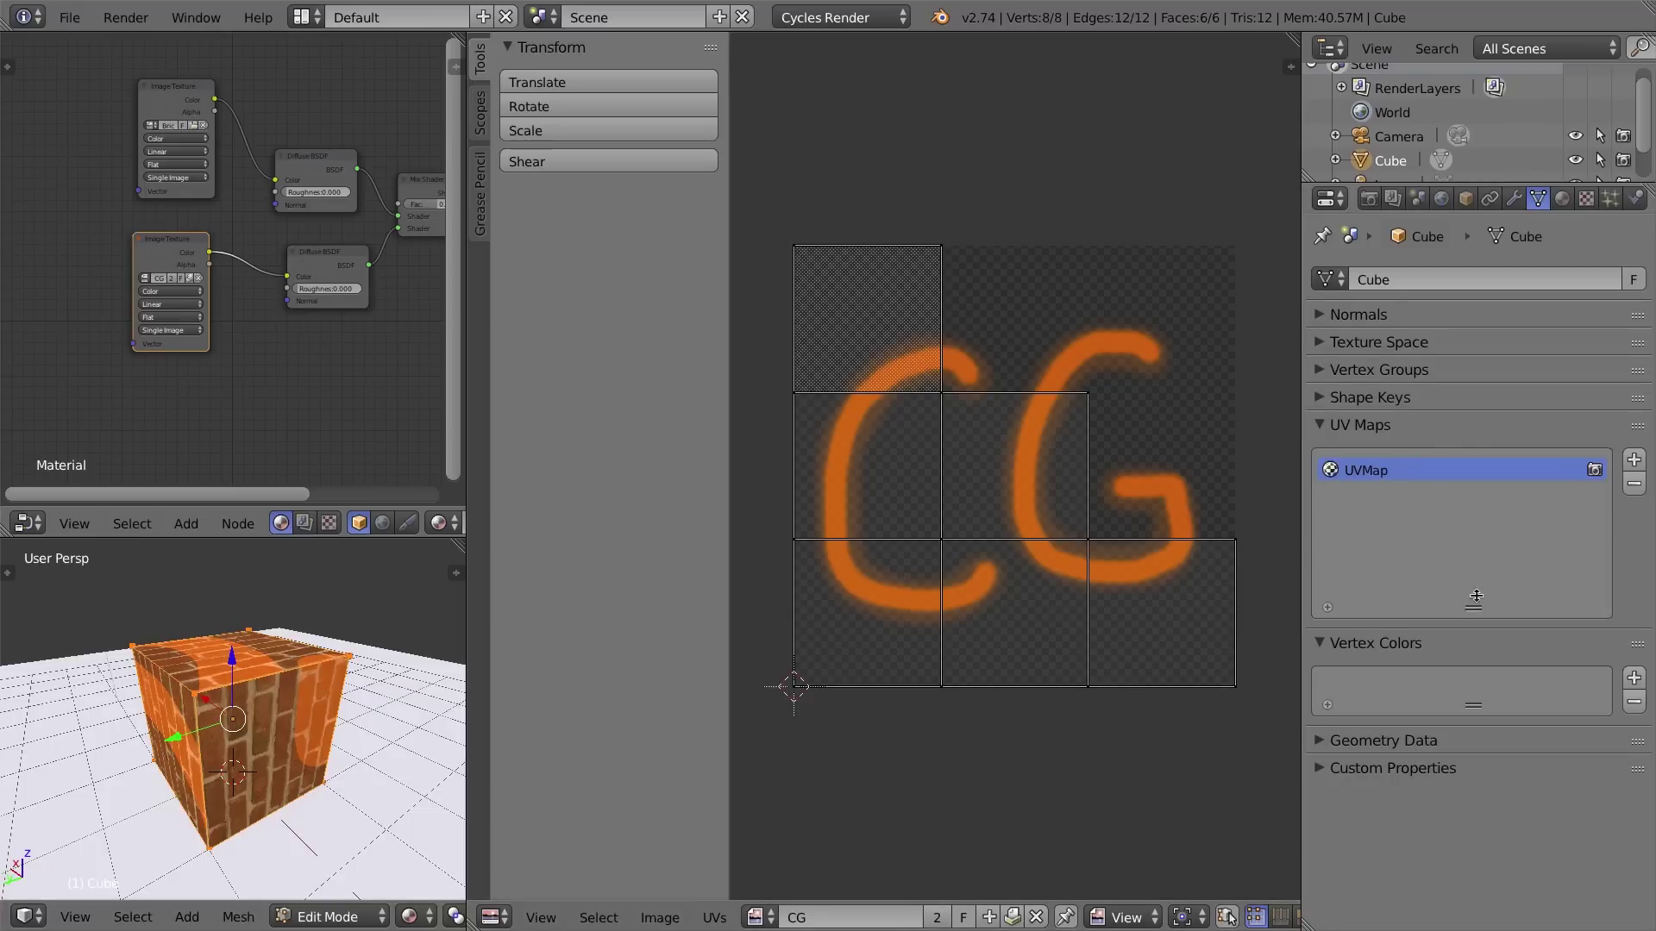
pyautogui.moveTo(1470, 604); pyautogui.dragTo(1471, 654)
# Rename the cube's existing UV map as UVbricks.
pyautogui.doubleClick(1371, 470)
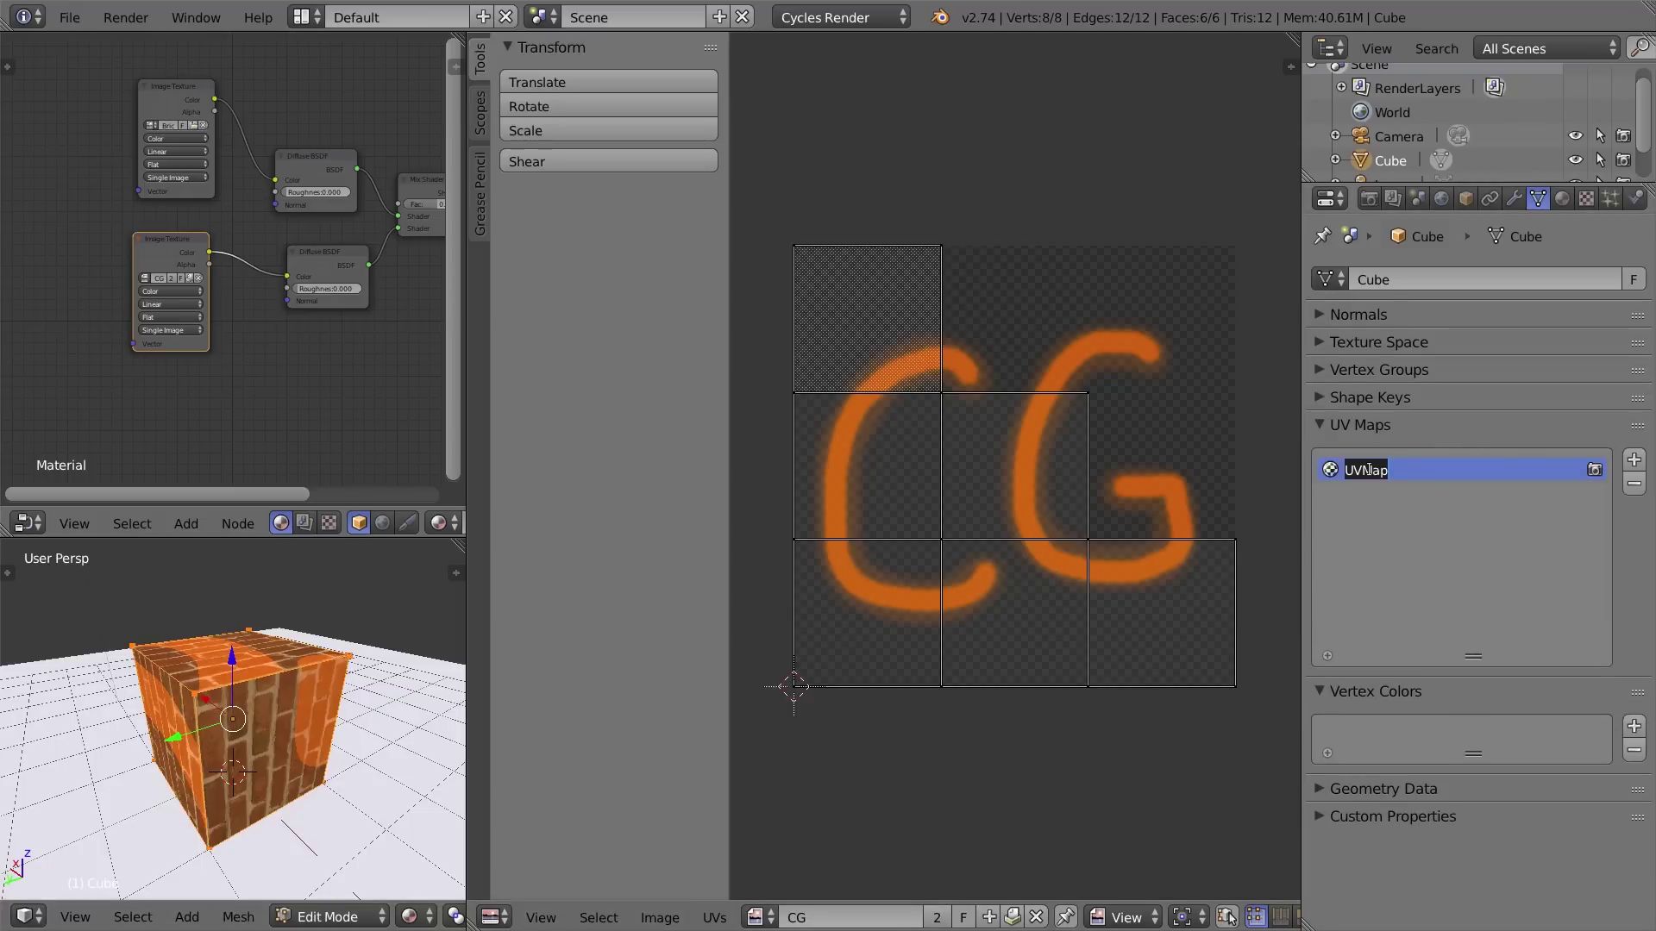
pyautogui.moveTo(1364, 471); pyautogui.dragTo(1426, 472)
pyautogui.write('bricks')
pyautogui.press('Return')
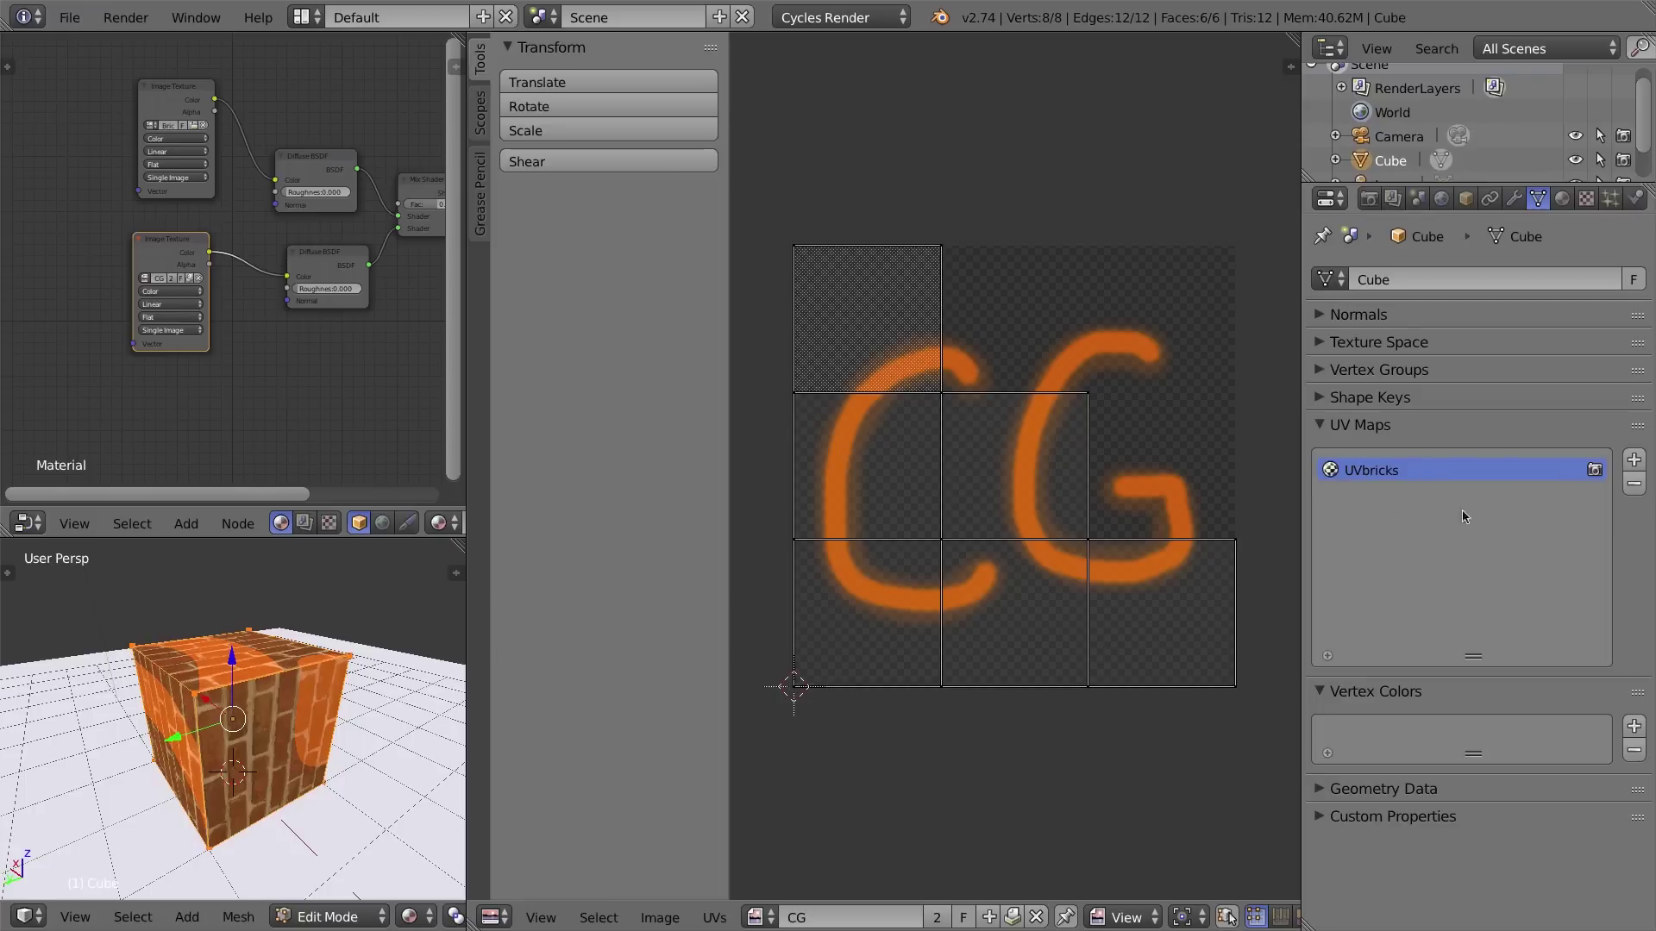
# Add a second UV map to the cube and name it UVcg.
pyautogui.click(1633, 459)
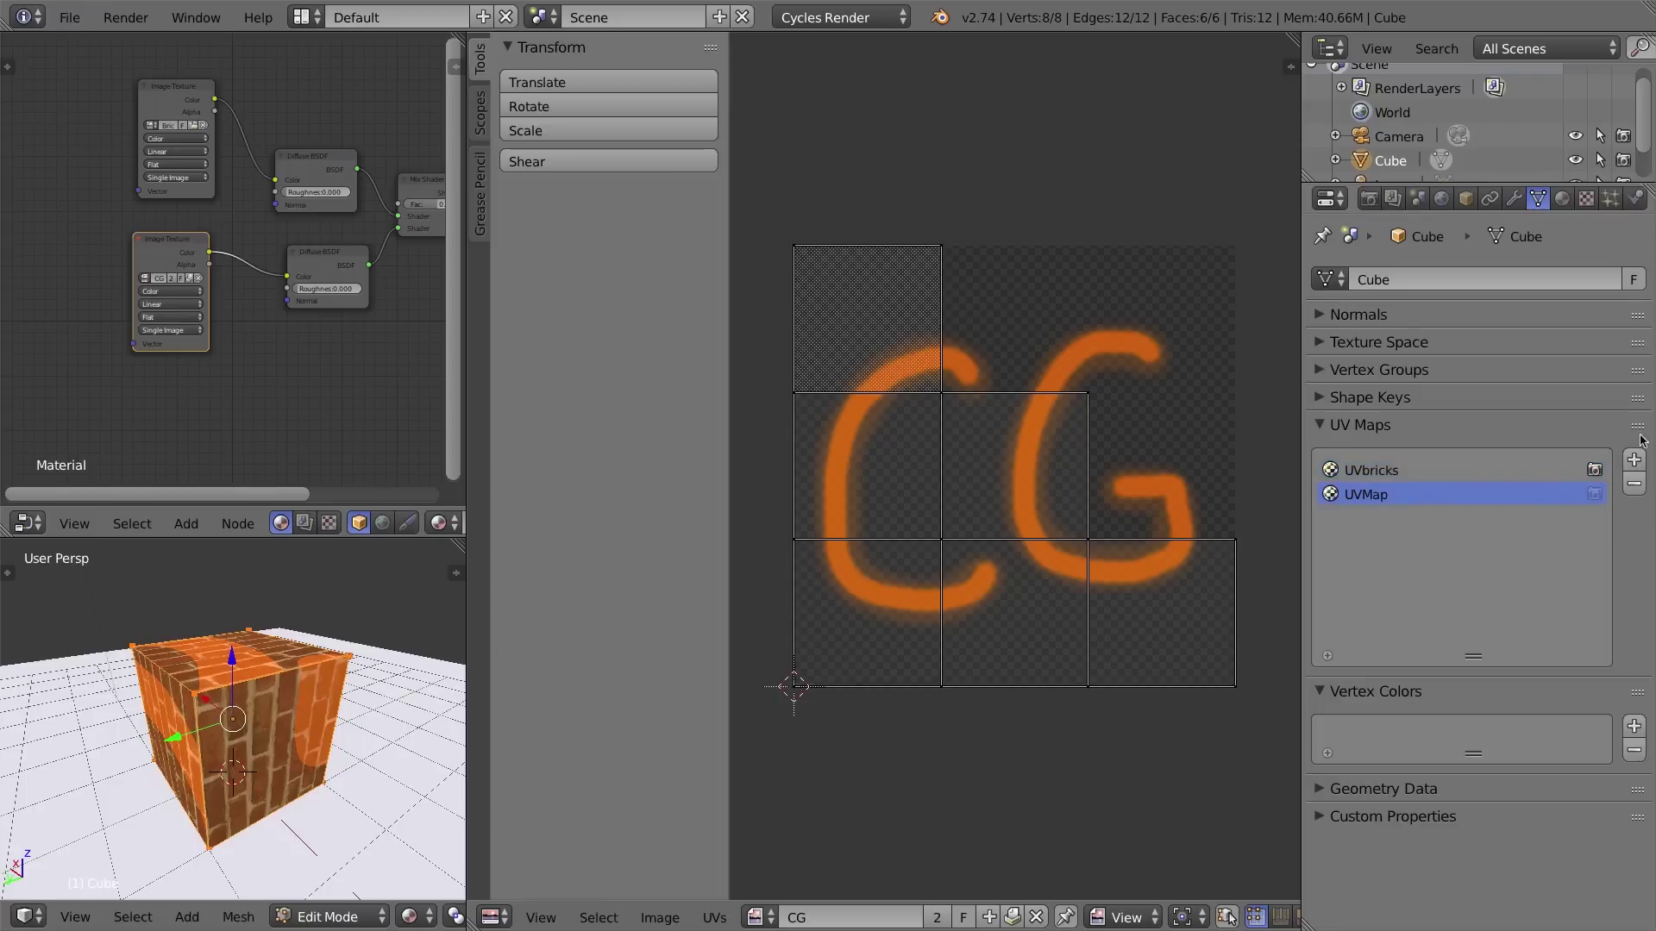
pyautogui.doubleClick(1366, 499)
pyautogui.moveTo(1363, 495); pyautogui.dragTo(1440, 493)
pyautogui.write('cg')
pyautogui.press('Return')
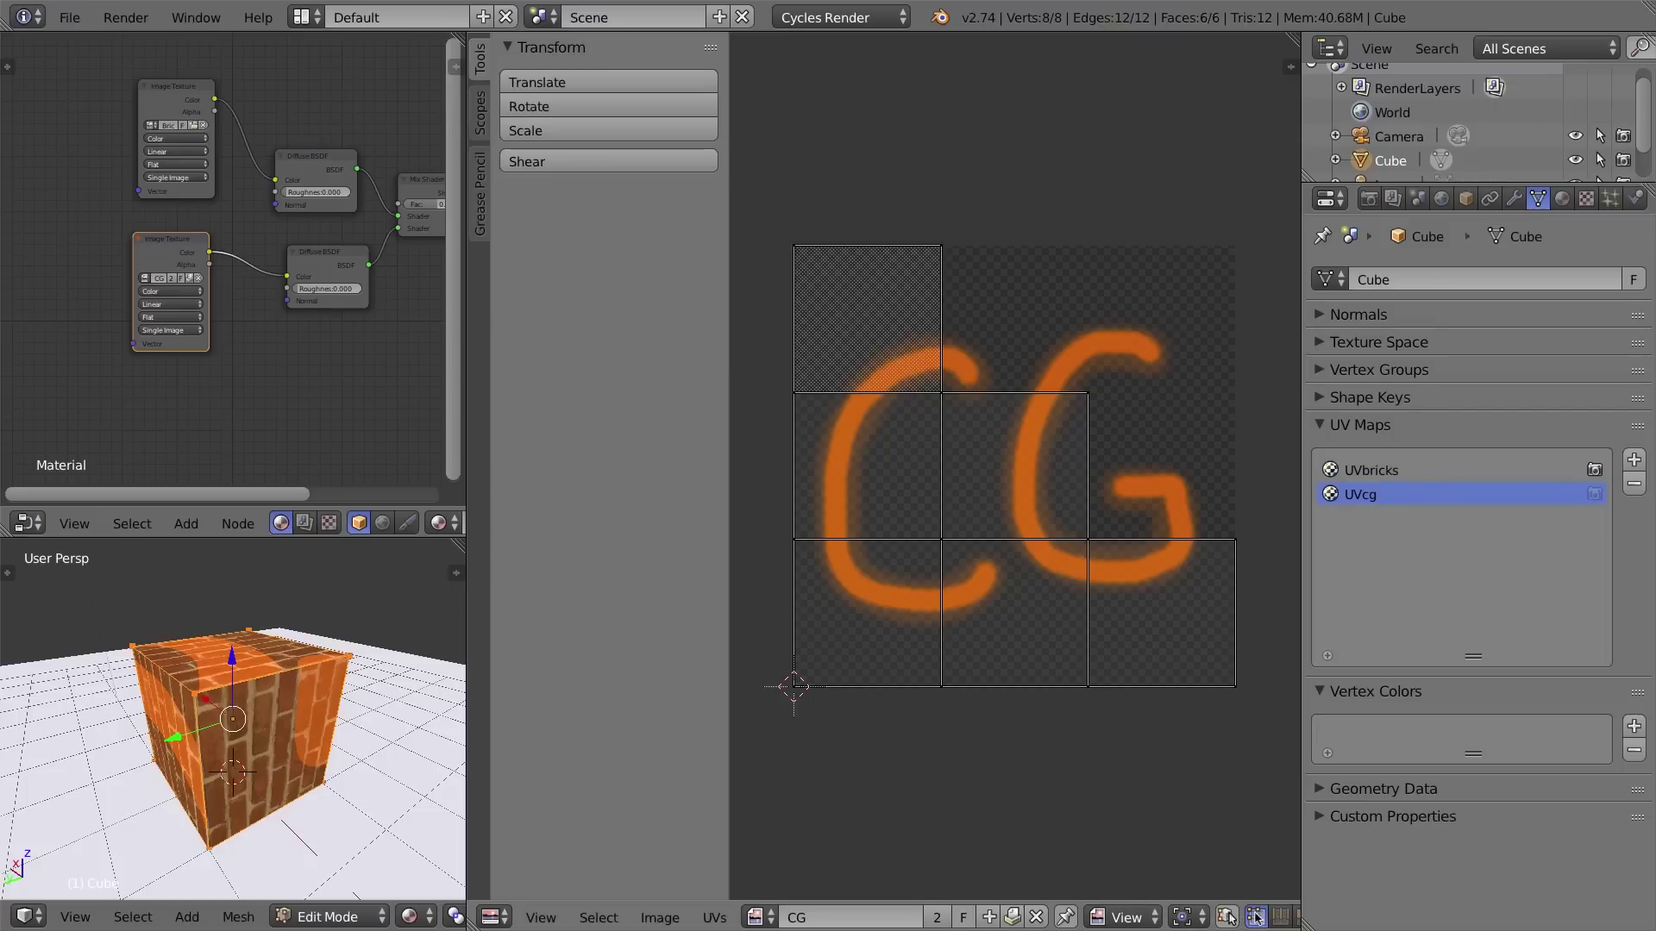
# Unlink the CG image from the UV editor and compare the UVbricks and UVcg layouts in Edit Mode, keeping UVcg active.
pyautogui.click(1038, 915)
pyautogui.press('Tab')
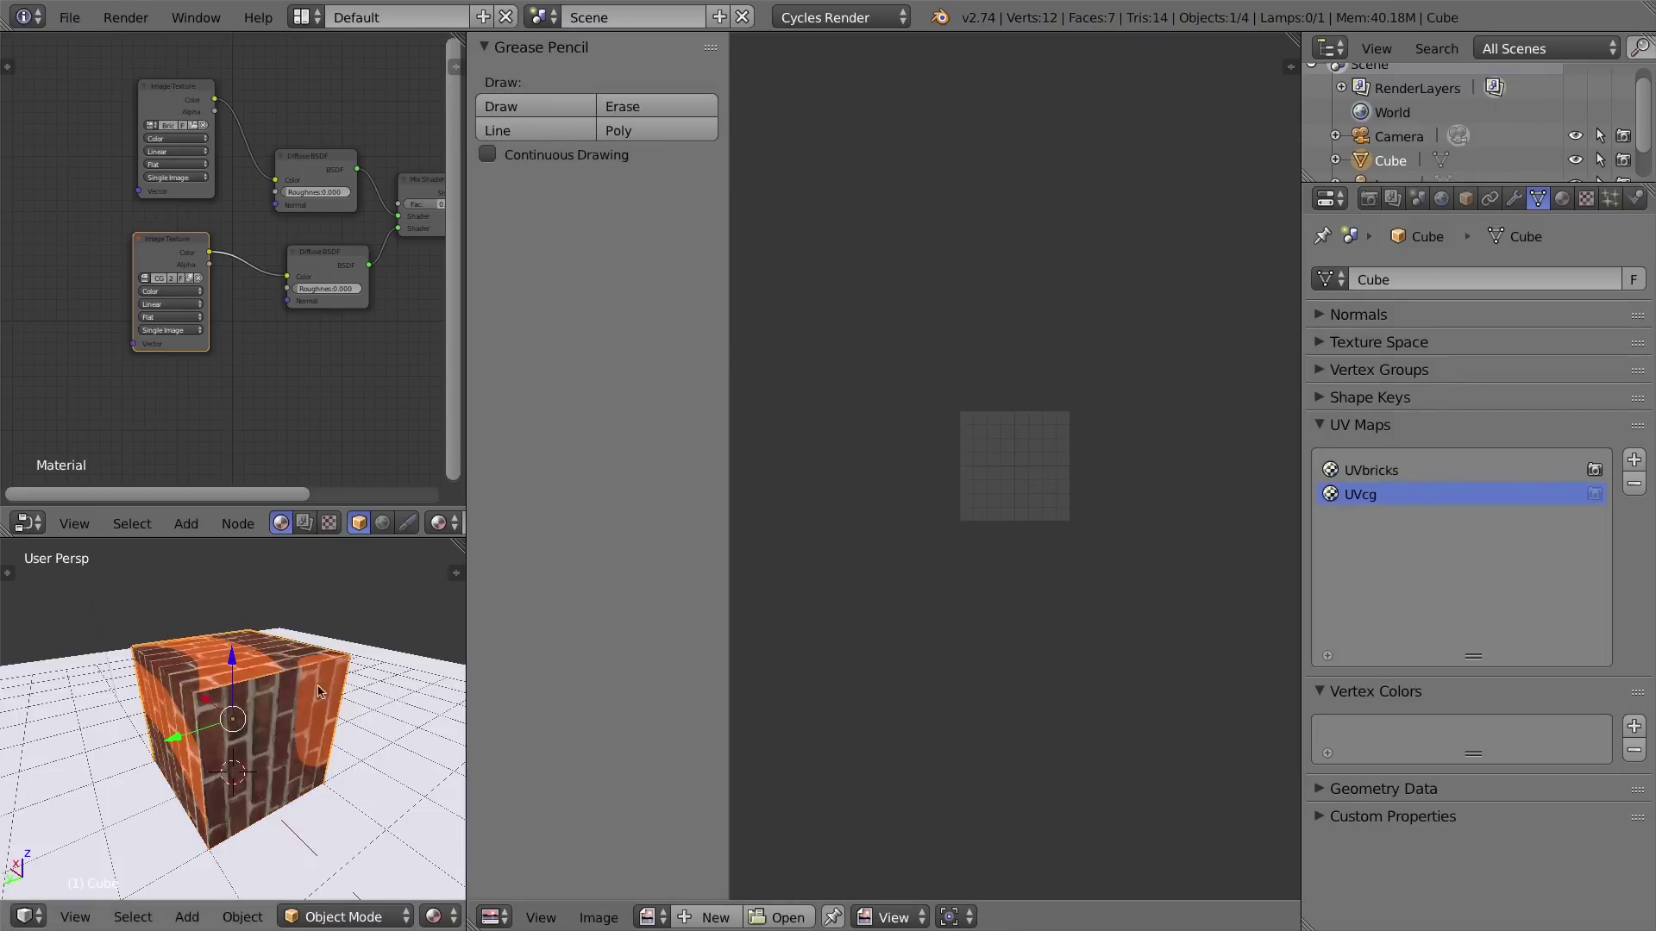
pyautogui.press('Tab')
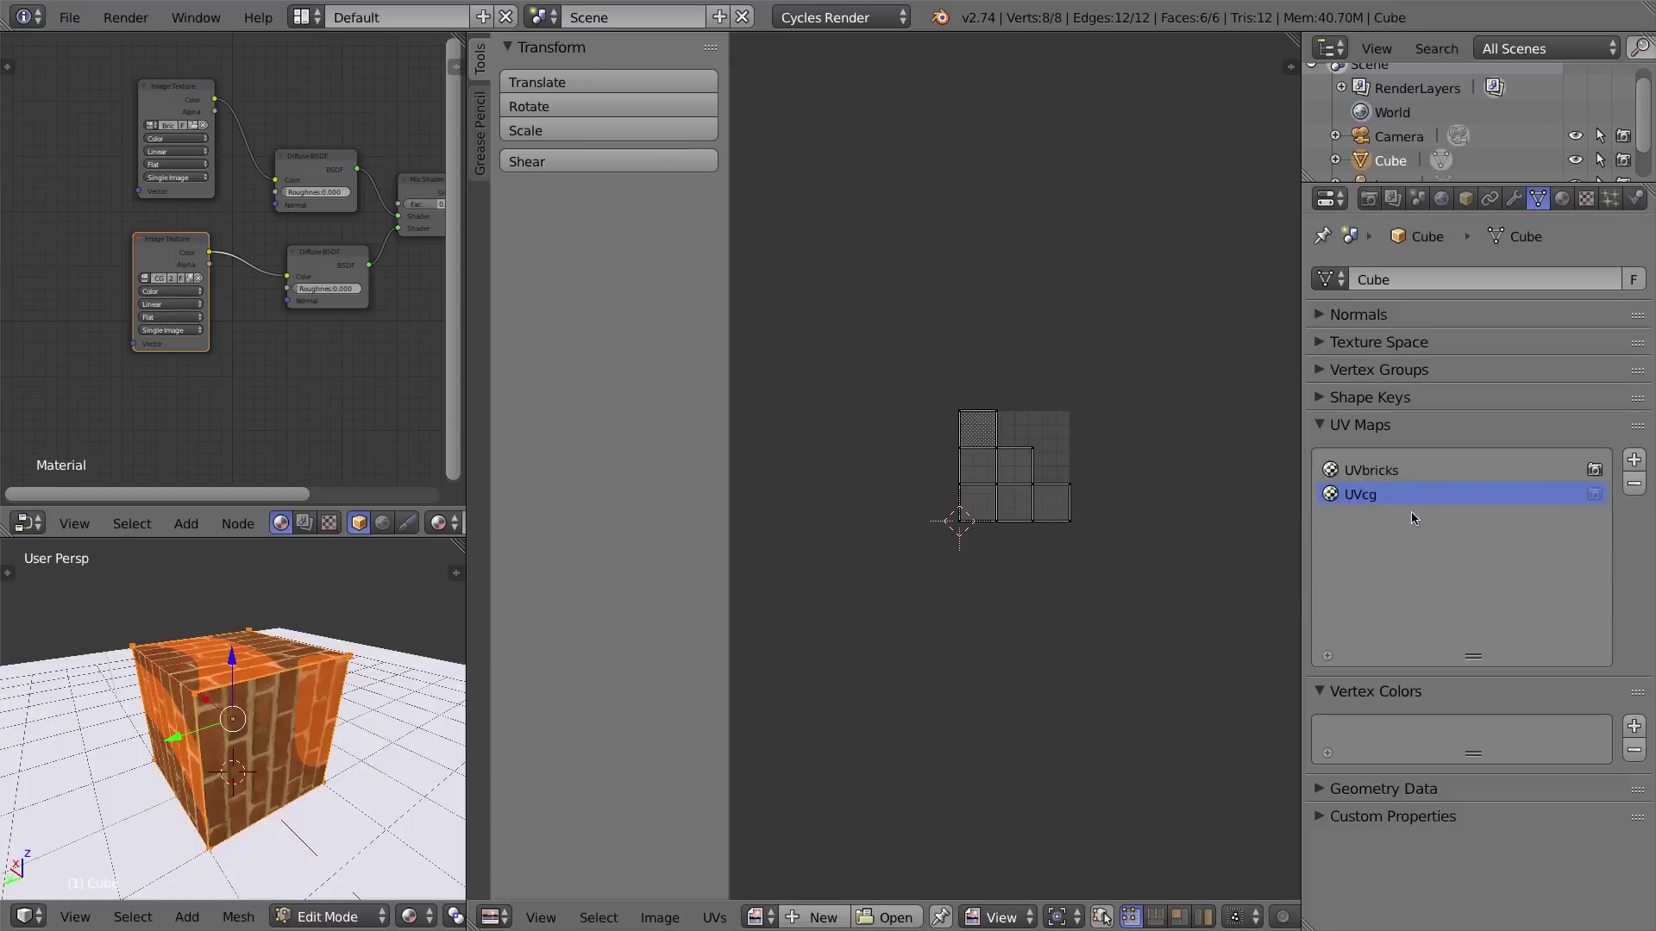
pyautogui.scroll(5, 1068, 498)
pyautogui.scroll(-1, 1067, 498)
pyautogui.click(1367, 476)
pyautogui.click(1359, 499)
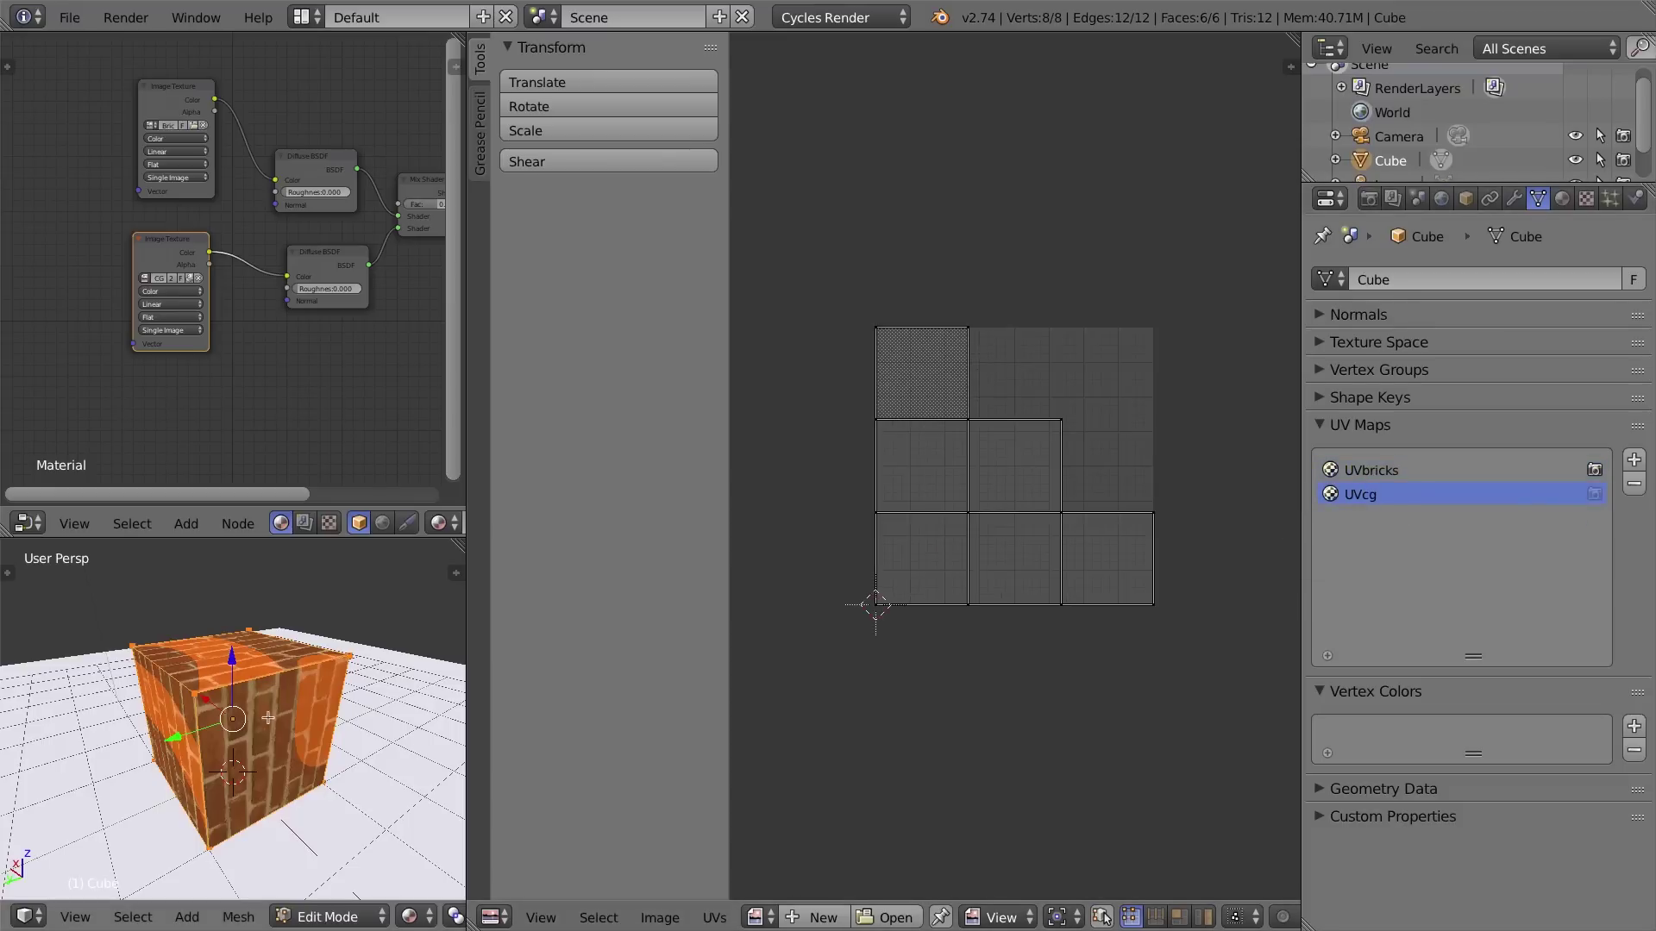
# Switch to face selection and select only the cube's side face crossed by the wide orange band.
pyautogui.moveTo(226, 705); pyautogui.dragTo(285, 719, button='middle')
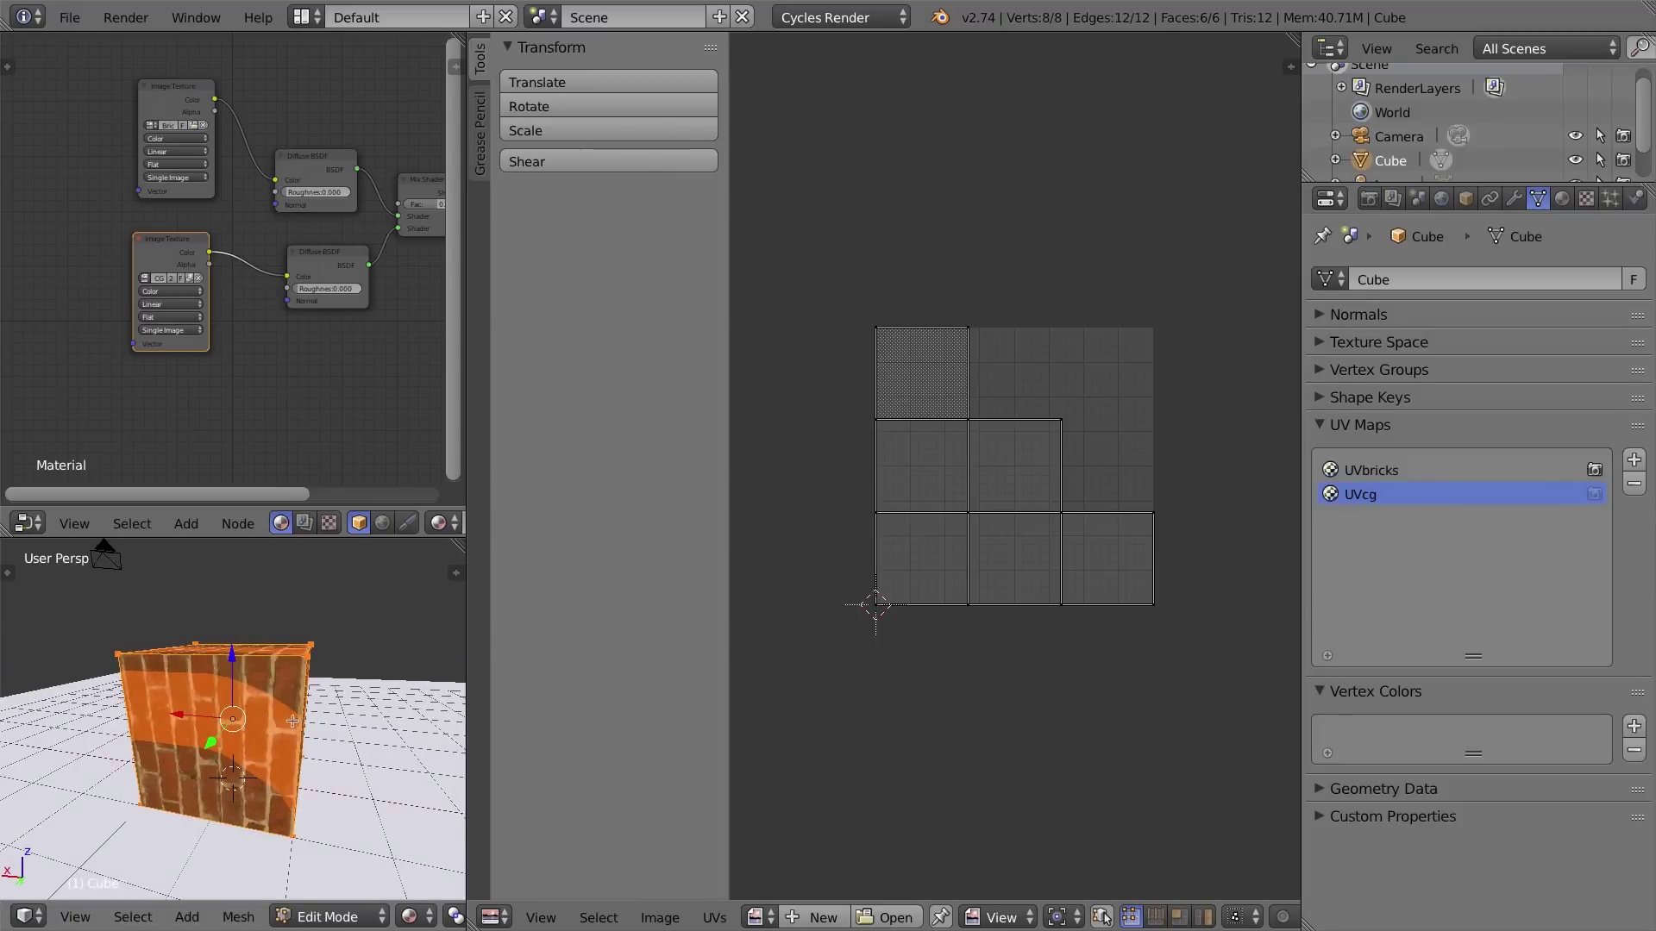
pyautogui.moveTo(387, 800)
pyautogui.mouseDown(button='middle')
pyautogui.moveTo(353, 812)
pyautogui.moveTo(383, 794)
pyautogui.mouseUp(button='middle')
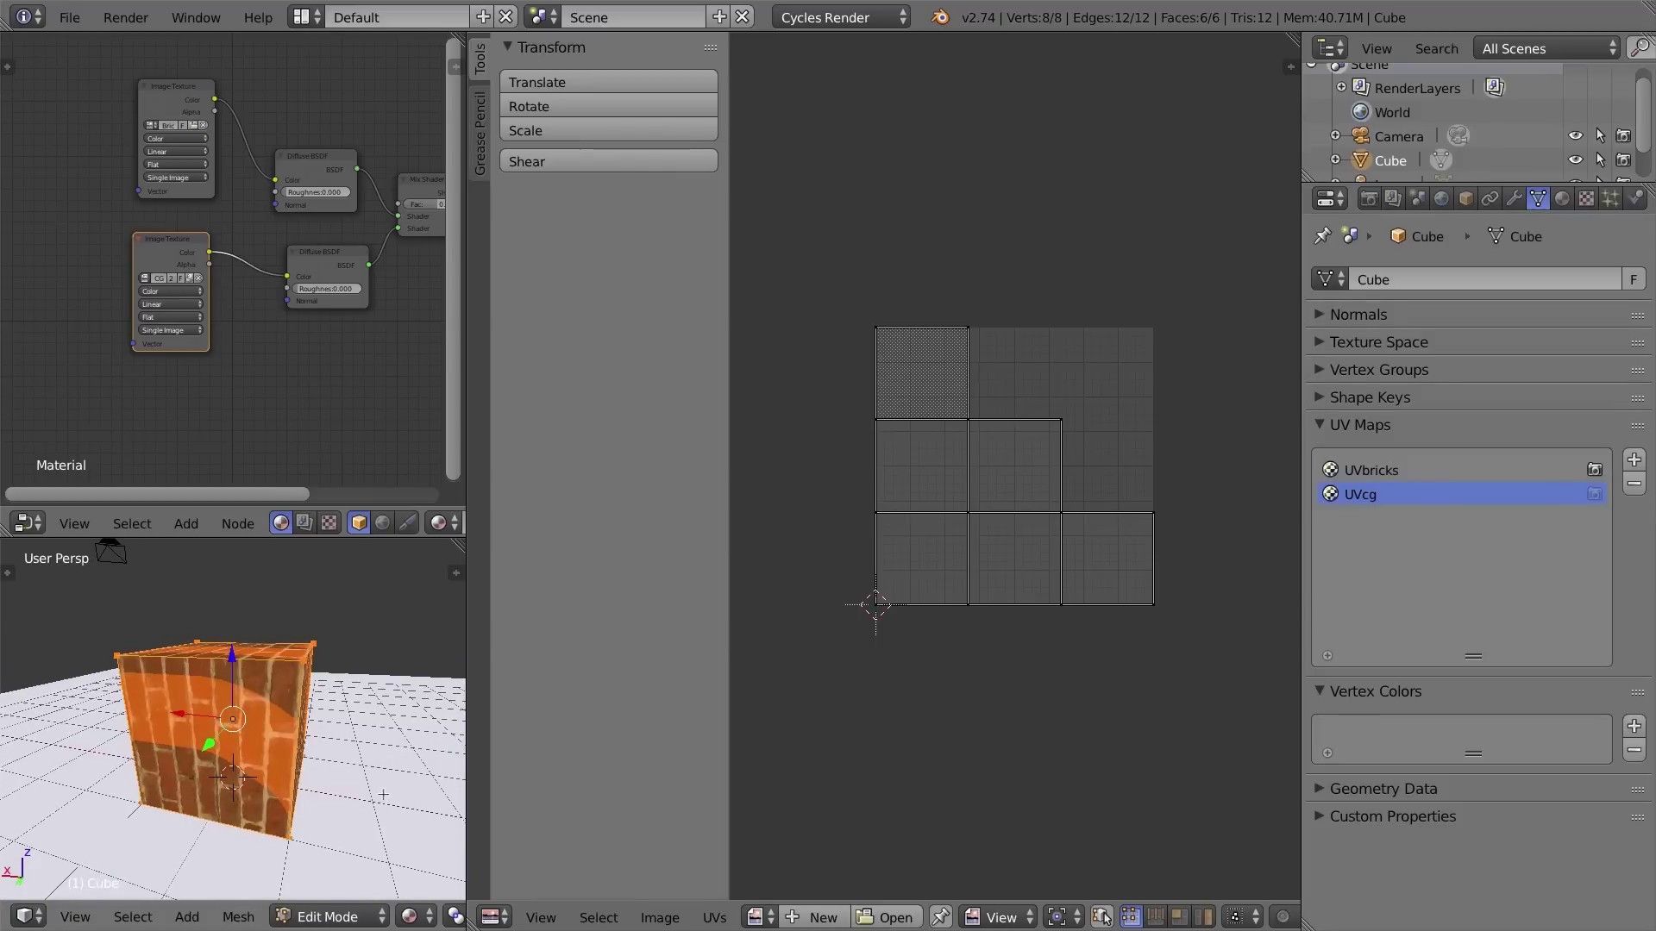
pyautogui.moveTo(437, 916); pyautogui.dragTo(207, 917, button='middle')
pyautogui.moveTo(347, 917); pyautogui.dragTo(409, 916, button='middle')
pyautogui.moveTo(251, 917); pyautogui.dragTo(81, 925, button='middle')
pyautogui.moveTo(325, 920); pyautogui.dragTo(101, 906, button='middle')
pyautogui.moveTo(168, 807); pyautogui.dragTo(231, 775, button='middle')
pyautogui.moveTo(270, 922); pyautogui.dragTo(48, 920, button='middle')
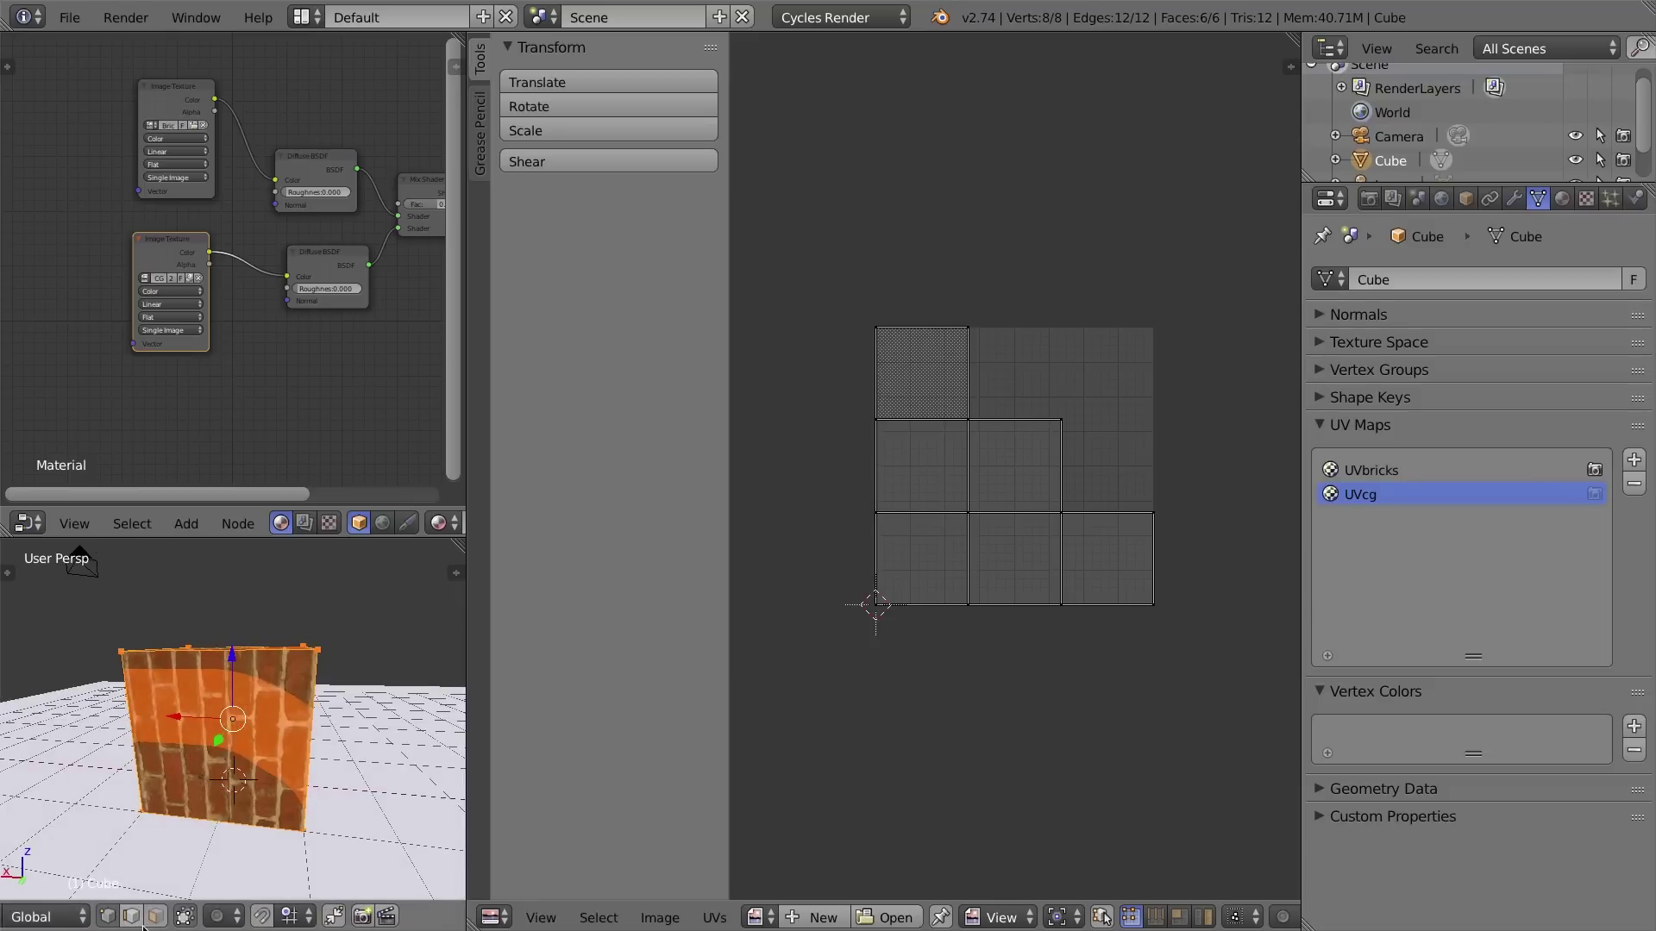
pyautogui.click(164, 909)
pyautogui.rightClick(223, 696)
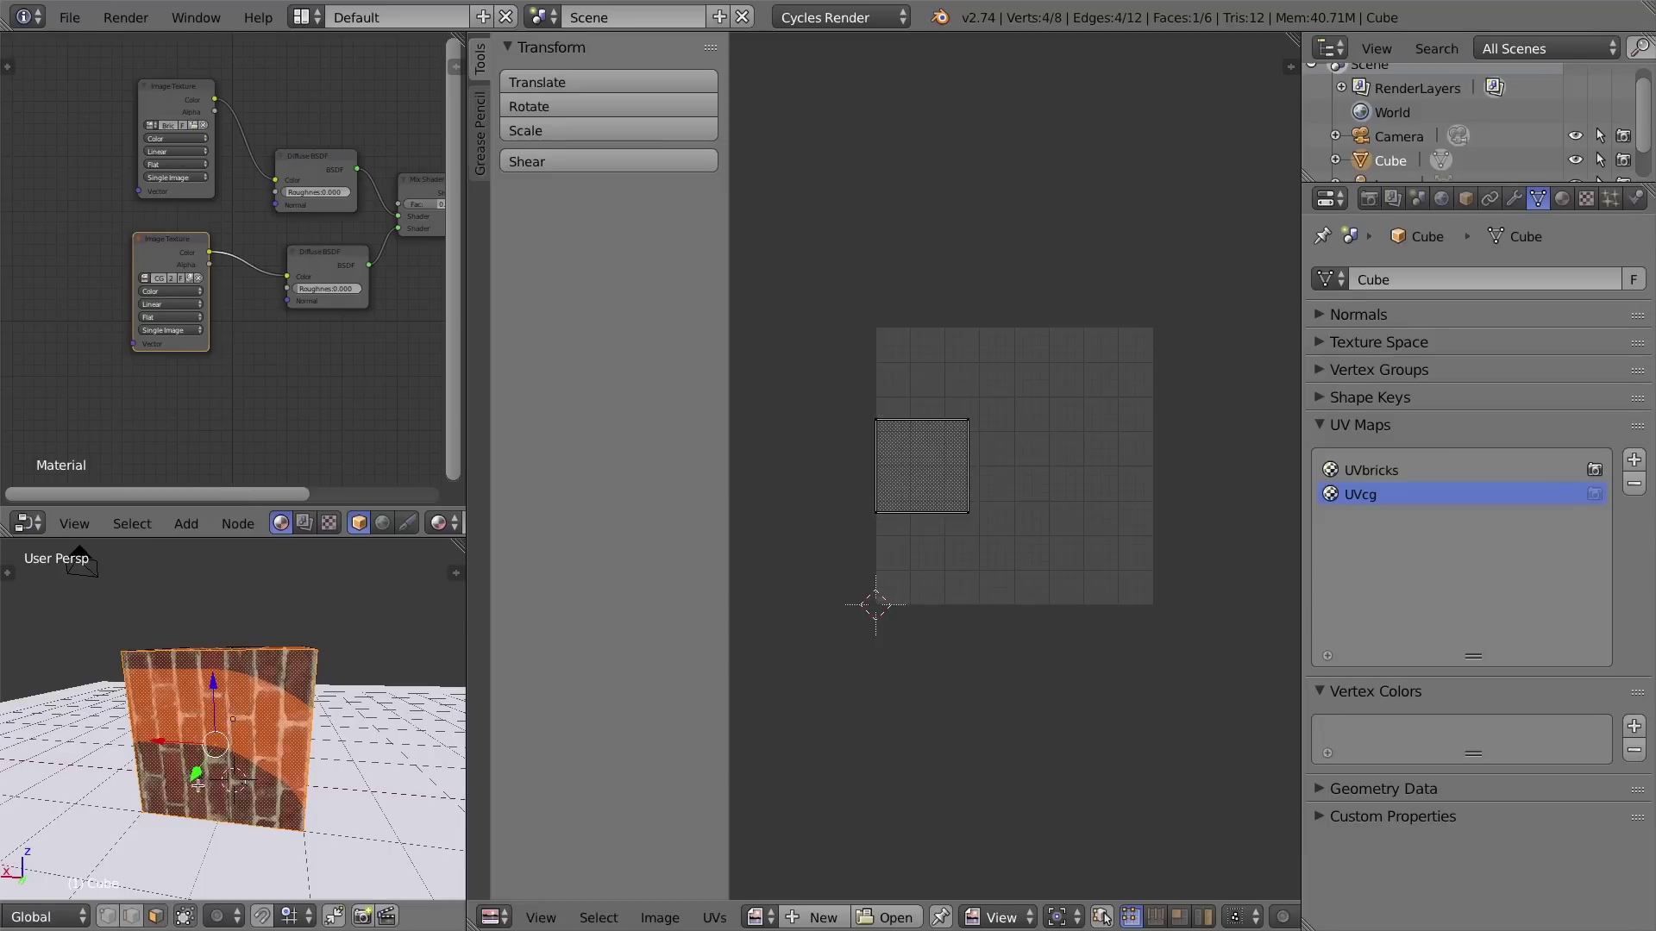
# Unwrap the selected cube face into the UVcg map with the standard Unwrap method.
pyautogui.moveTo(229, 733); pyautogui.dragTo(281, 712, button='middle')
pyautogui.moveTo(87, 763); pyautogui.dragTo(210, 694, button='middle')
pyautogui.press('u')
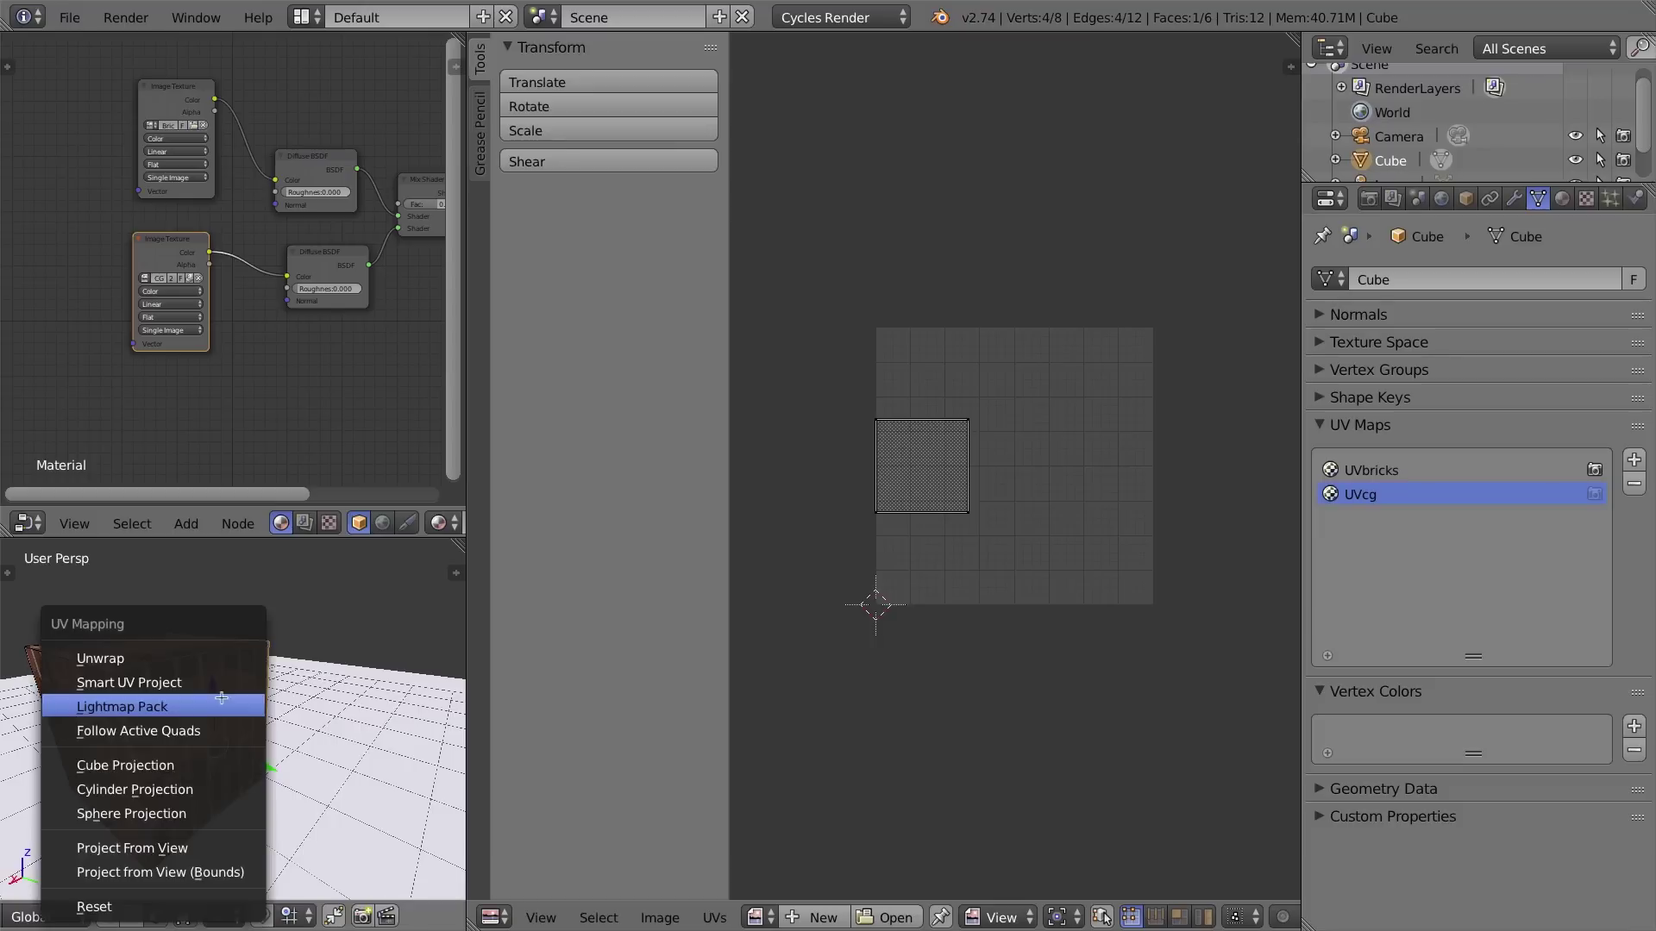
pyautogui.click(163, 661)
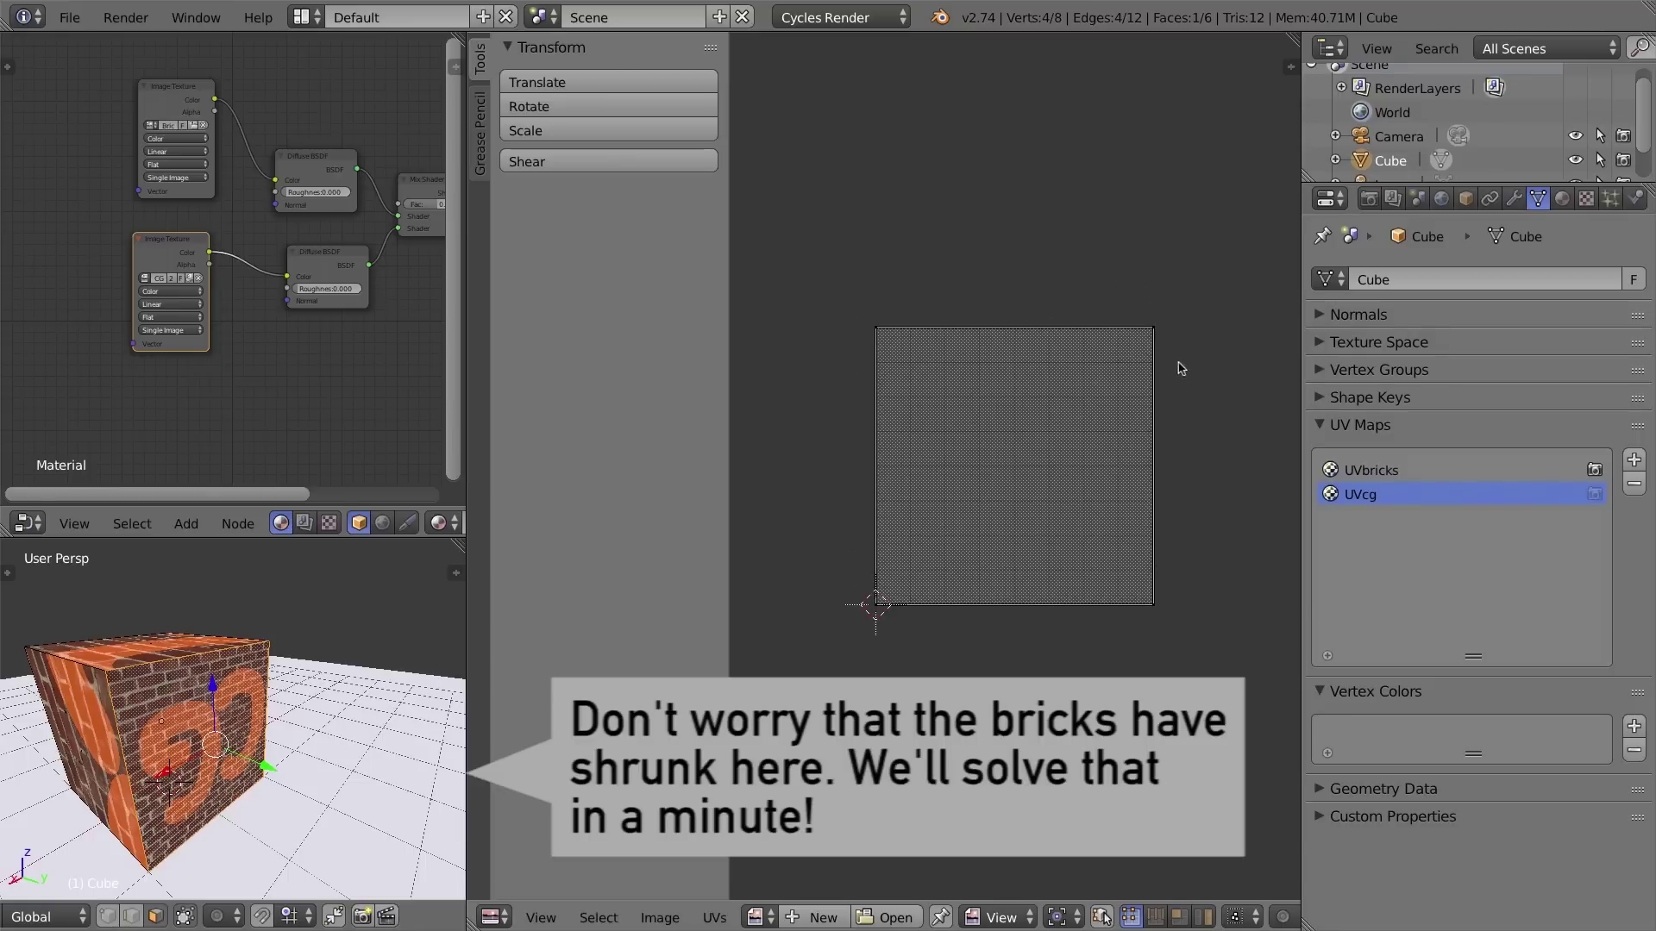
# Rotate the selected face's UVs 180 degrees in the UVcg map so the CG lettering reads correctly.
pyautogui.moveTo(357, 774); pyautogui.dragTo(244, 734, button='middle')
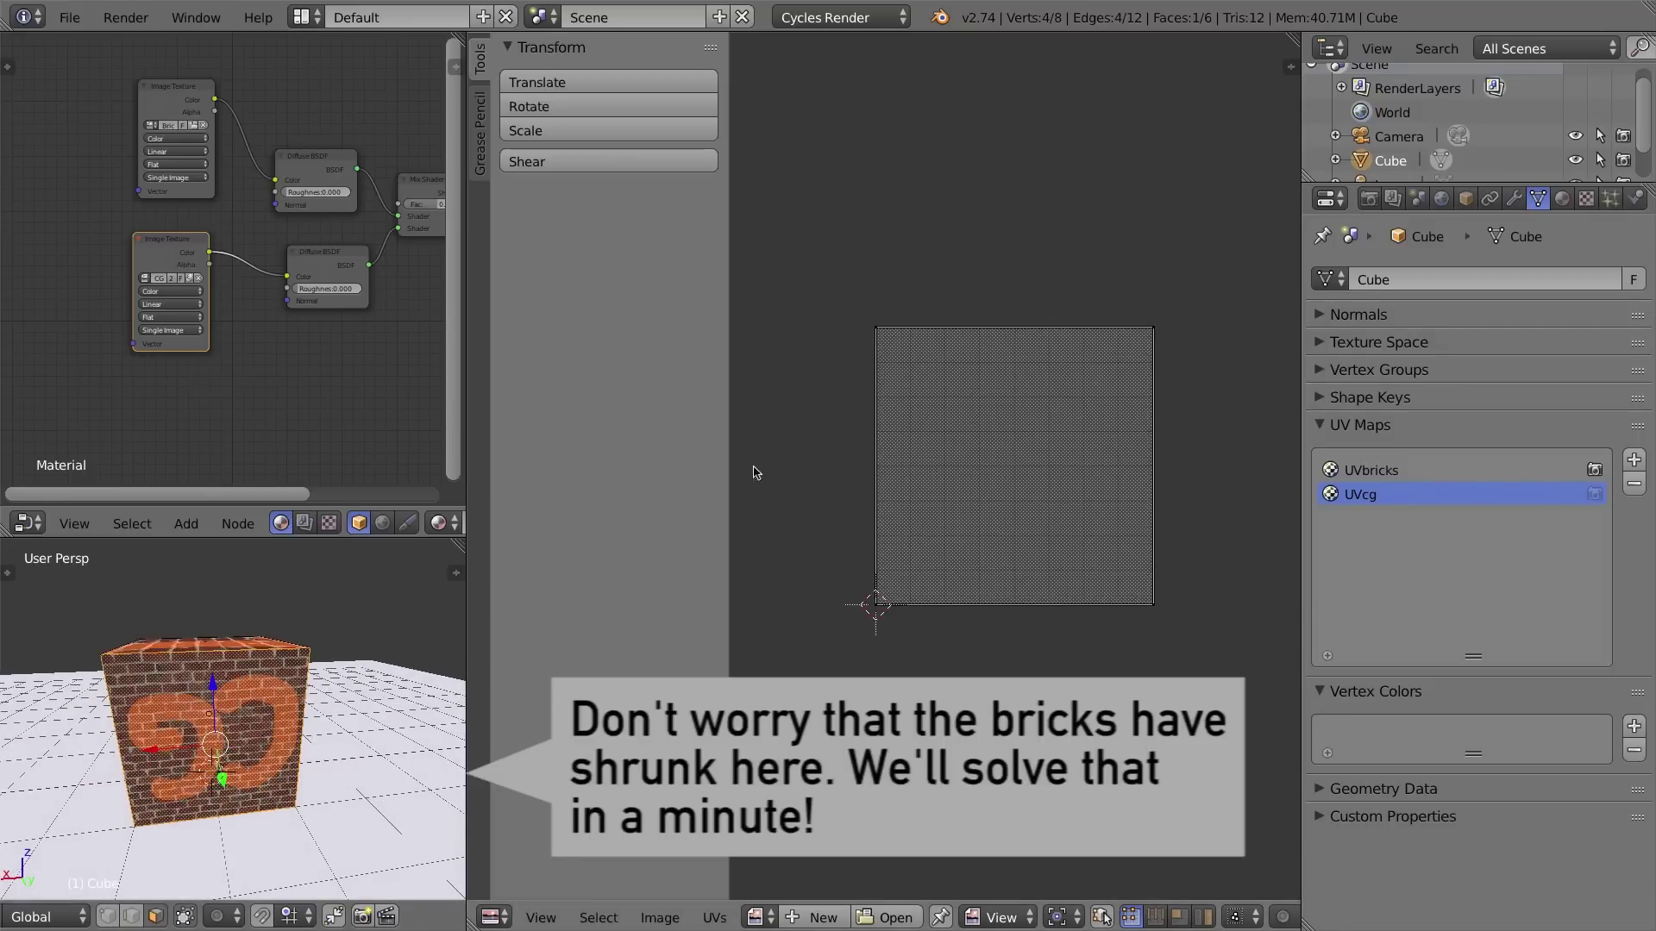
pyautogui.press('a')
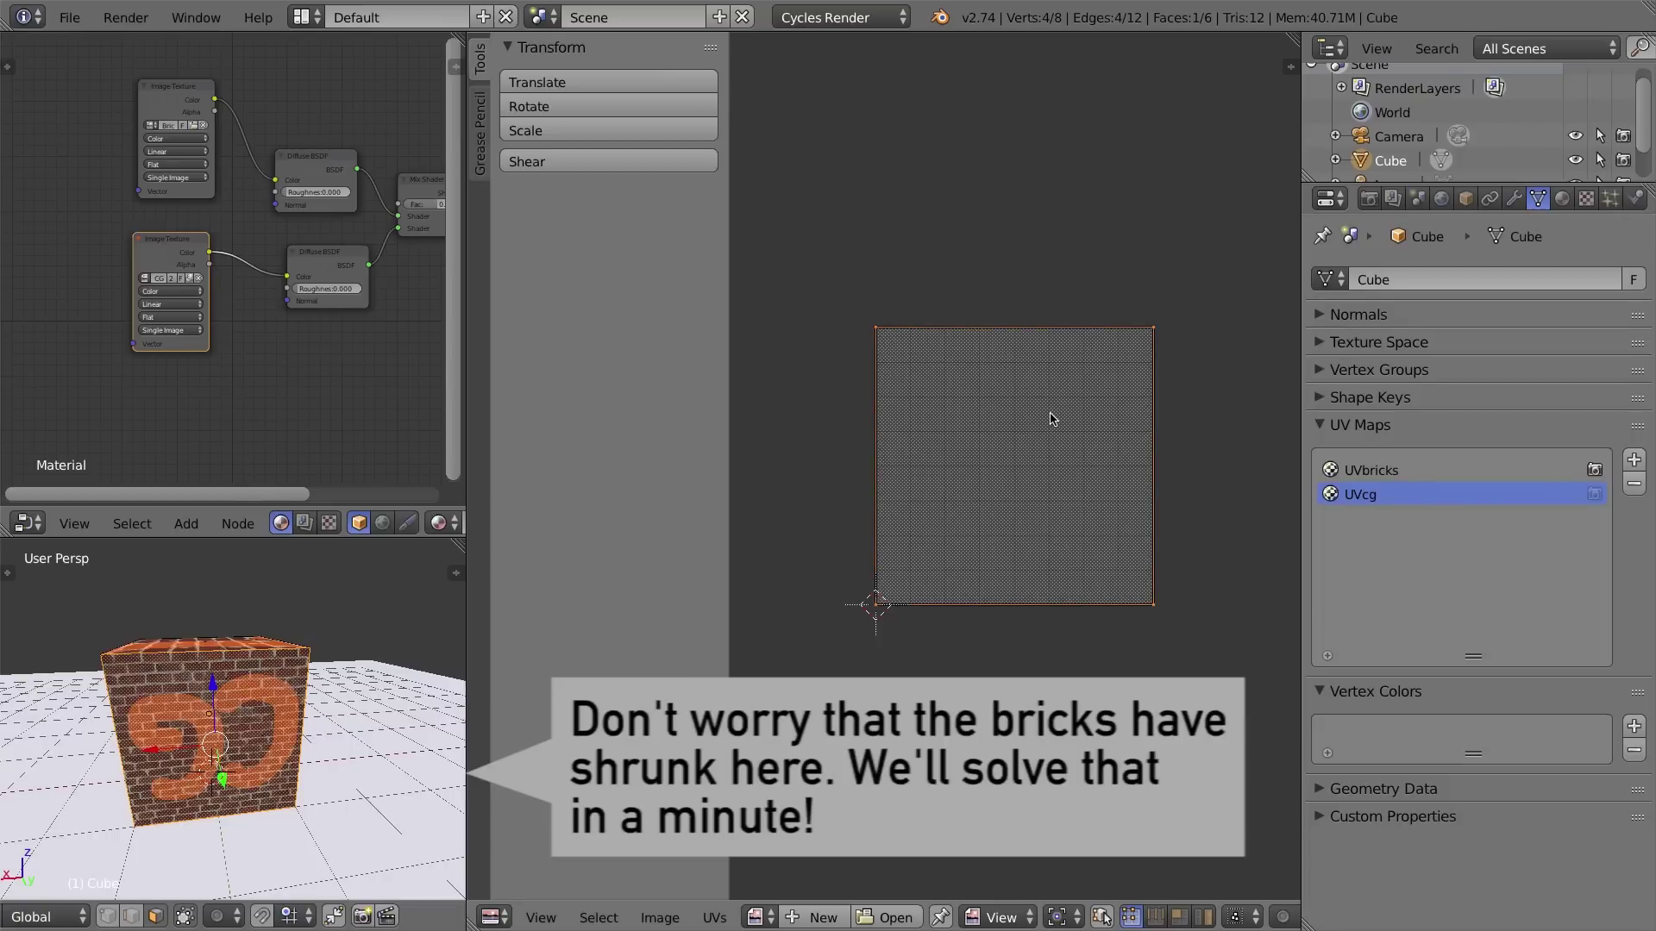
pyautogui.write('r180')
pyautogui.press('Return')
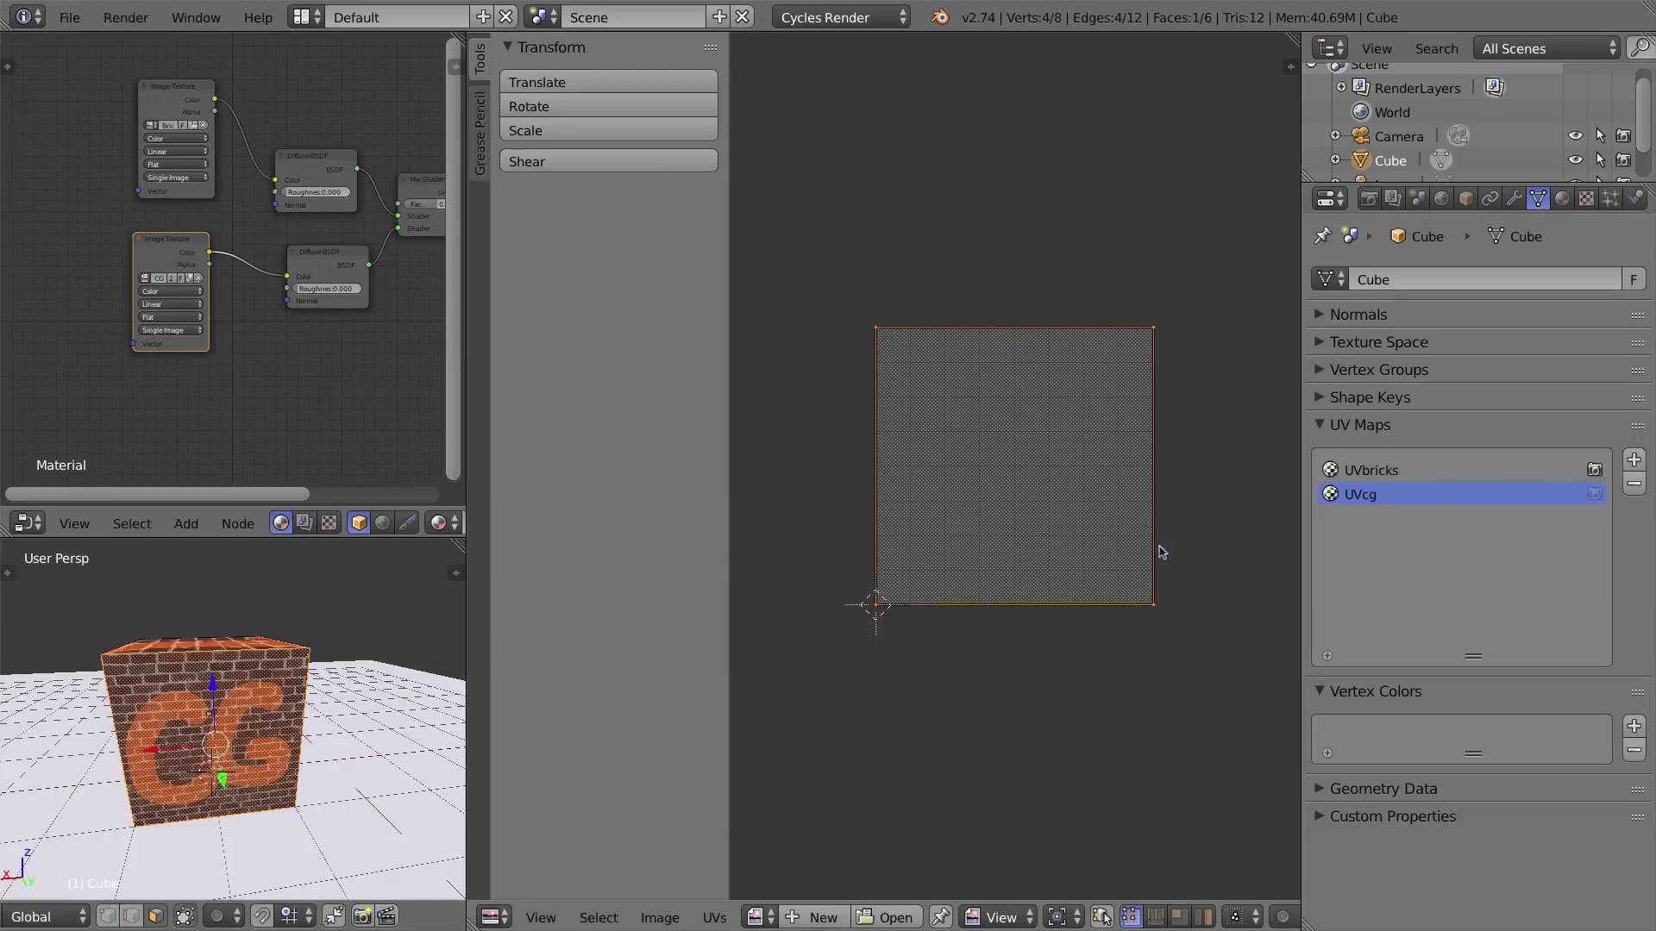
pyautogui.press('r')
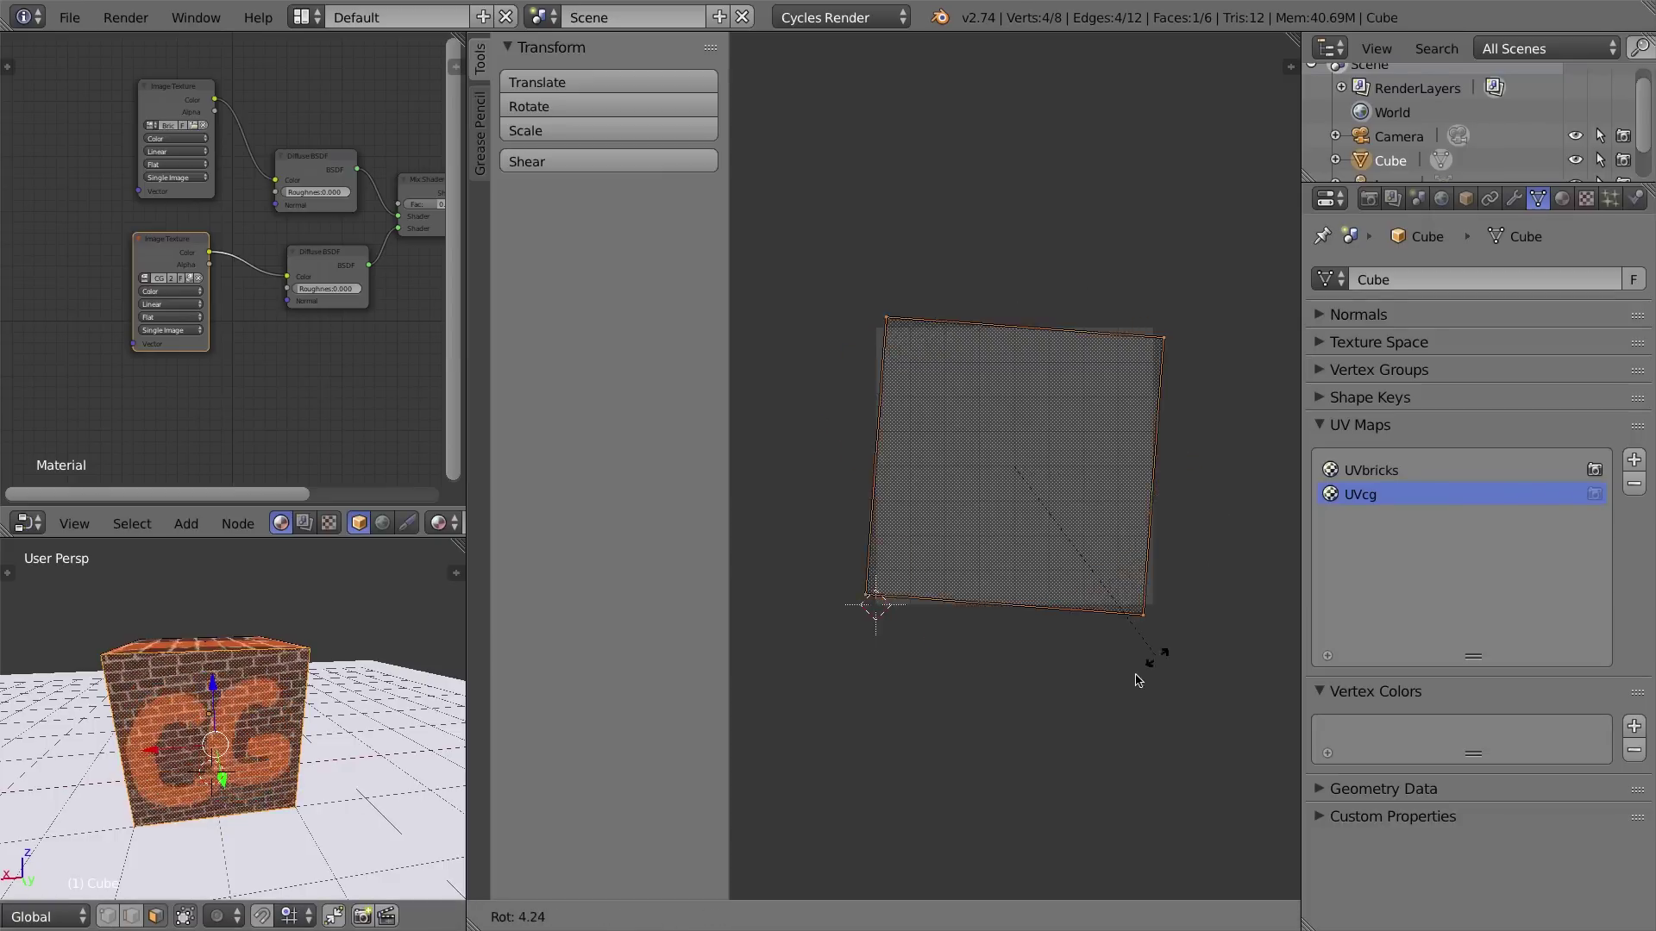
pyautogui.rightClick(1132, 634)
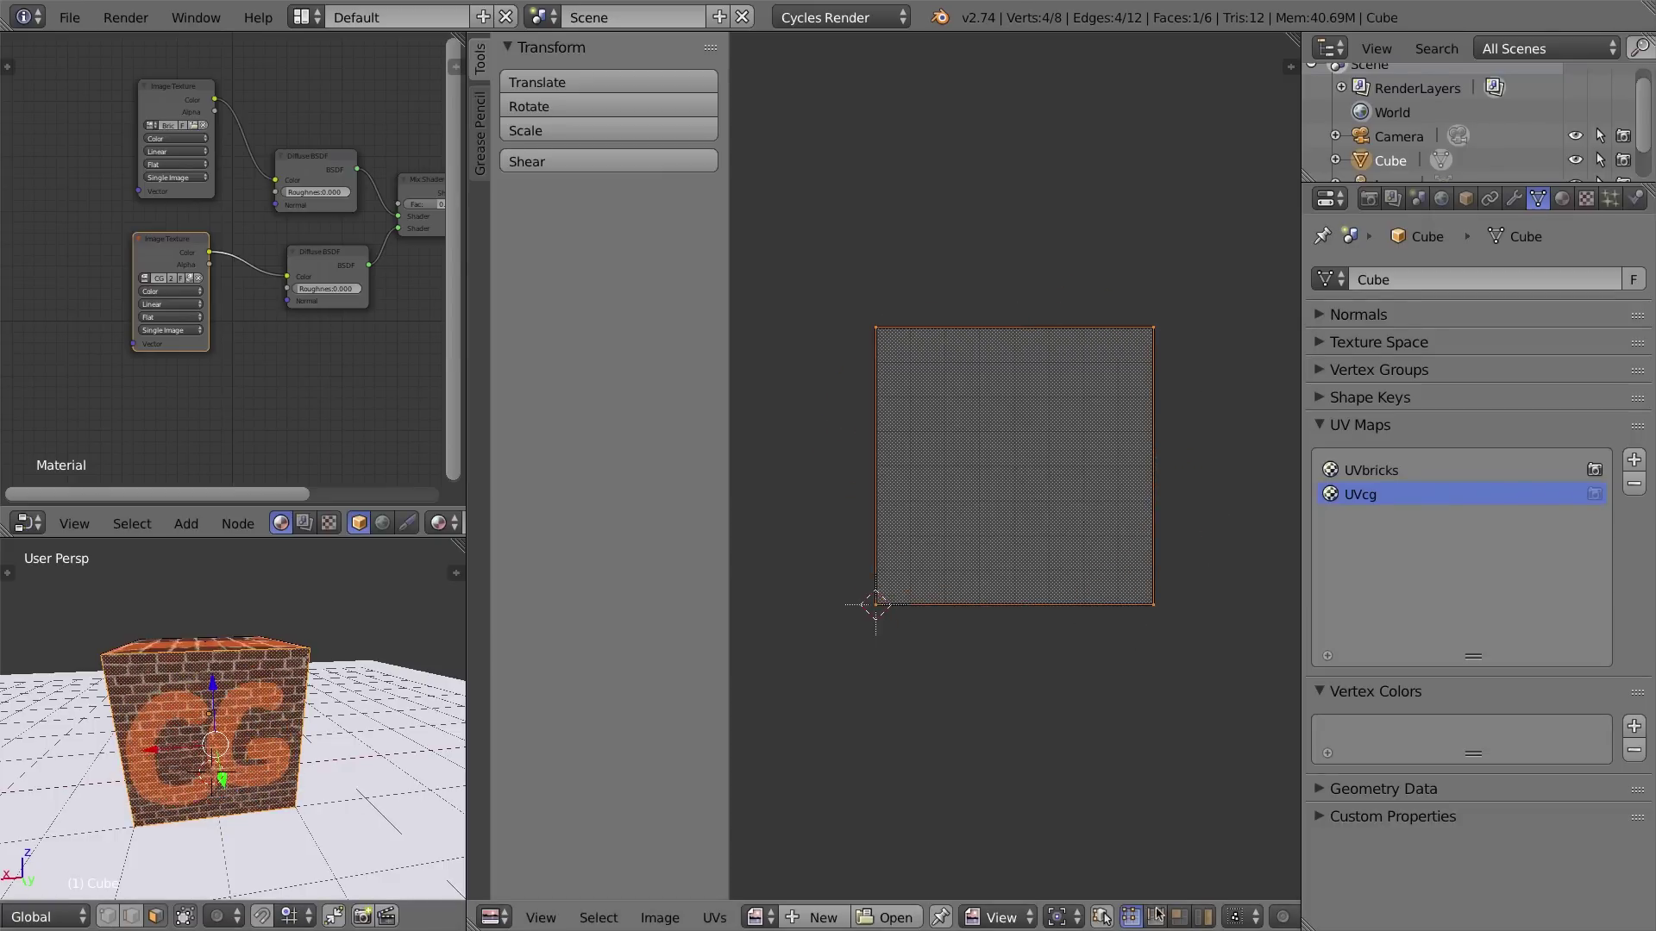
# Switch the UV editor to face selection mode.
pyautogui.click(1156, 916)
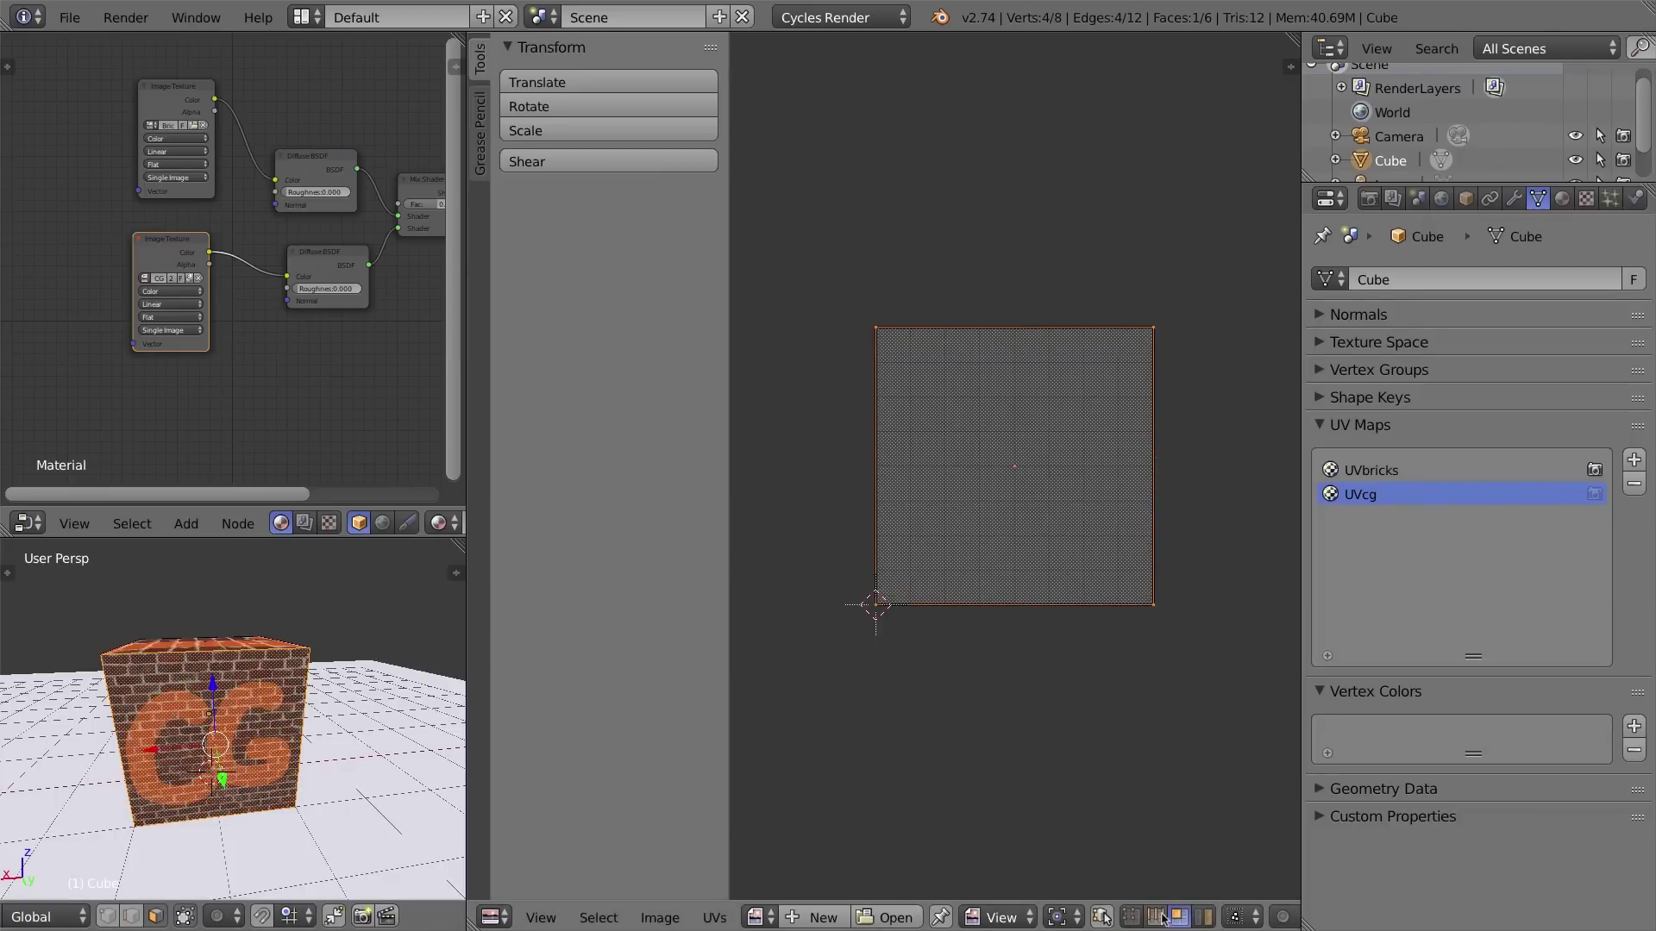
pyautogui.click(1207, 917)
pyautogui.click(1178, 917)
pyautogui.moveTo(1074, 927); pyautogui.dragTo(866, 920, button='middle')
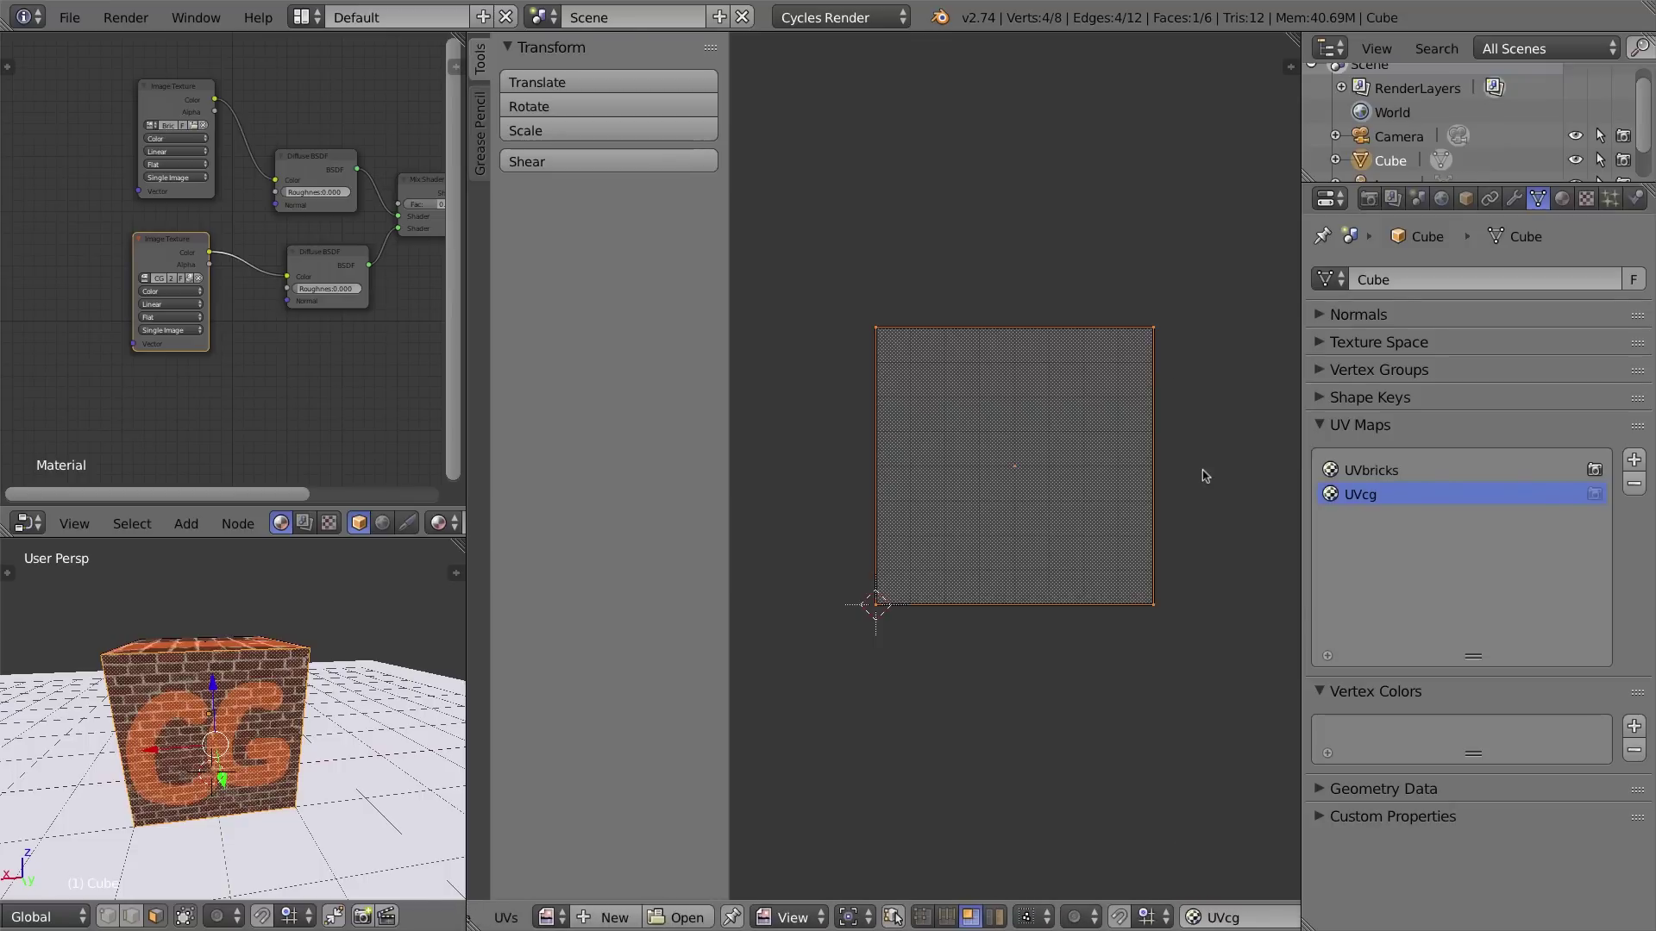
# Rotate the CG face's UVs slightly clockwise and shift them down a little.
pyautogui.press('r')
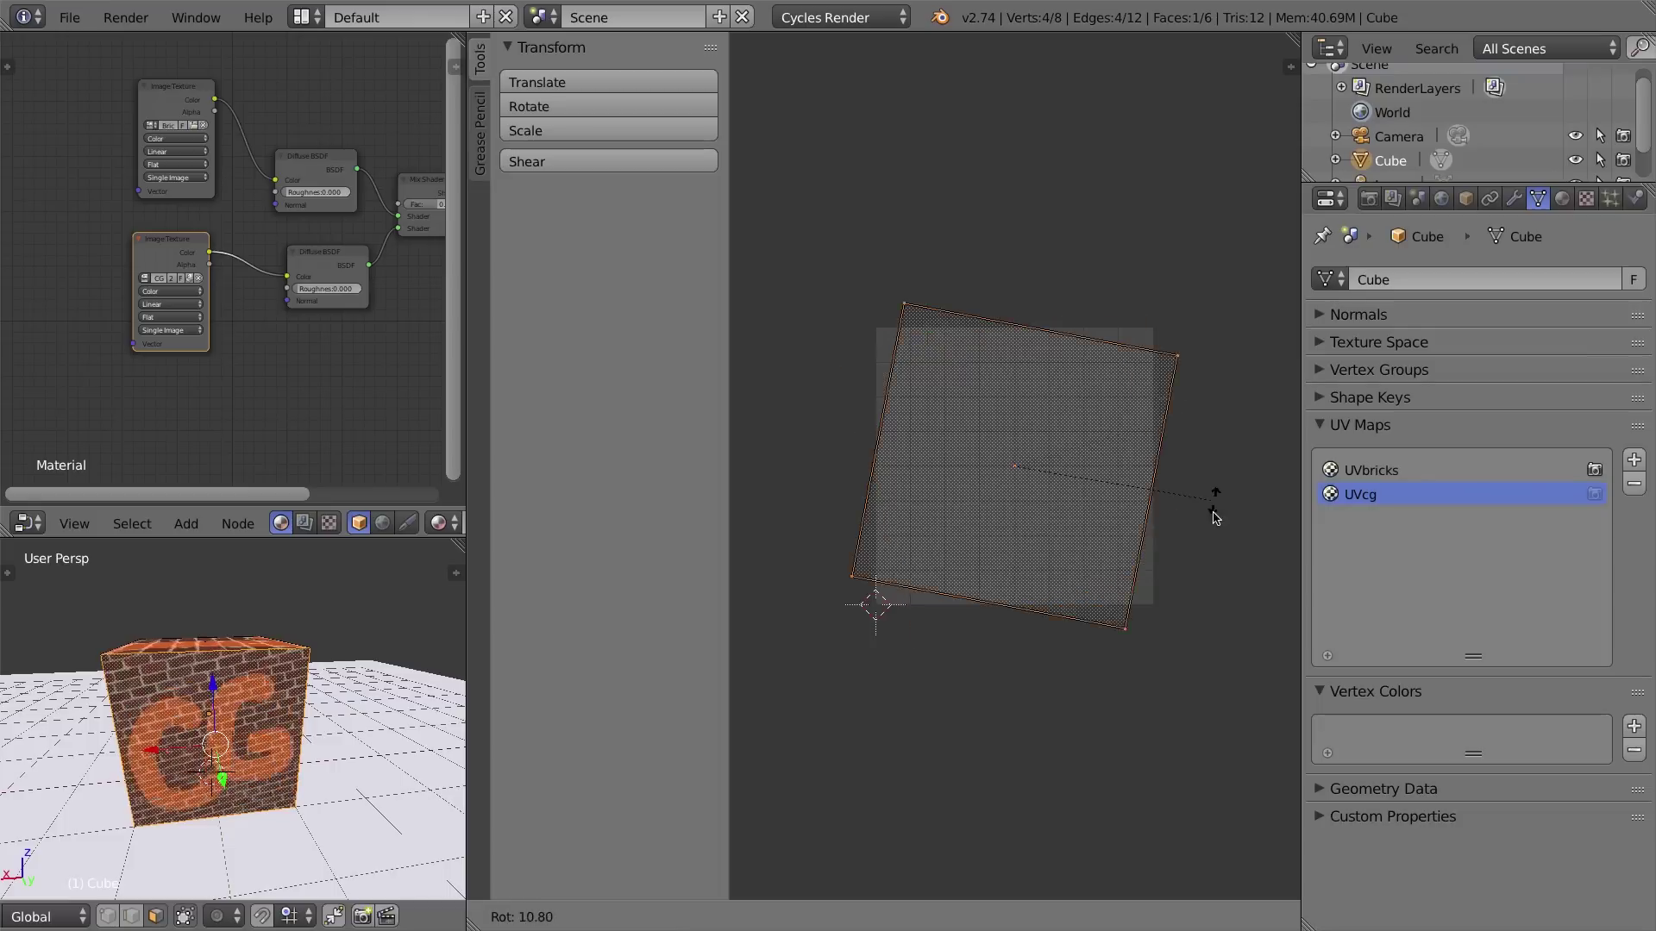
pyautogui.click(1210, 528)
pyautogui.press('g')
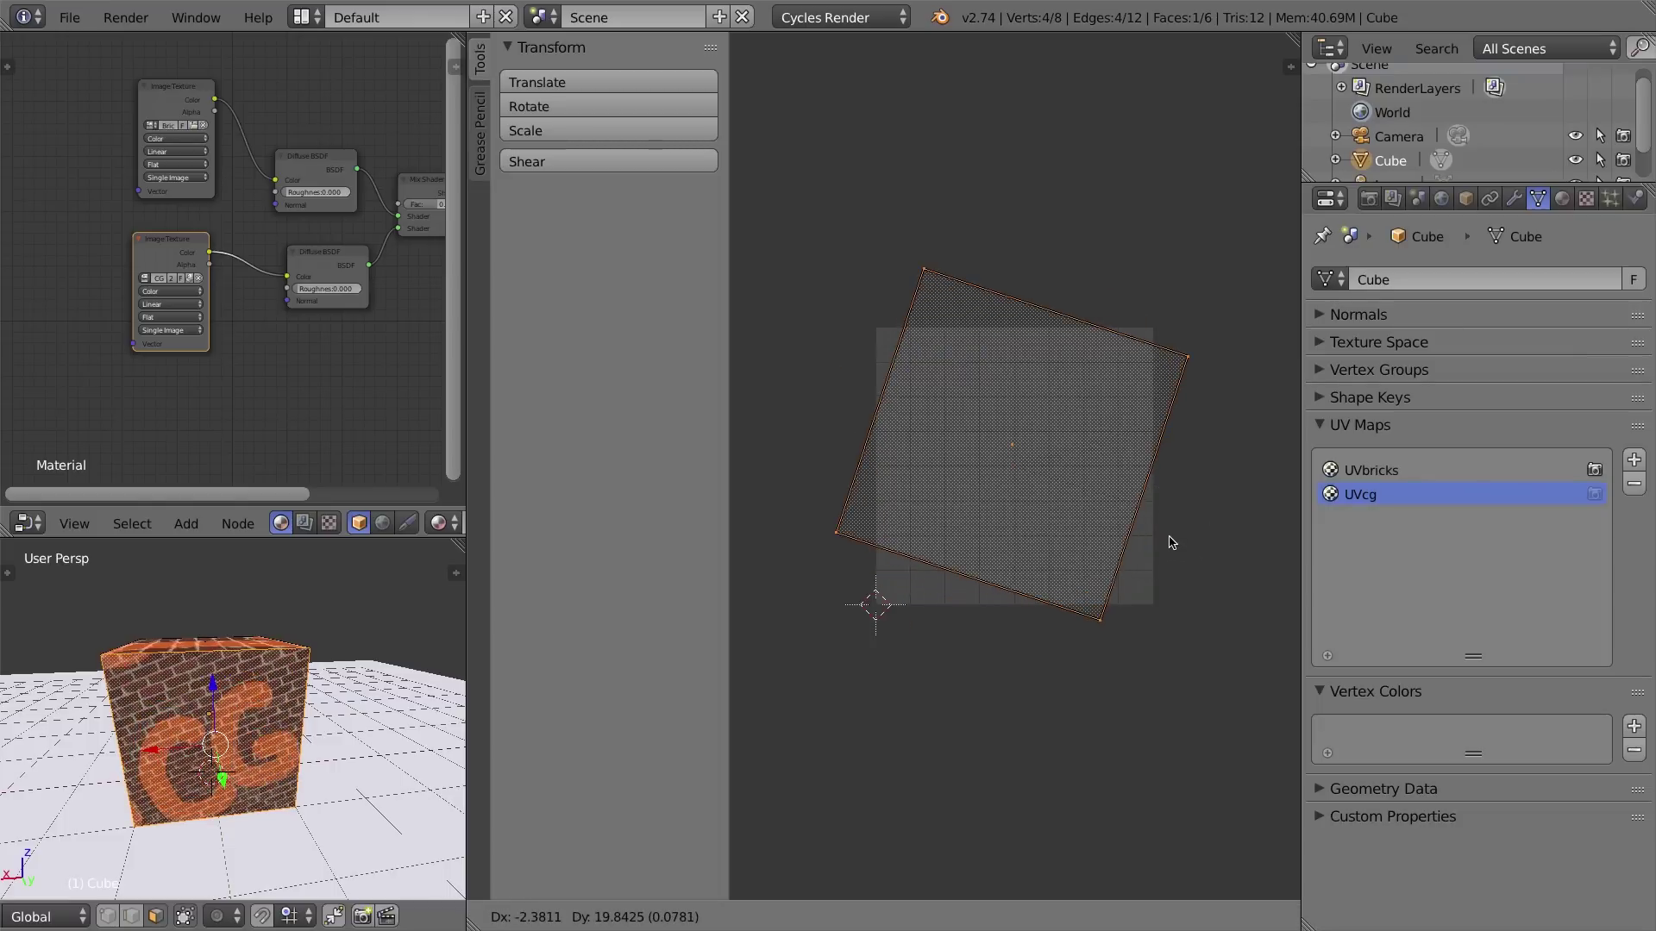
pyautogui.click(1172, 581)
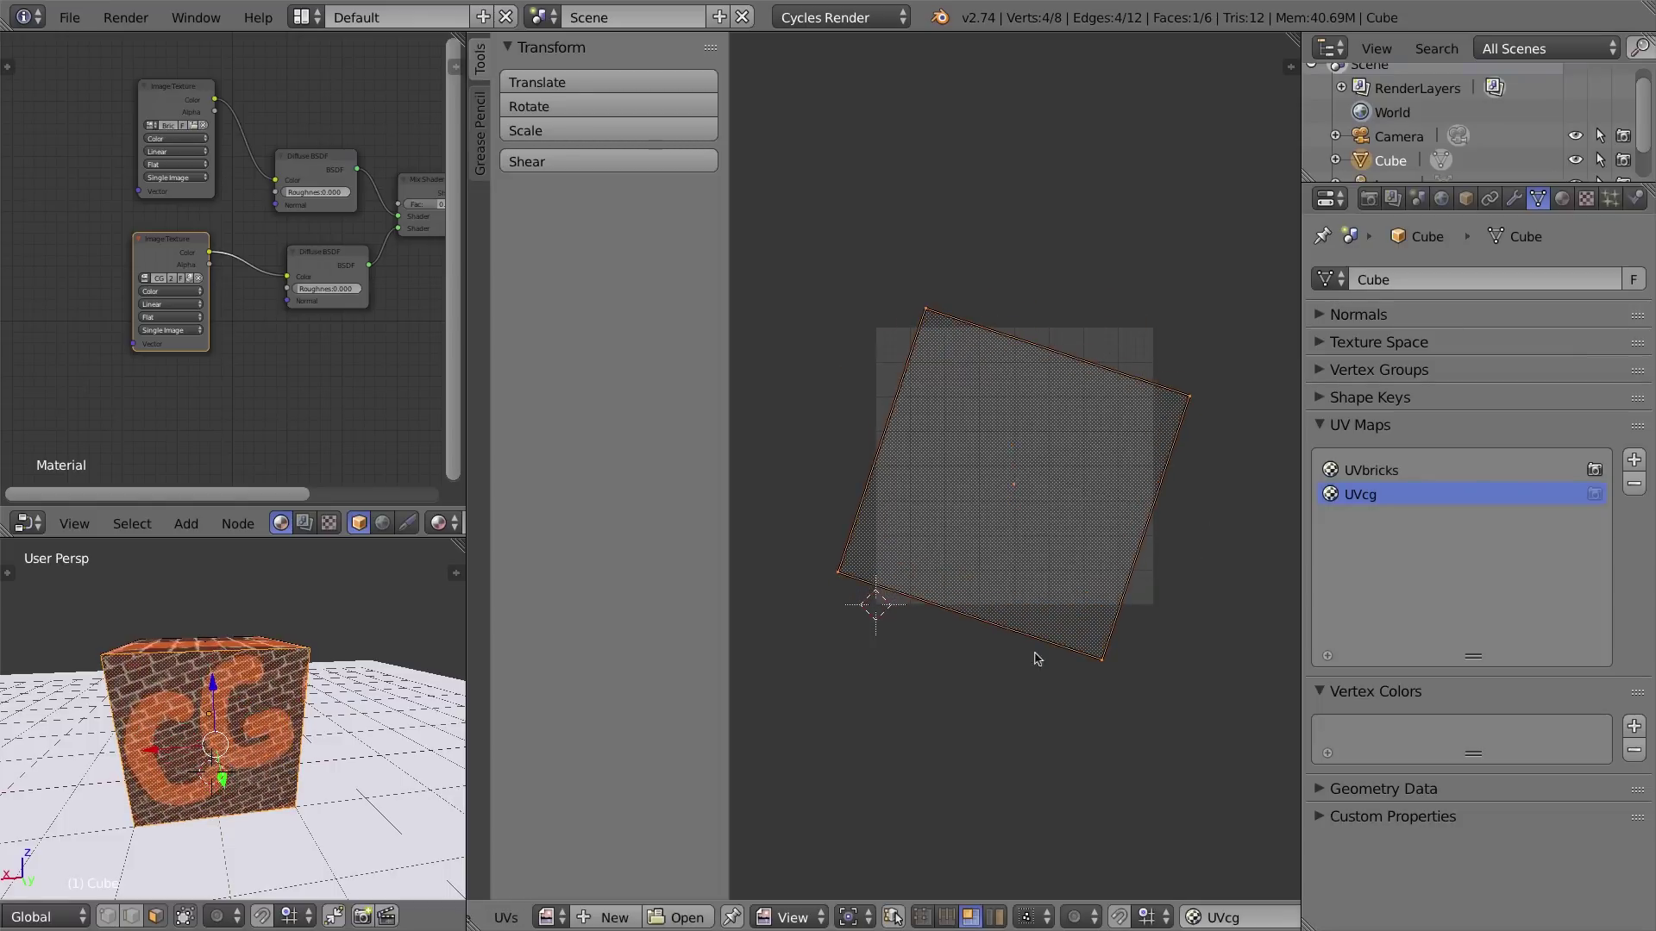
# Select all of the cube's faces to show the full UVcg layout.
pyautogui.moveTo(96, 660); pyautogui.dragTo(214, 706, button='middle')
pyautogui.scroll(-5, 186, 714)
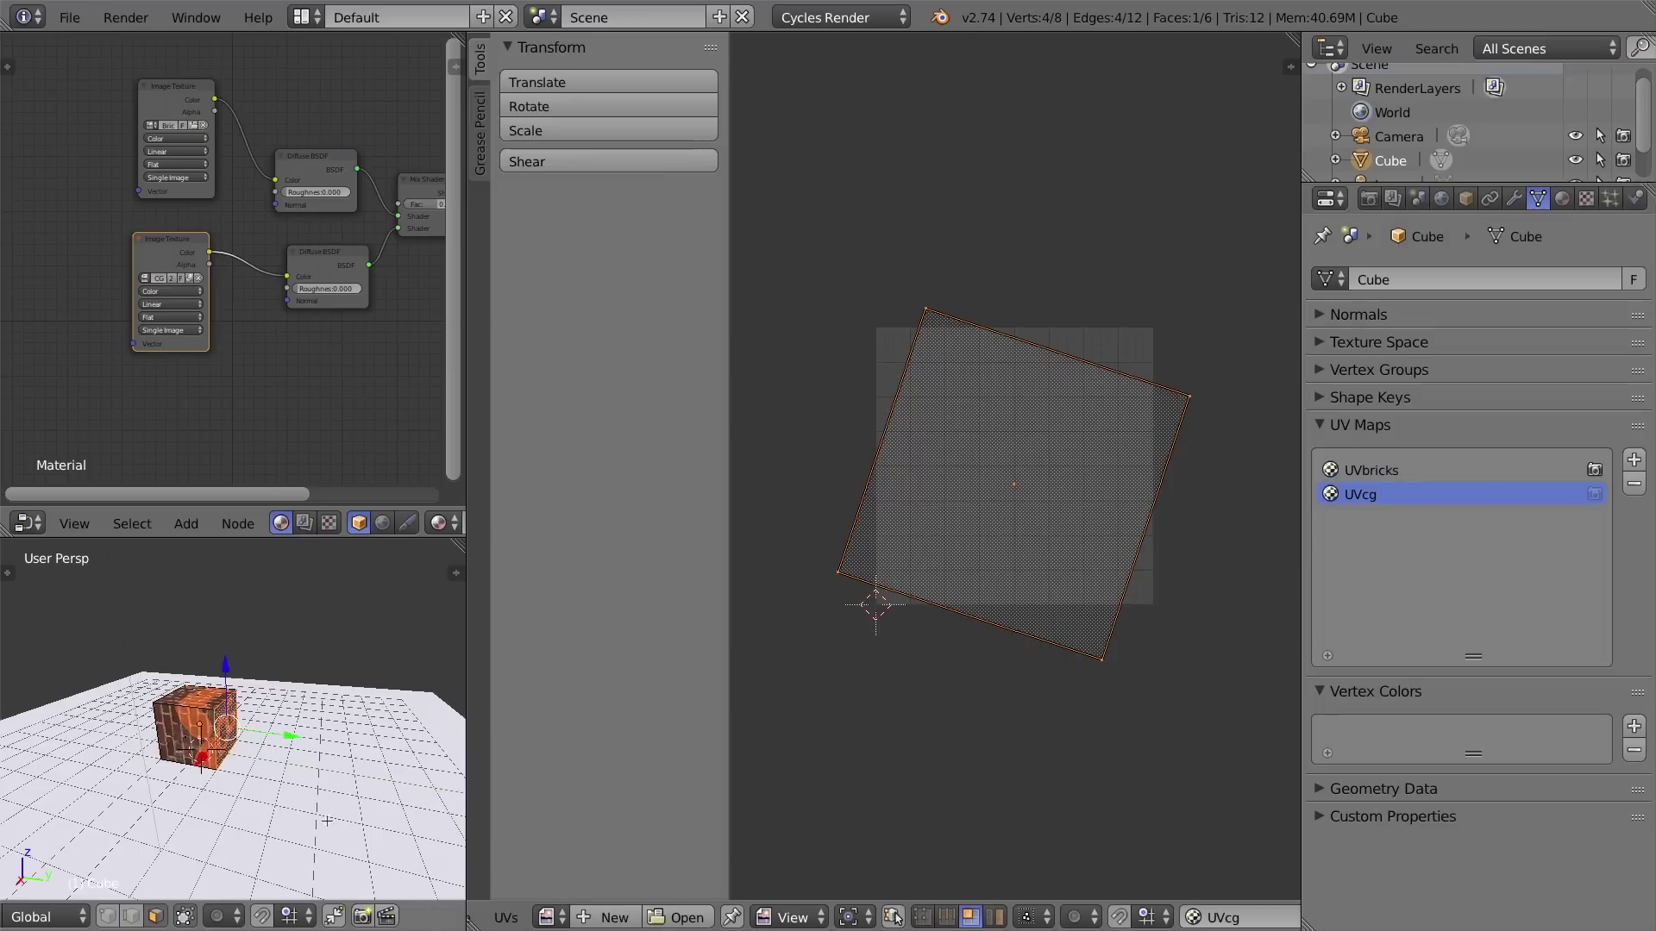
pyautogui.press('a')
pyautogui.press('a')
pyautogui.press('a')
pyautogui.press('a')
pyautogui.press('a')
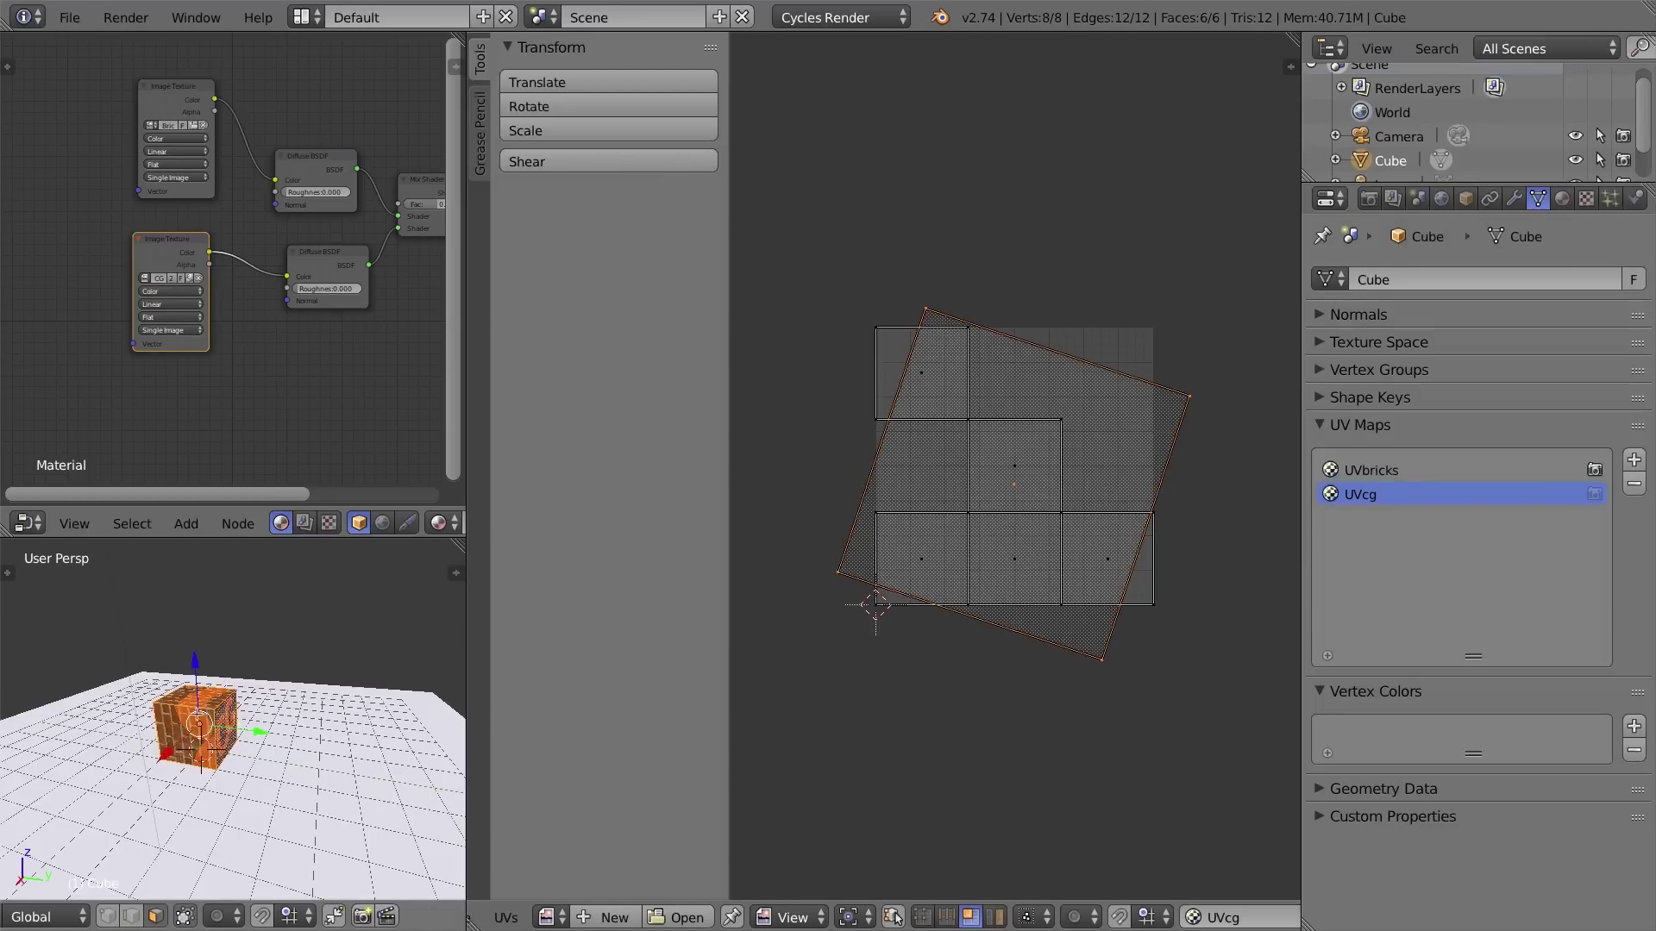
# Select the five smaller face UVs, excluding the large tilted one, and move them above the image area.
pyautogui.press('a')
pyautogui.rightClick(906, 364)
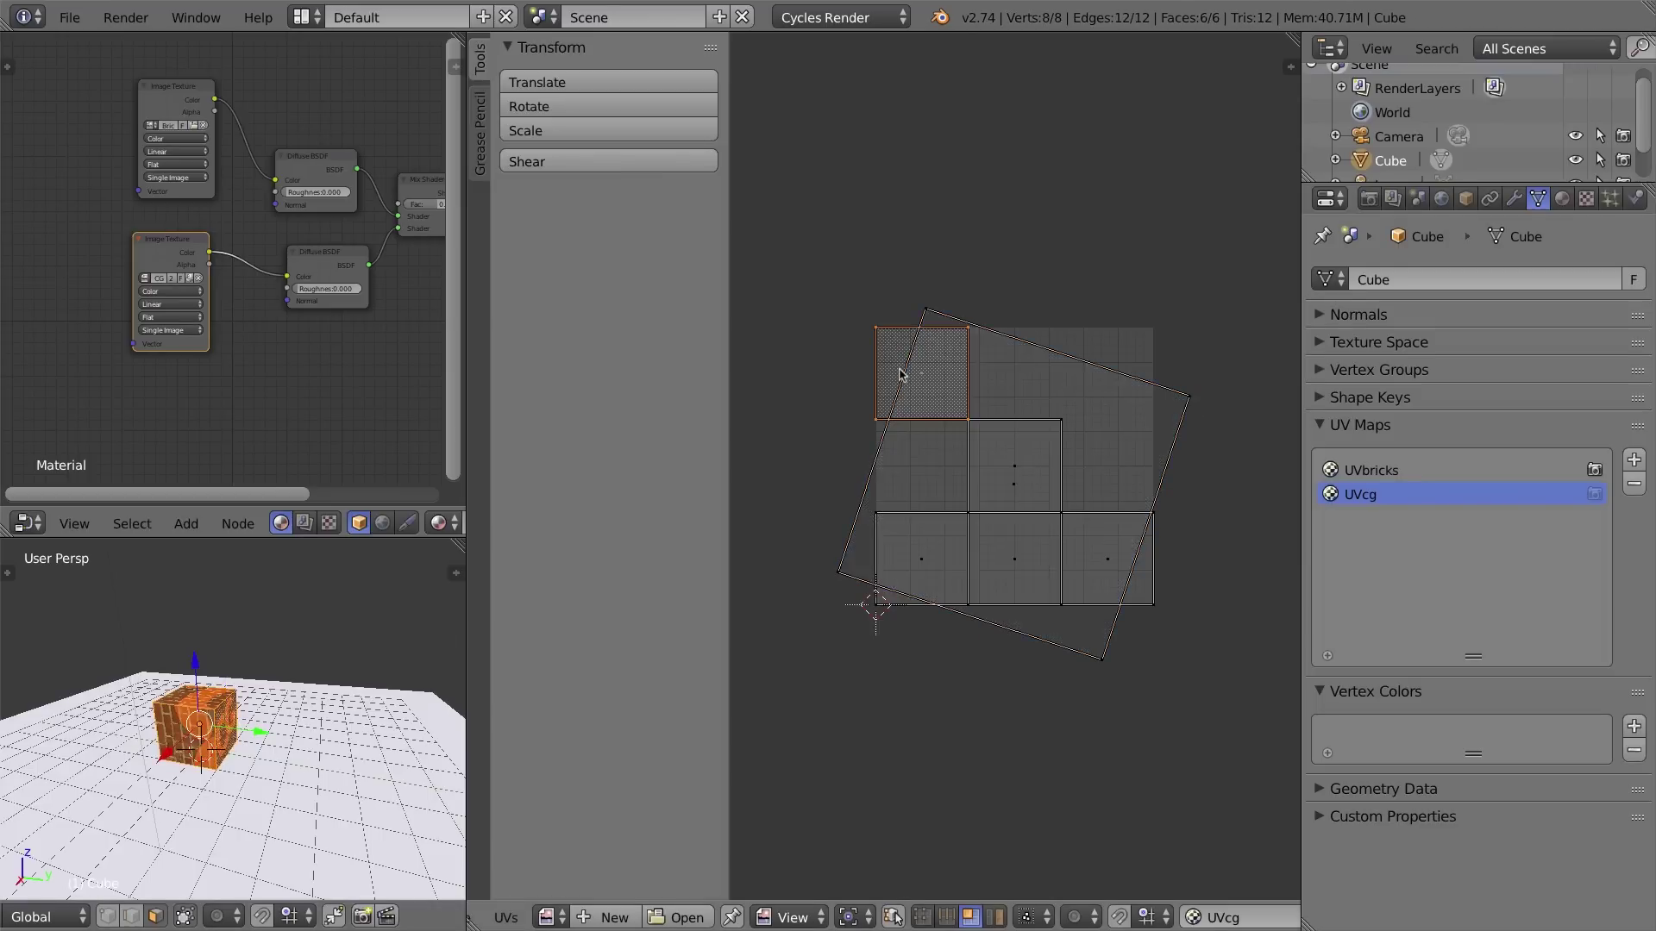
pyautogui.rightClick(1013, 453)
pyautogui.rightClick(1012, 548)
pyautogui.rightClick(904, 552)
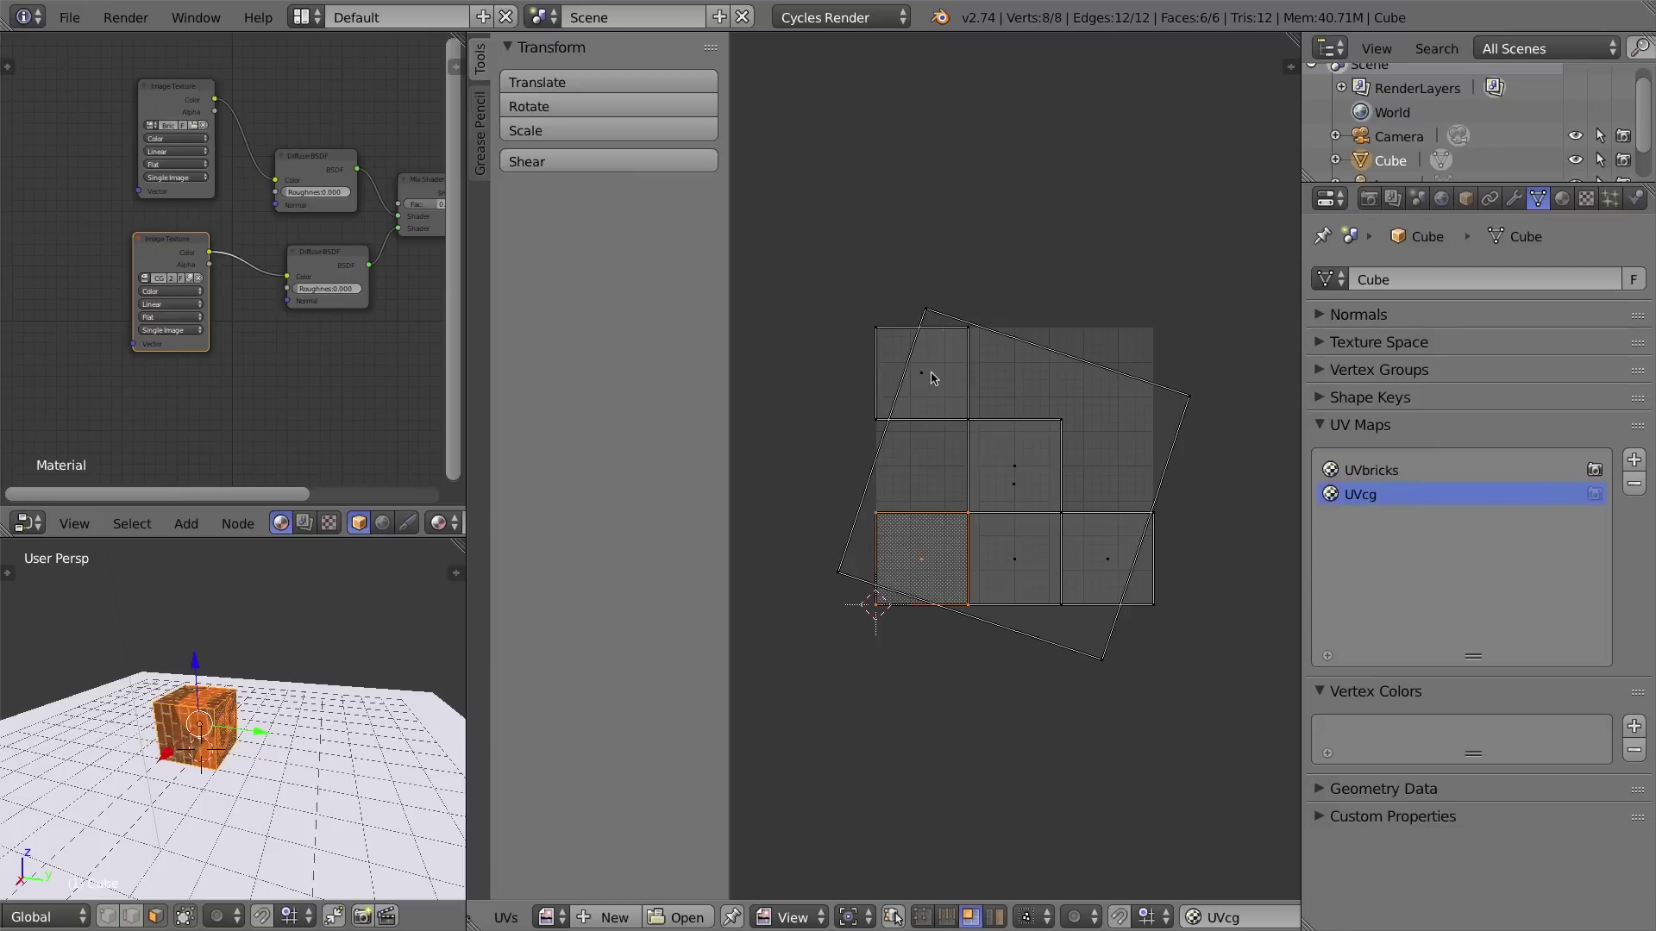
pyautogui.keyDown('shift'); pyautogui.rightClick(1104, 523); pyautogui.keyUp('shift')
pyautogui.keyDown('shift'); pyautogui.rightClick(1028, 556); pyautogui.keyUp('shift')
pyautogui.keyDown('shift'); pyautogui.rightClick(1010, 468); pyautogui.keyUp('shift')
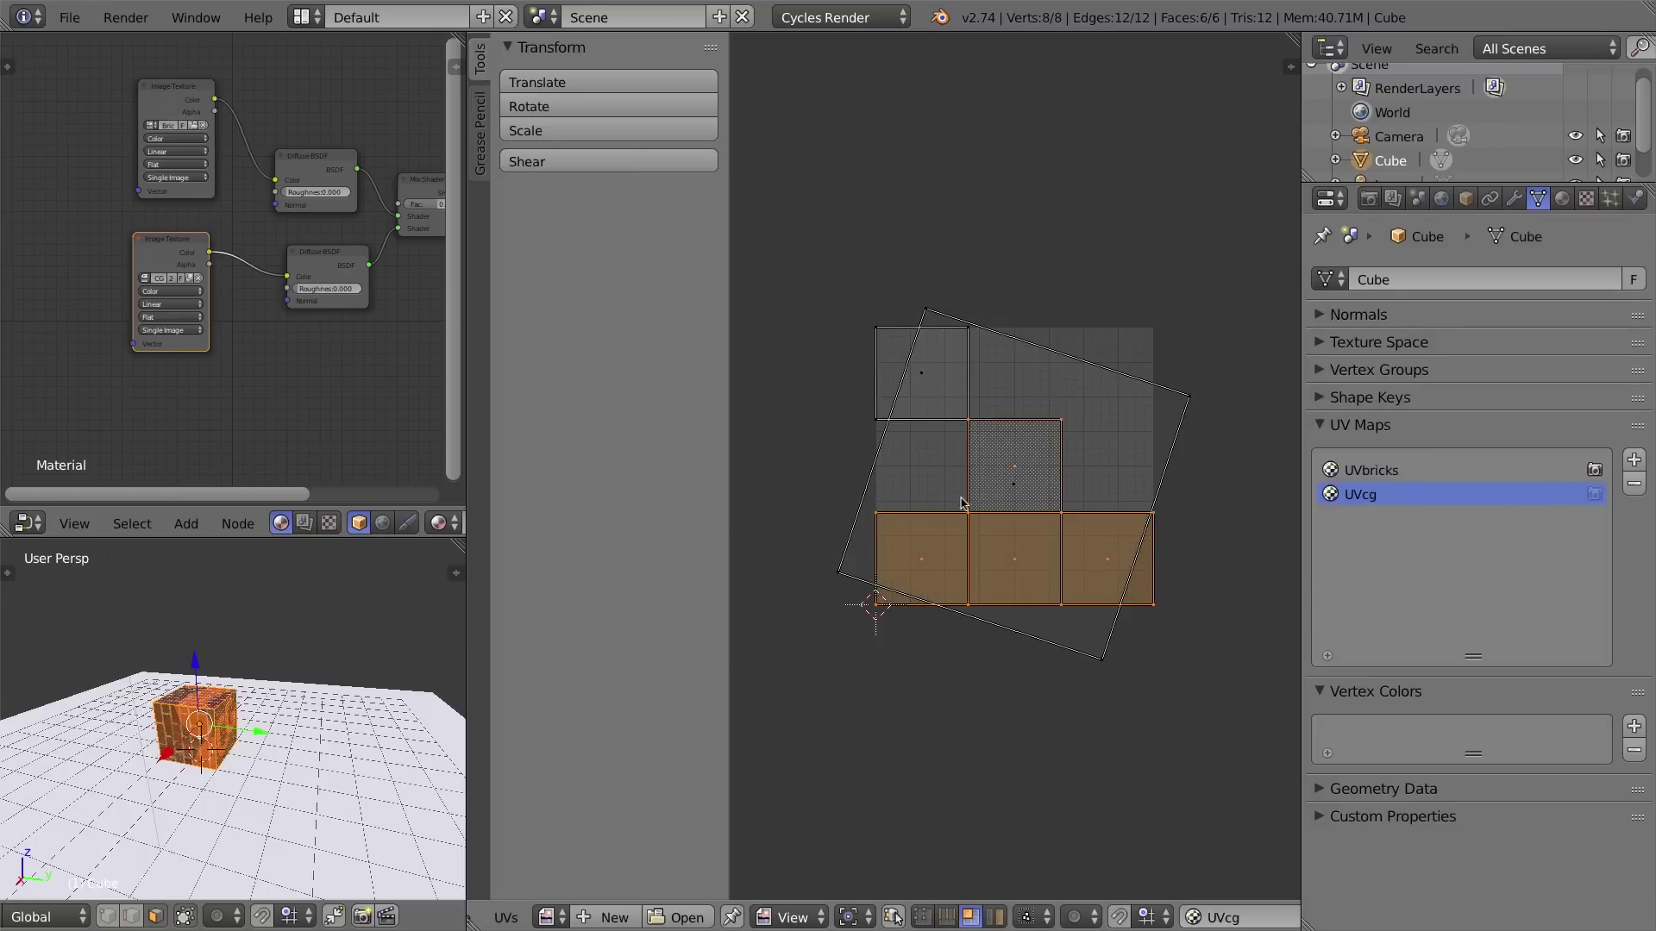
pyautogui.keyDown('shift'); pyautogui.rightClick(902, 360); pyautogui.keyUp('shift')
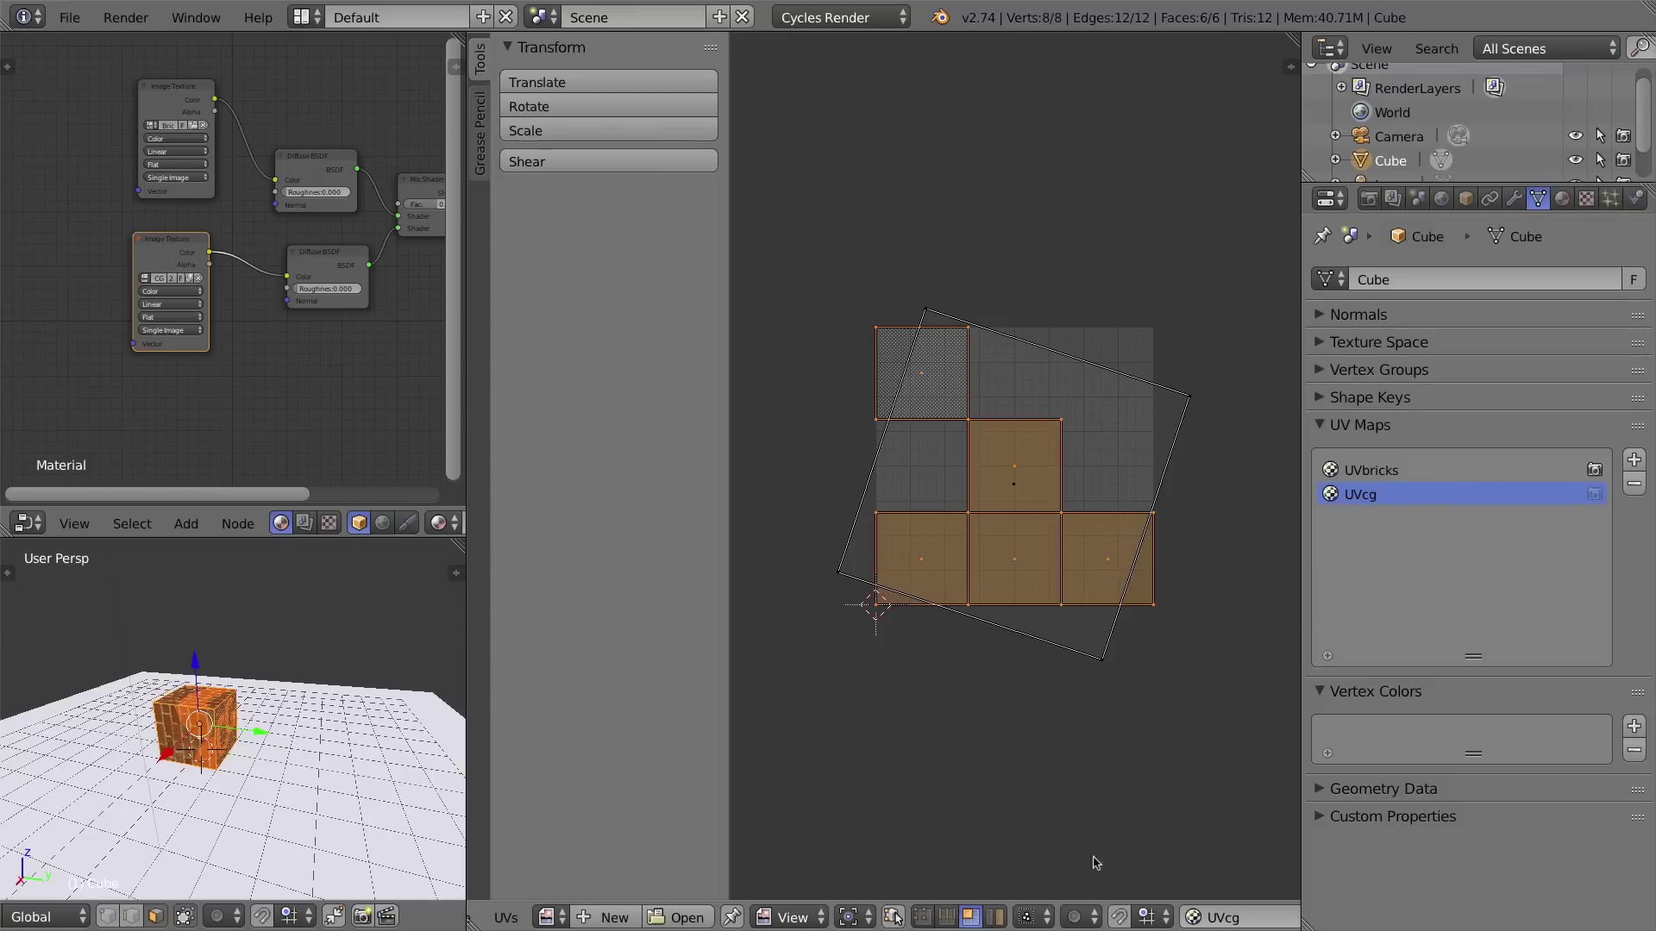
pyautogui.press('g')
pyautogui.click(1119, 150)
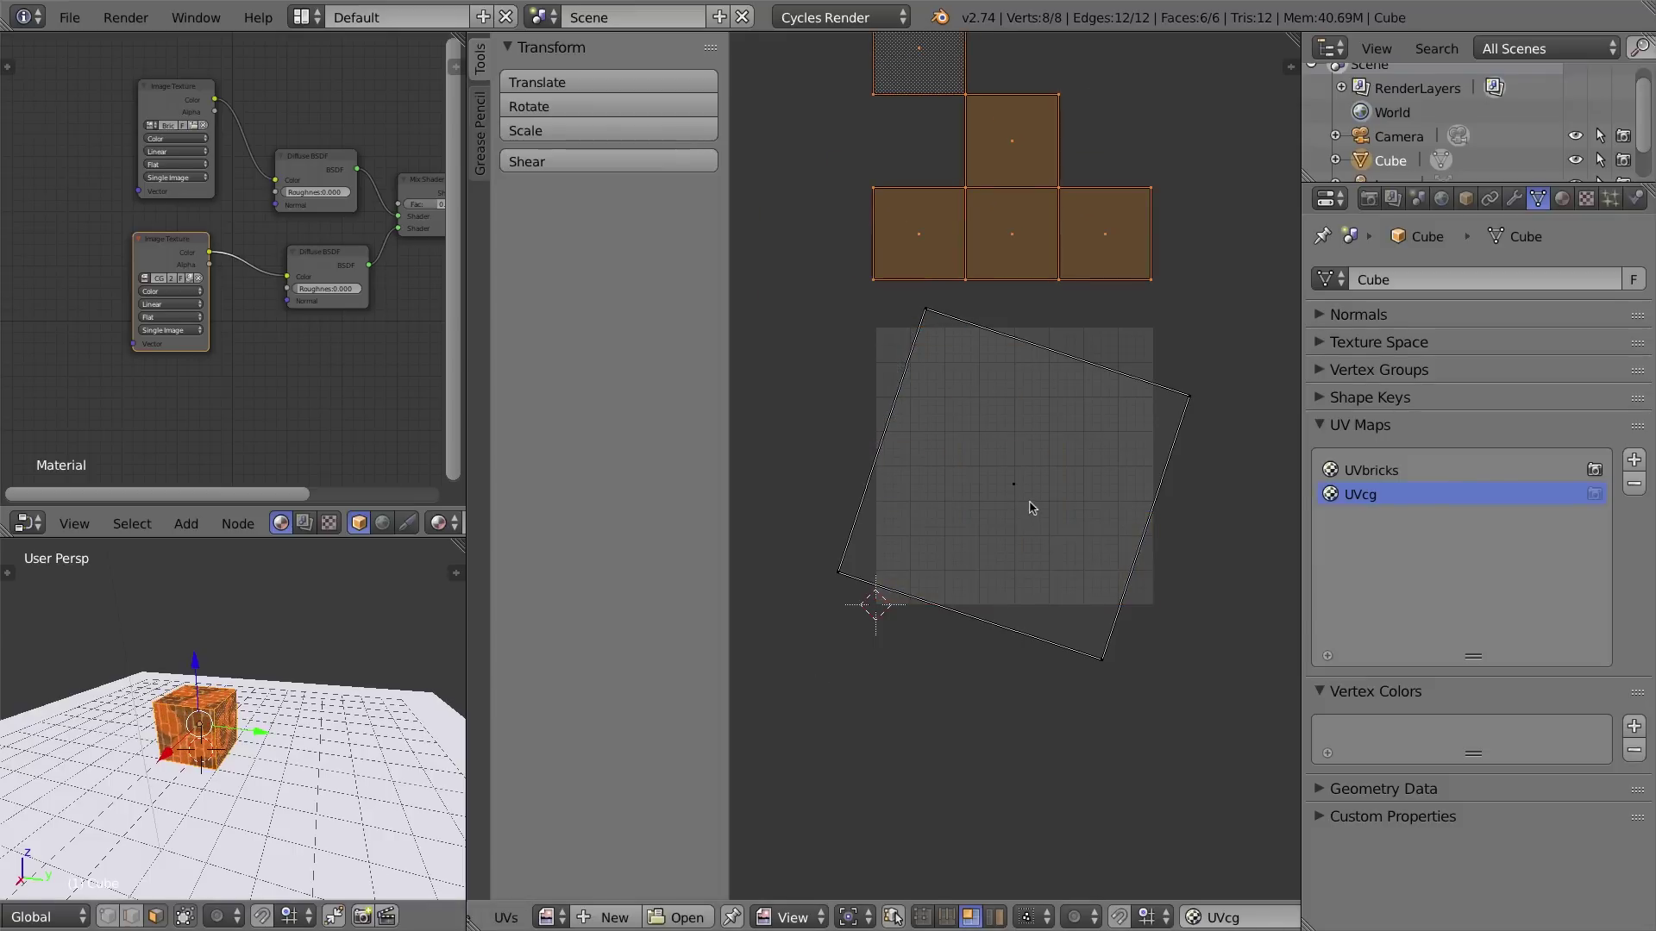
pyautogui.moveTo(151, 720); pyautogui.dragTo(272, 729, button='middle')
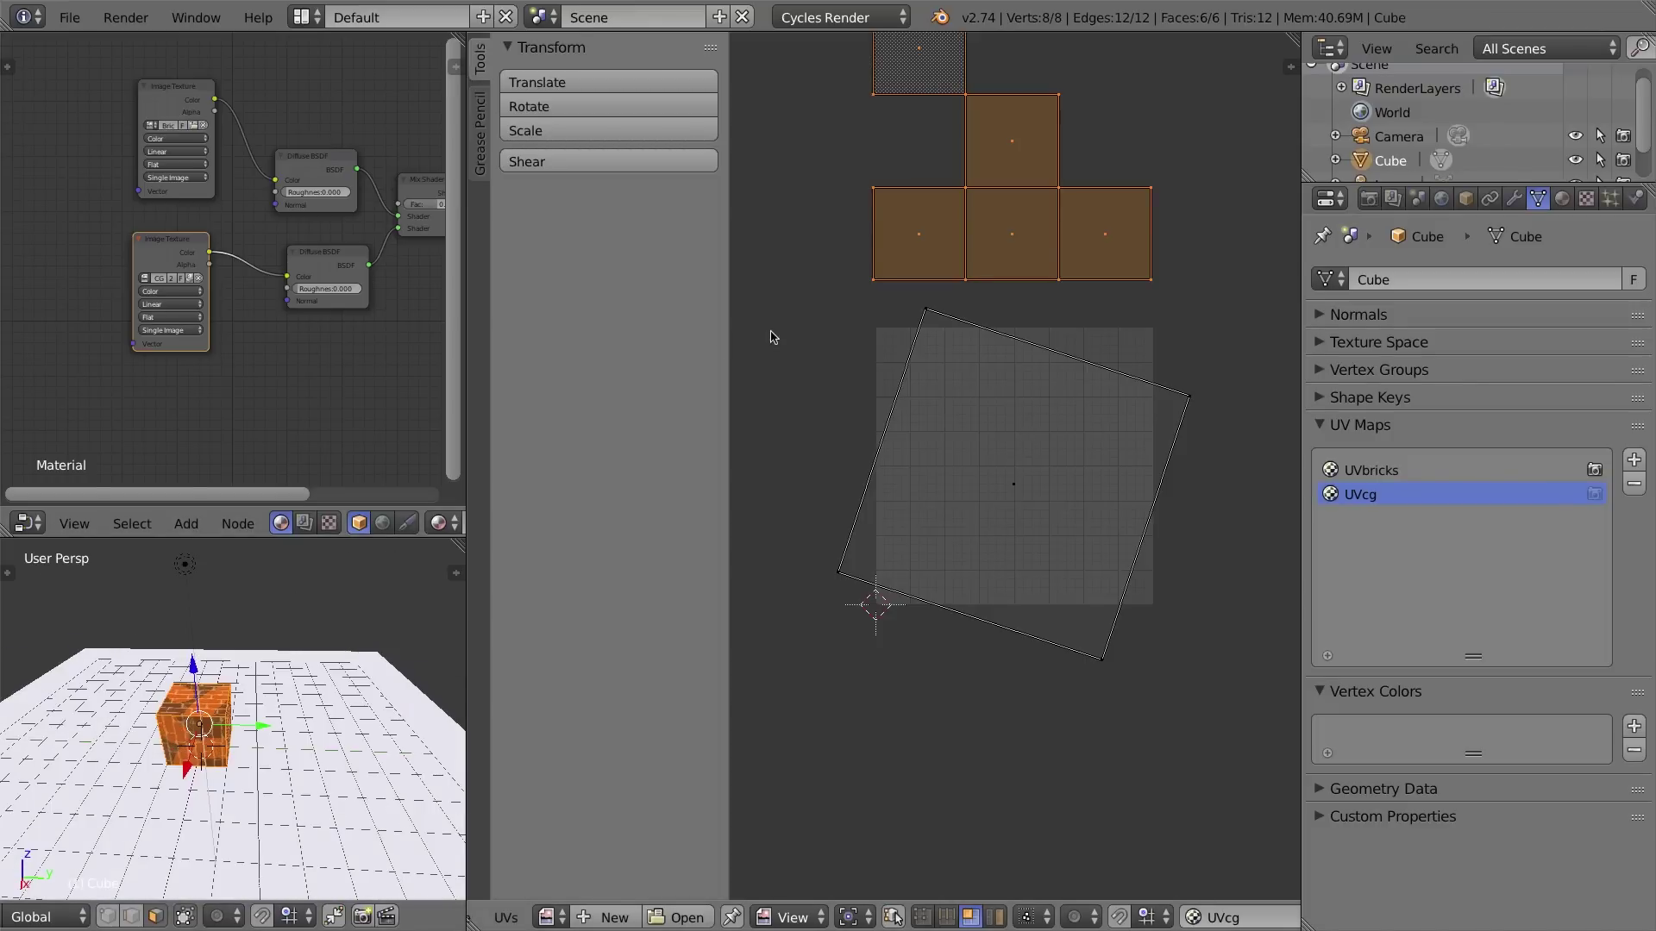
# Maximize the material node editor and spread the brick and CG Image Texture nodes apart.
pyautogui.moveTo(150, 240)
pyautogui.mouseDown()
pyautogui.moveTo(145, 224)
pyautogui.moveTo(166, 232)
pyautogui.moveTo(140, 228)
pyautogui.mouseUp()
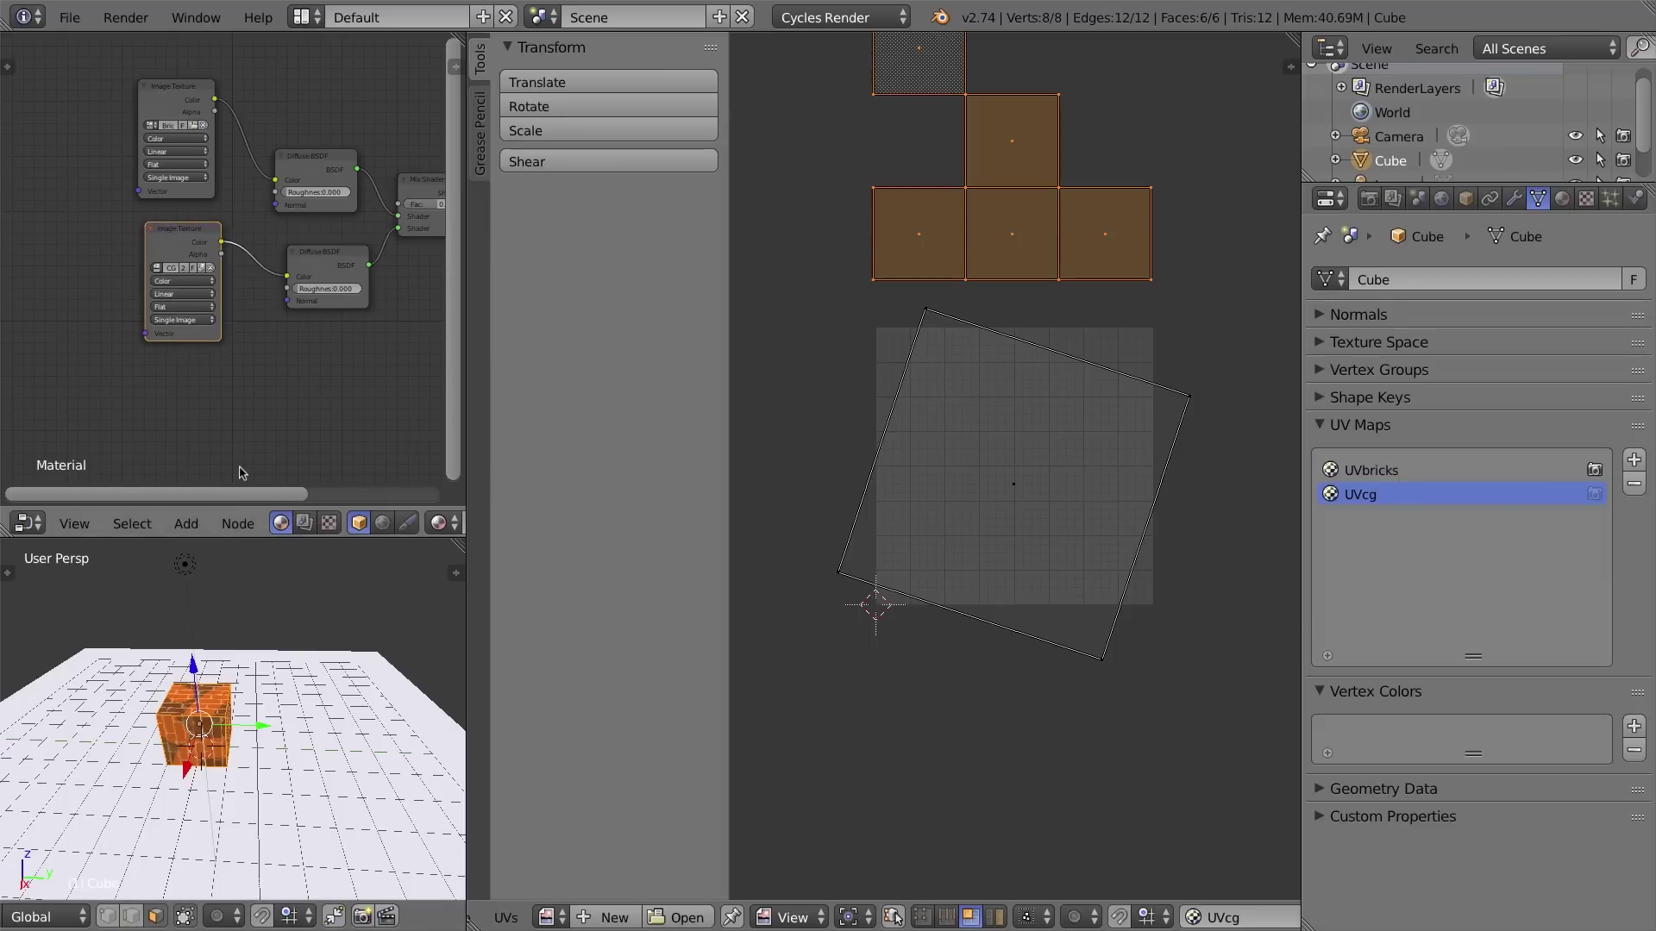
pyautogui.moveTo(181, 89); pyautogui.dragTo(202, 94)
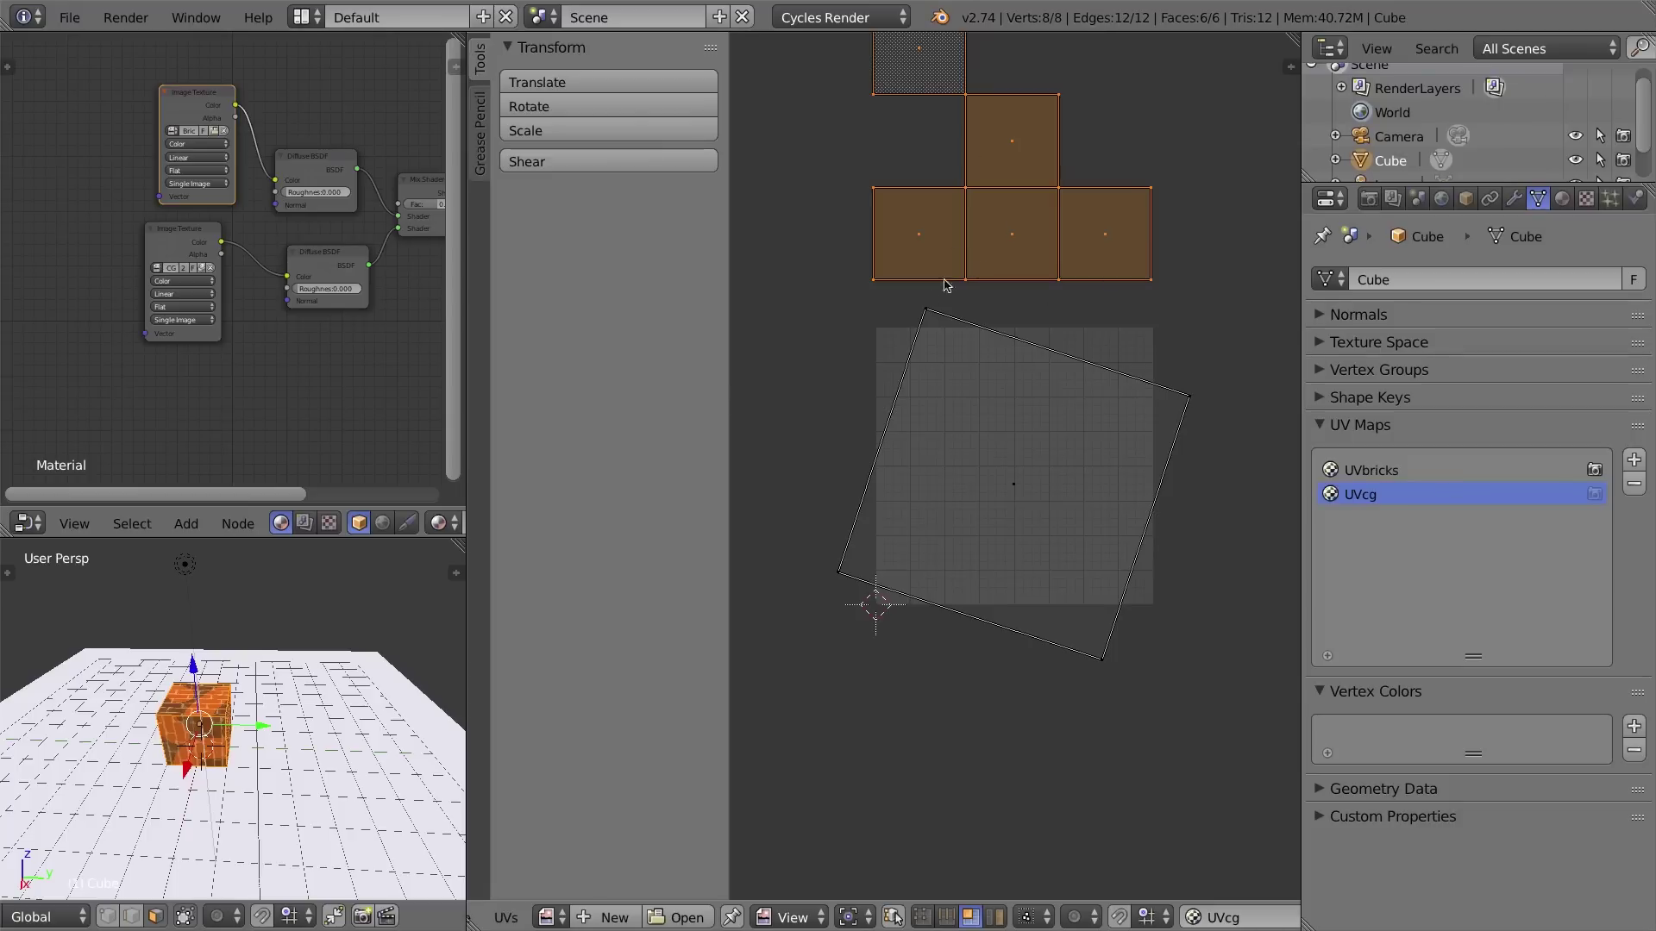
pyautogui.scroll(-3, 927, 315)
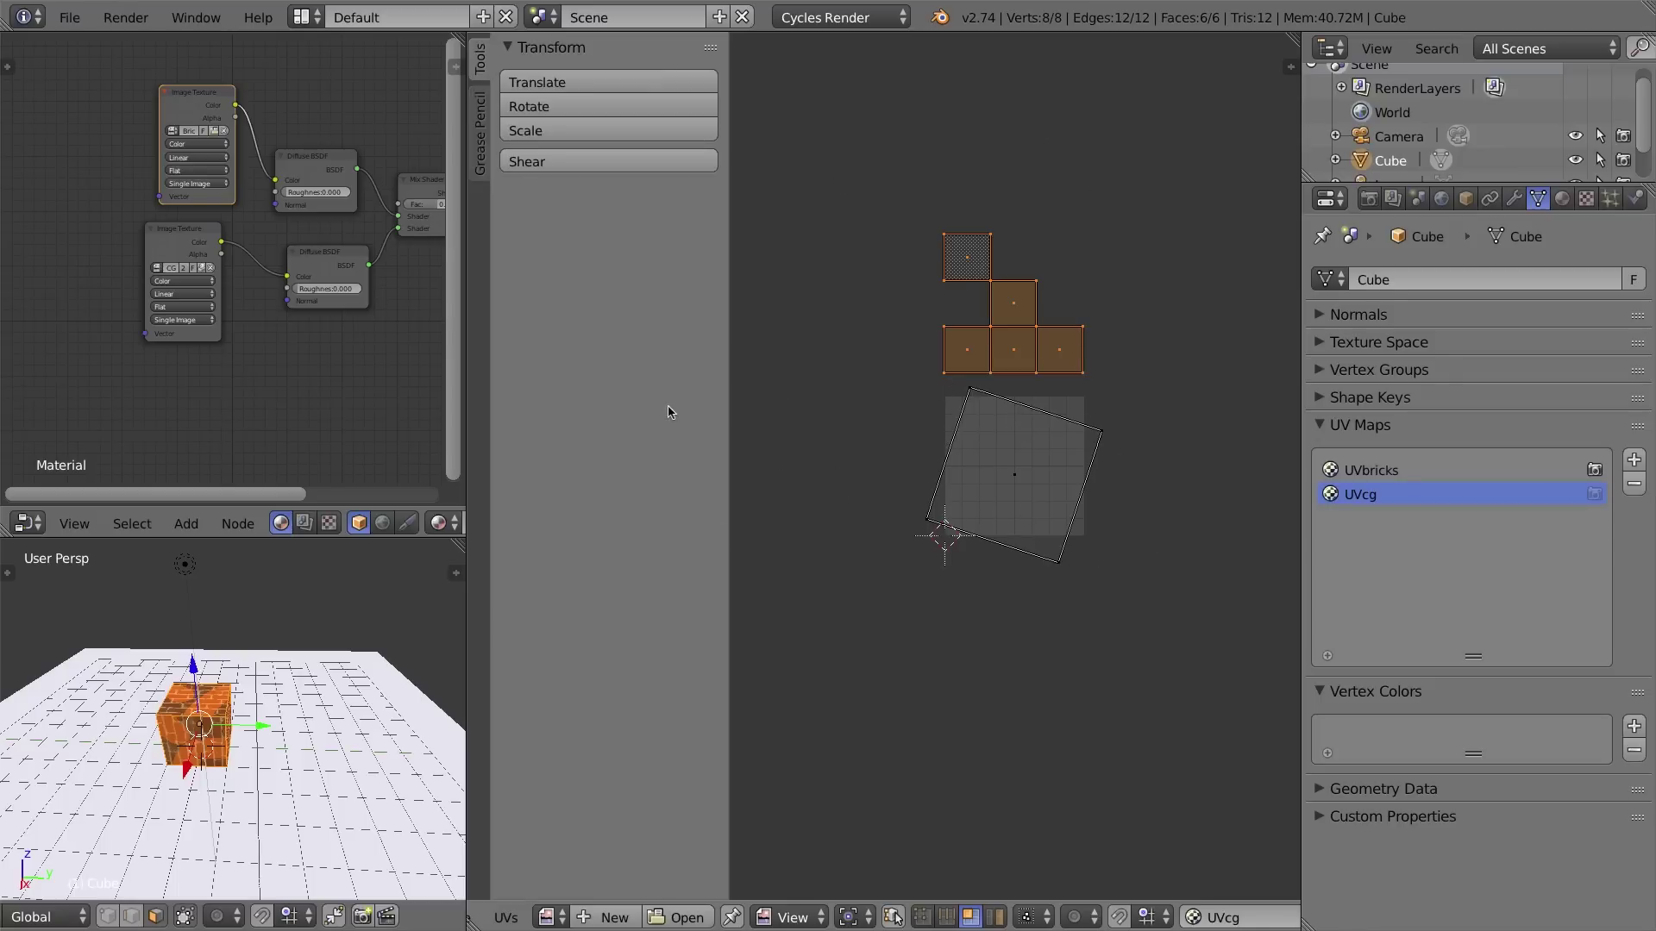
pyautogui.moveTo(465, 361); pyautogui.dragTo(1012, 356)
pyautogui.scroll(-2, 338, 182)
pyautogui.scroll(8, 371, 195)
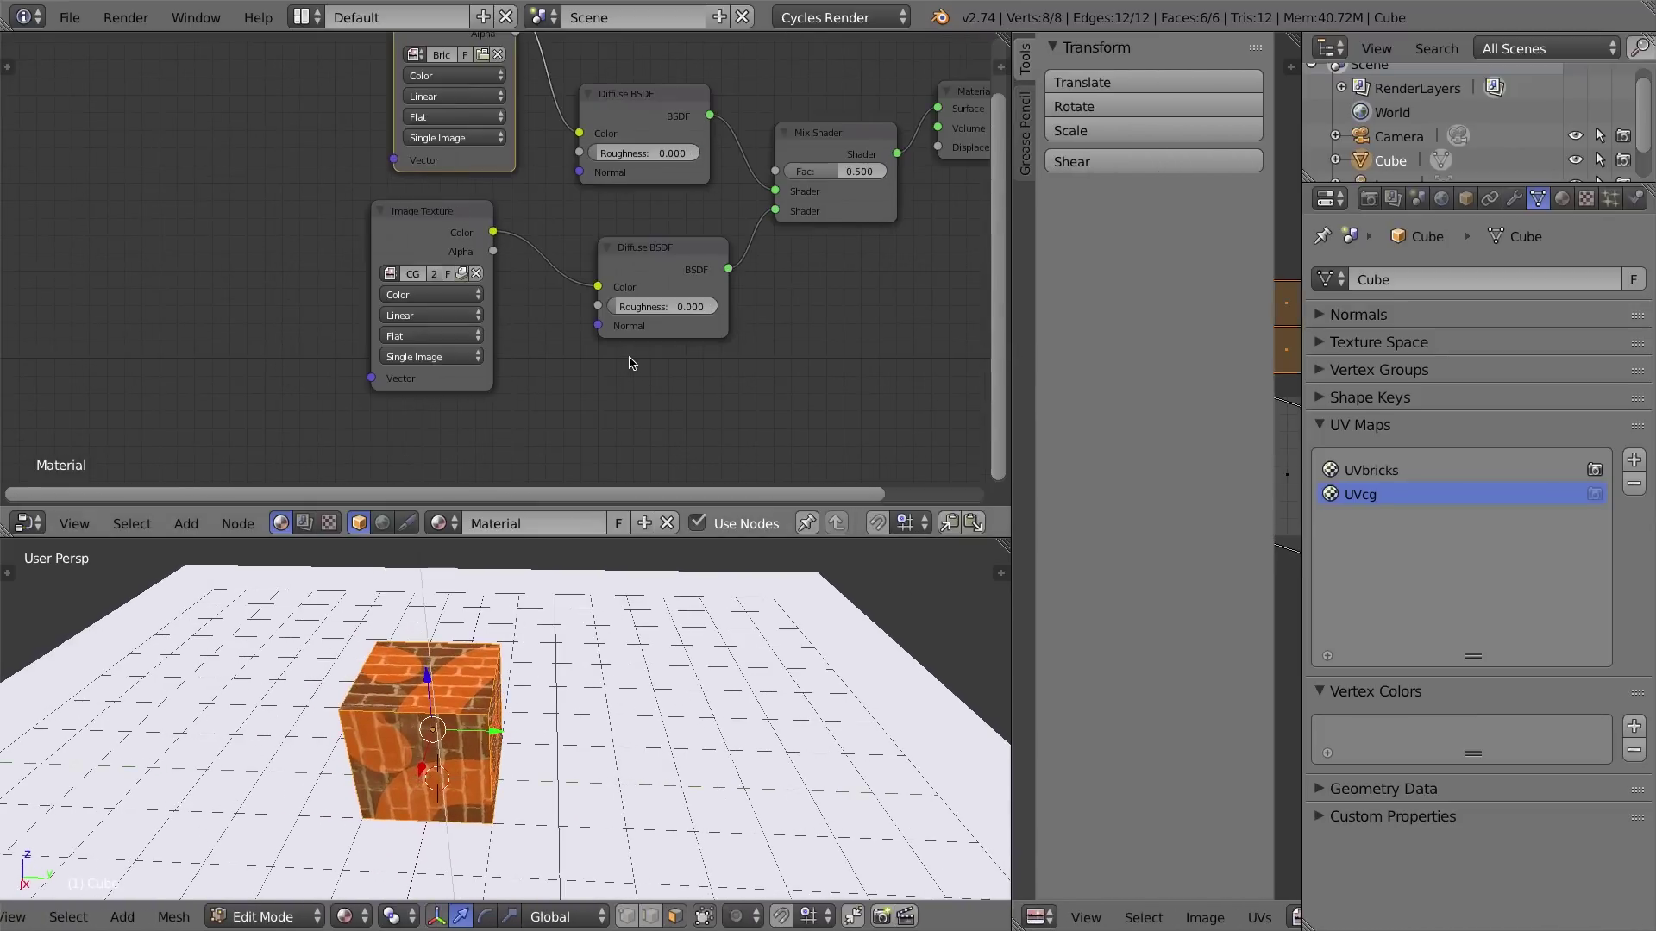
pyautogui.hotkey('ctrl', 'Up')
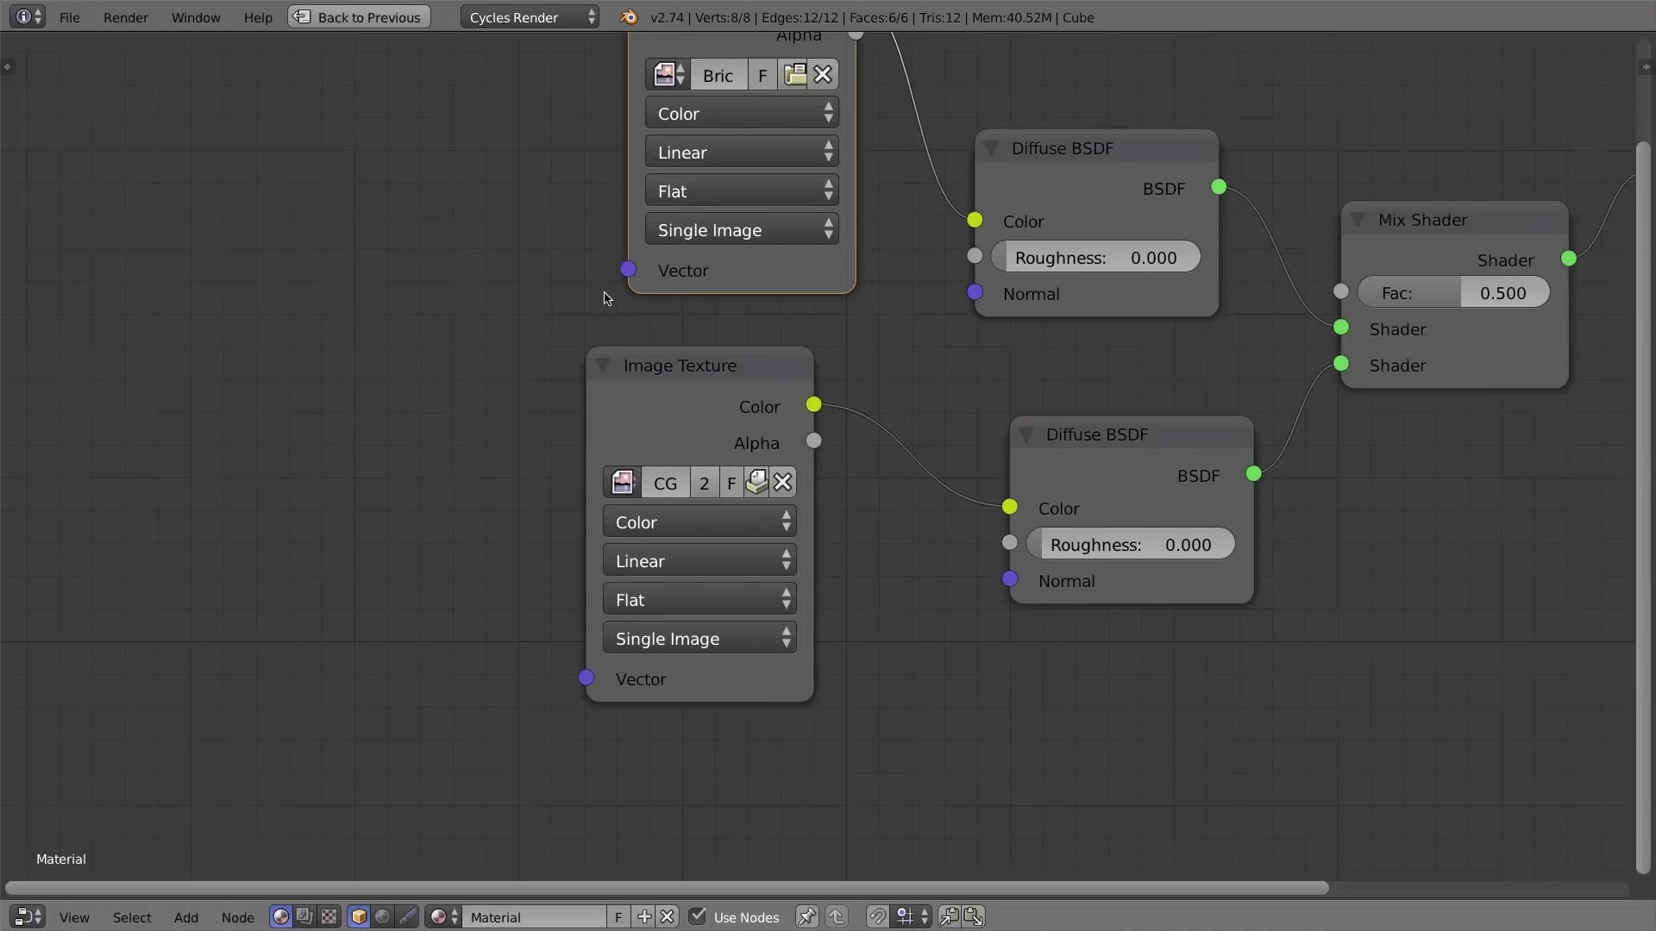
pyautogui.scroll(3, 607, 297)
pyautogui.scroll(-9, 612, 294)
pyautogui.moveTo(726, 260); pyautogui.dragTo(535, 350, button='middle')
pyautogui.moveTo(539, 210); pyautogui.dragTo(539, 166)
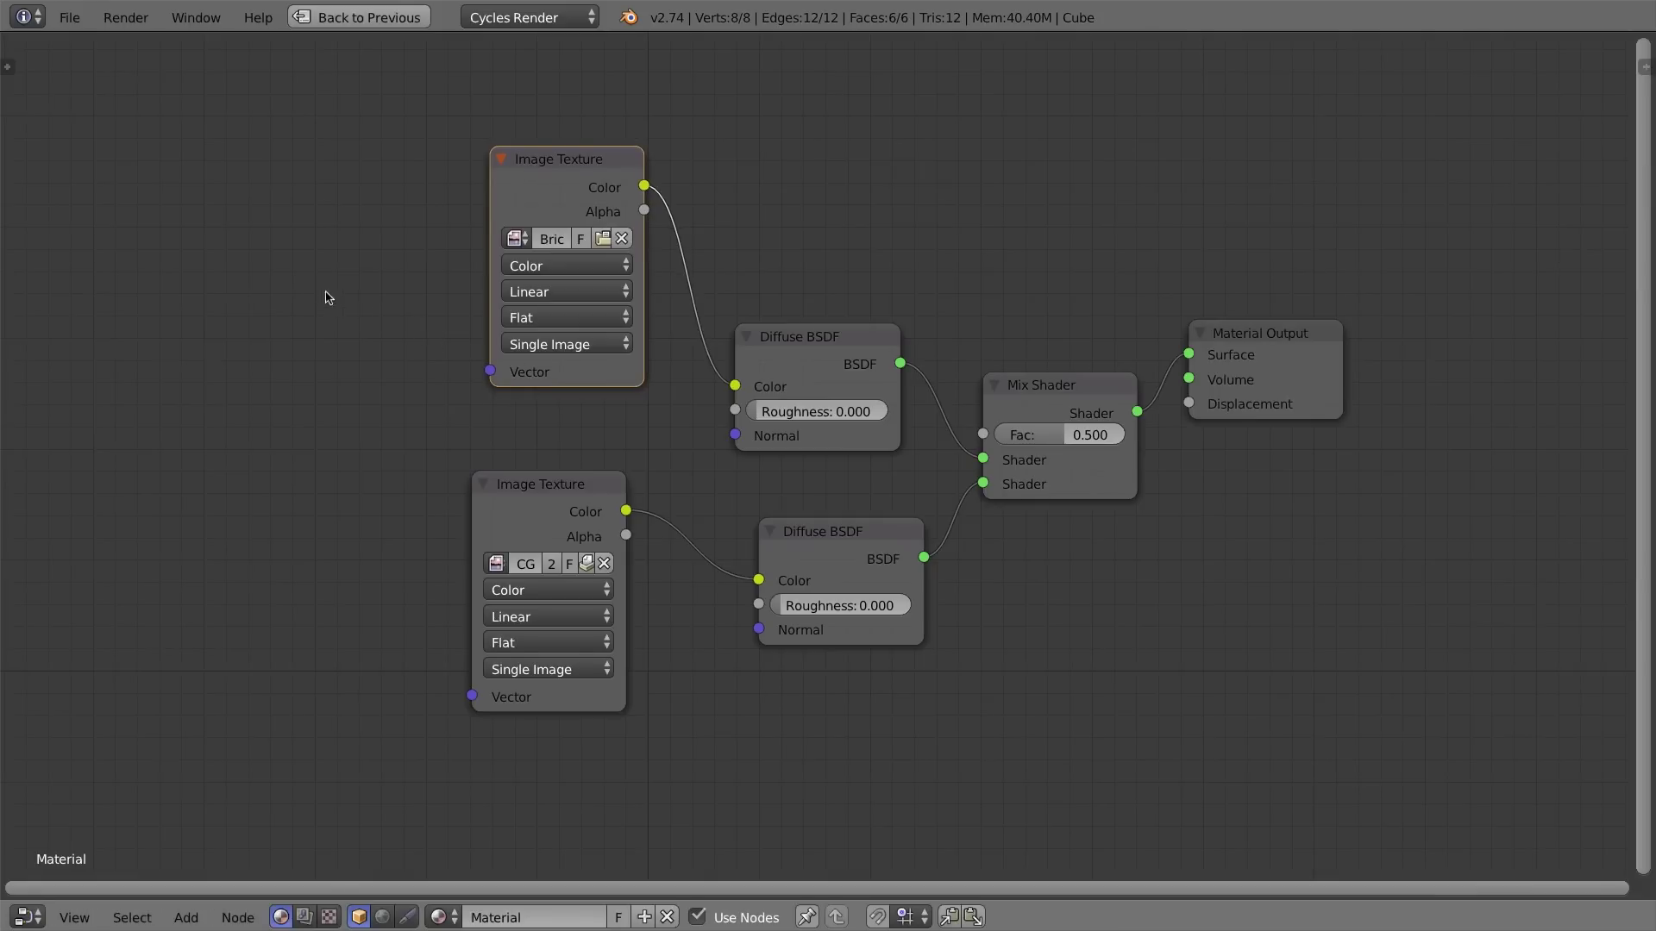
# Add a UV Map input node in front of the brick Image Texture node.
pyautogui.hotkey('shift', 'a')
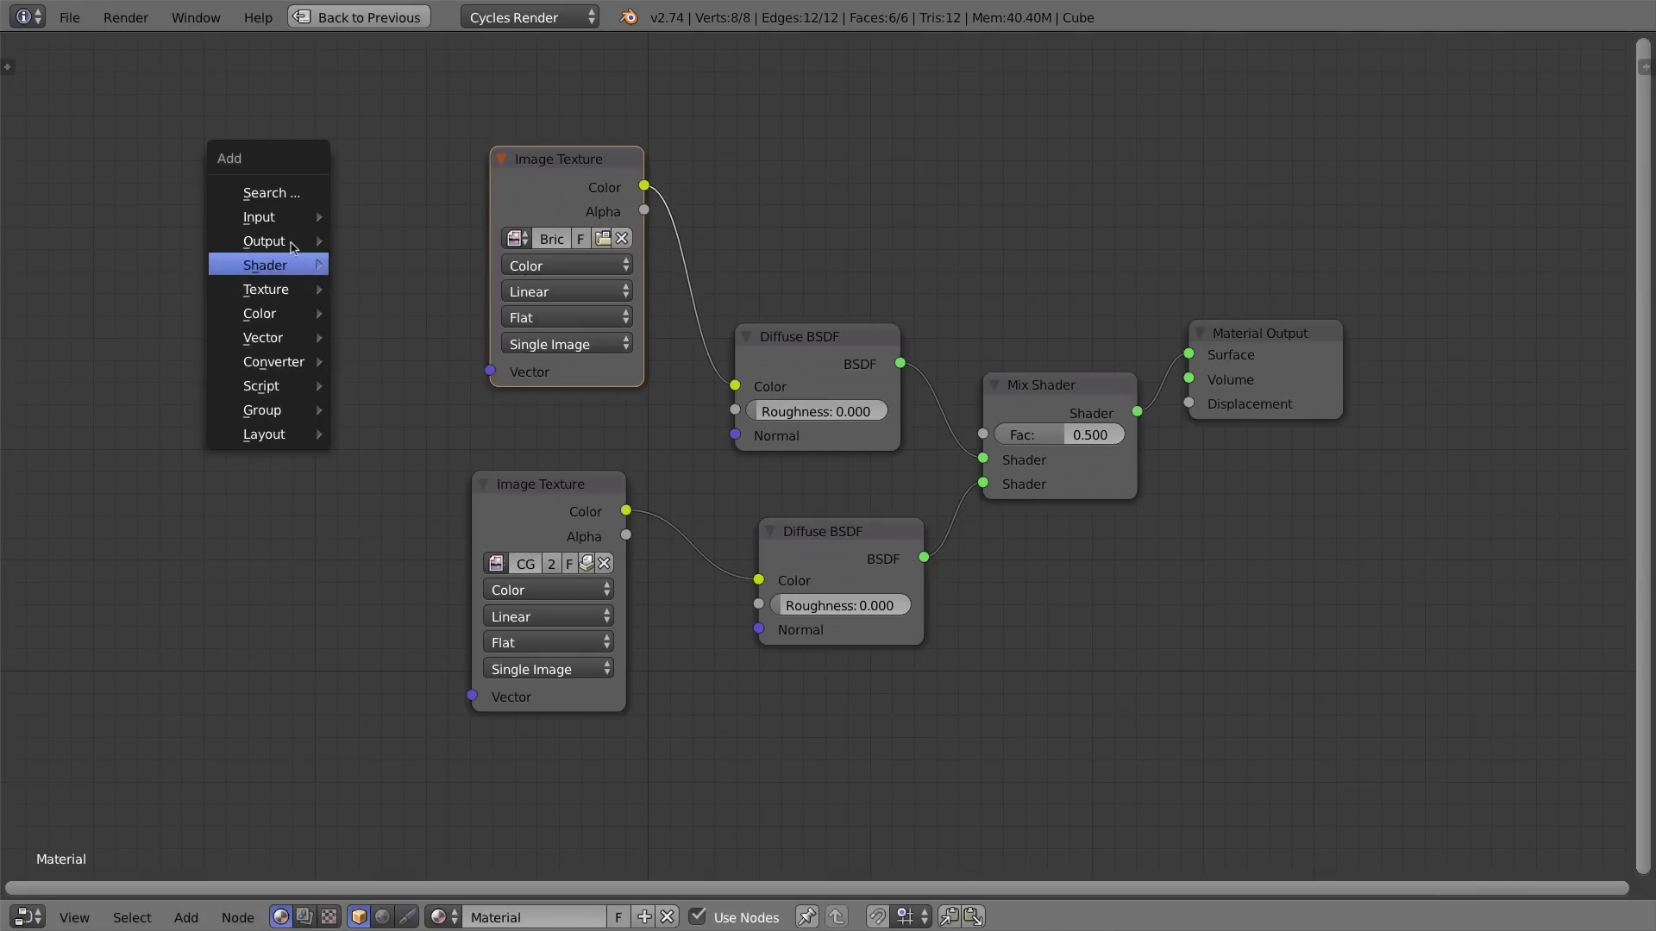
pyautogui.moveTo(285, 228)
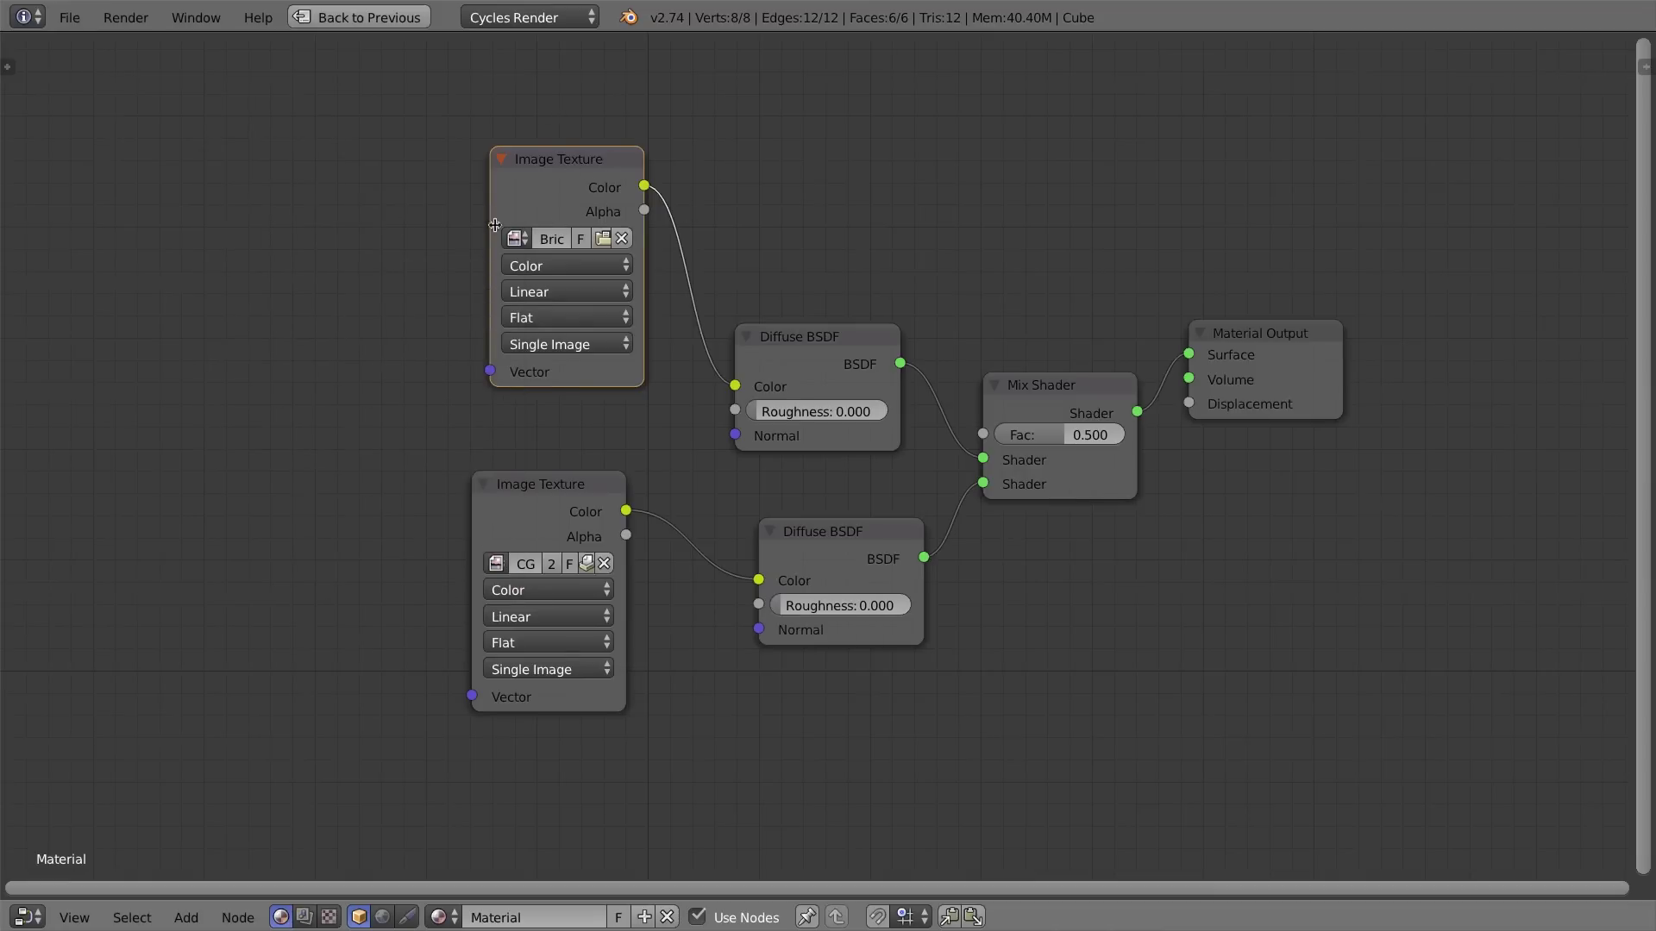
pyautogui.hotkey('shift', 'a')
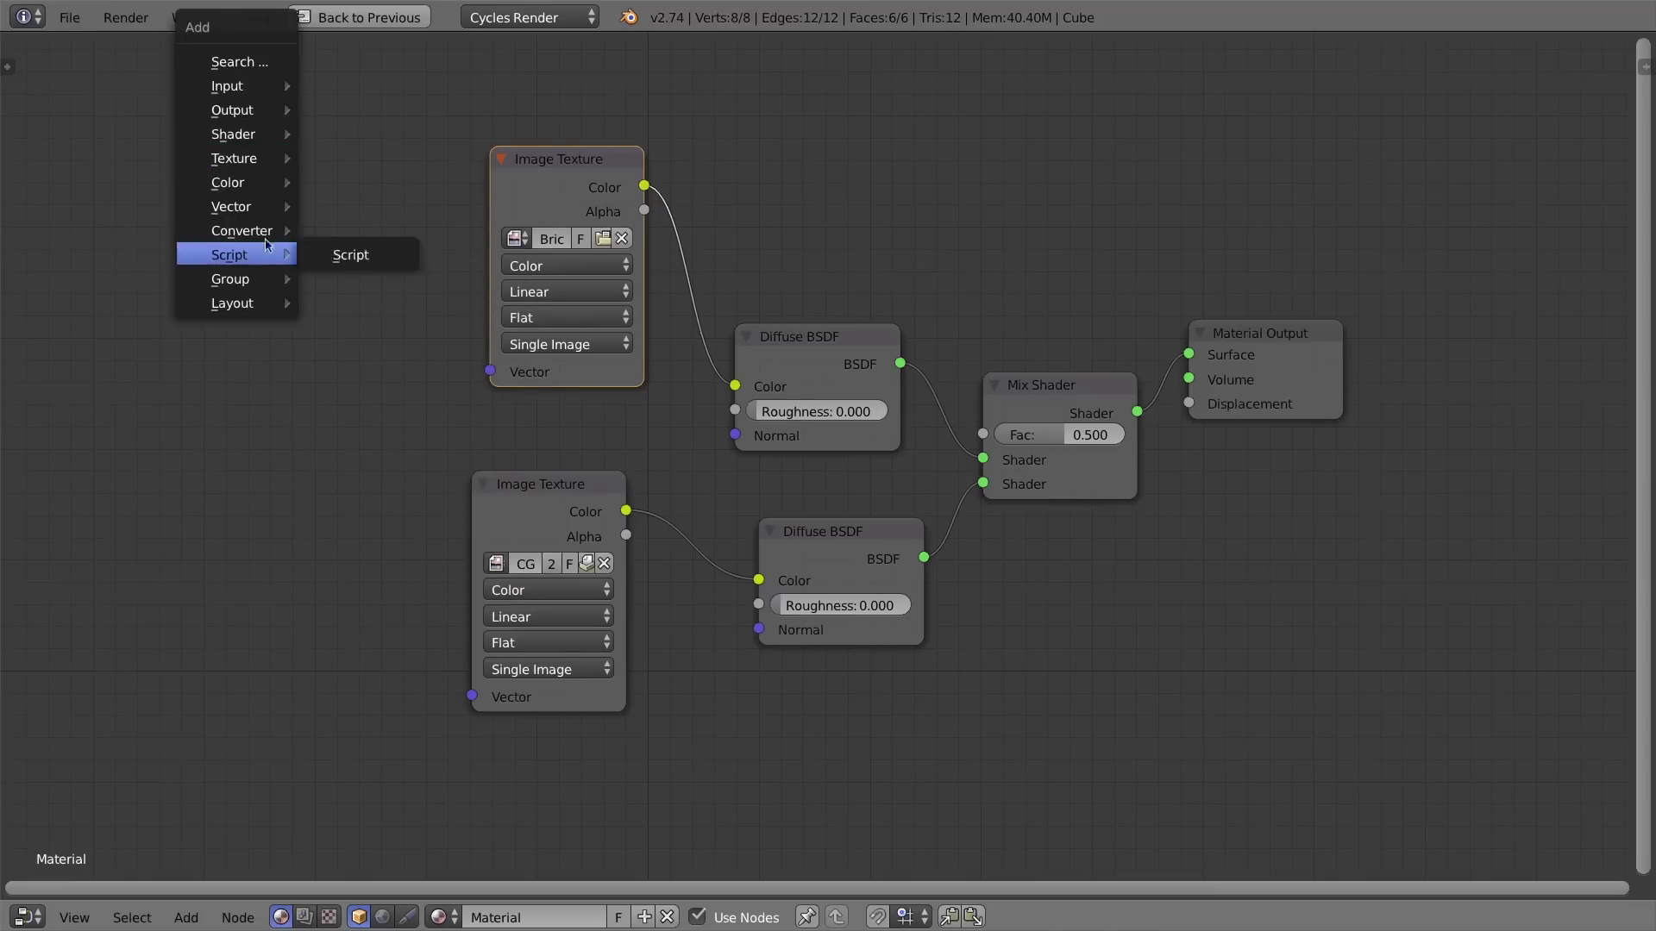
pyautogui.moveTo(243, 87)
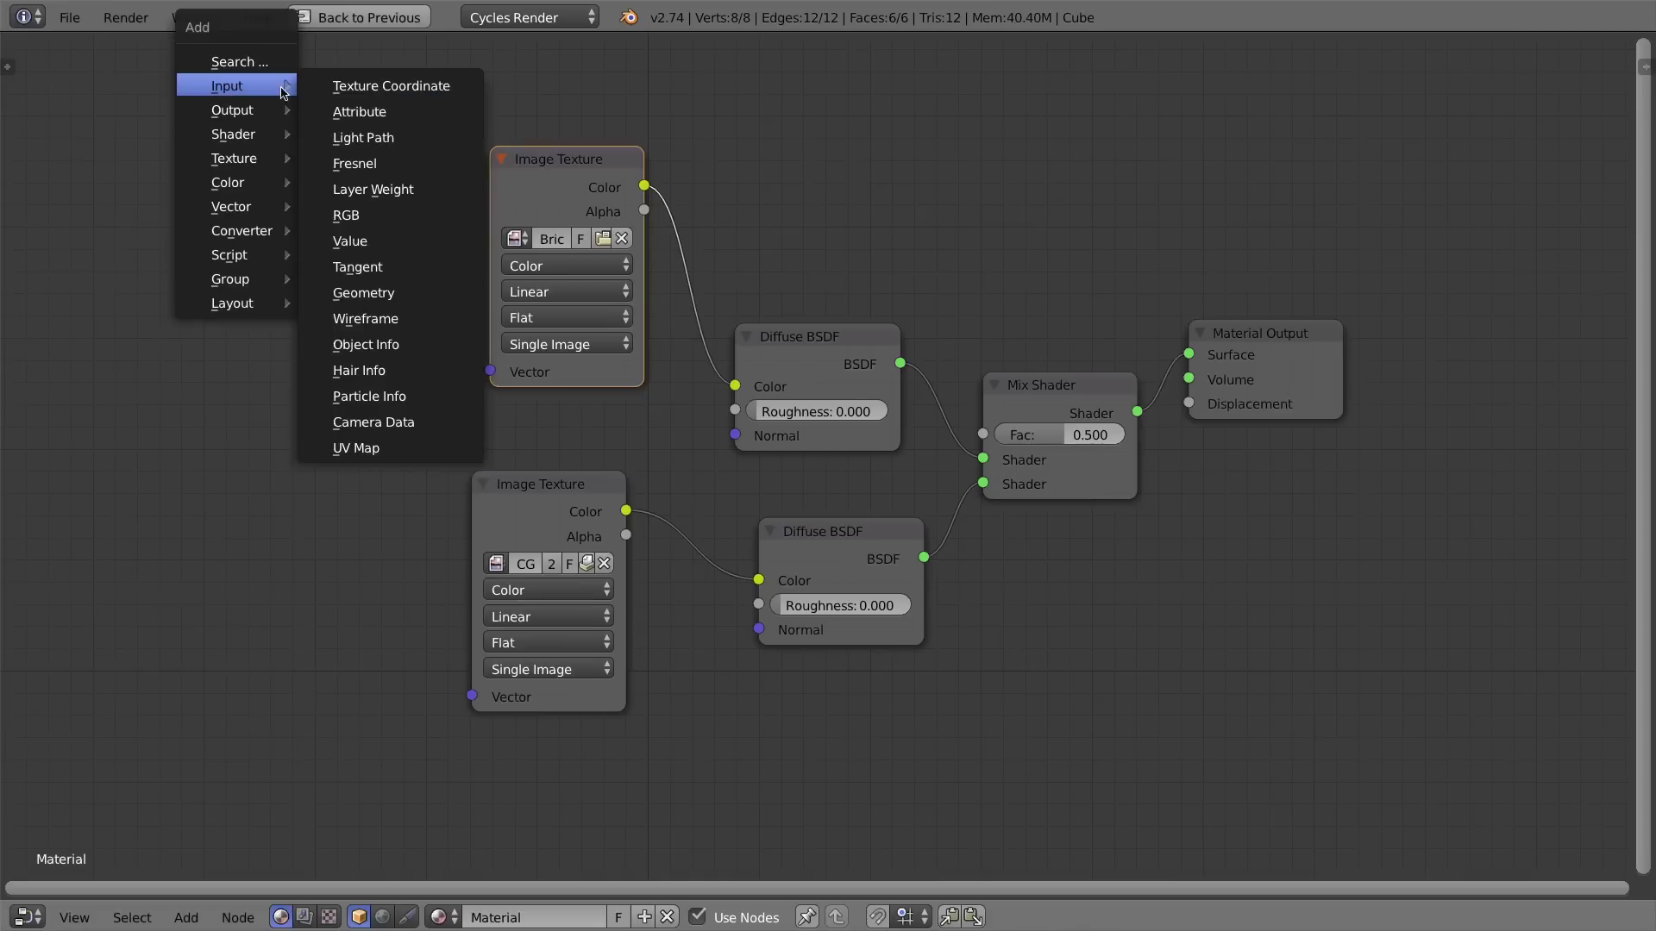
pyautogui.click(380, 447)
pyautogui.click(201, 144)
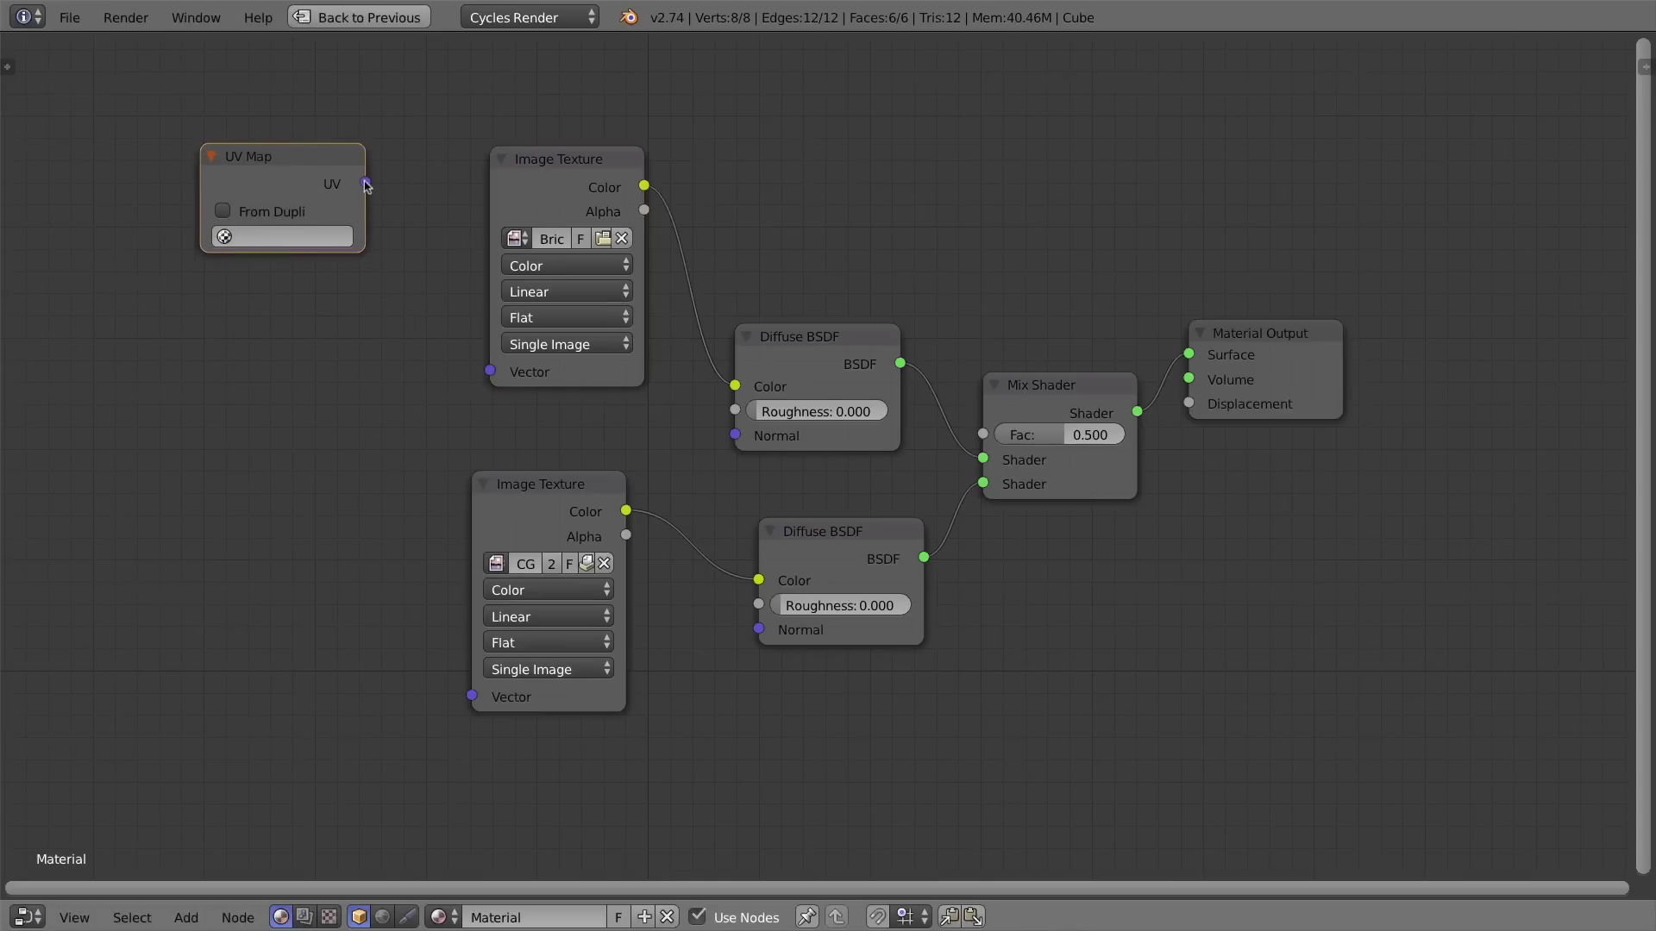
# Connect the UV Map node to the brick Image Texture's Vector input and set its map to UVbricks.
pyautogui.moveTo(366, 184); pyautogui.dragTo(498, 374)
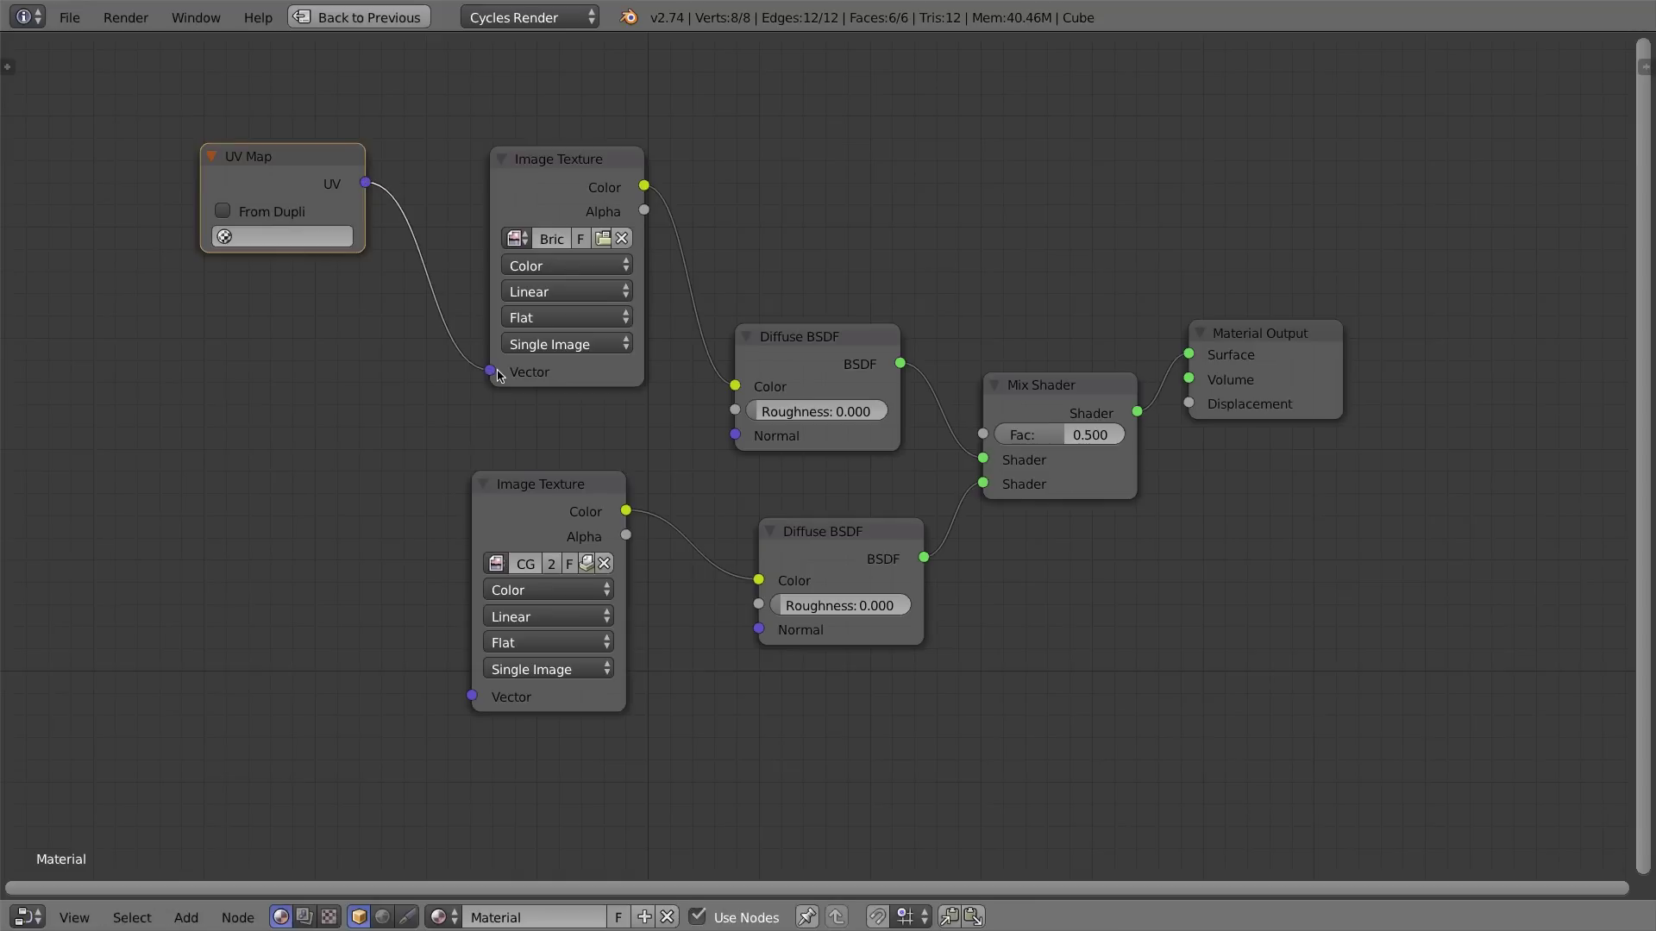
pyautogui.click(244, 237)
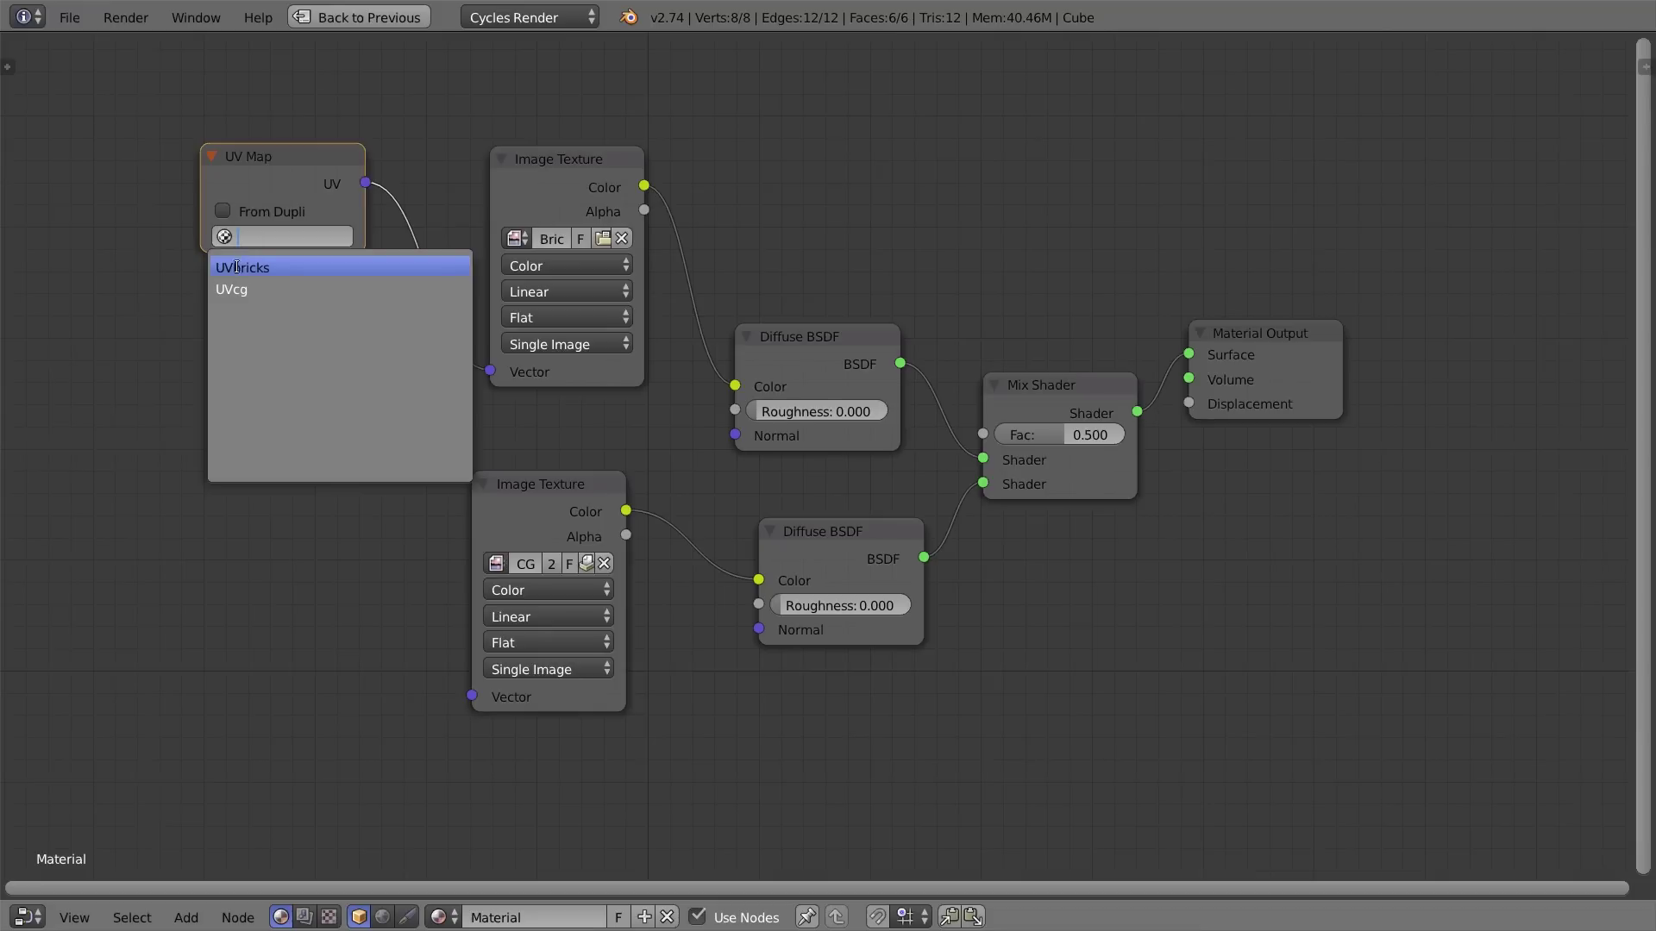
pyautogui.click(241, 268)
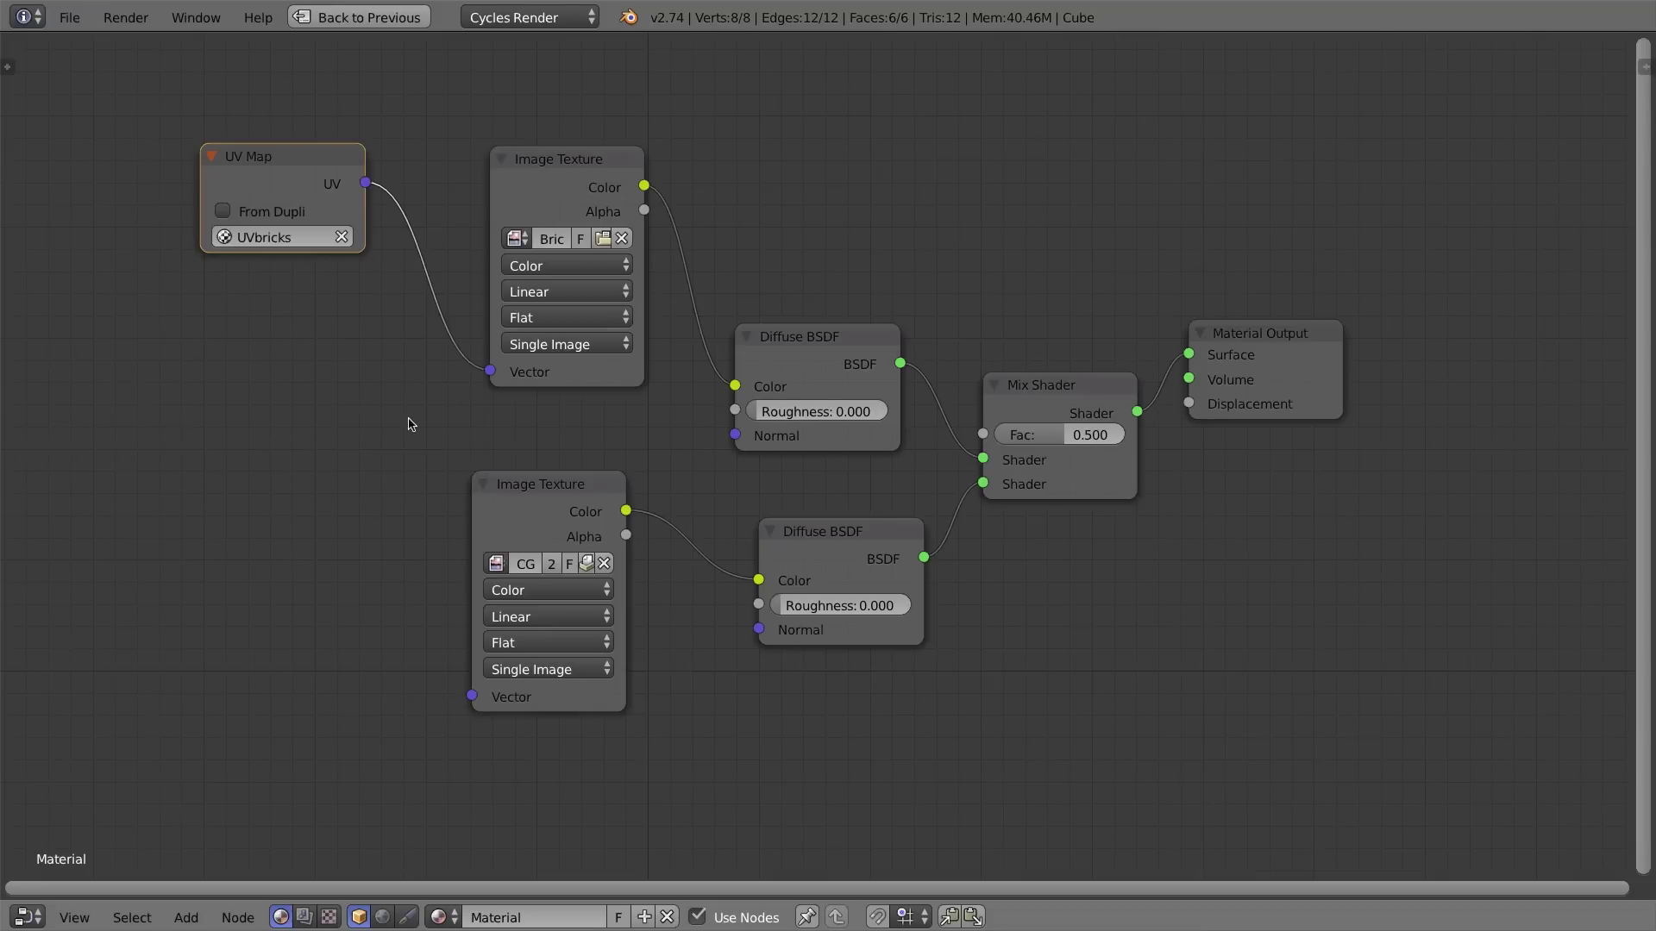
# Add a second UV Map input node in front of the CG Image Texture node.
pyautogui.hotkey('shift', 'a')
pyautogui.moveTo(315, 621)
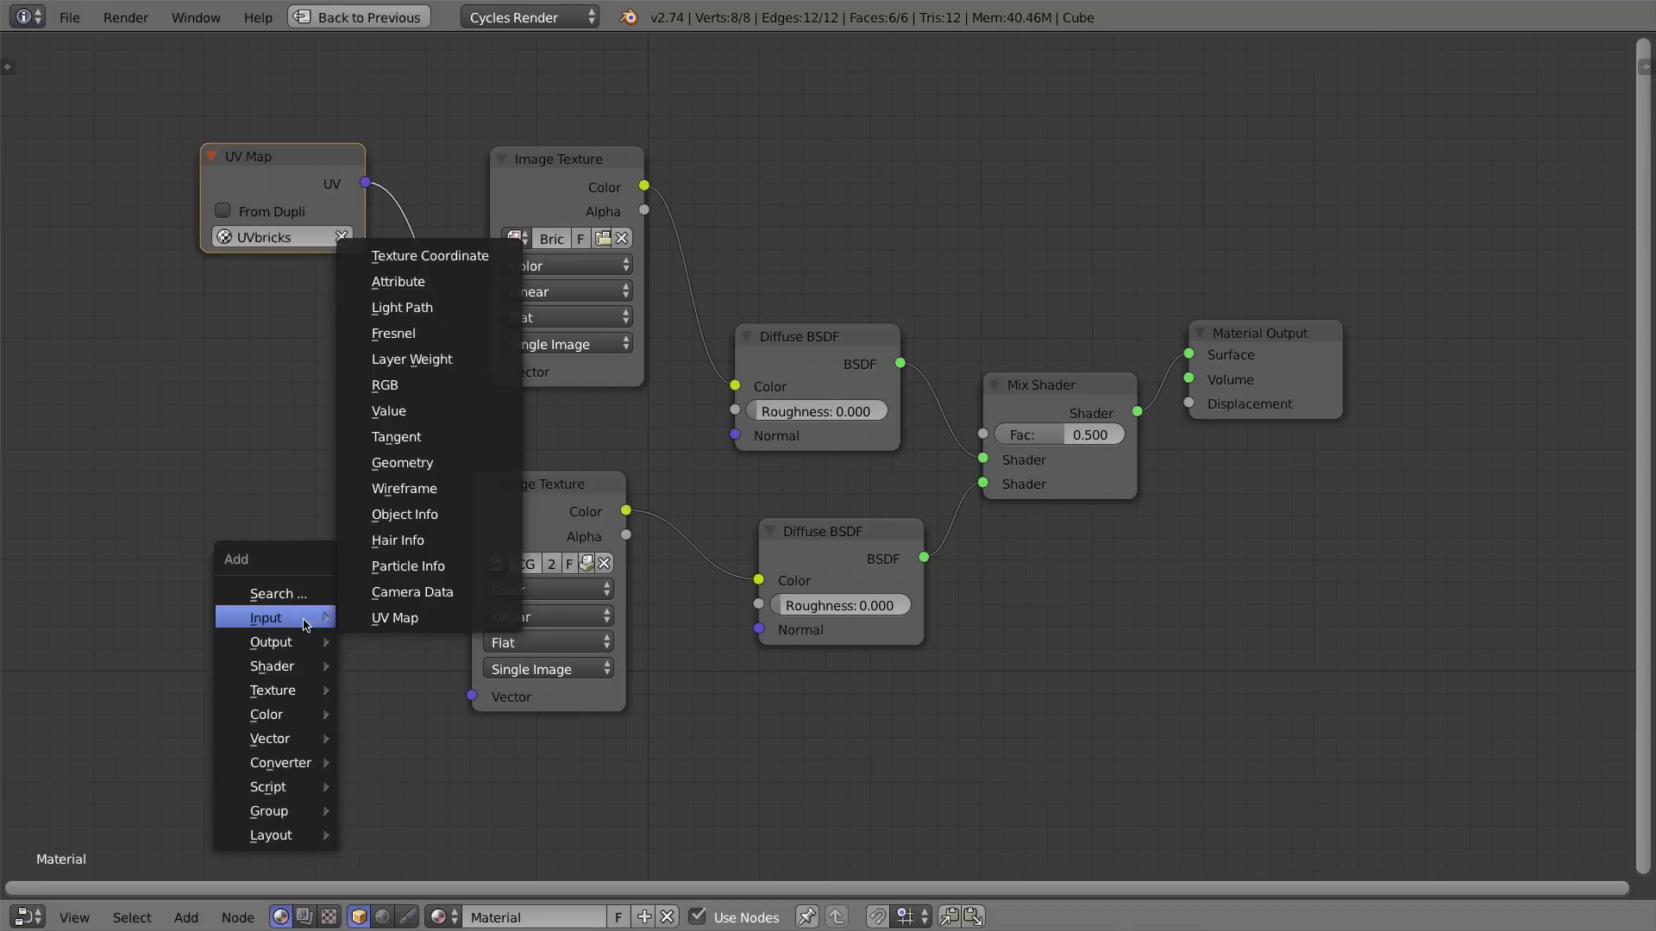
pyautogui.click(394, 618)
pyautogui.click(346, 615)
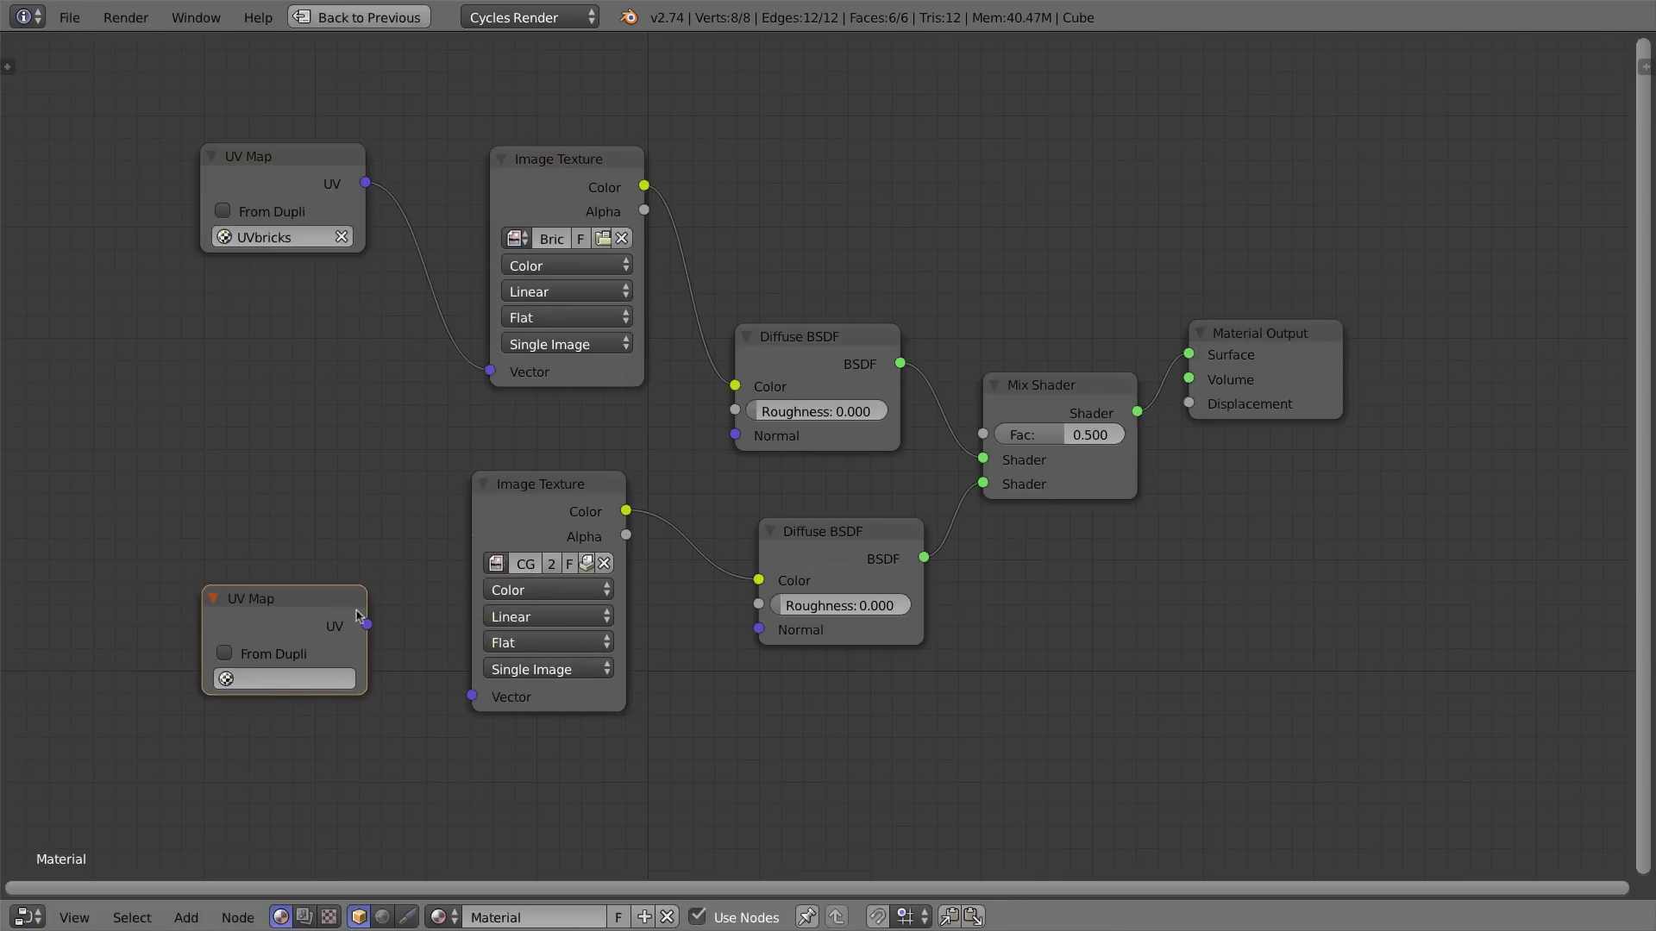
# Connect the second UV Map node to the CG Image Texture's Vector input and set its map to UVcg.
pyautogui.moveTo(366, 624); pyautogui.dragTo(471, 696)
pyautogui.click(263, 679)
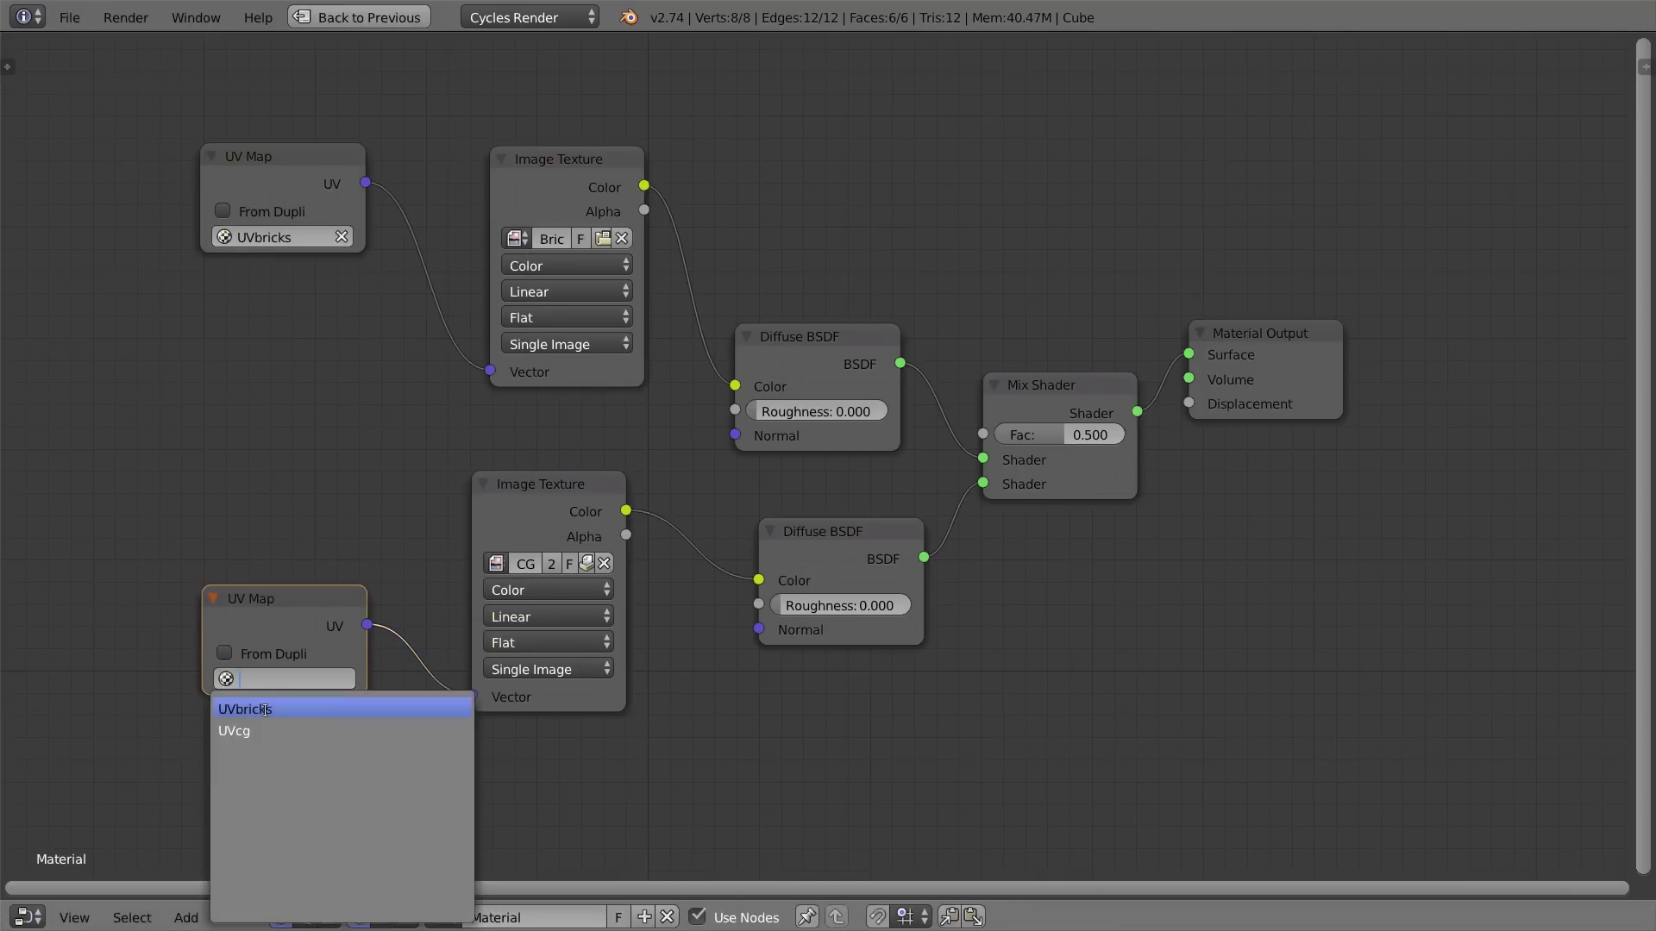
pyautogui.click(259, 731)
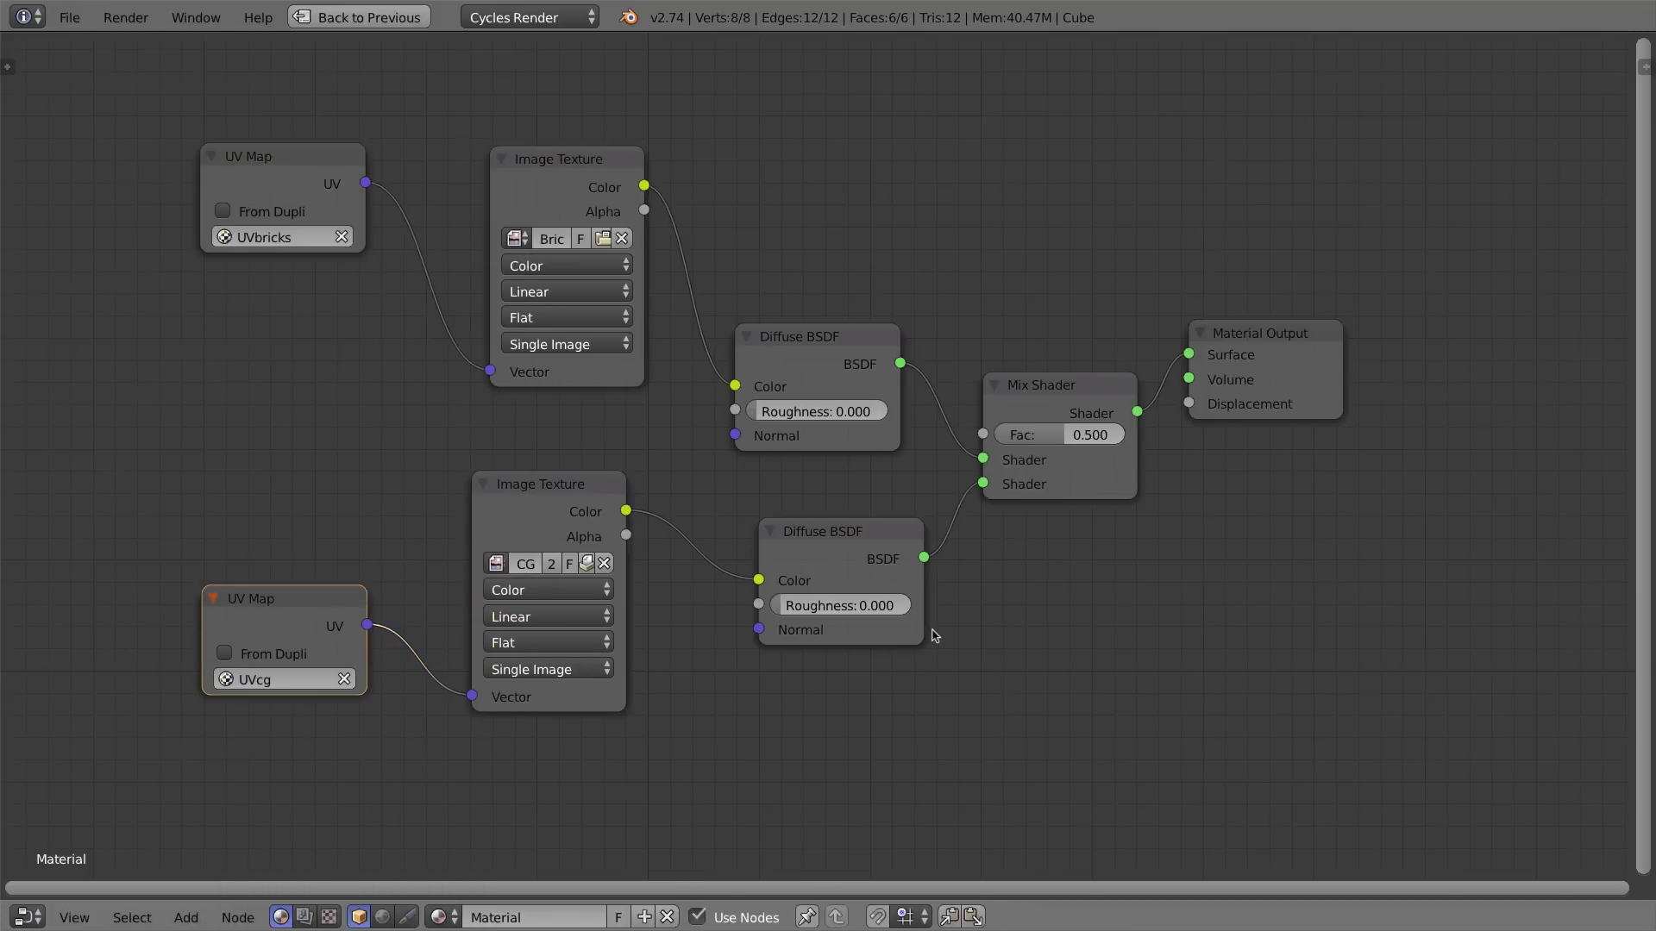
# Restore the full layout and examine the textured cube and its UVcg layout in the UV editor.
pyautogui.hotkey('ctrl', 'Up')
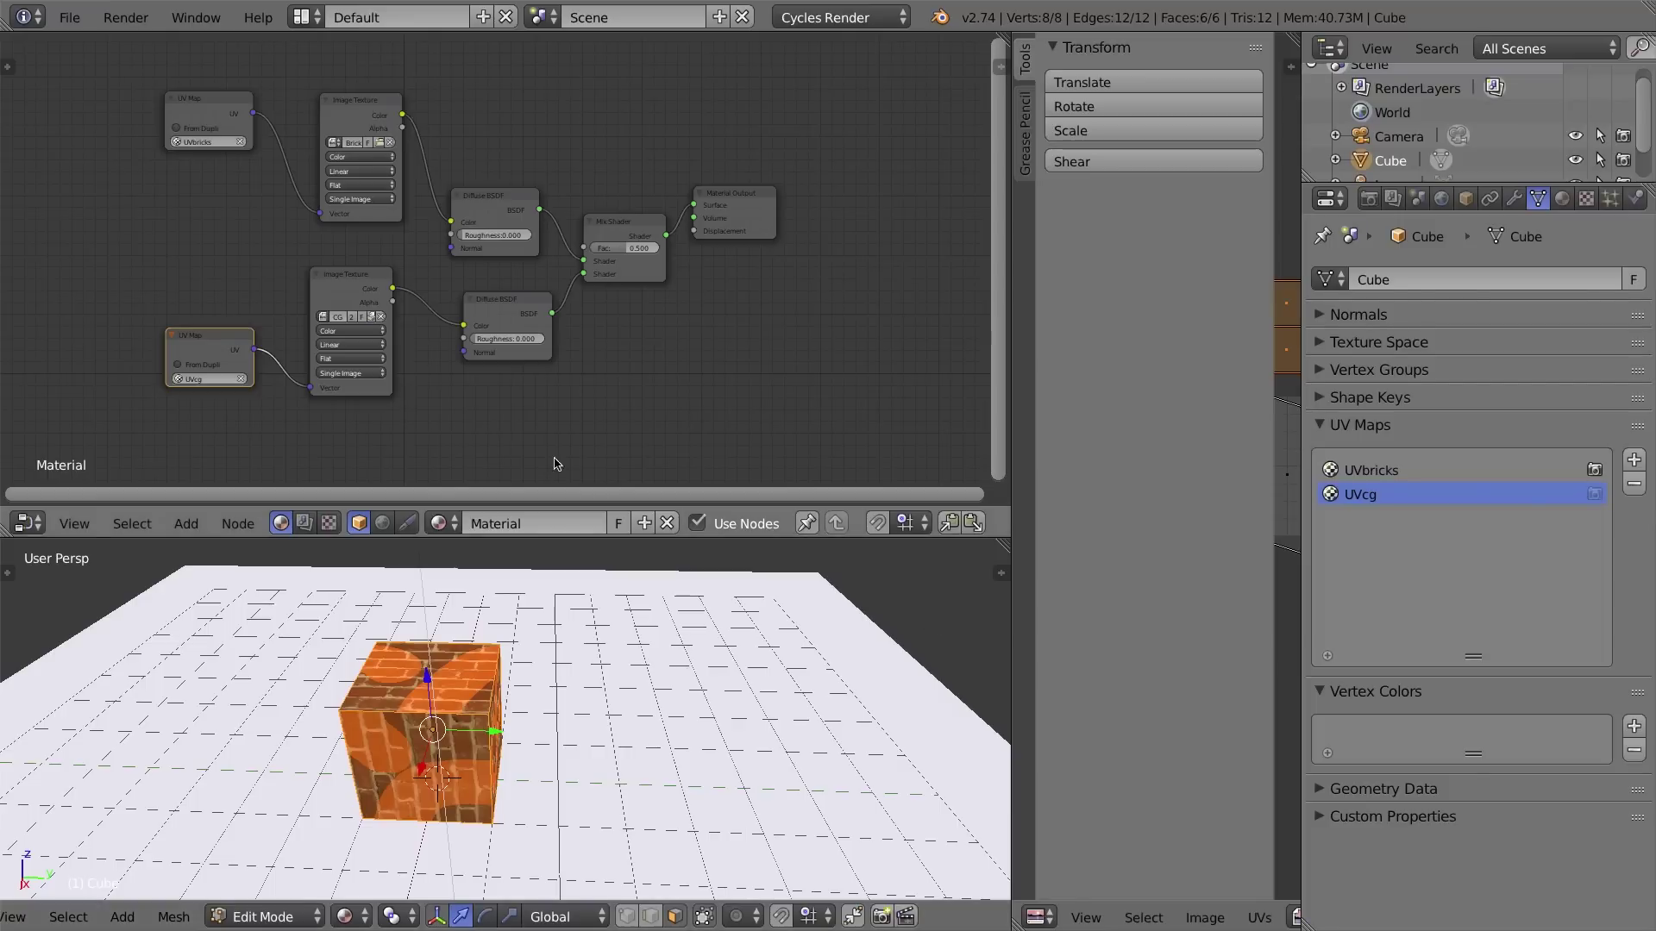
pyautogui.moveTo(391, 758); pyautogui.dragTo(750, 707, button='middle')
pyautogui.moveTo(576, 709); pyautogui.dragTo(736, 690, button='middle')
pyautogui.moveTo(439, 714); pyautogui.dragTo(452, 683, button='middle')
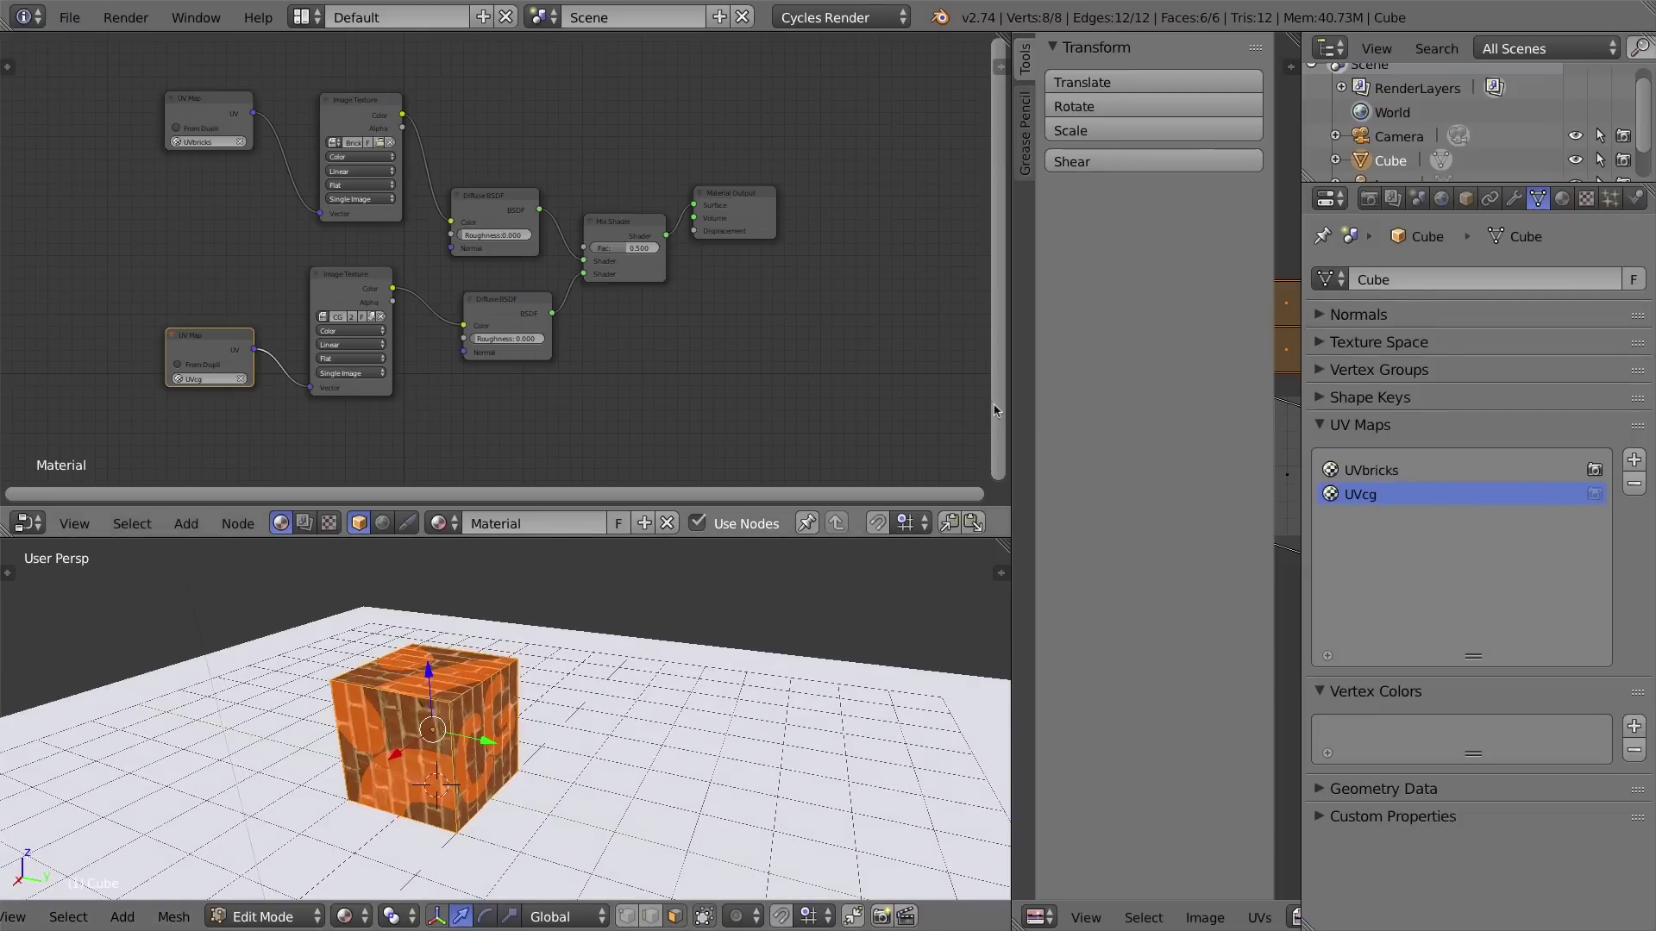
pyautogui.moveTo(1012, 398); pyautogui.dragTo(365, 398)
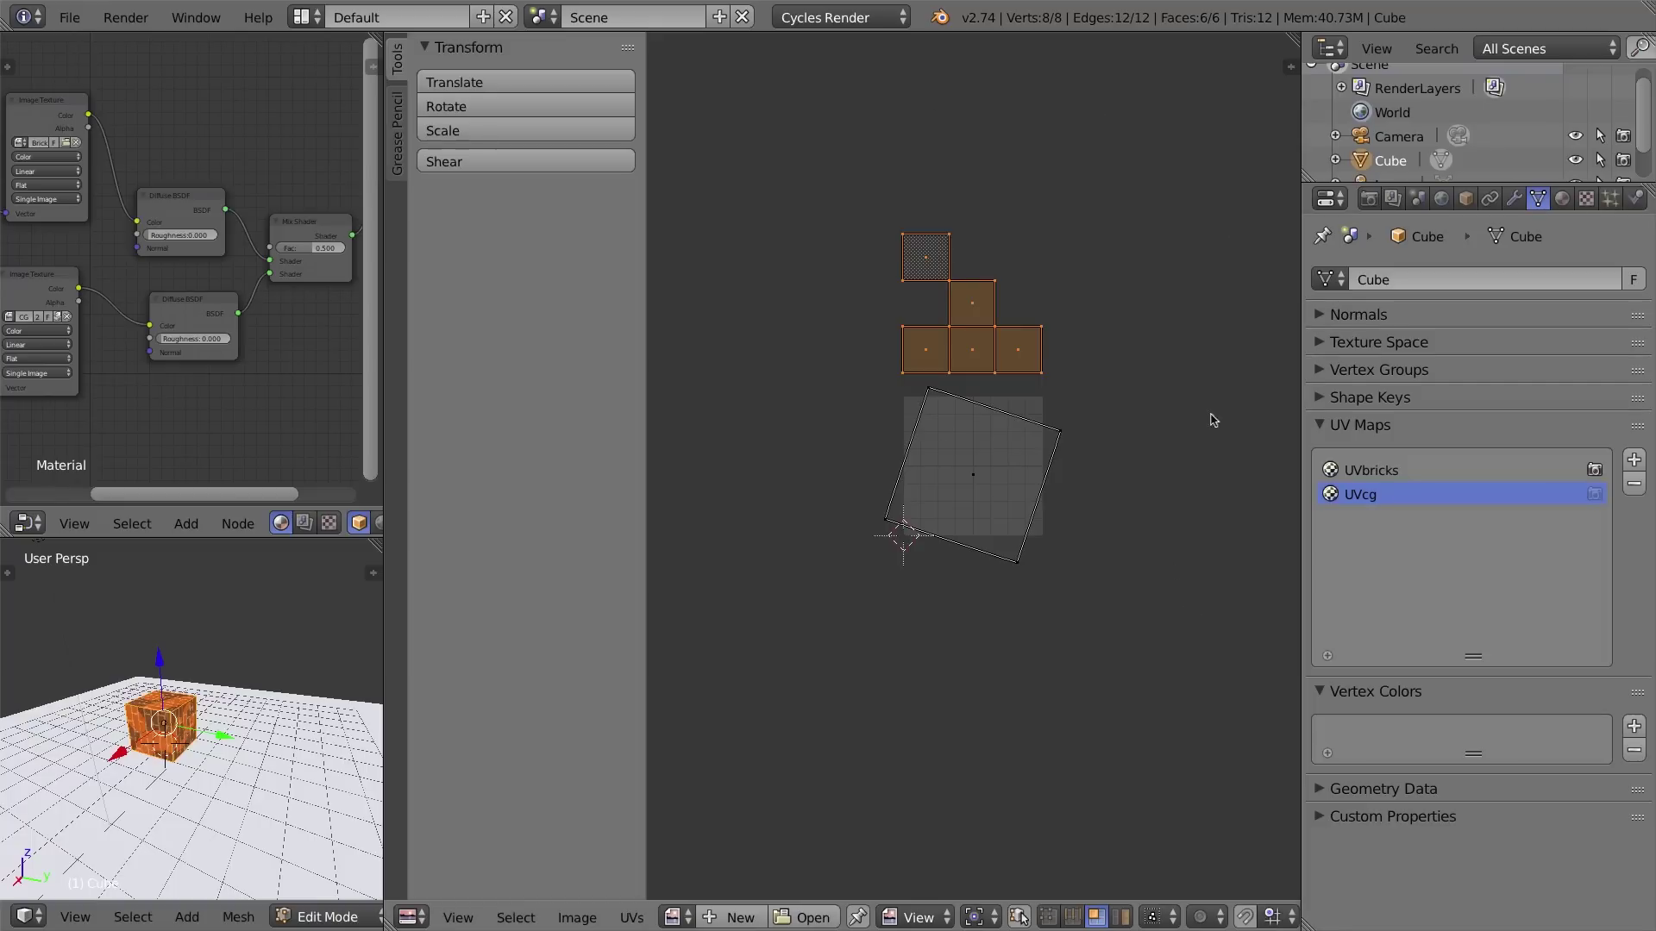
pyautogui.moveTo(384, 578); pyautogui.dragTo(1019, 579)
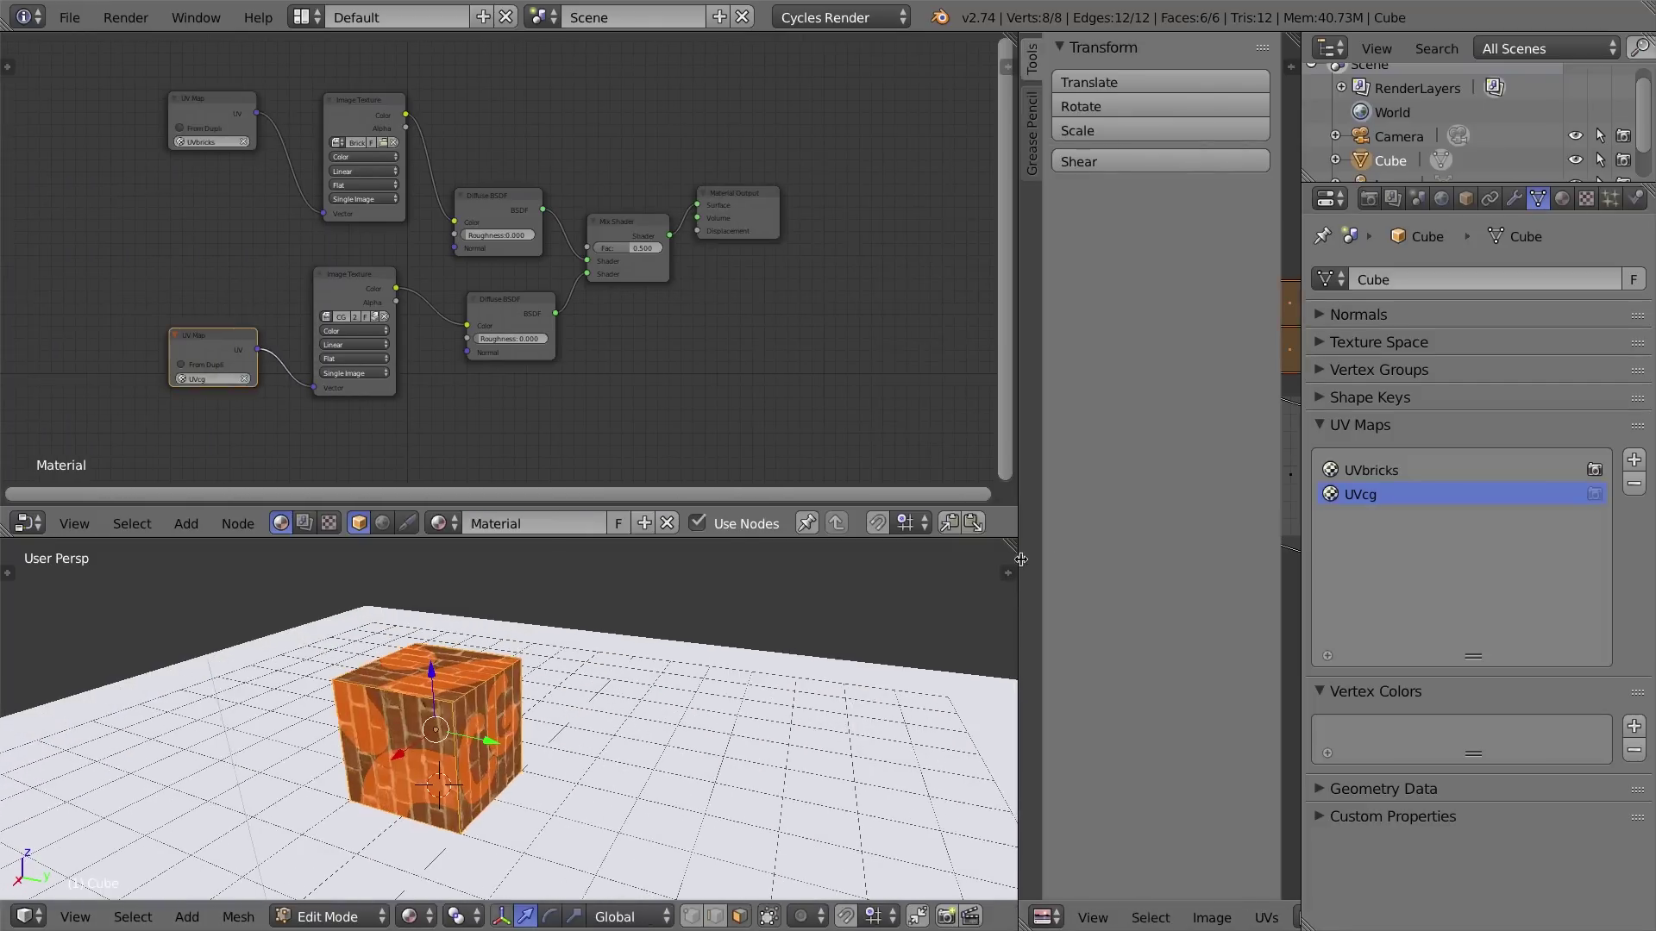
# Maximize the node editor and move the UVcg node farther from the CG Image Texture to make room between them.
pyautogui.moveTo(129, 326); pyautogui.dragTo(95, 307)
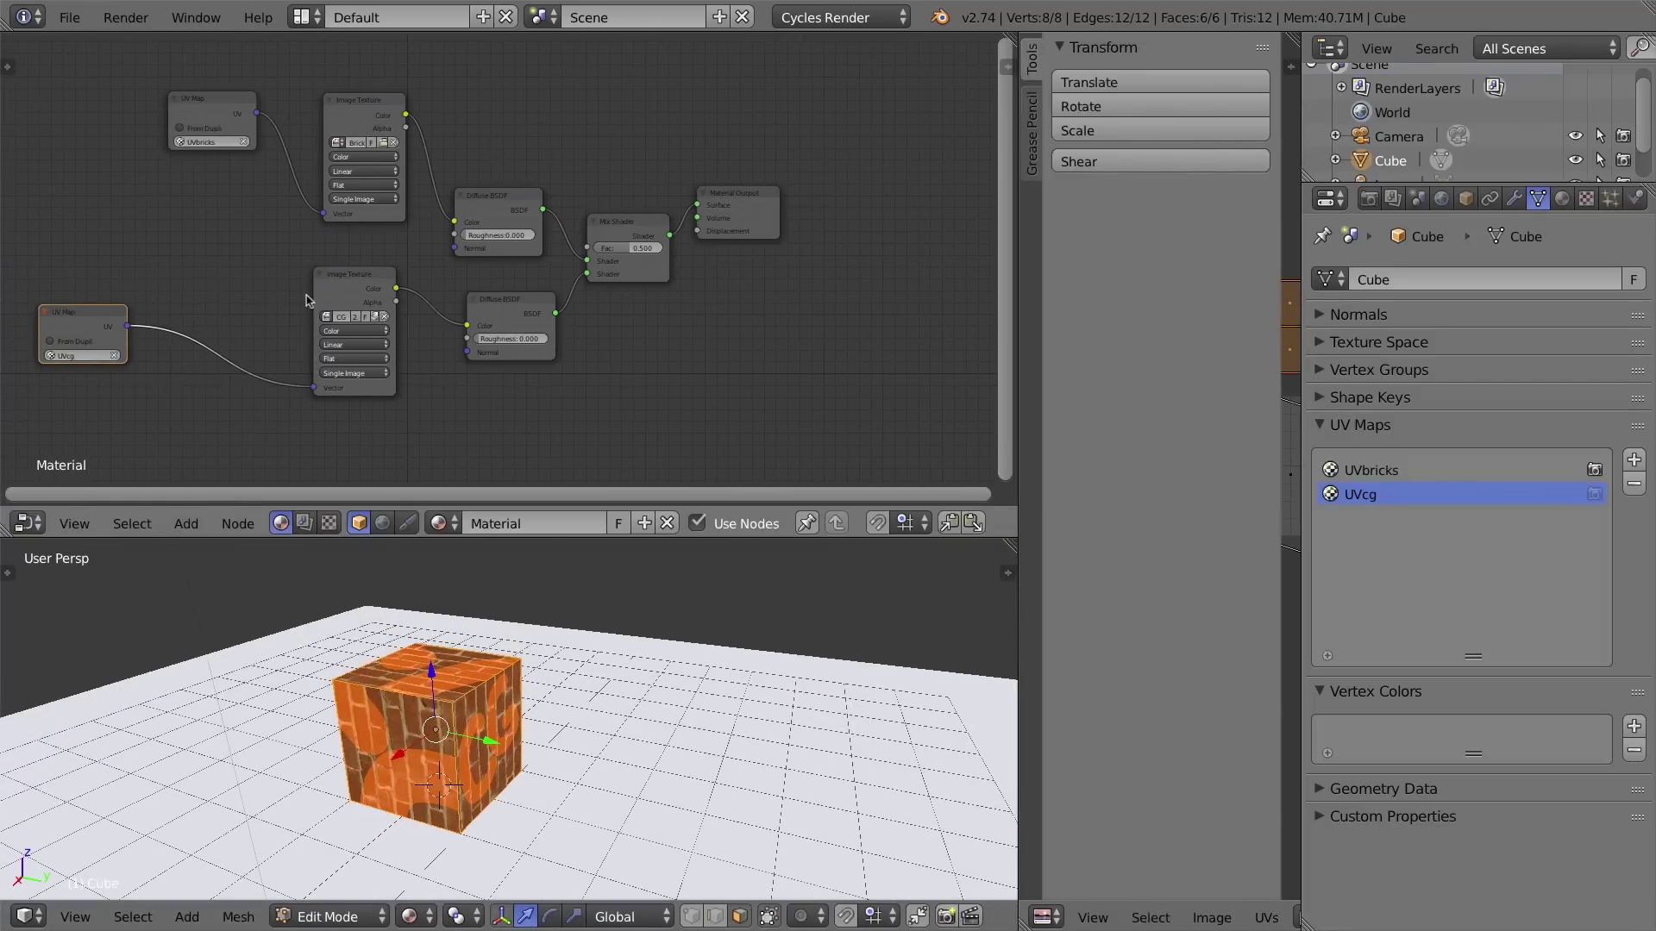
pyautogui.scroll(-2, 307, 295)
pyautogui.scroll(4, 317, 301)
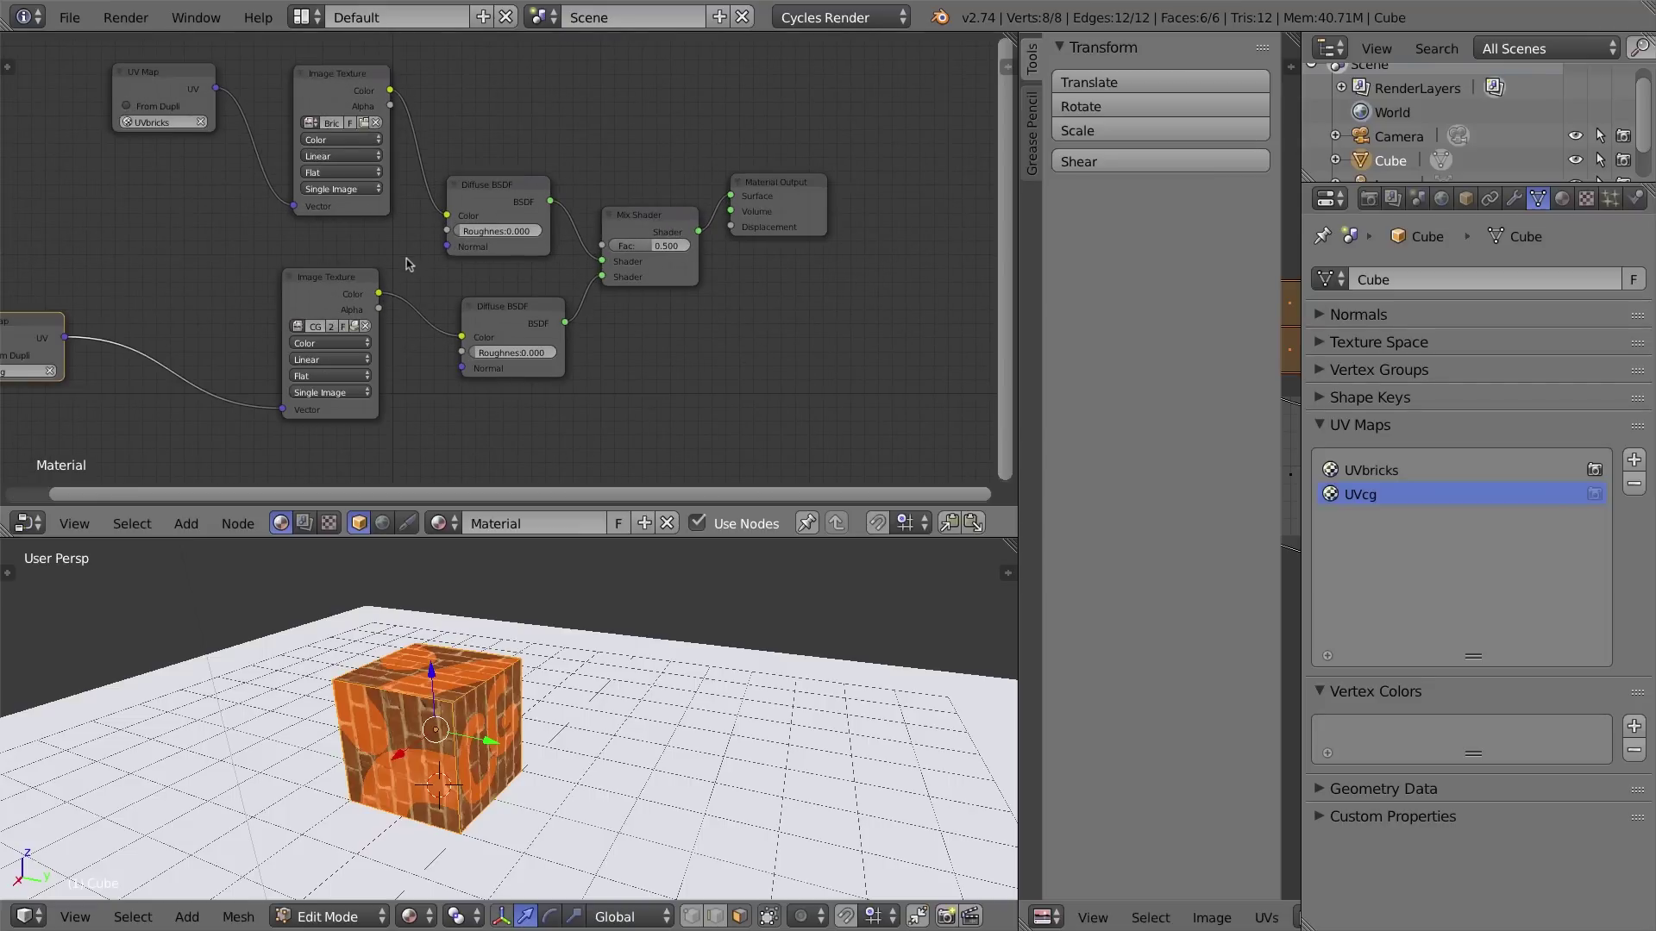
pyautogui.hotkey('shift', 'space')
pyautogui.scroll(-4, 408, 263)
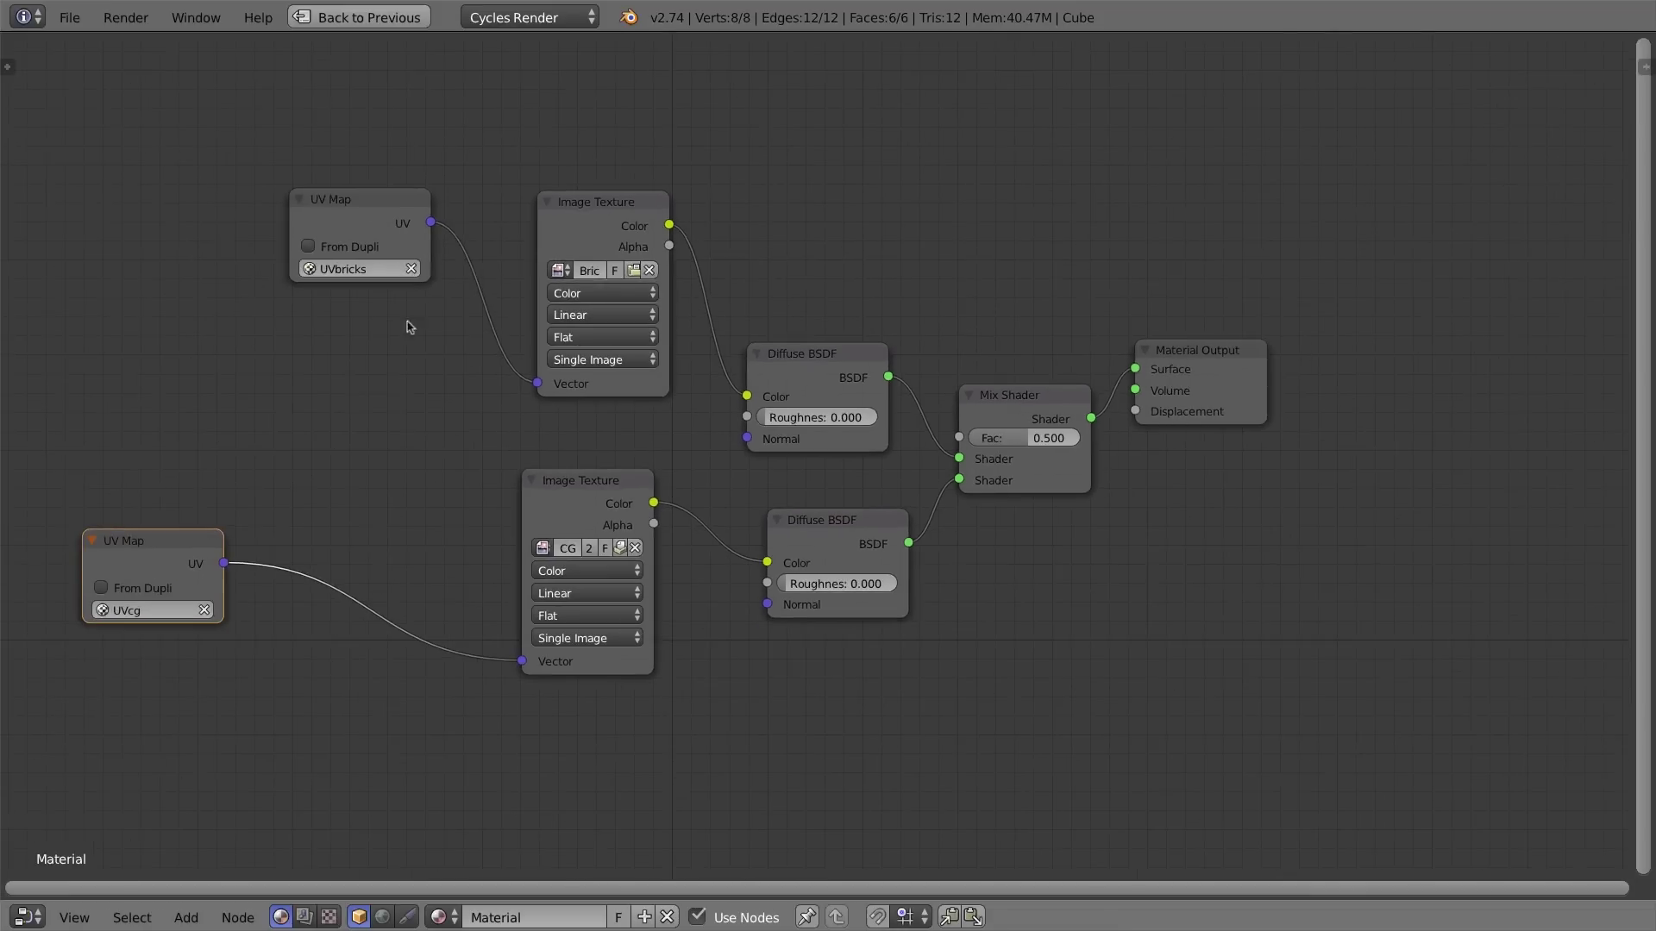
pyautogui.moveTo(409, 421); pyautogui.dragTo(643, 314, button='middle')
pyautogui.moveTo(385, 436); pyautogui.dragTo(256, 389)
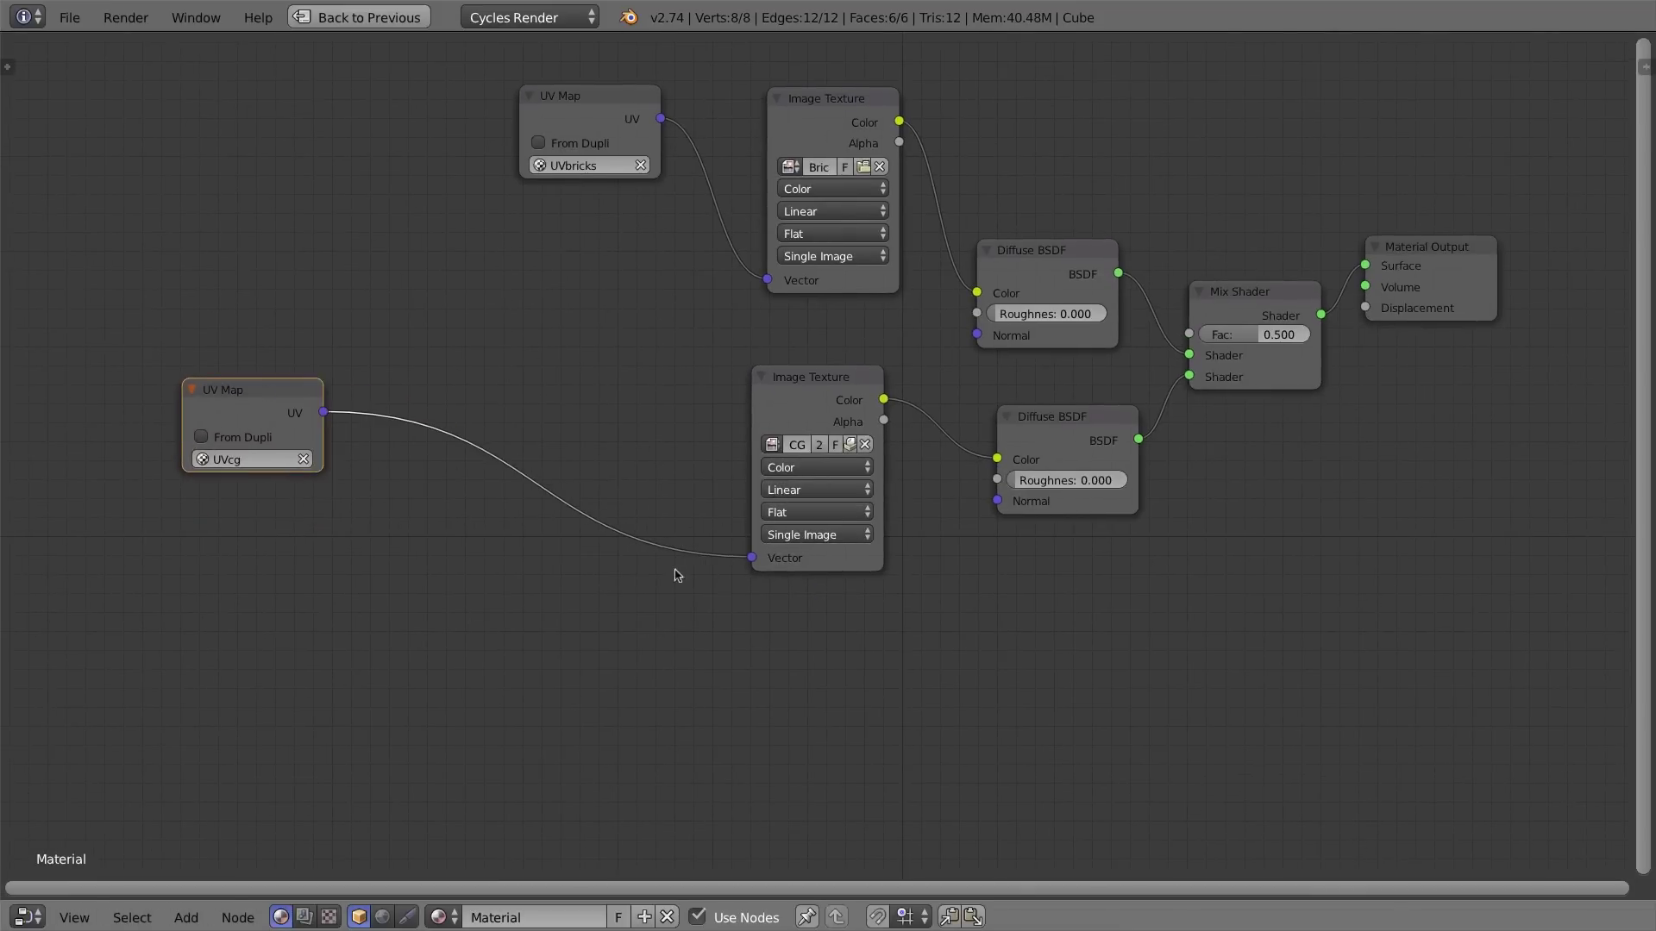
pyautogui.moveTo(280, 385); pyautogui.dragTo(279, 384)
pyautogui.moveTo(815, 377); pyautogui.dragTo(837, 369)
pyautogui.moveTo(270, 383); pyautogui.dragTo(220, 339)
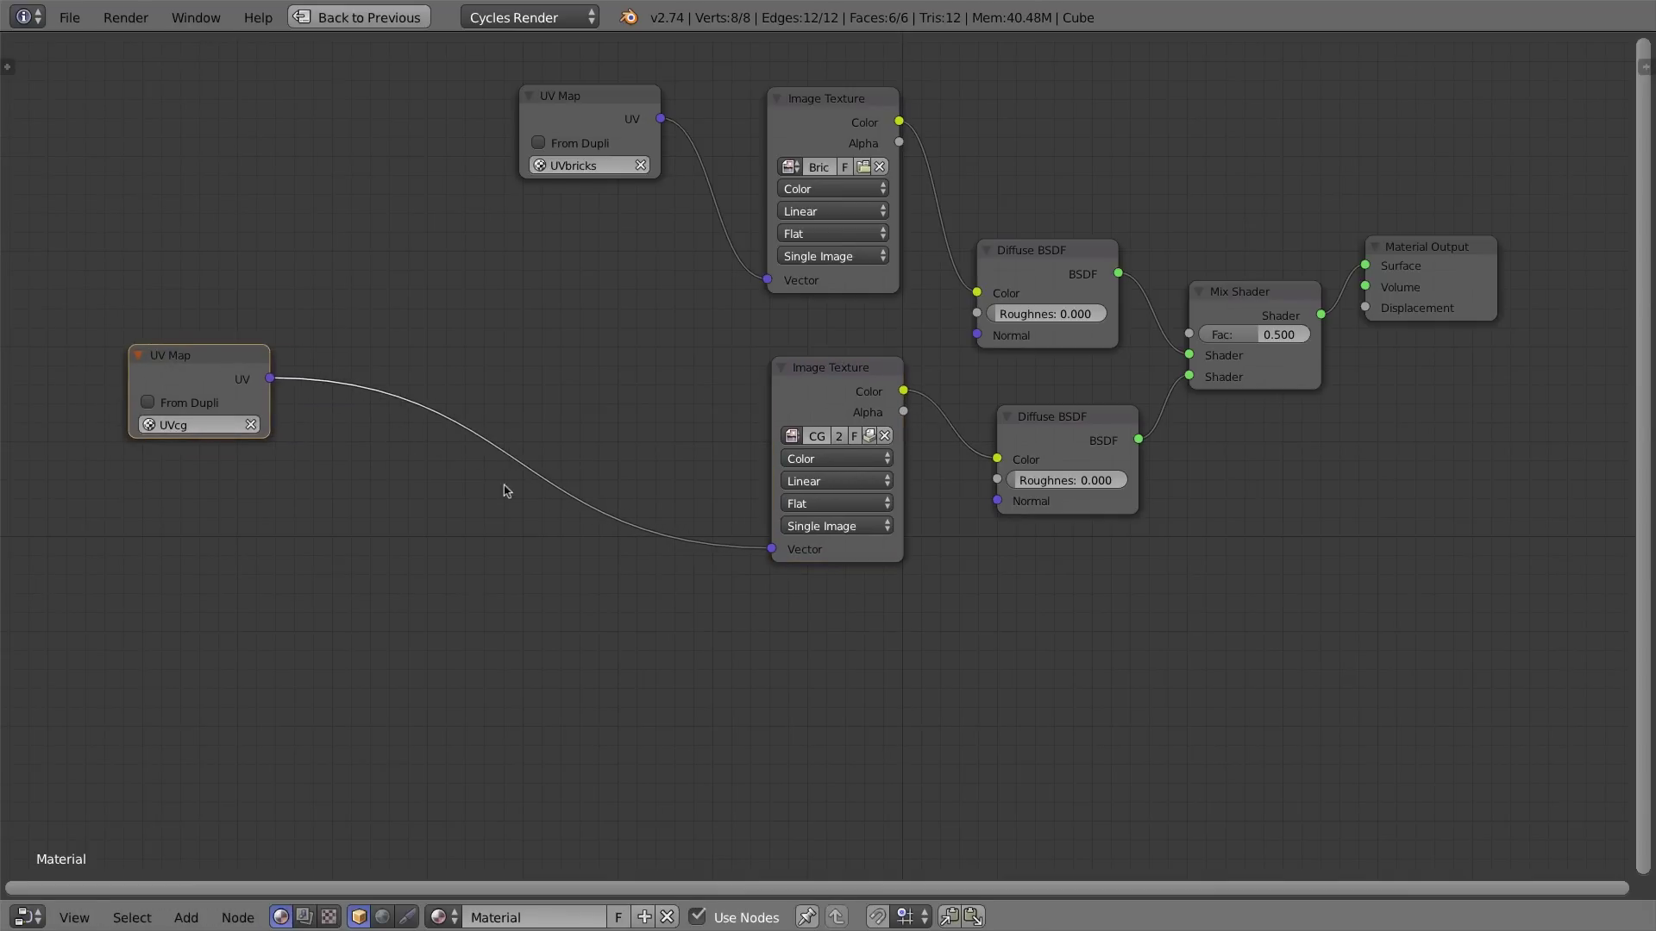
# Add a Mapping vector node and insert it into the link between the UVcg node and the CG Image Texture.
pyautogui.hotkey('shift', 'a')
pyautogui.moveTo(500, 386)
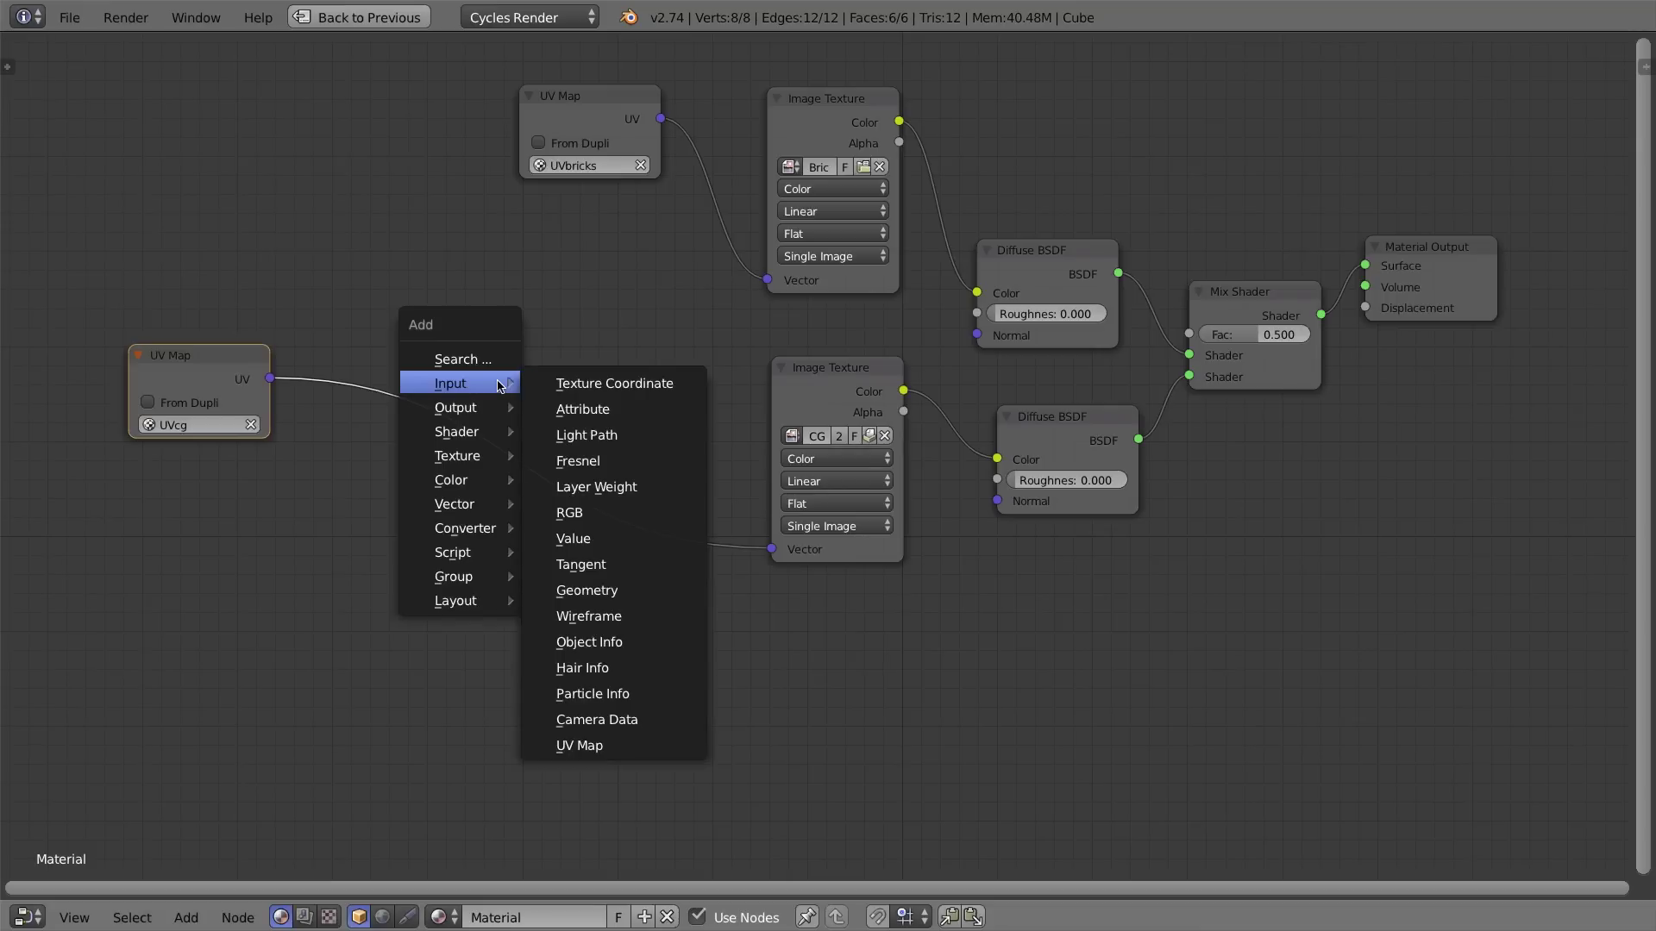
pyautogui.moveTo(476, 507)
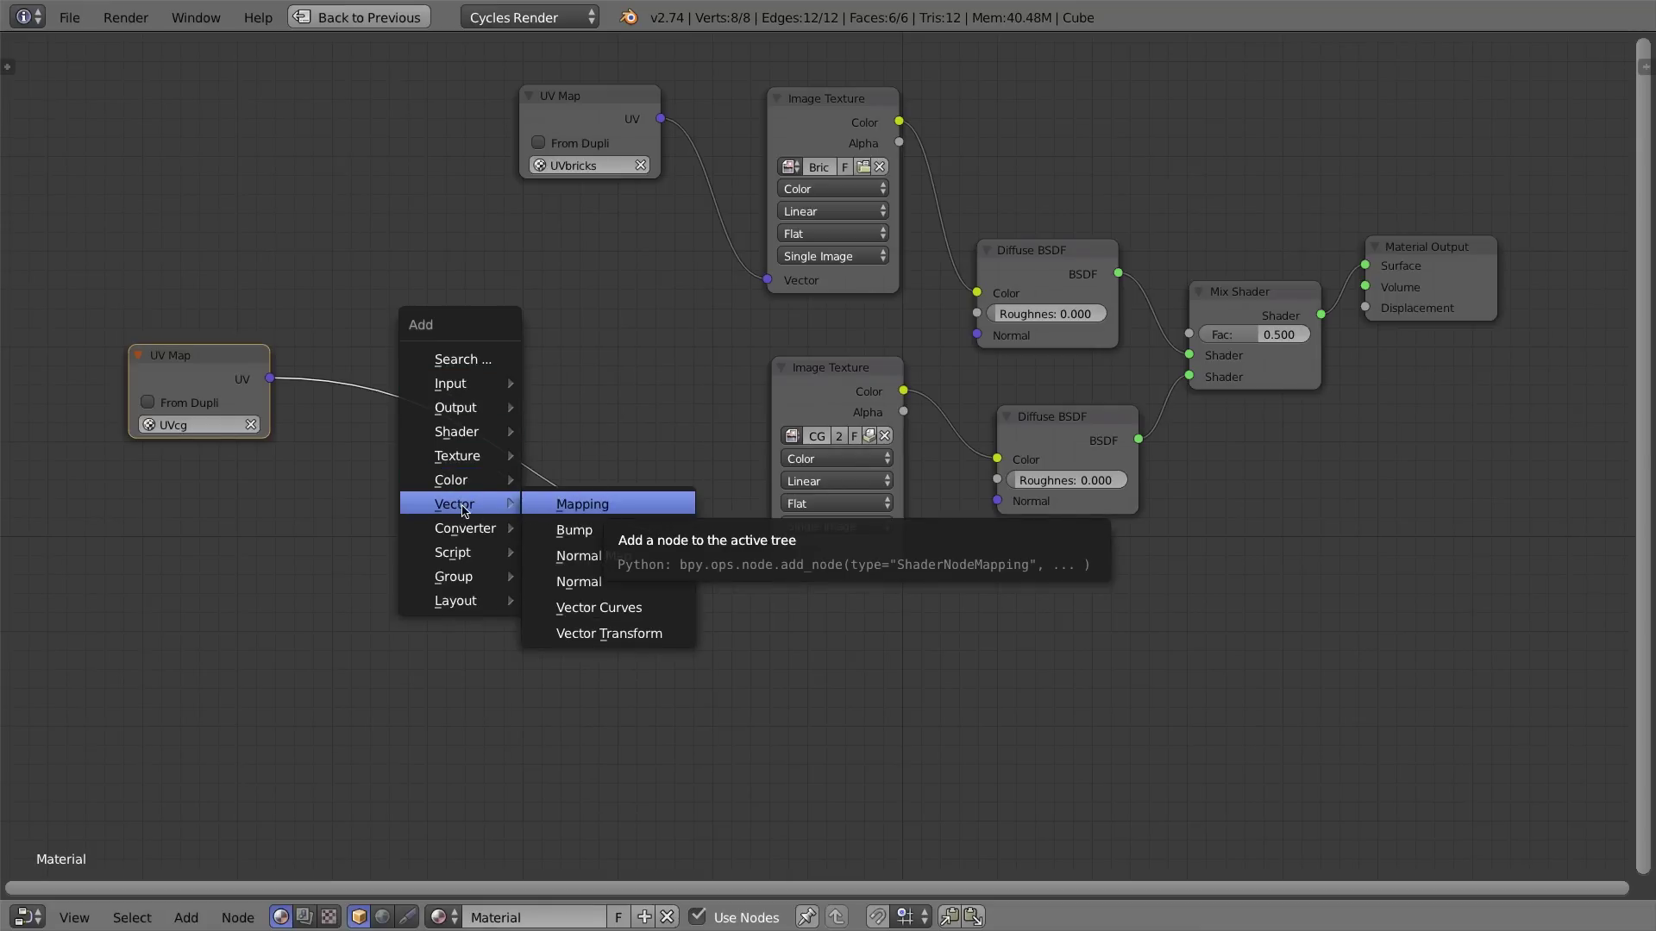
pyautogui.click(579, 504)
pyautogui.click(390, 625)
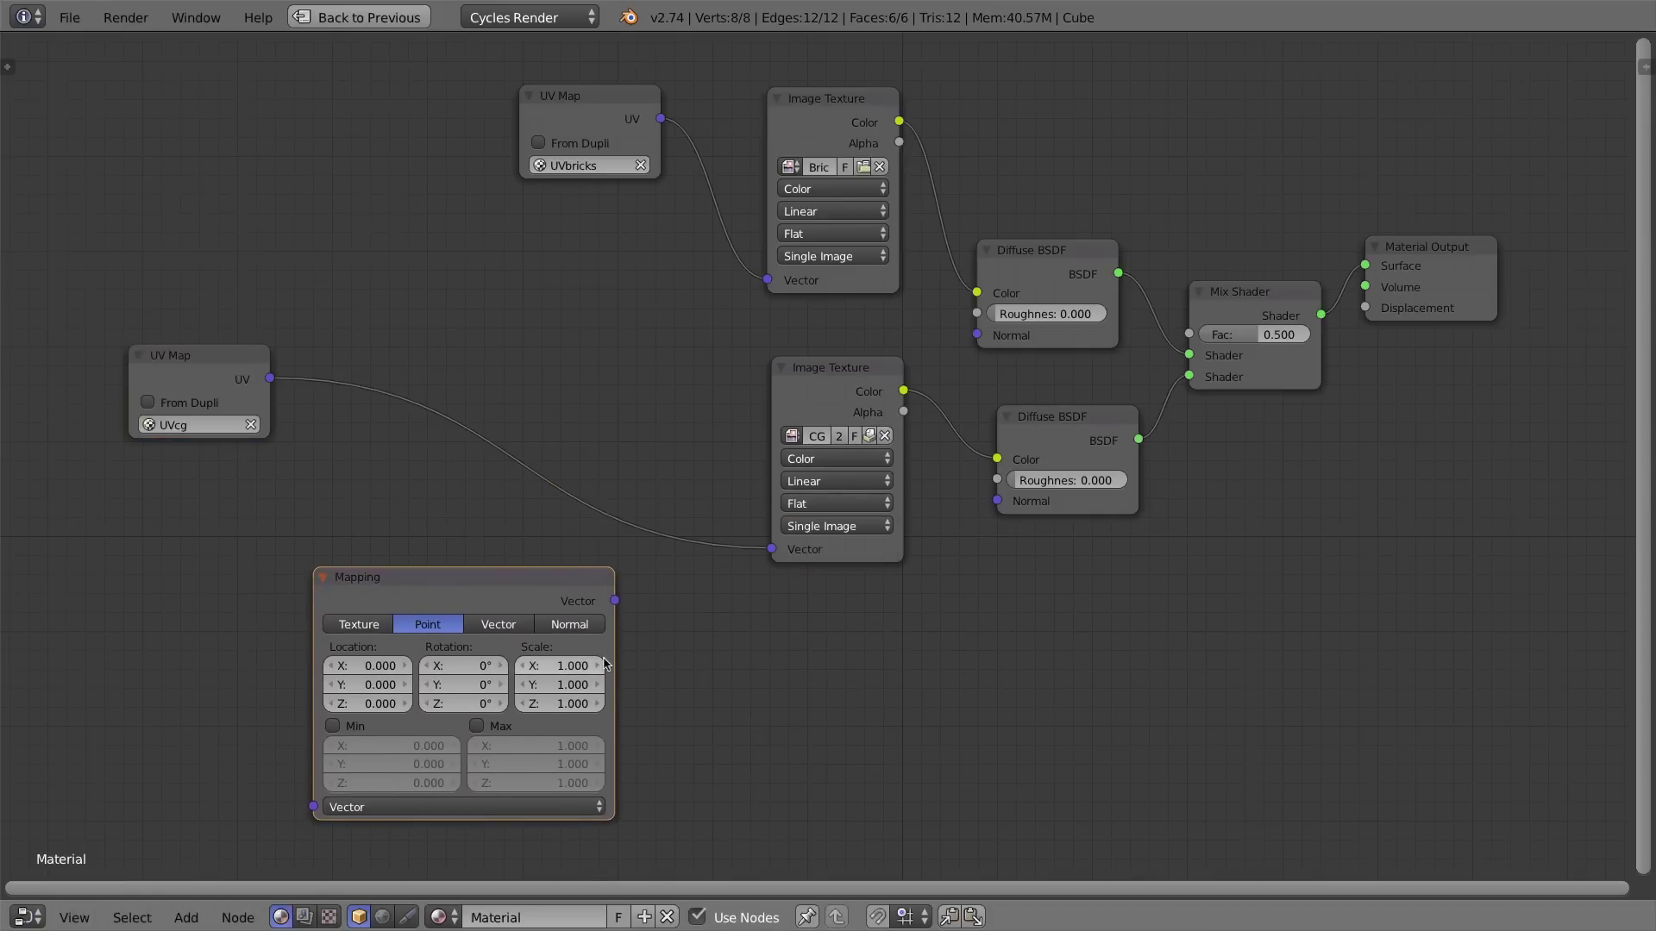
pyautogui.moveTo(438, 581); pyautogui.dragTo(485, 584)
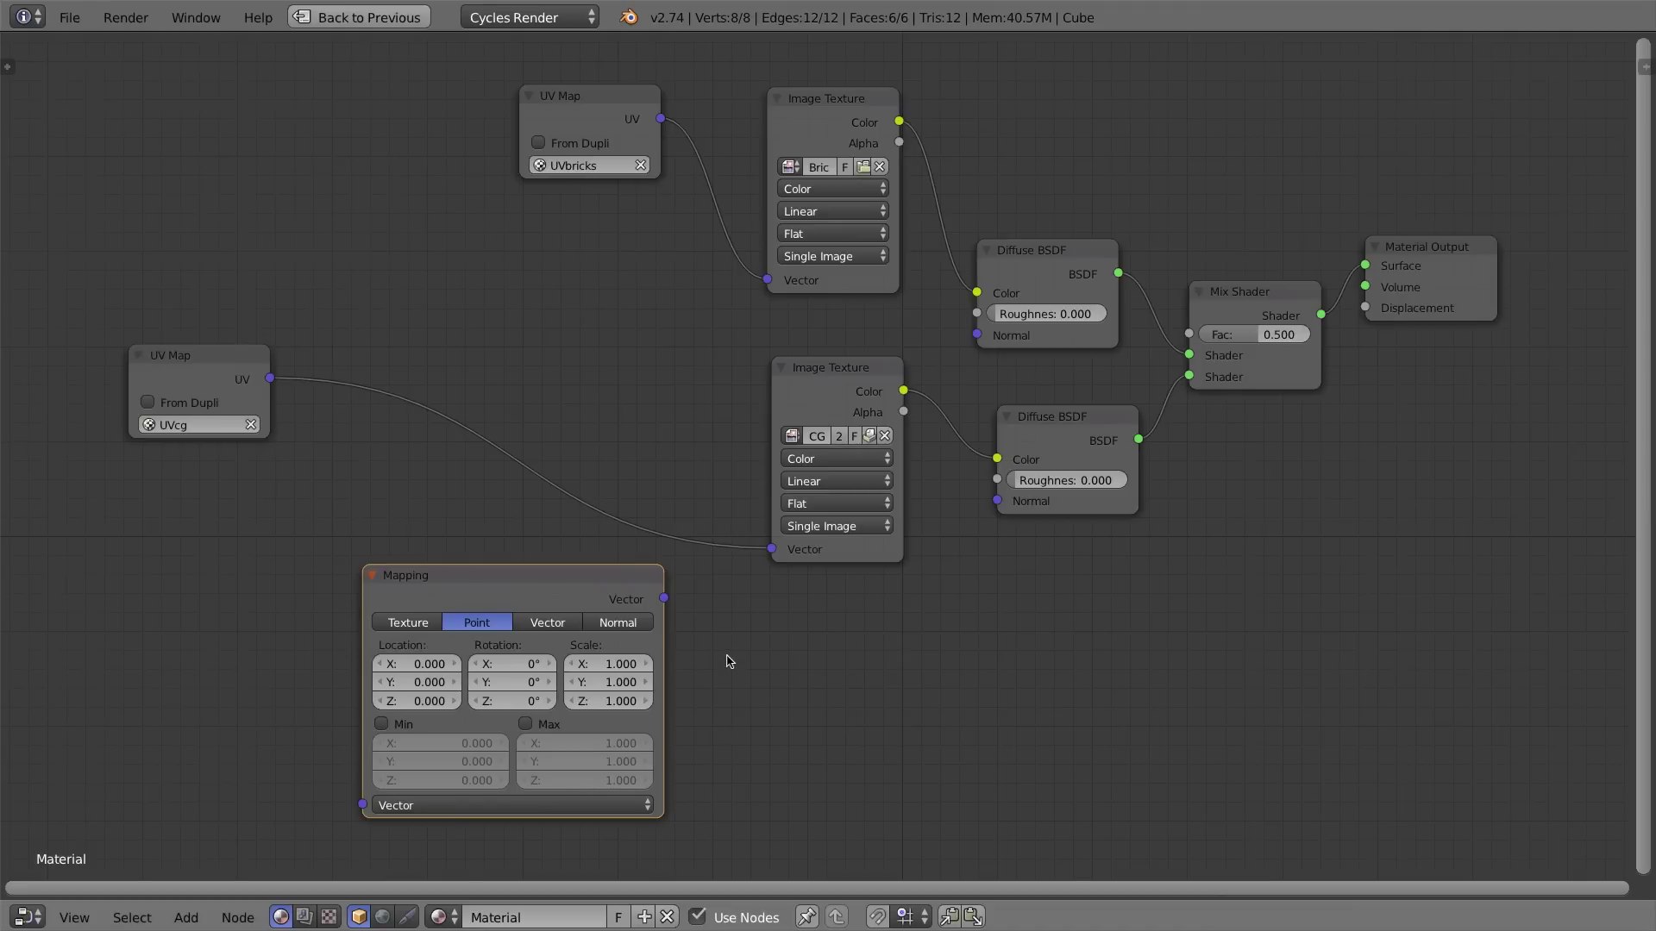
pyautogui.moveTo(578, 580); pyautogui.dragTo(657, 593)
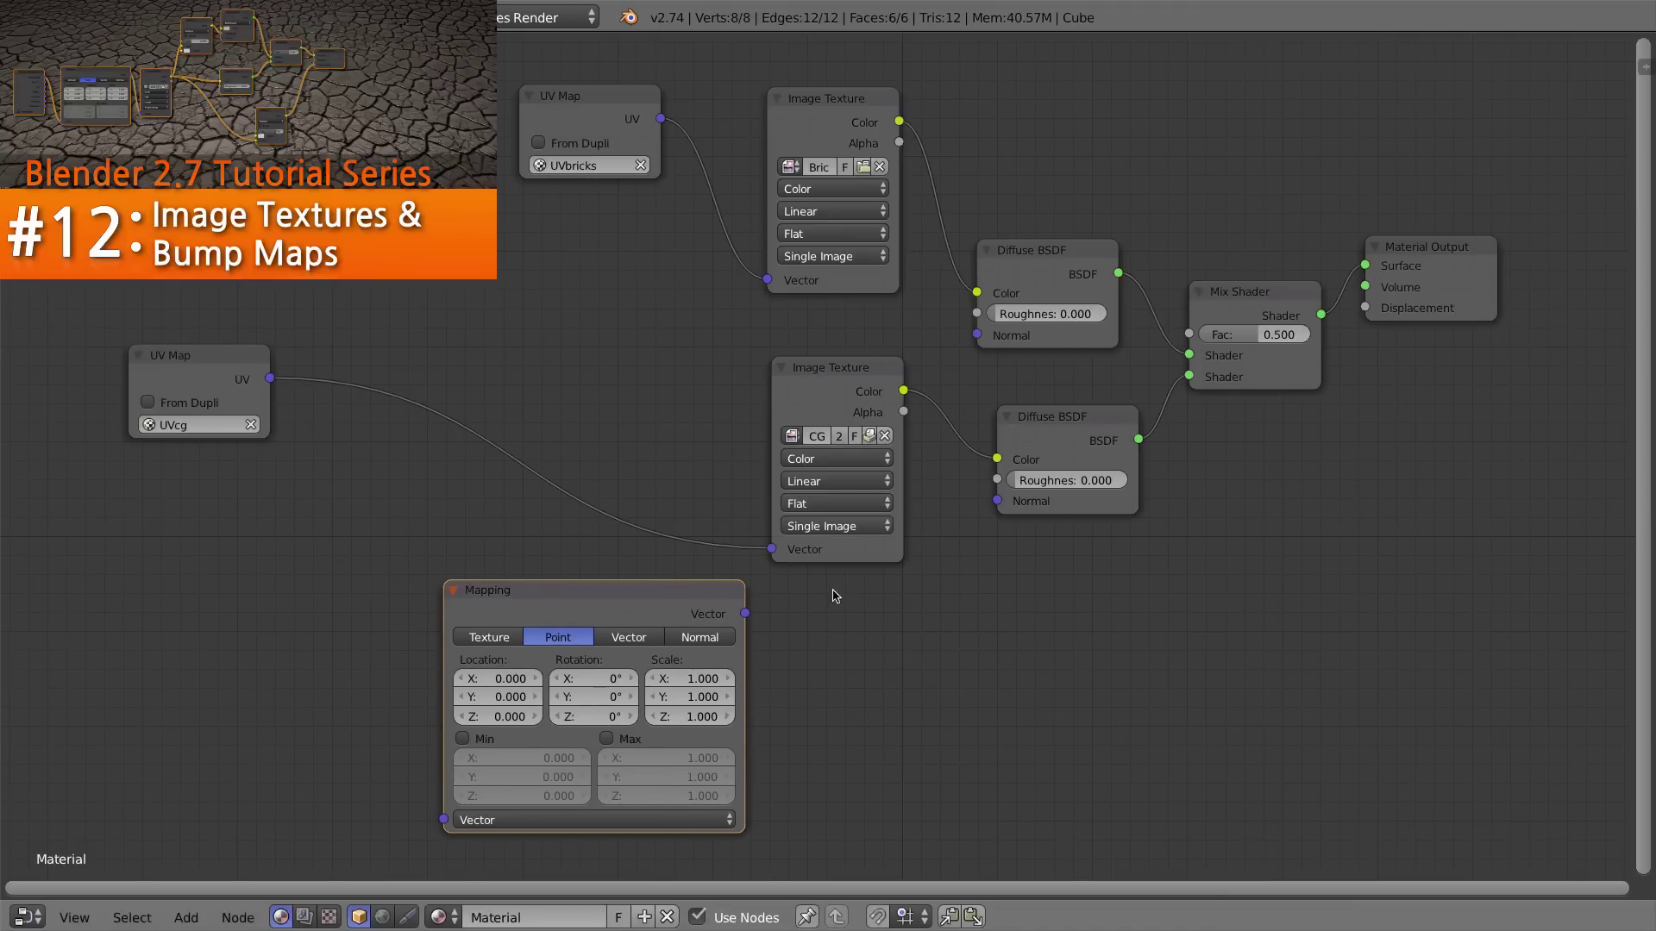
pyautogui.moveTo(646, 591); pyautogui.dragTo(493, 444)
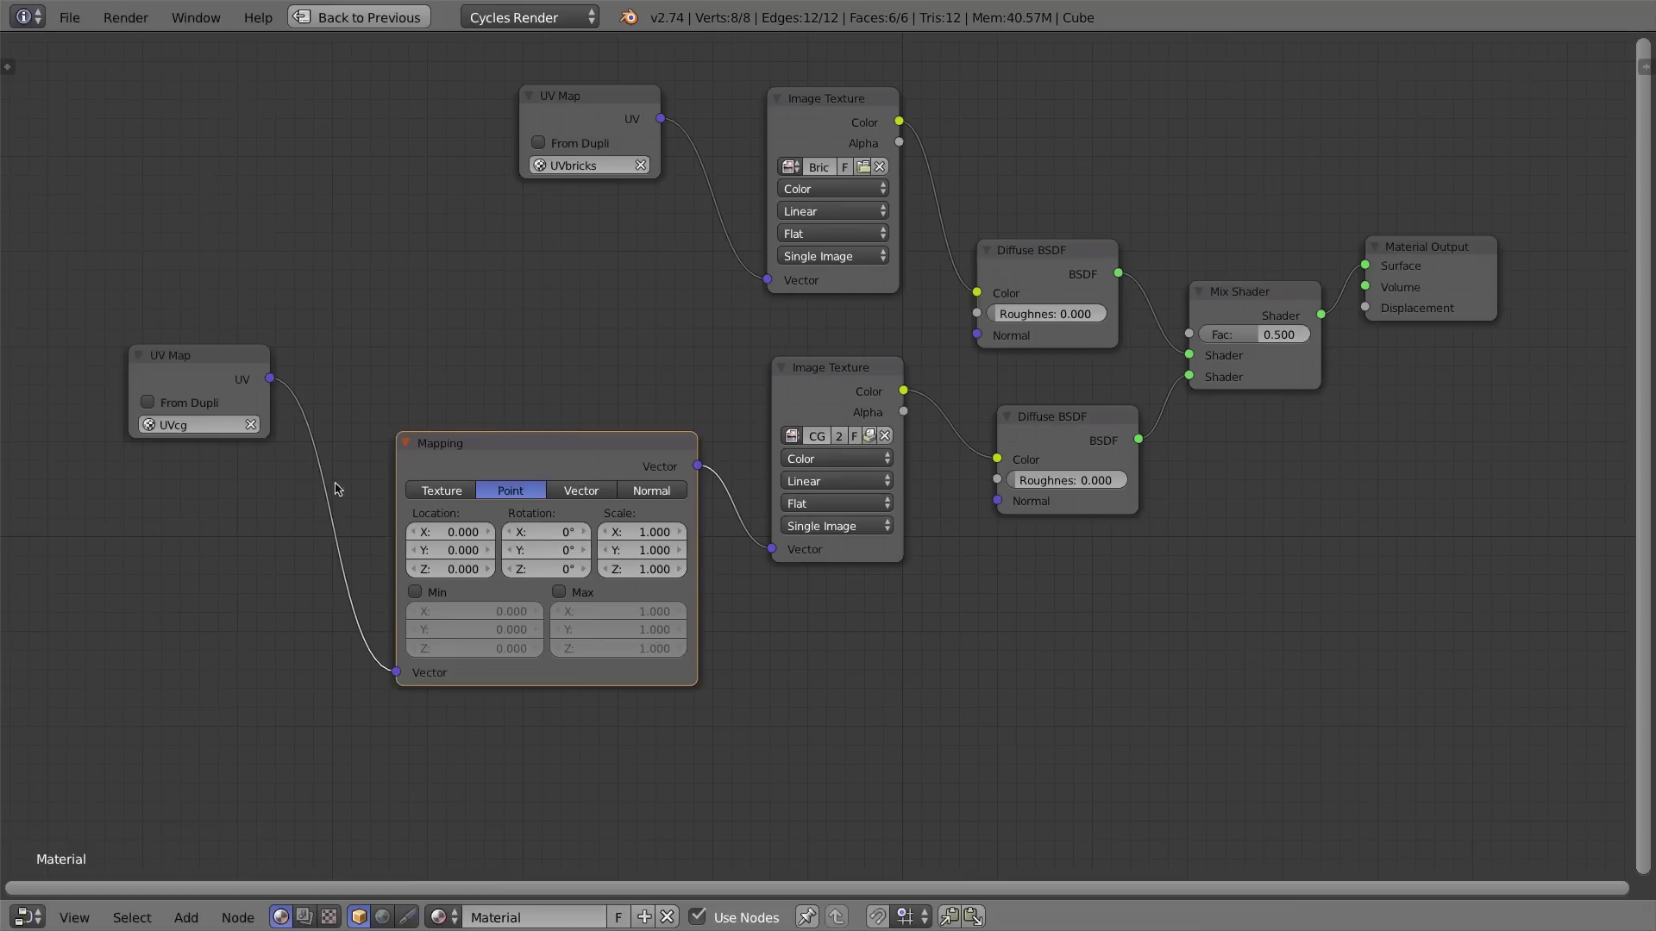
# Enable the Mapping node's Min and Max limits and check the CG decal on the cube in the 3D view.
pyautogui.click(415, 592)
pyautogui.click(559, 593)
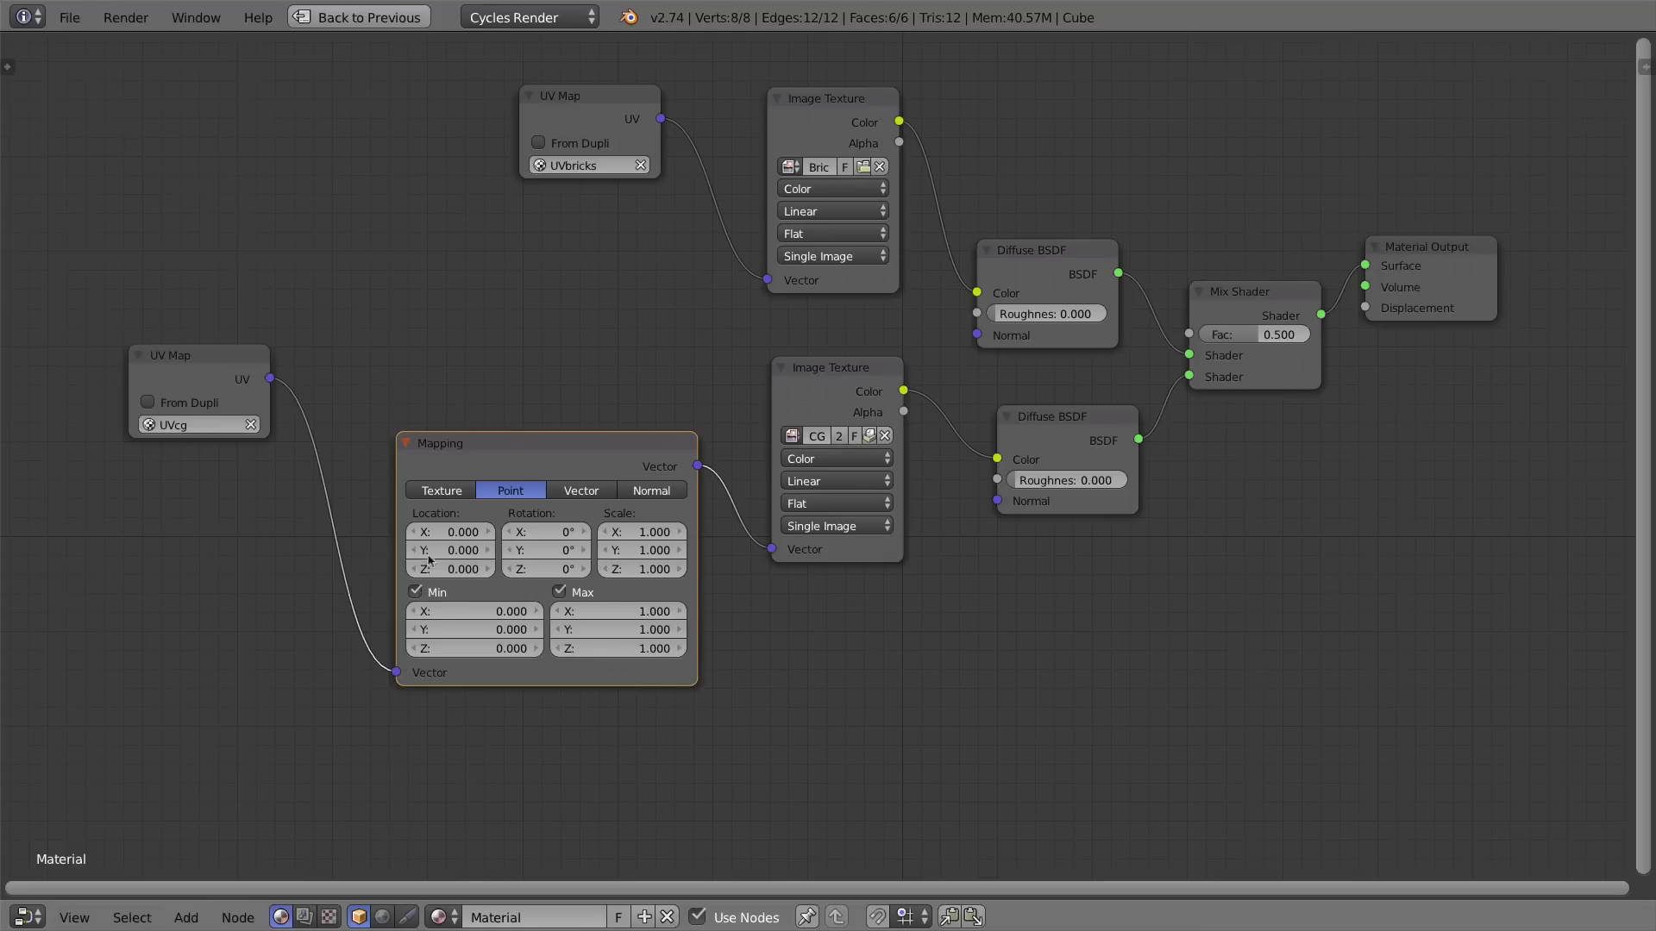
pyautogui.hotkey('ctrl', 'Up')
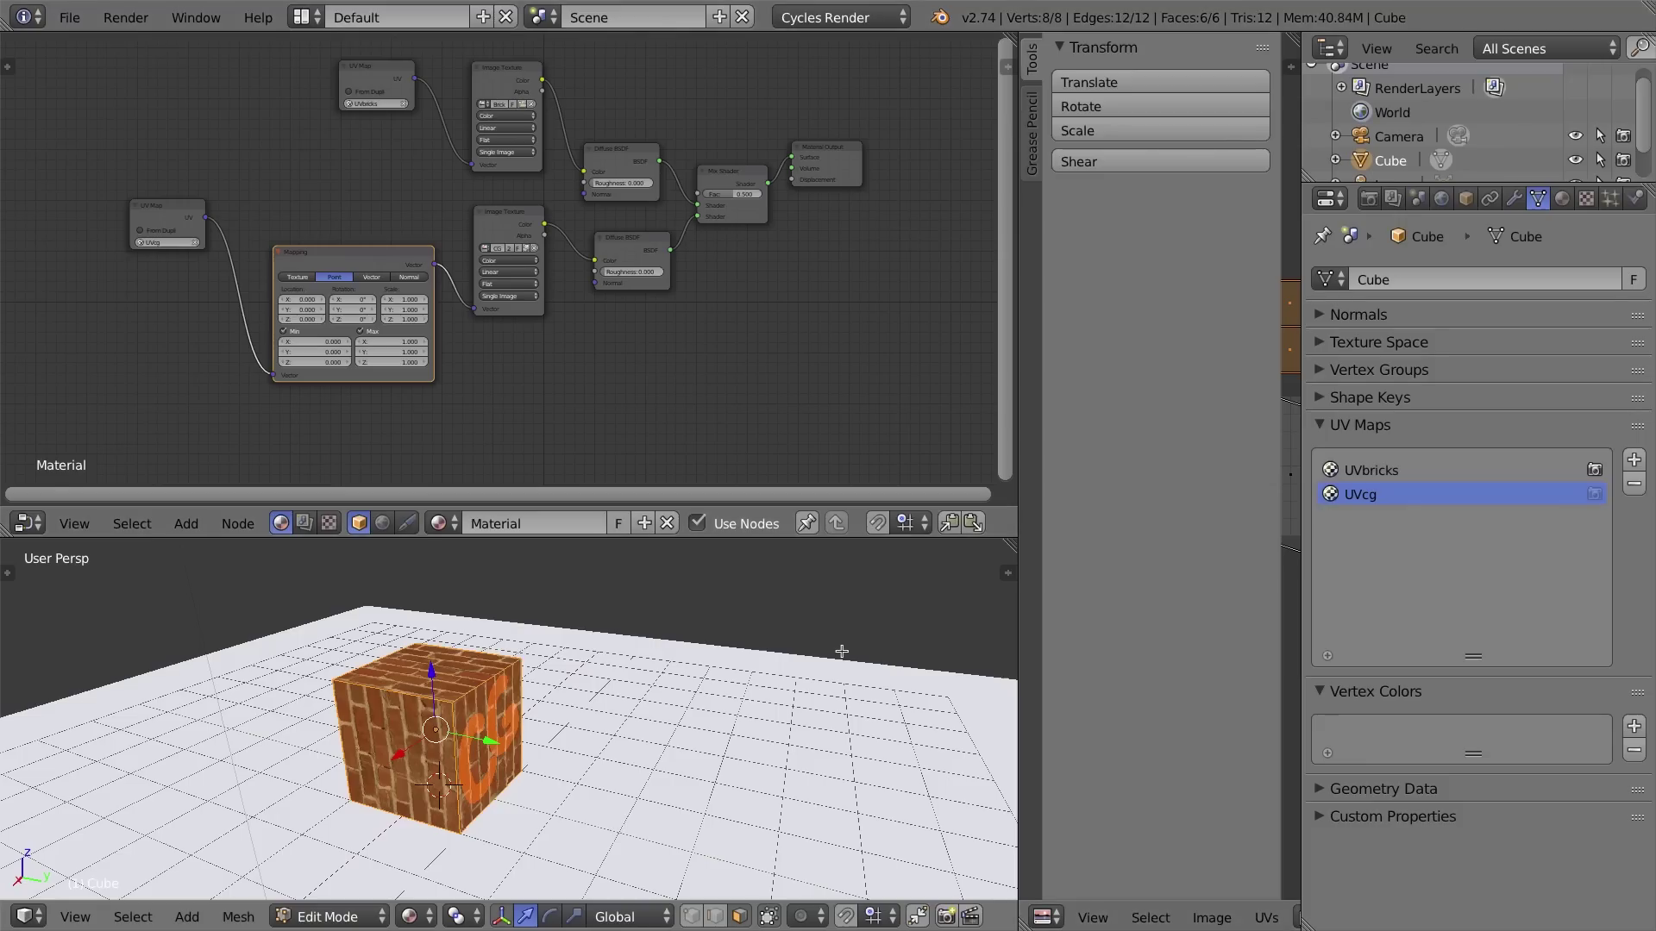
pyautogui.moveTo(587, 666); pyautogui.dragTo(494, 669, button='middle')
pyautogui.keyDown('shift'); pyautogui.moveTo(445, 720); pyautogui.dragTo(718, 668, button='middle'); pyautogui.keyUp('shift')
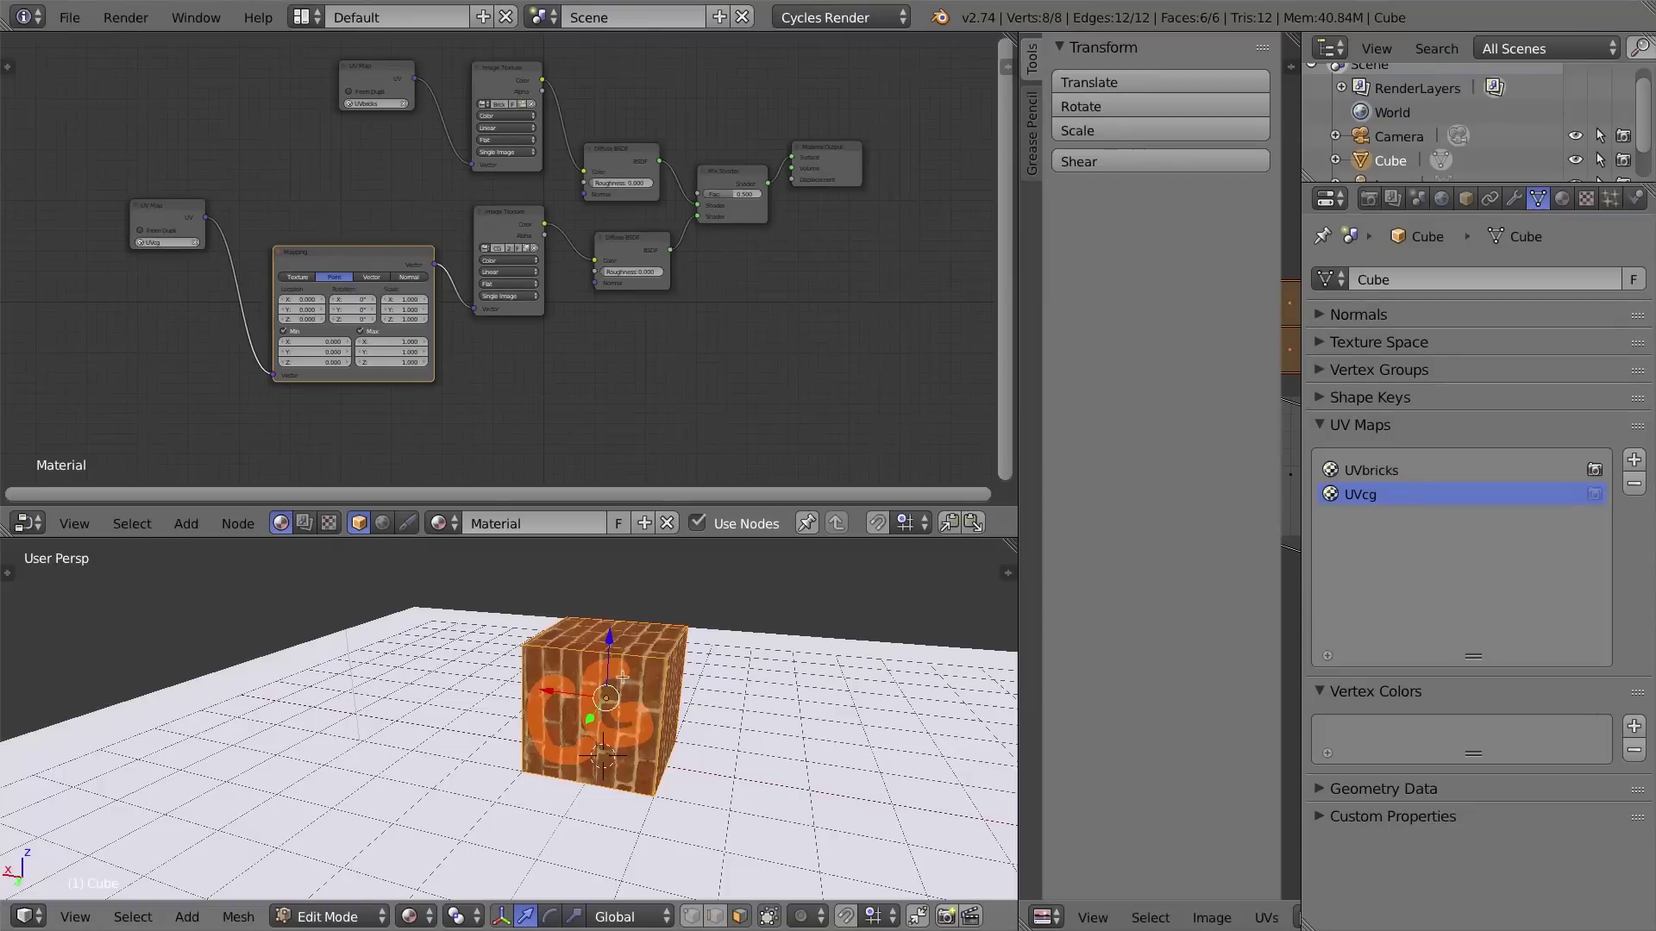
pyautogui.moveTo(614, 701); pyautogui.dragTo(704, 700, button='middle')
pyautogui.scroll(5, 719, 699)
pyautogui.scroll(-5, 719, 699)
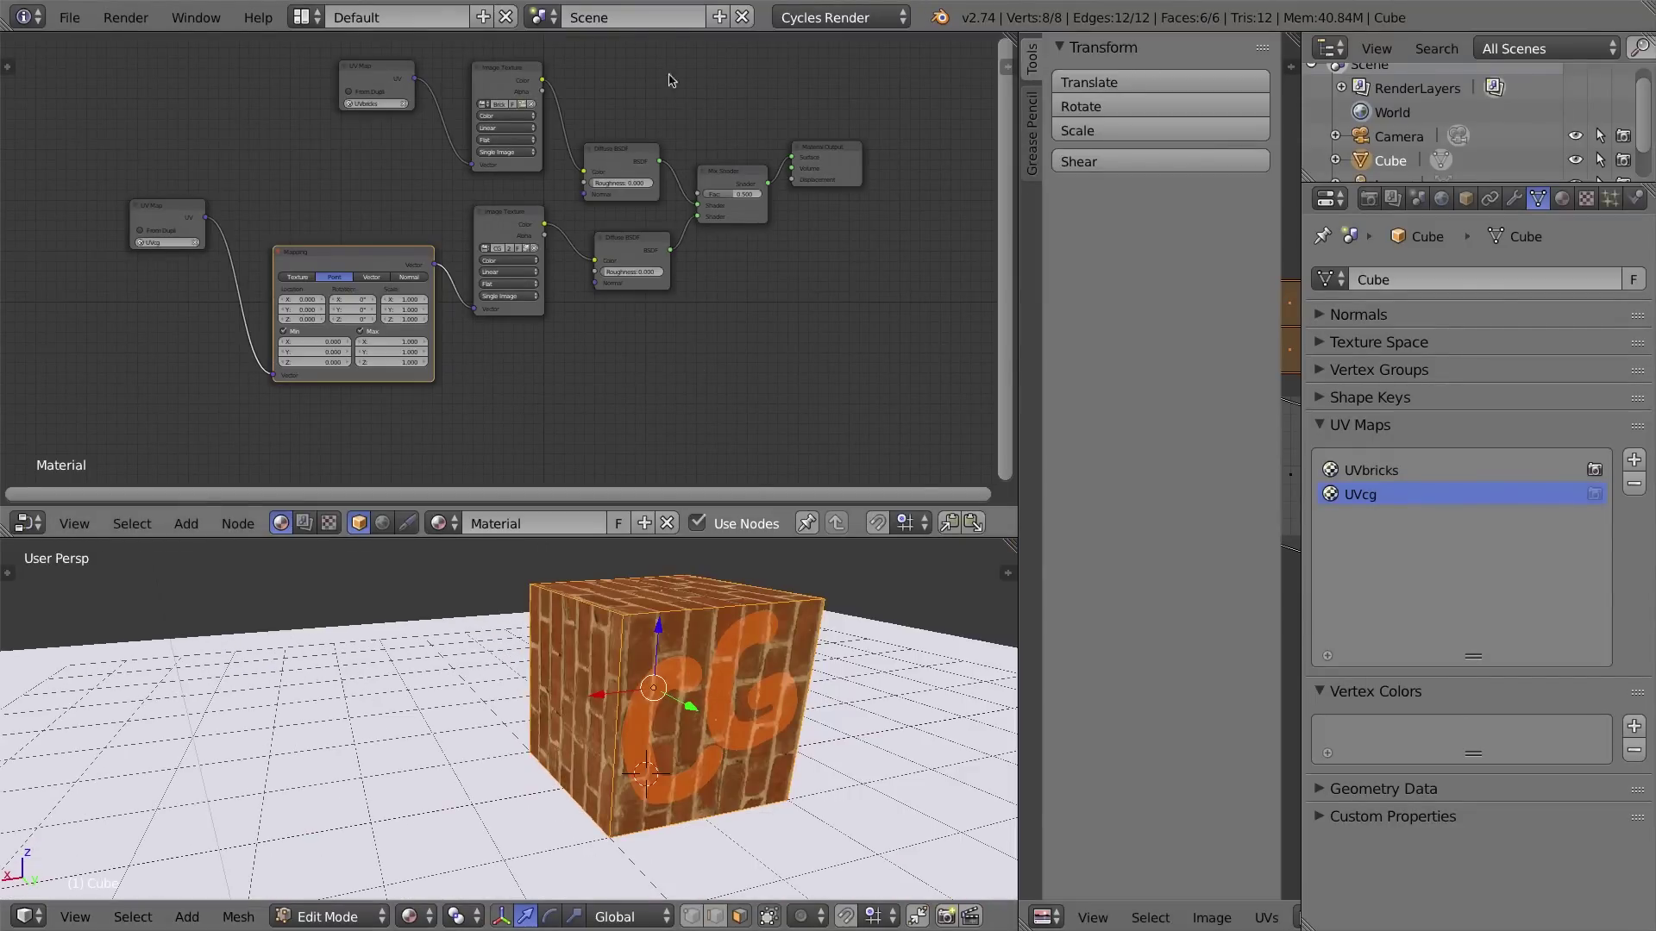
# Move the Material Output node well away from the Mix Shader in the maximized node editor.
pyautogui.moveTo(806, 149); pyautogui.dragTo(916, 144)
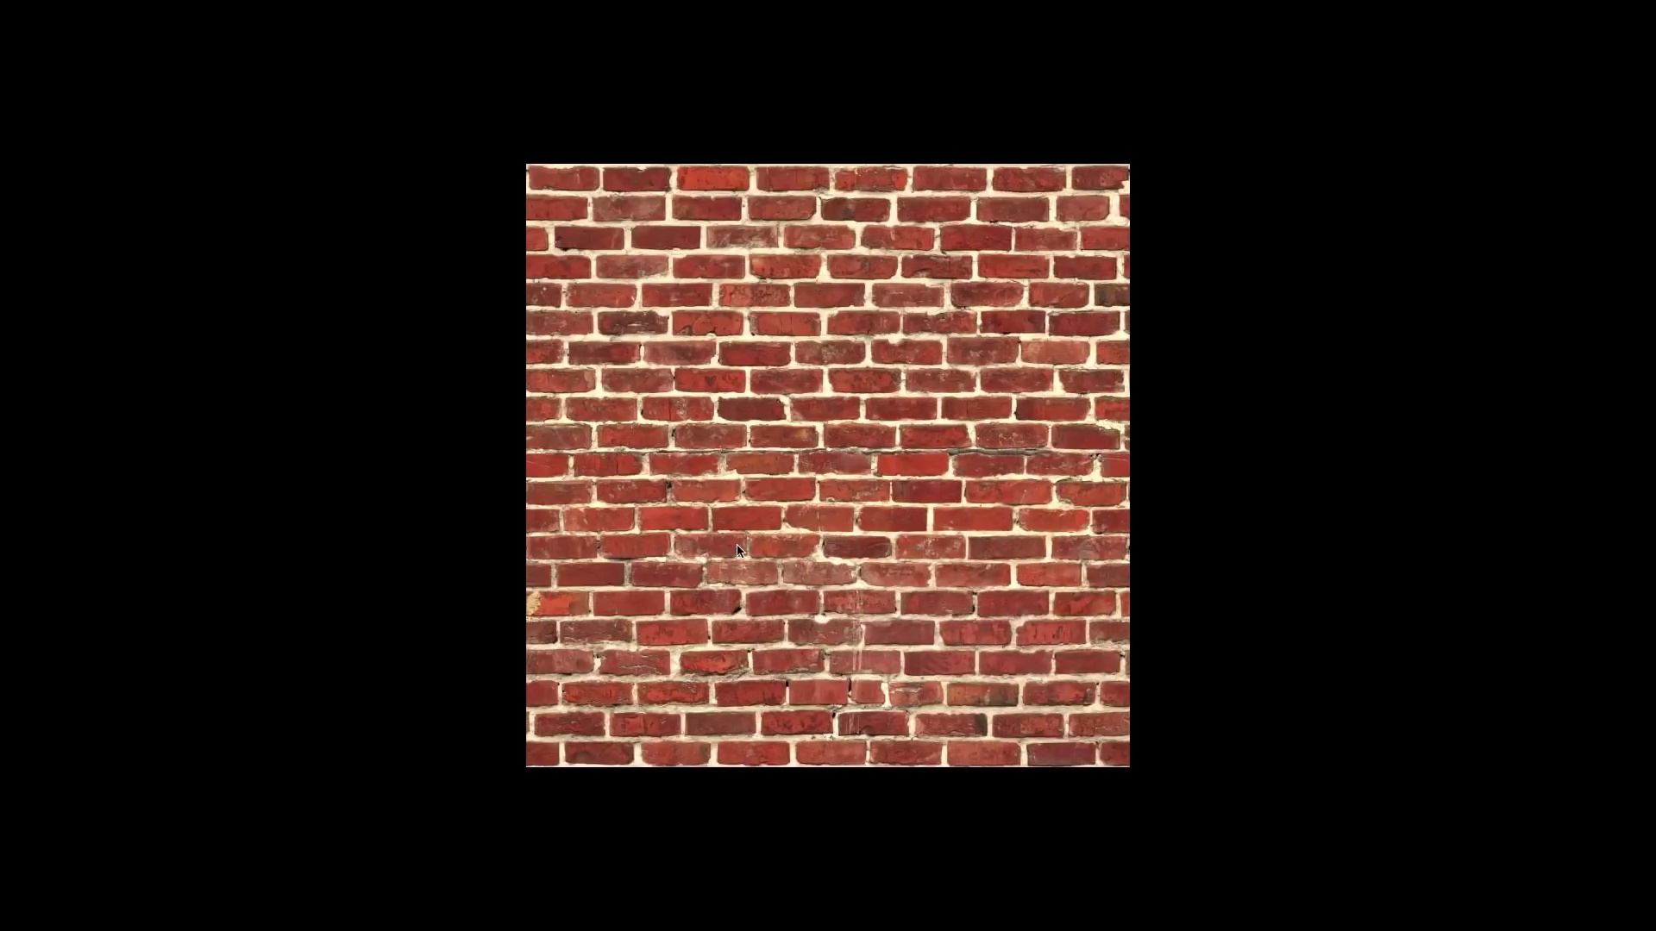
pyautogui.press('Right')
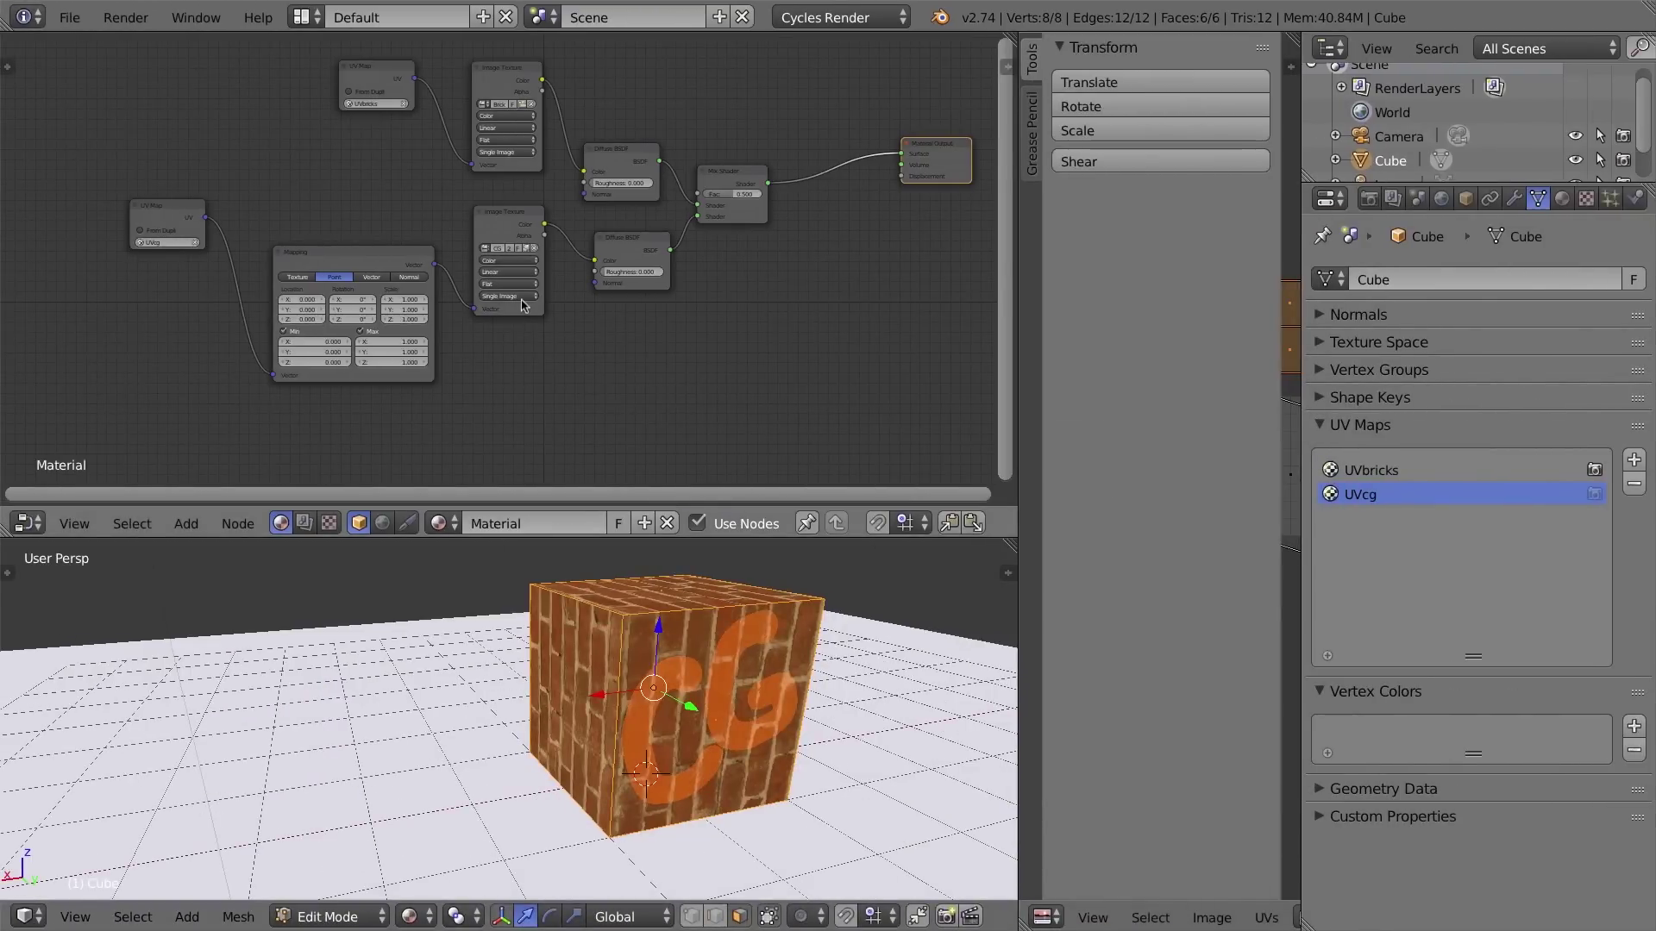
pyautogui.hotkey('shift', 'space')
pyautogui.scroll(-2, 973, 495)
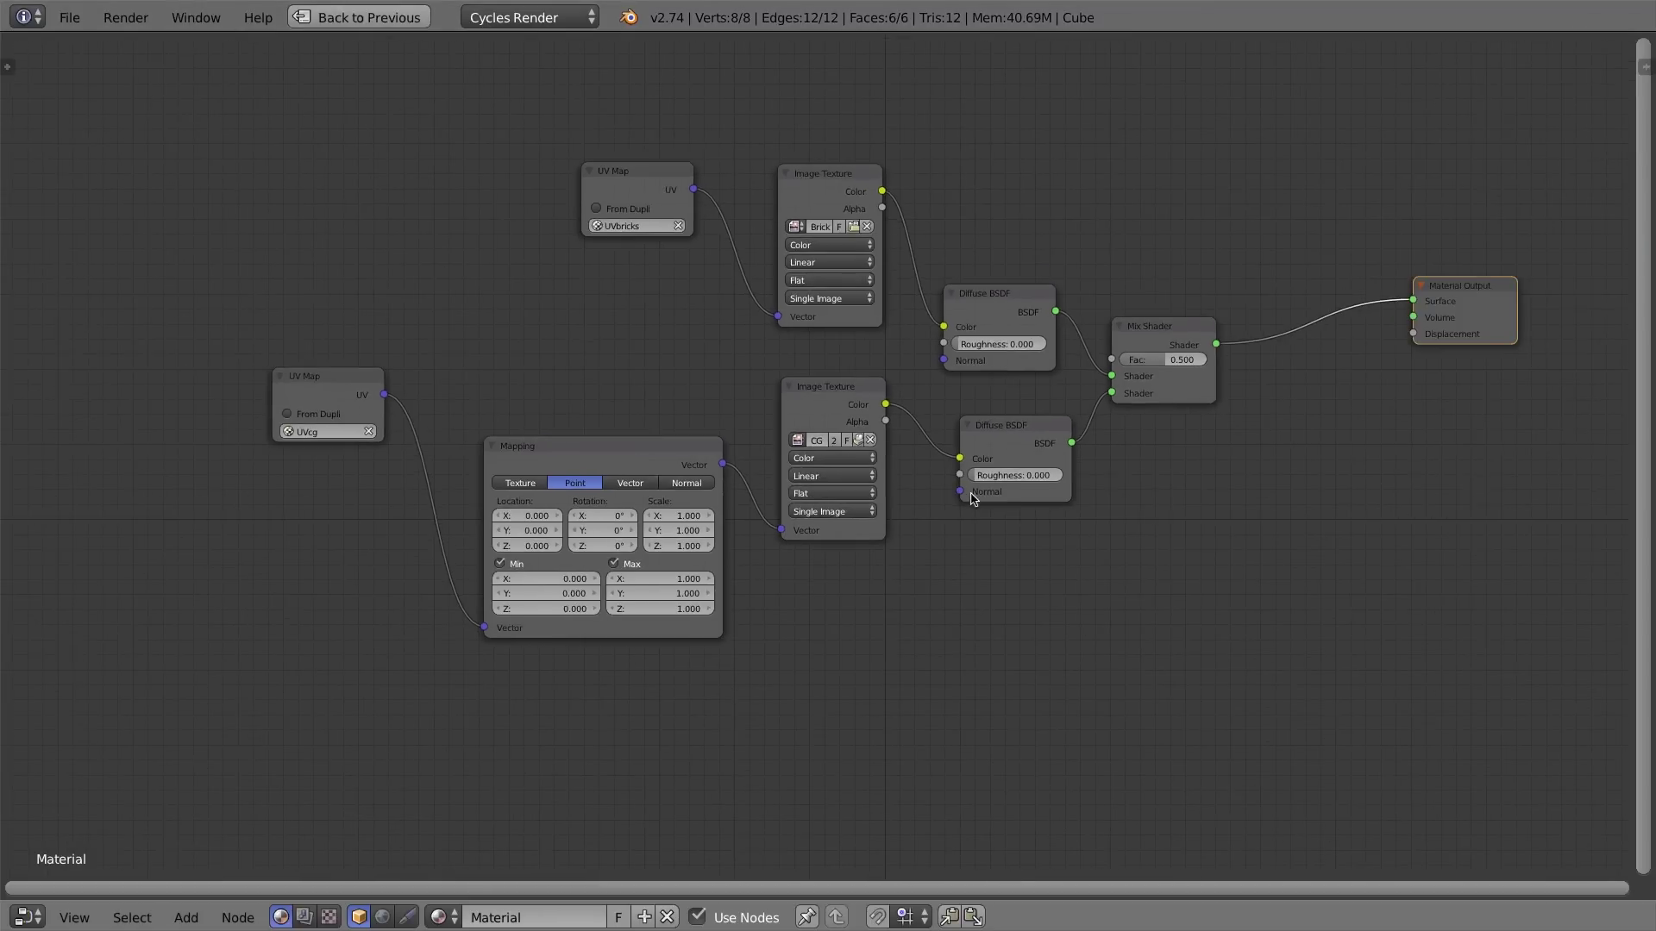
pyautogui.moveTo(1147, 475); pyautogui.dragTo(780, 492, button='middle')
pyautogui.keyDown('shift'); pyautogui.scroll(1, 779, 492); pyautogui.keyUp('shift')
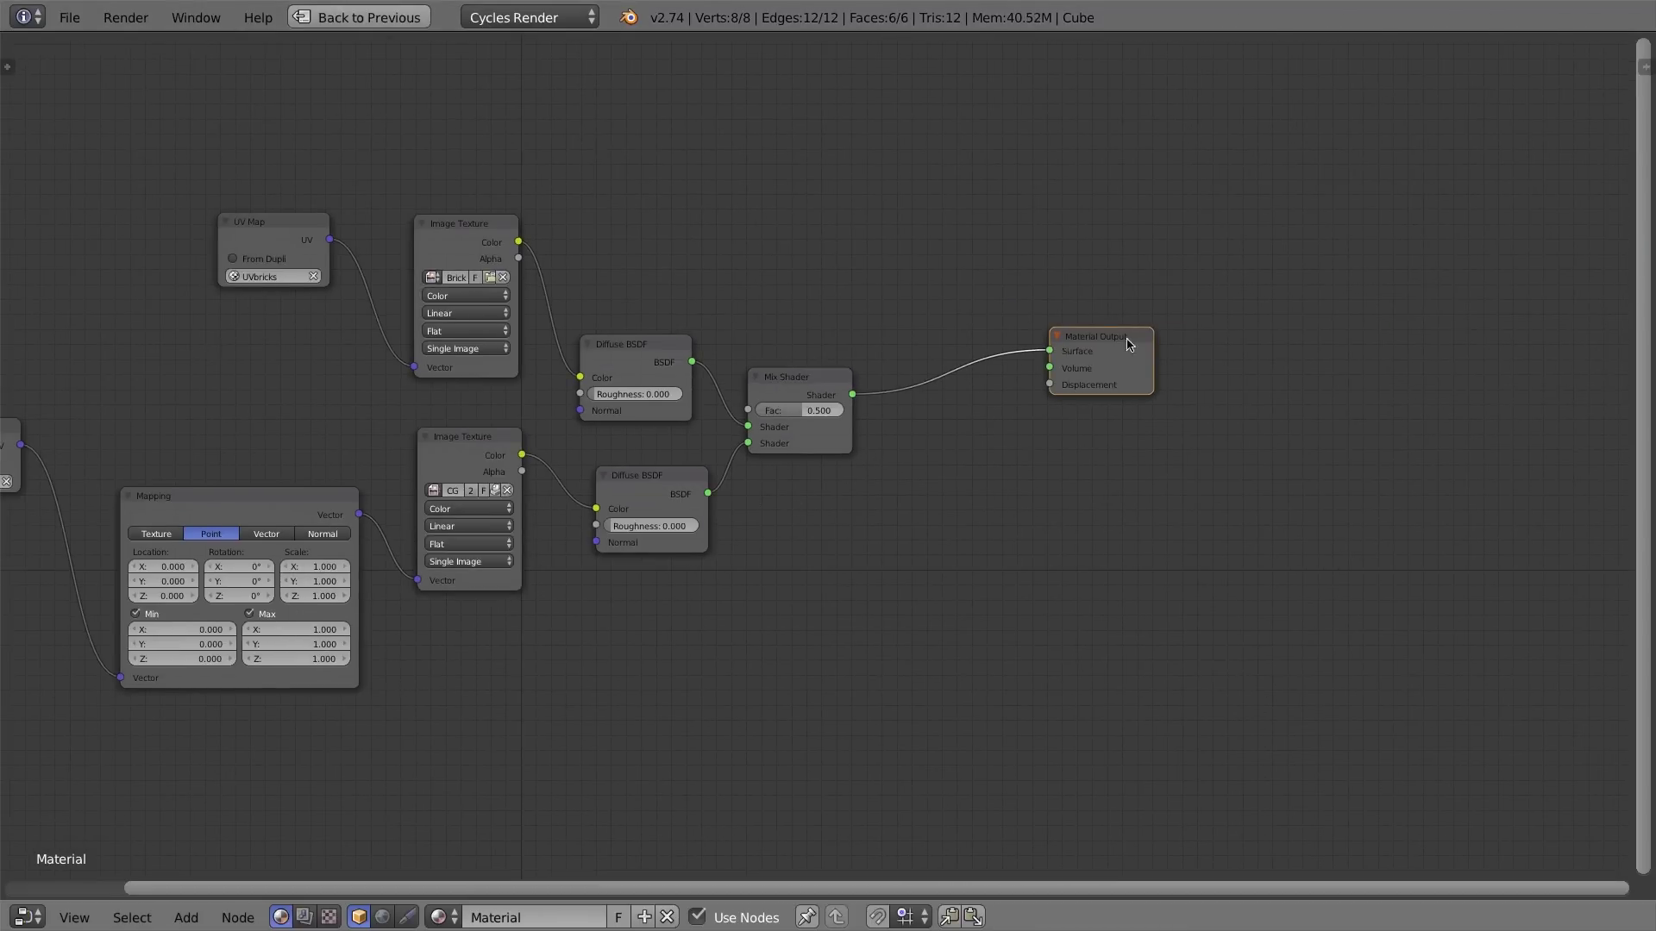
pyautogui.moveTo(1127, 339); pyautogui.dragTo(1254, 337)
pyautogui.scroll(3, 399, 268)
pyautogui.scroll(-7, 276, 287)
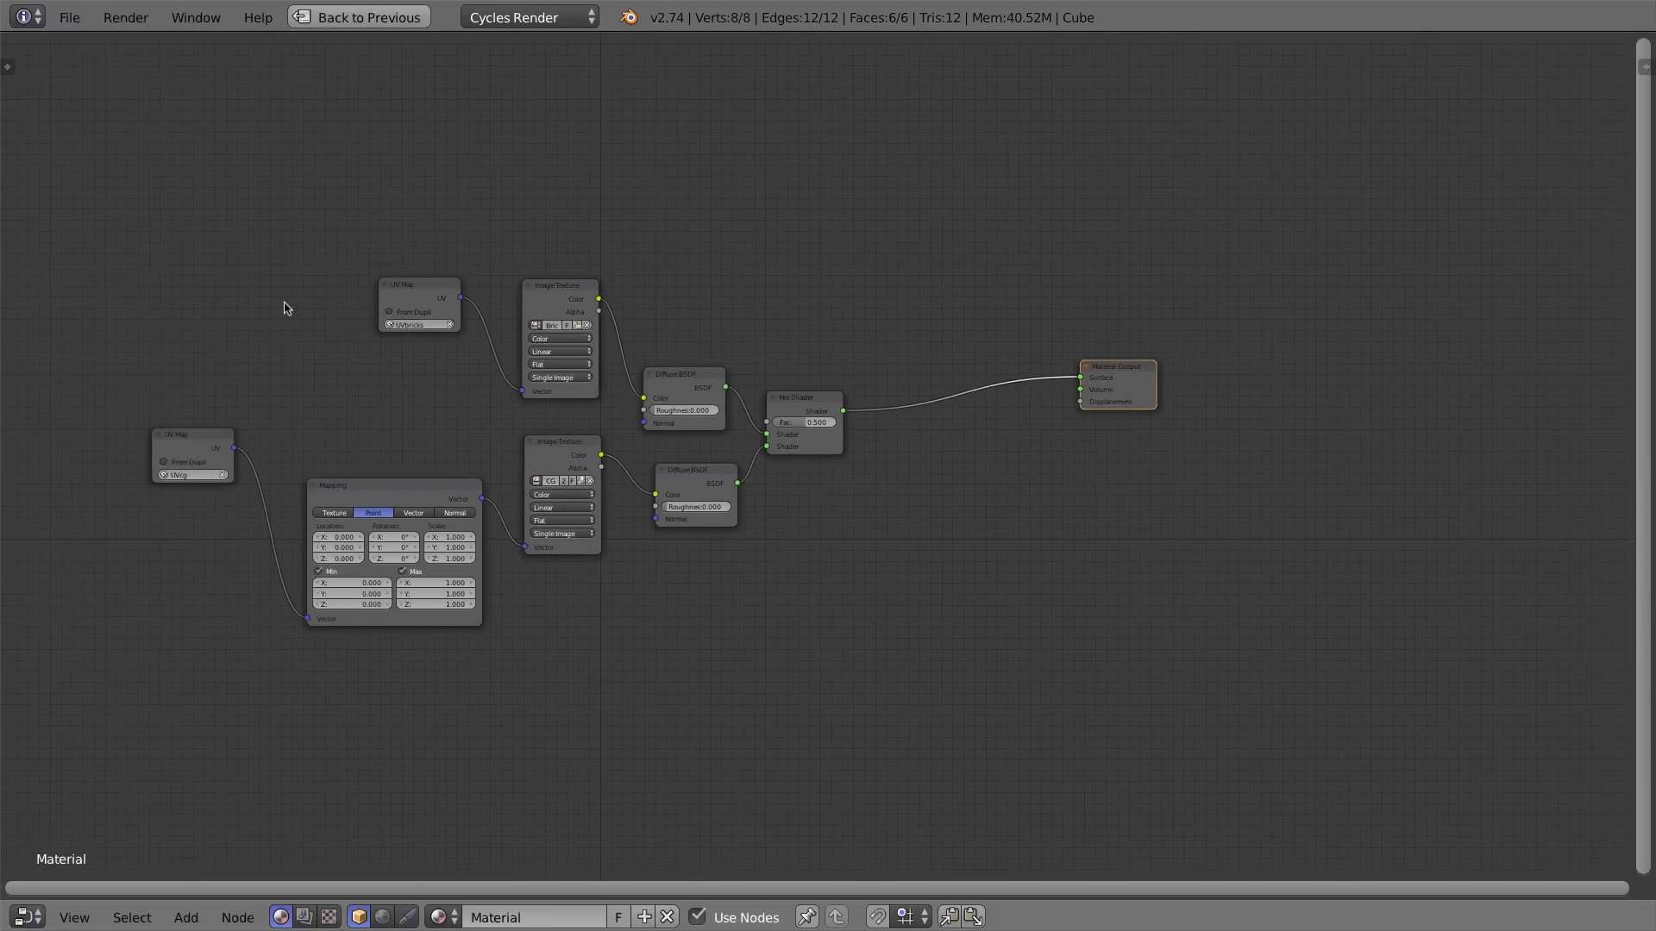
# Select every node except the Material Output and move them together higher in the node editor.
pyautogui.press('a')
pyautogui.press('a')
pyautogui.press('a')
pyautogui.press('b')
pyautogui.moveTo(103, 175); pyautogui.dragTo(911, 658)
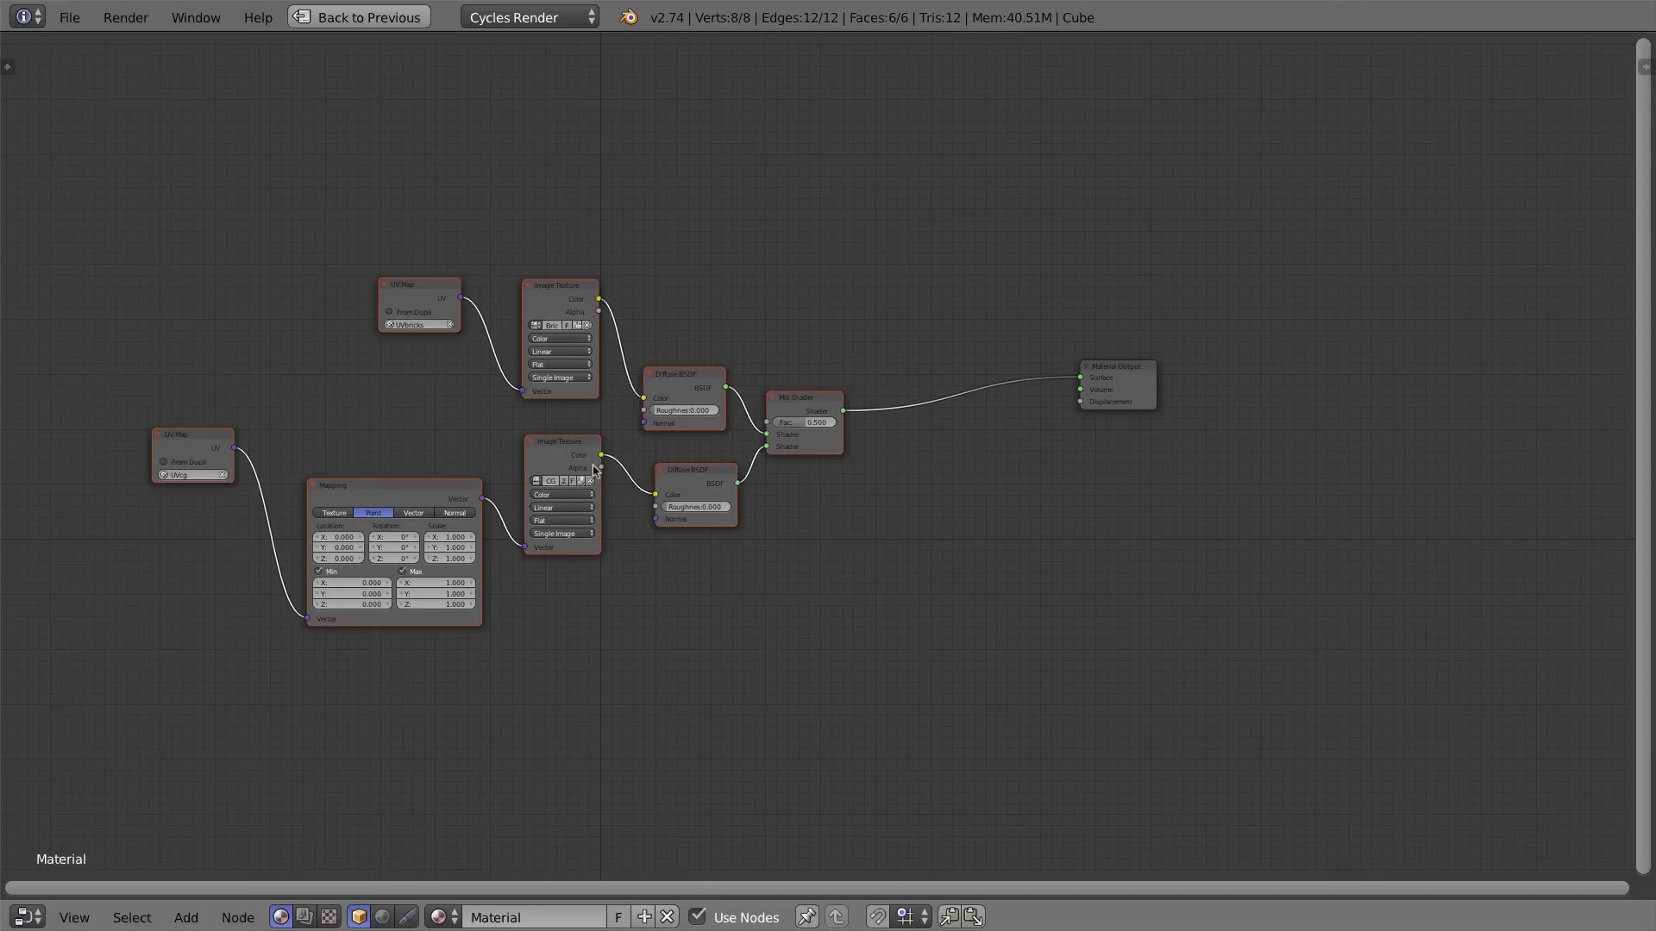
pyautogui.press('g')
pyautogui.click(615, 320)
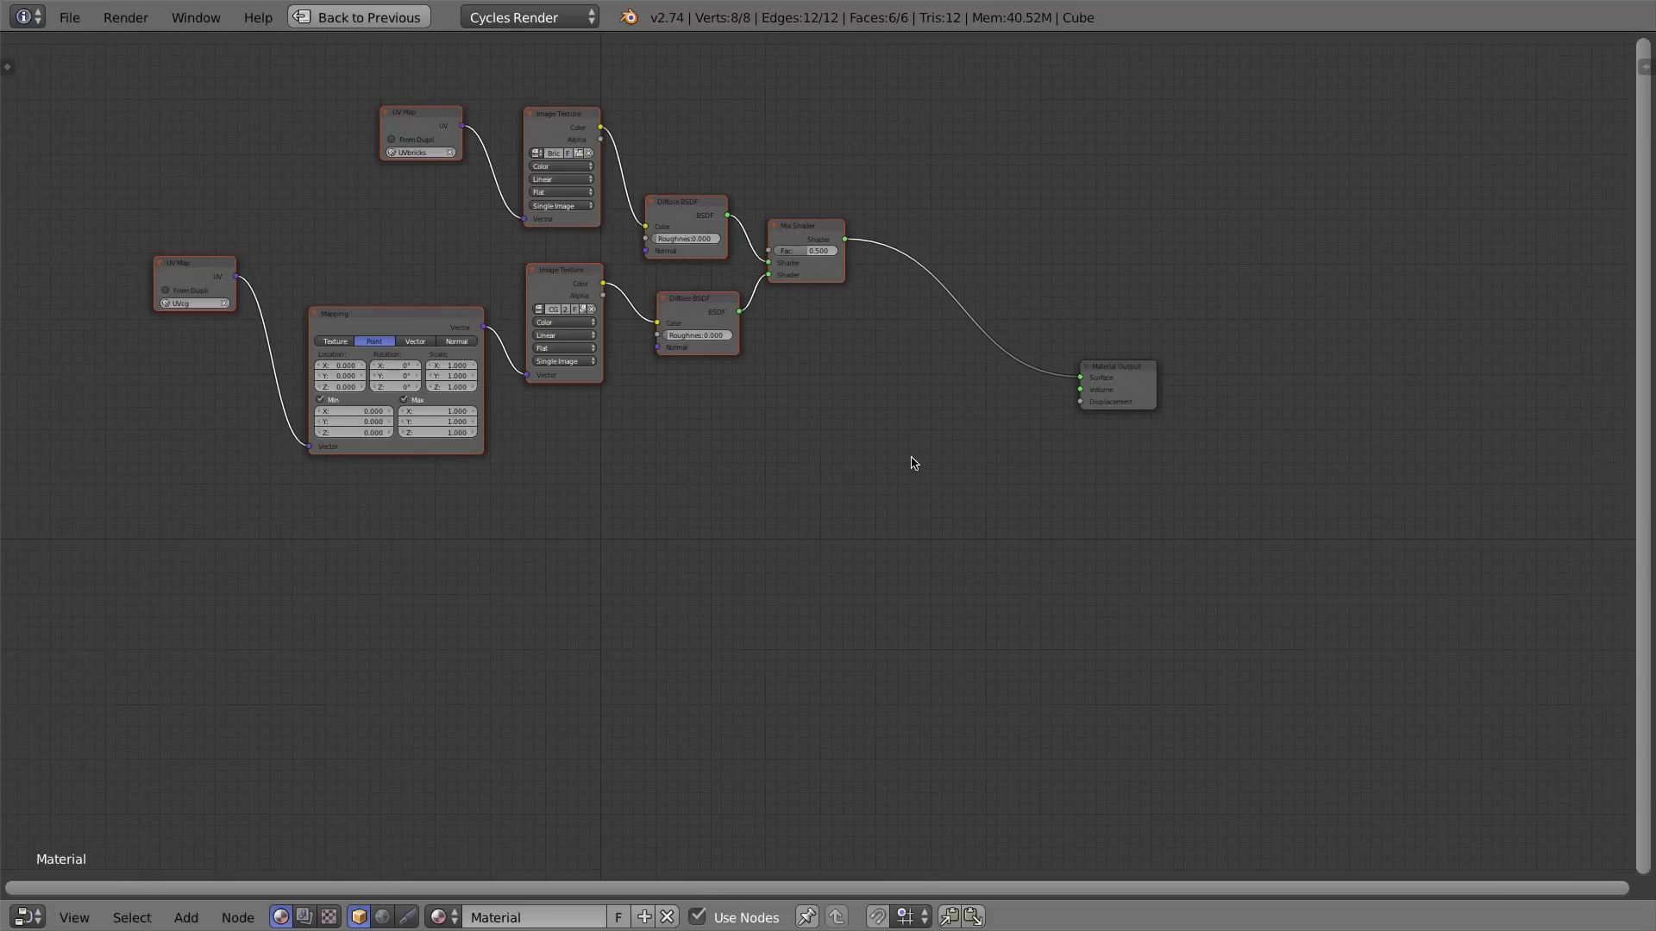
# Box-select all nodes except the Material Output and combine them into a node group.
pyautogui.press('a')
pyautogui.press('b')
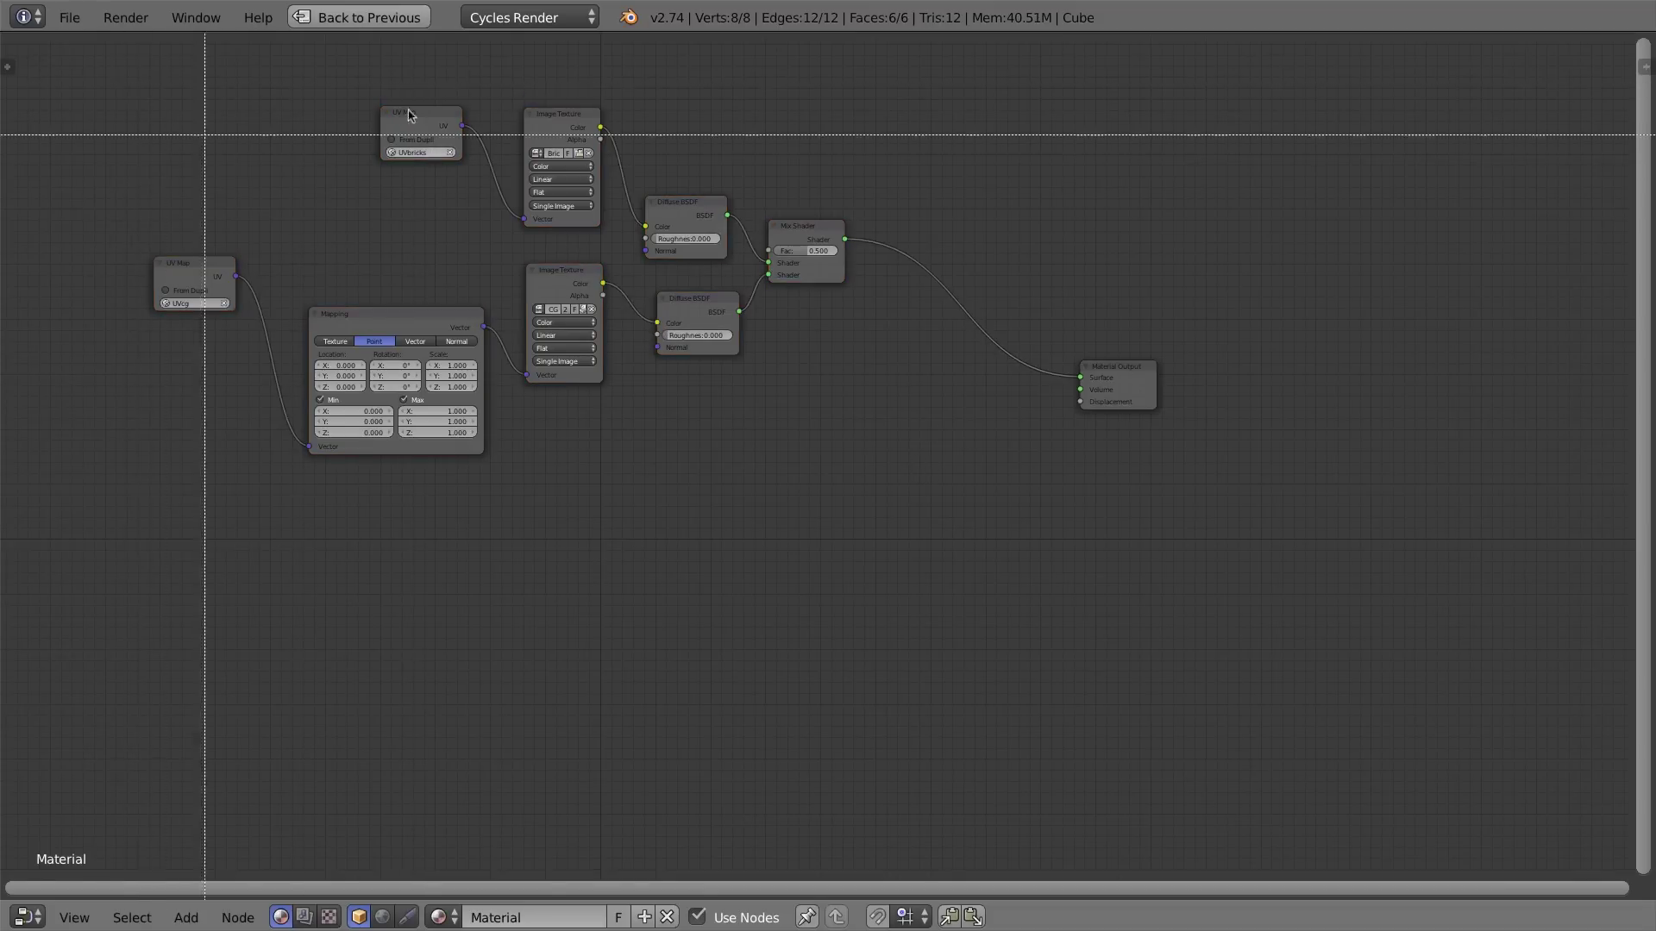
pyautogui.moveTo(118, 62); pyautogui.dragTo(940, 522)
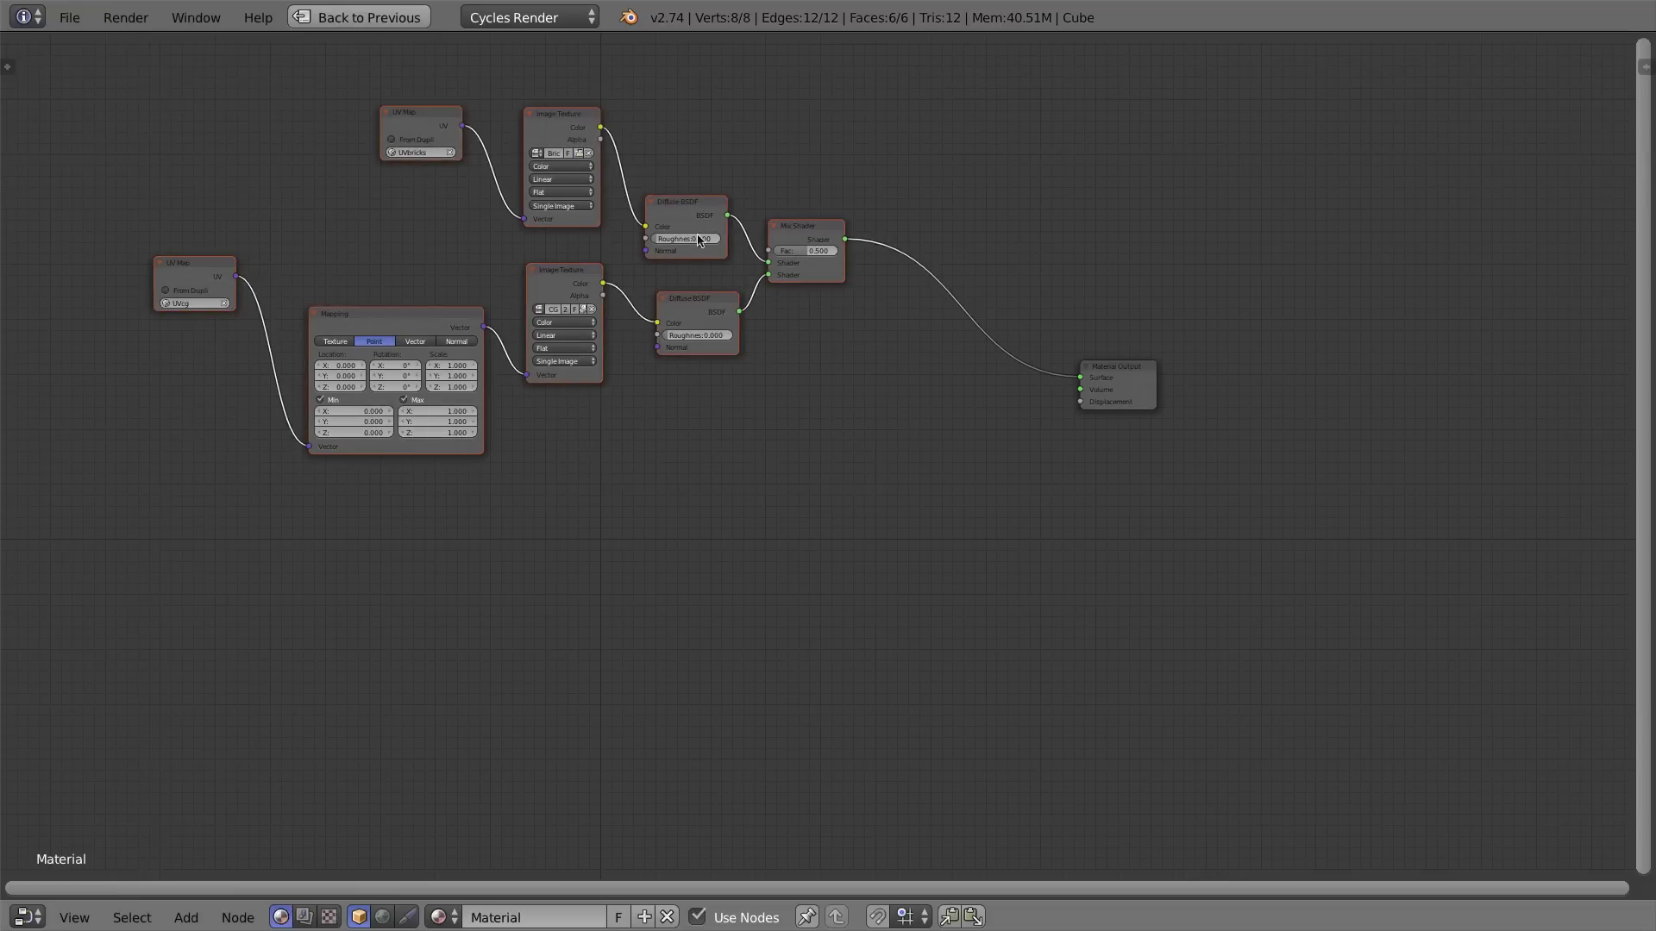
pyautogui.hotkey('shift', 'a')
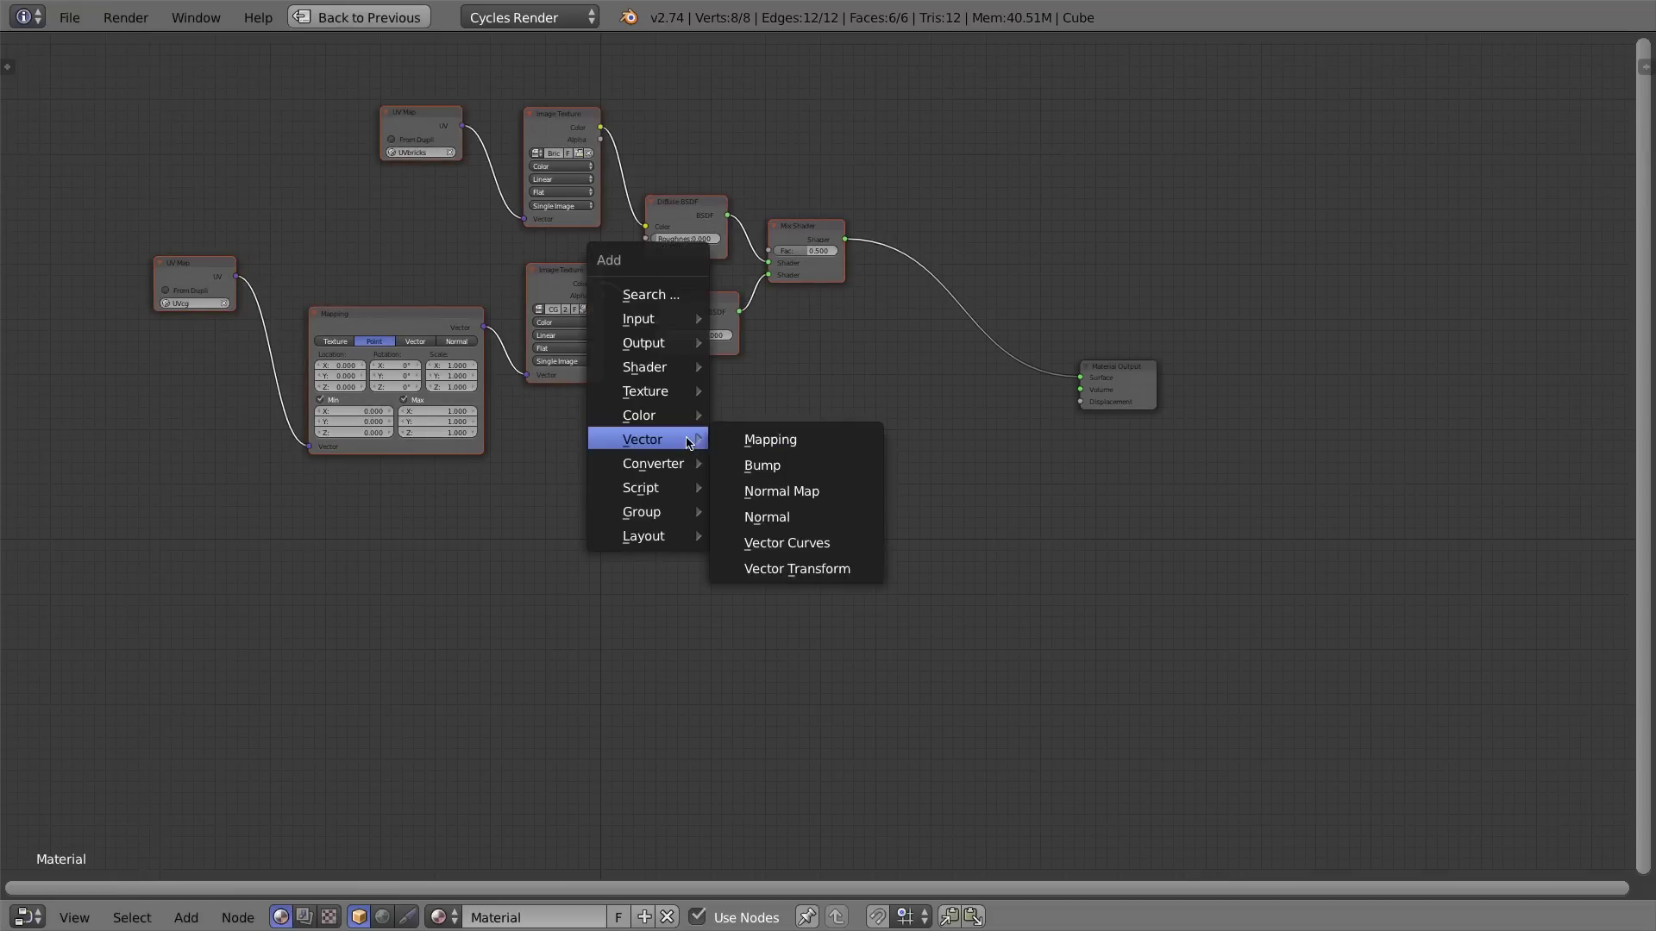
pyautogui.moveTo(656, 511)
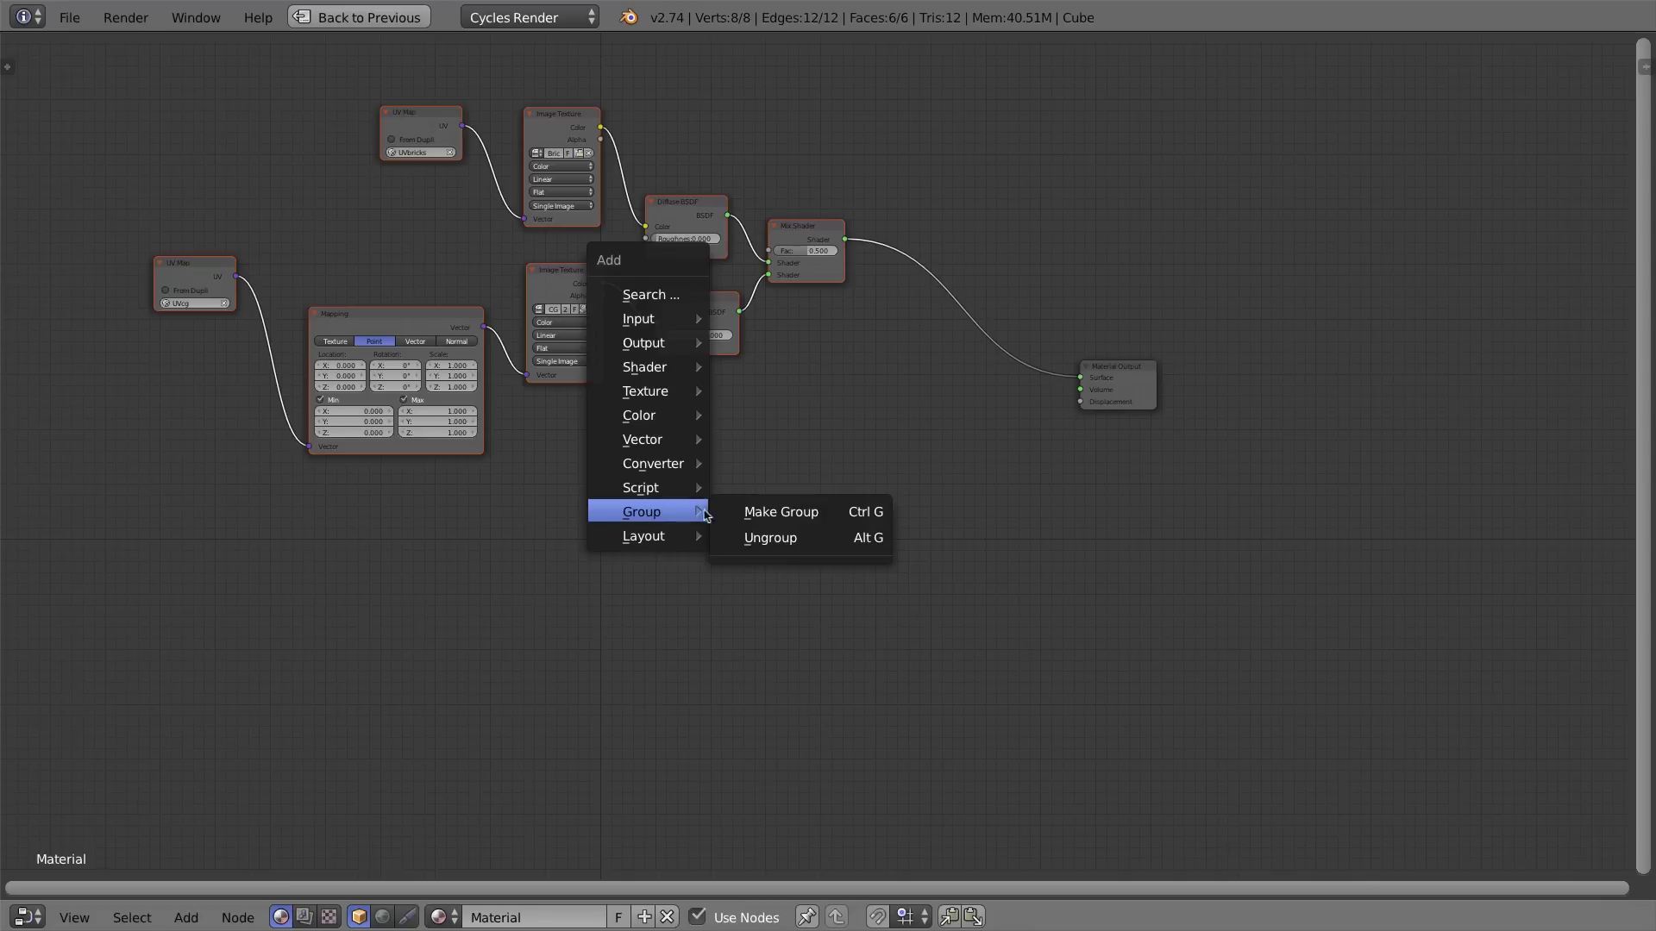
pyautogui.click(801, 514)
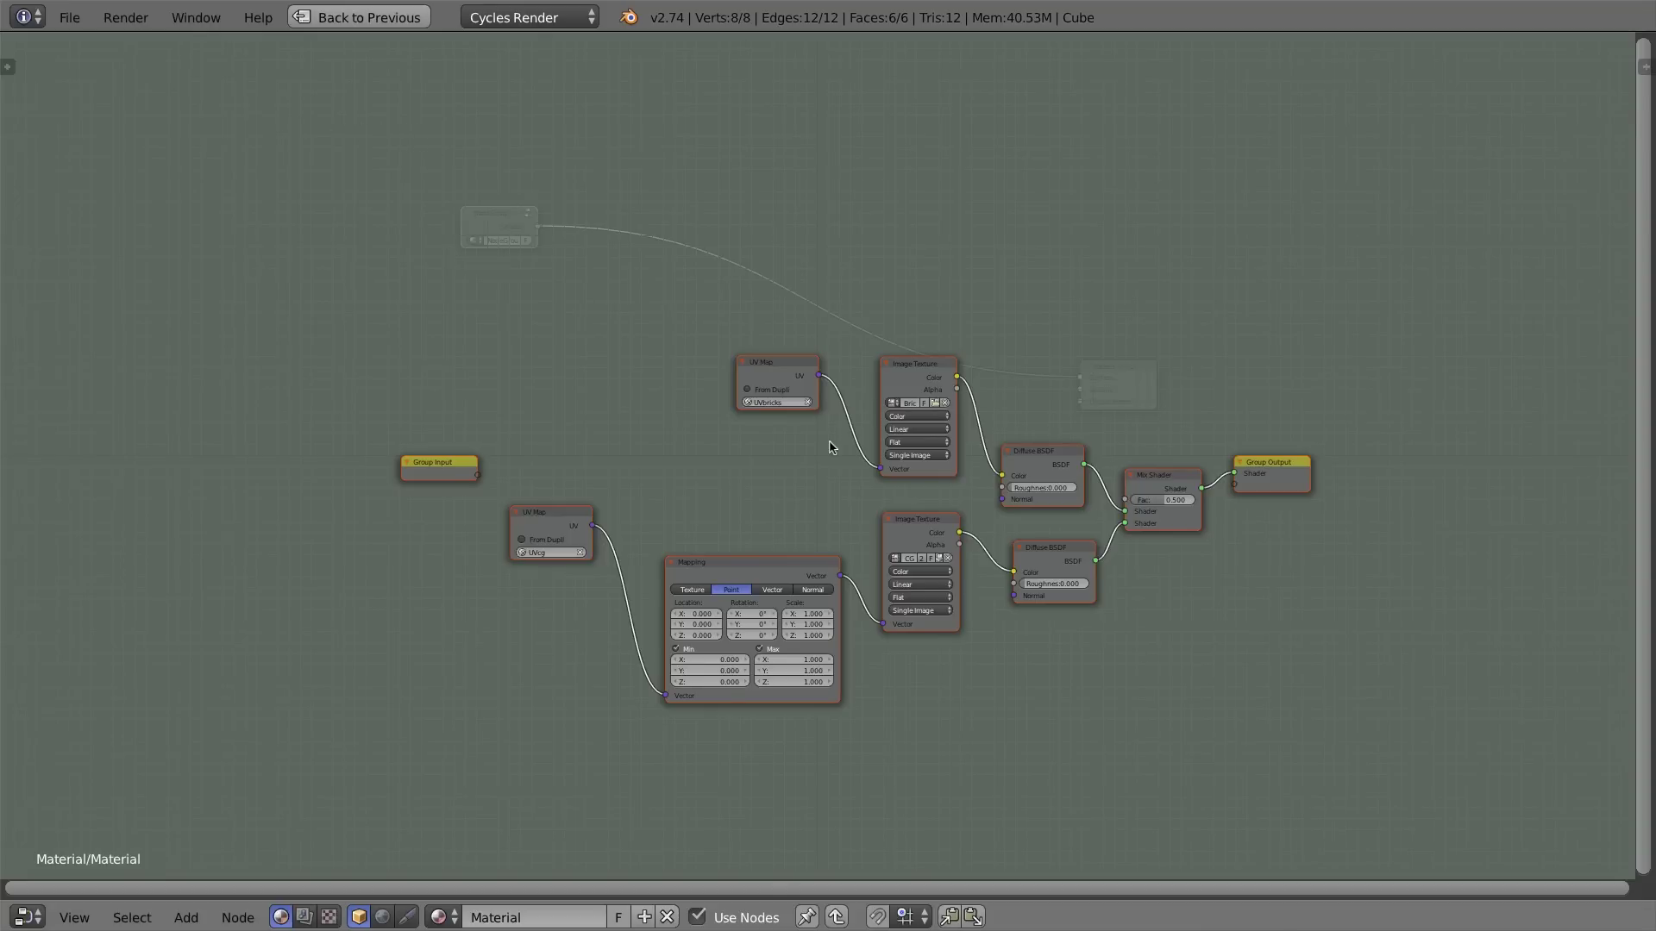
# Leave the node group, move its collapsed node closer to the Material Output, and reopen the group for editing.
pyautogui.press('Tab')
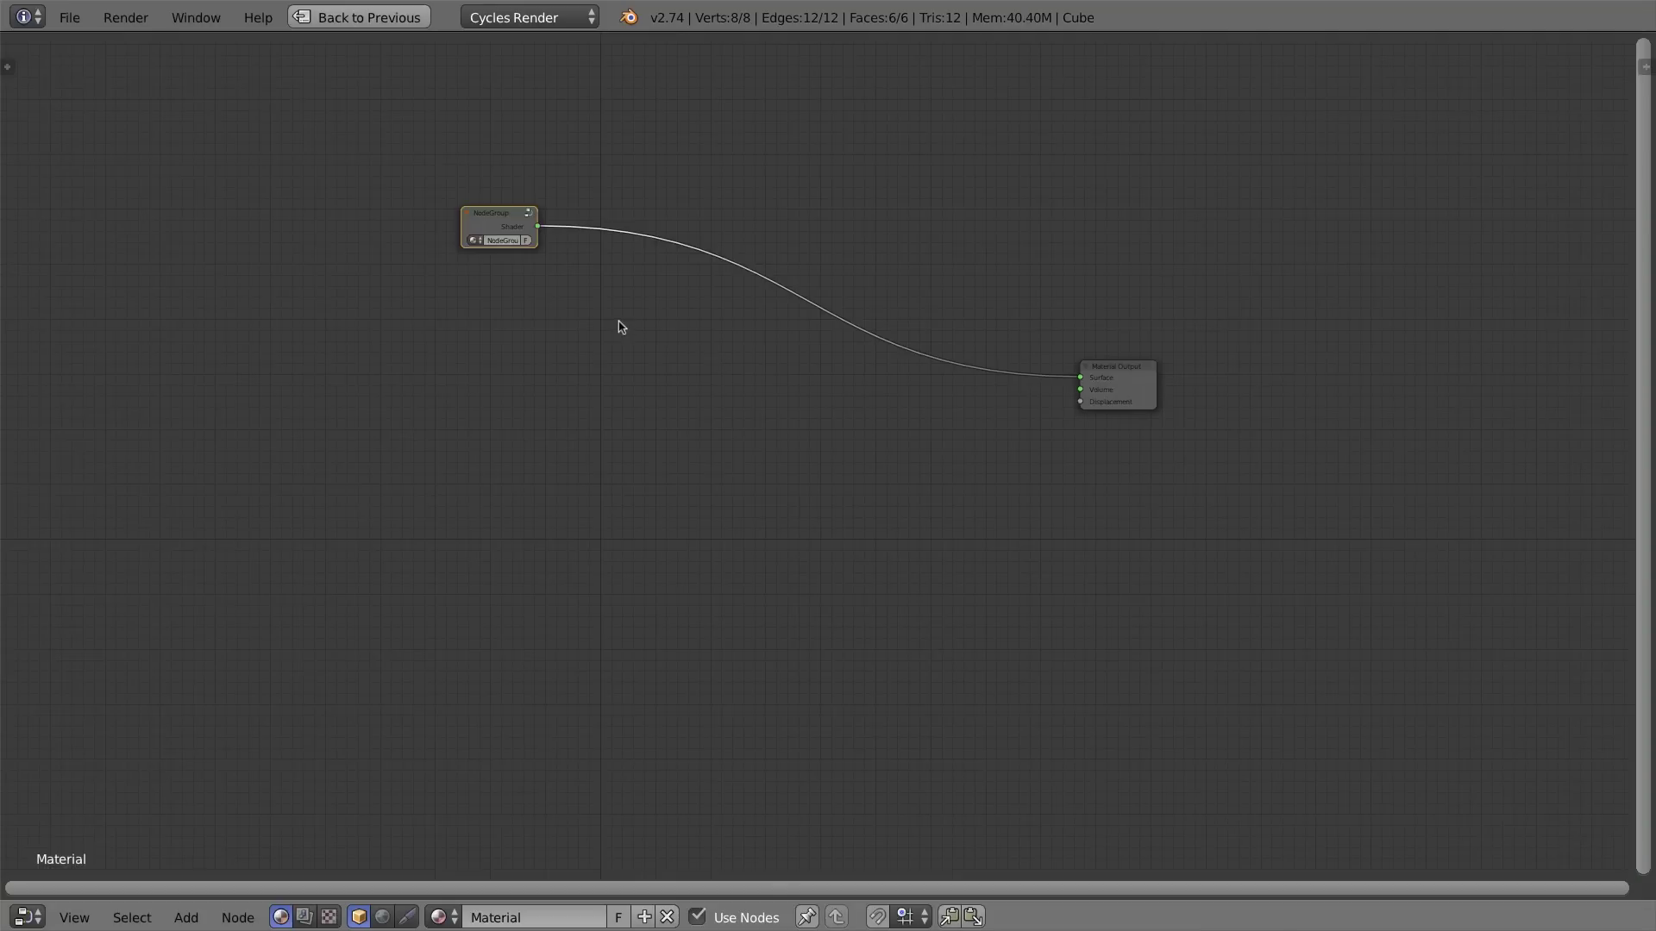
pyautogui.moveTo(489, 213); pyautogui.dragTo(653, 228)
pyautogui.press('Tab')
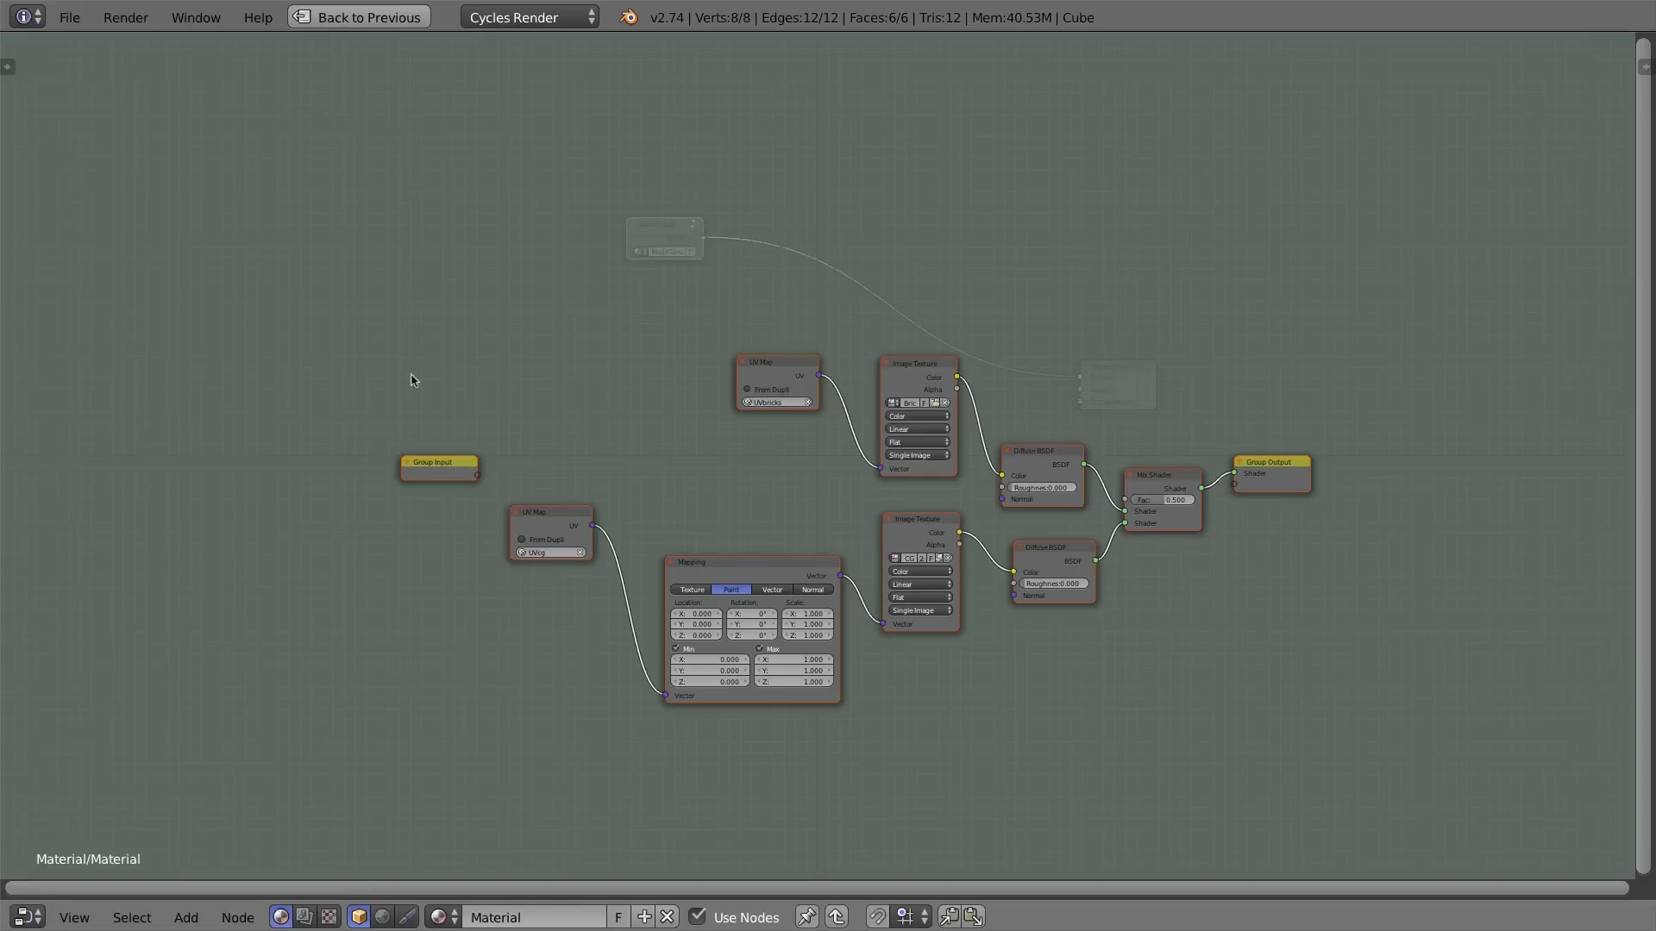
# Shift the UVbricks UV Map node slightly away from its Image Texture, leave the group, and move the collapsed group node lower.
pyautogui.moveTo(776, 373); pyautogui.dragTo(759, 373)
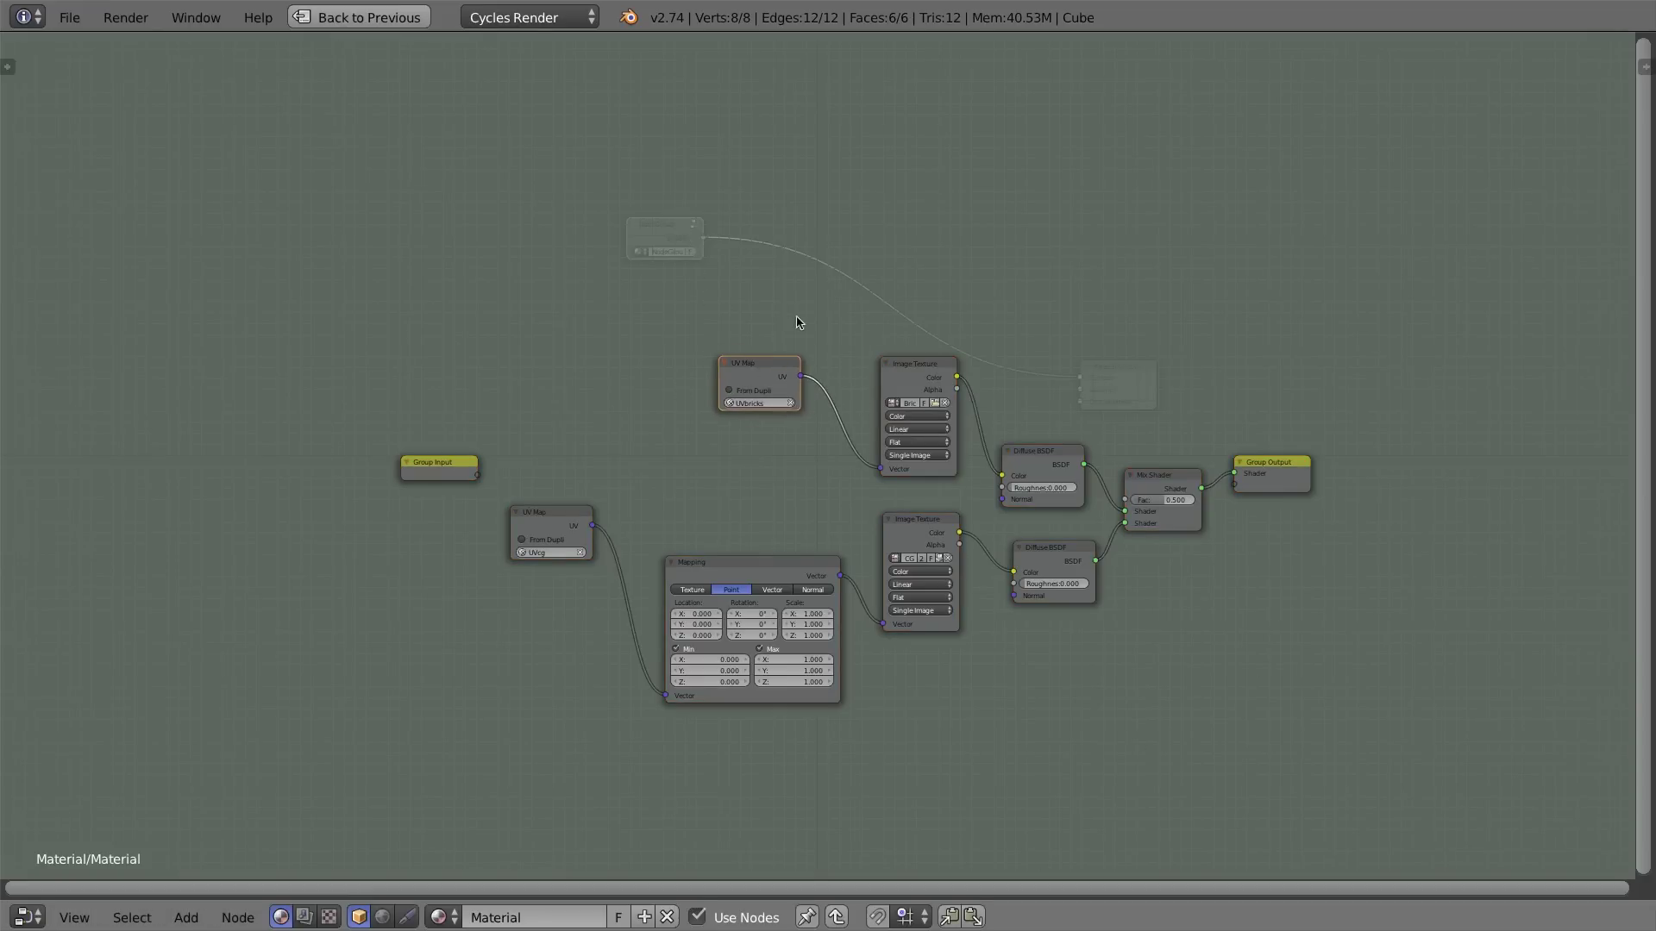
pyautogui.press('Tab')
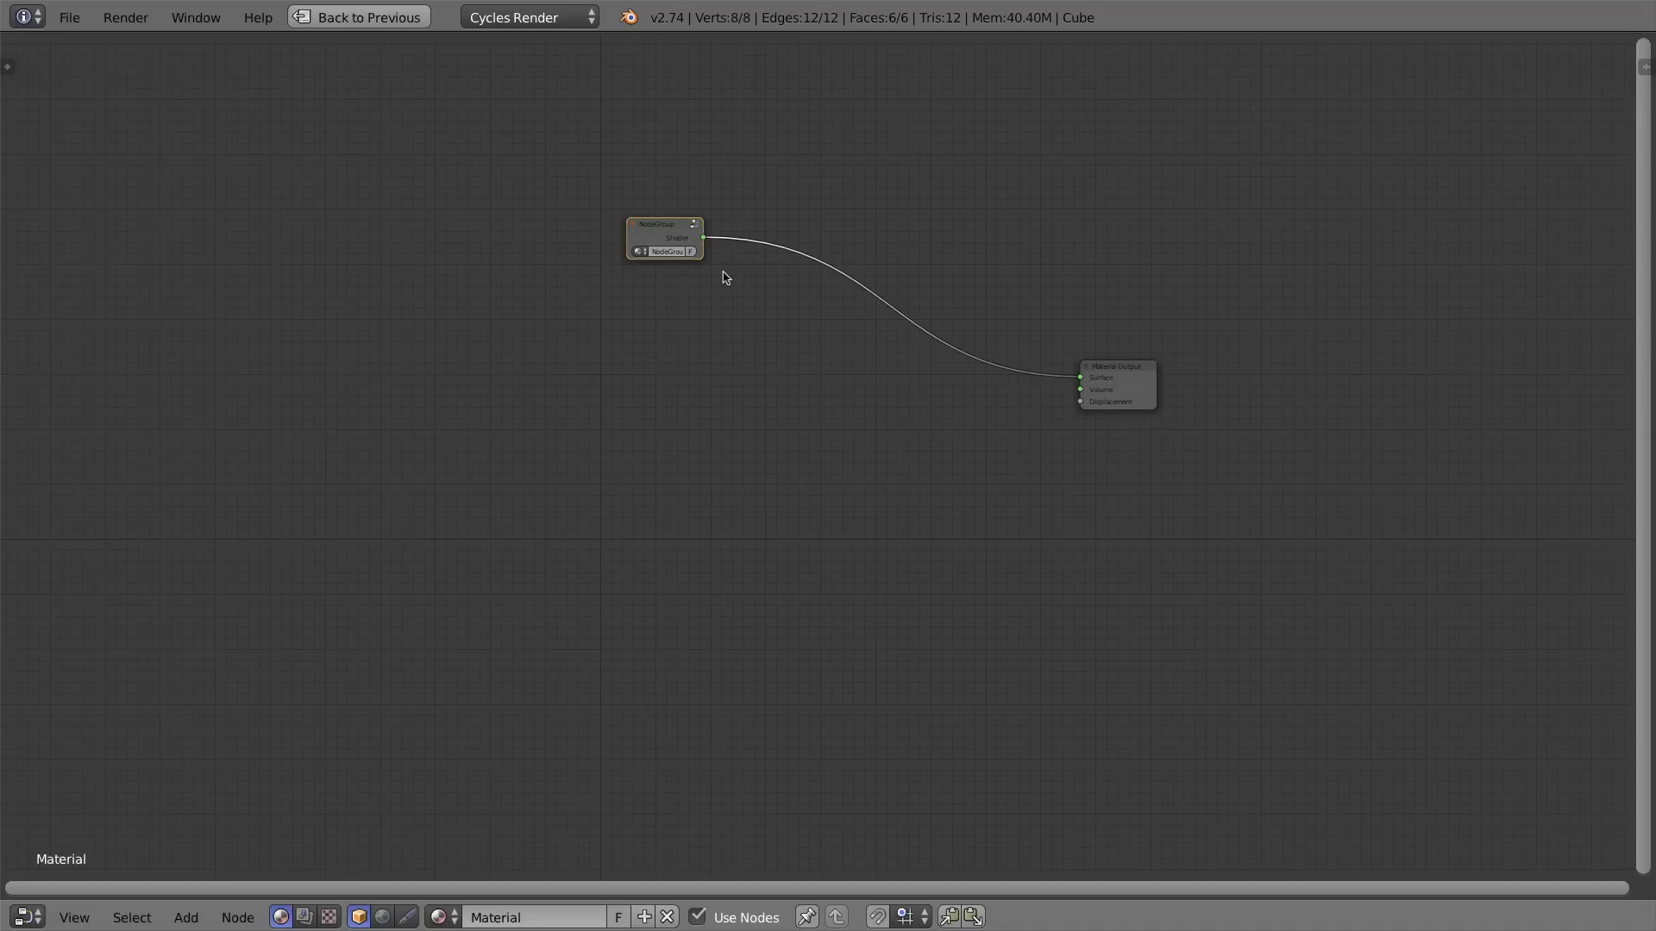
pyautogui.moveTo(658, 224); pyautogui.dragTo(674, 271)
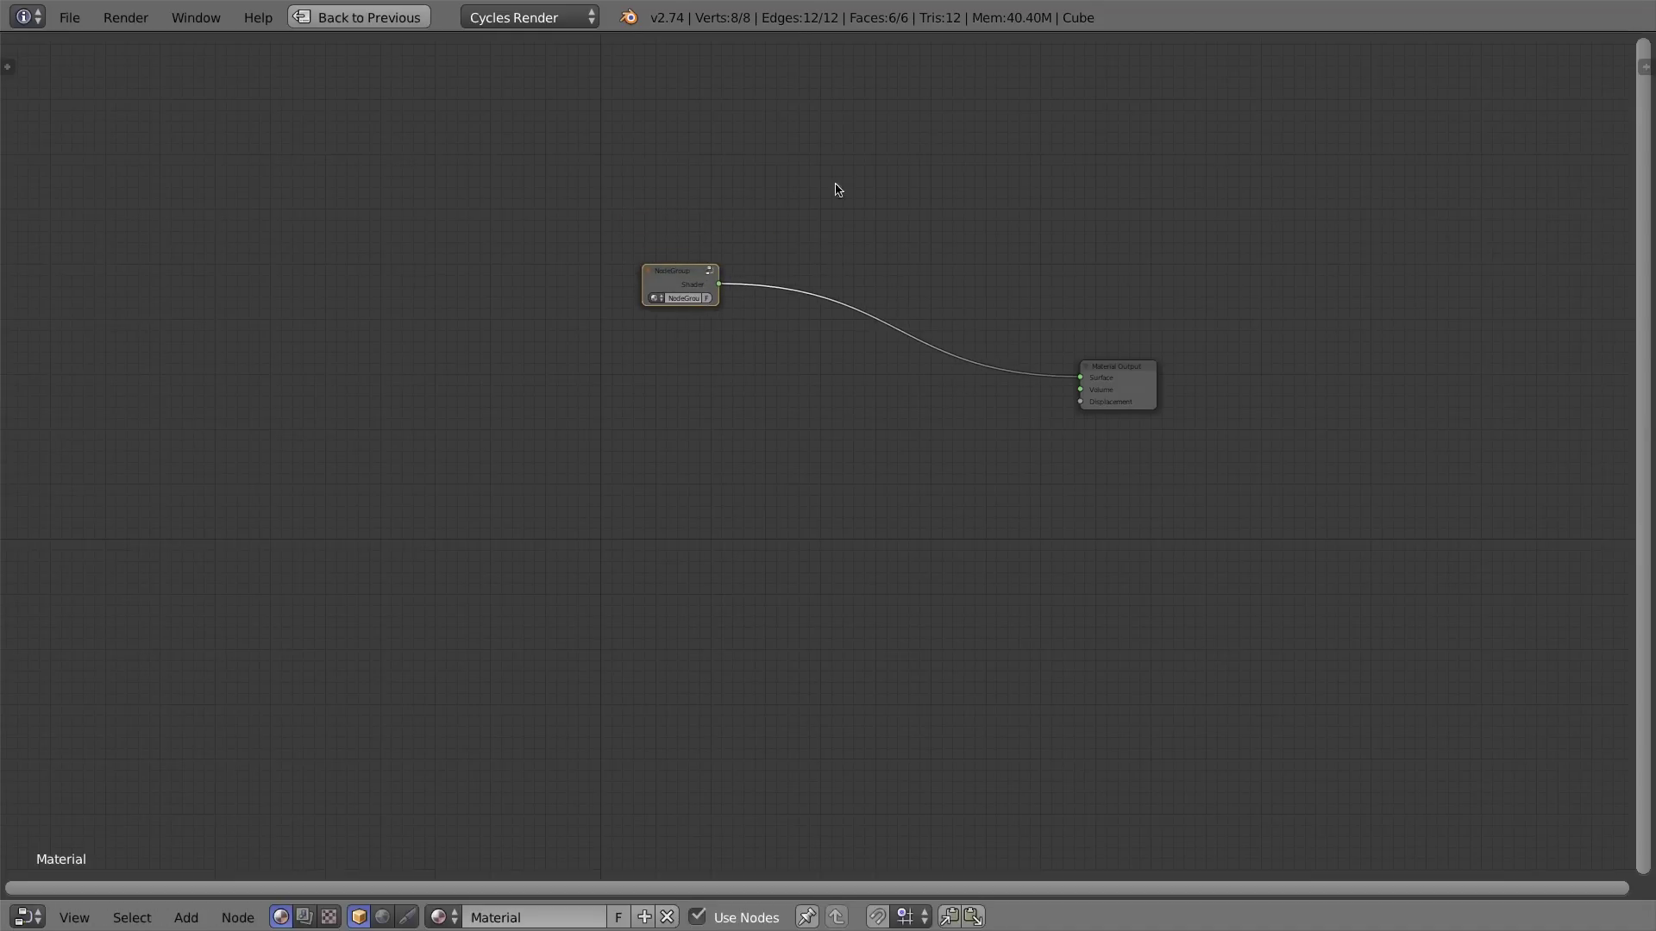
# Reopen the node group, examine its brick and CG texture nodes up close, and leave the group again.
pyautogui.click(711, 273)
pyautogui.press('Tab')
pyautogui.scroll(4, 683, 286)
pyautogui.scroll(4, 679, 286)
pyautogui.moveTo(602, 119); pyautogui.dragTo(590, 255, button='middle')
pyautogui.moveTo(565, 239); pyautogui.dragTo(744, 234)
pyautogui.click(781, 238)
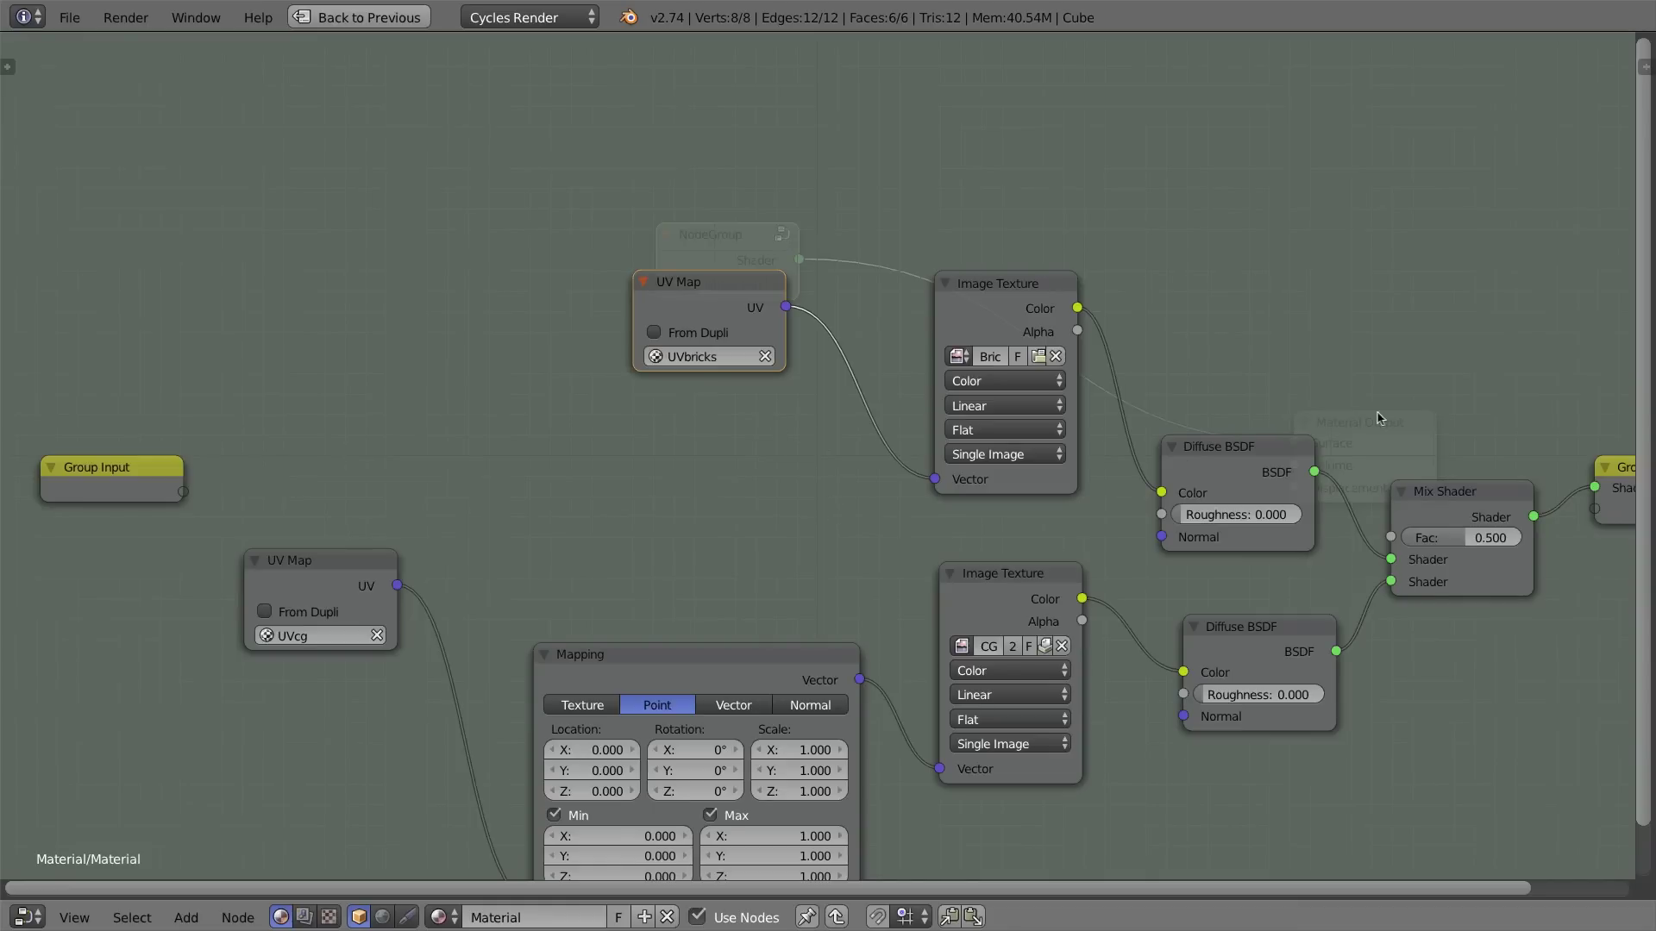
pyautogui.press('Tab')
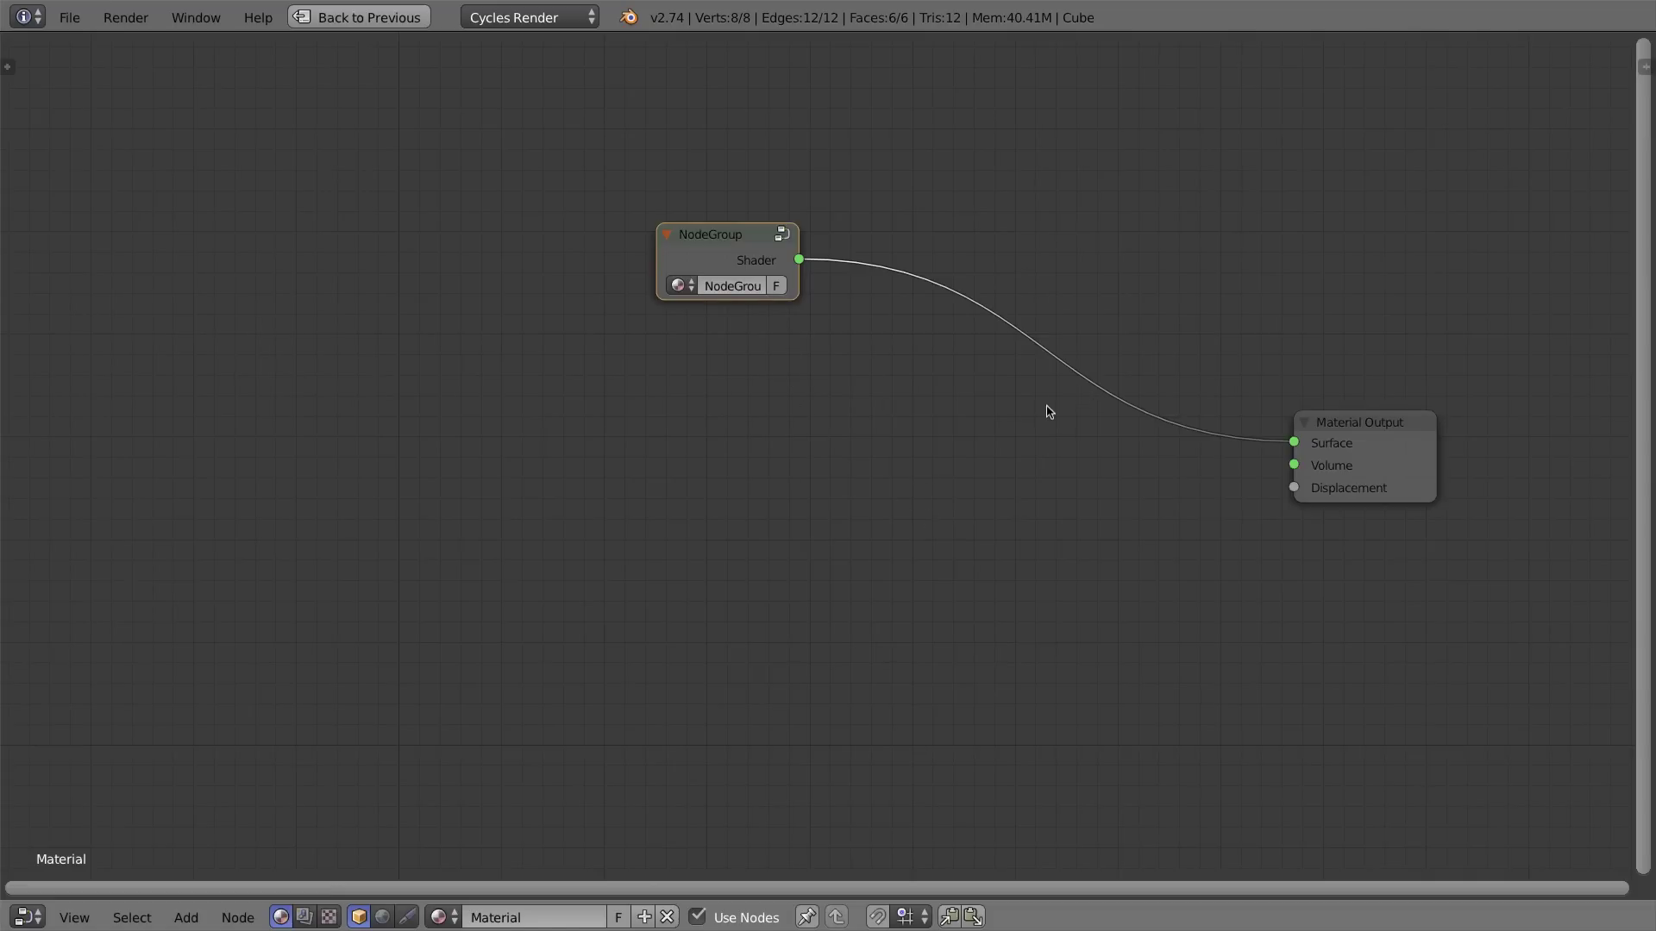
# Add a Mix Shader node and insert it on the link between the node group and the Material Output.
pyautogui.hotkey('shift', 'a')
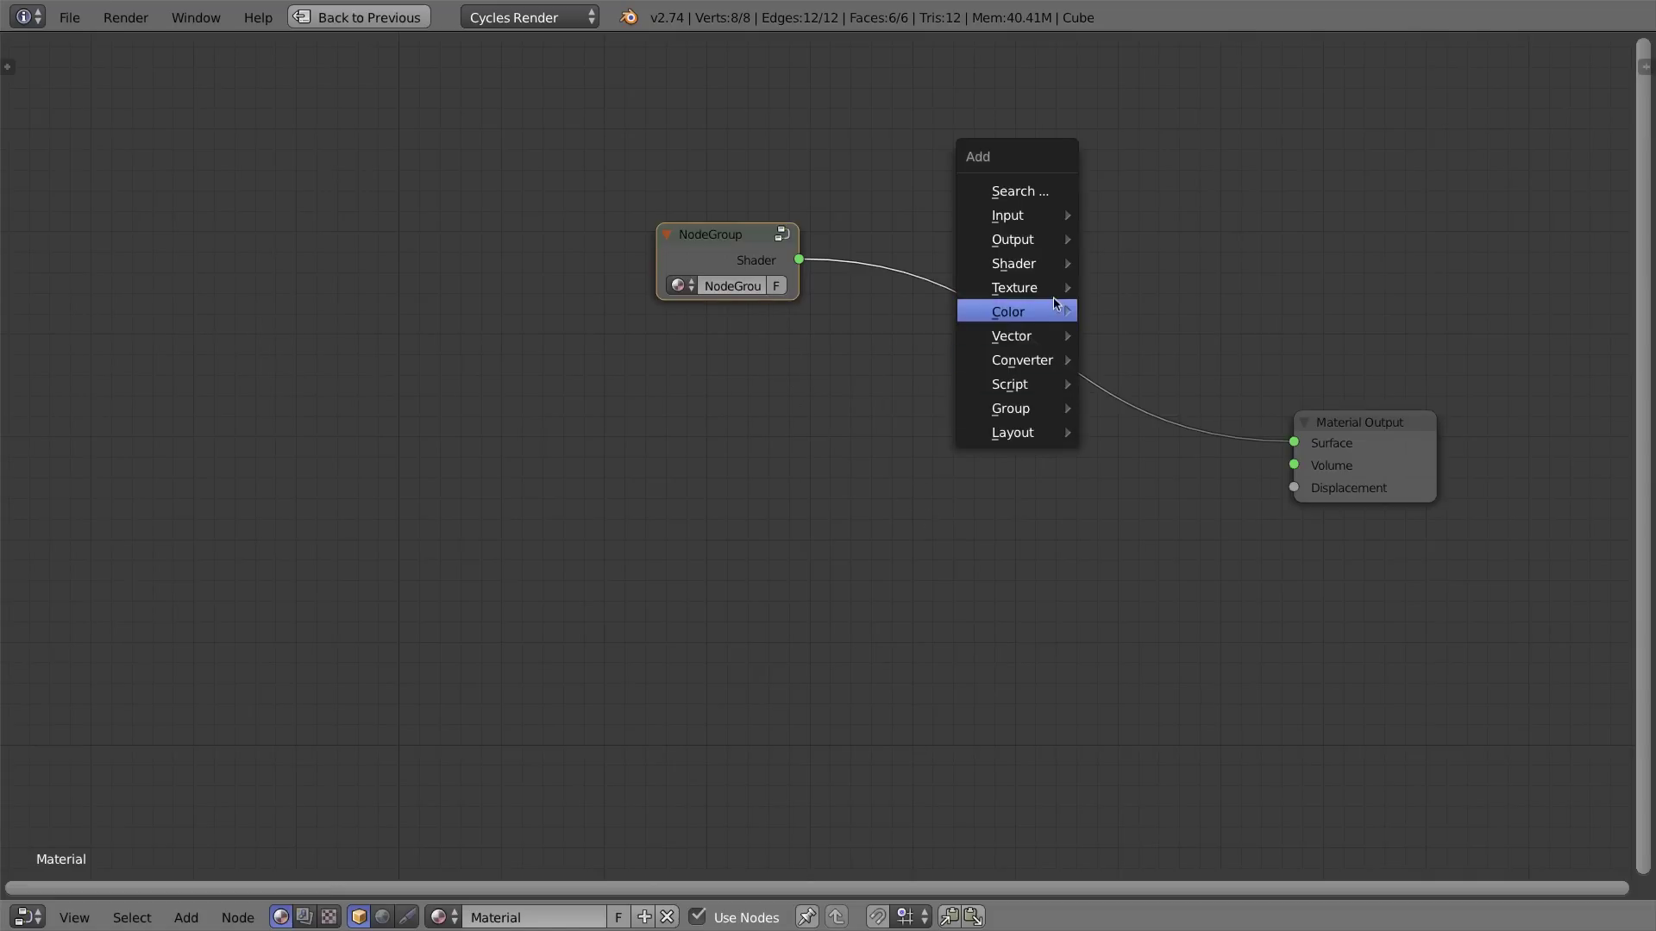
pyautogui.moveTo(1033, 268)
pyautogui.click(1151, 265)
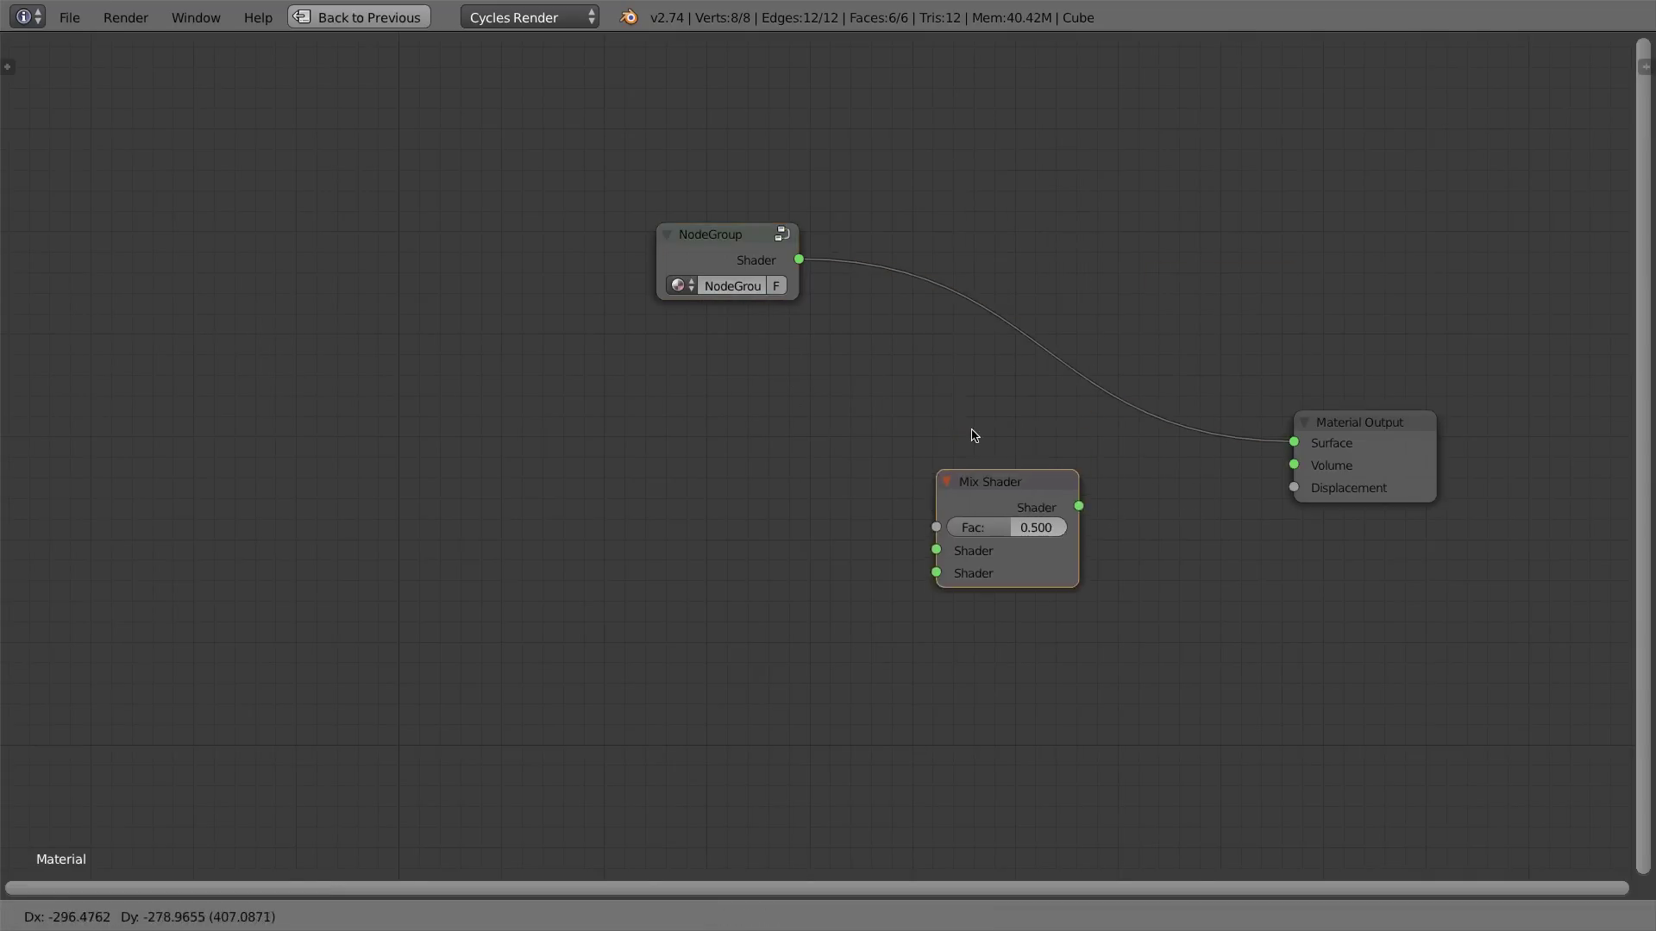
pyautogui.click(1018, 333)
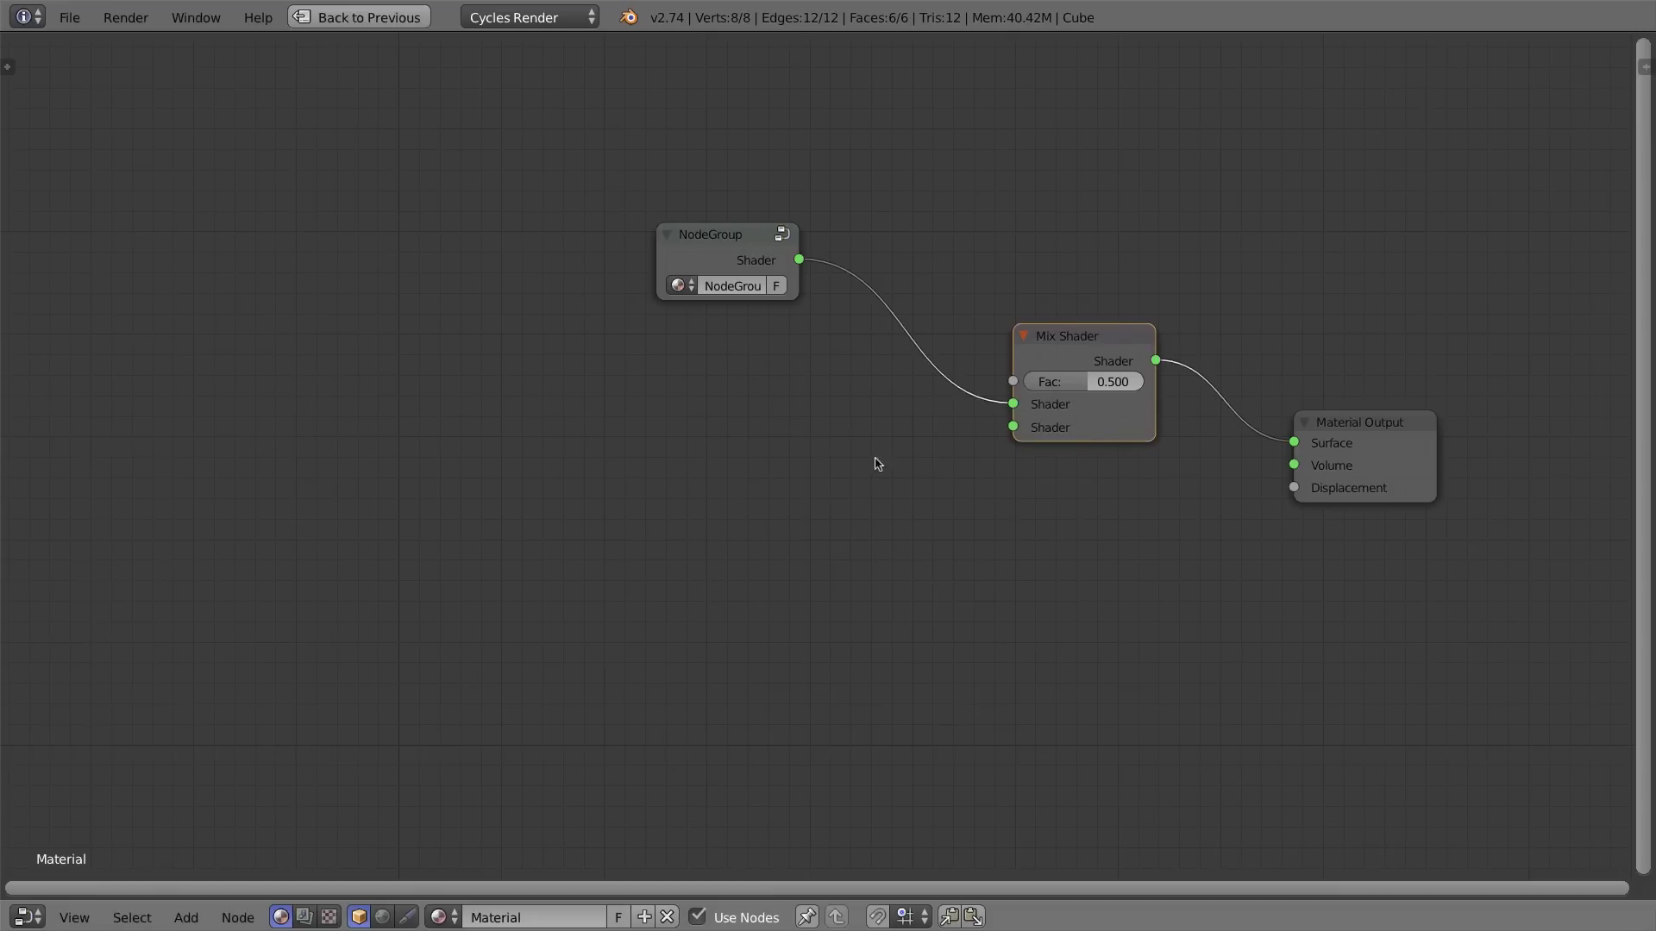
# Add a Diffuse BSDF node below the node group and connect it to the Mix Shader's second Shader input.
pyautogui.hotkey('shift', 'a')
pyautogui.moveTo(832, 459)
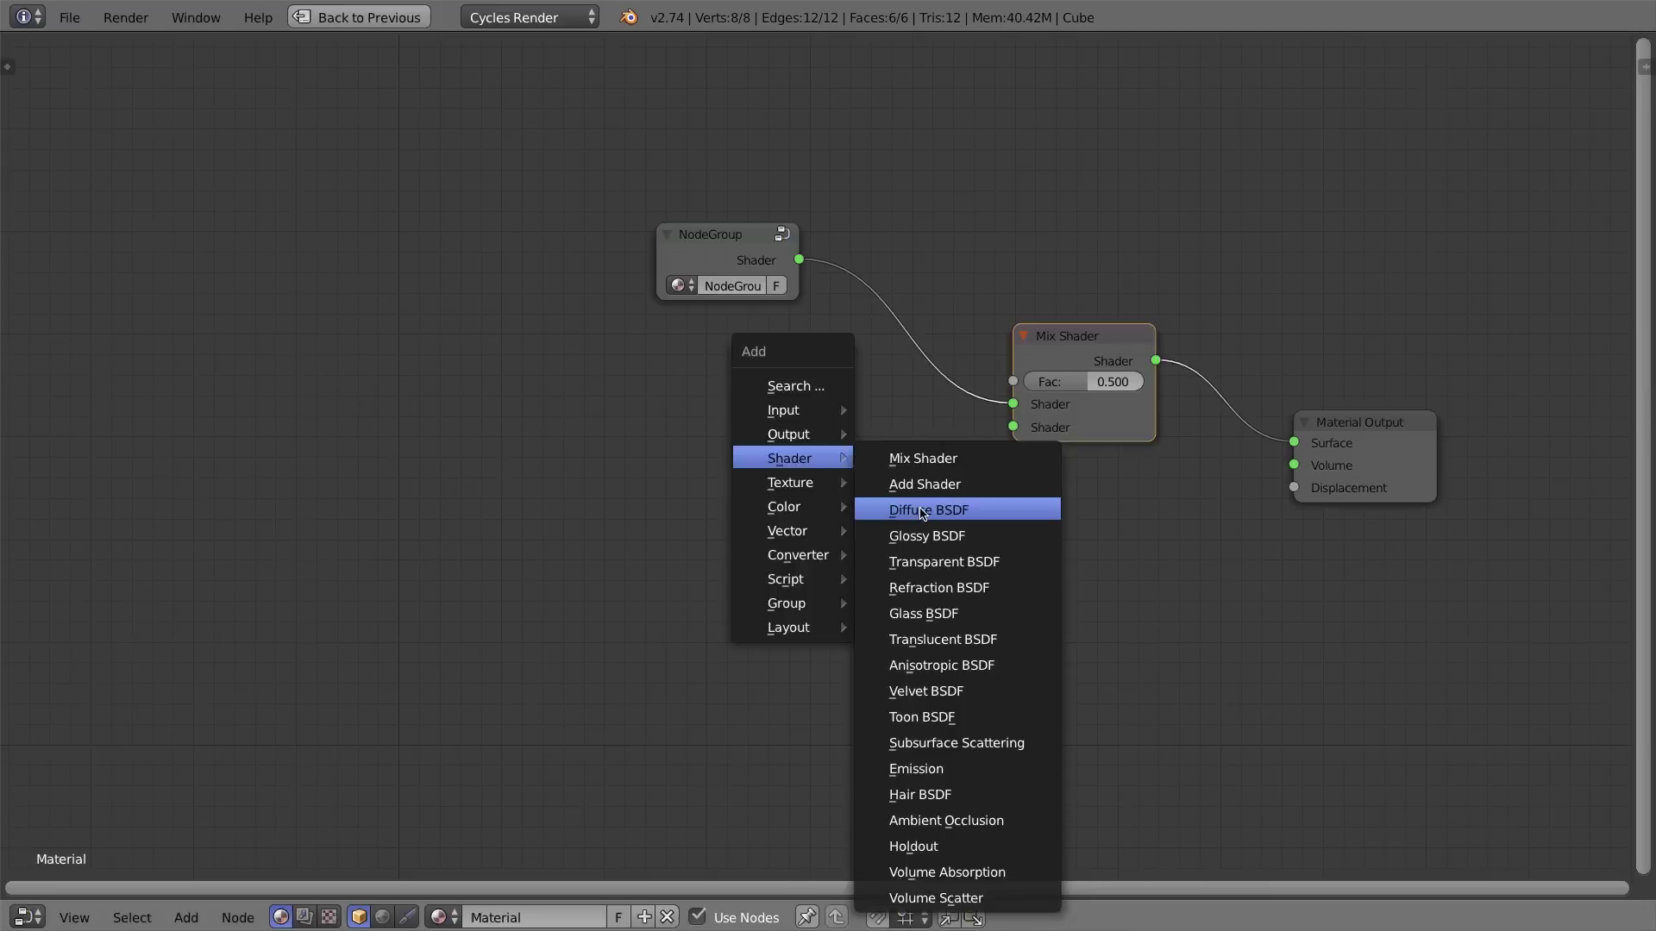
pyautogui.click(921, 511)
pyautogui.click(663, 422)
pyautogui.moveTo(817, 459); pyautogui.dragTo(1014, 427)
pyautogui.moveTo(1081, 336); pyautogui.dragTo(1088, 340)
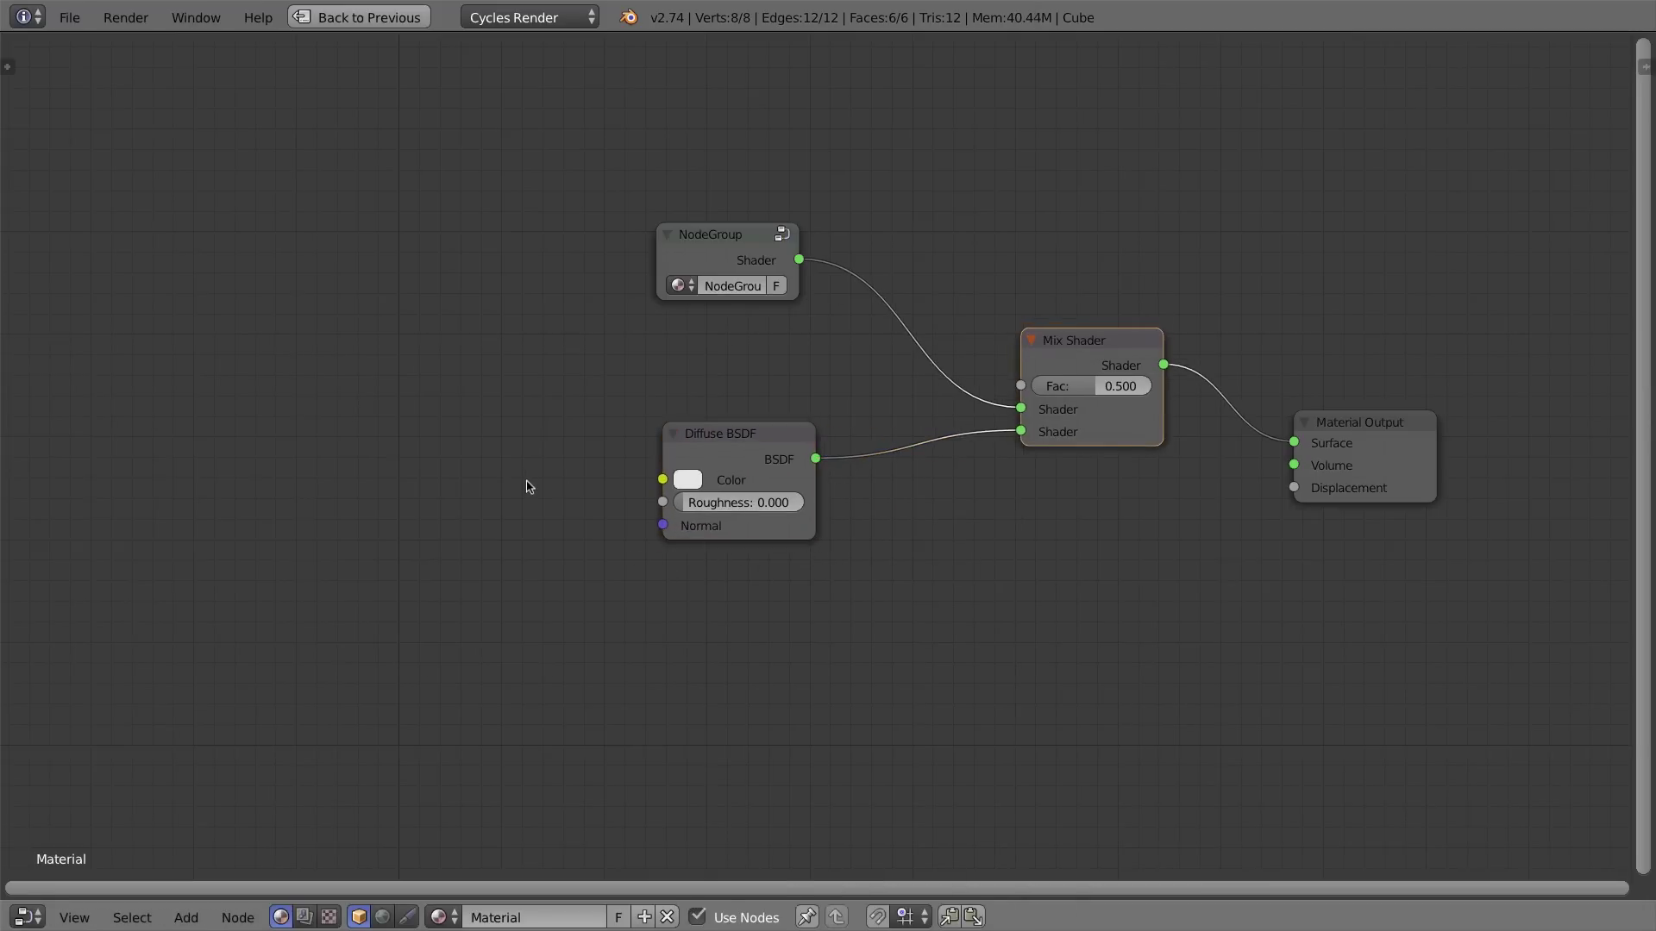
# Add an Image Texture node beside the Diffuse BSDF and connect its Color output to the shader's Color input.
pyautogui.hotkey('shift', 'a')
pyautogui.moveTo(498, 511)
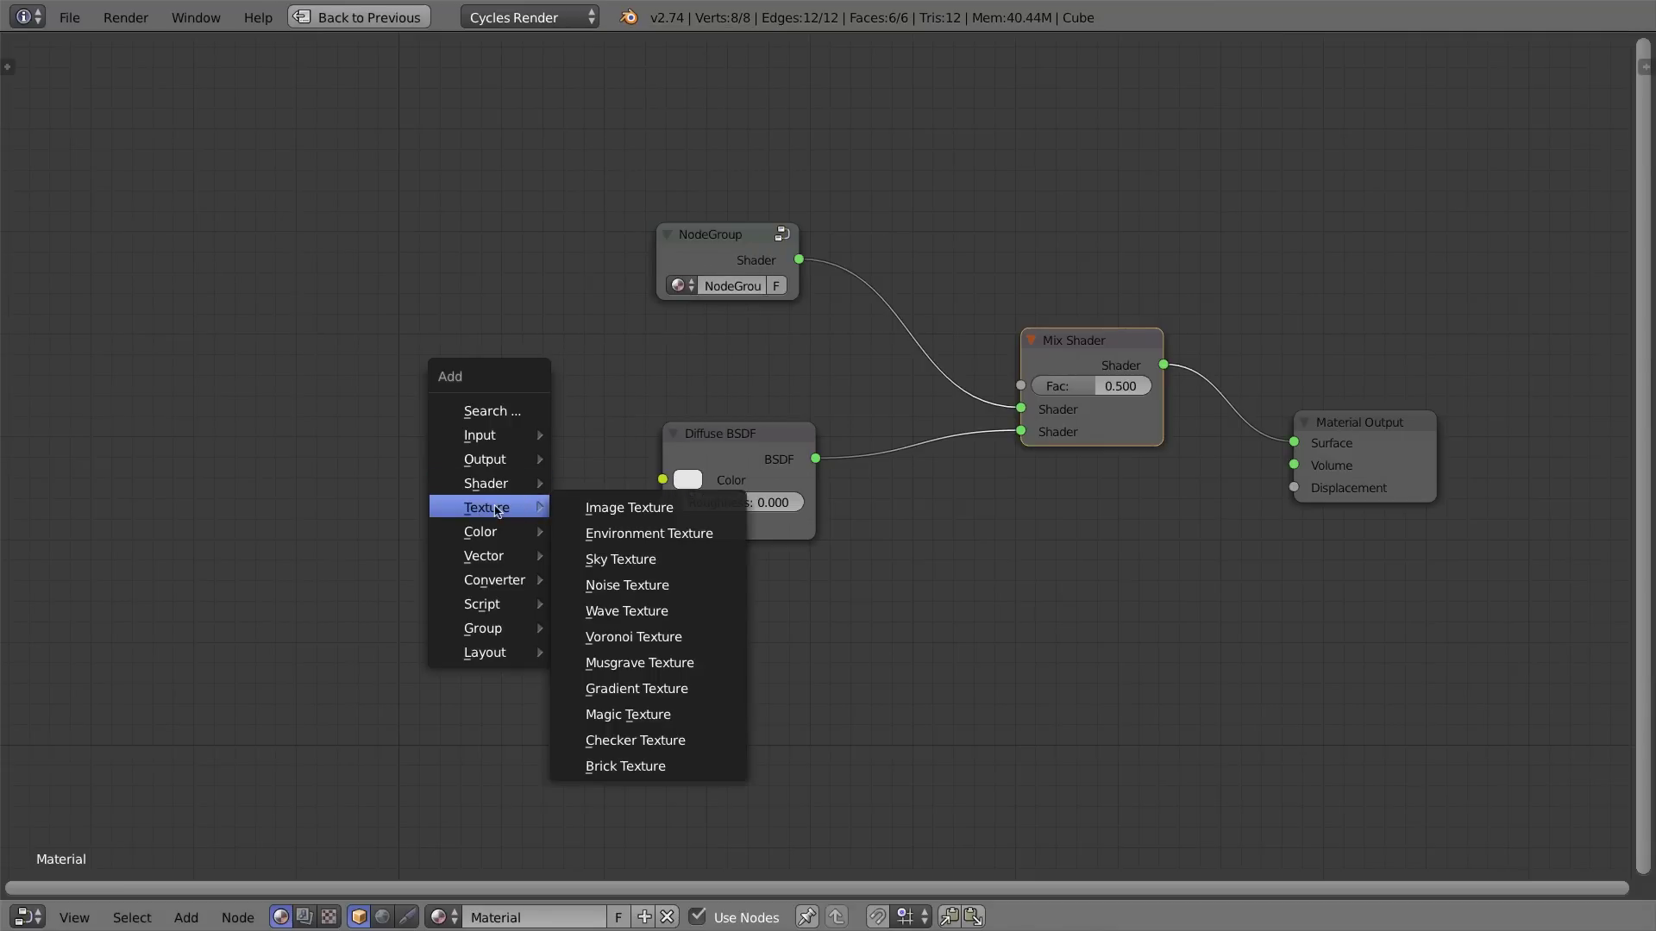
pyautogui.click(621, 509)
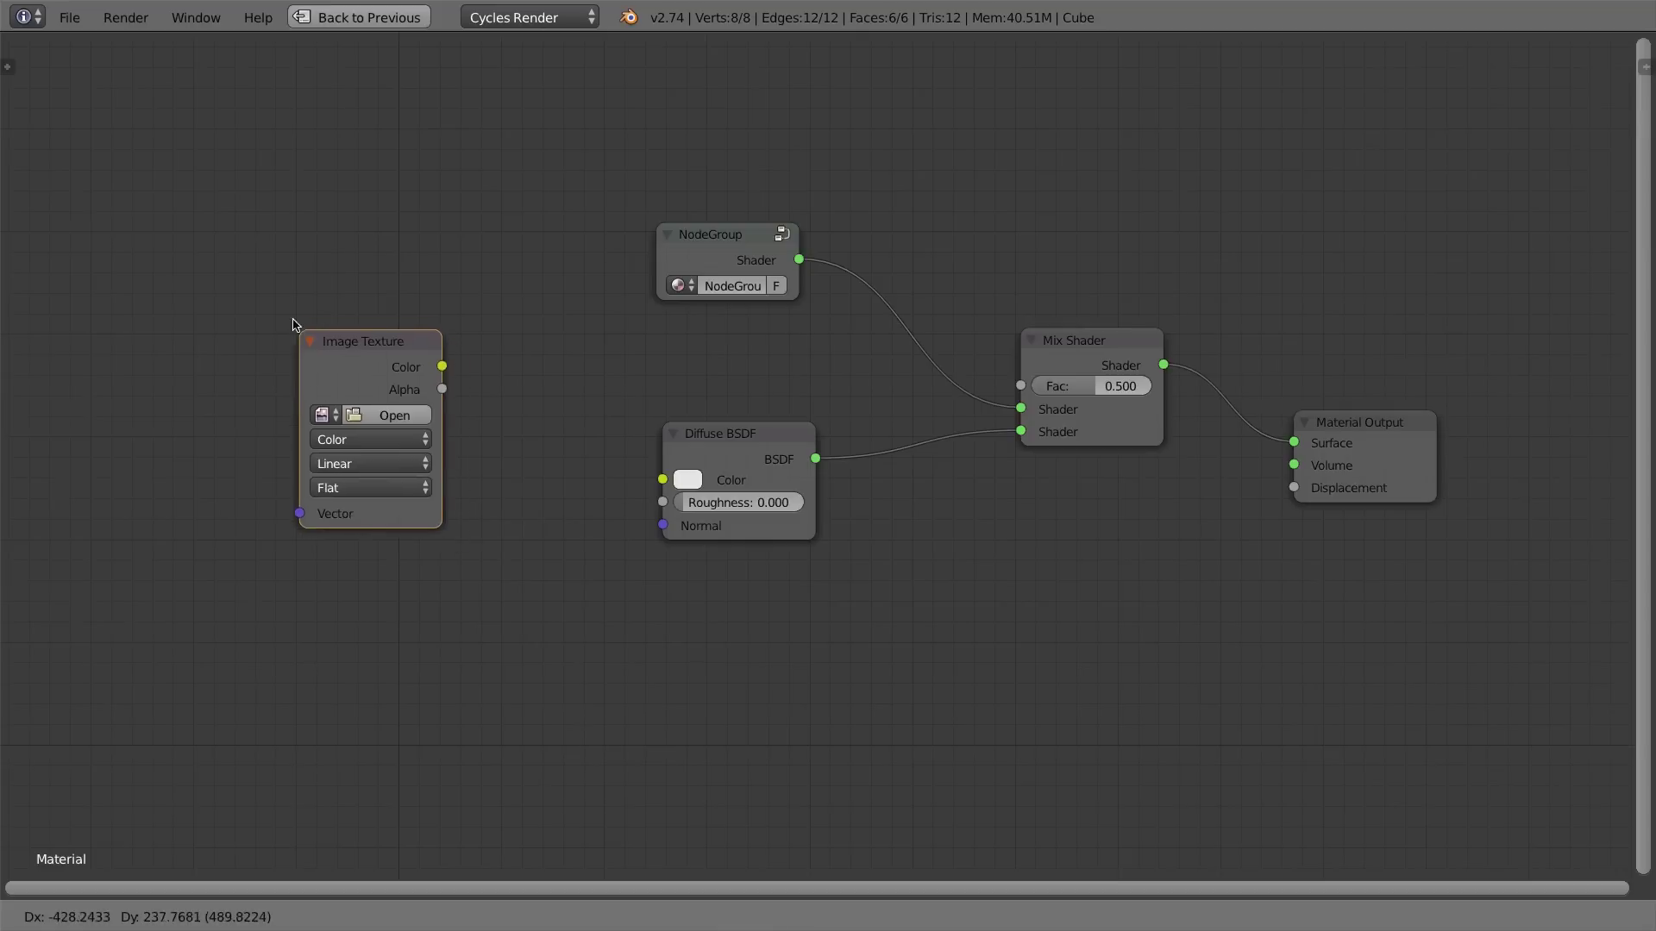
pyautogui.click(394, 423)
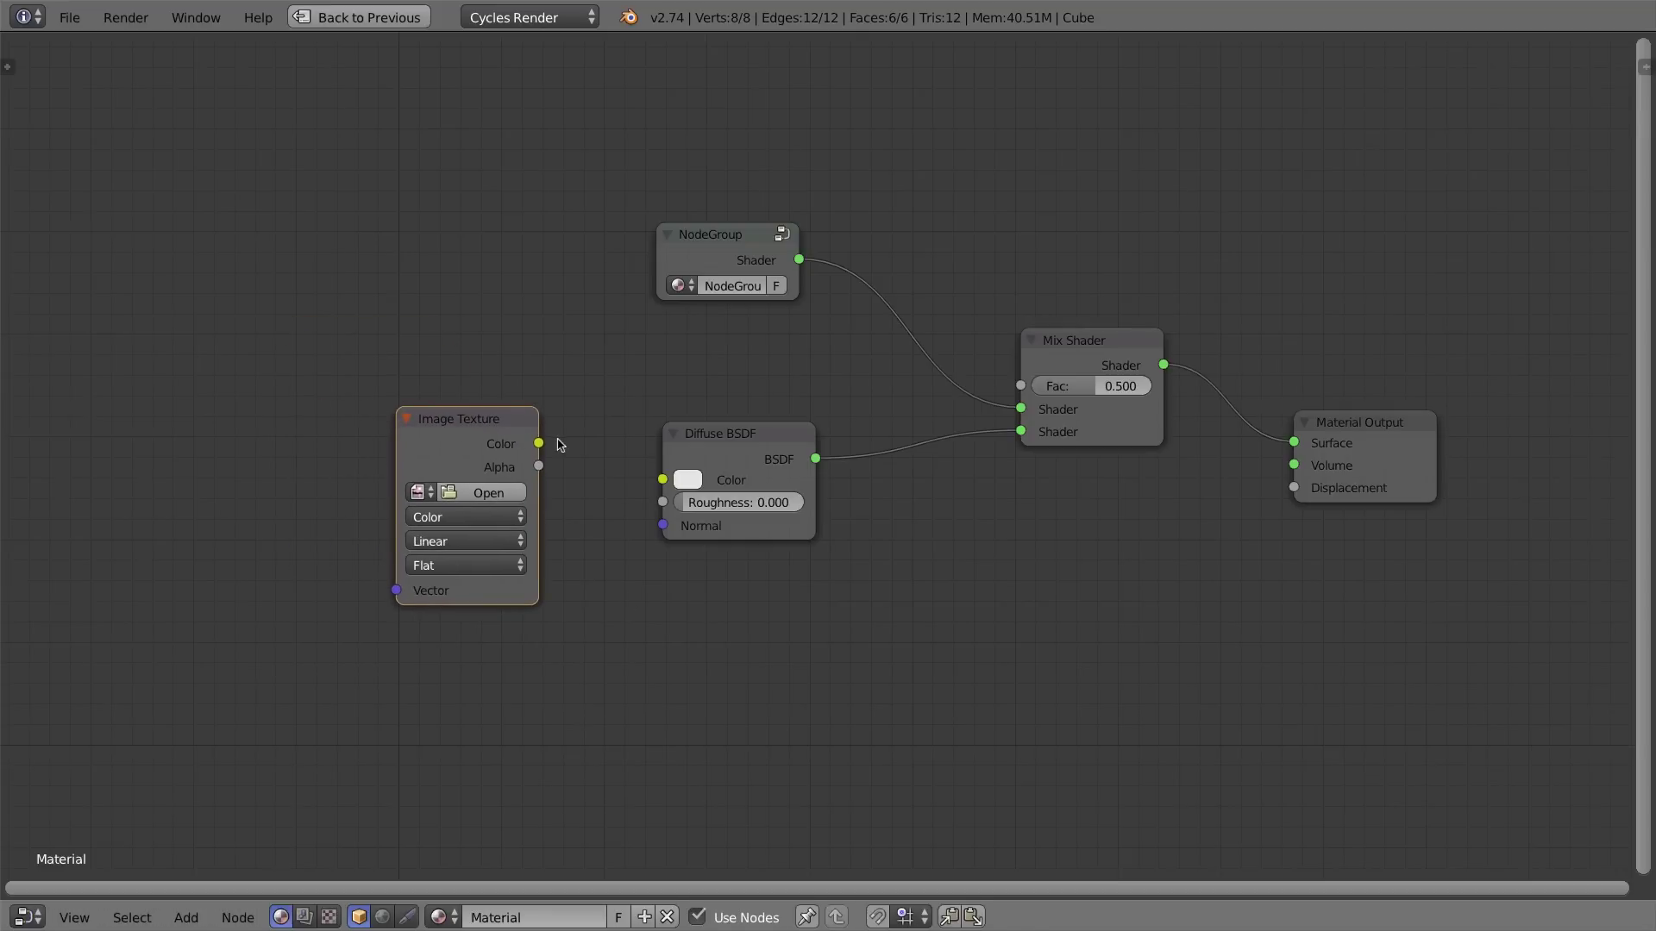
pyautogui.moveTo(538, 443); pyautogui.dragTo(730, 422)
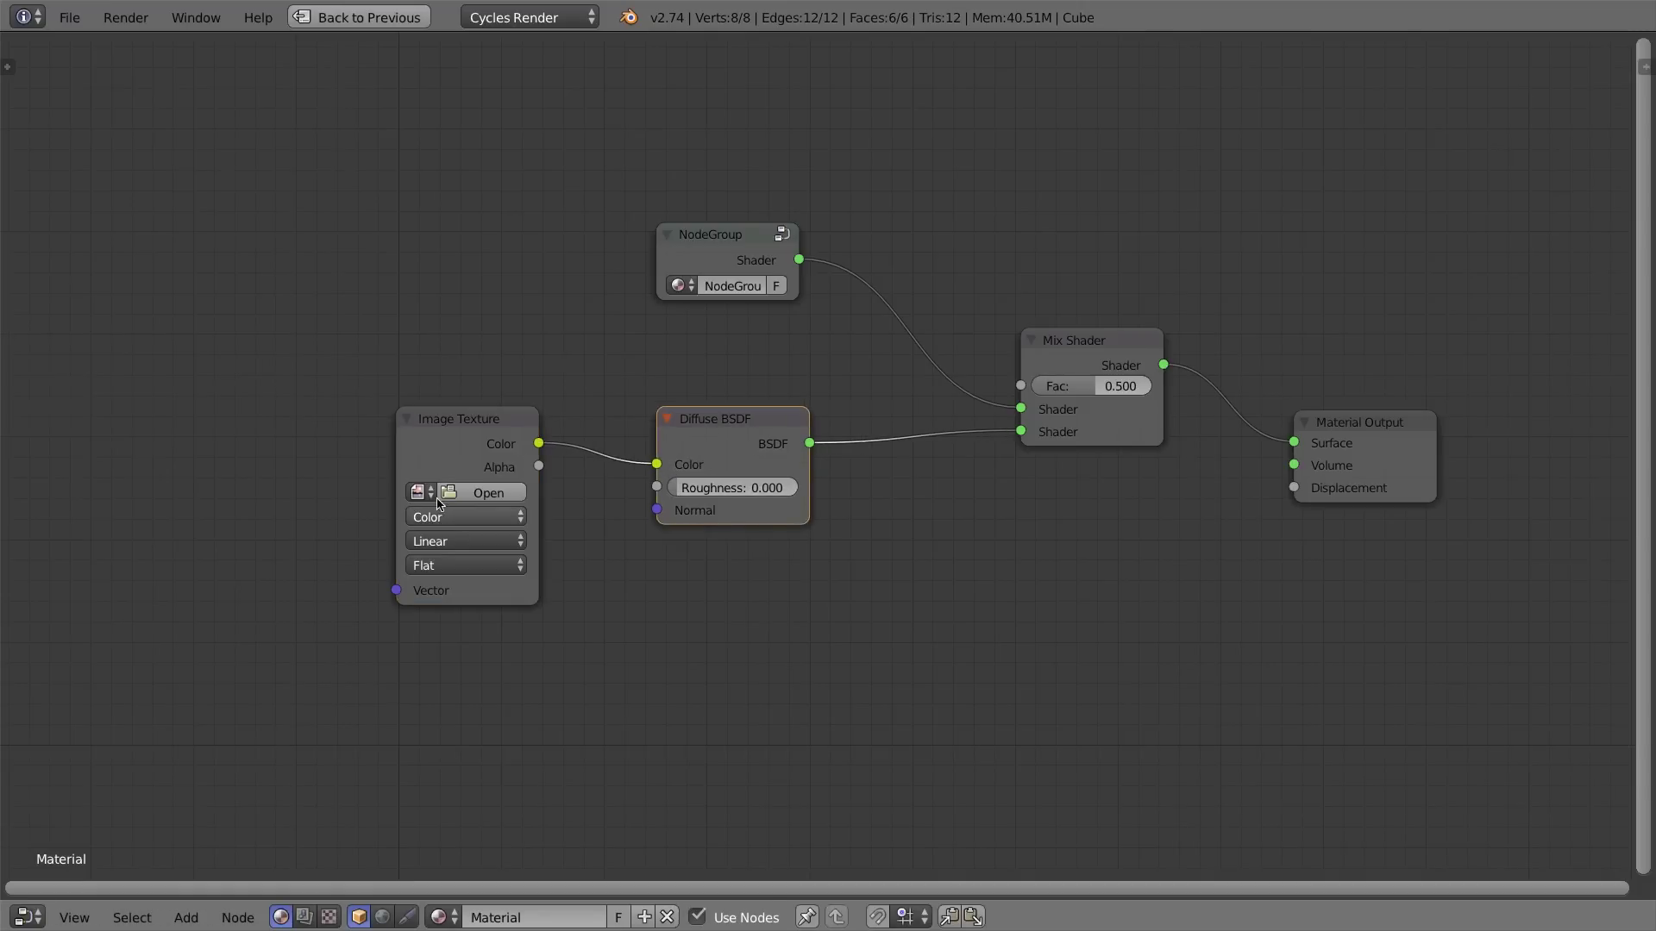
# Load DecalLeakingMossy0025_1_S.png from the desktop's Blender27-48-decals folder into the new Image Texture node.
pyautogui.click(481, 492)
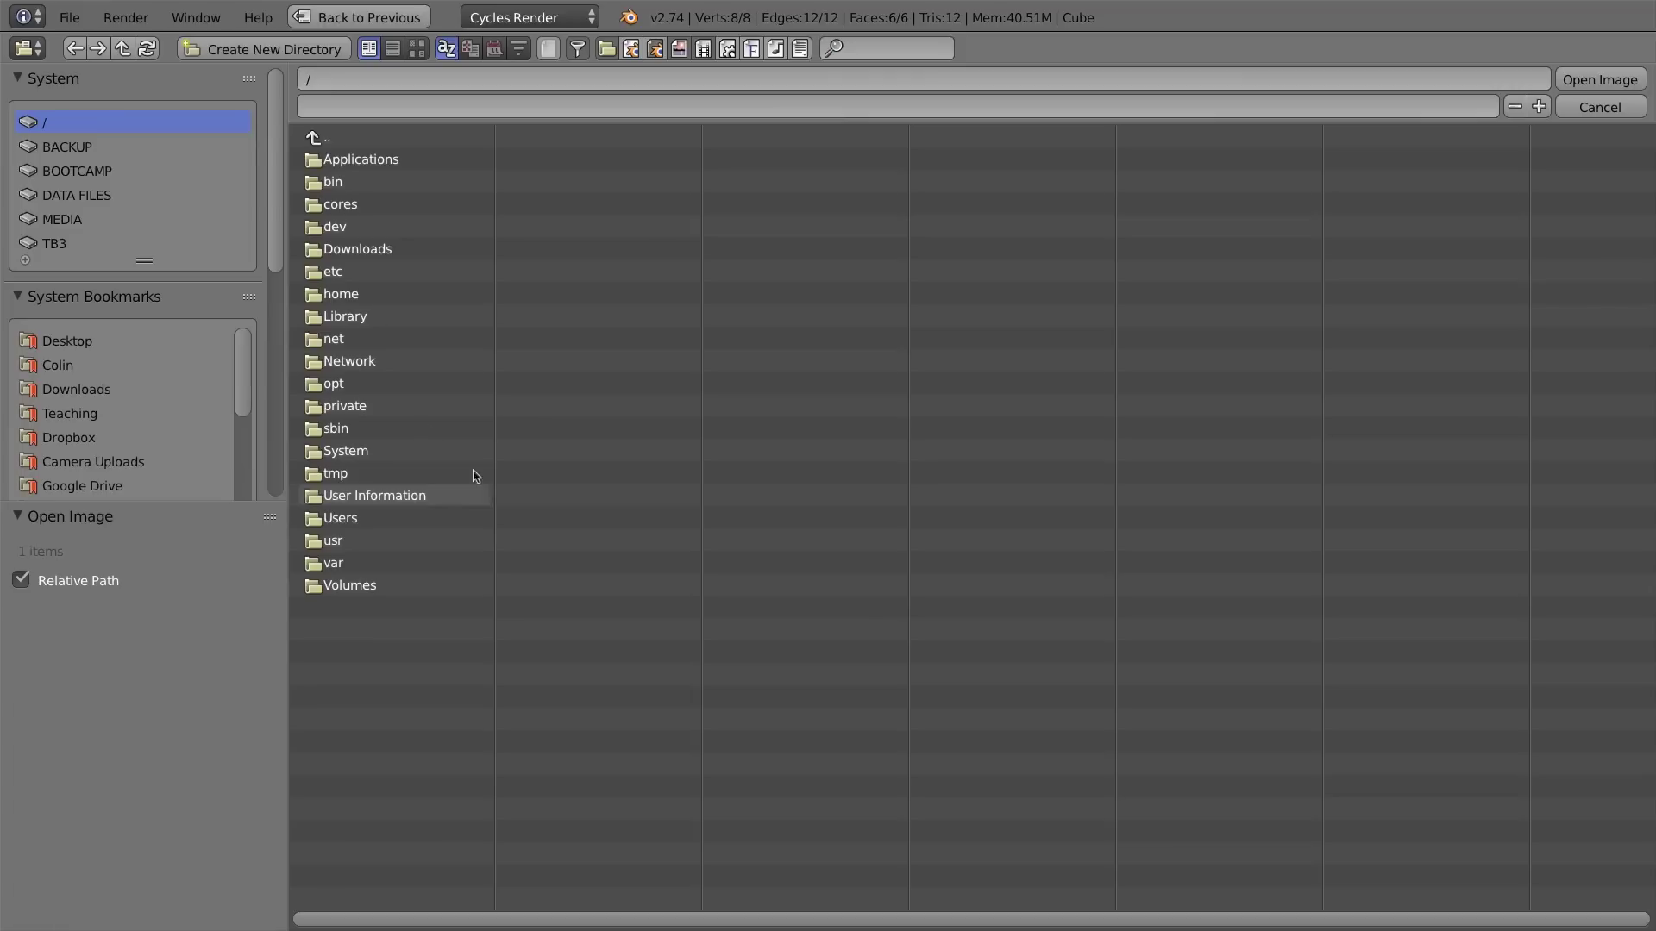
pyautogui.click(51, 345)
pyautogui.click(405, 247)
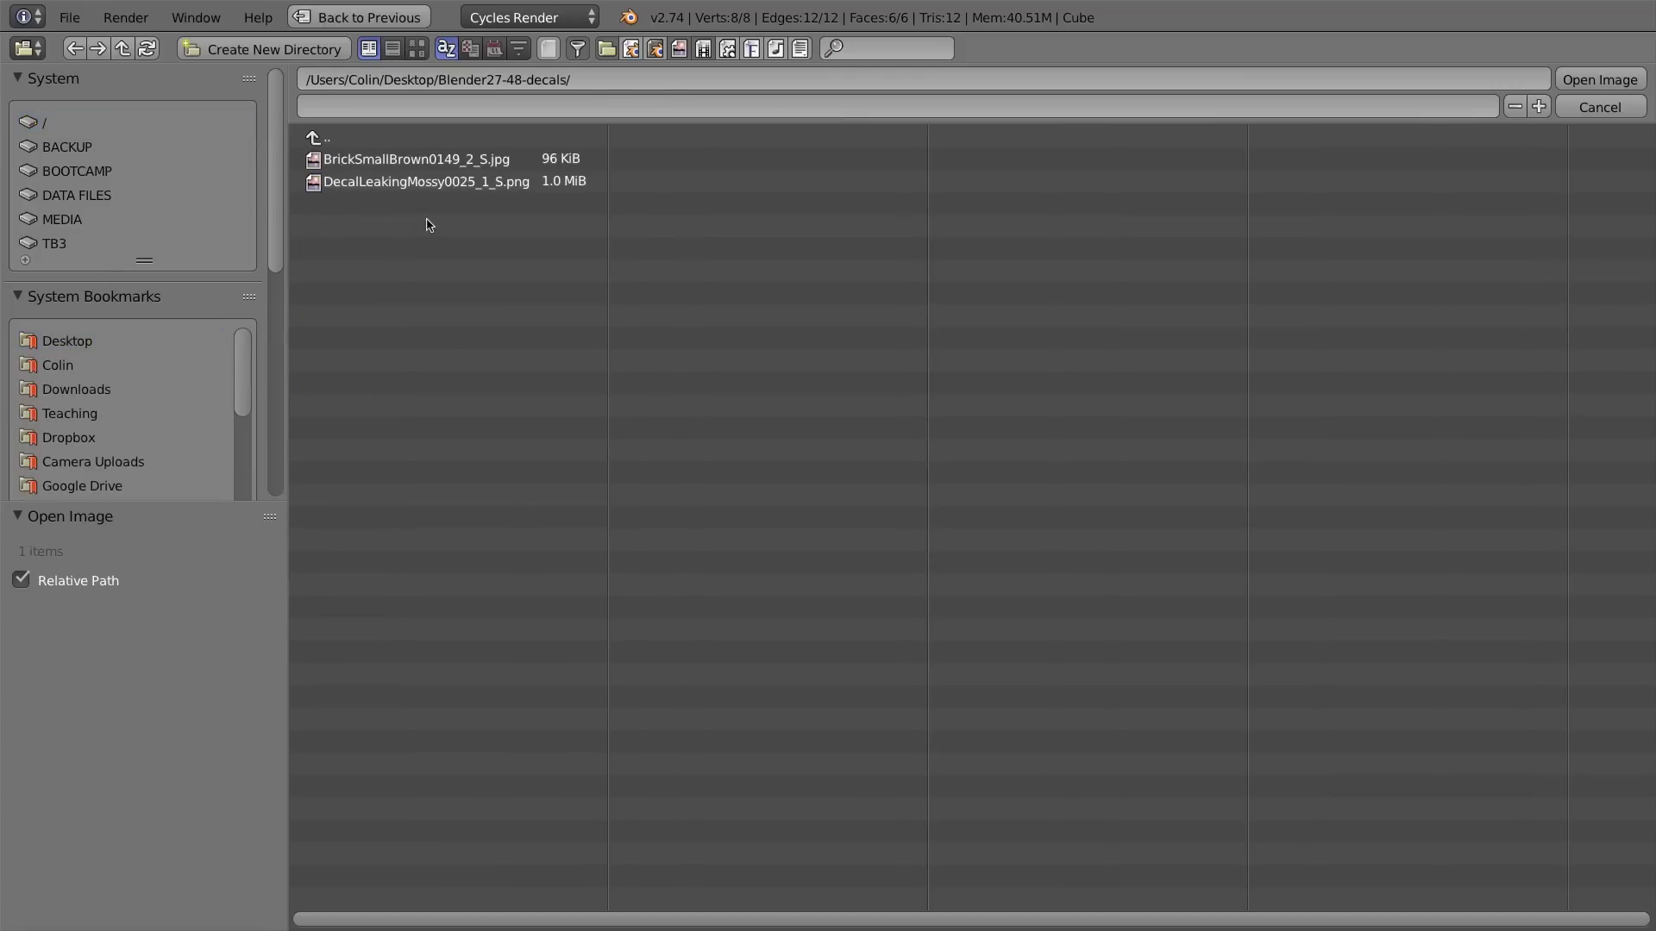
pyautogui.click(409, 183)
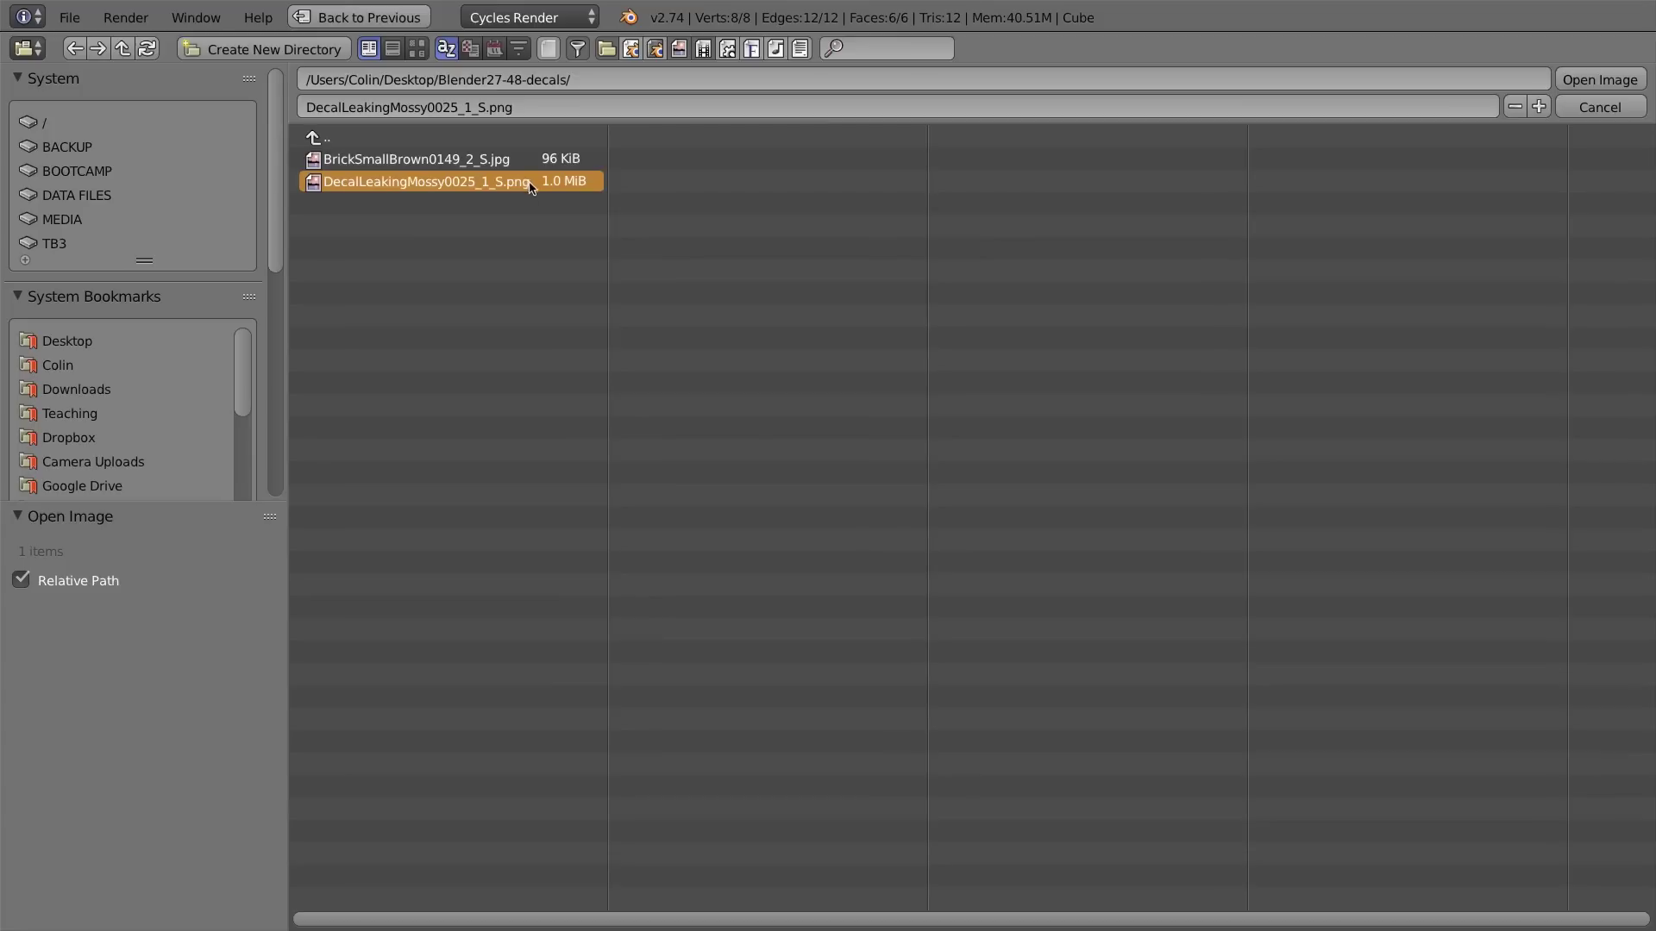
pyautogui.click(1597, 80)
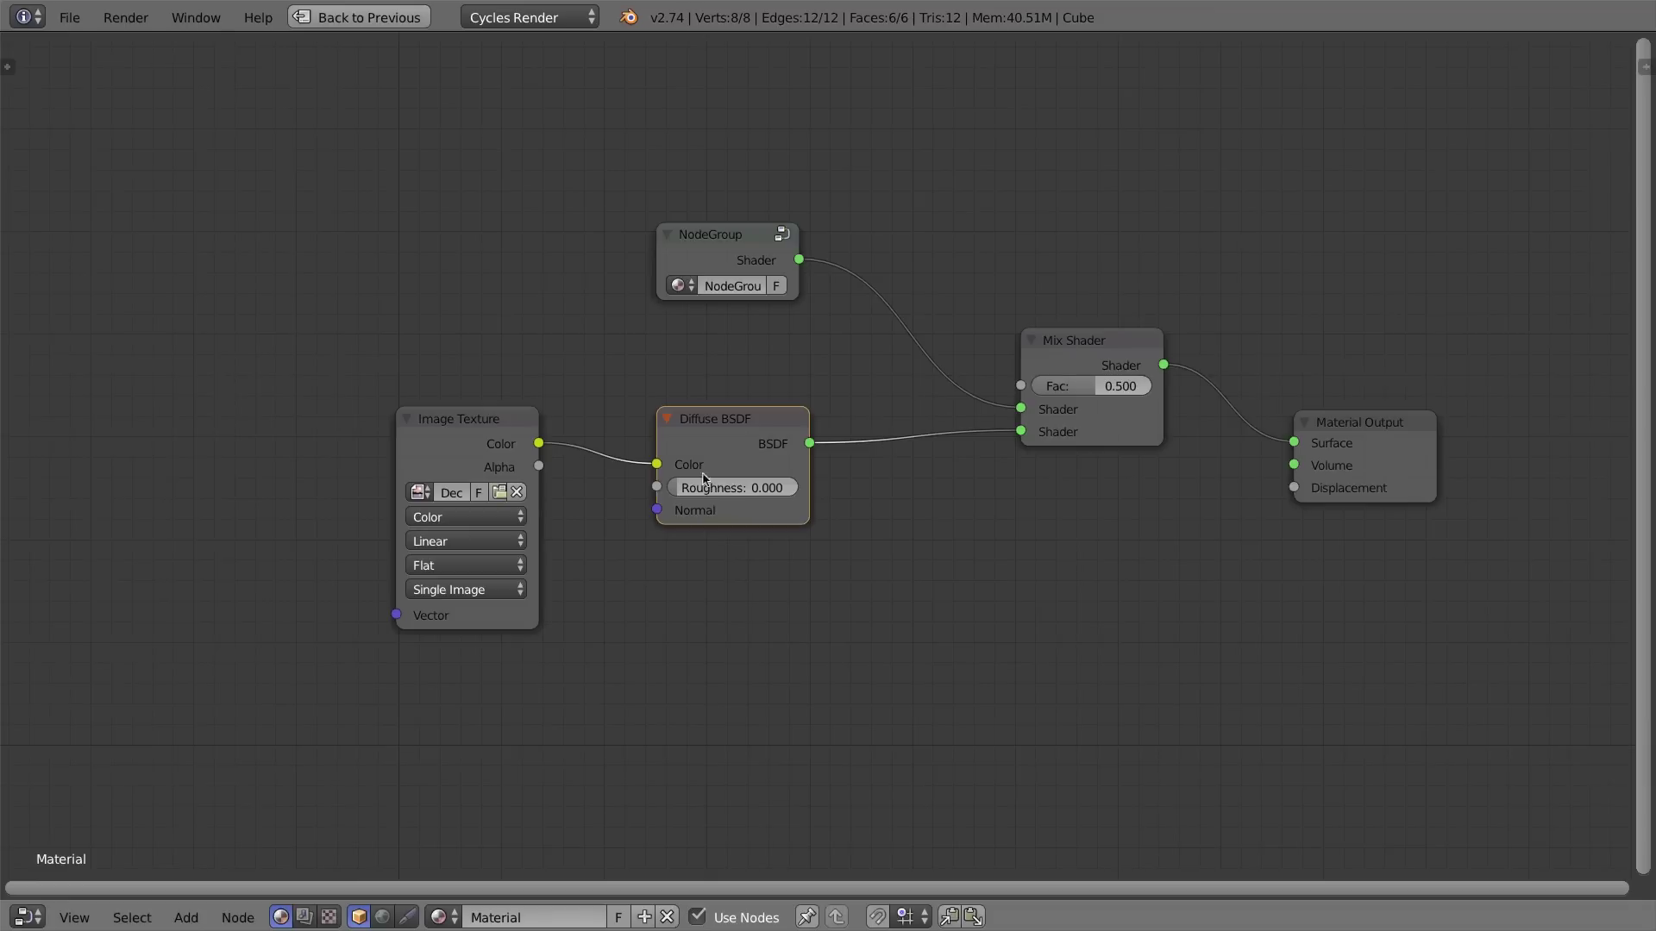
# Connect the mossy decal texture's Alpha output to the Mix Shader's Fac input and restore the multi-editor layout.
pyautogui.moveTo(487, 432); pyautogui.dragTo(1025, 387)
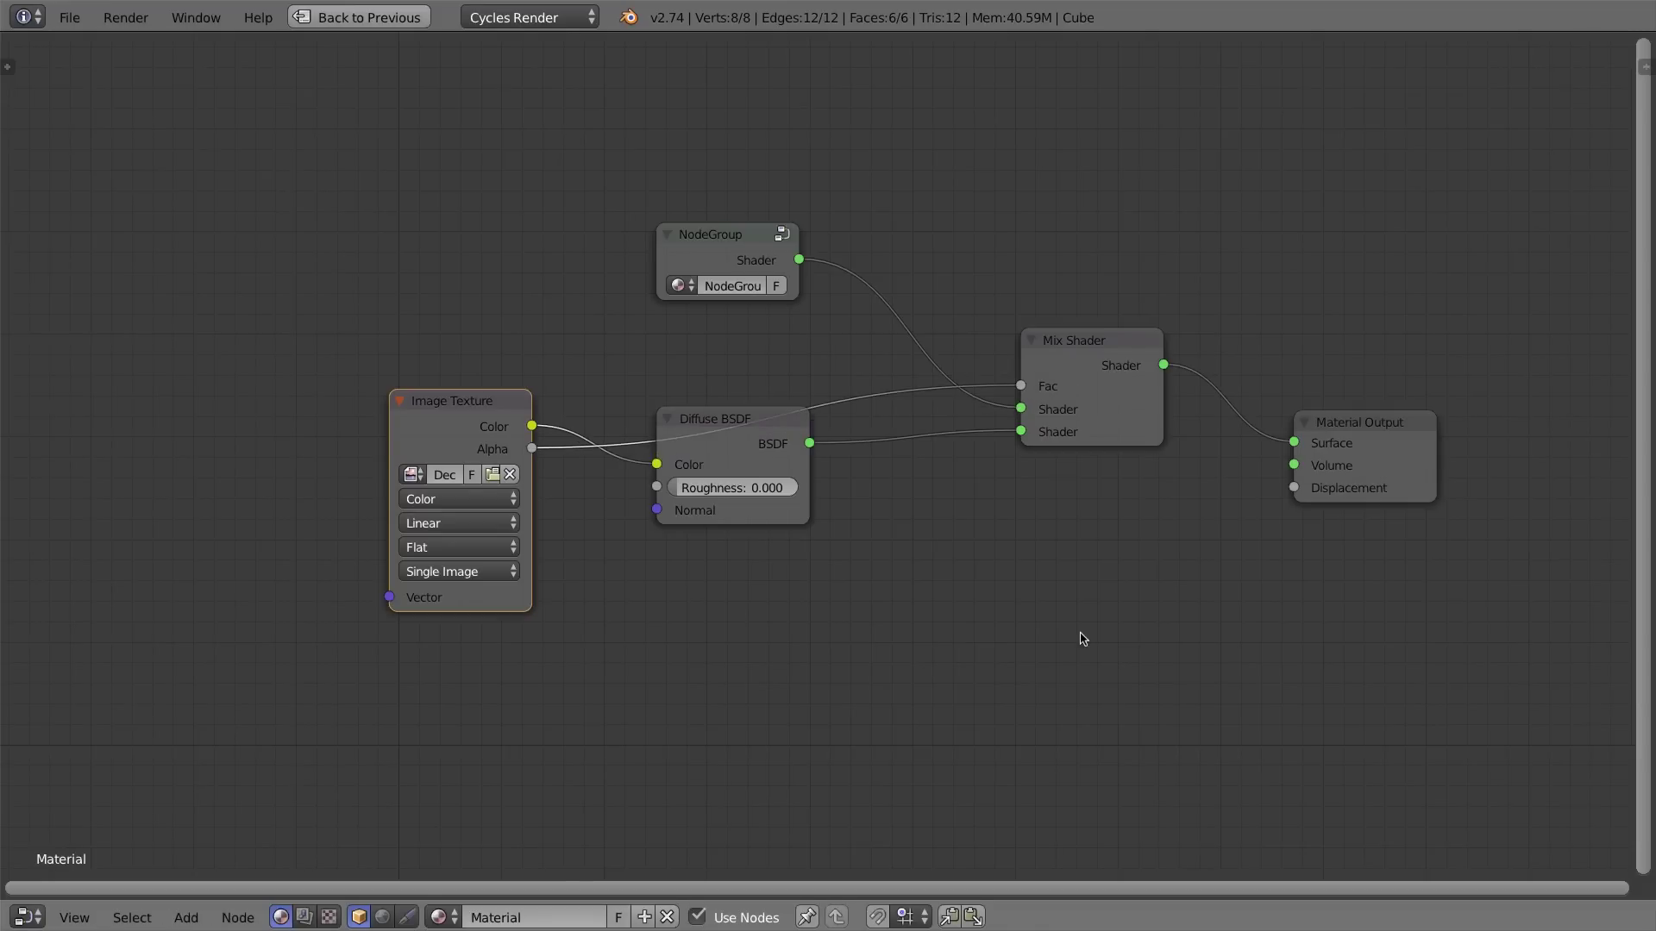
pyautogui.hotkey('ctrl', 'Up')
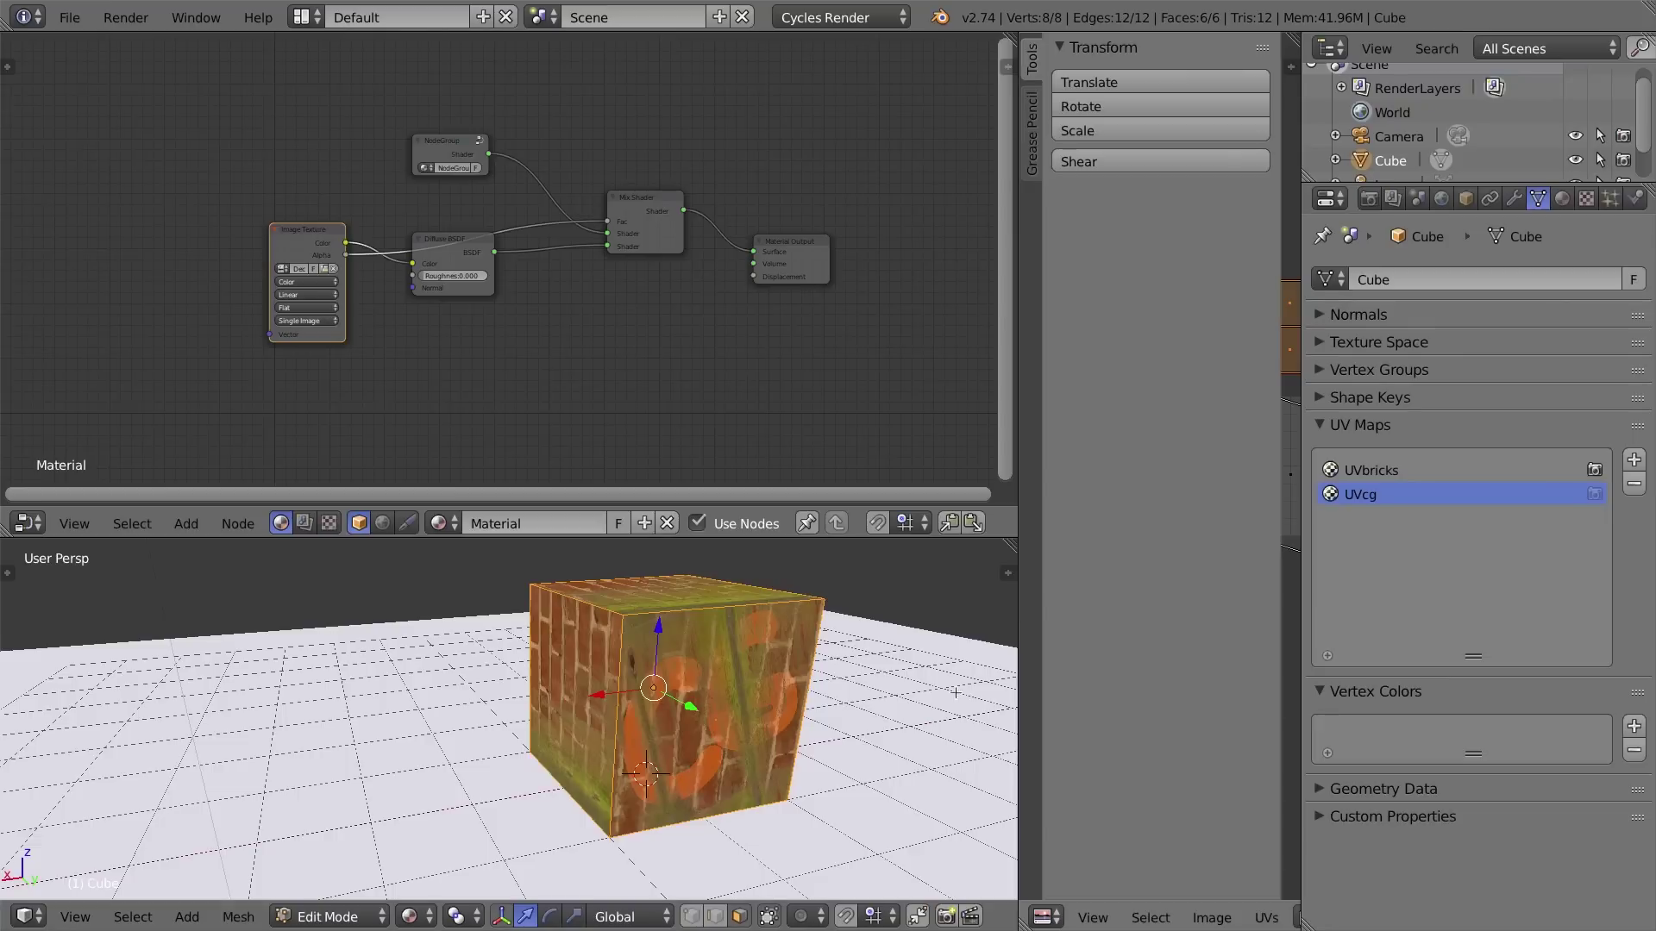
# Inspect the cube's mossy overlay from different sides and move the decal's Image Texture node higher.
pyautogui.moveTo(769, 700); pyautogui.dragTo(557, 675, button='middle')
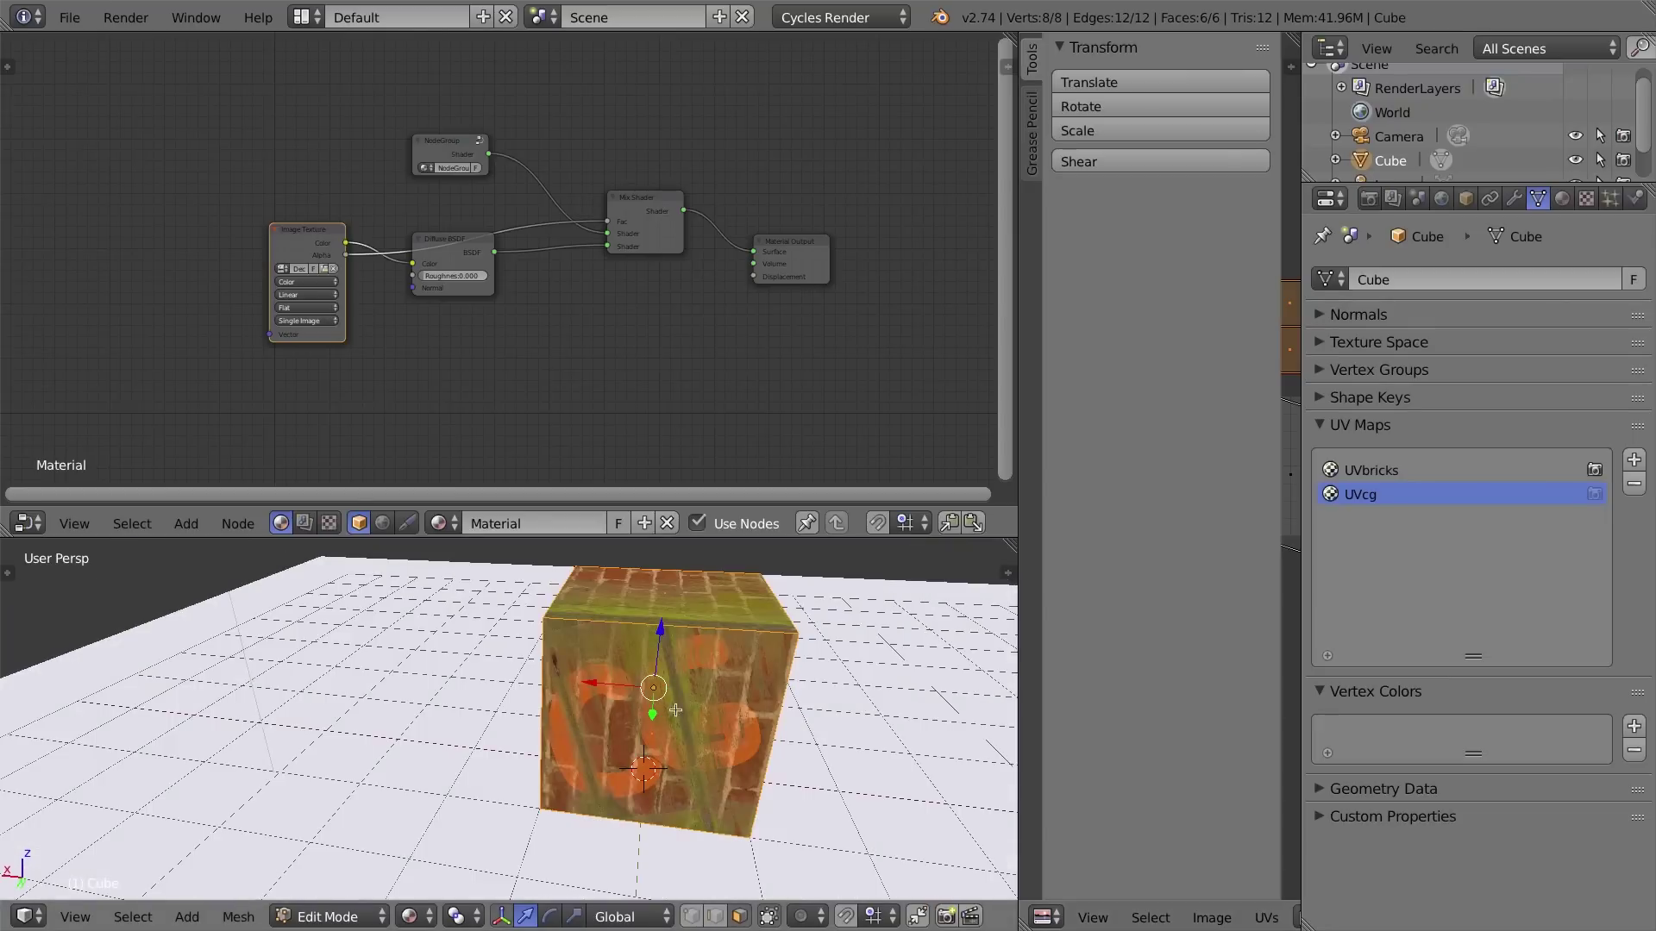
pyautogui.moveTo(795, 675); pyautogui.dragTo(743, 662, button='middle')
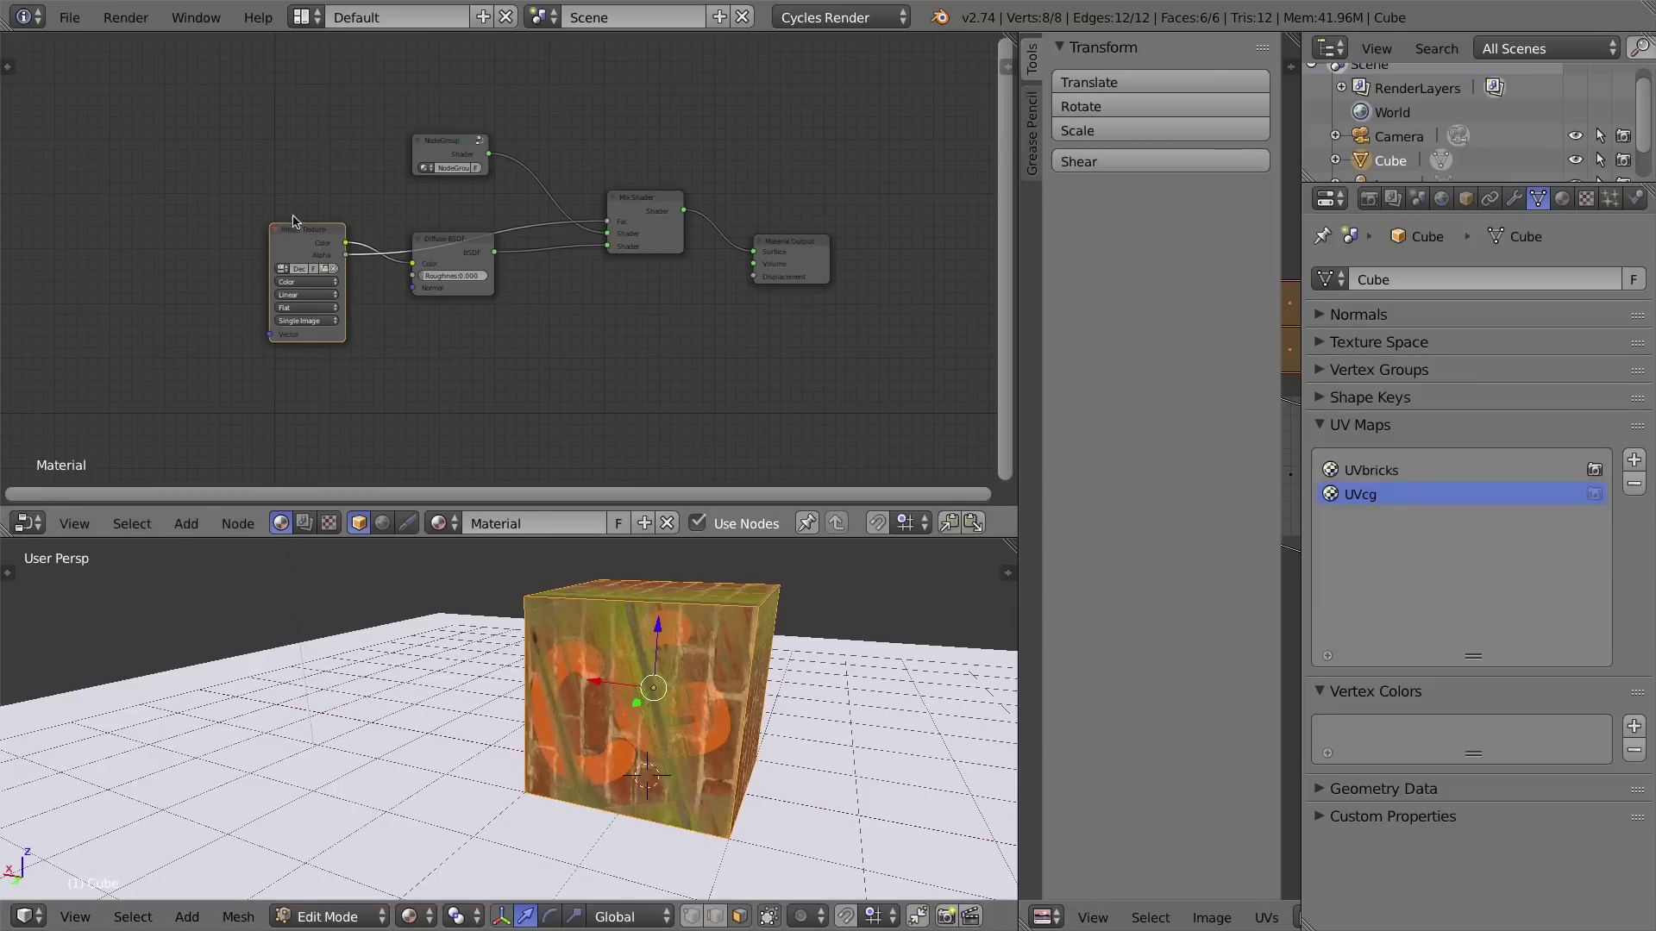
pyautogui.moveTo(294, 223); pyautogui.dragTo(286, 175)
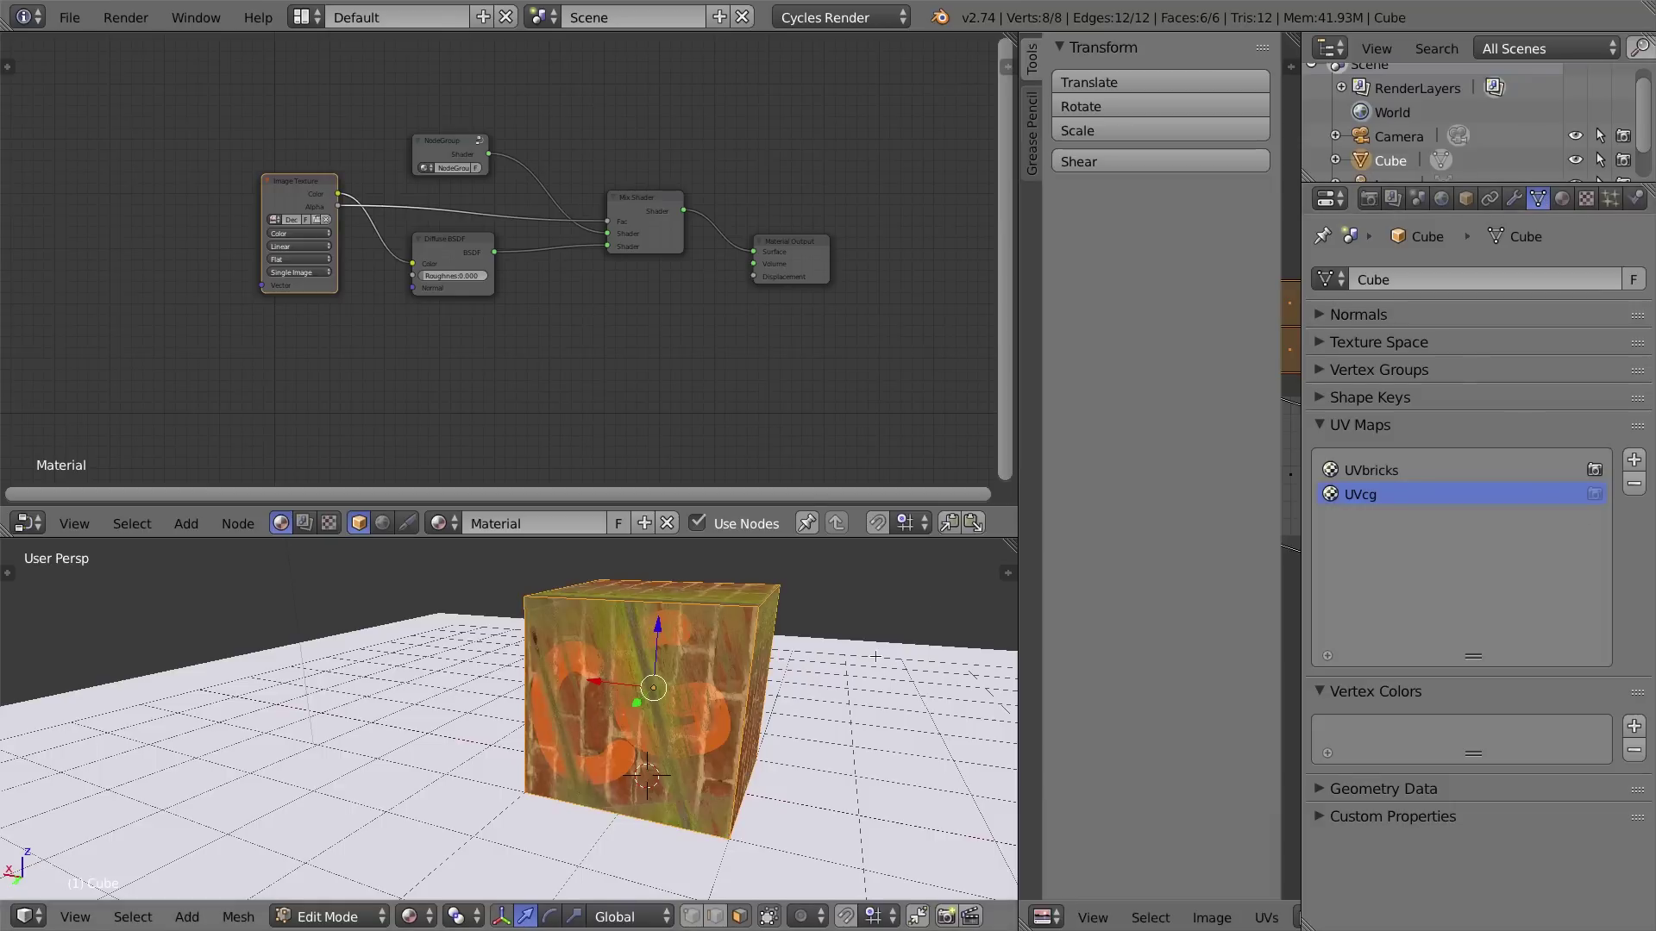
# Add a third UV map to the cube and widen the UV editor.
pyautogui.click(1635, 461)
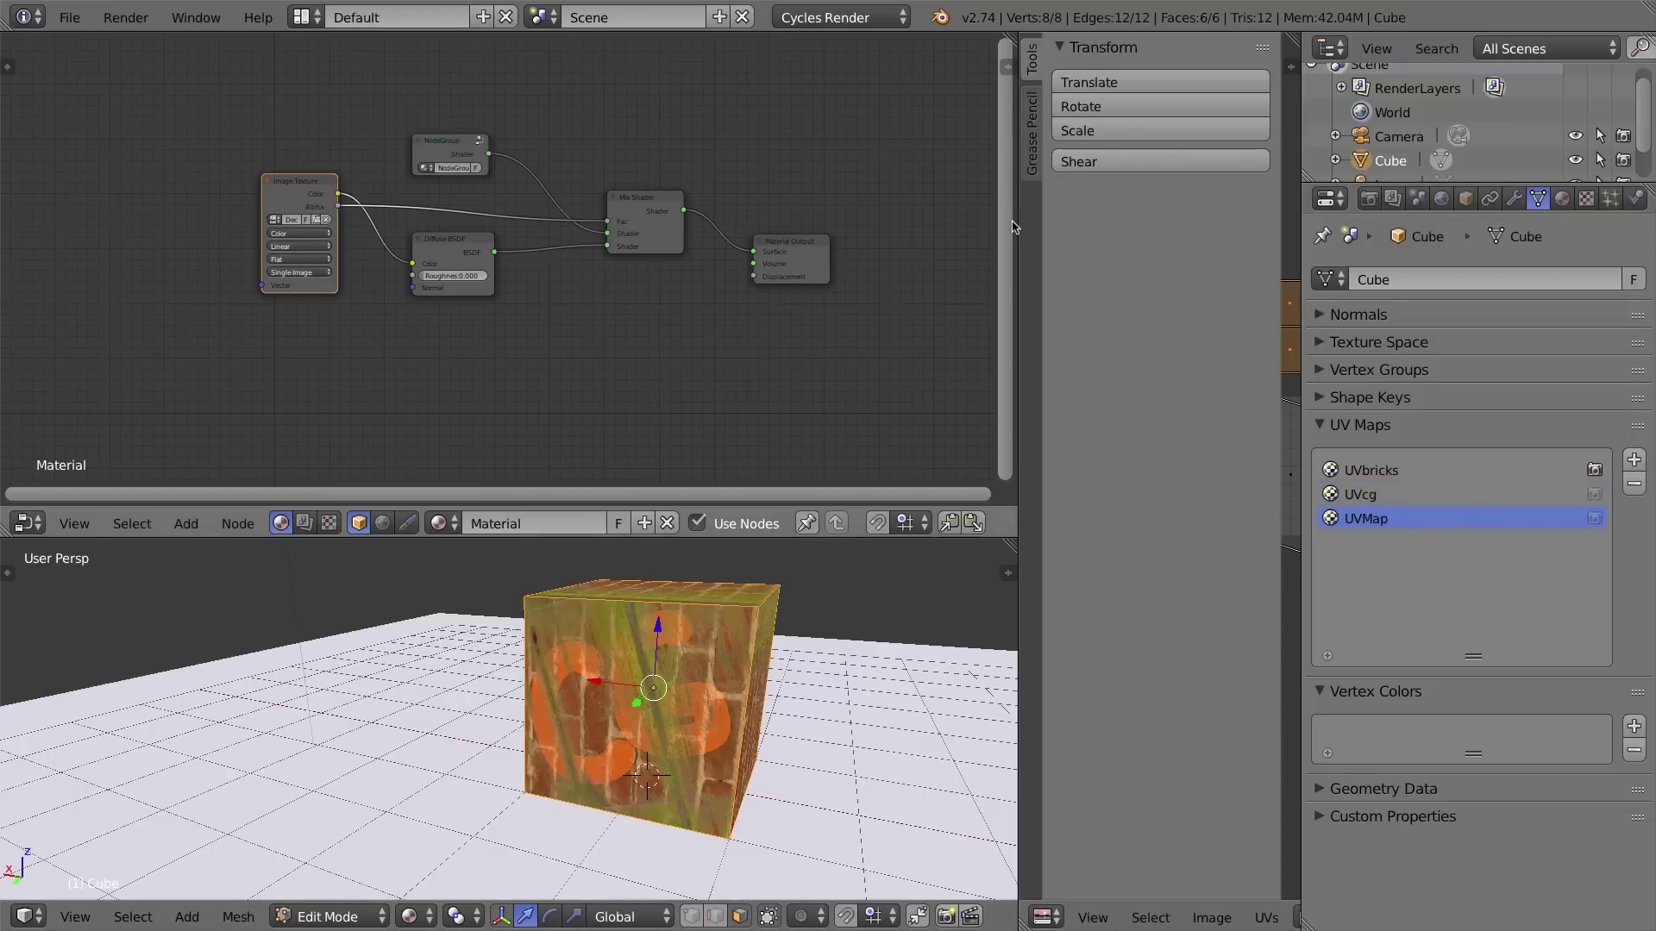
pyautogui.moveTo(1018, 225); pyautogui.dragTo(505, 226)
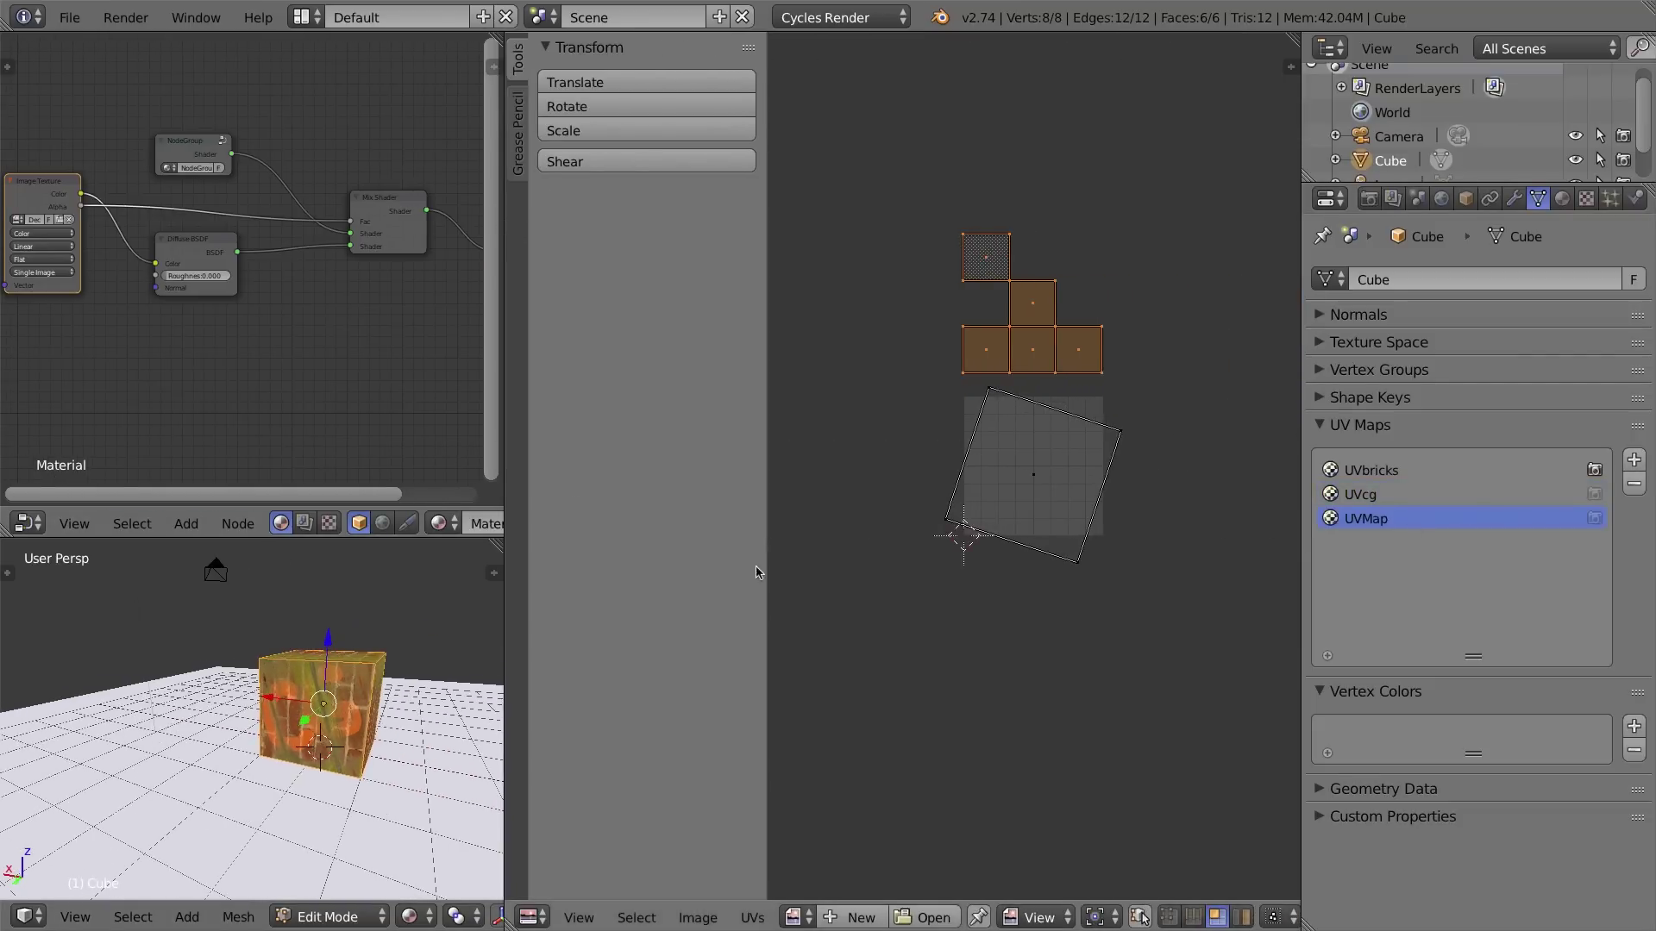
# Select the whole cube and unwrap it into the third UV map using Smart UV Project with an angle limit of 66.
pyautogui.press('Tab')
pyautogui.press('Tab')
pyautogui.moveTo(310, 663); pyautogui.dragTo(268, 687, button='middle')
pyautogui.scroll(5, 267, 688)
pyautogui.scroll(-3, 267, 688)
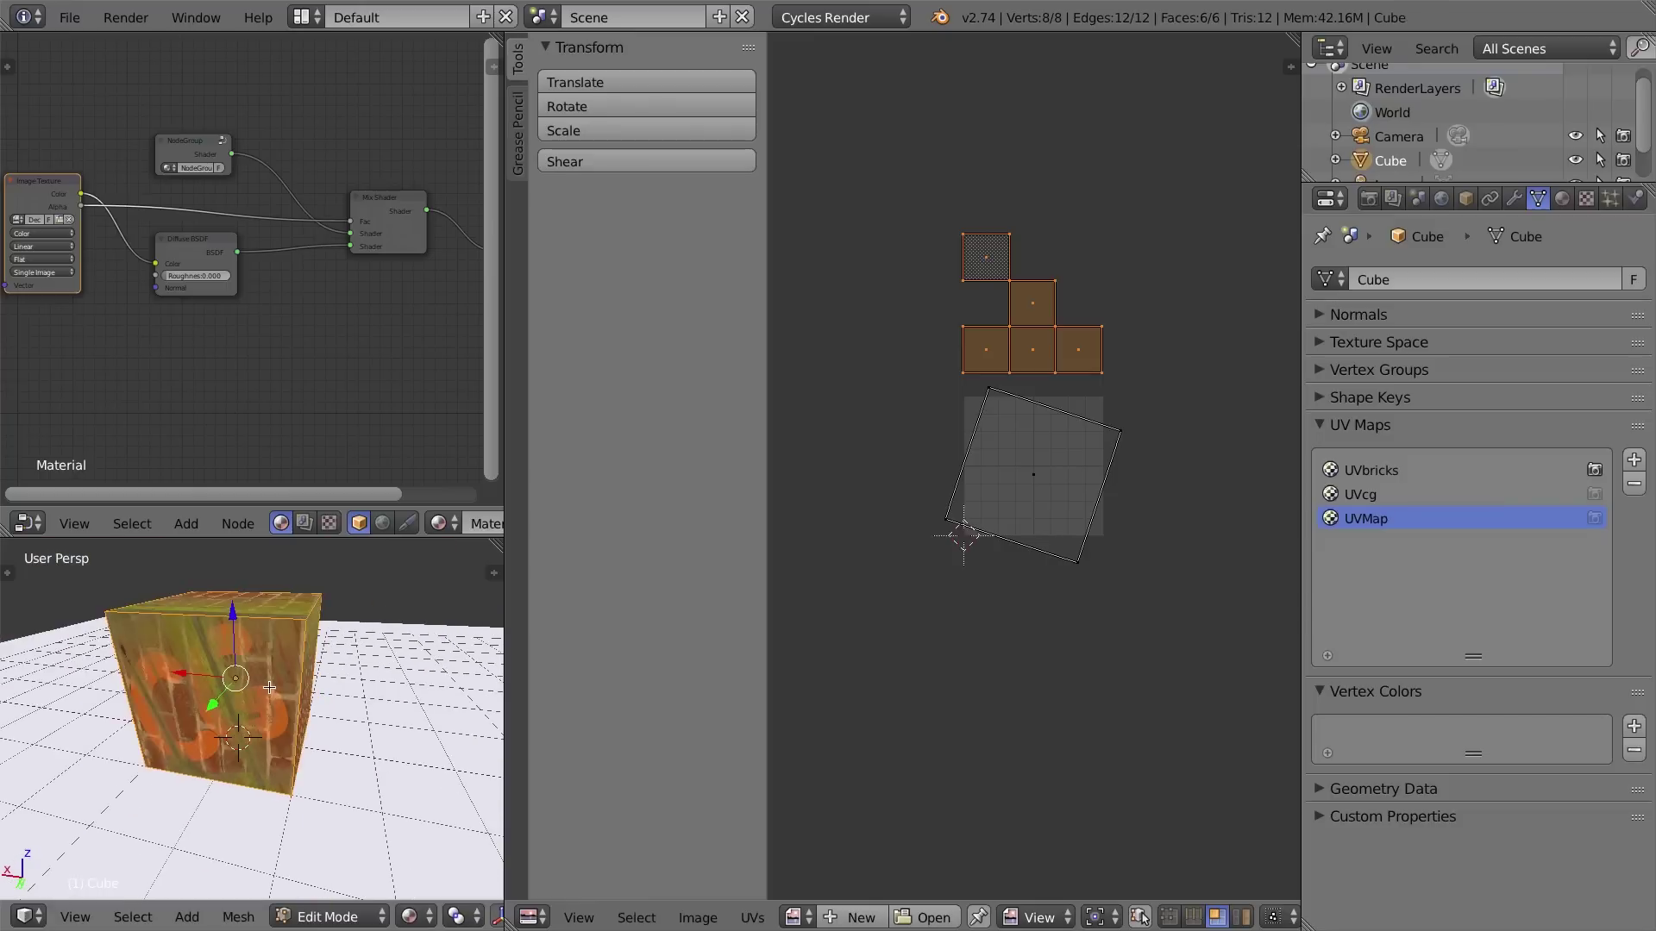
pyautogui.press('a')
pyautogui.press('a')
pyautogui.press('u')
pyautogui.press('u')
pyautogui.click(259, 656)
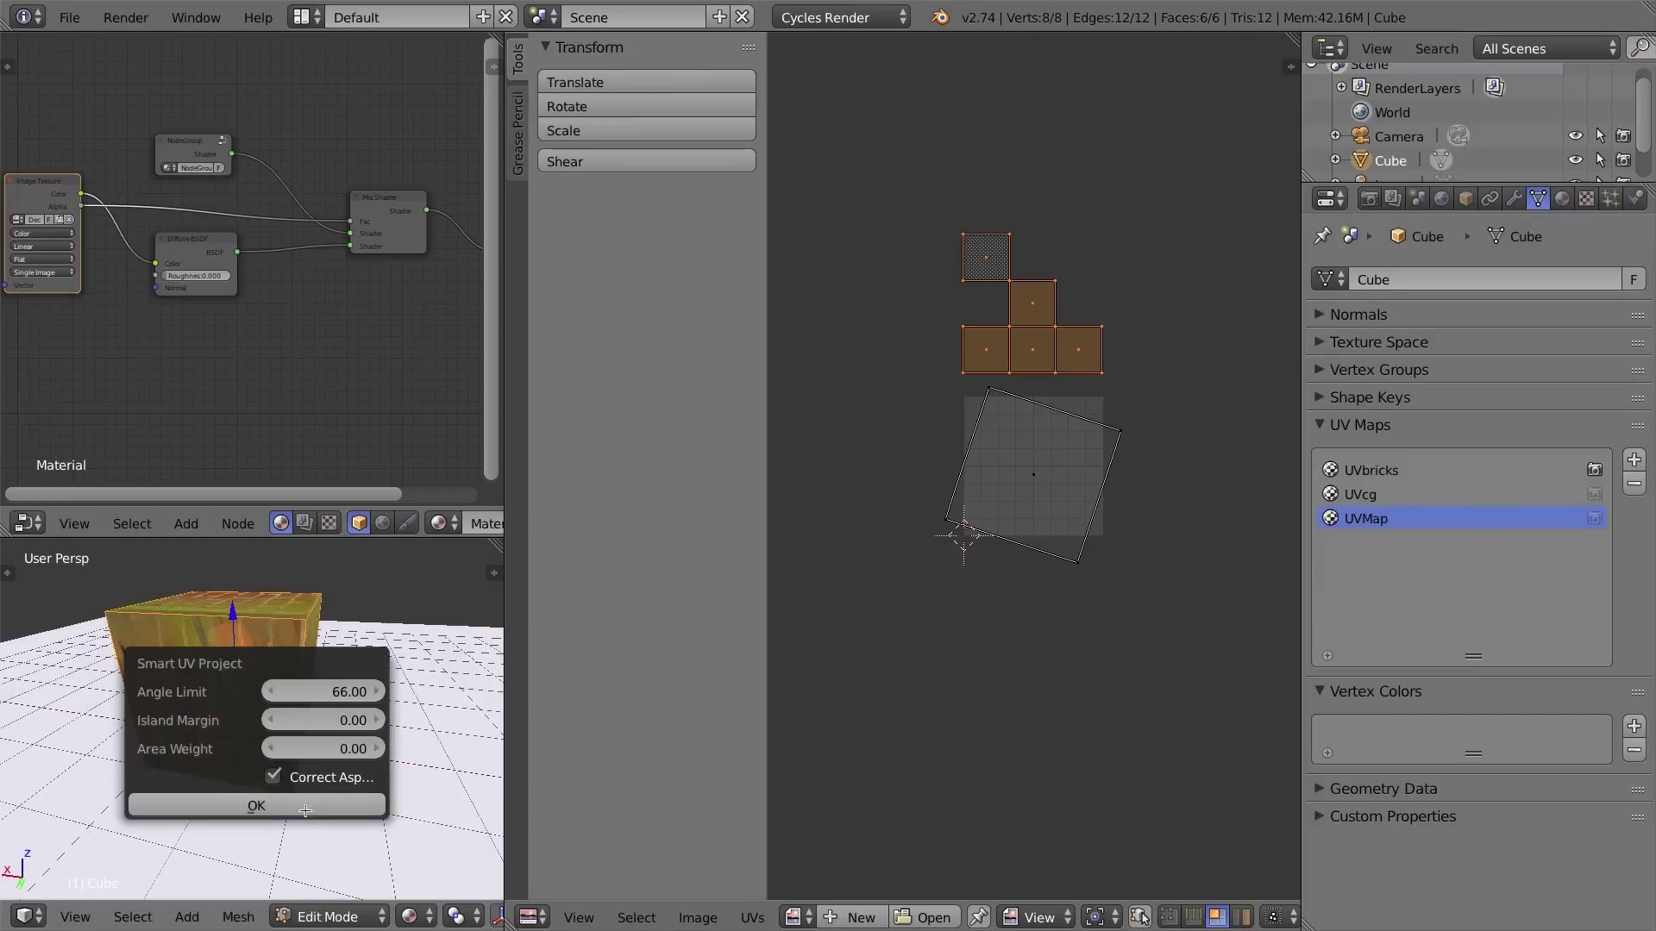
pyautogui.click(302, 807)
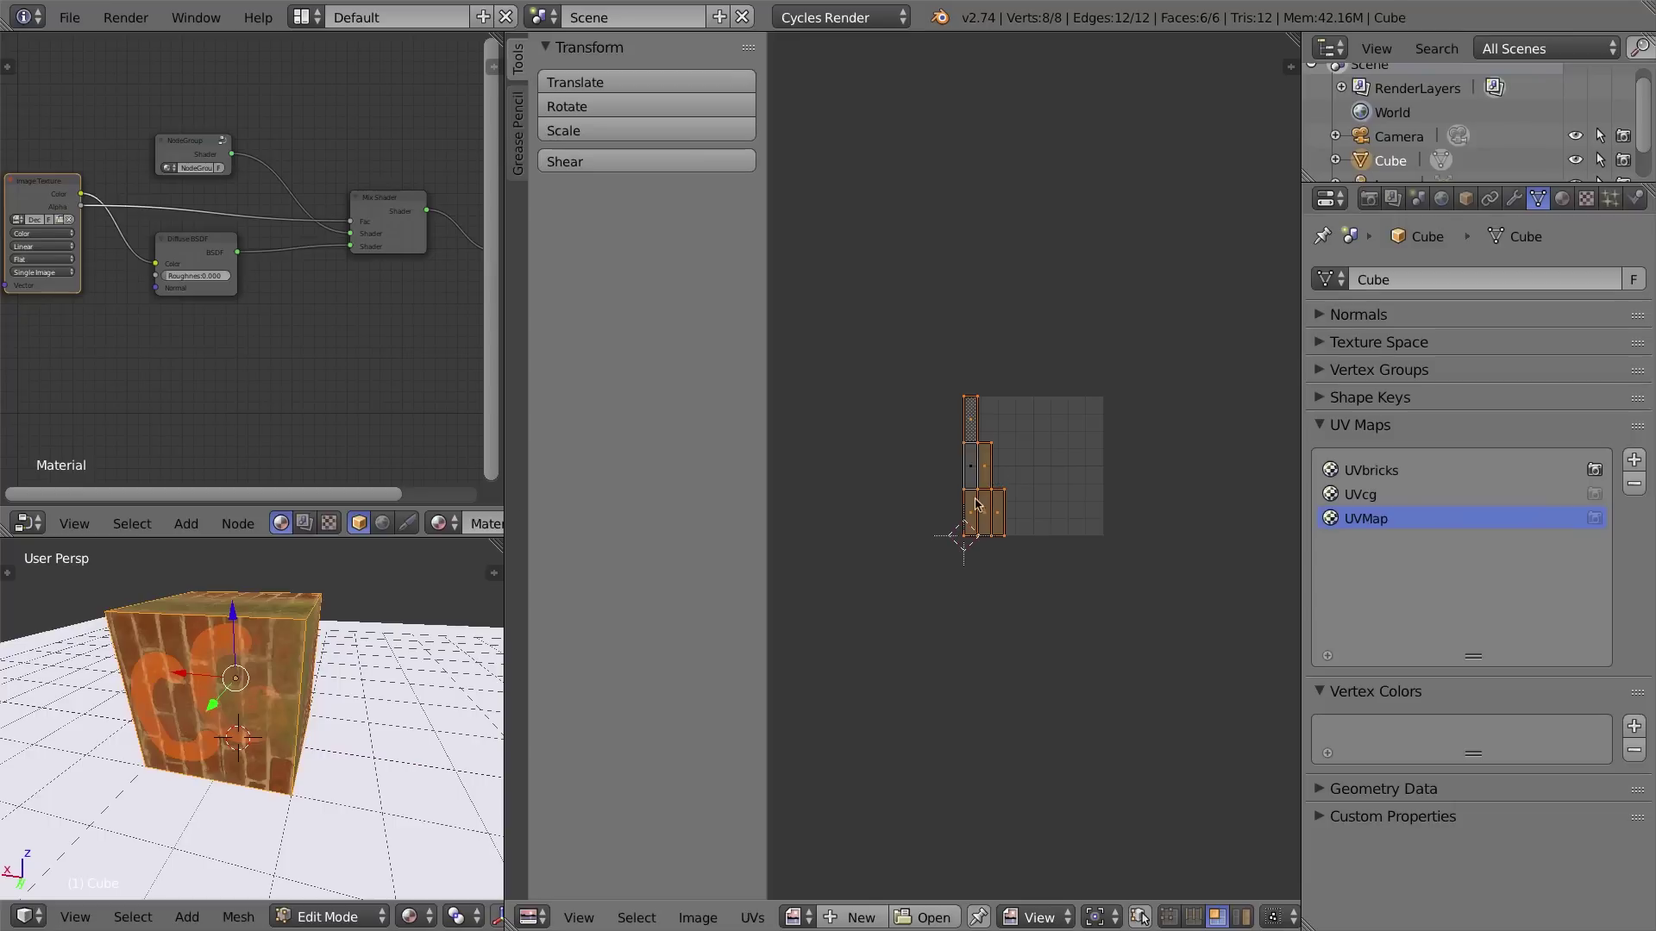
# Repeat the Smart UV Project on the cube with aspect correction turned off.
pyautogui.press('u')
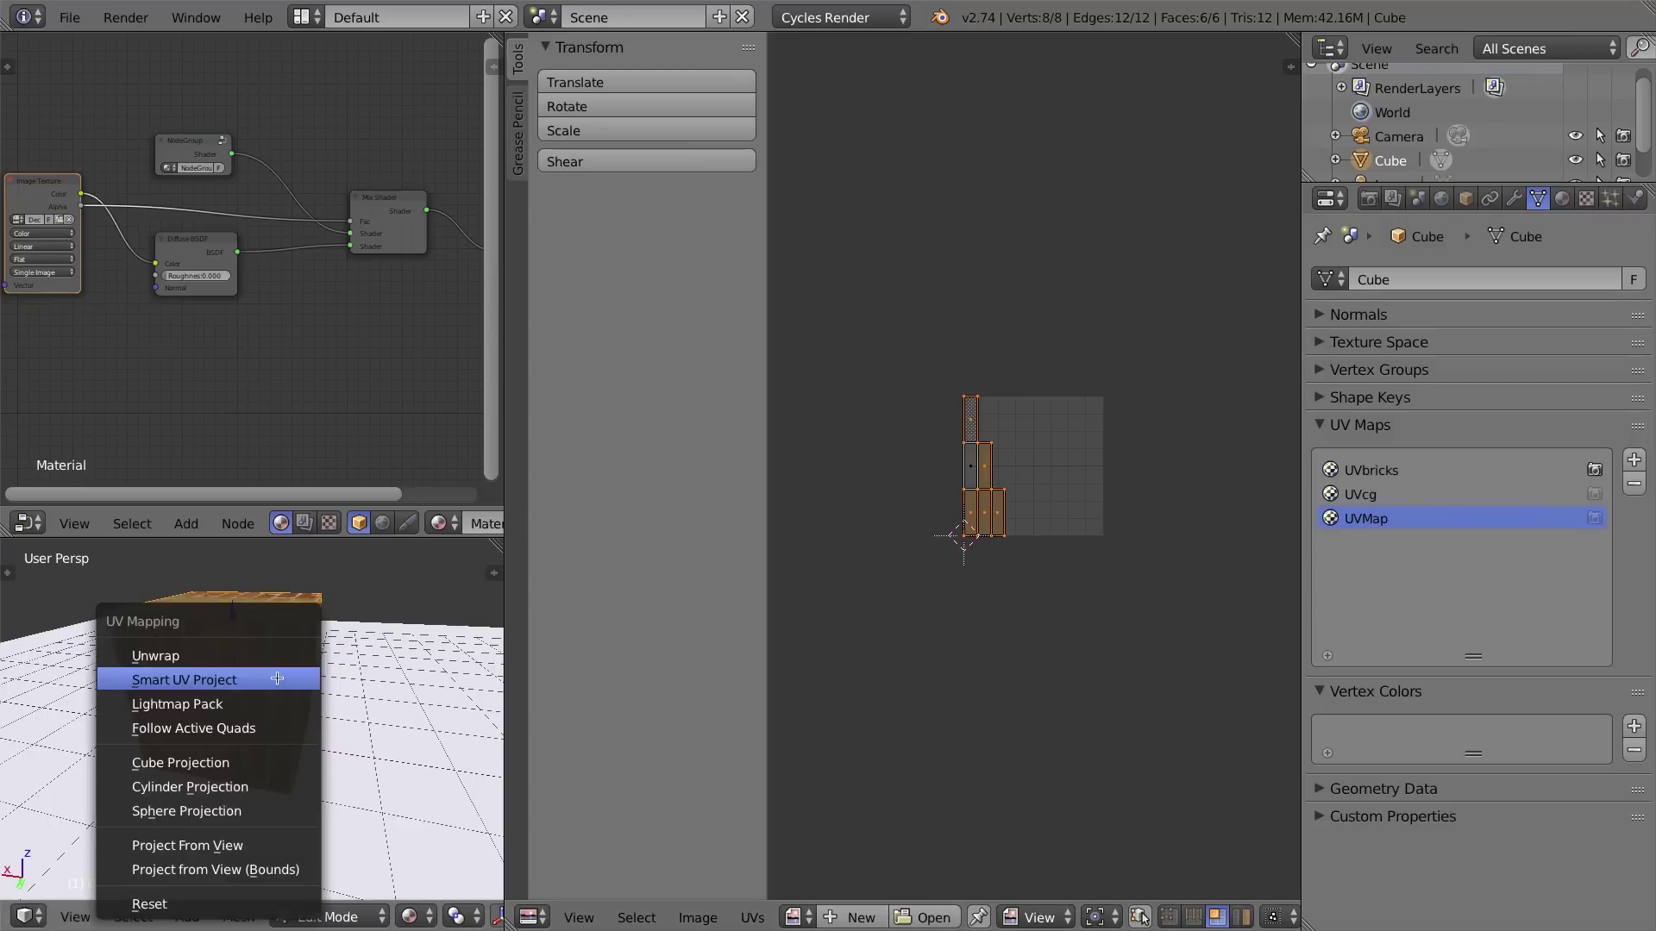
pyautogui.click(215, 681)
pyautogui.click(230, 797)
pyautogui.click(231, 799)
pyautogui.click(230, 800)
pyautogui.click(249, 818)
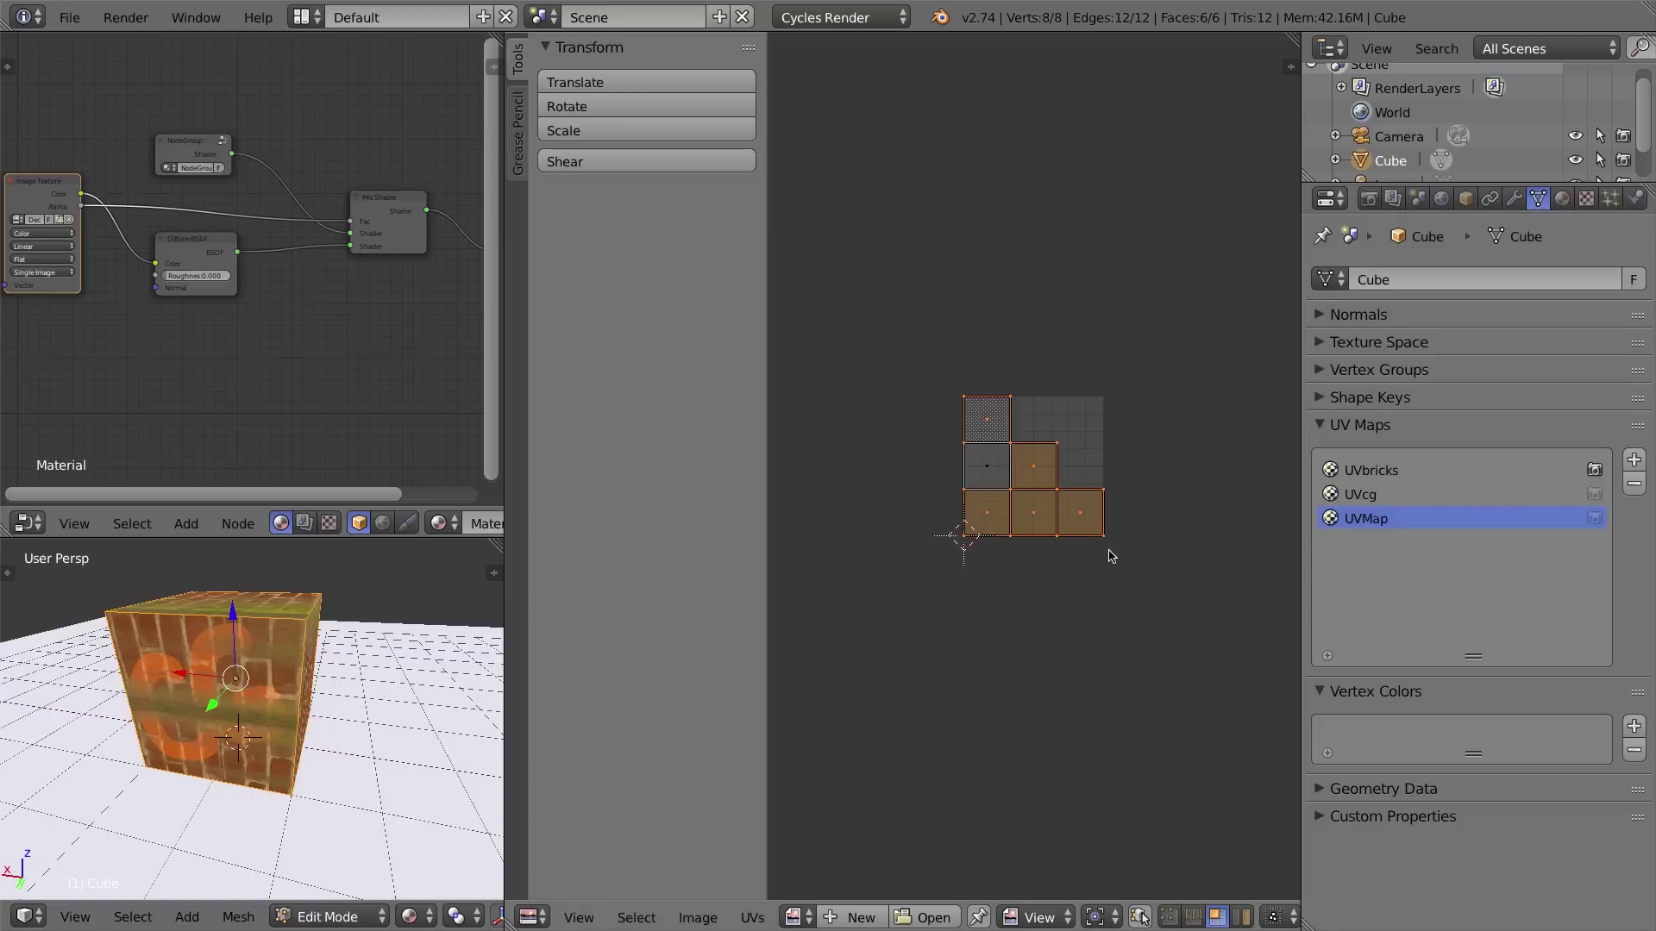
# Display DecalLeakingMossy0025_1_S.png in the UV editor and unwrap the cube with Smart UV Project, turning aspect correction back on.
pyautogui.click(797, 916)
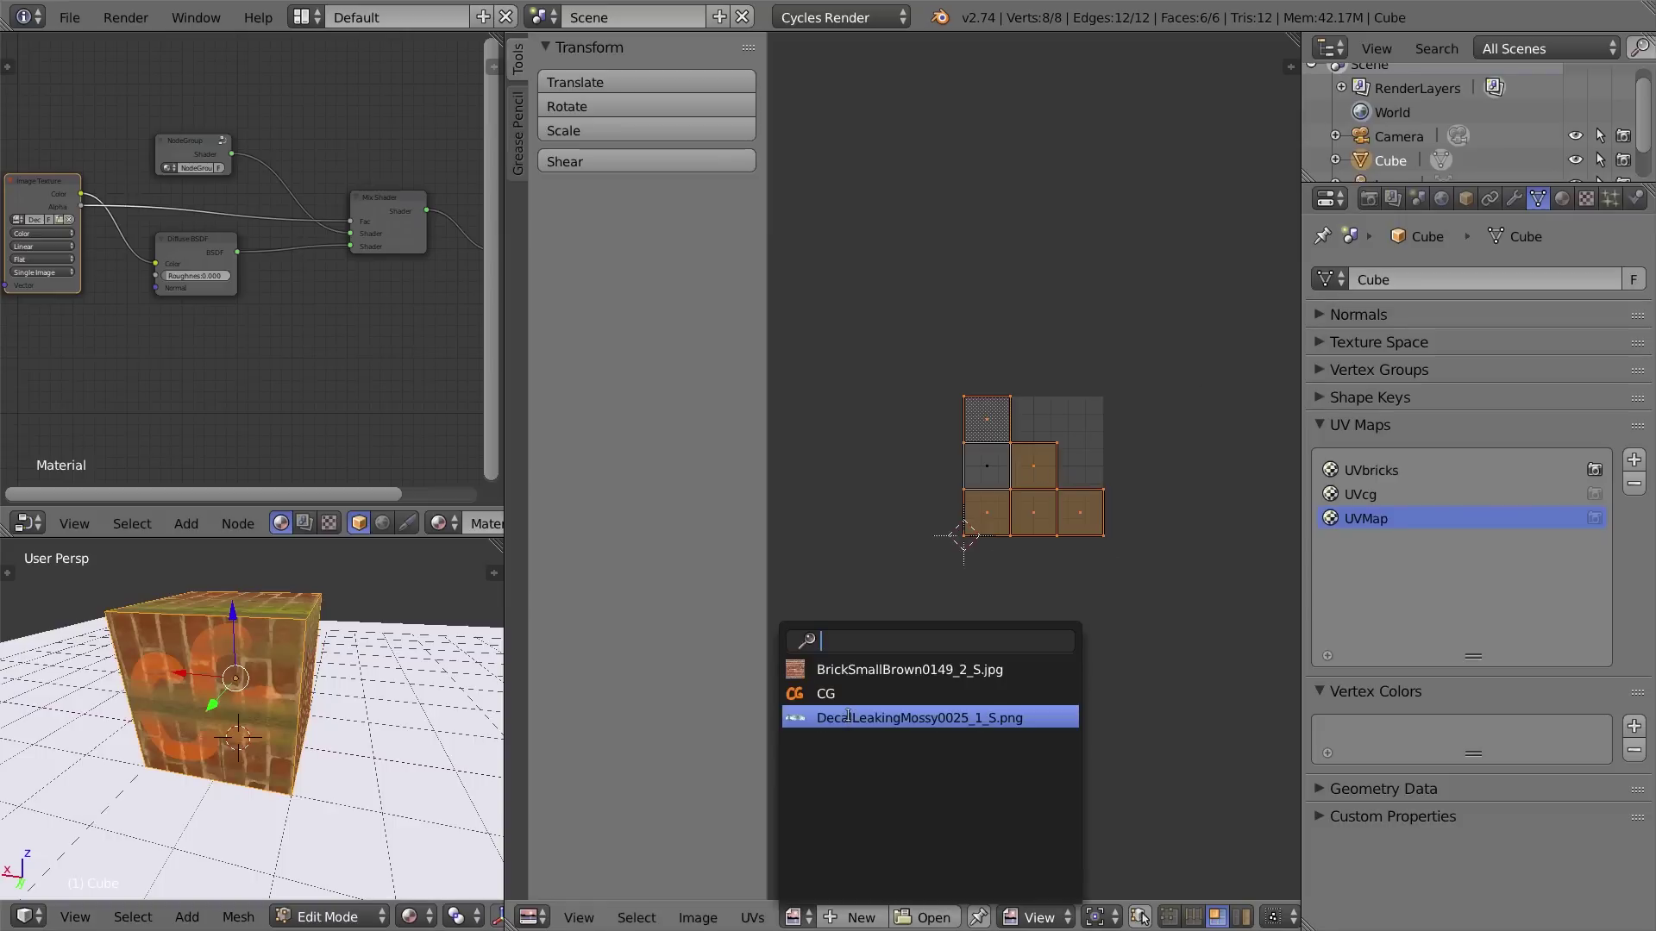
pyautogui.click(848, 717)
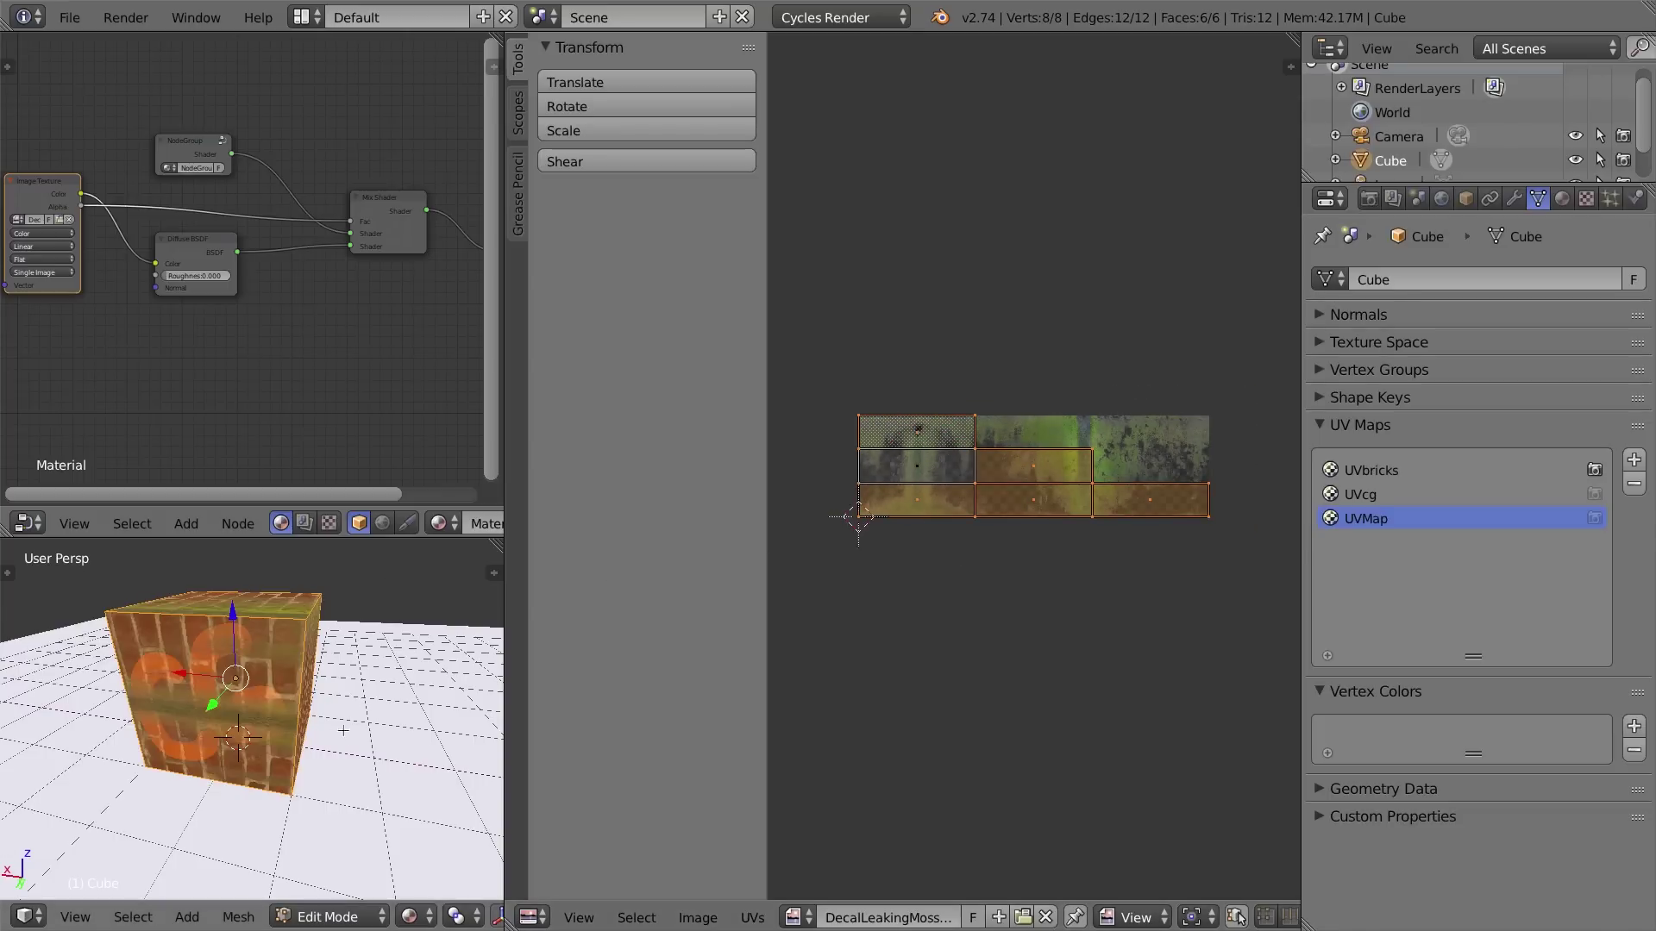
pyautogui.press('u')
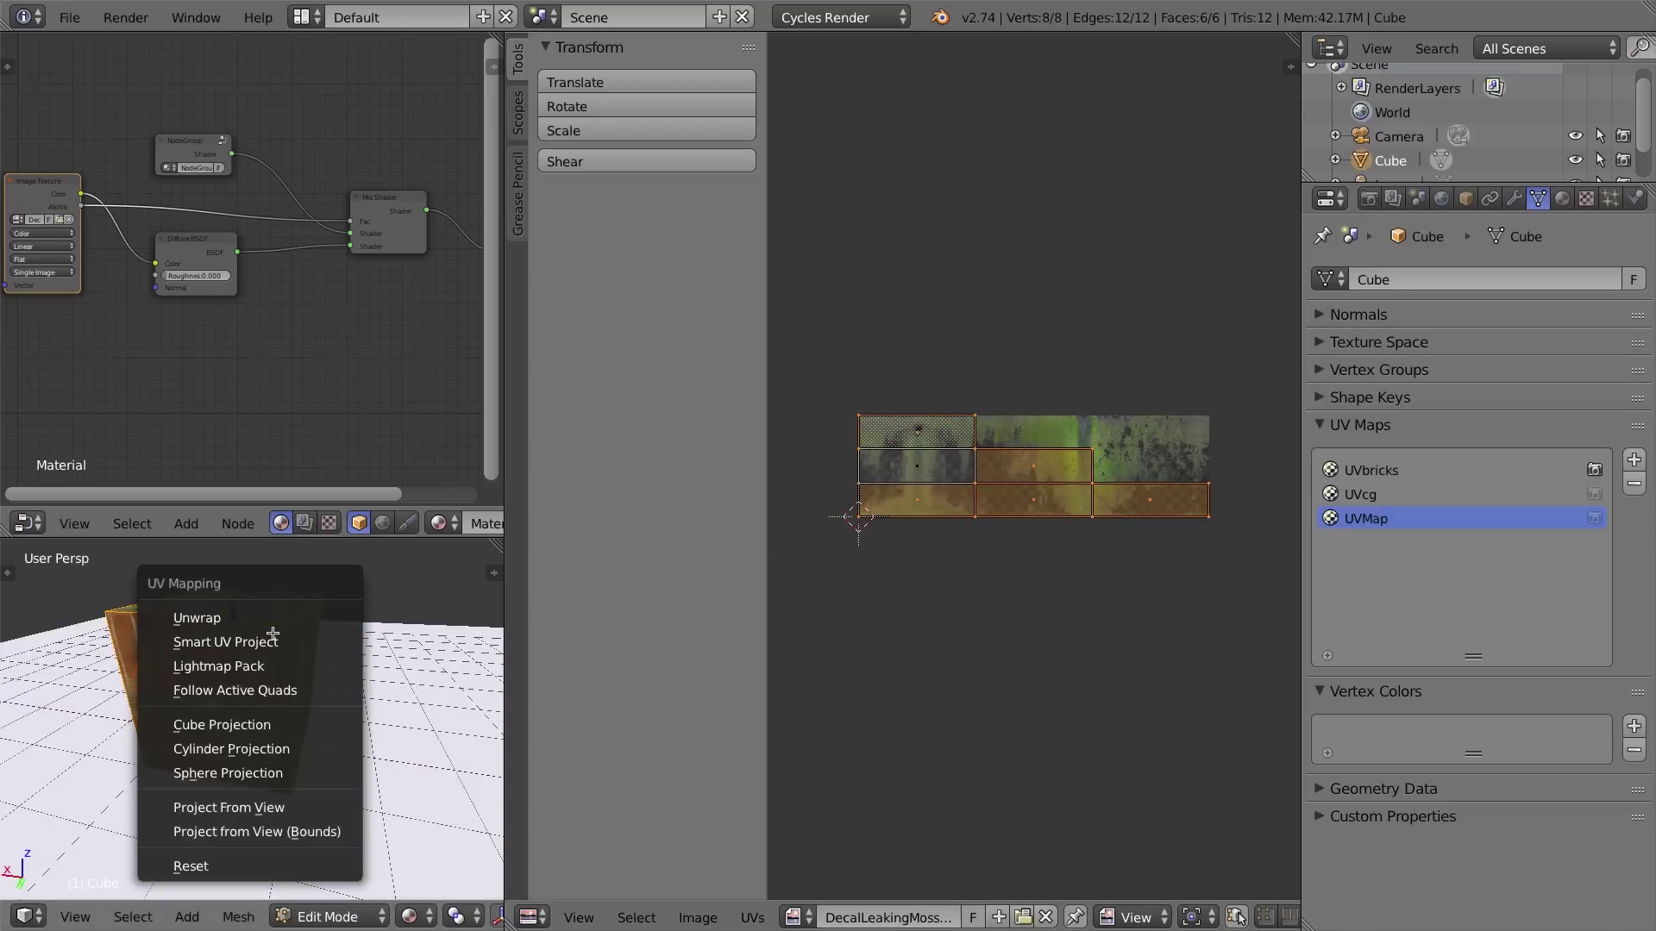
pyautogui.click(277, 639)
pyautogui.click(290, 759)
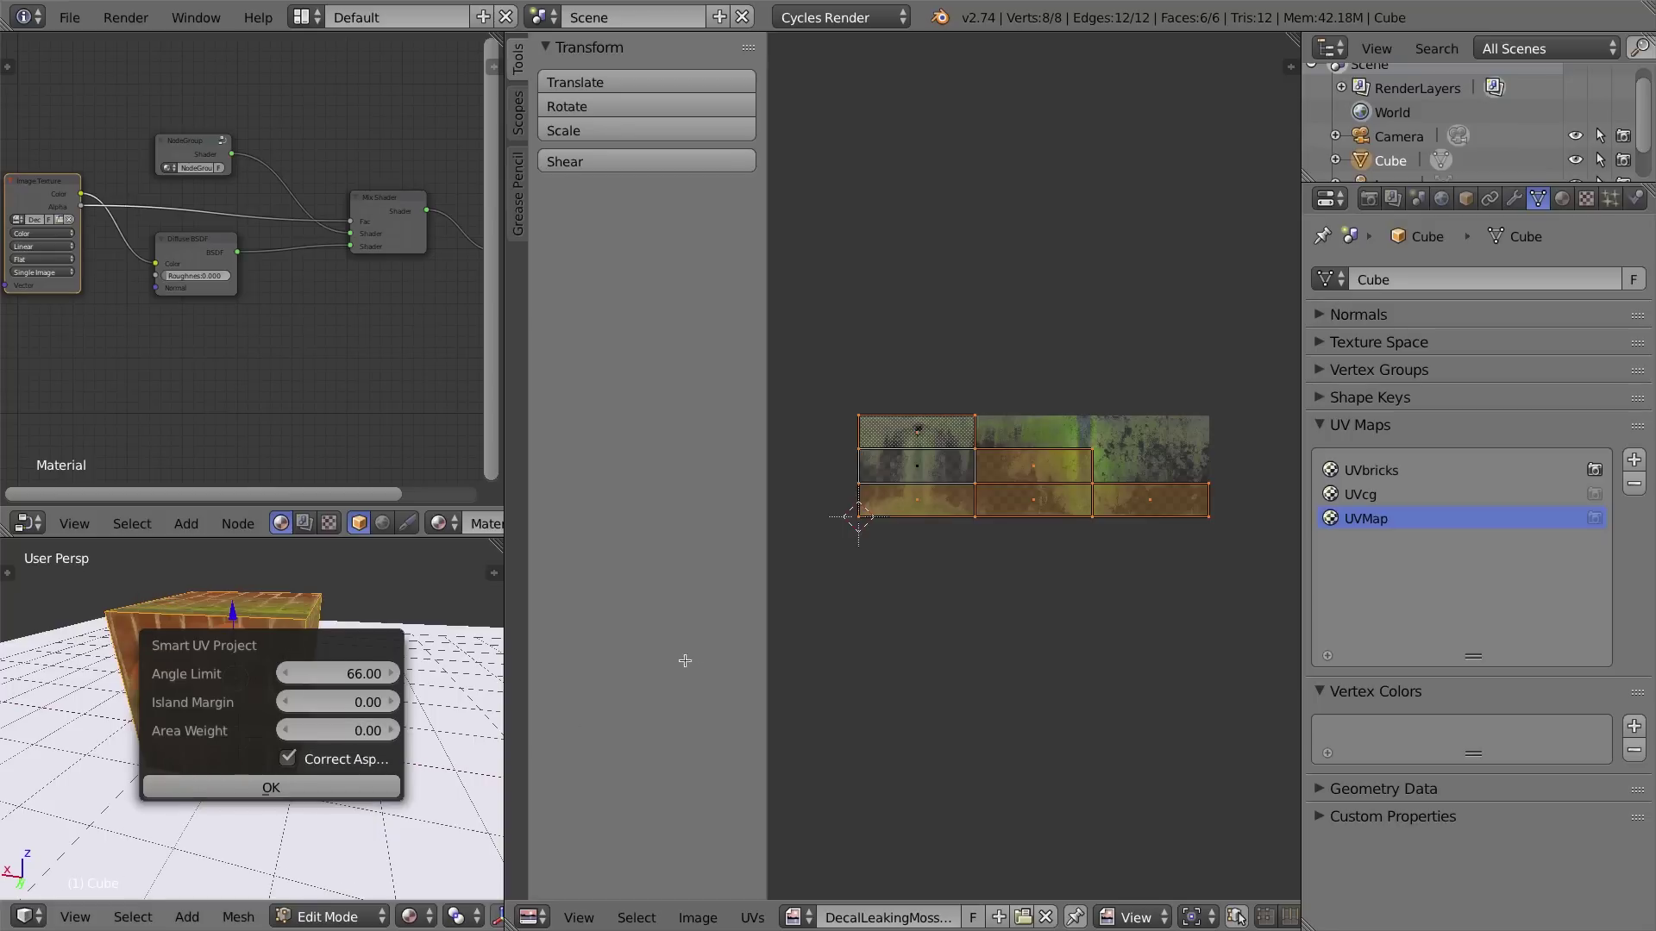
pyautogui.click(277, 788)
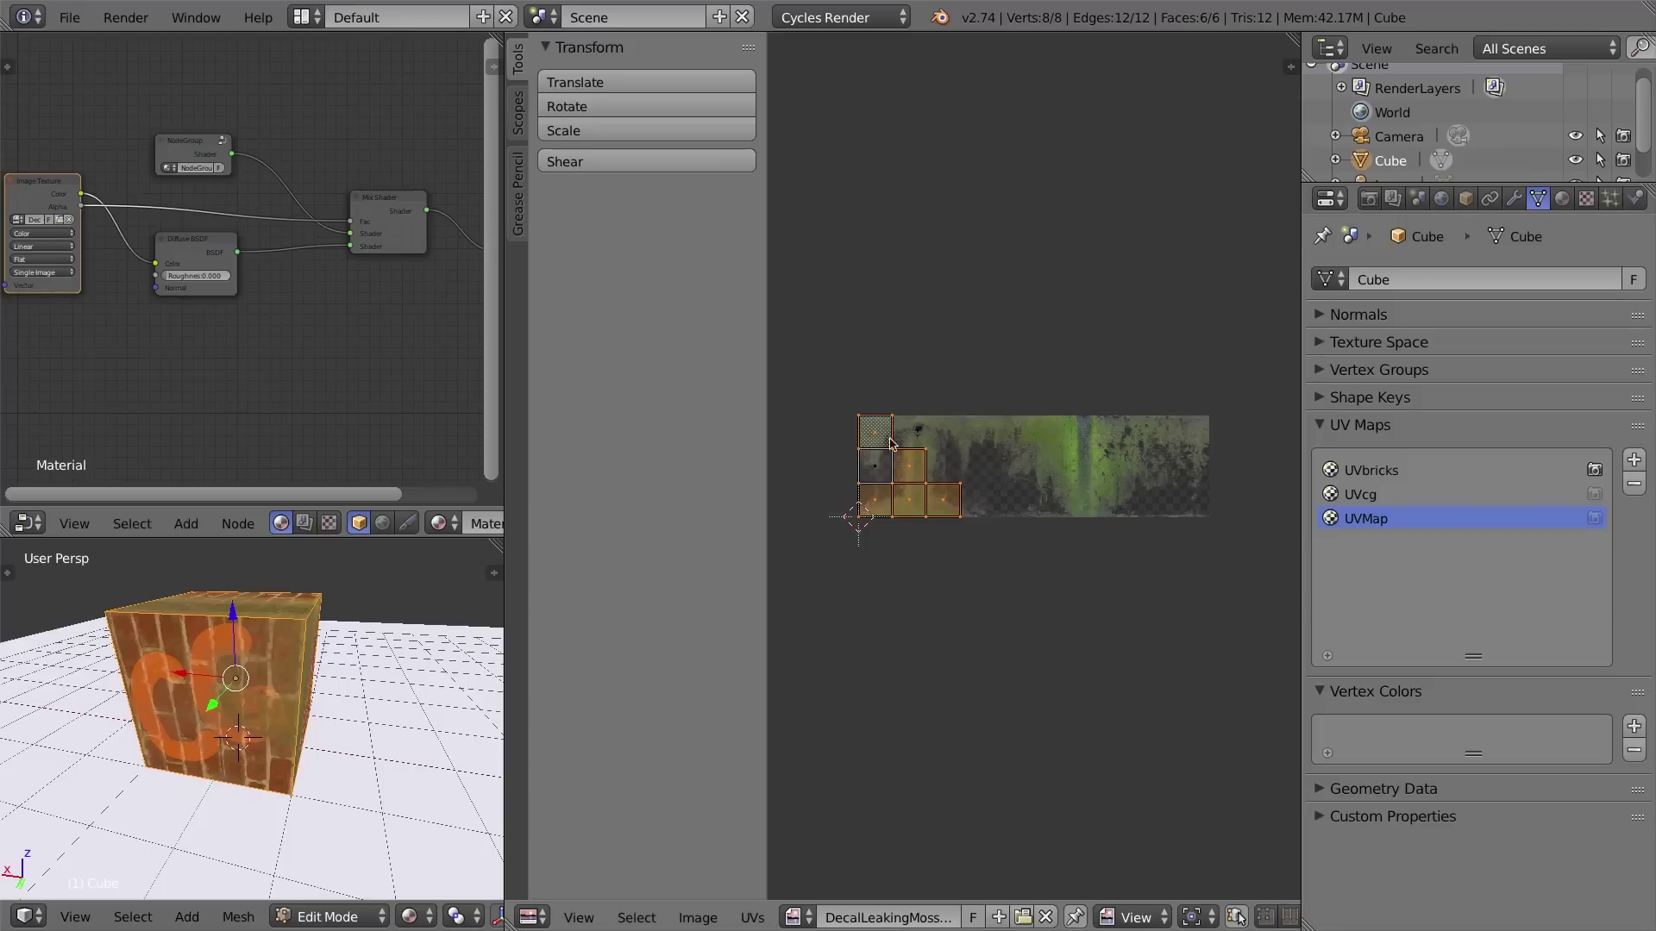
# Move the top face's UV island onto the speckled moss area right of the image's bright green streak and rescale it slightly.
pyautogui.scroll(-3, 1002, 459)
pyautogui.scroll(5, 985, 442)
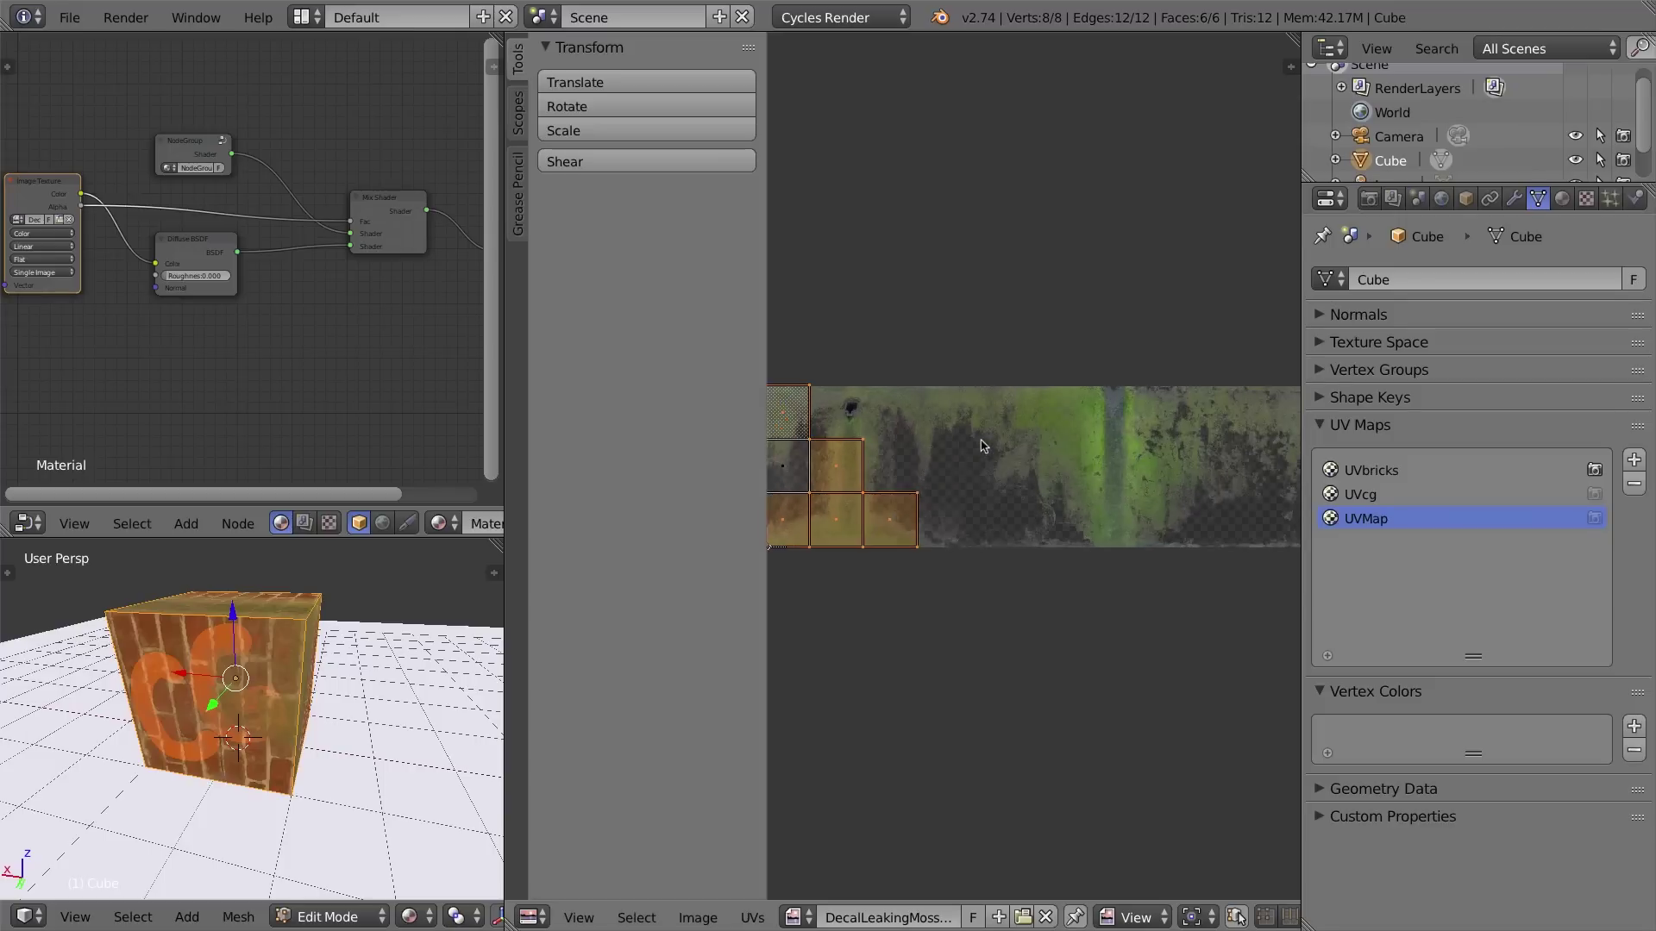
pyautogui.scroll(-2, 986, 437)
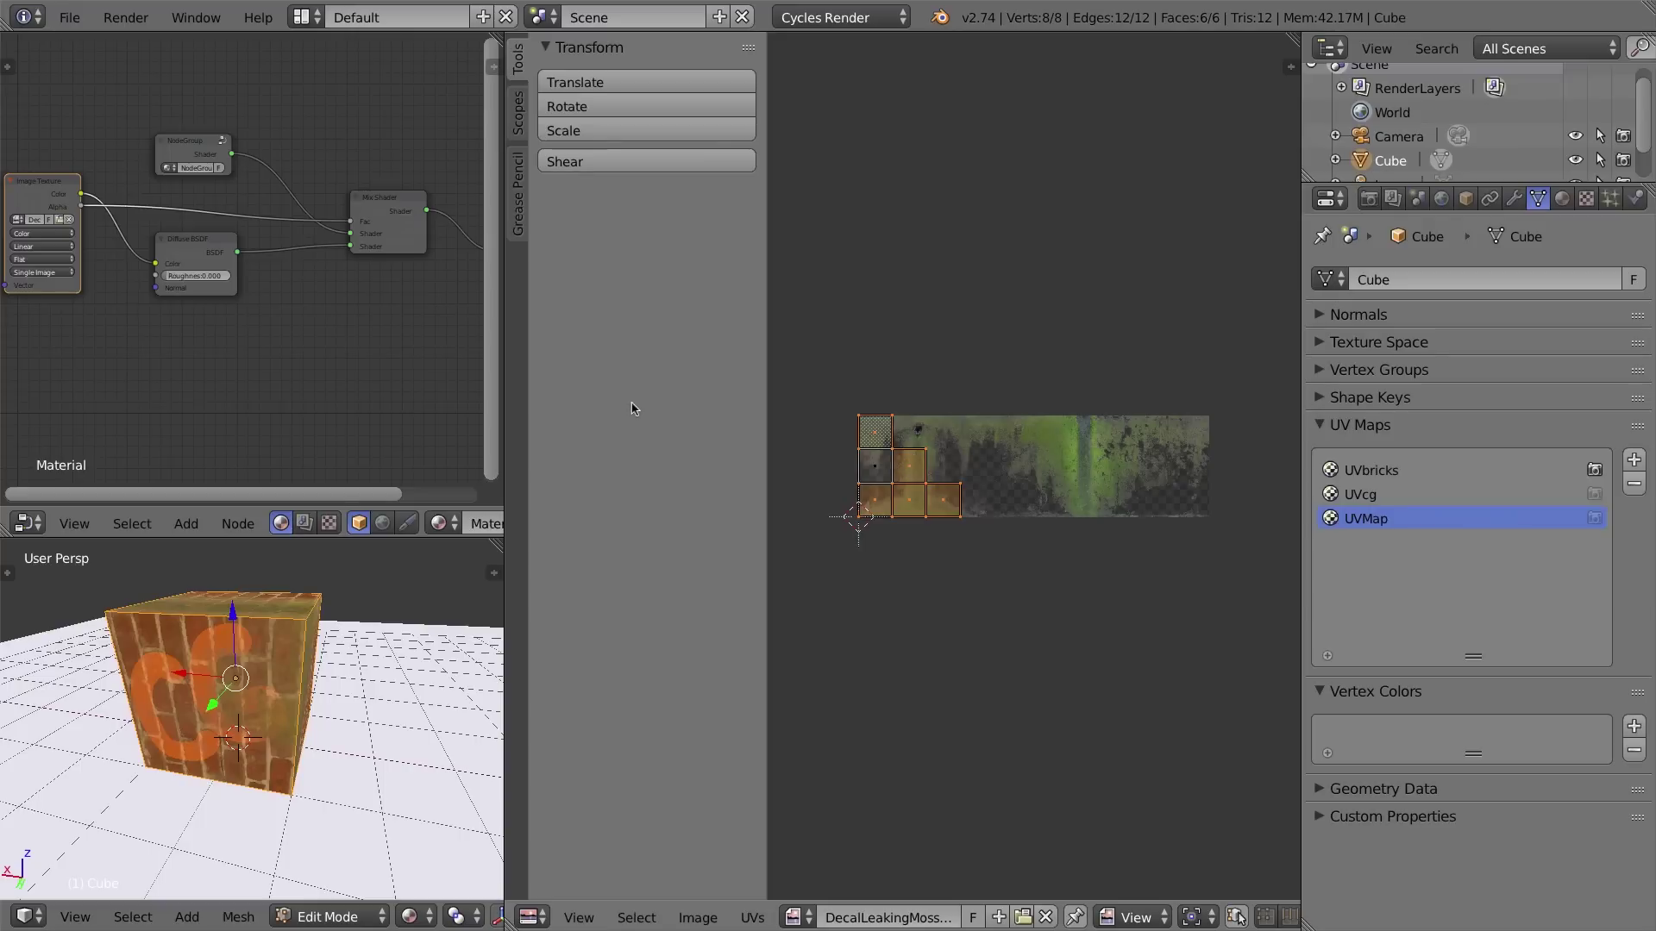
pyautogui.rightClick(912, 464)
pyautogui.press('g')
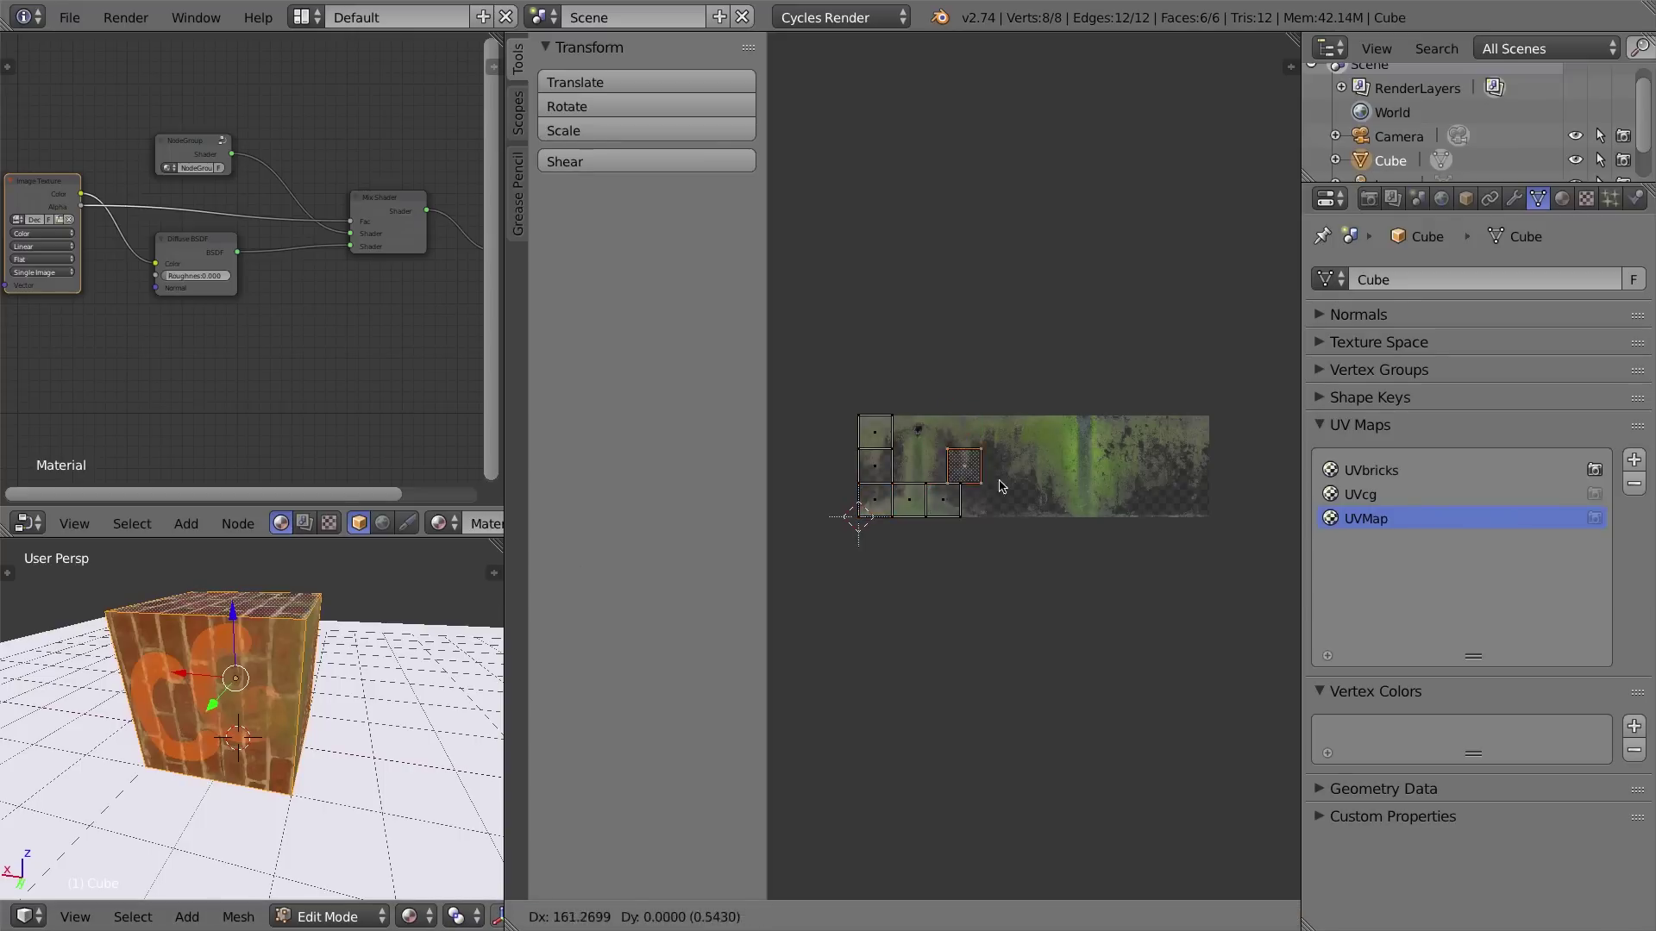
pyautogui.click(1018, 473)
pyautogui.moveTo(221, 632); pyautogui.dragTo(171, 692, button='middle')
pyautogui.press('g')
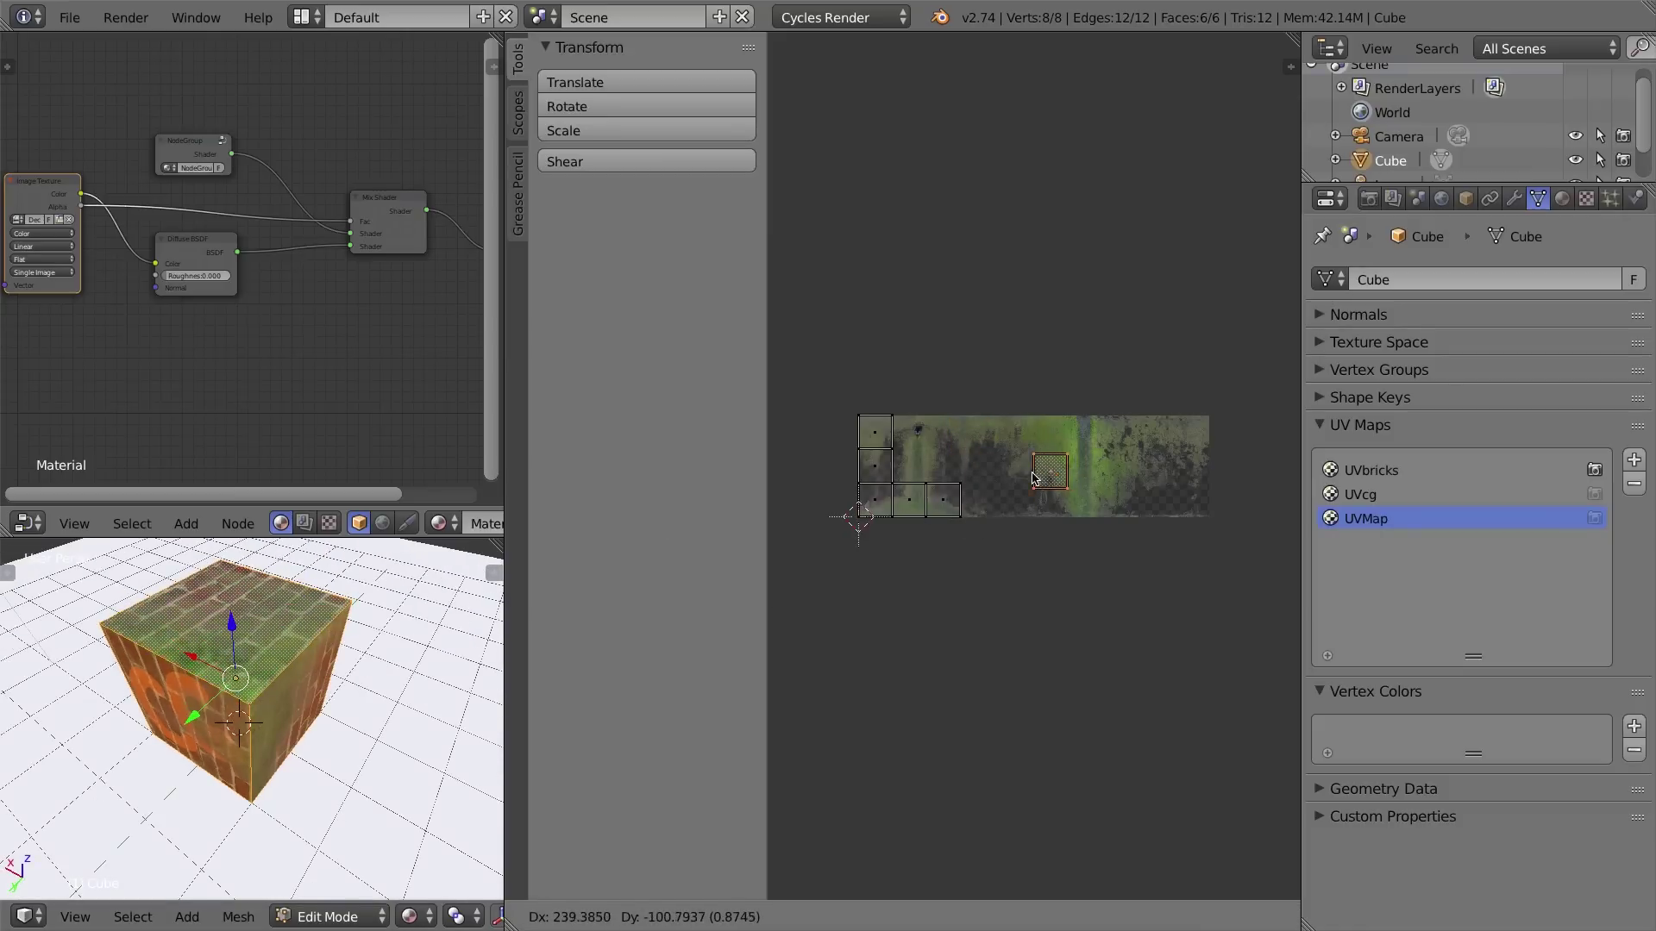
pyautogui.click(1135, 462)
pyautogui.press('s')
pyautogui.click(1161, 512)
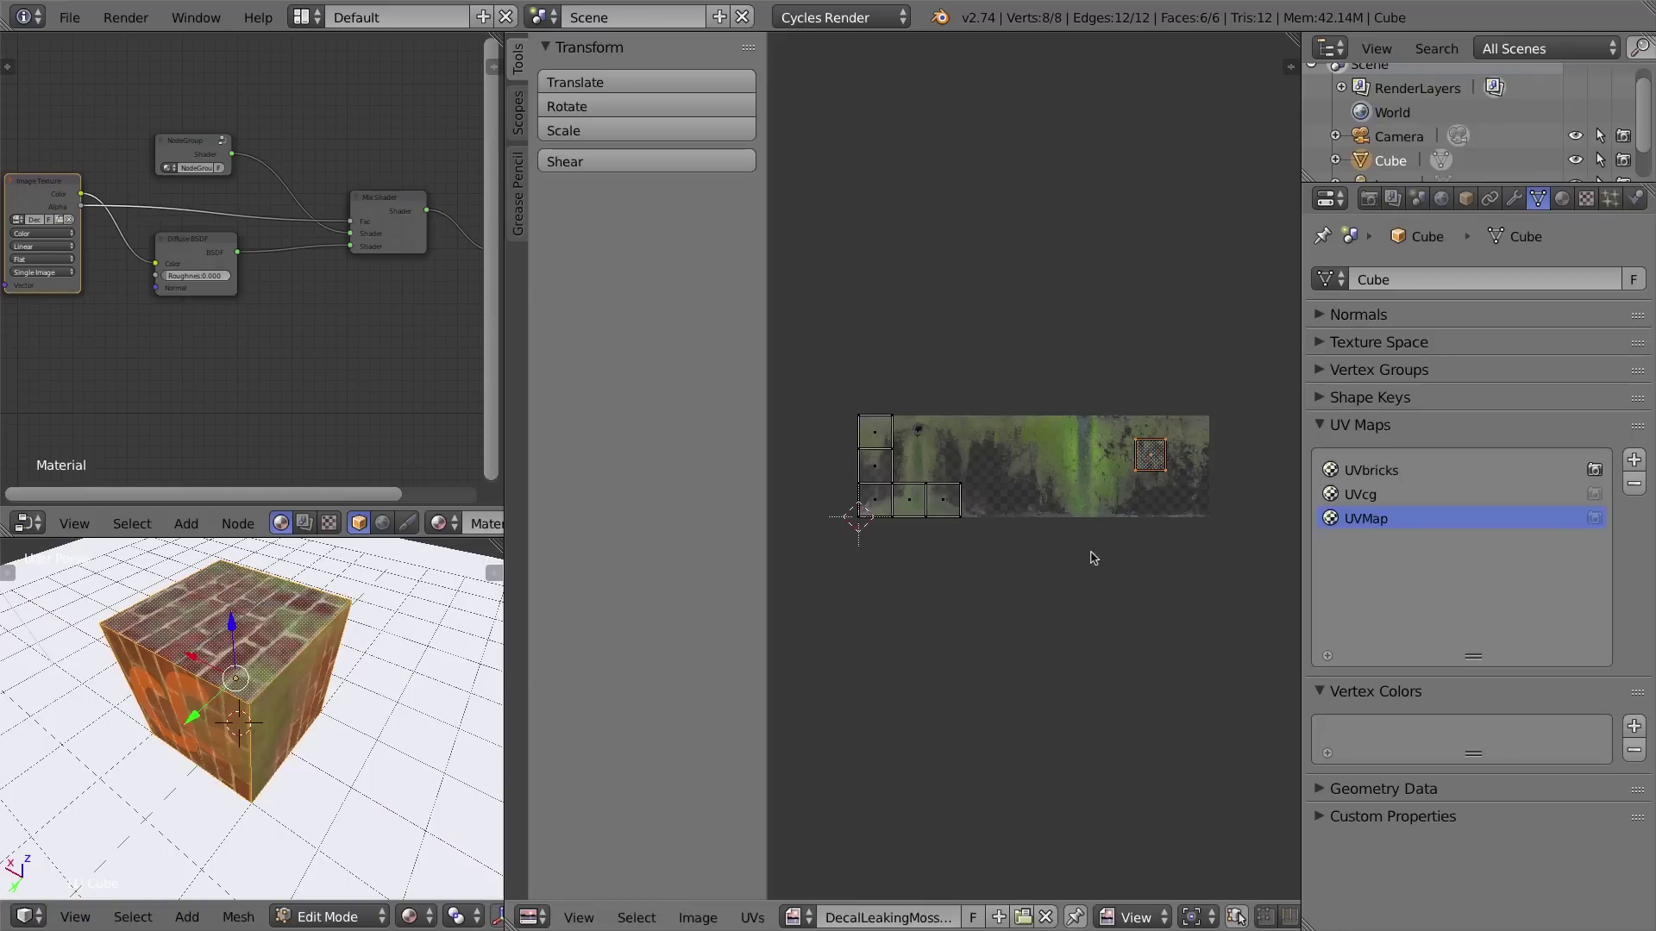
# Move the plain brick side face's UV island onto the dark mossy patch left of the bright green streak, after trying the image's right end.
pyautogui.rightClick(954, 497)
pyautogui.press('g')
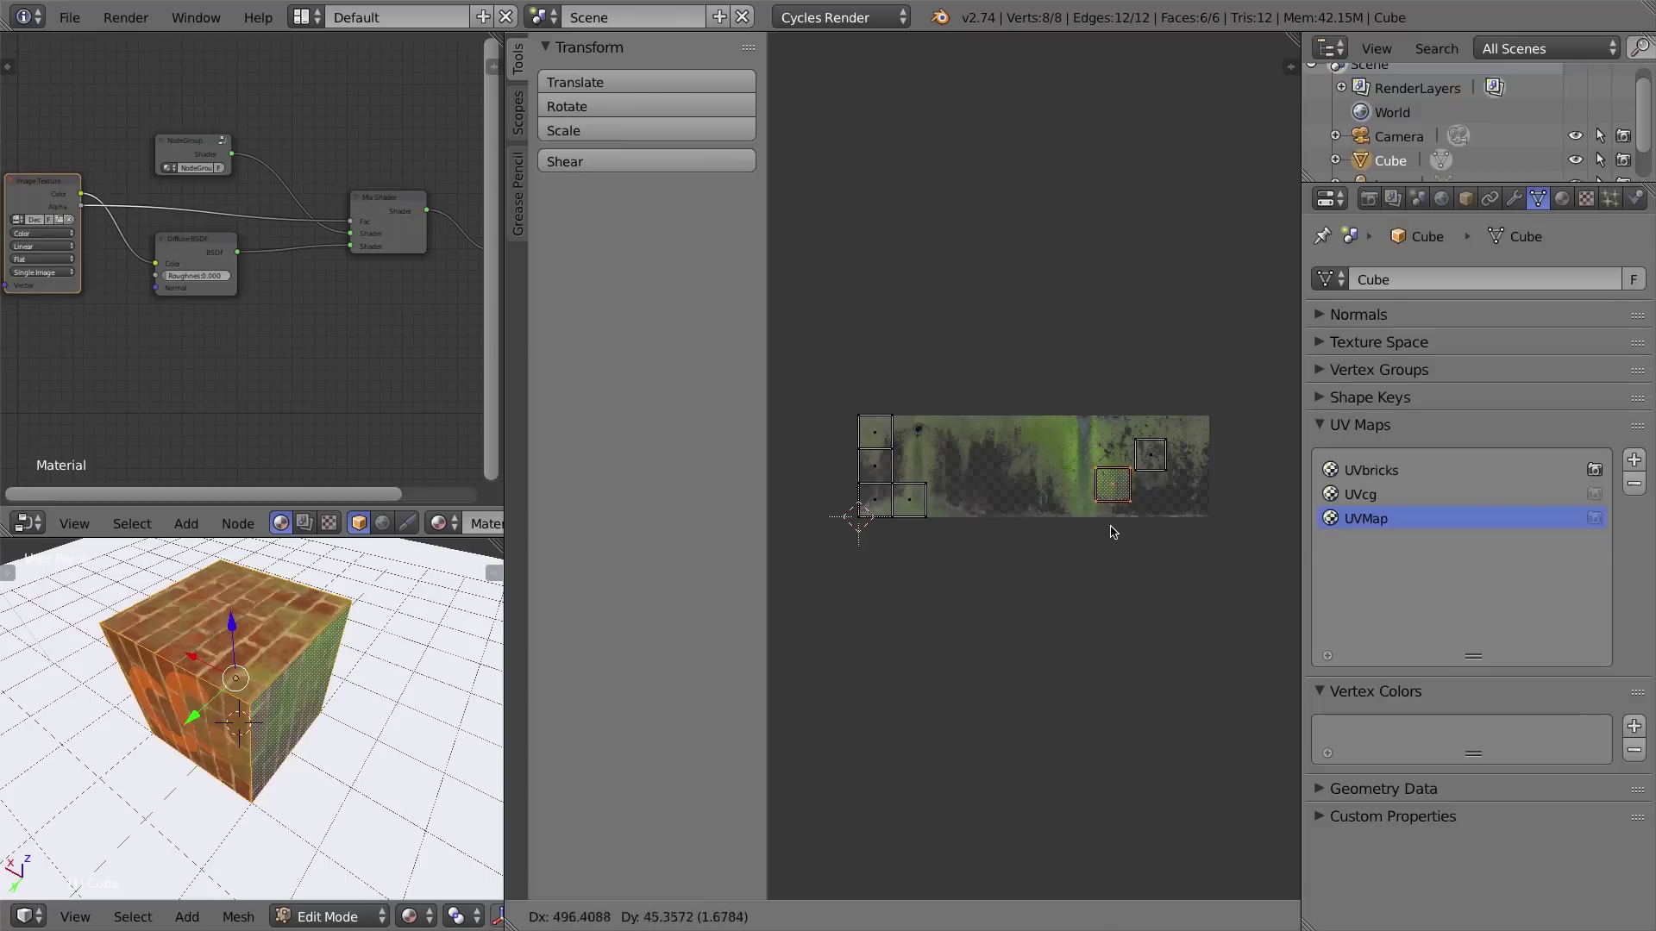
pyautogui.click(1187, 503)
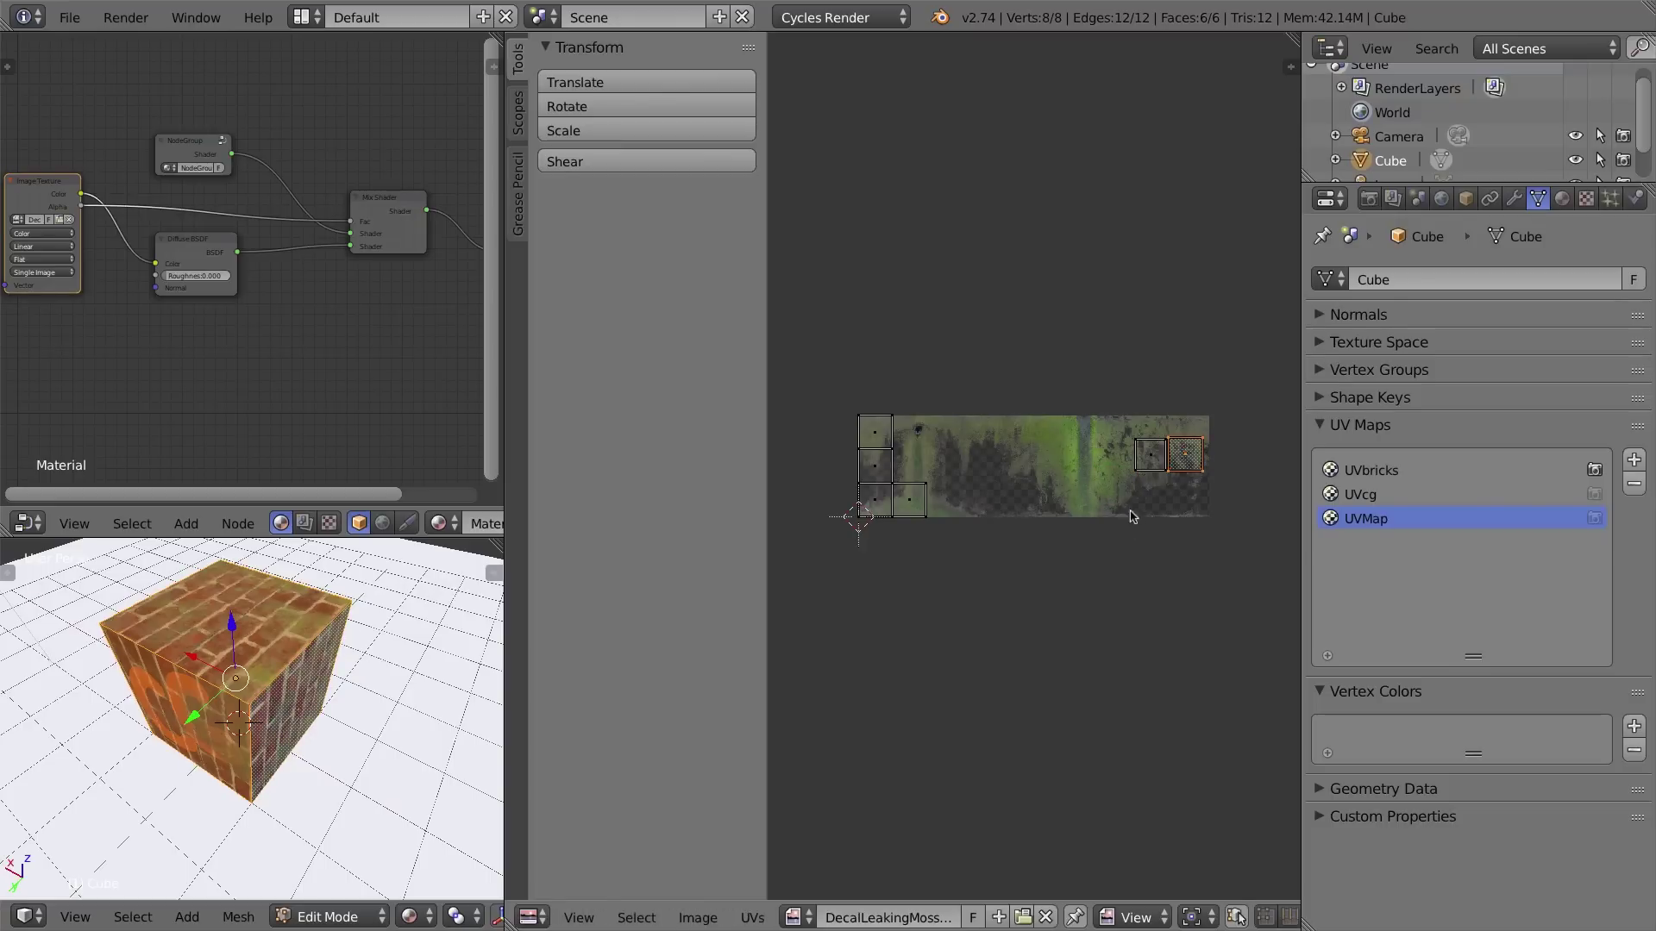
pyautogui.moveTo(1133, 517); pyautogui.dragTo(1134, 502, button='middle')
pyautogui.moveTo(379, 742); pyautogui.dragTo(280, 699, button='middle')
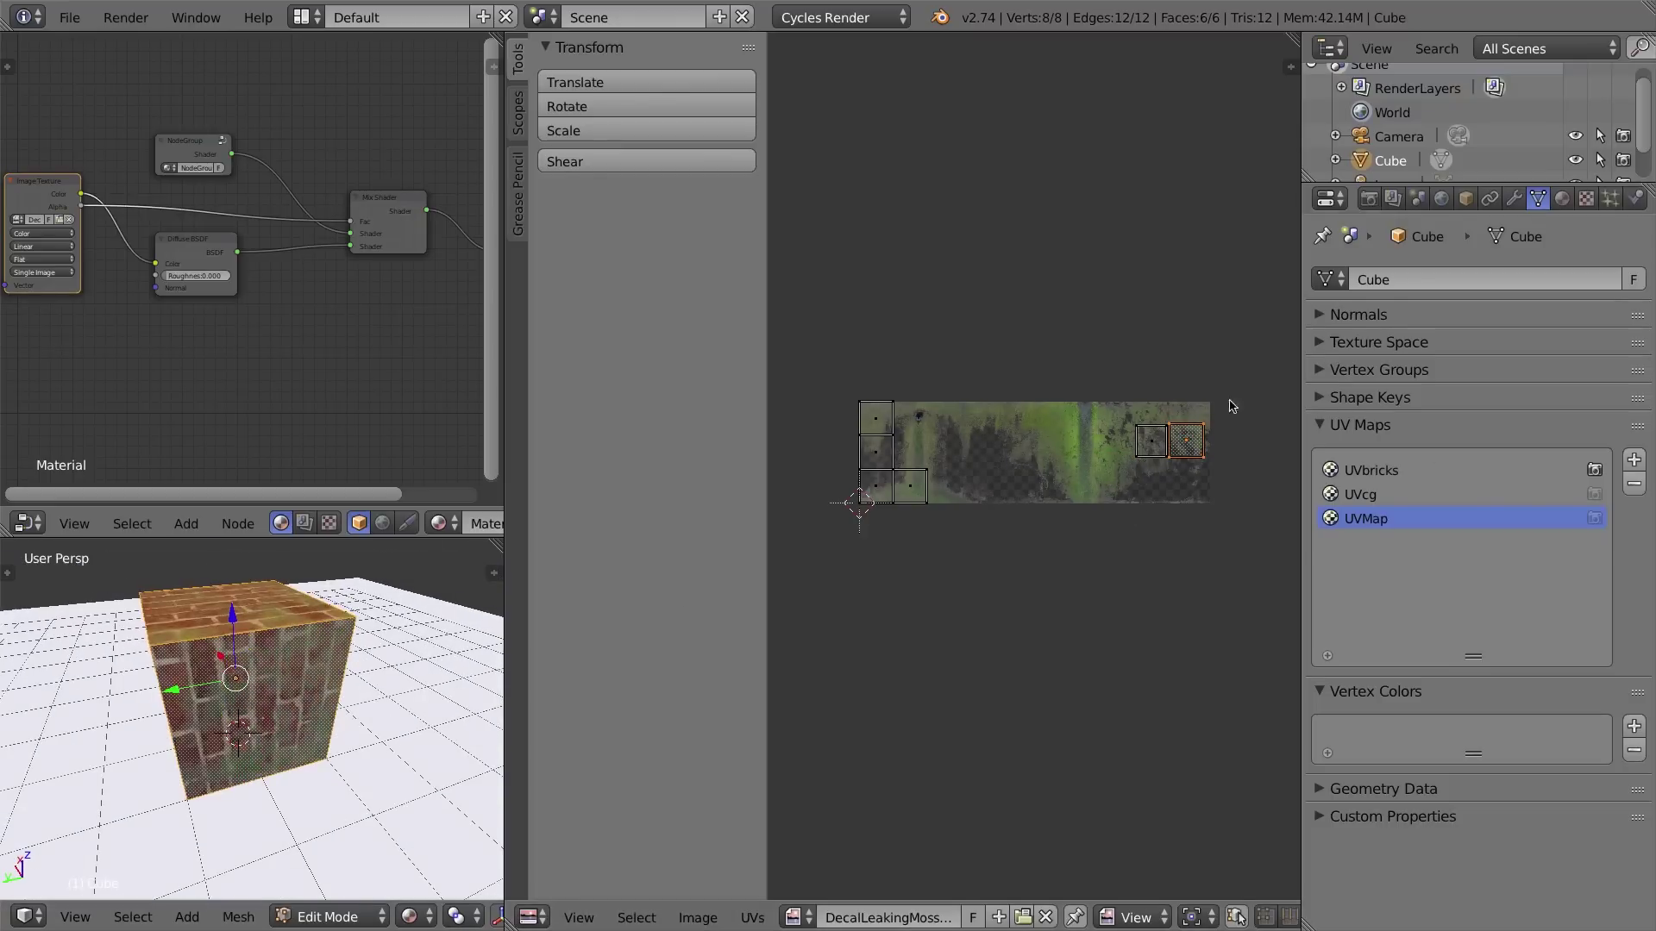
pyautogui.press('g')
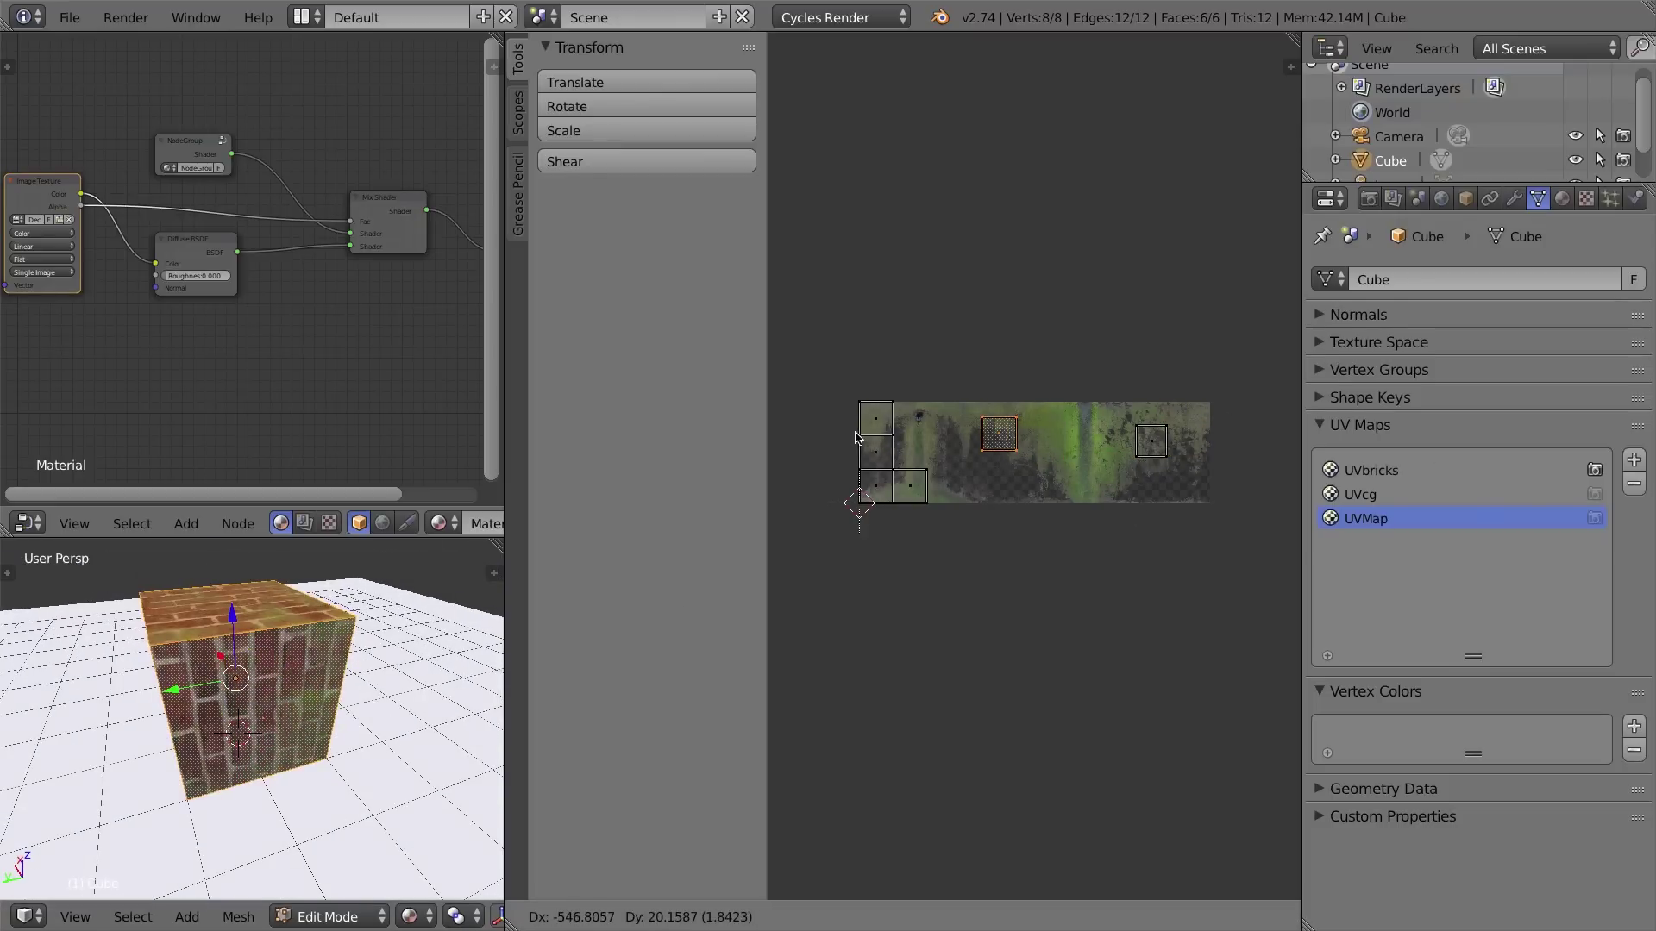
pyautogui.click(849, 440)
# Rotate the side face's UV island by -90 and 180 degrees, and shift it up to the image's upper edge.
pyautogui.write('r')
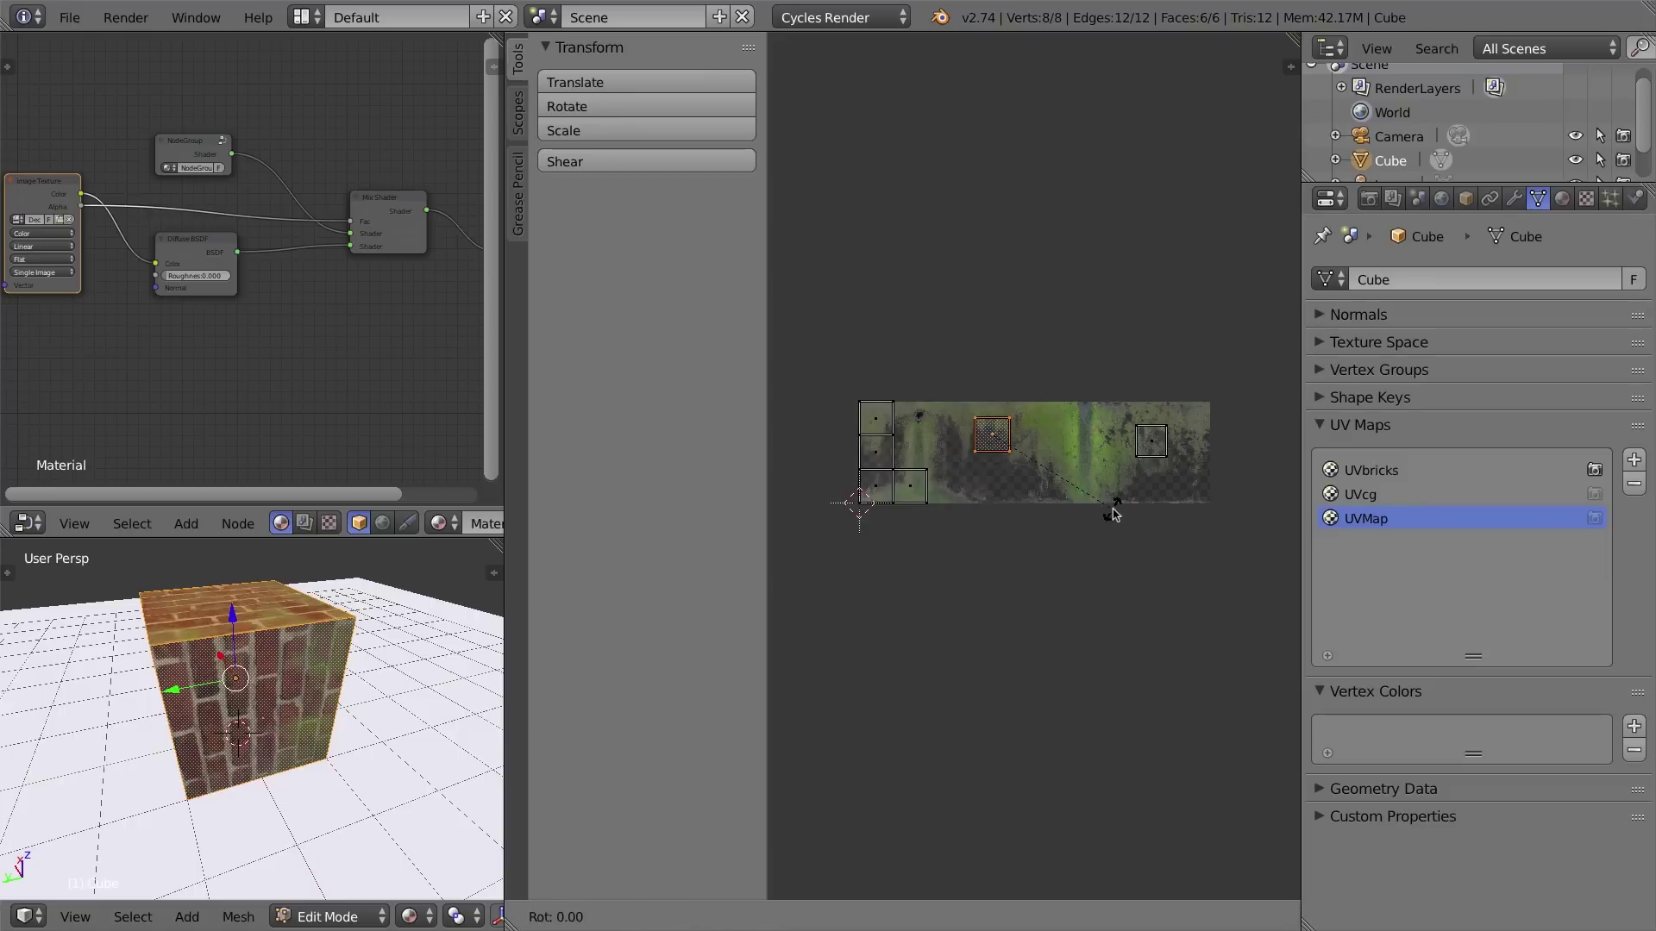
pyautogui.write('-90')
pyautogui.press('Return')
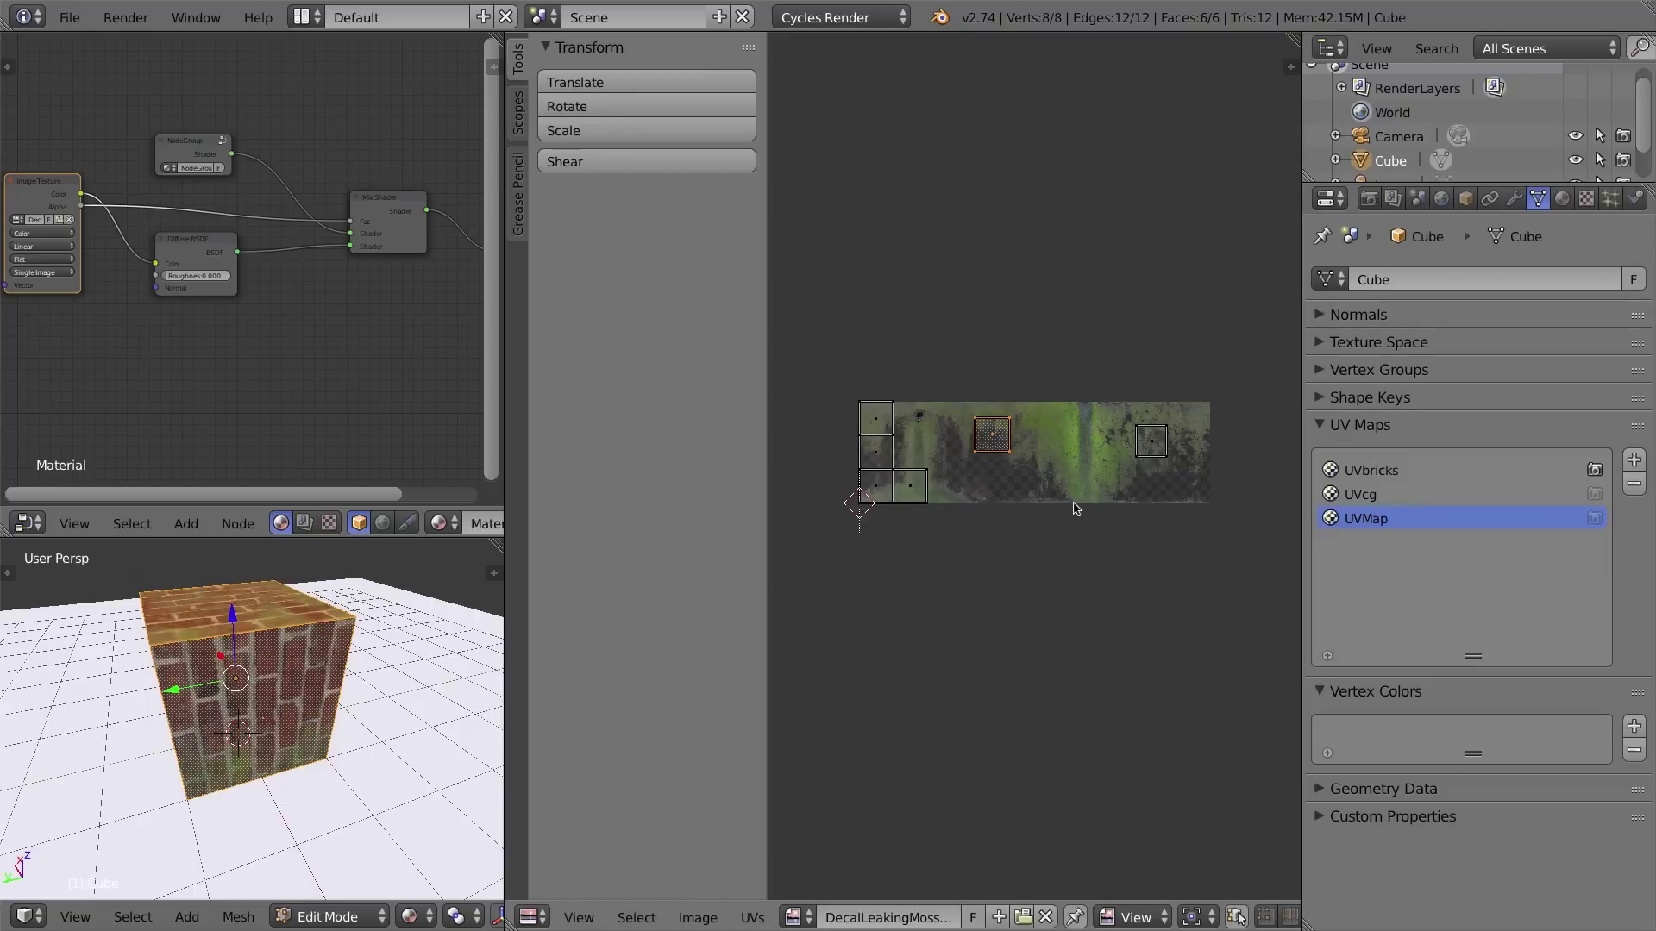
pyautogui.write('r180')
pyautogui.press('Return')
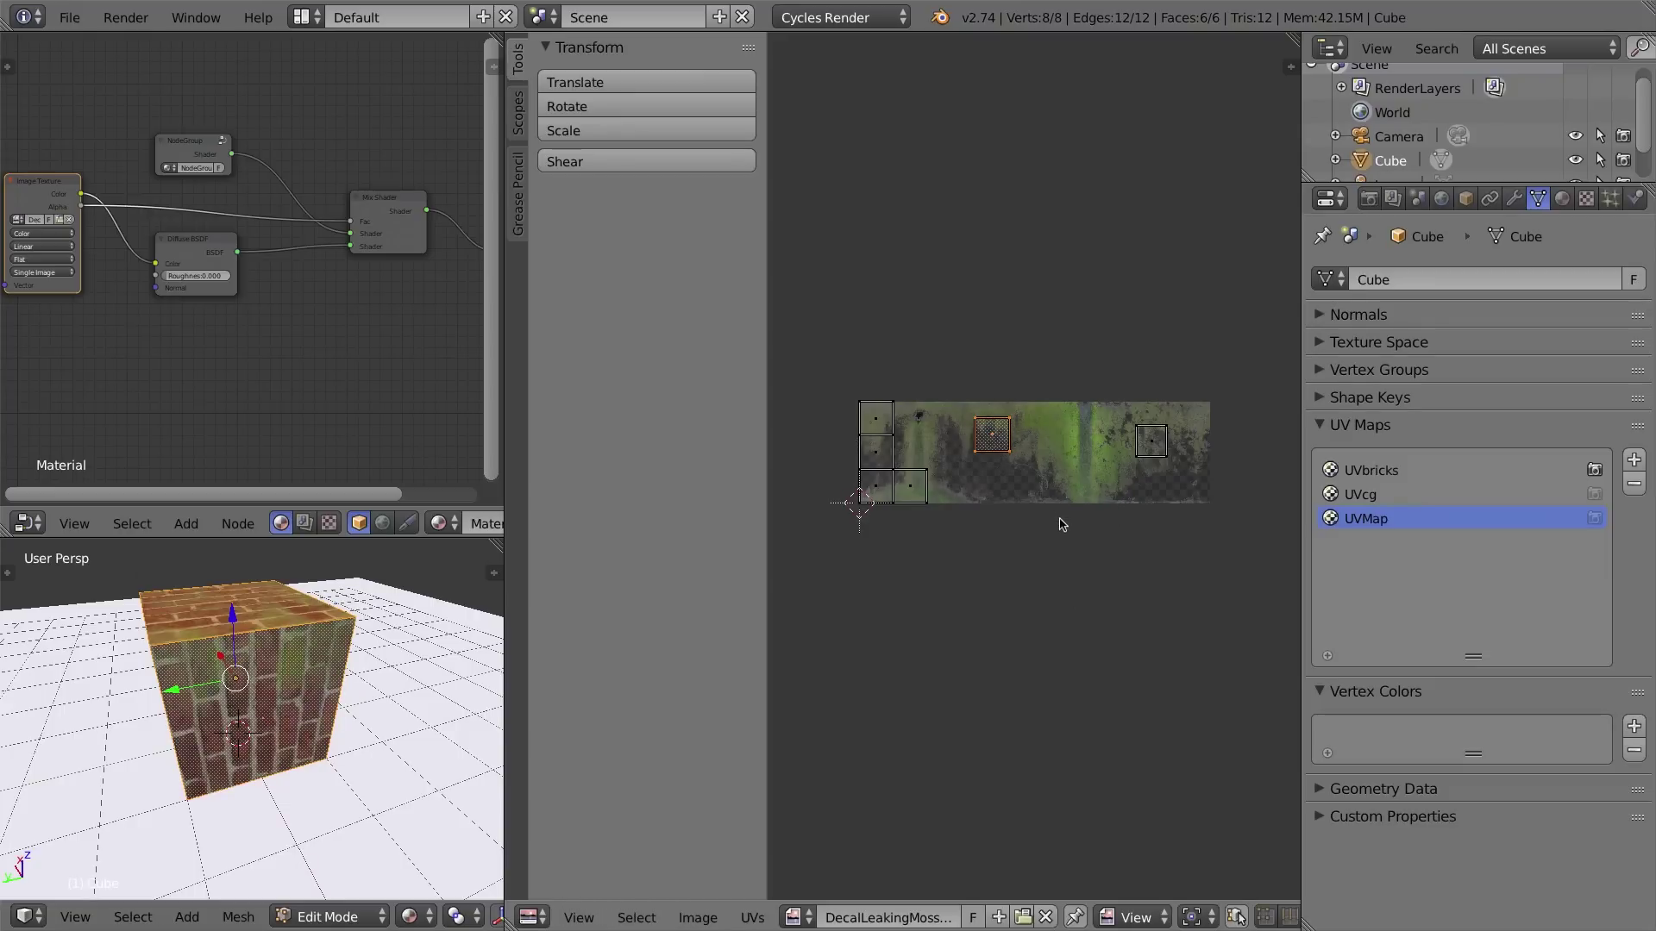
pyautogui.press('g')
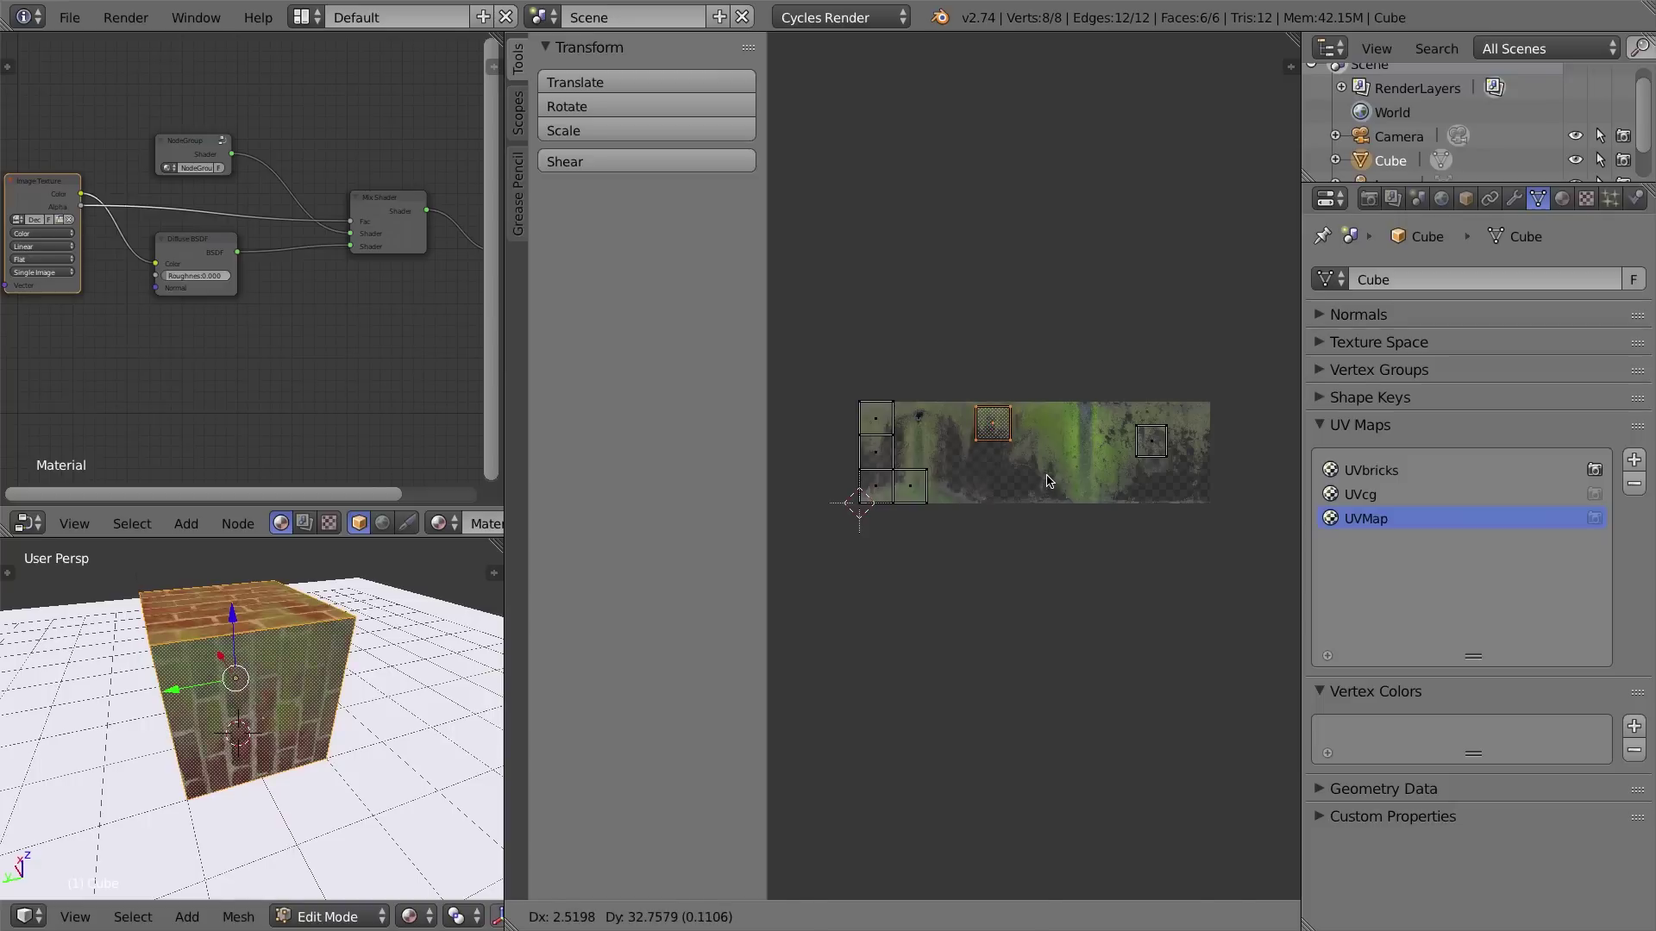
pyautogui.click(1047, 475)
# Select the cube's CG face, rotate its UV island and move it onto the dark patch left of the bright green streak.
pyautogui.moveTo(247, 707); pyautogui.dragTo(412, 690, button='middle')
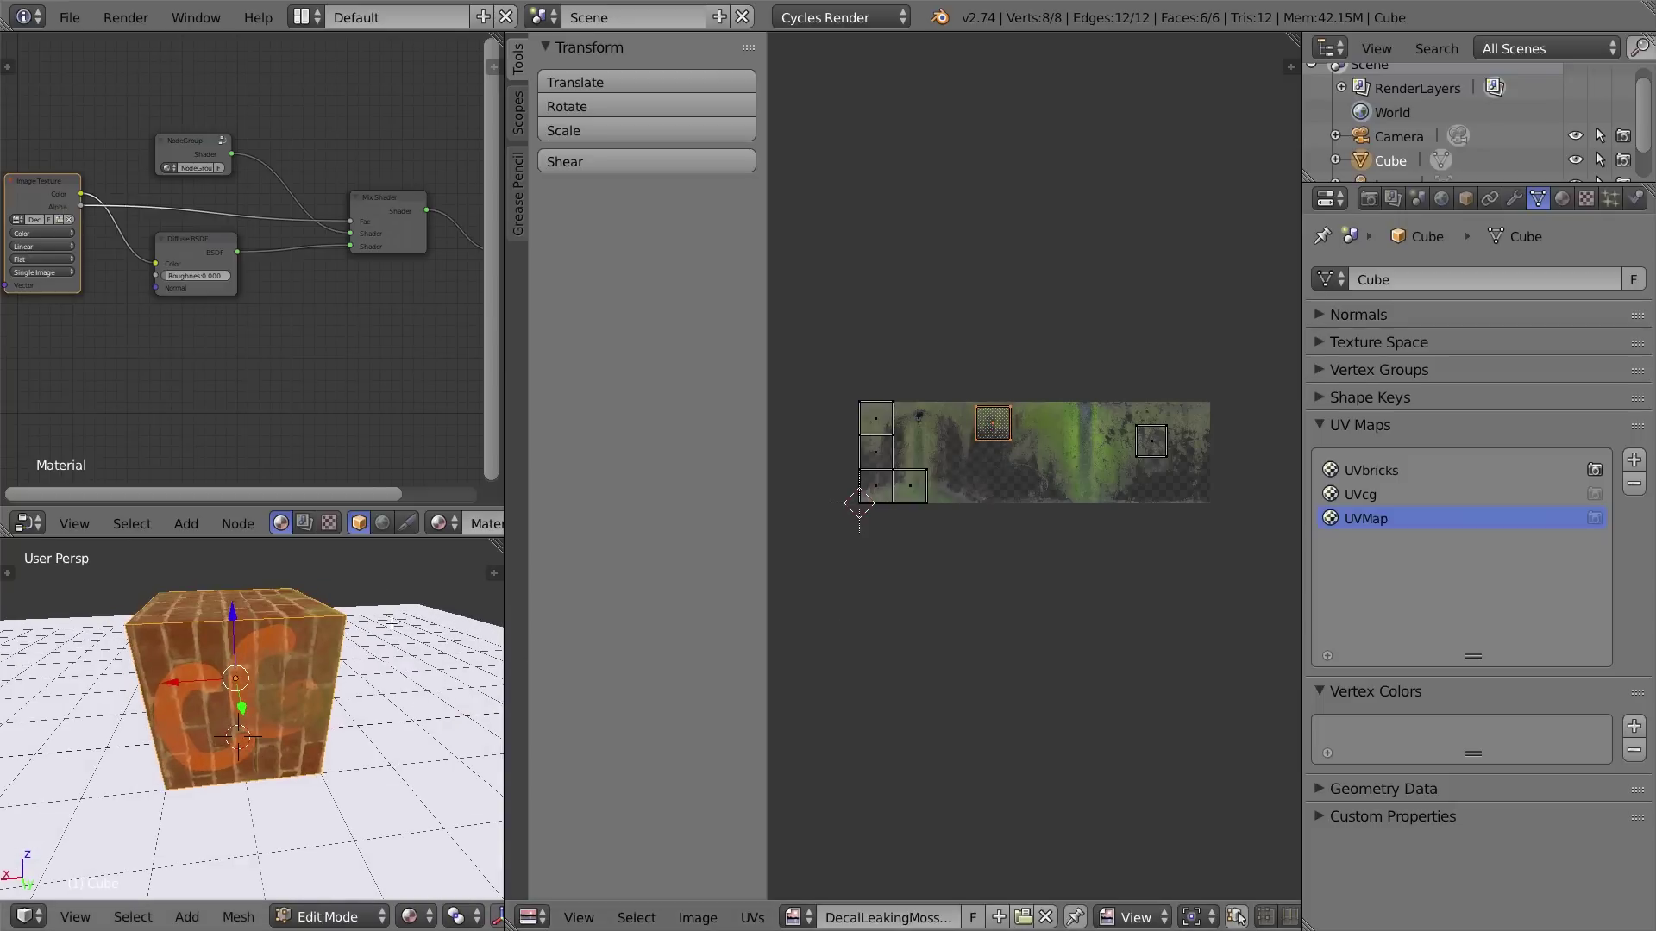
pyautogui.rightClick(262, 677)
pyautogui.press('g')
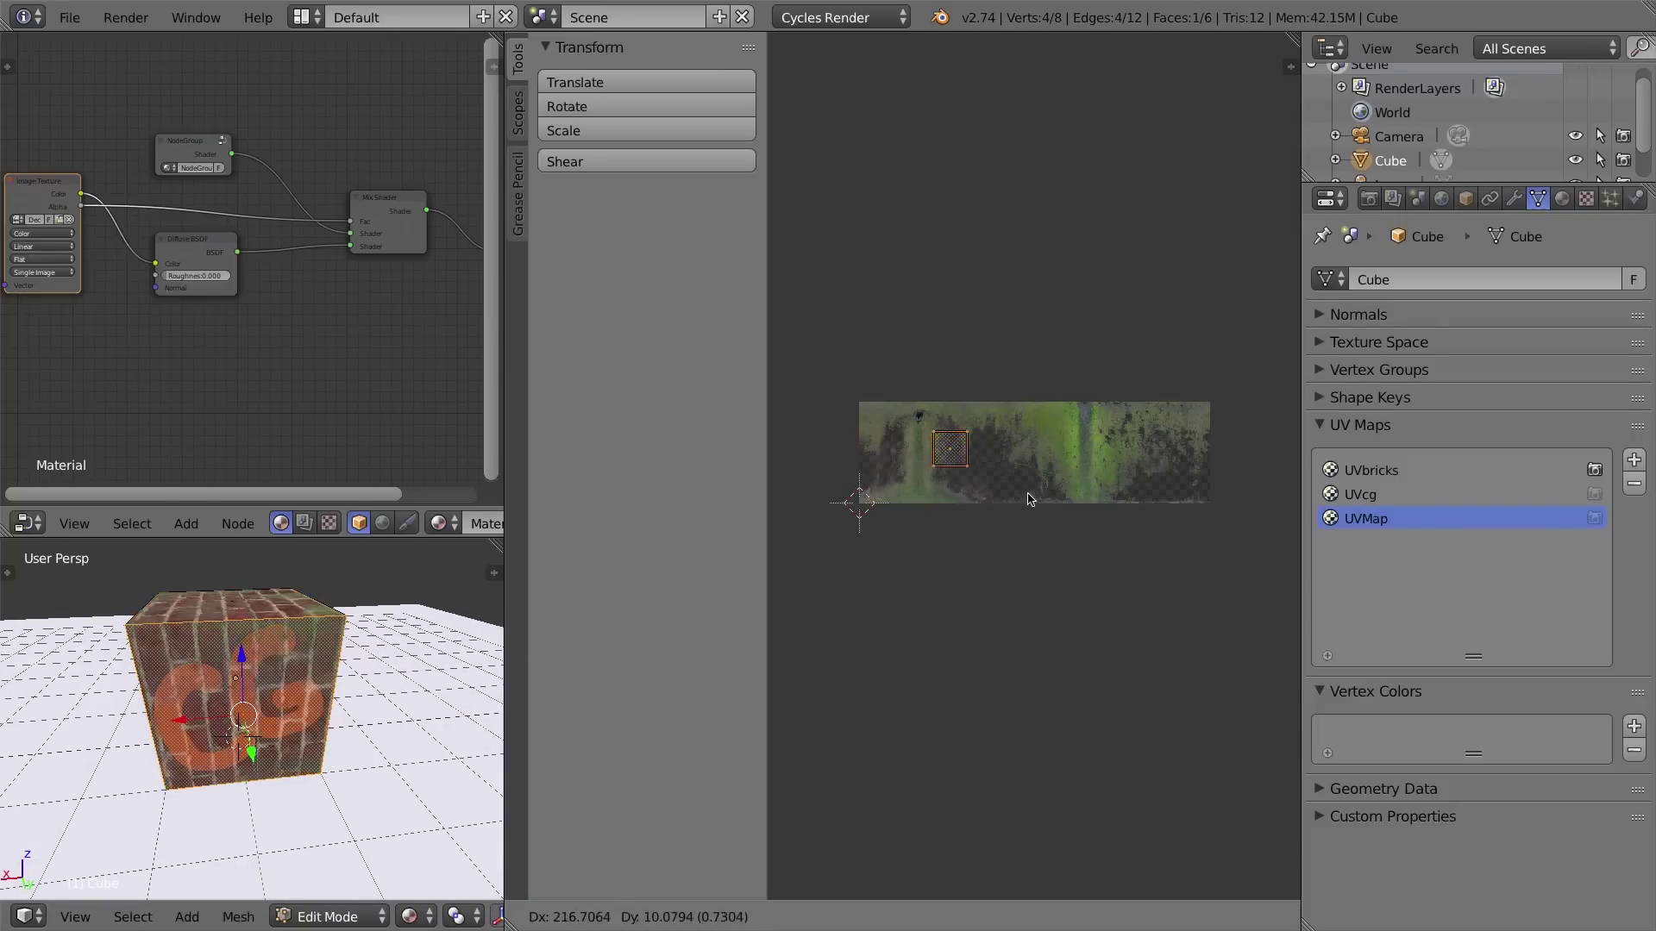
pyautogui.click(1120, 511)
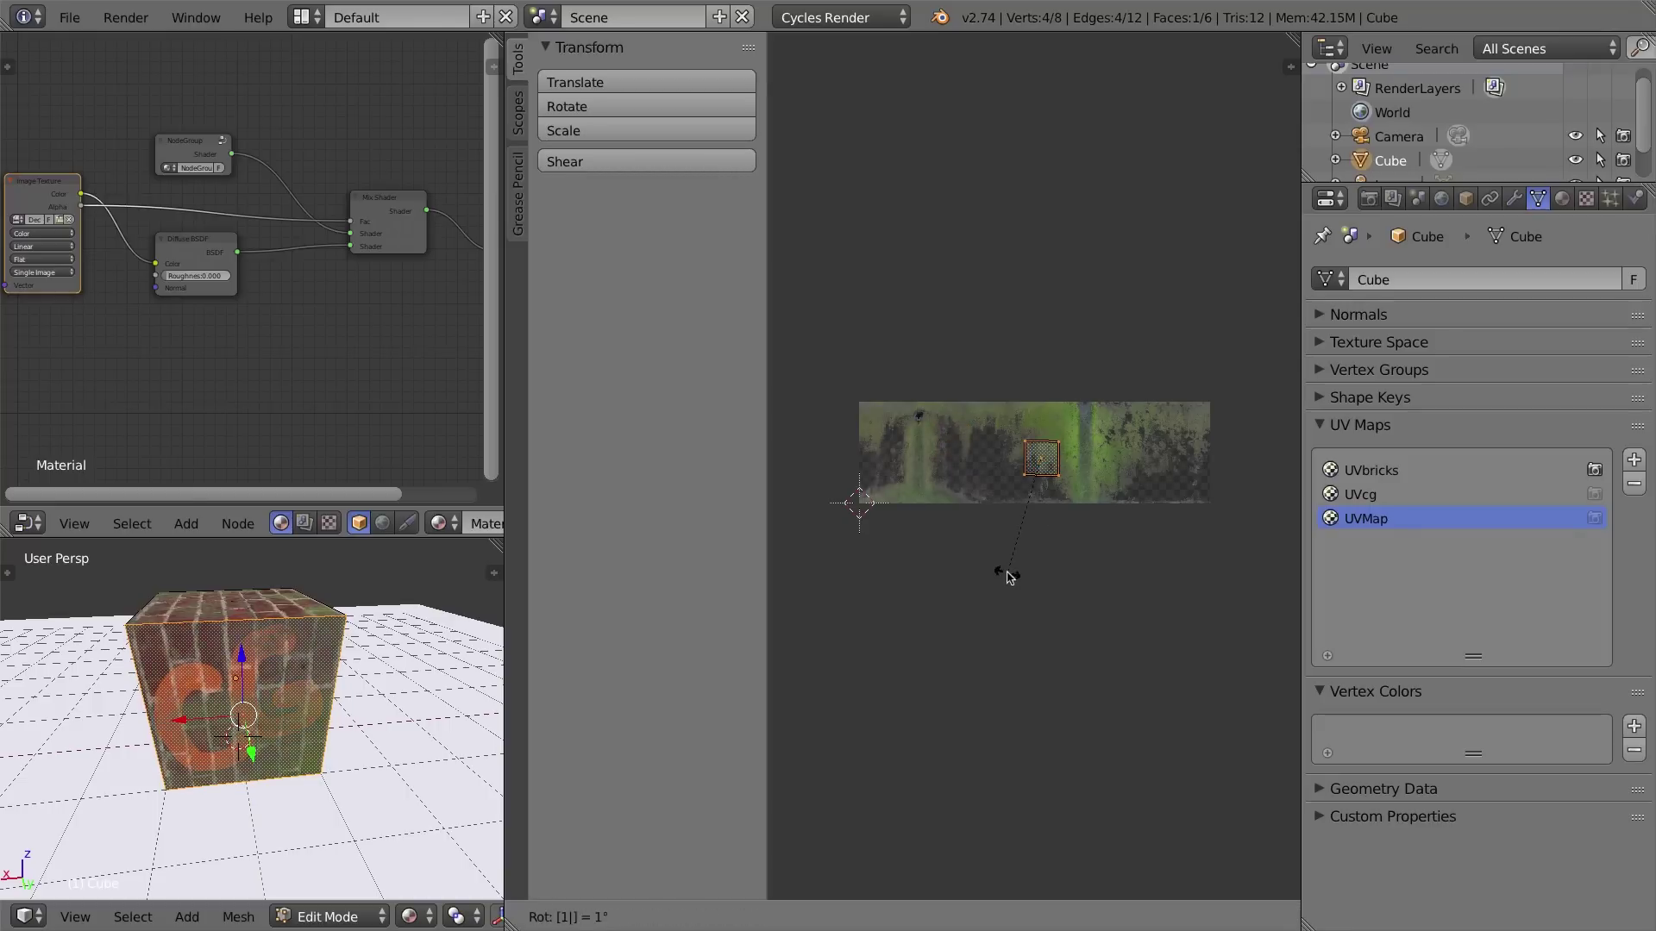
pyautogui.press('g')
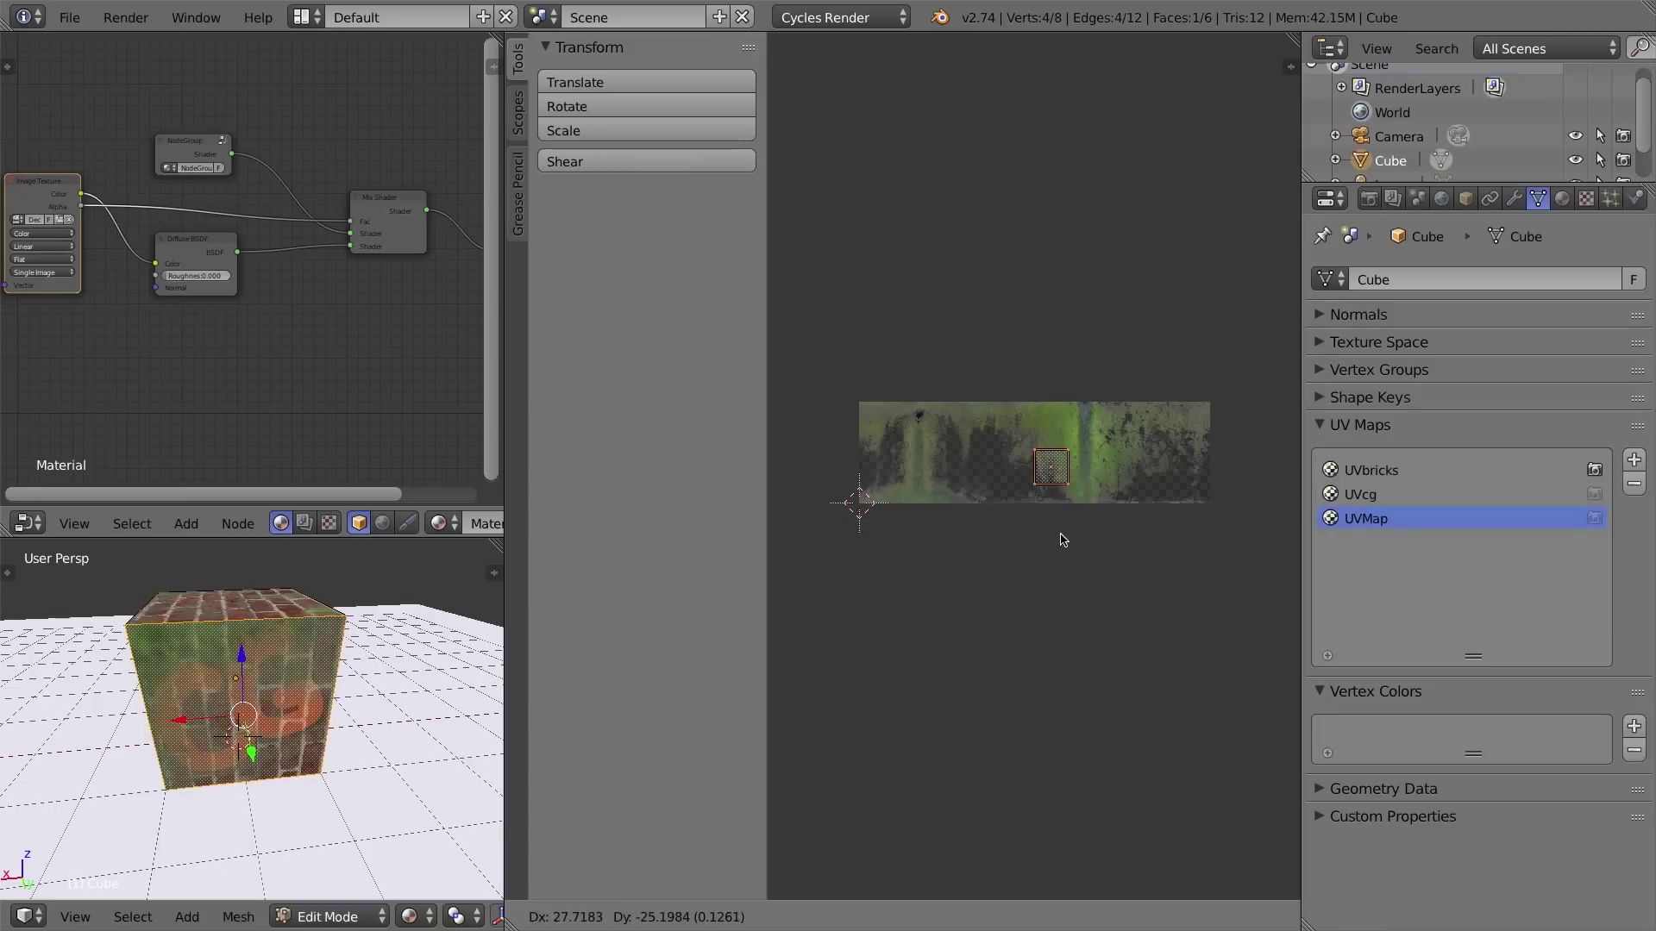
pyautogui.click(997, 509)
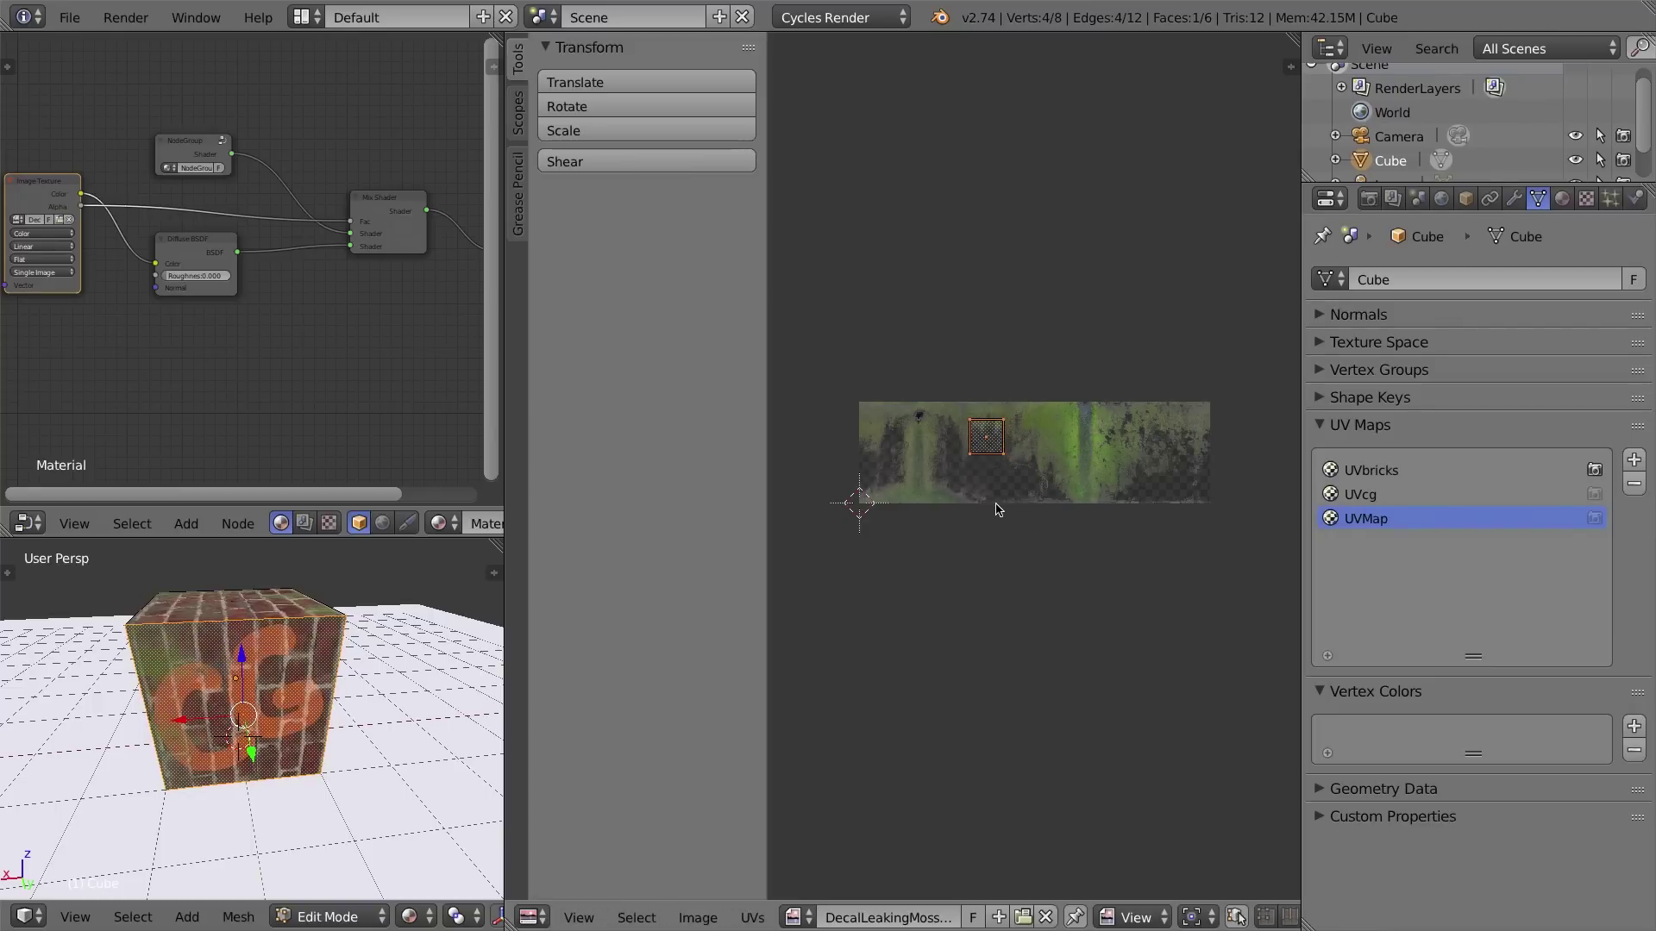
# Rotate the CG face's UV island by -90 degrees and shift it up to the moss along the image's upper edge.
pyautogui.press('r')
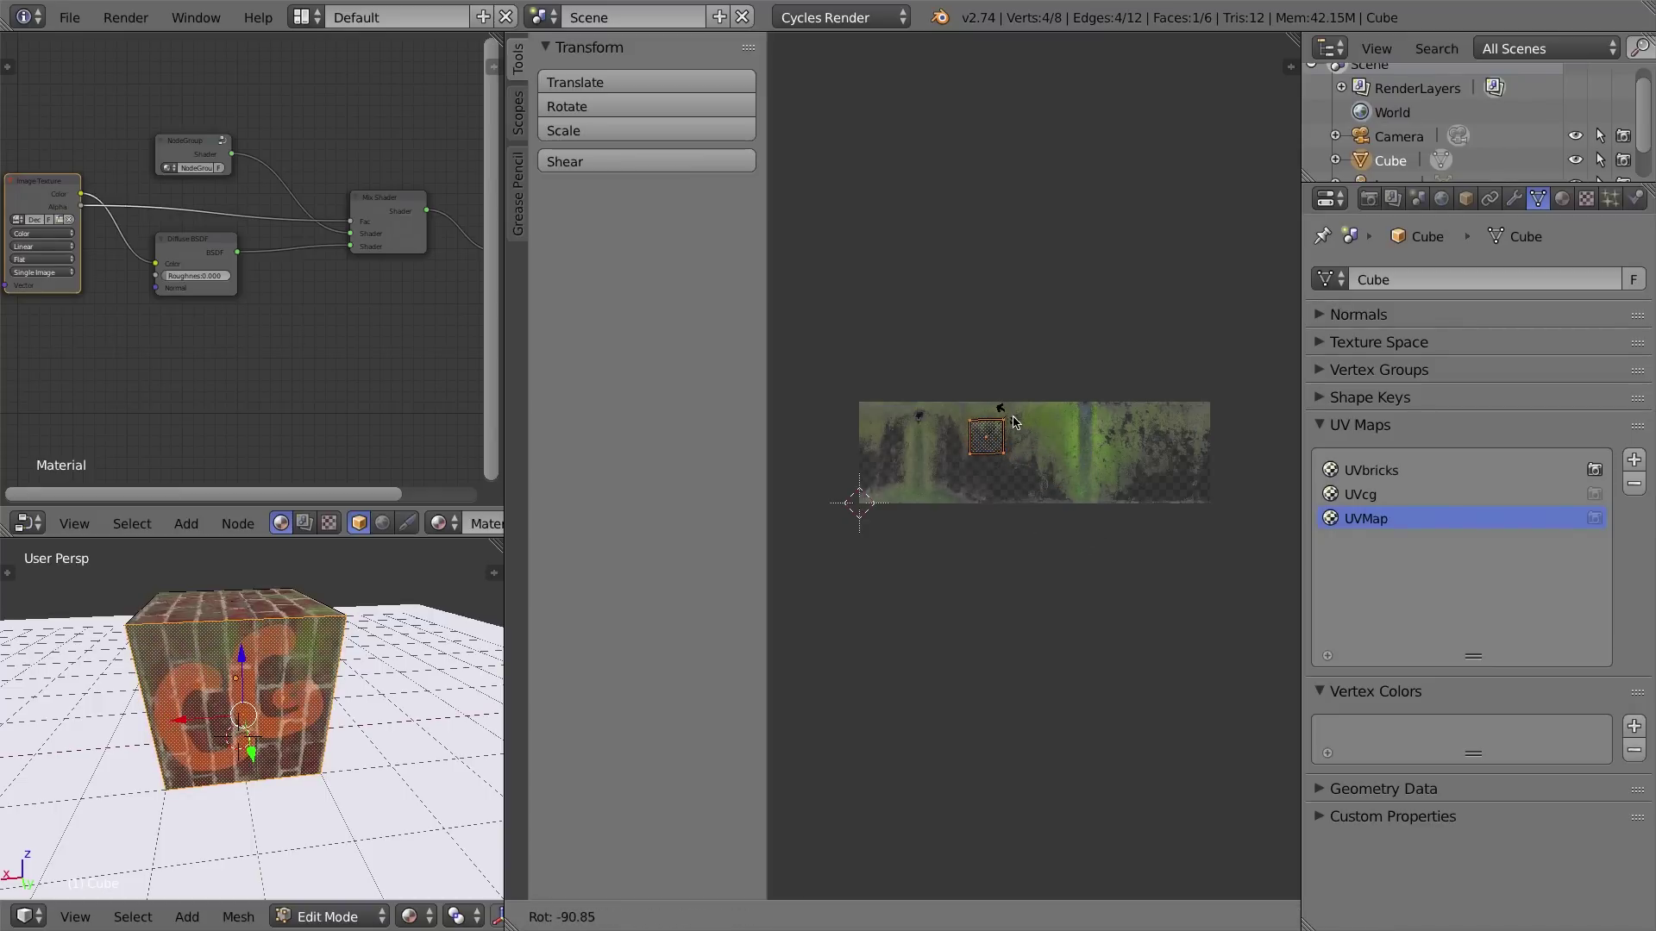
pyautogui.click(1015, 422)
pyautogui.write('r-90')
pyautogui.press('Return')
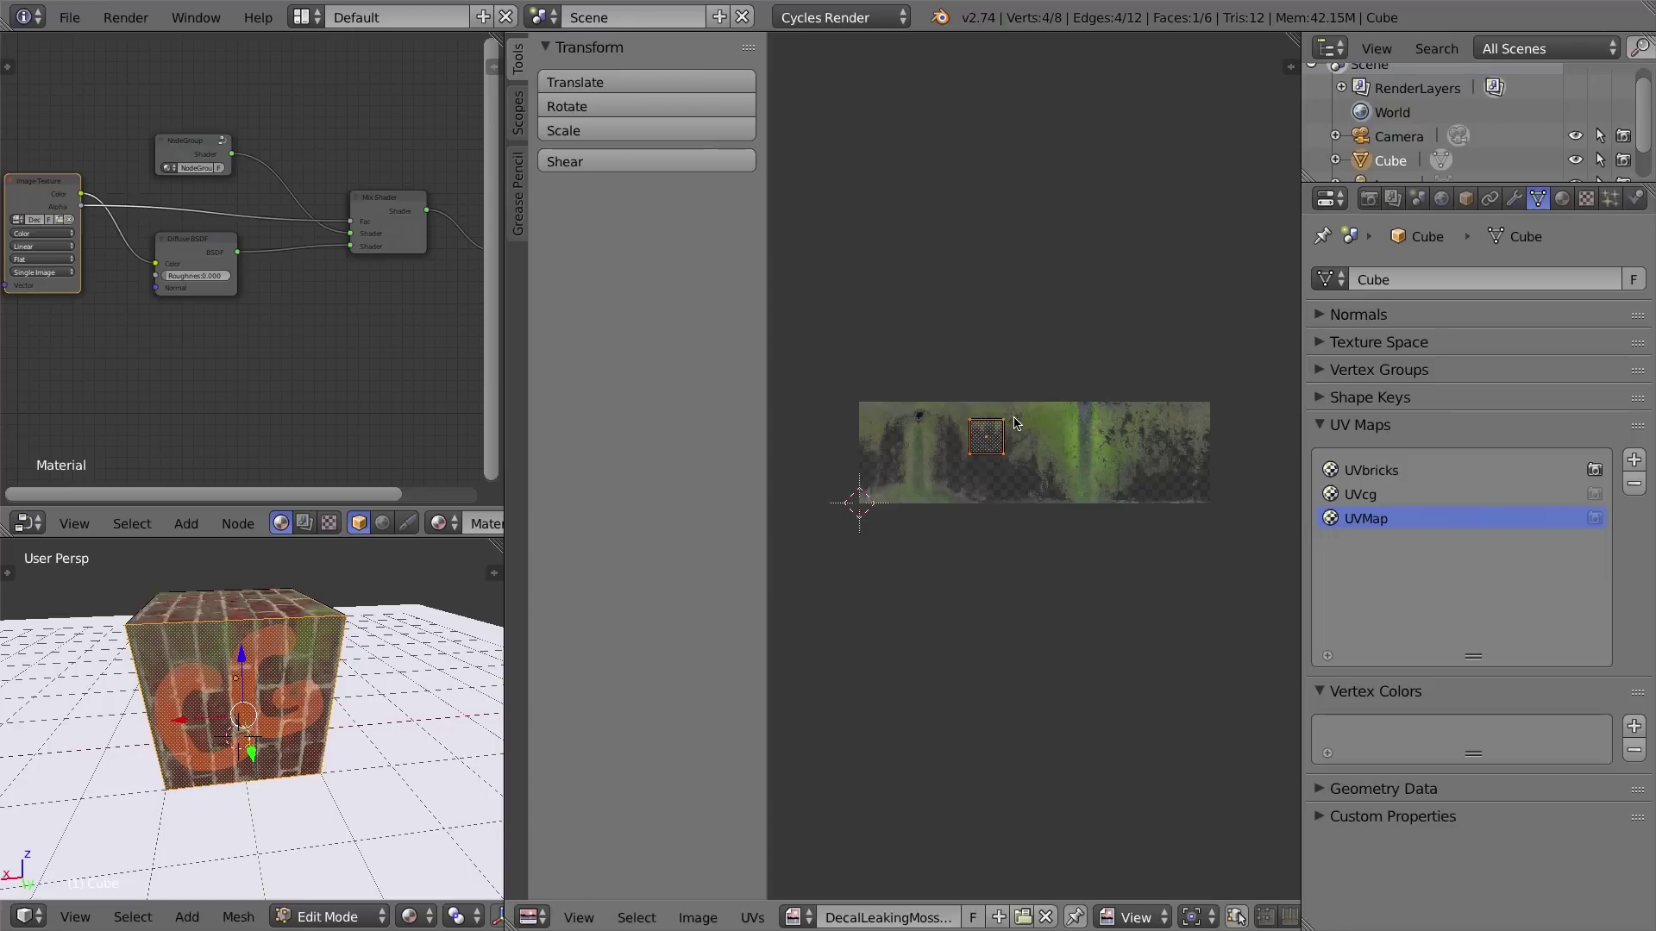
pyautogui.press('g')
pyautogui.click(1021, 469)
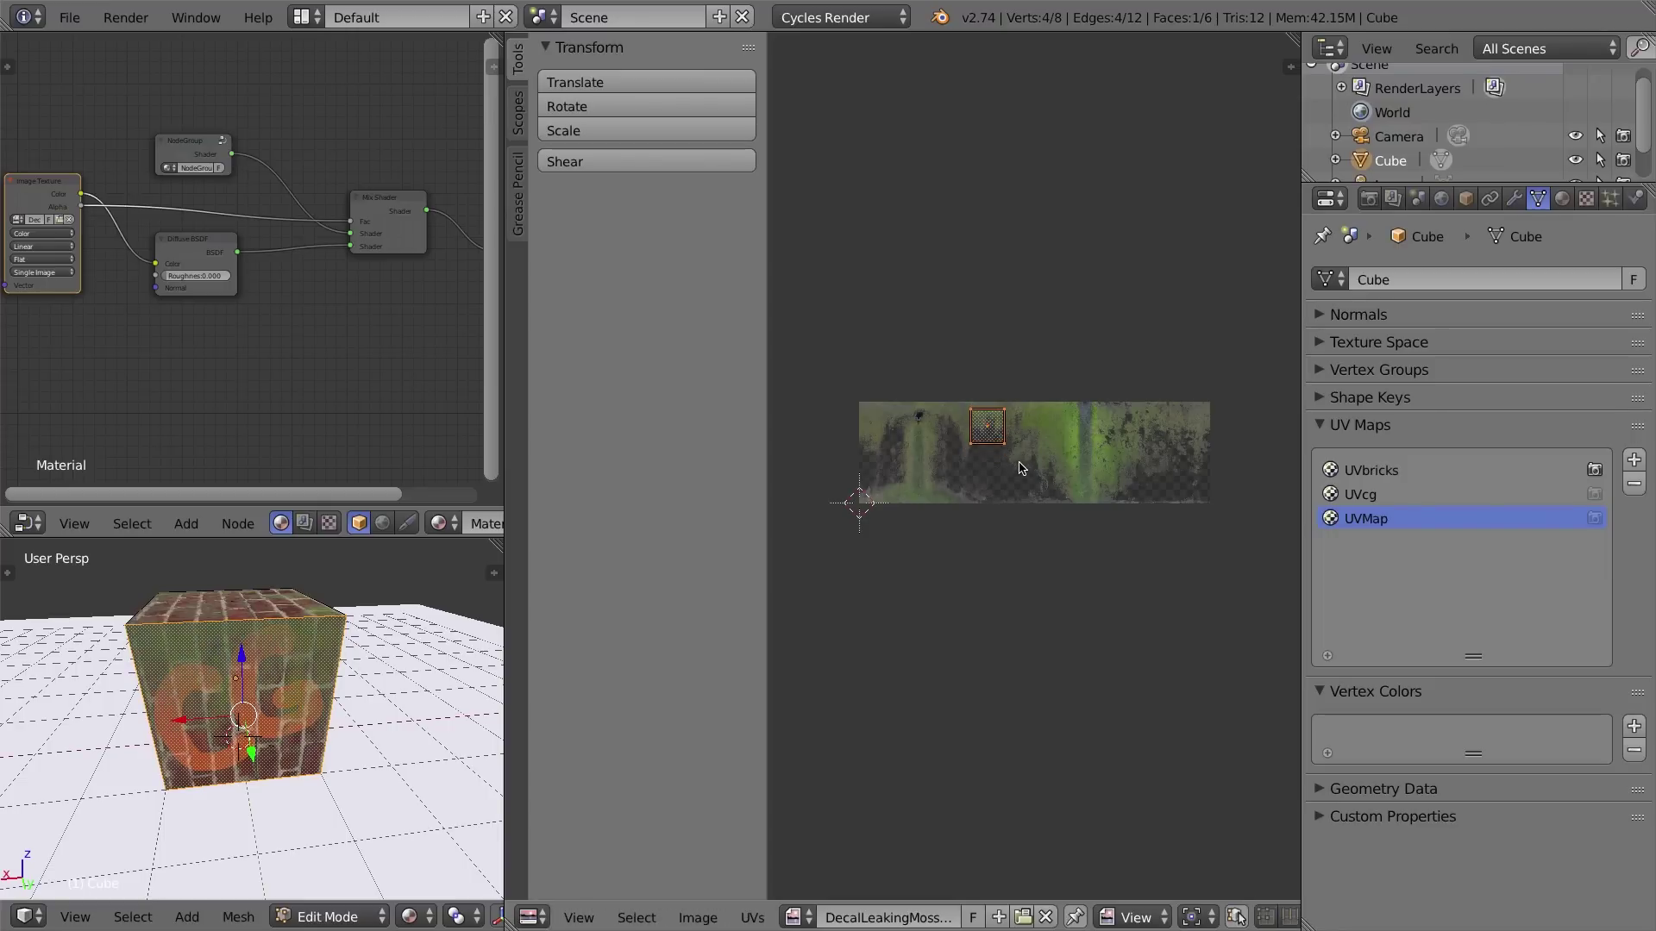
# Select all faces of the cube and move the lower-left corner UV island beside the bright green streak.
pyautogui.moveTo(320, 726); pyautogui.dragTo(479, 726, button='middle')
pyautogui.scroll(-2, 479, 727)
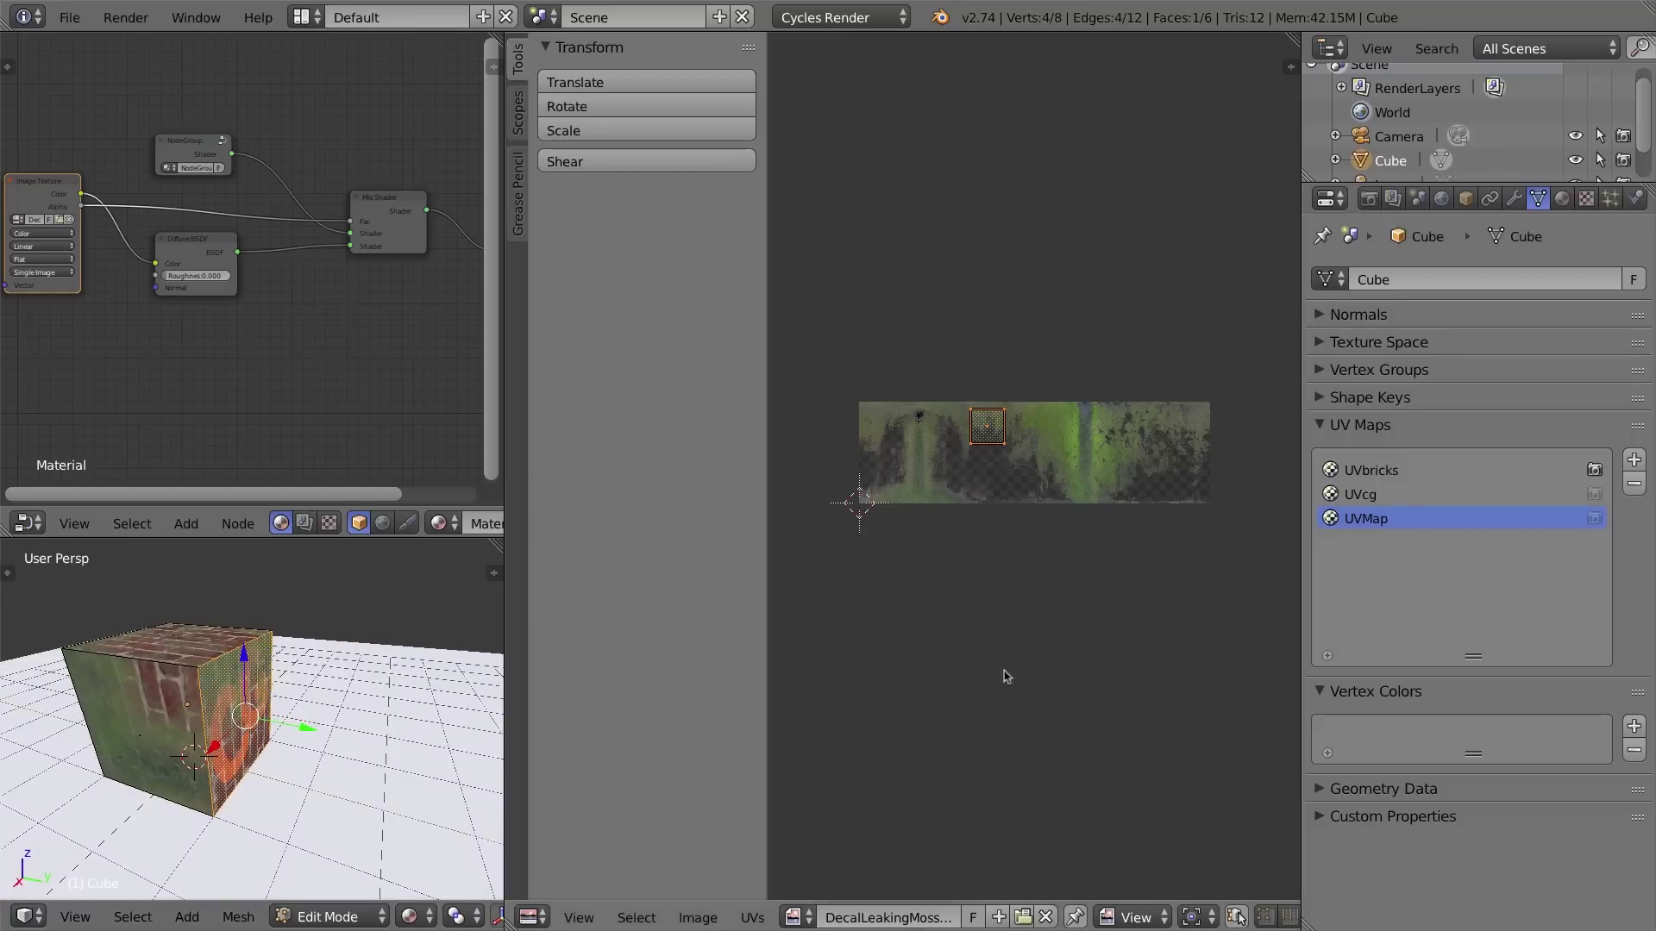
pyautogui.press('a')
pyautogui.rightClick(877, 484)
pyautogui.press('g')
pyautogui.click(1135, 494)
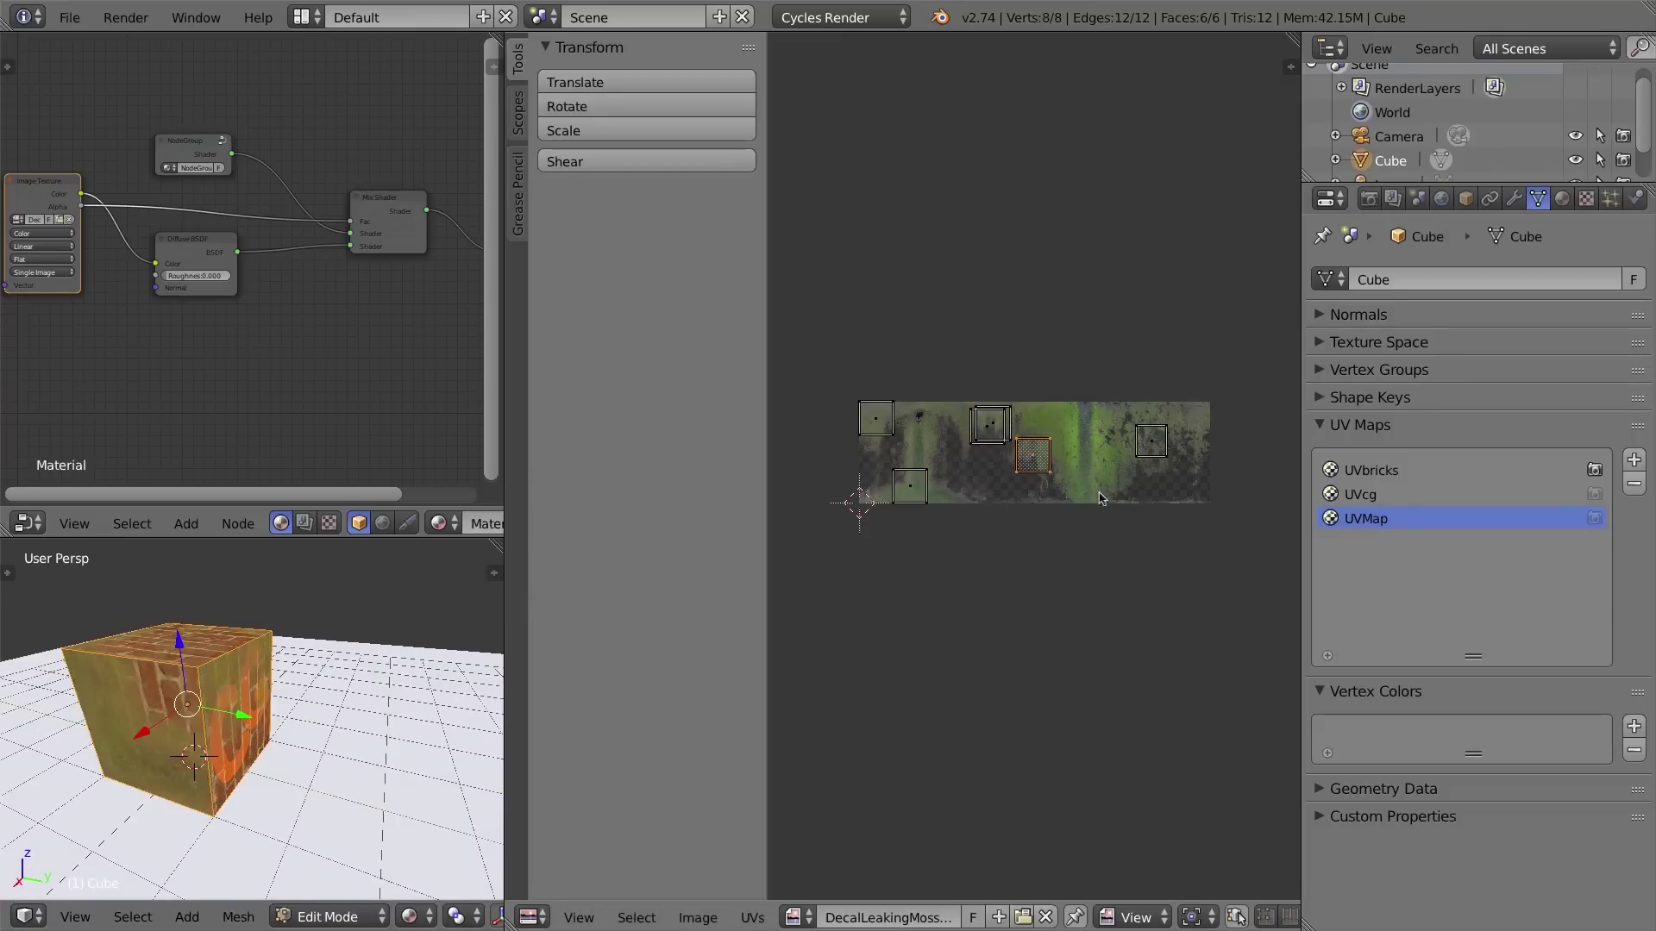
# Move the remaining fully mossy side face's UV island onto the image's sparser right end and leave Edit Mode.
pyautogui.rightClick(913, 486)
pyautogui.press('g')
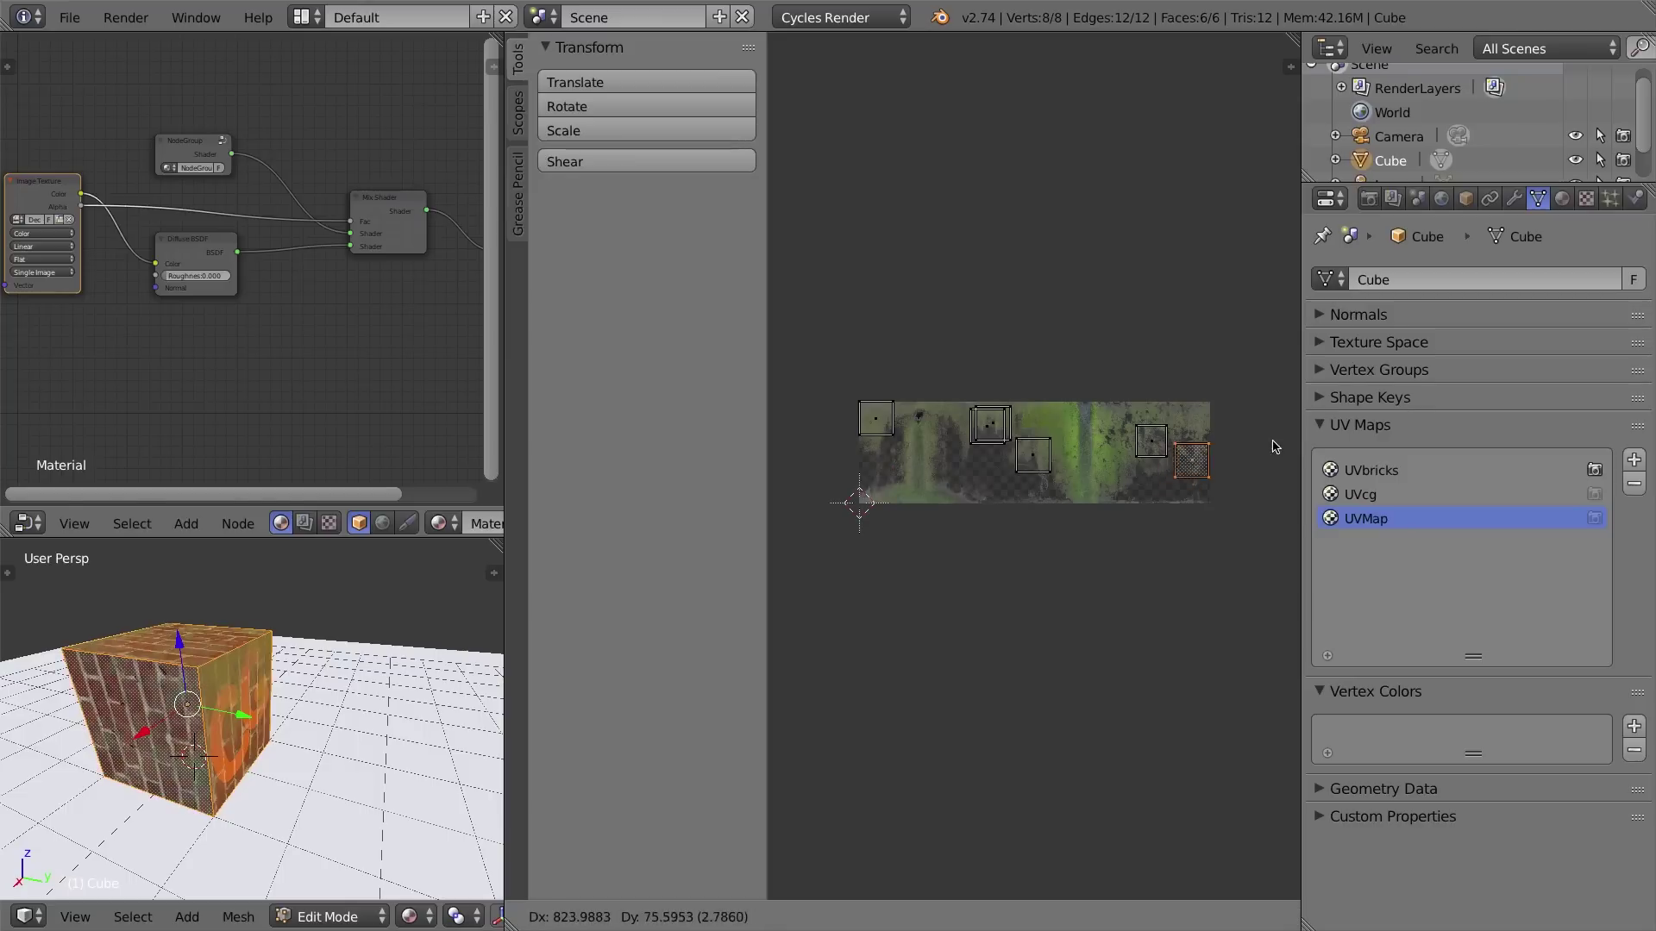
pyautogui.click(1272, 437)
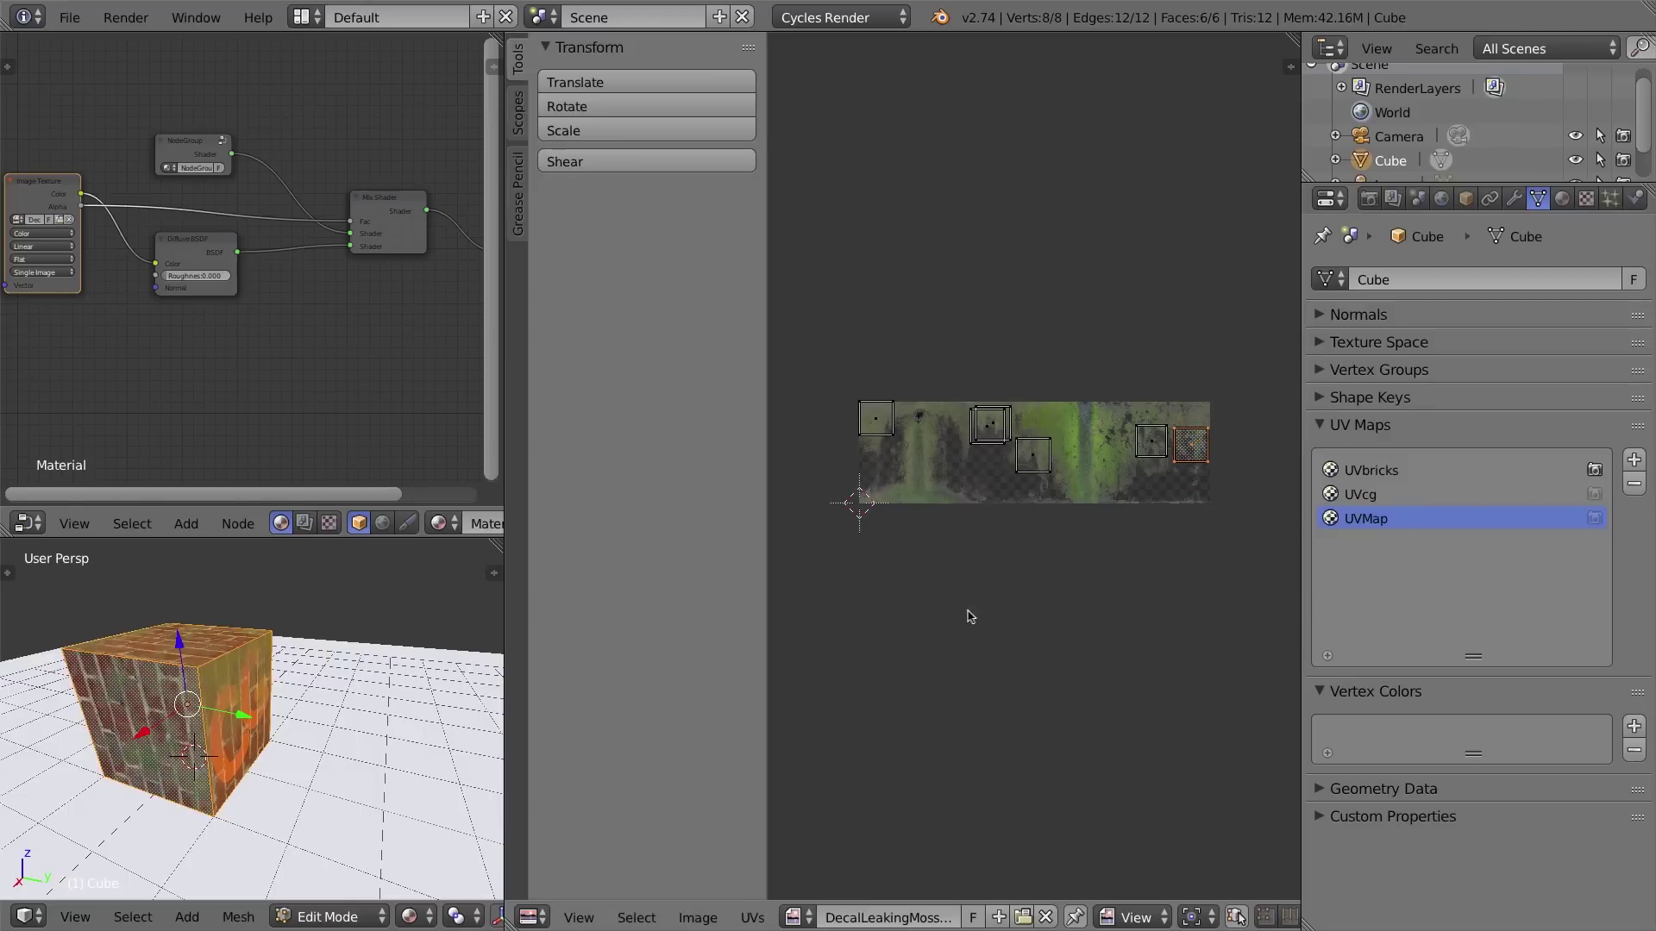
pyautogui.press('Tab')
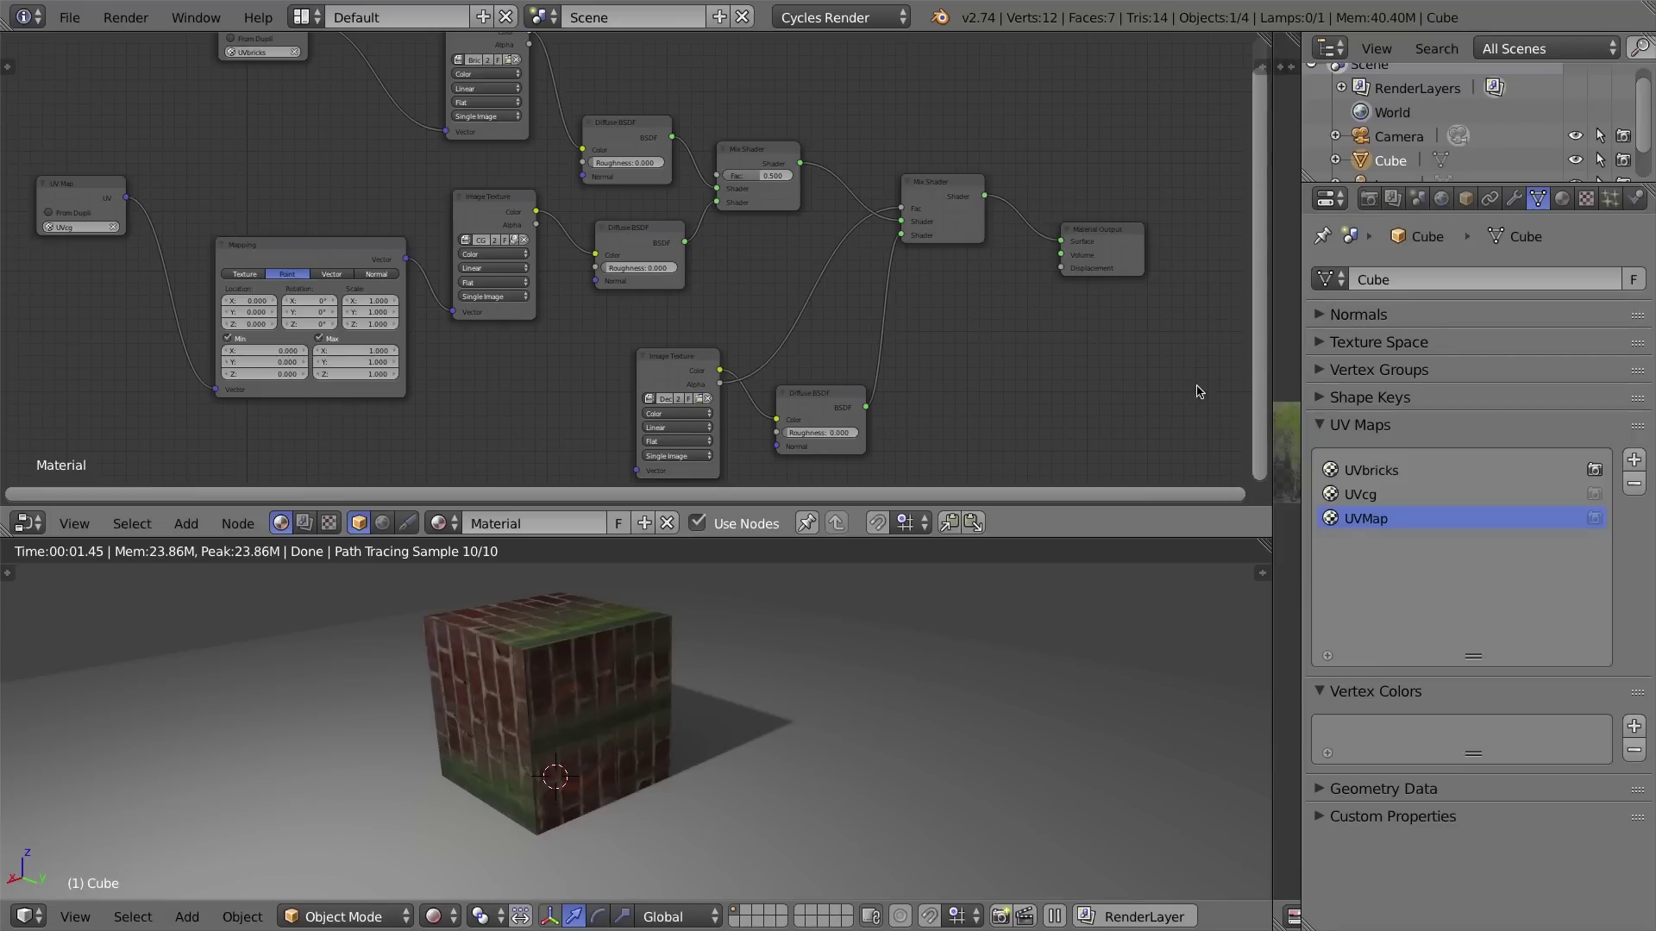
# Enlarge the node editor by lowering its border with the rendered 3D view.
pyautogui.moveTo(639, 703)
pyautogui.mouseDown(button='middle')
pyautogui.moveTo(563, 692)
pyautogui.moveTo(640, 696)
pyautogui.mouseUp(button='middle')
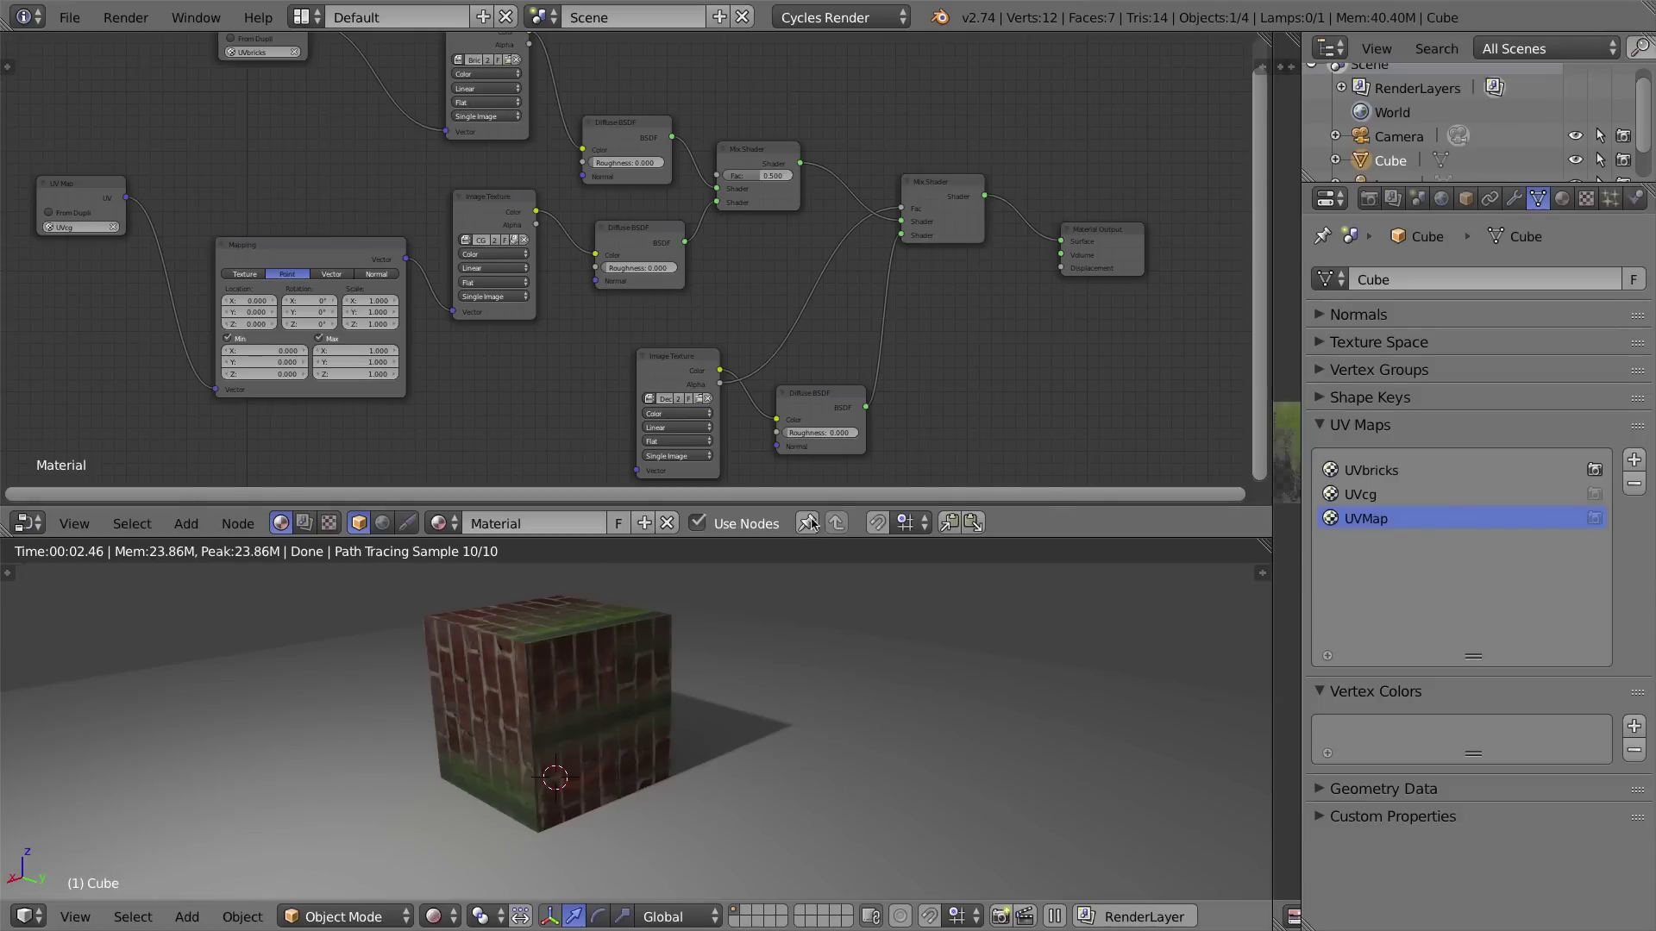
pyautogui.moveTo(826, 506)
pyautogui.mouseDown()
pyautogui.moveTo(825, 540)
pyautogui.moveTo(825, 510)
pyautogui.mouseUp()
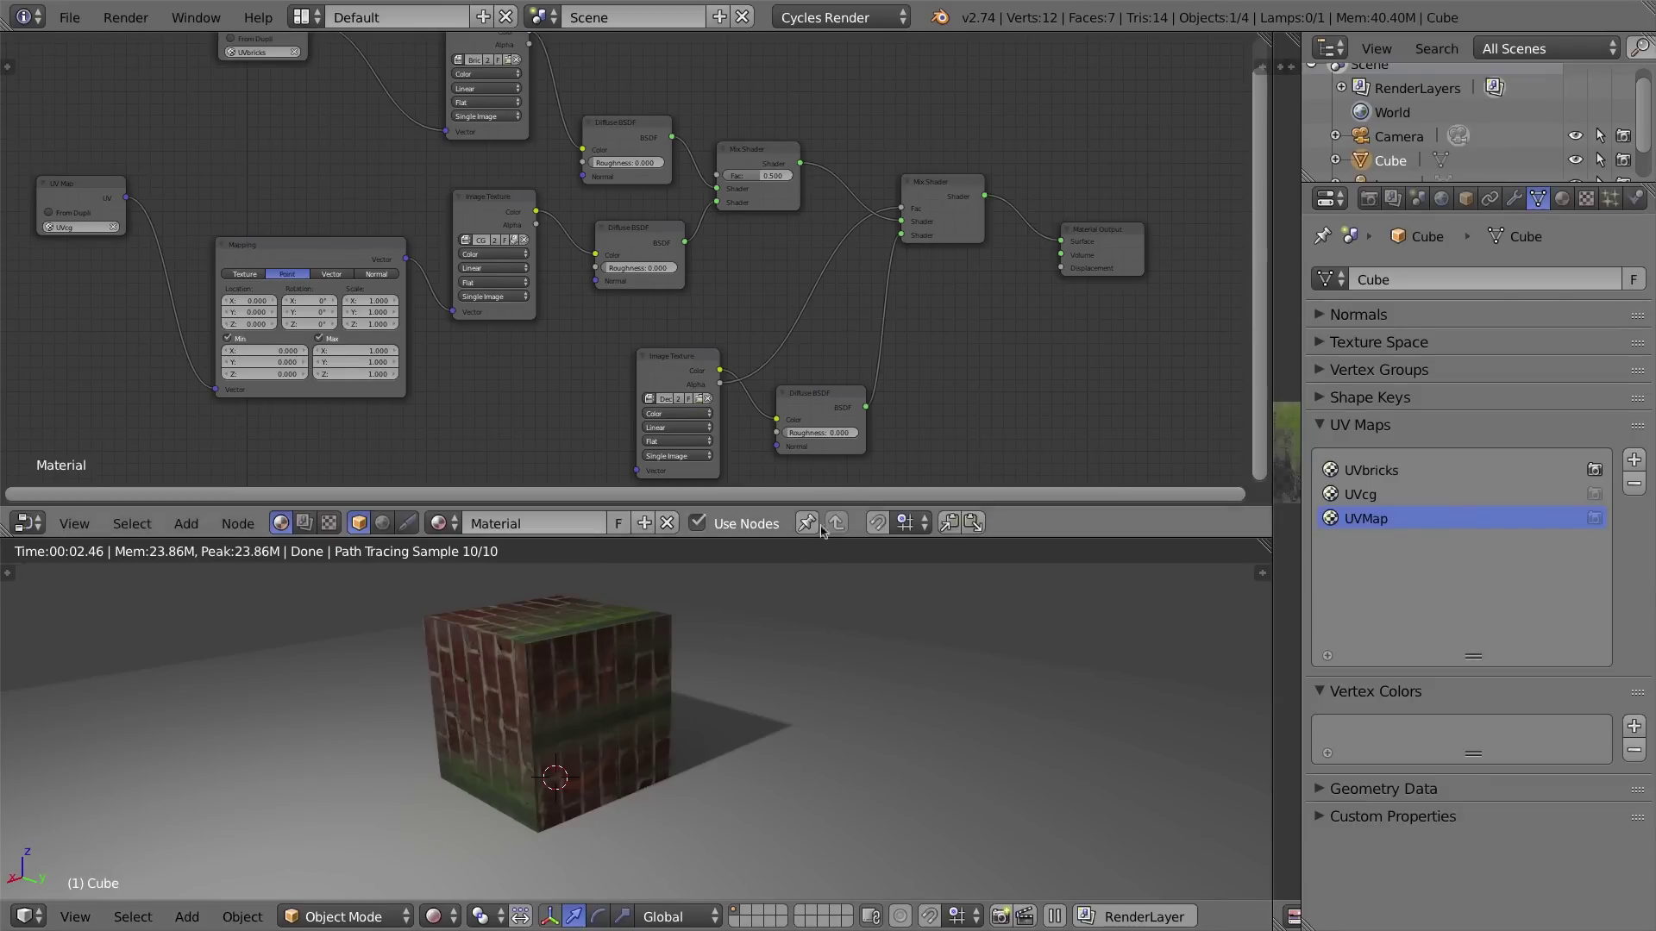
pyautogui.moveTo(832, 568); pyautogui.dragTo(842, 755)
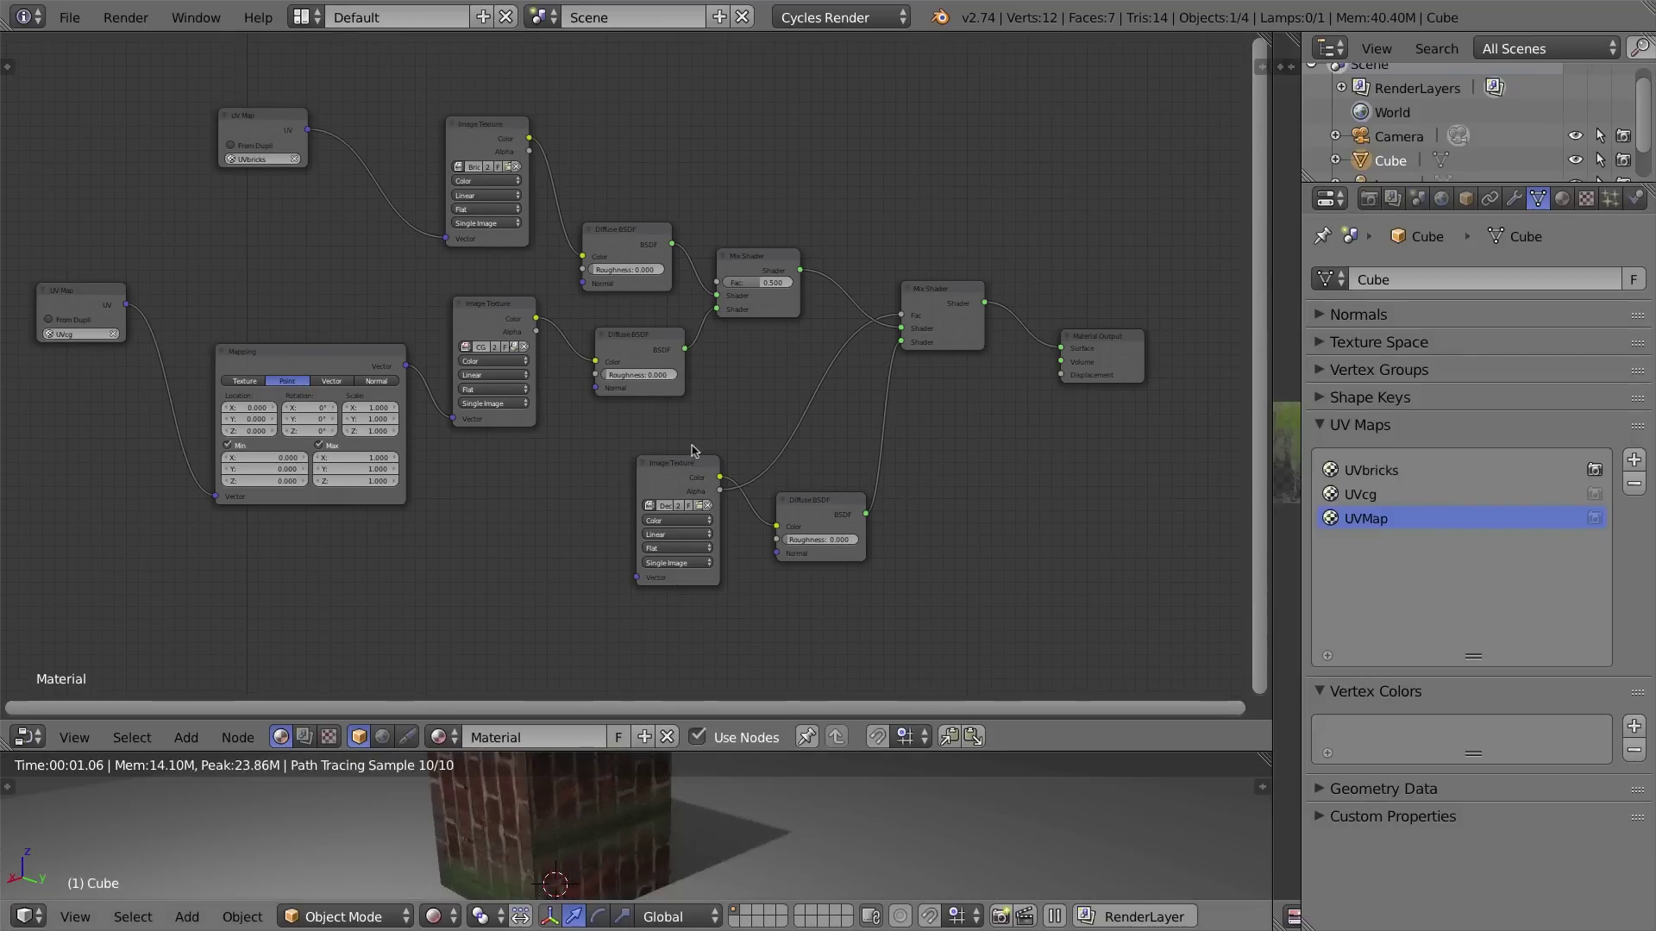
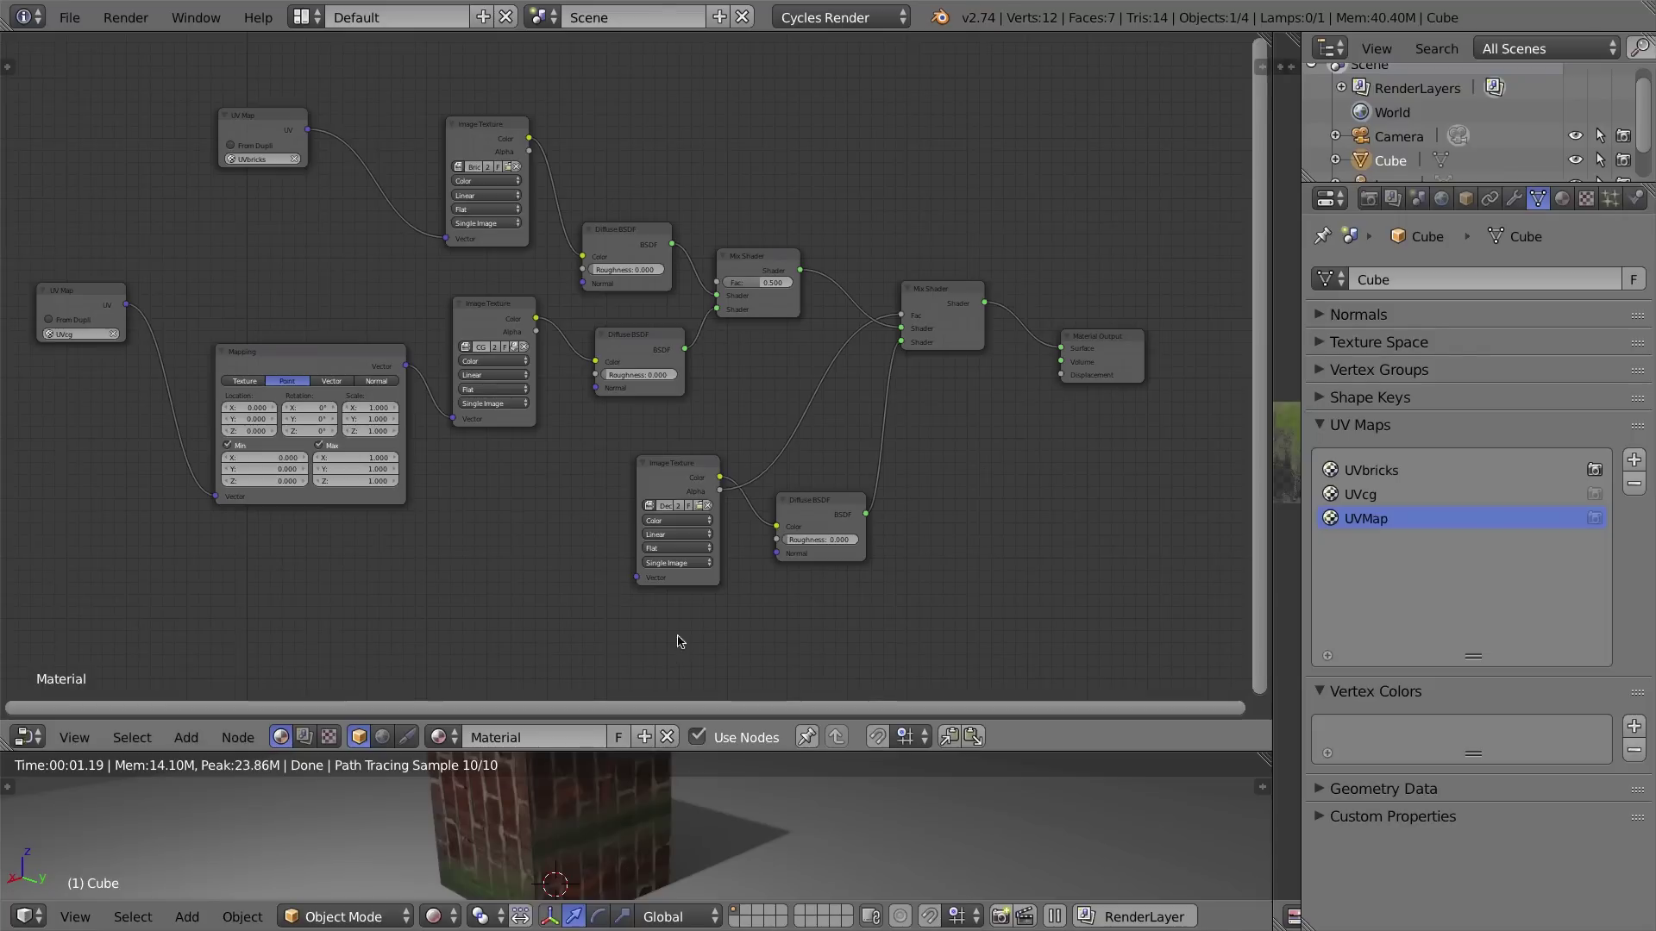
# Reposition the mossy decal's Image Texture and Diffuse BSDF nodes below the CG decal nodes.
pyautogui.moveTo(668, 464); pyautogui.dragTo(672, 471)
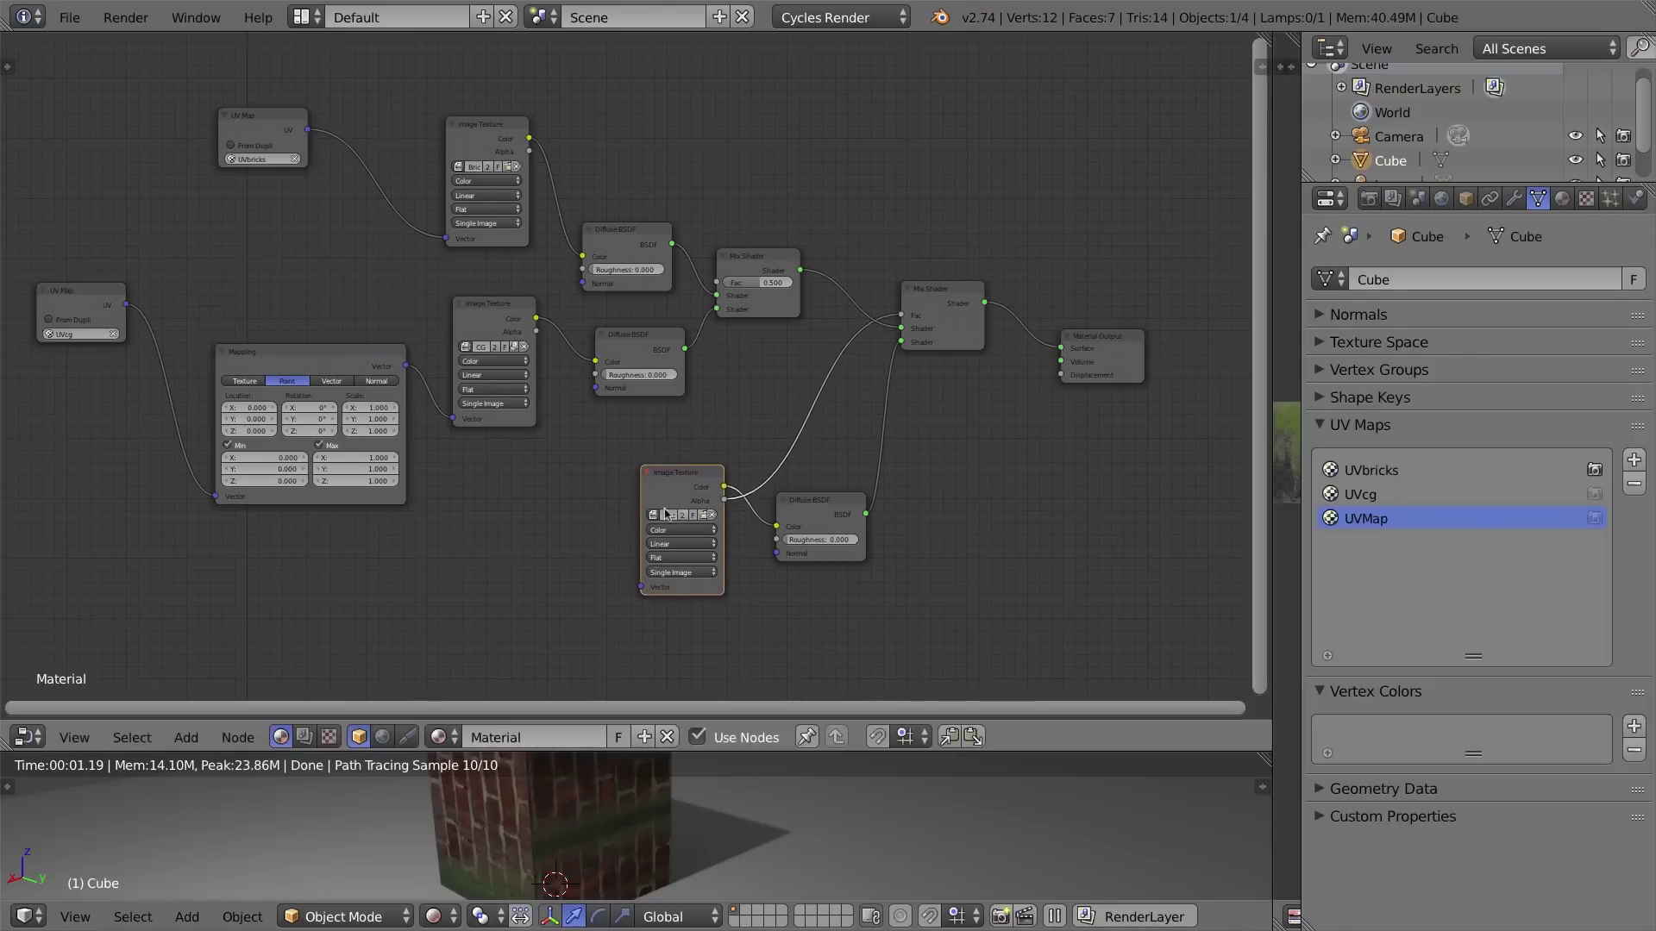
pyautogui.scroll(10, 627, 507)
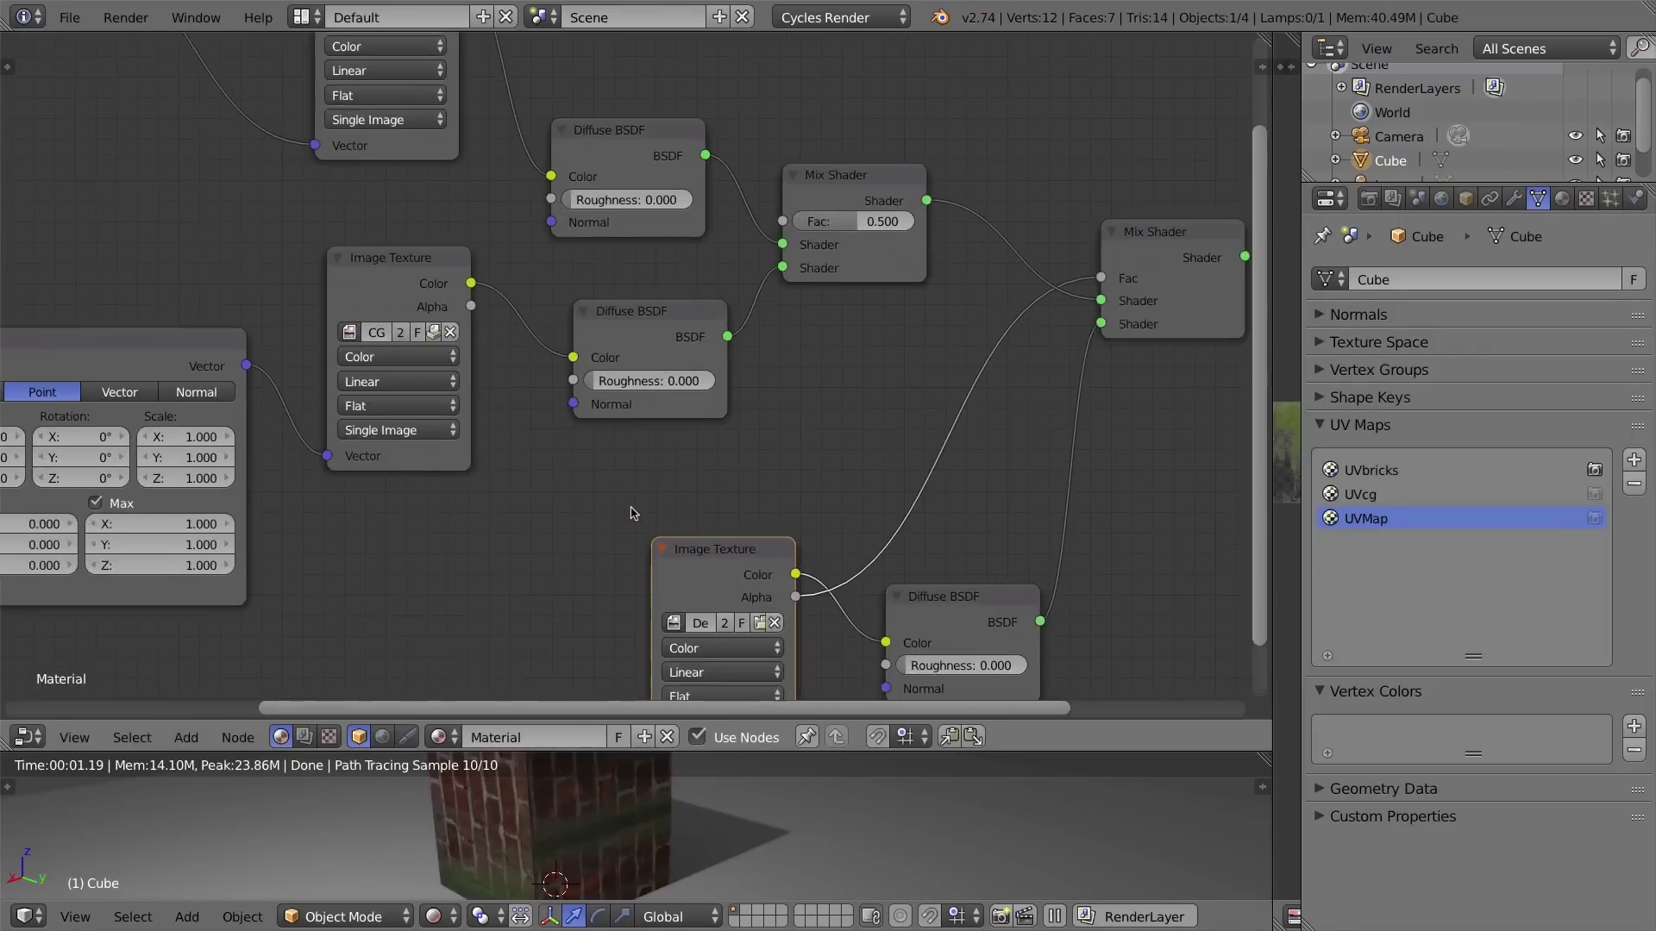
pyautogui.moveTo(675, 507); pyautogui.dragTo(454, 241, button='middle')
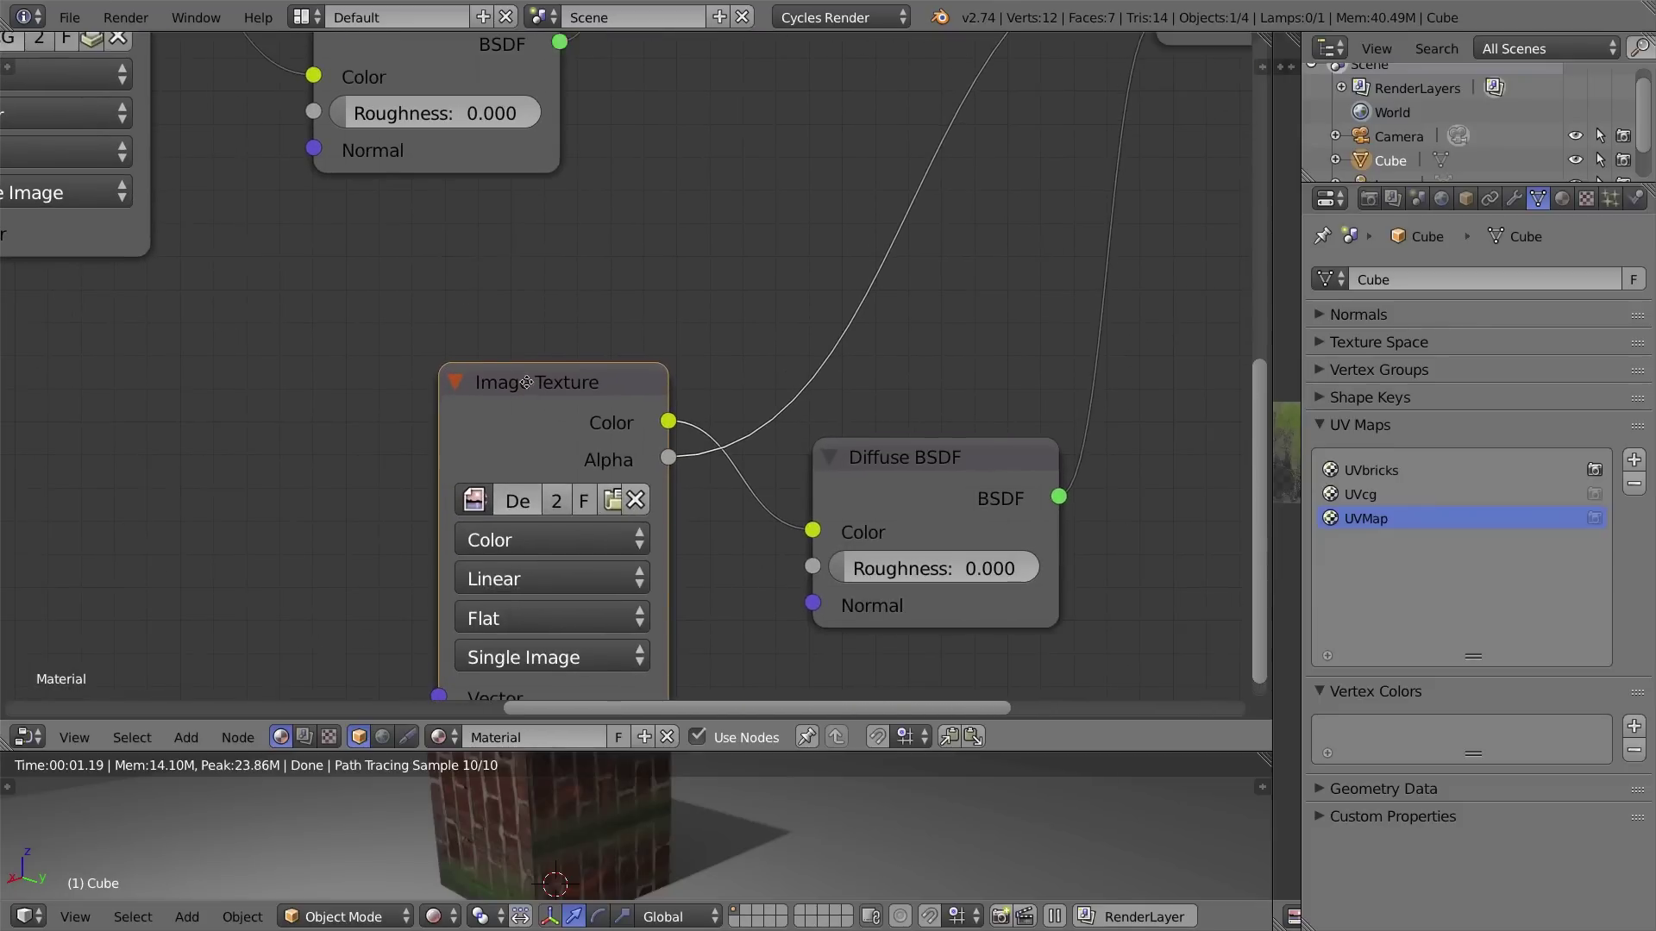
pyautogui.moveTo(519, 376); pyautogui.dragTo(552, 205, button='middle')
pyautogui.moveTo(559, 204); pyautogui.dragTo(519, 189)
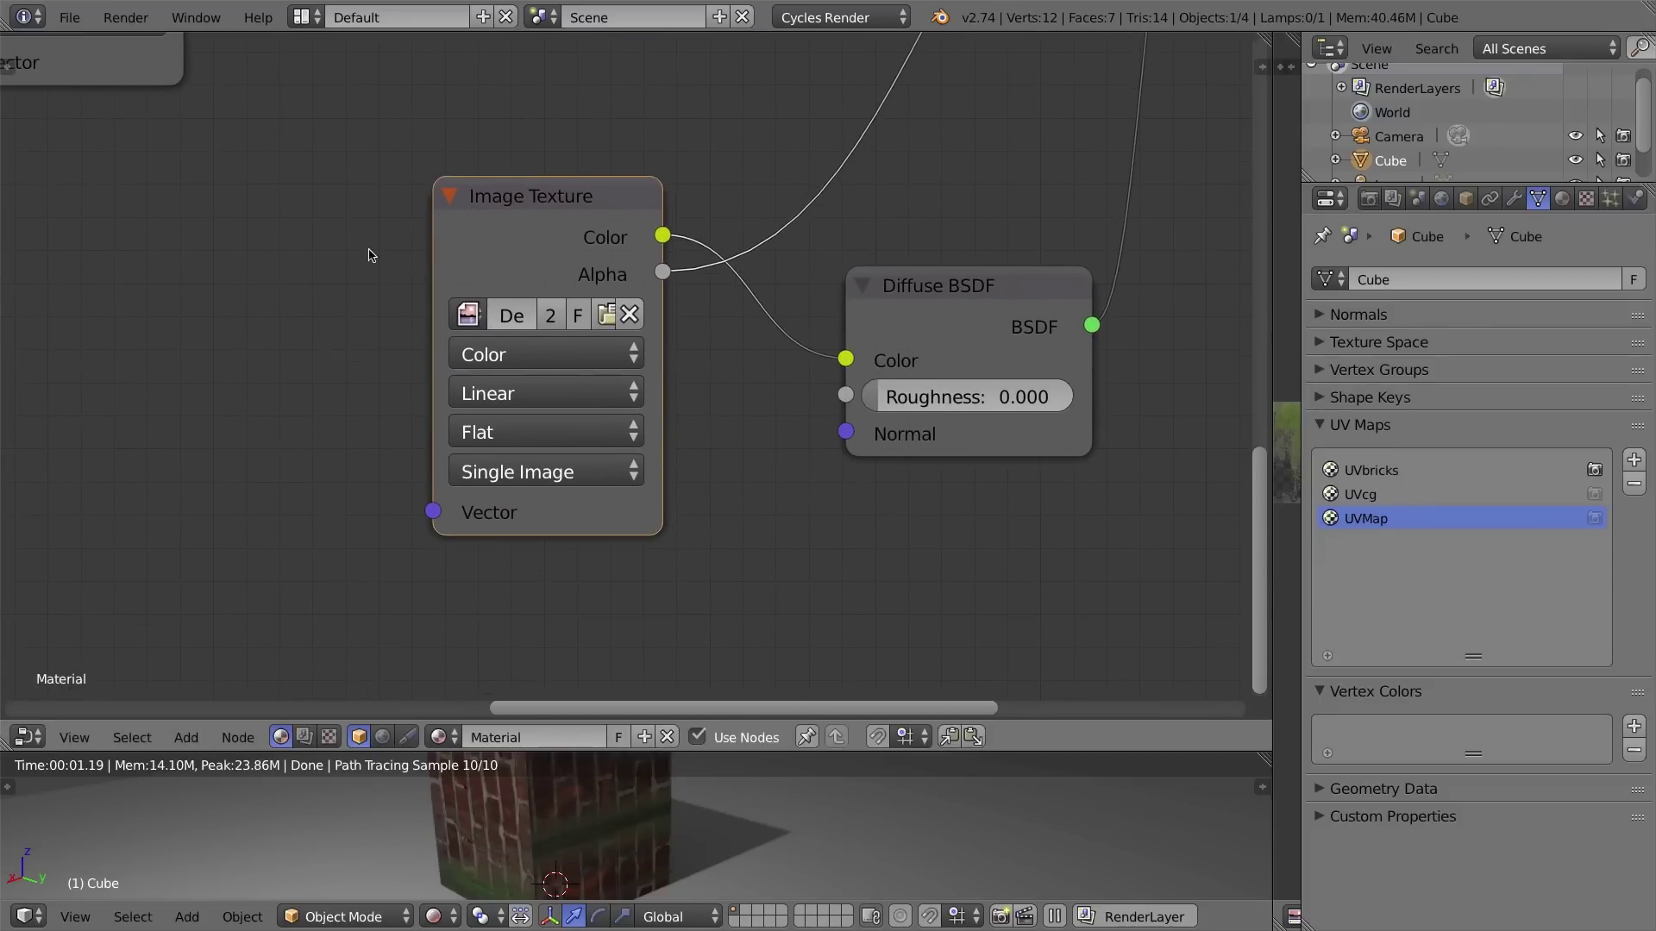
pyautogui.moveTo(906, 285); pyautogui.dragTo(876, 242)
pyautogui.scroll(-4, 698, 265)
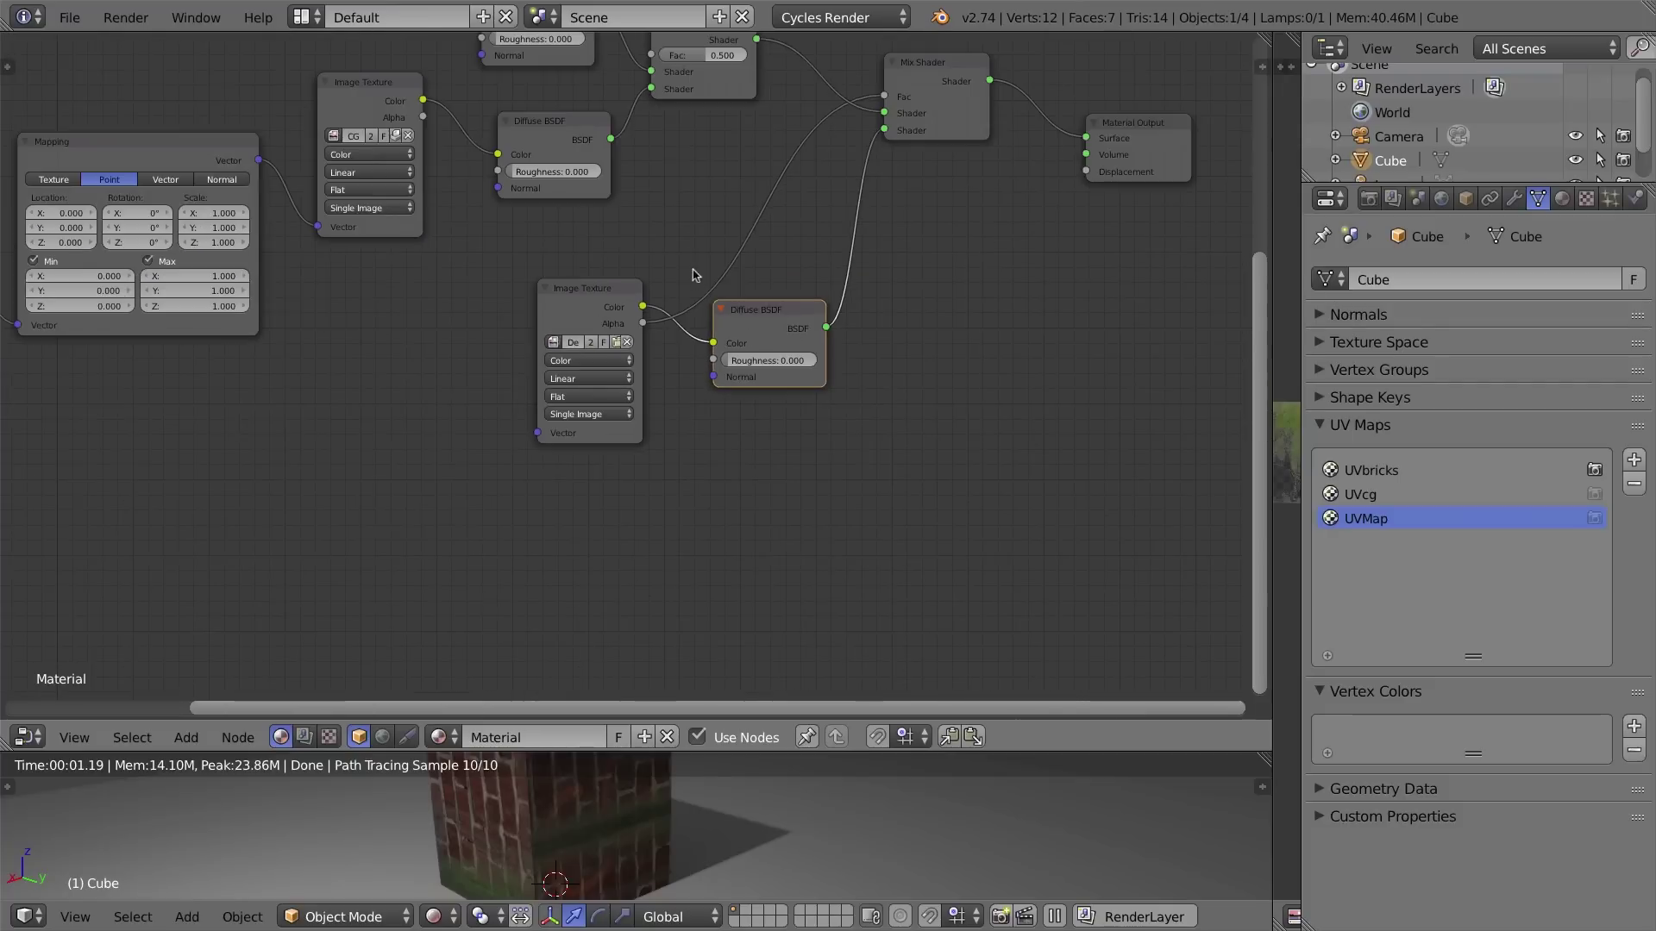
# Shift the mossy decal's Image Texture node slightly up and closer to its Diffuse BSDF node.
pyautogui.scroll(-1, 960, 139)
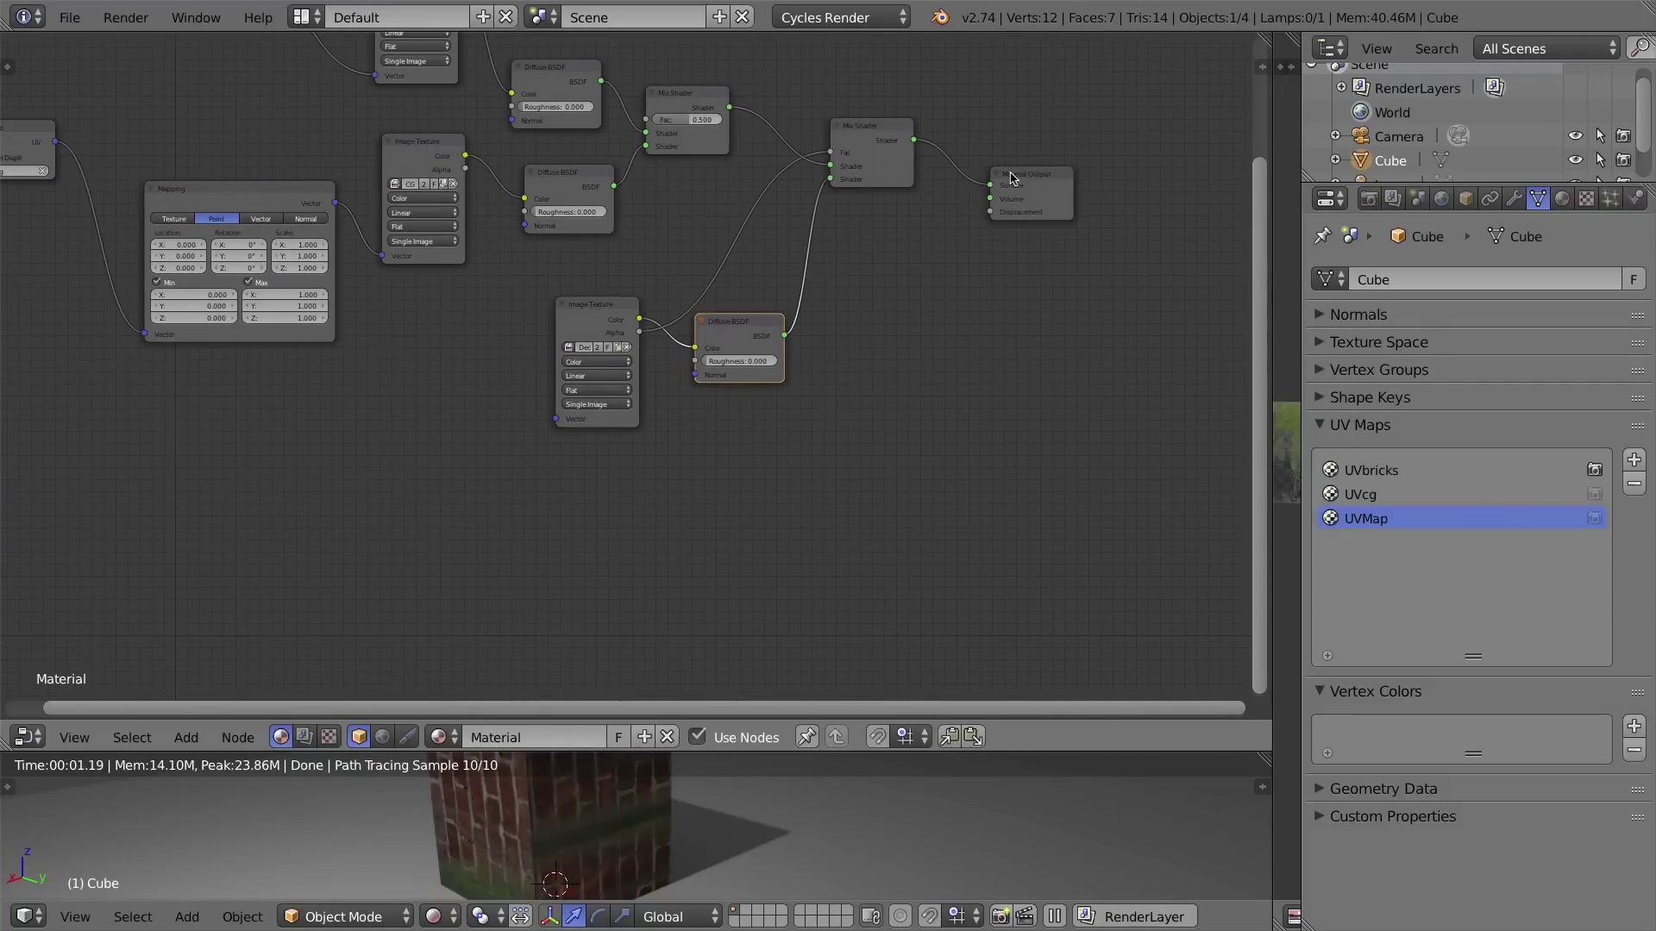
pyautogui.scroll(5, 526, 297)
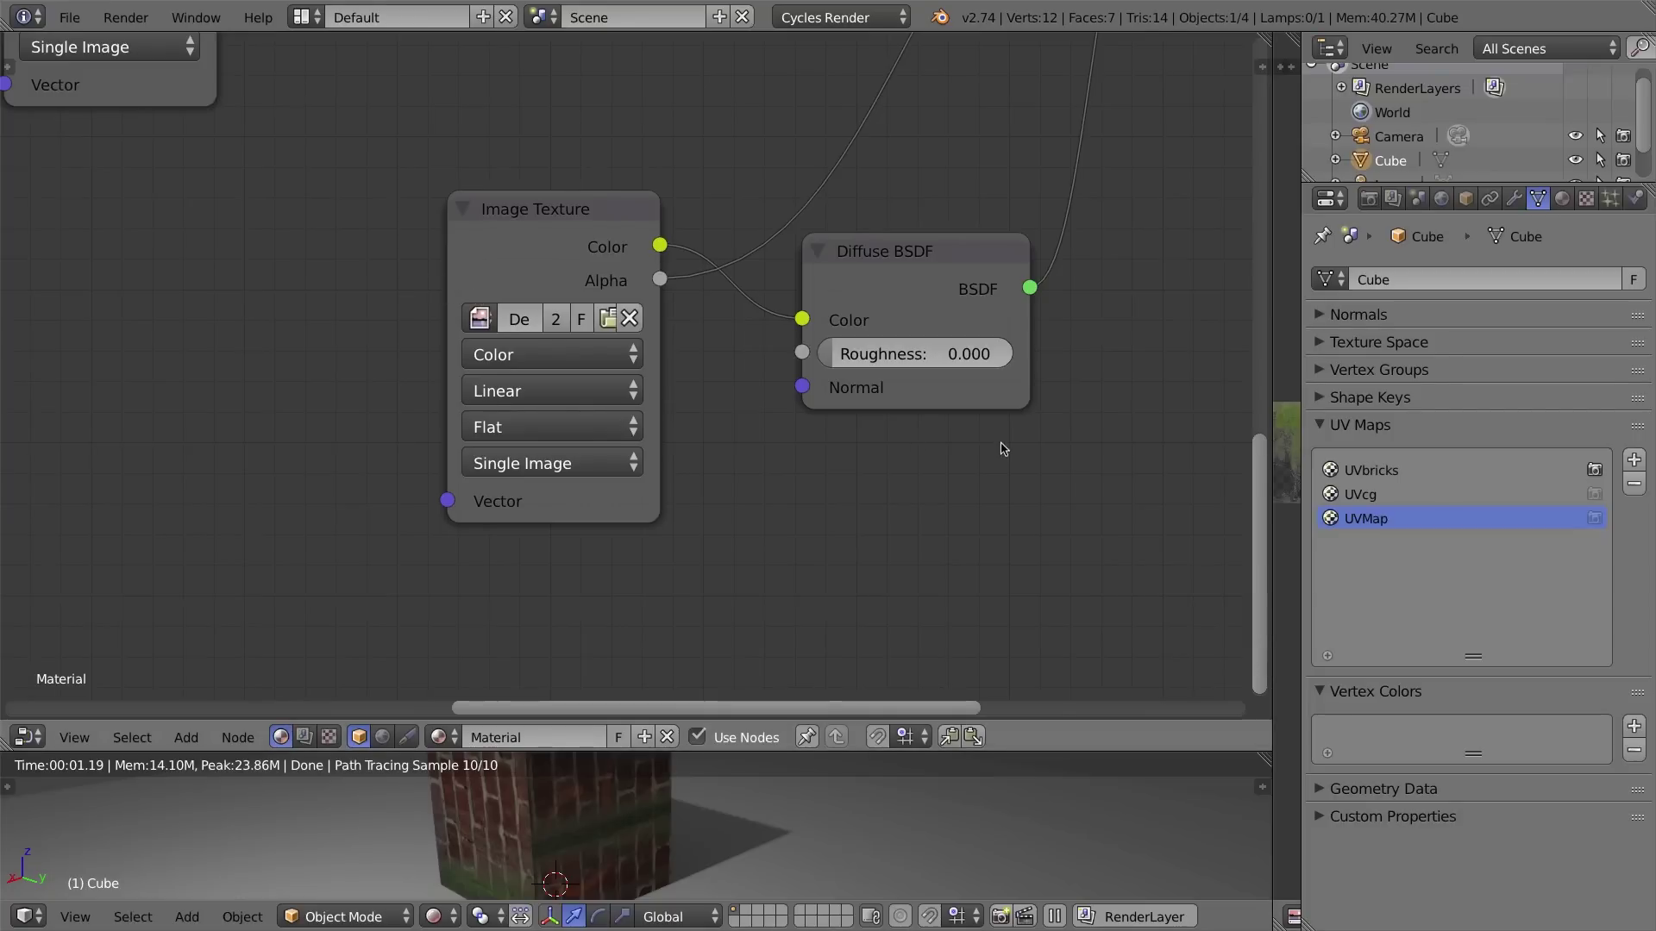
pyautogui.moveTo(562, 216)
pyautogui.mouseDown()
pyautogui.moveTo(573, 180)
pyautogui.moveTo(606, 210)
pyautogui.moveTo(583, 195)
pyautogui.mouseUp()
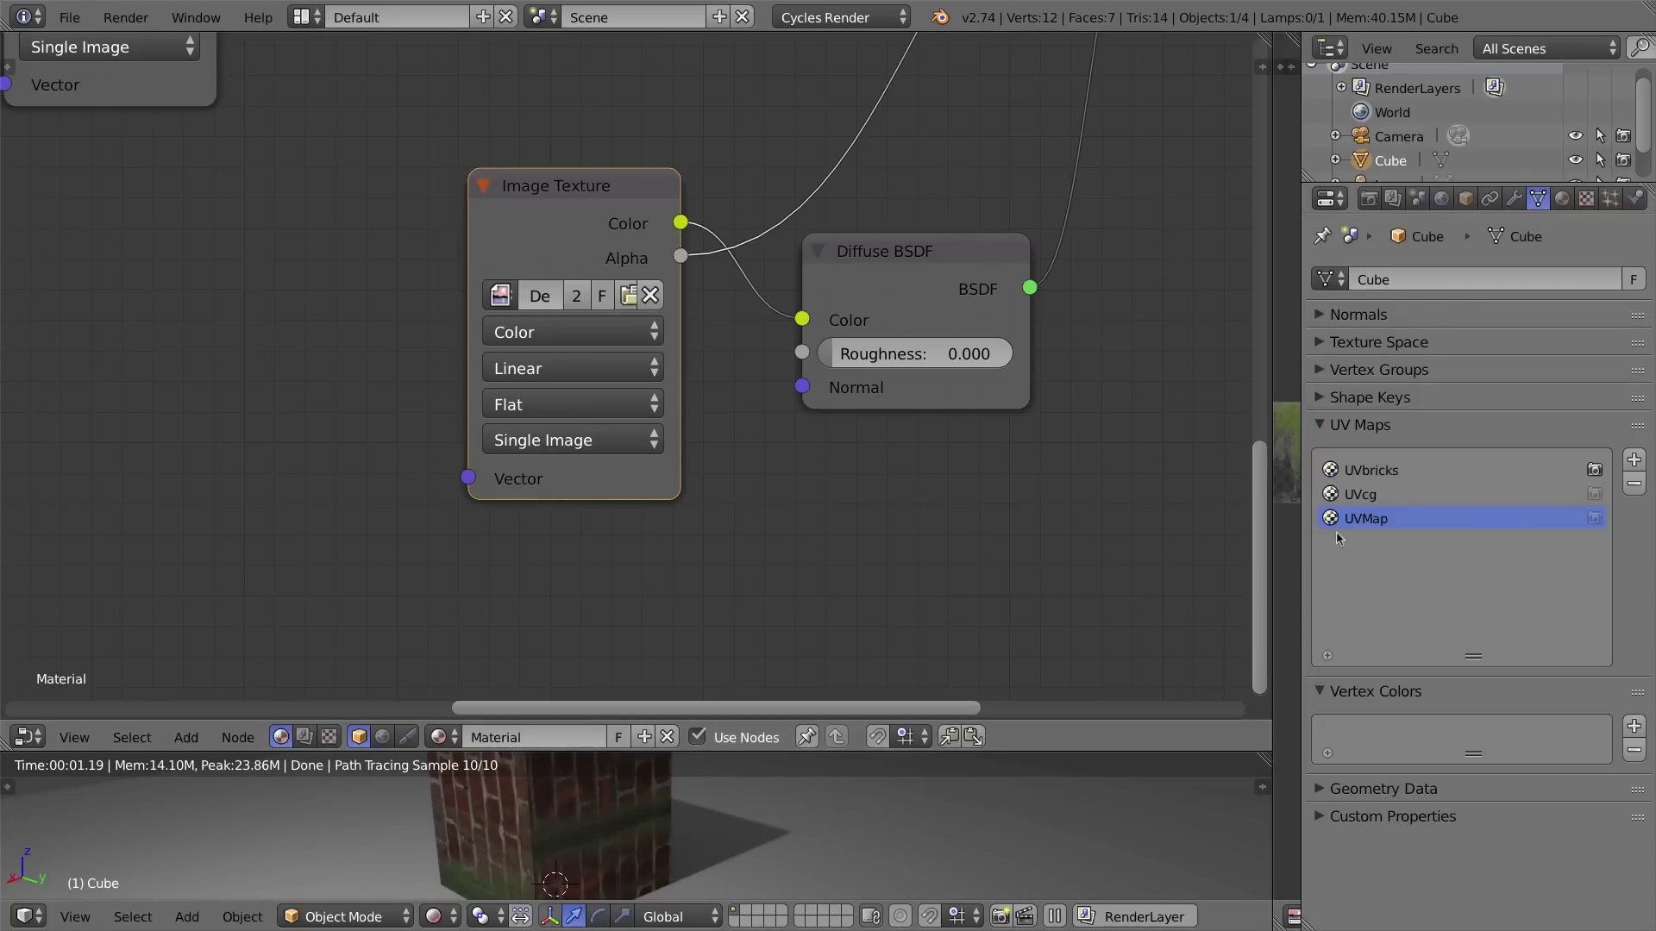
# Rename the cube's third UV map as UVmoss.
pyautogui.click(1322, 426)
pyautogui.click(1321, 426)
pyautogui.doubleClick(1381, 521)
pyautogui.click(1363, 520)
pyautogui.moveTo(1362, 520); pyautogui.dragTo(1436, 521)
pyautogui.write('moss')
pyautogui.press('Return')
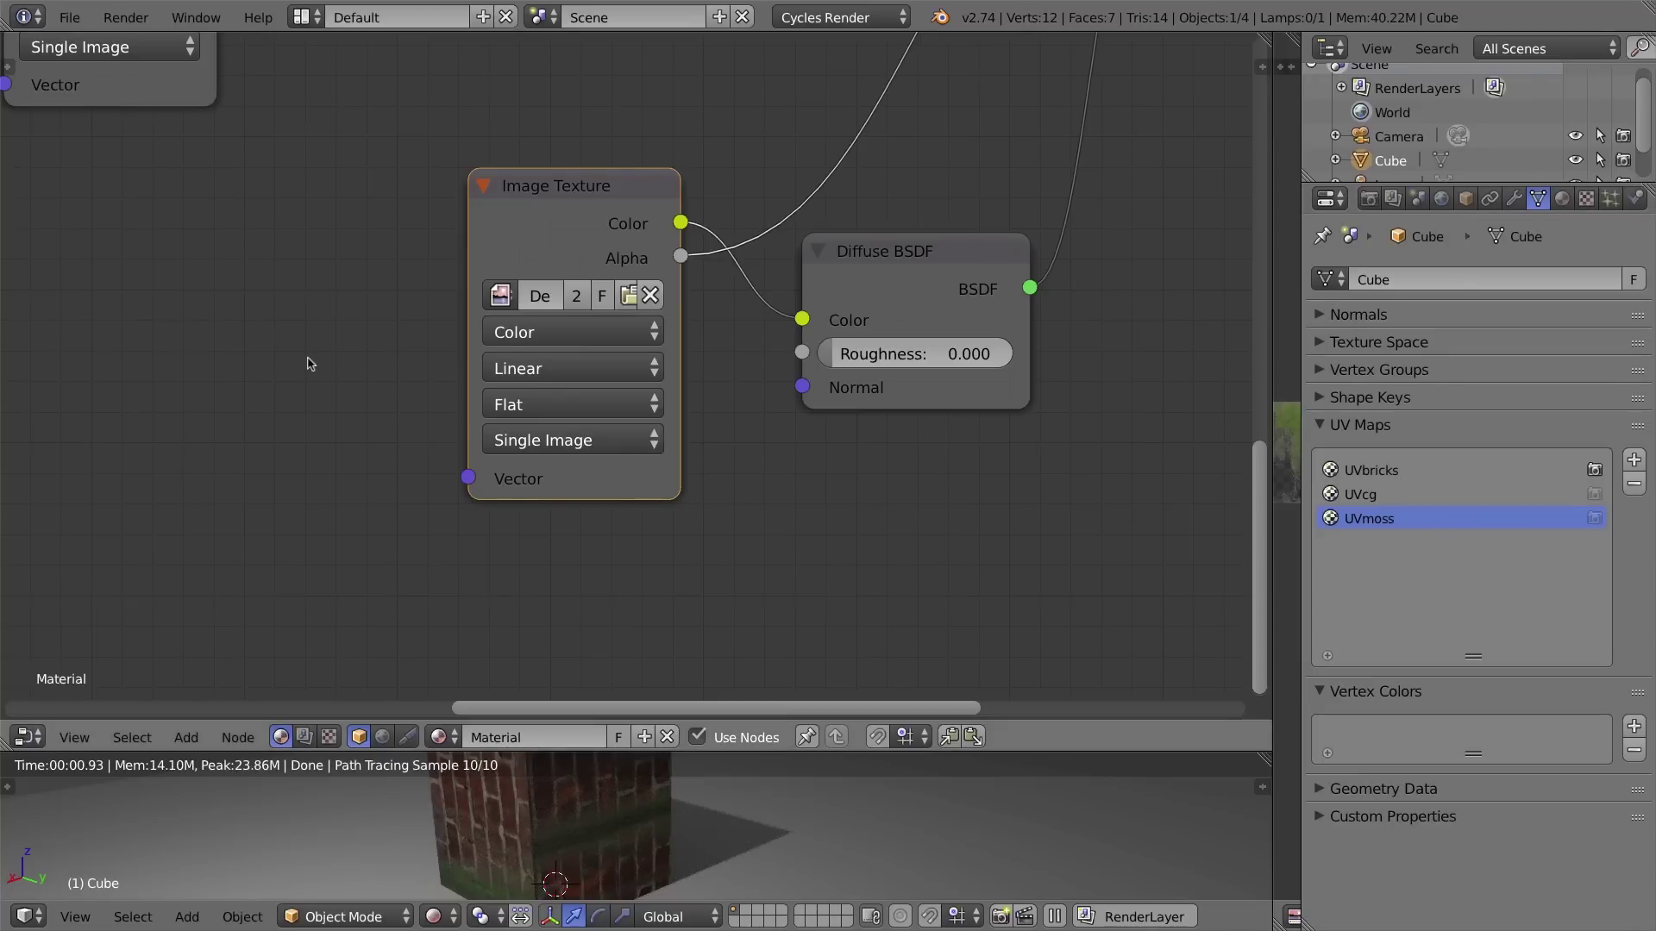
# Add a UV Map input node beside the mossy decal's Image Texture and connect its UV output to the texture's Vector input.
pyautogui.hotkey('shift', 'a')
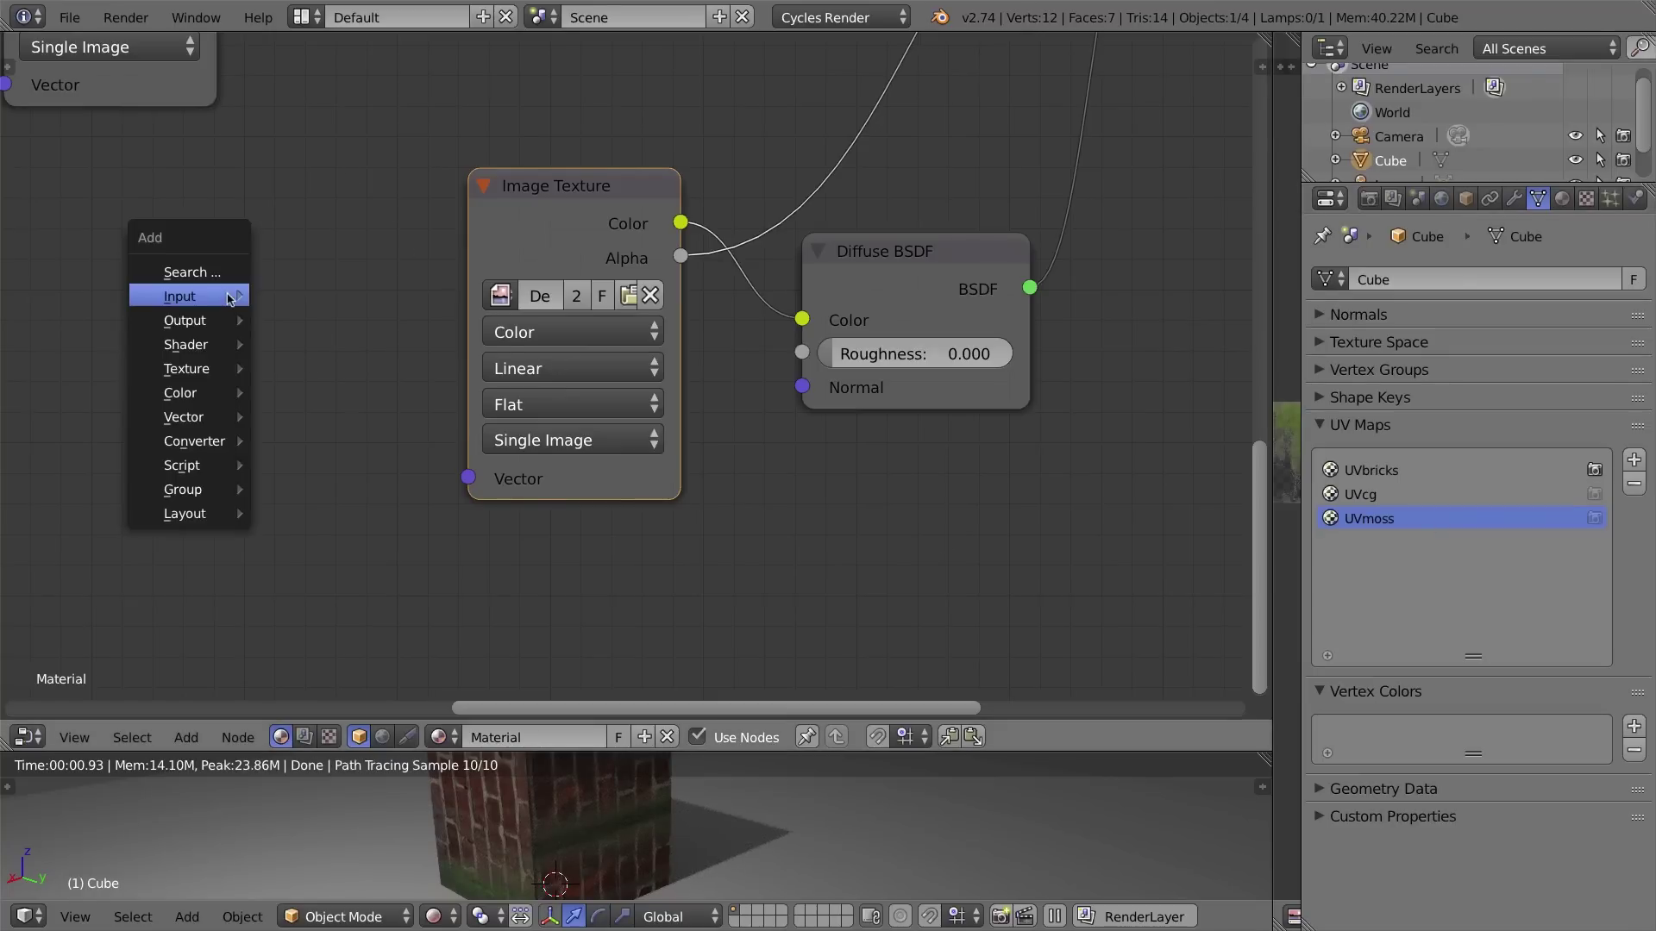
pyautogui.moveTo(228, 298)
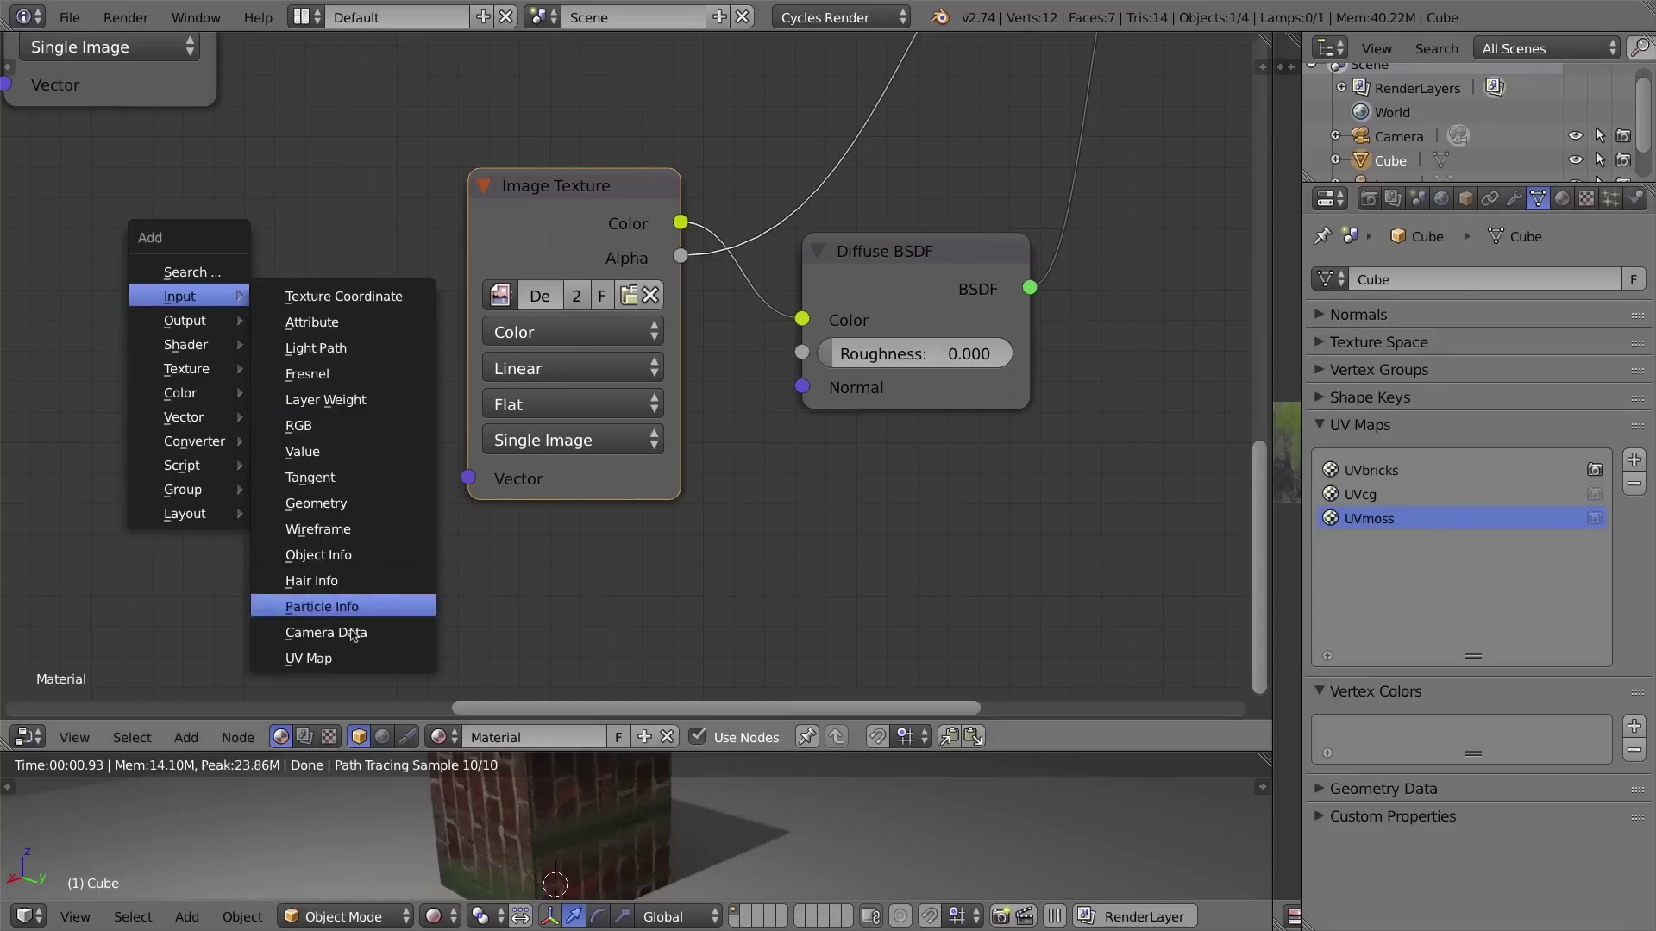
pyautogui.click(345, 658)
pyautogui.click(113, 201)
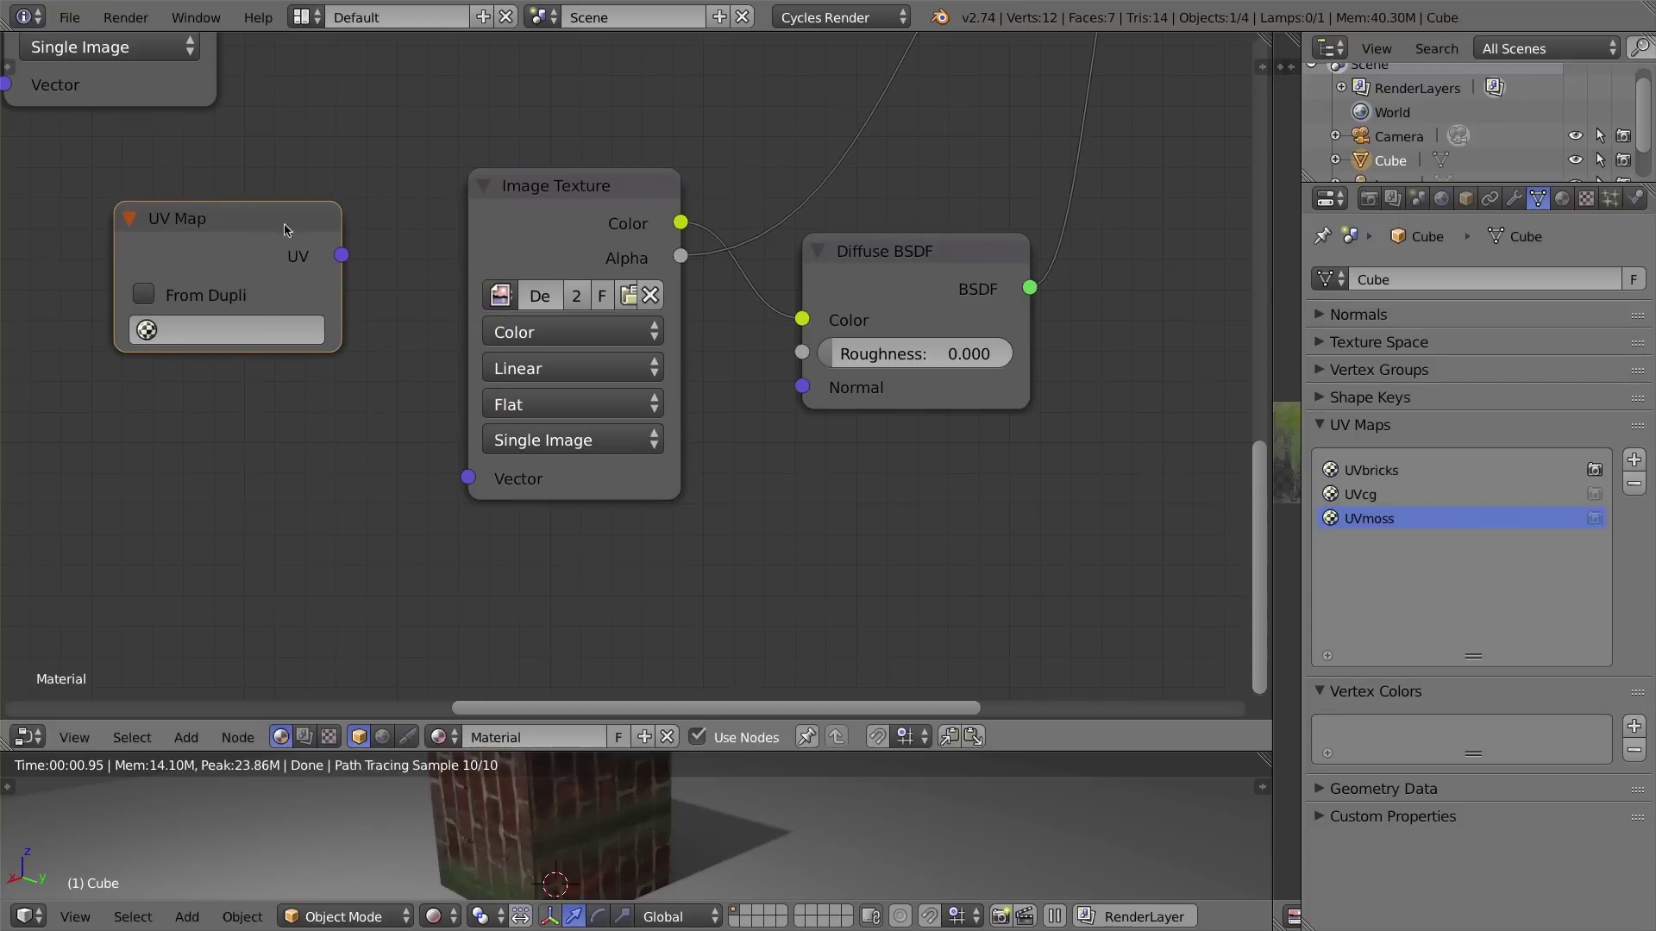
pyautogui.moveTo(342, 254); pyautogui.dragTo(468, 477)
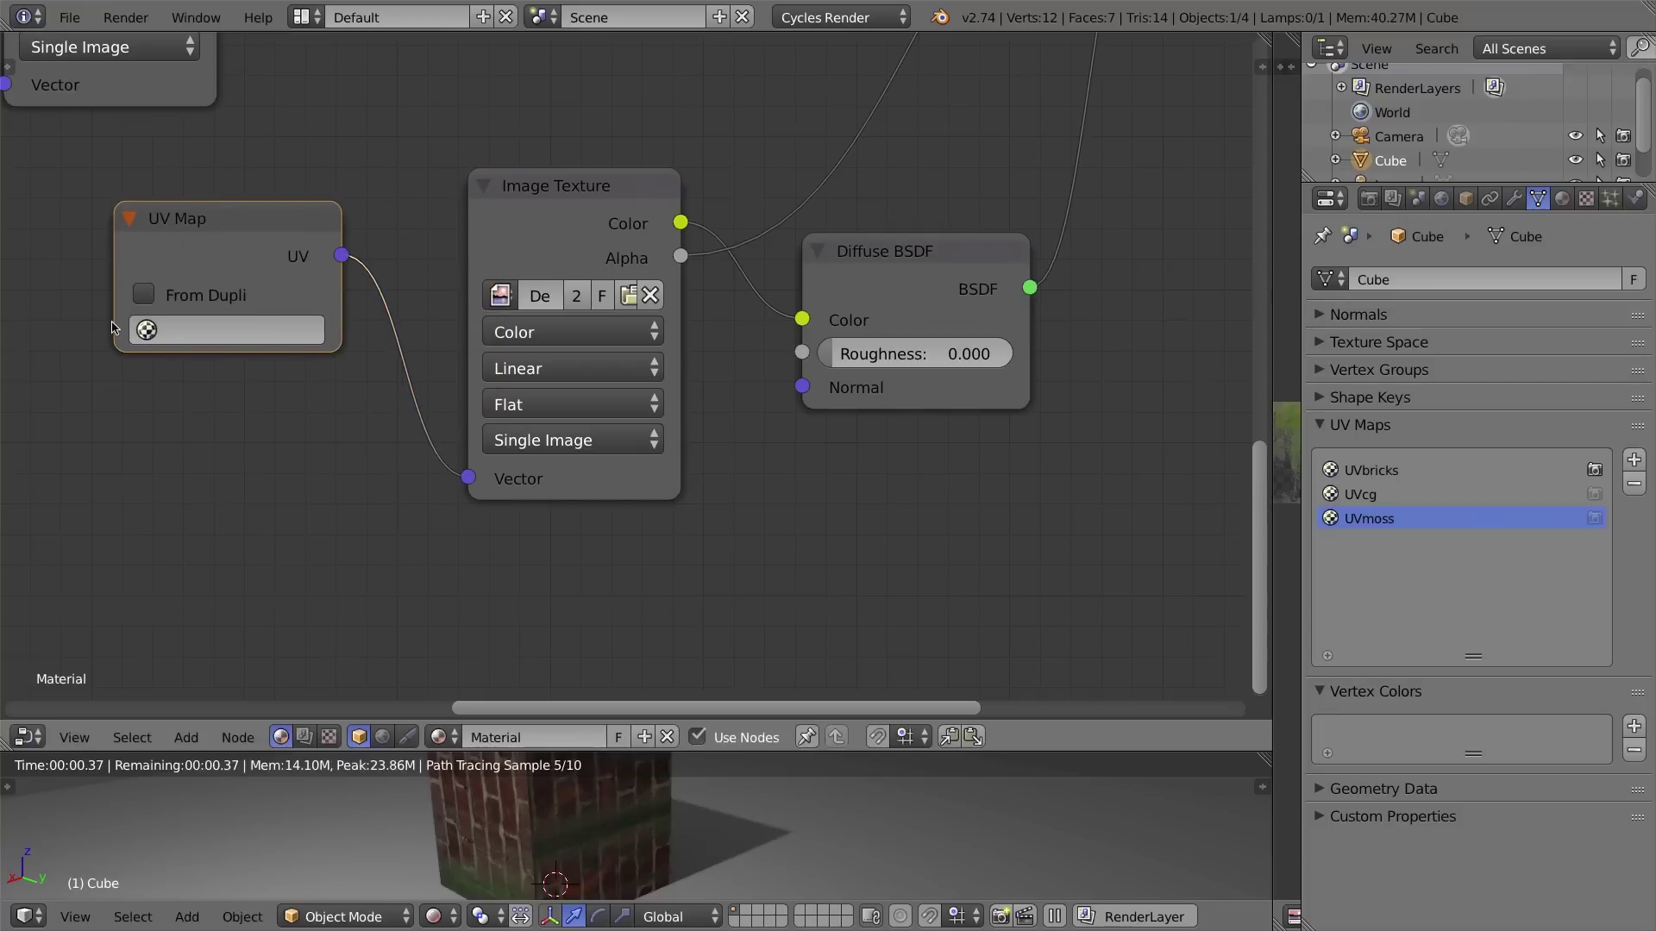
# Enlarge the rendered 3D view by raising its border with the node editor, and assign UVmoss to the new UV Map node.
pyautogui.click(160, 329)
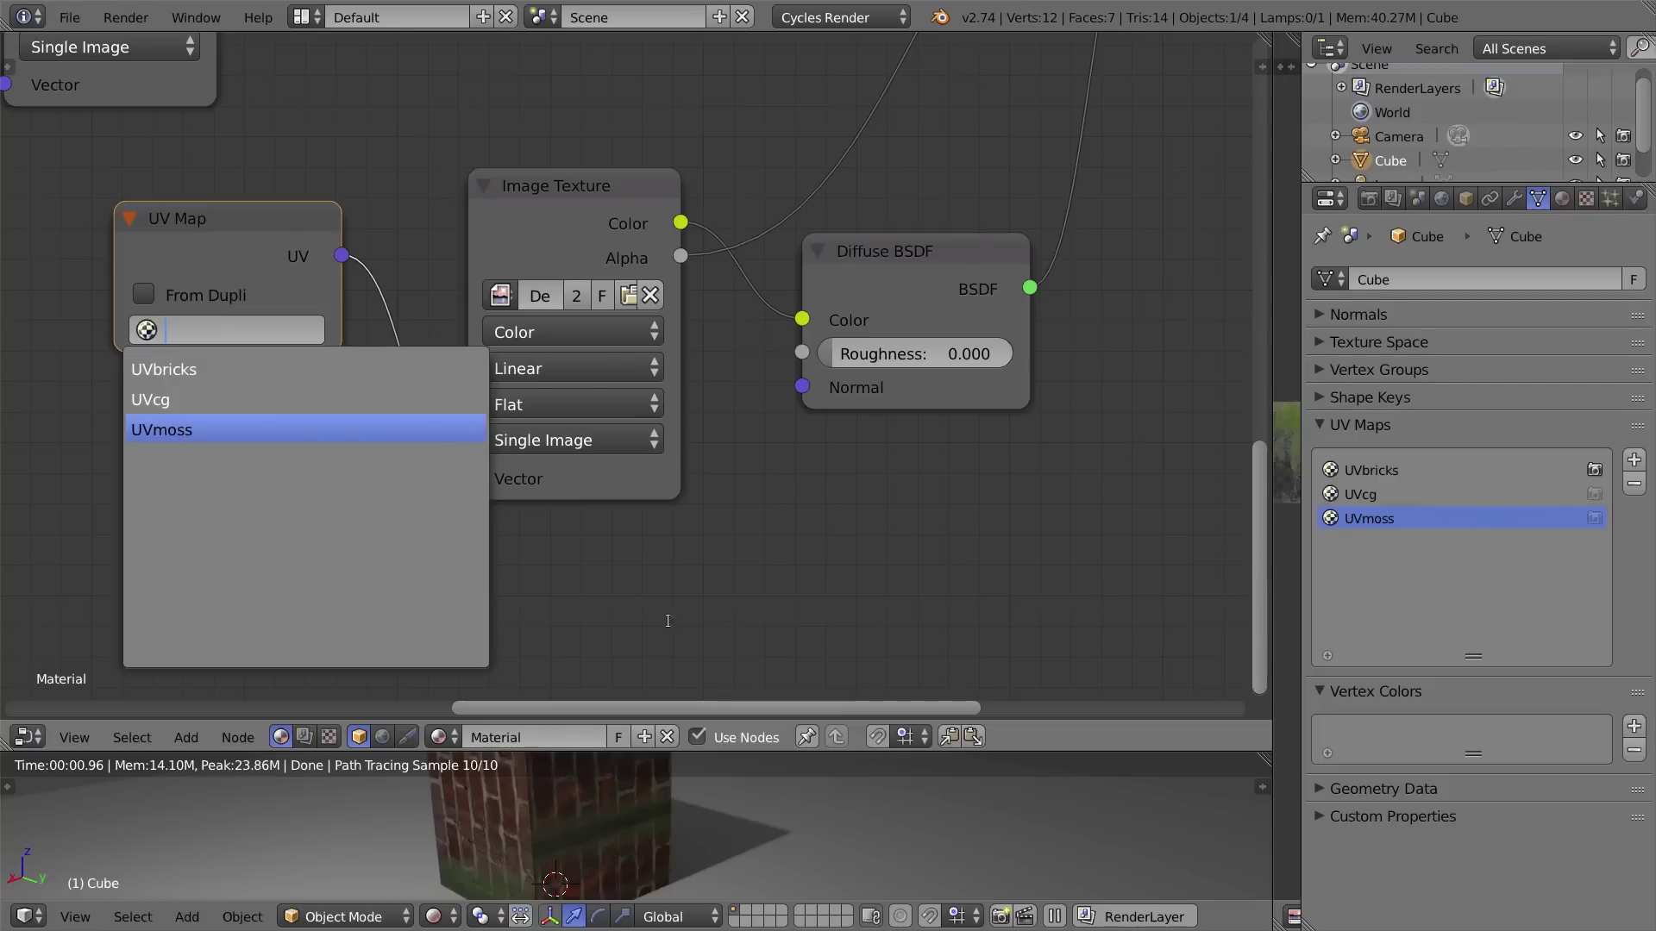
pyautogui.click(690, 621)
pyautogui.moveTo(649, 751); pyautogui.dragTo(649, 540)
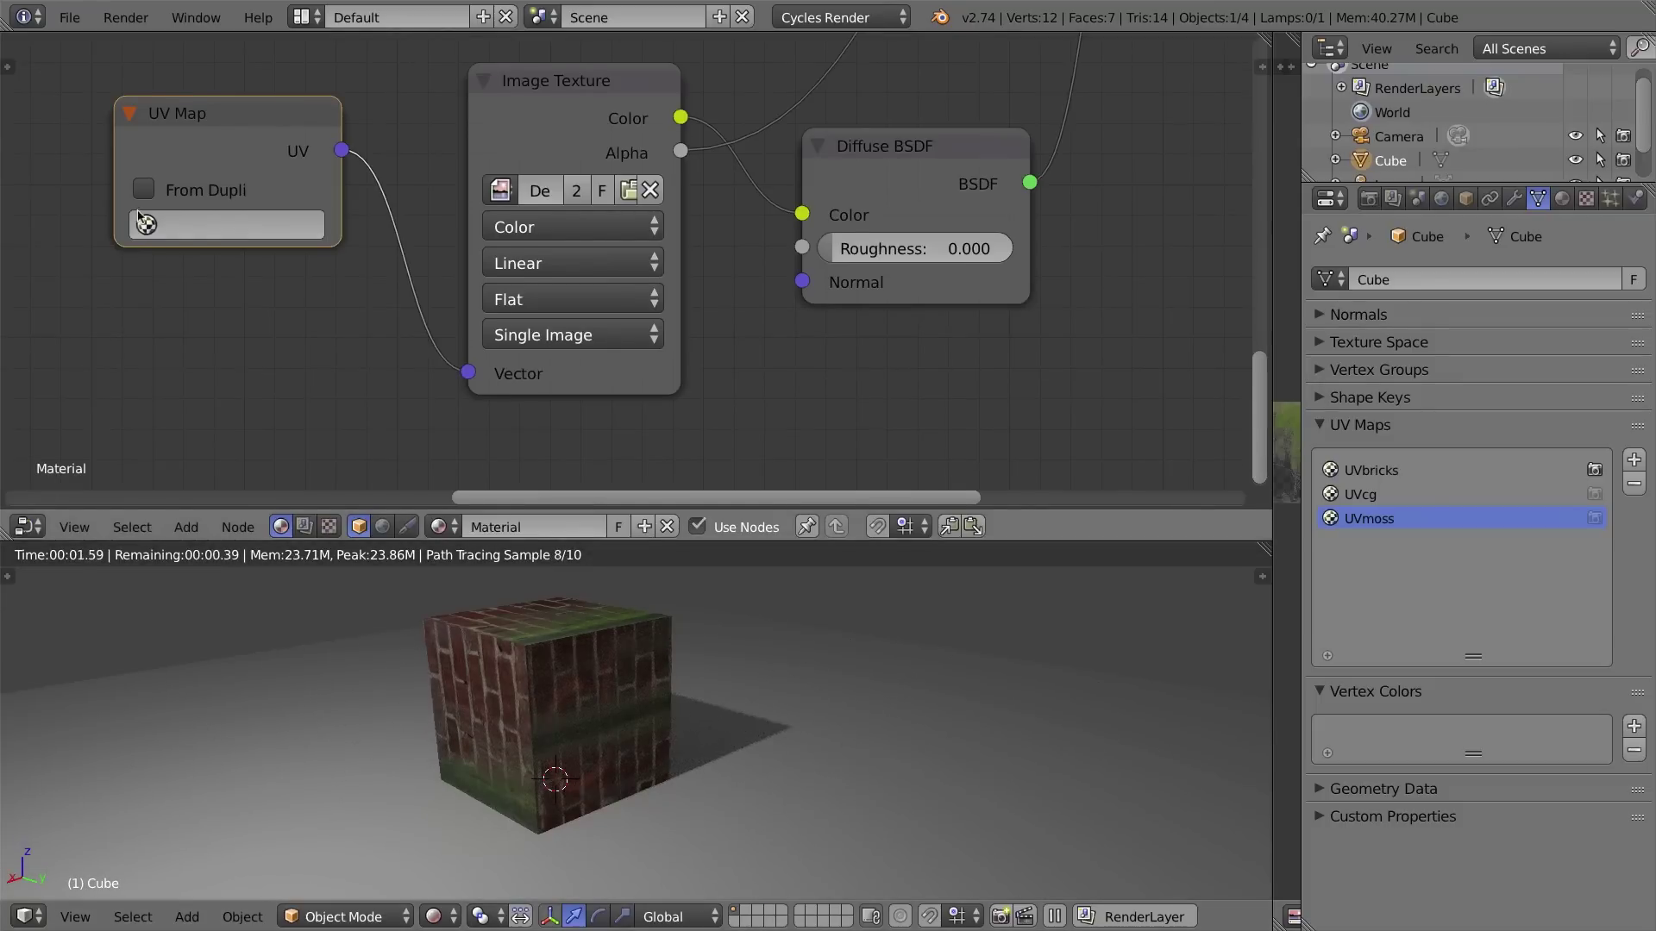
pyautogui.click(164, 225)
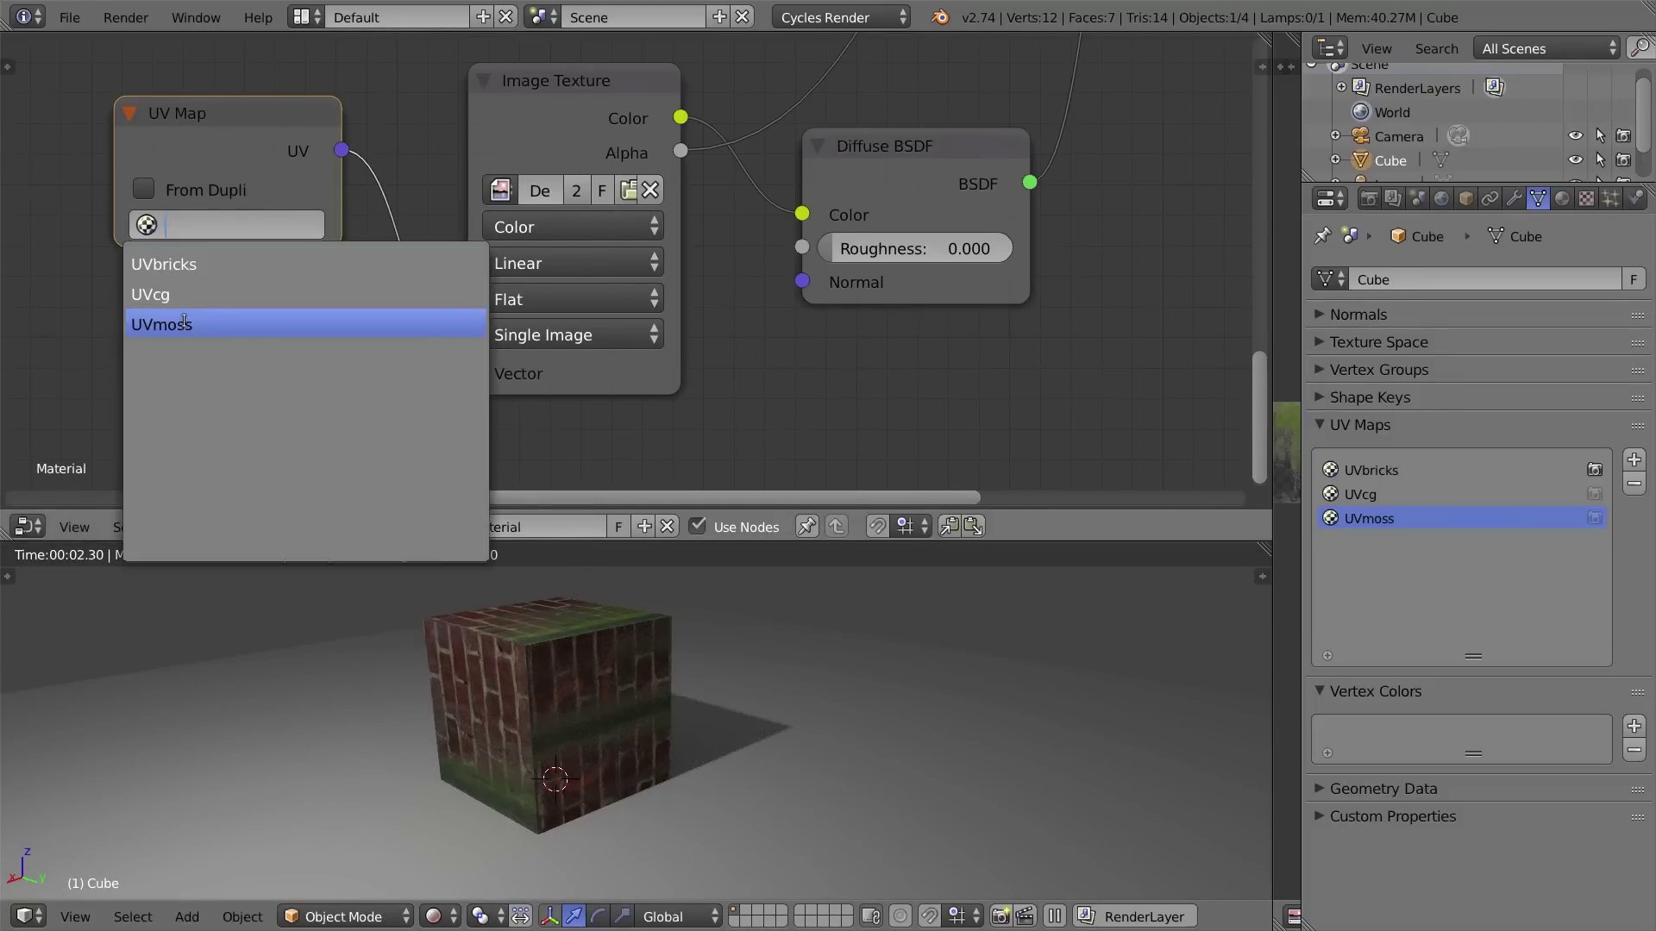
pyautogui.click(186, 326)
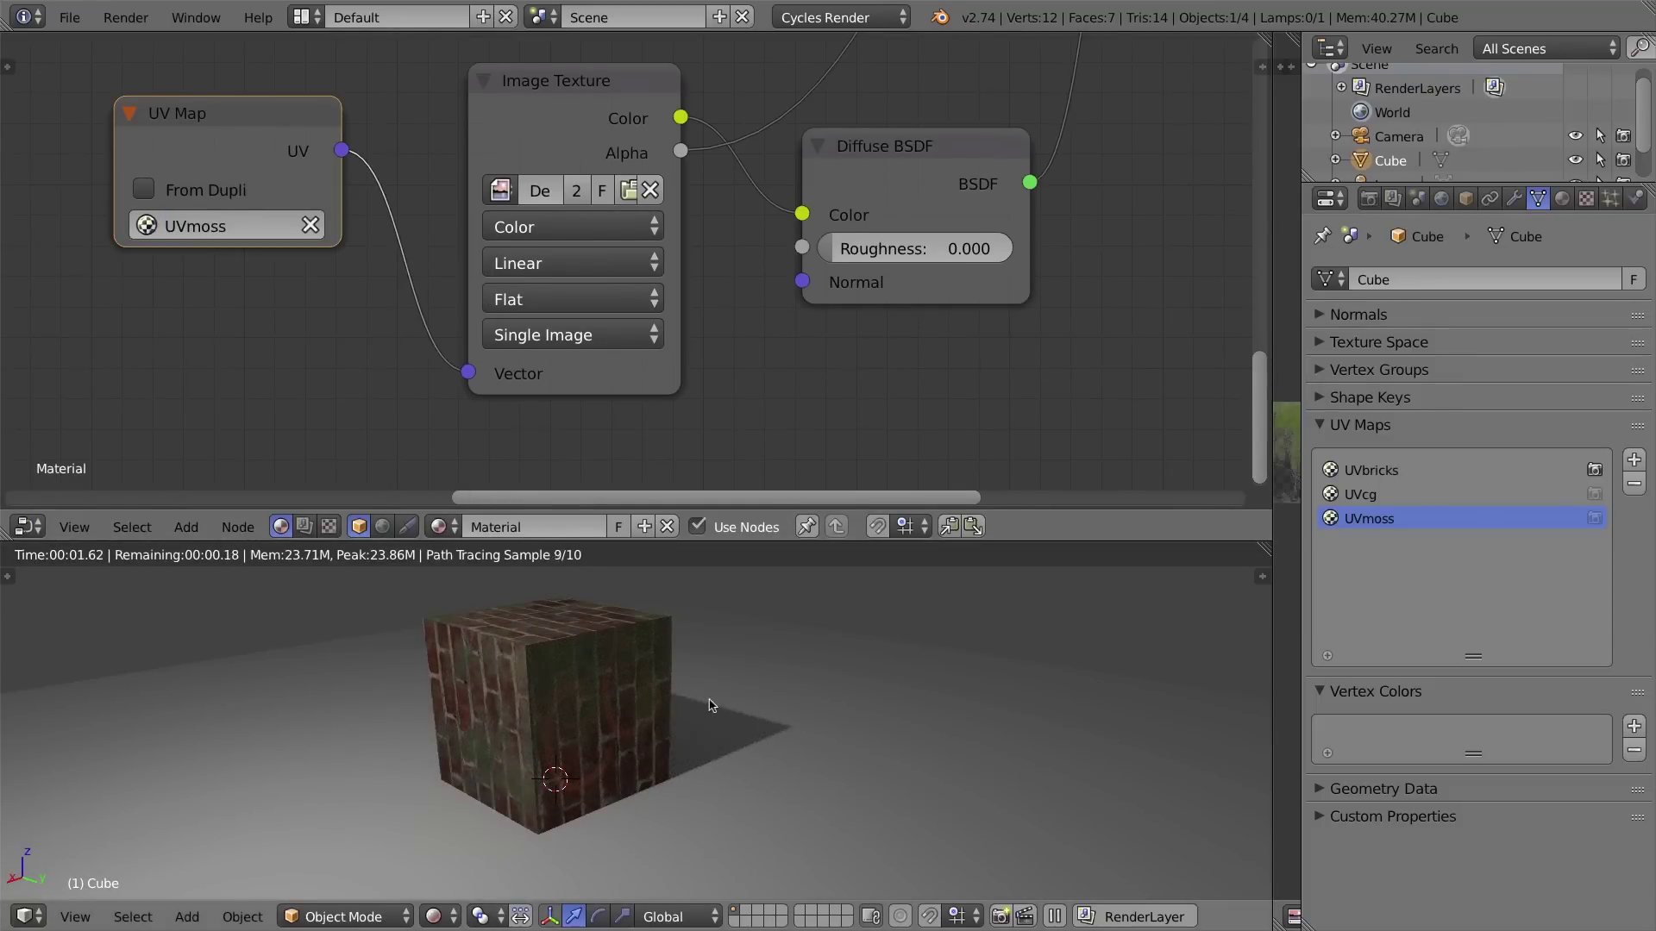
# Inspect the rendered mossy cube from another angle, and review the complete material node tree in a maximized node editor.
pyautogui.moveTo(715, 693); pyautogui.dragTo(755, 677, button='middle')
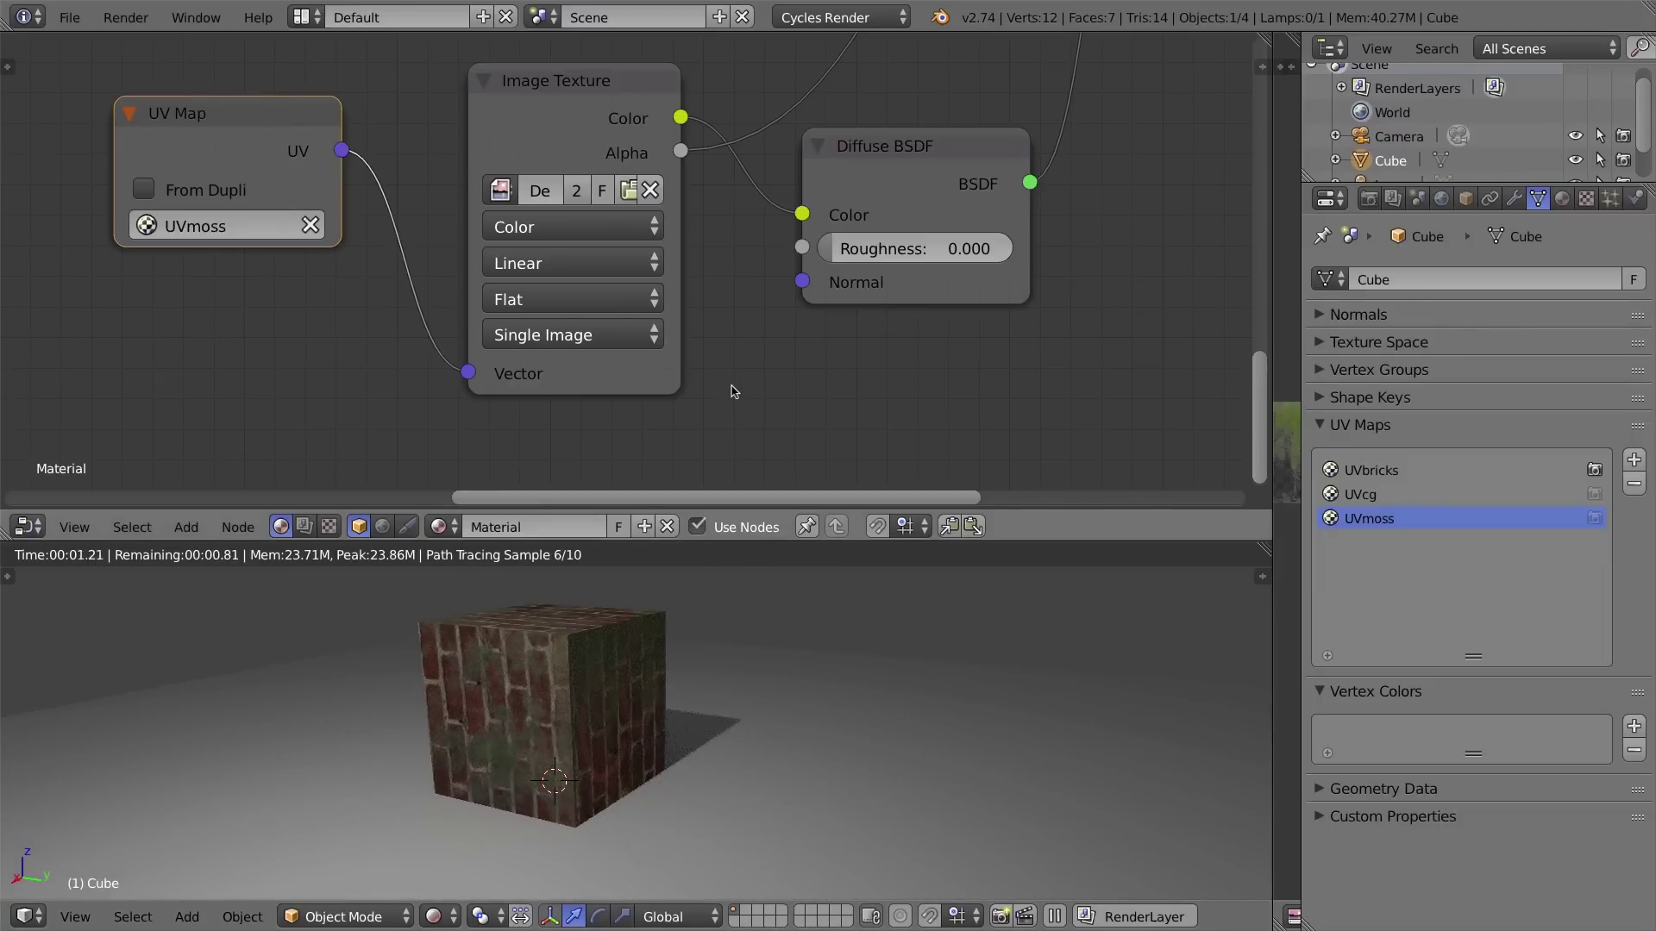
pyautogui.hotkey('ctrl', 'Up')
pyautogui.scroll(-6, 732, 391)
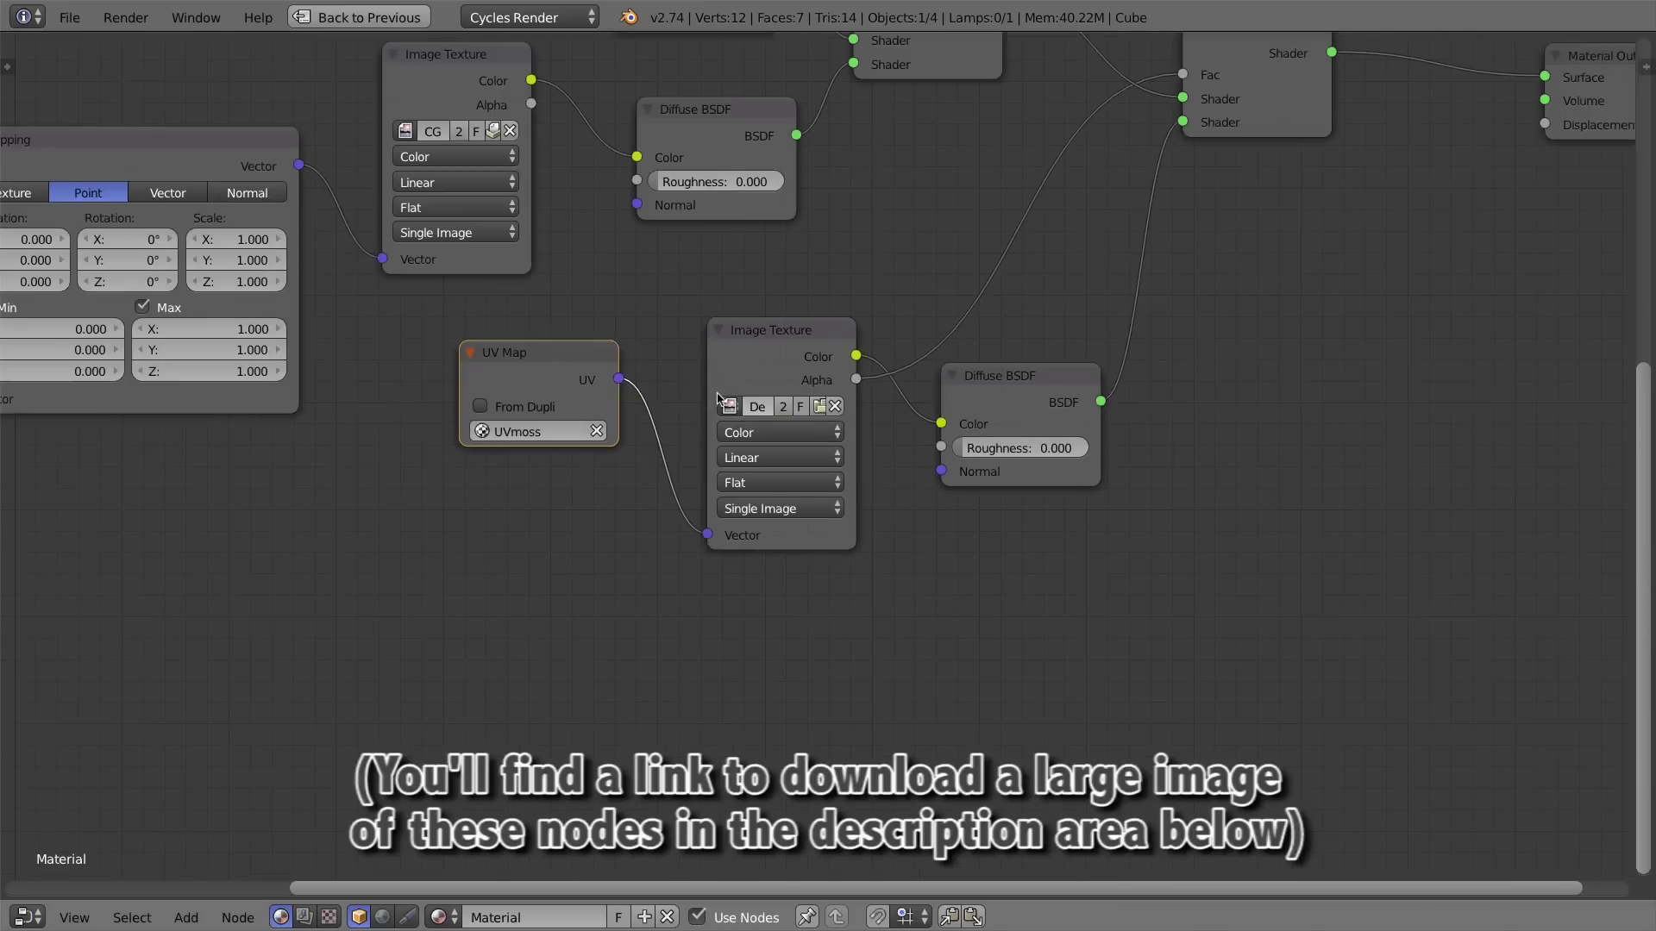
pyautogui.scroll(-1, 714, 290)
pyautogui.moveTo(758, 356); pyautogui.dragTo(820, 467, button='middle')
pyautogui.keyDown('ctrl'); pyautogui.moveTo(818, 370); pyautogui.dragTo(813, 369, button='middle'); pyautogui.keyUp('ctrl')
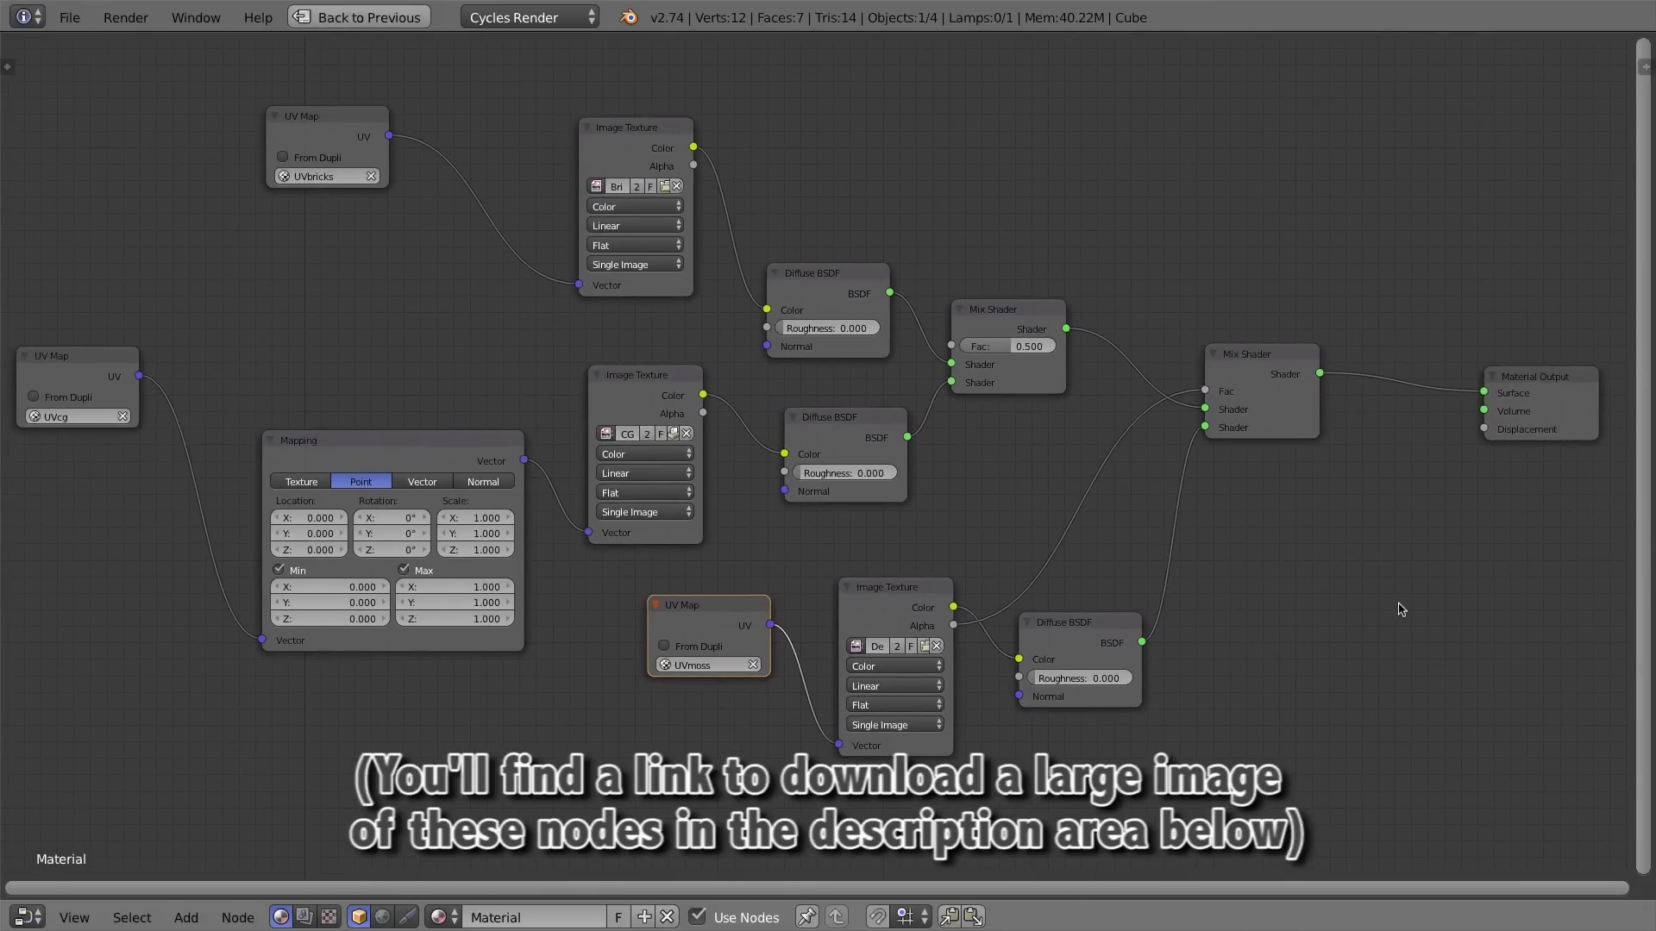